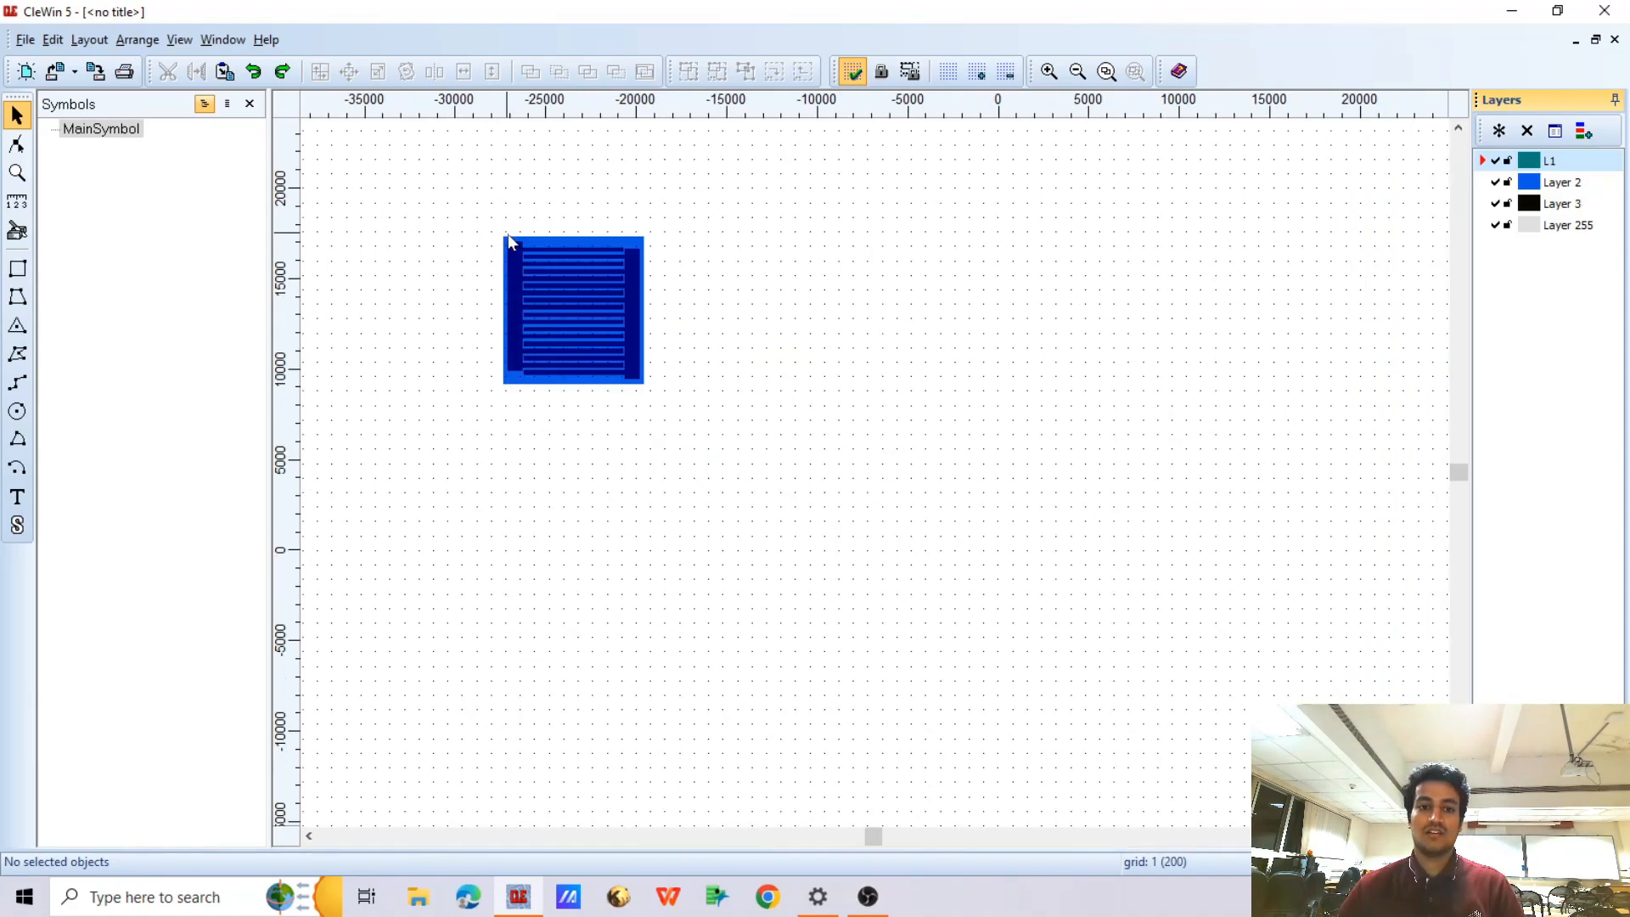
Temporarily hide Layer 2 to inspect the interdigitated electrode pattern beneath it, and show the layer again
scroll(511, 241, up, 1)
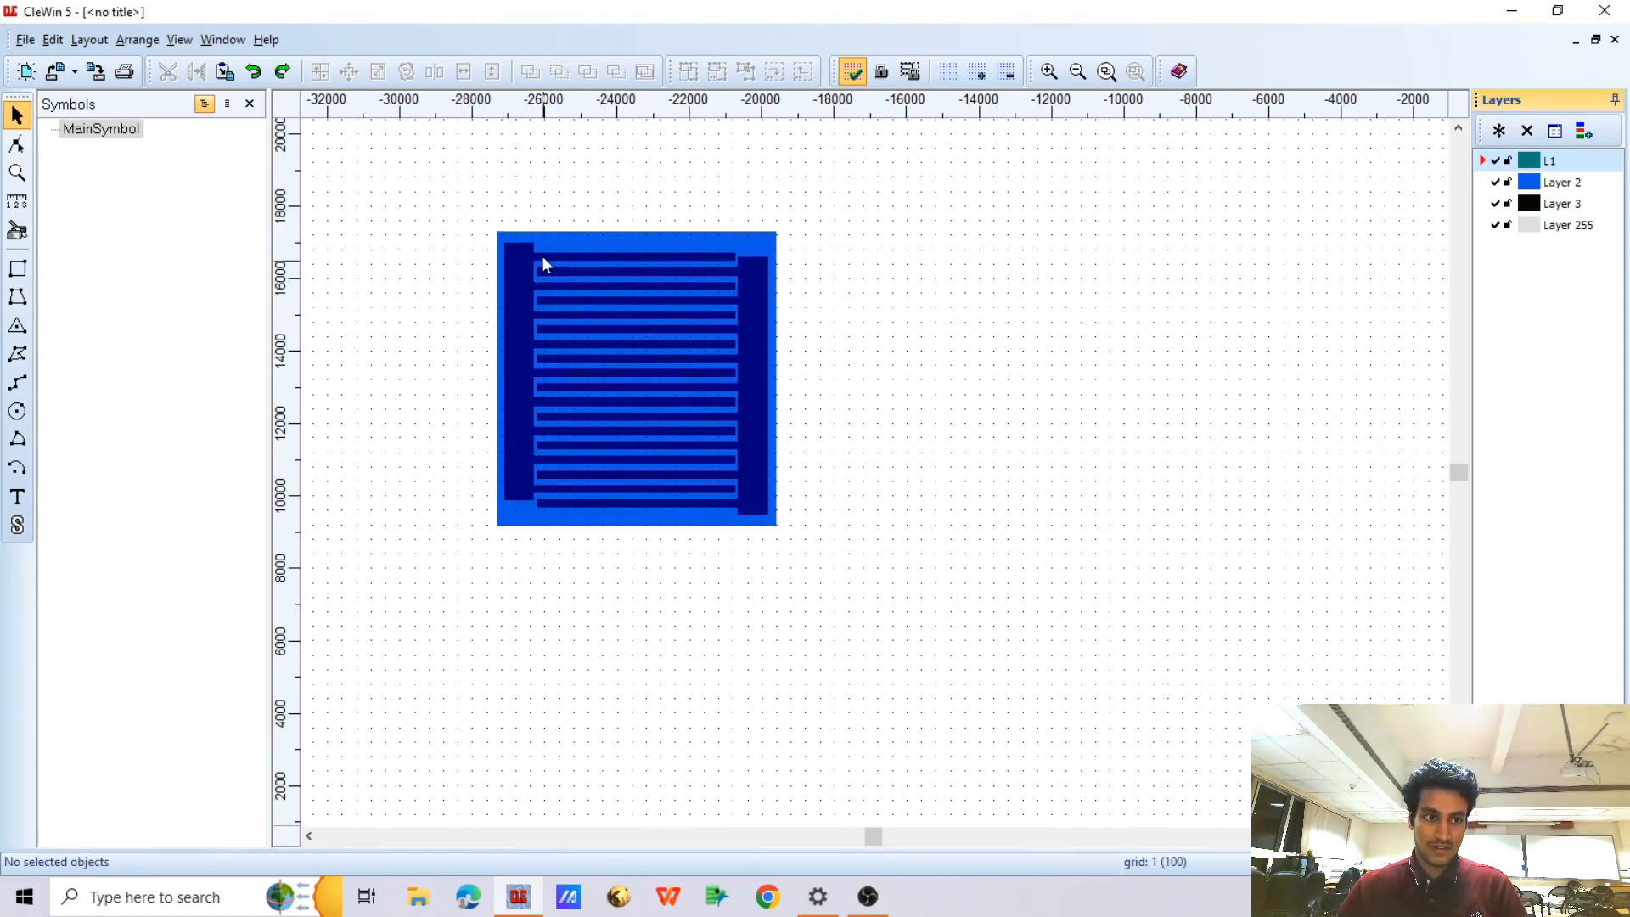
click(1495, 182)
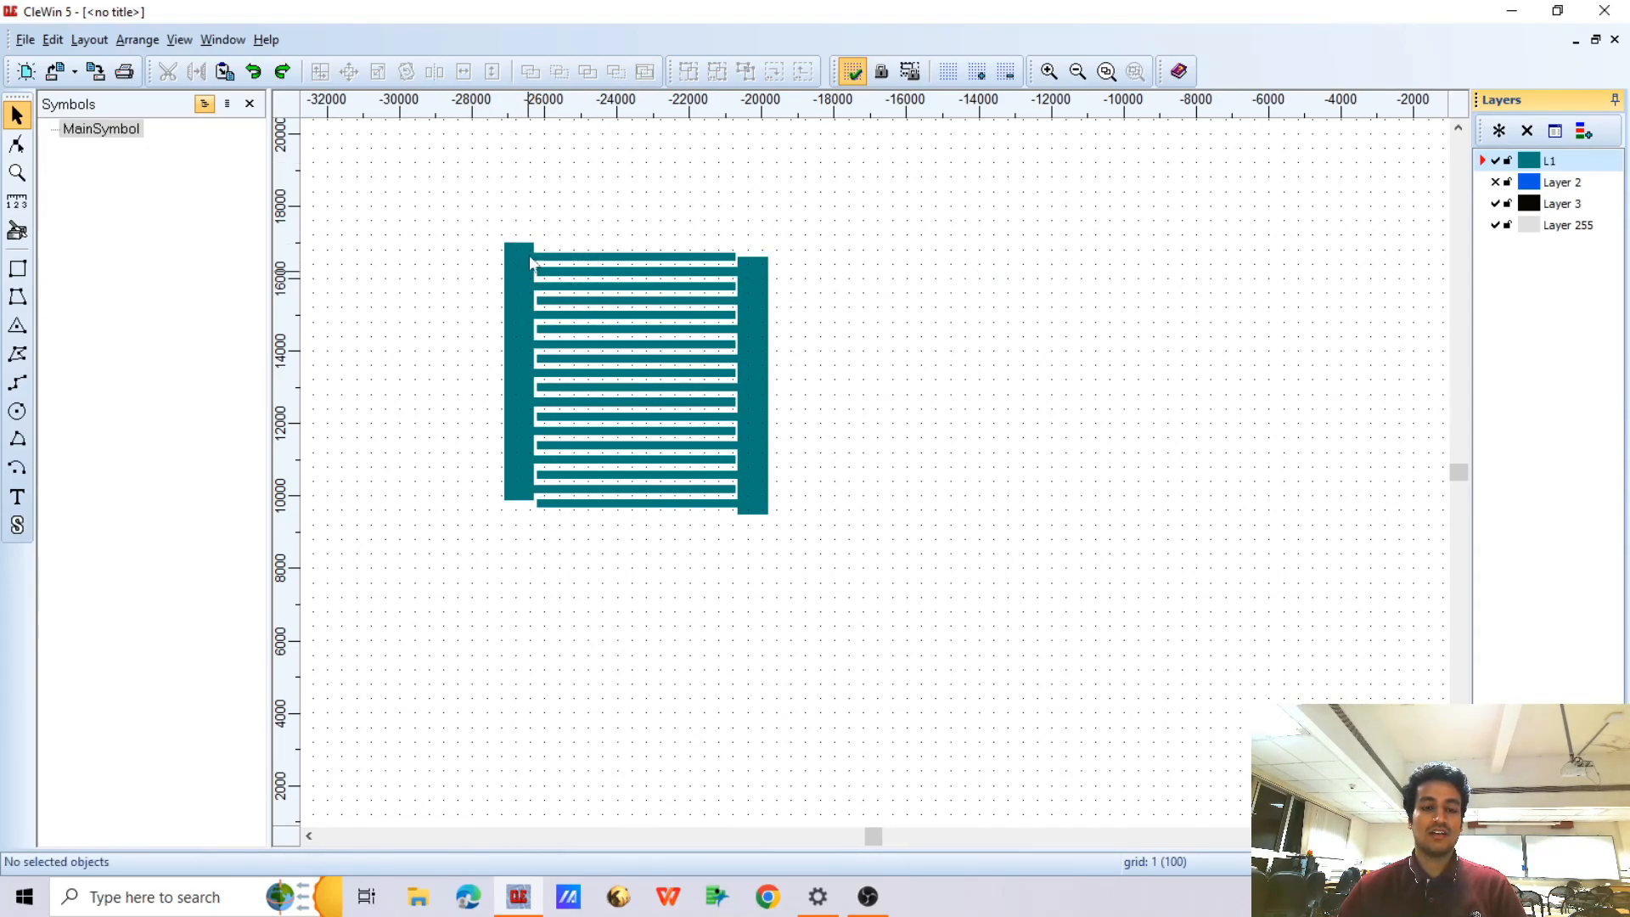
click(1495, 181)
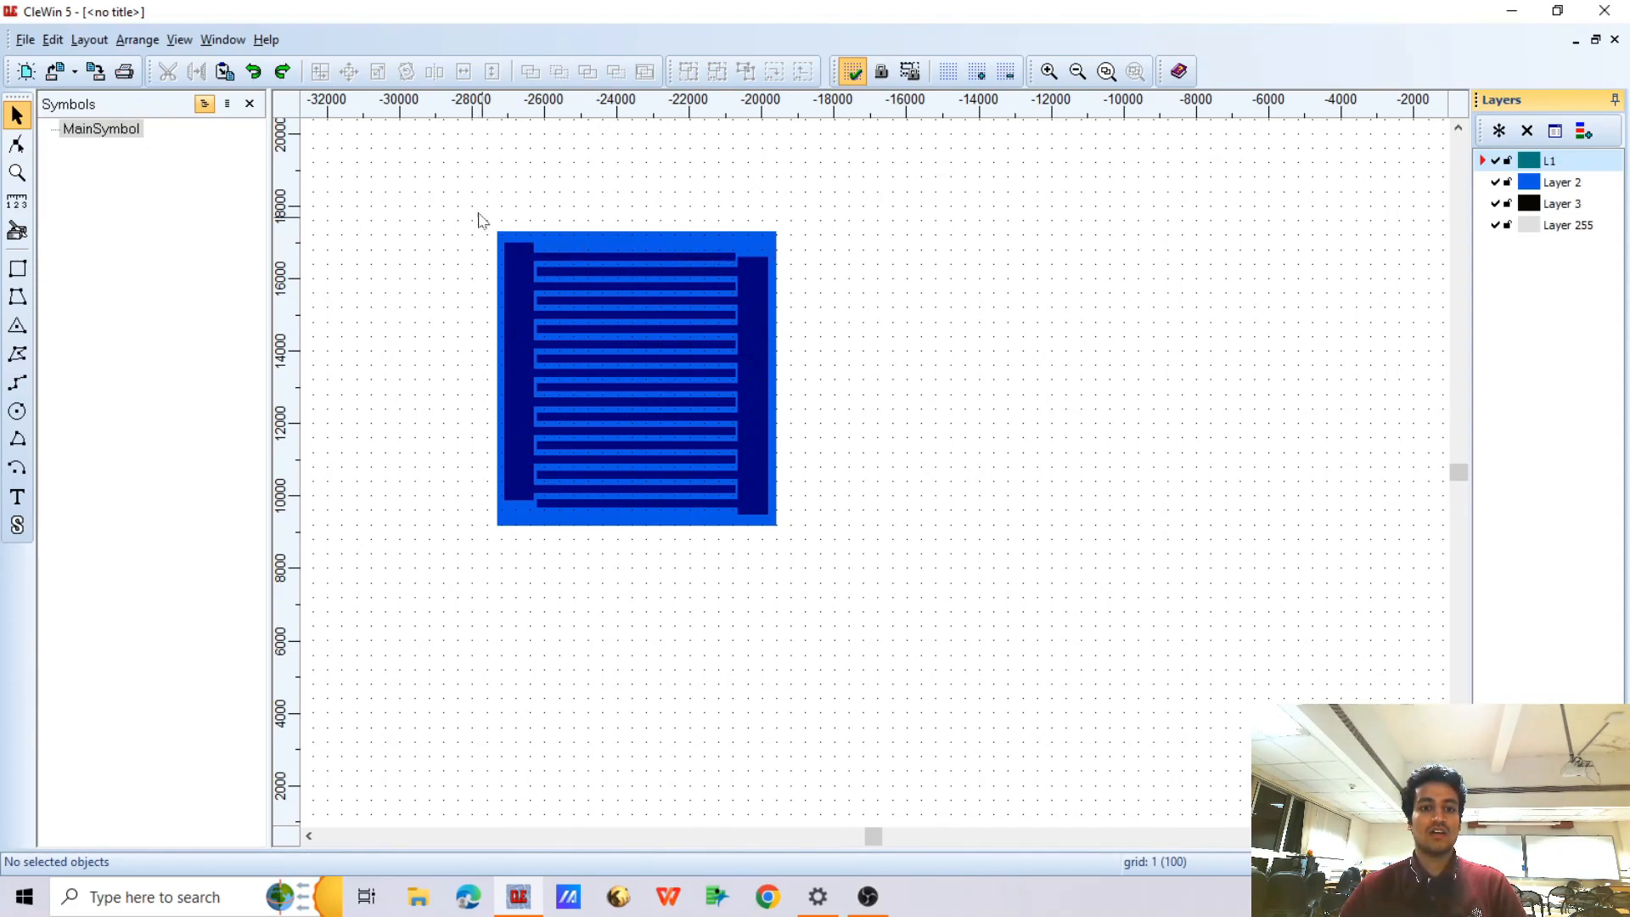
Delete the entire existing electrode structure, including its Layer 2 cover, from the mask
drag(453, 188, 881, 586)
key(Delete)
scroll(884, 295, down, 3)
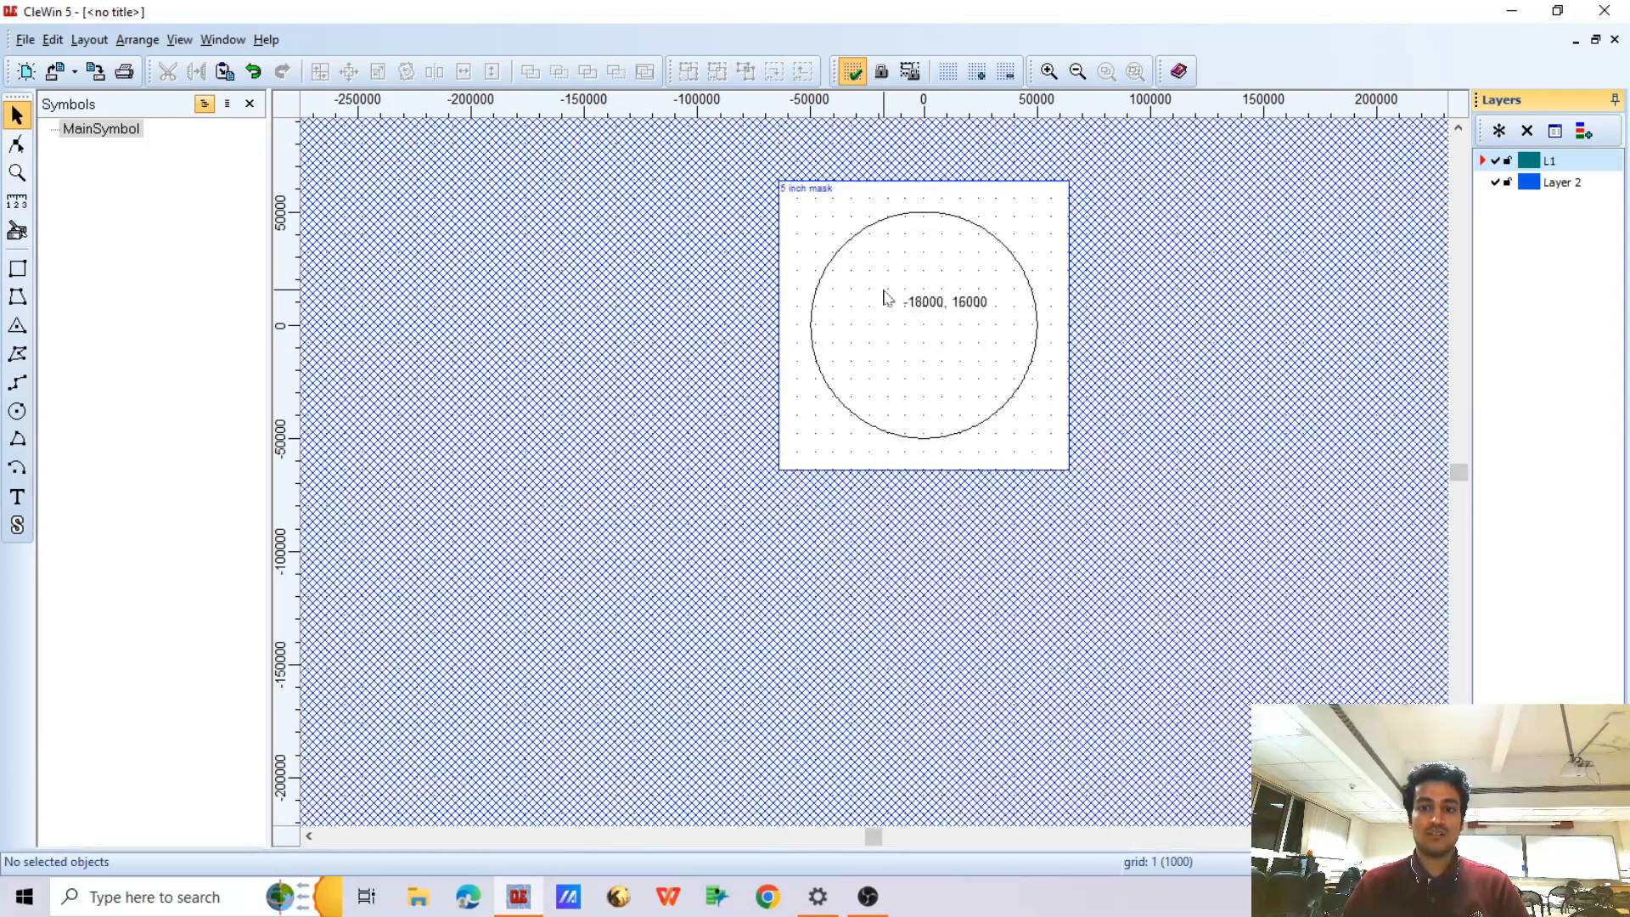
Place a vertical guide at x = 0 and a horizontal guide at y = 0 through the wafer's centre
scroll(884, 296, up, 2)
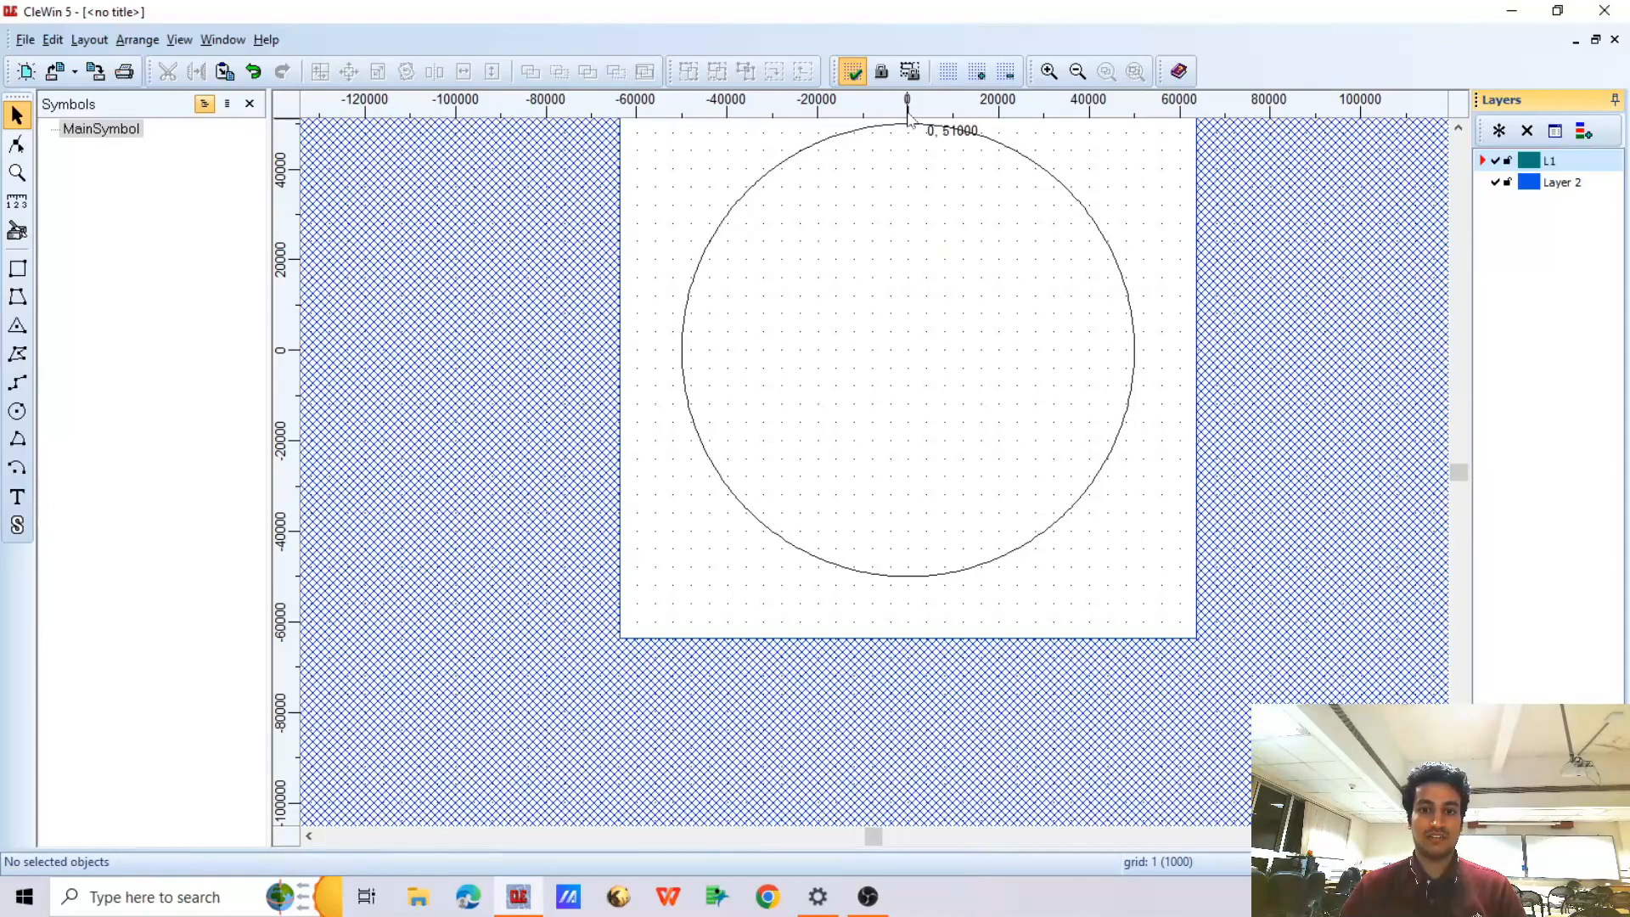
scroll(909, 108, up, 3)
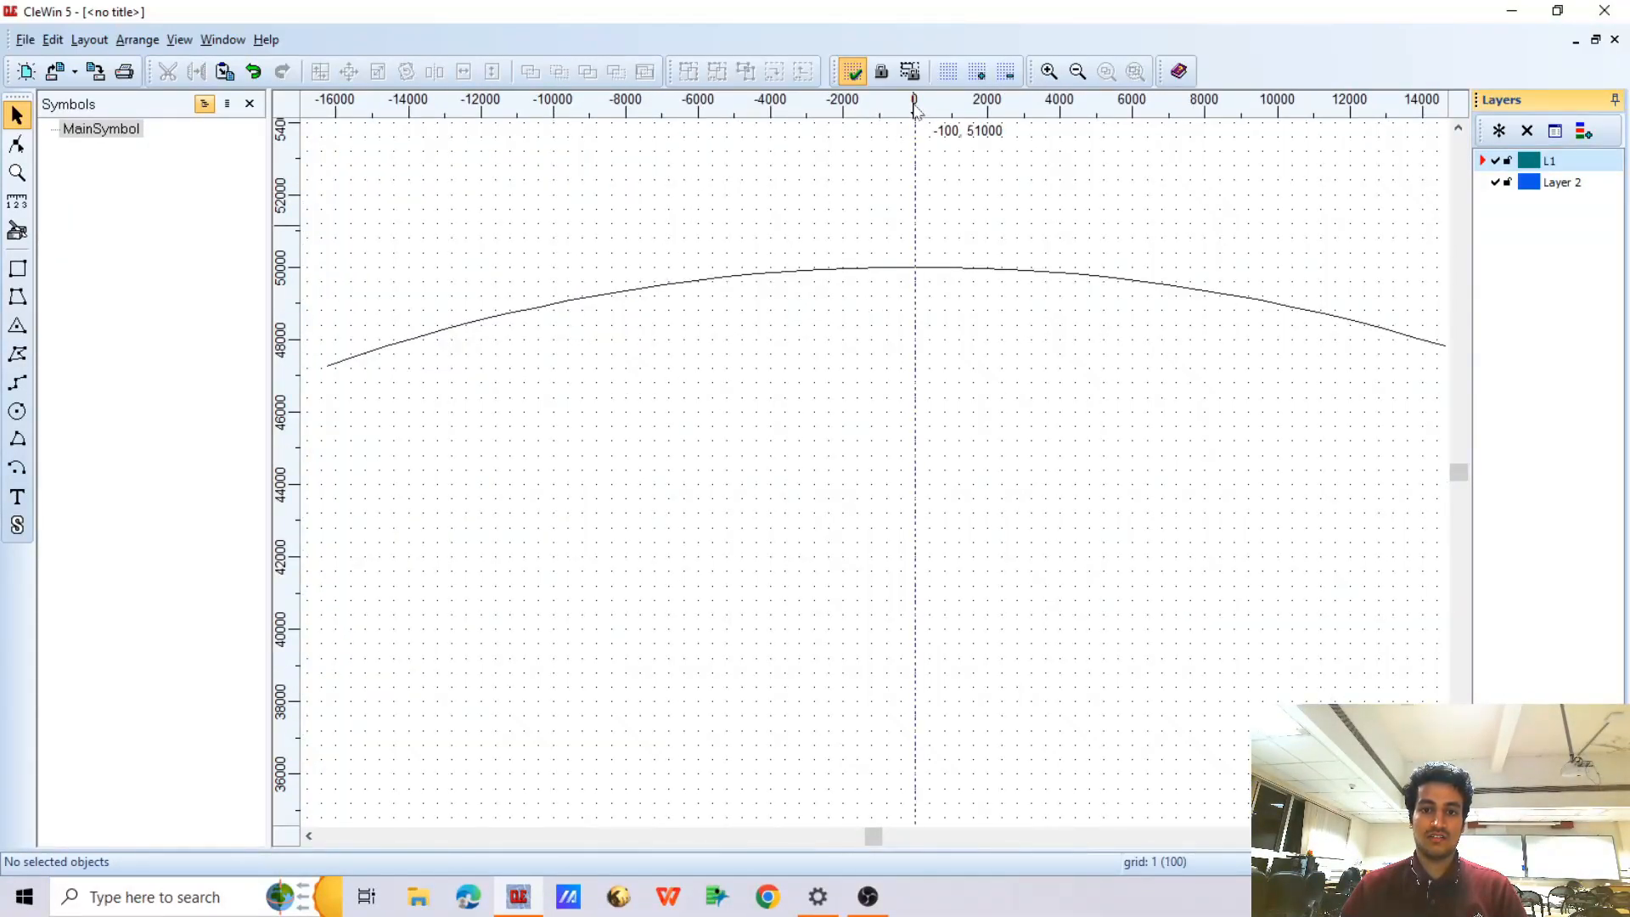
scroll(298, 650, down, 2)
scroll(297, 652, down, 4)
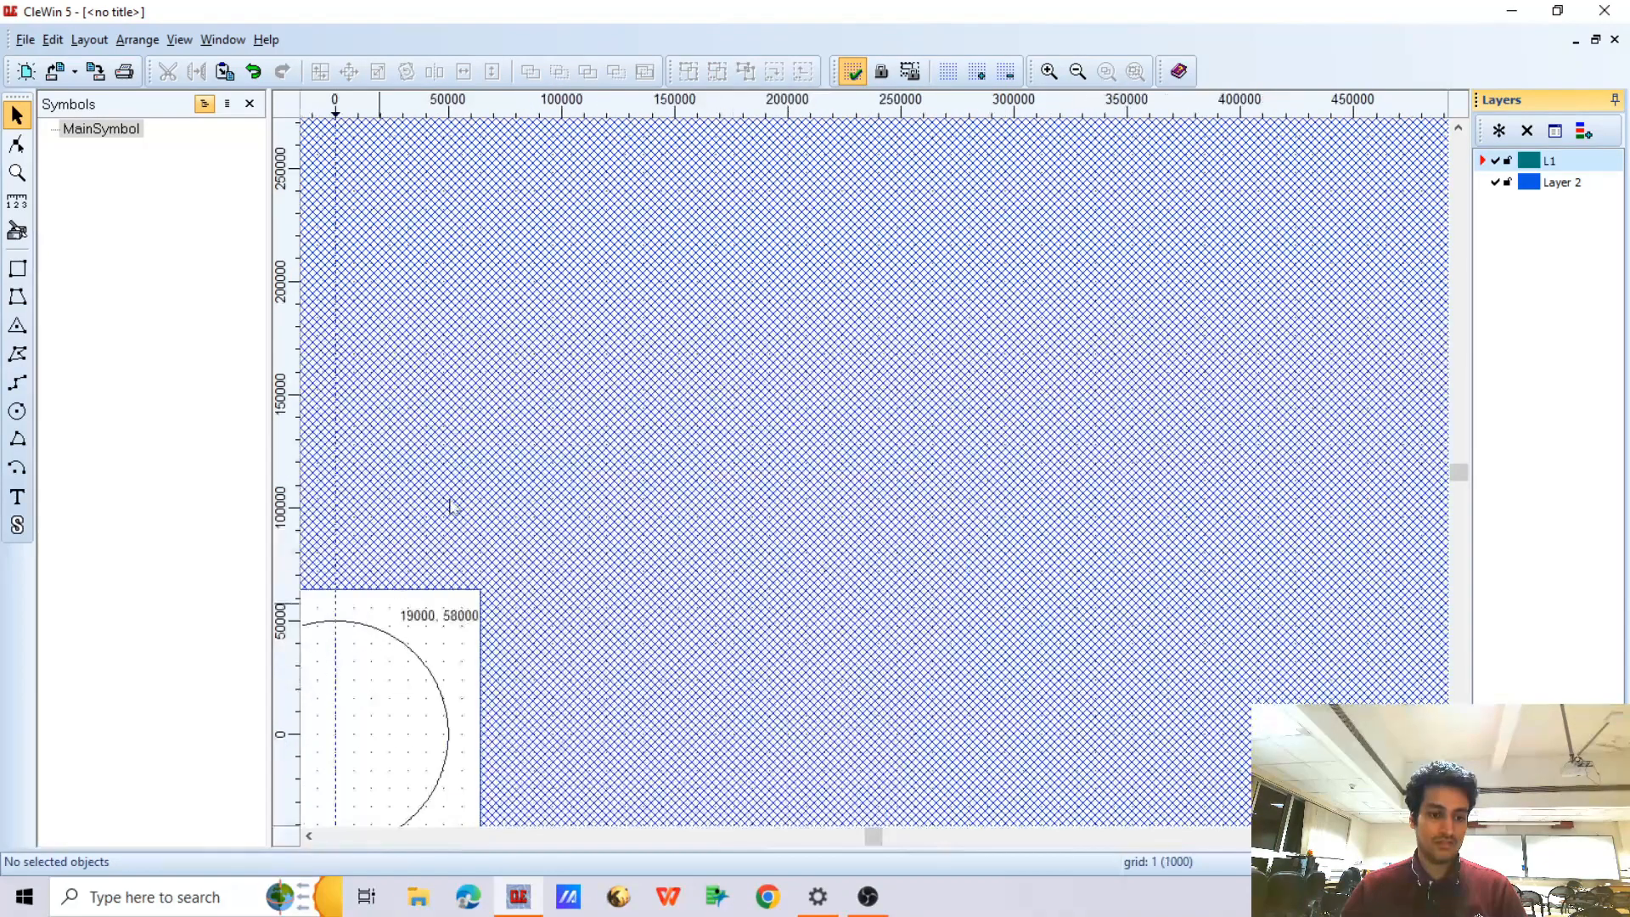
scroll(307, 655, up, 3)
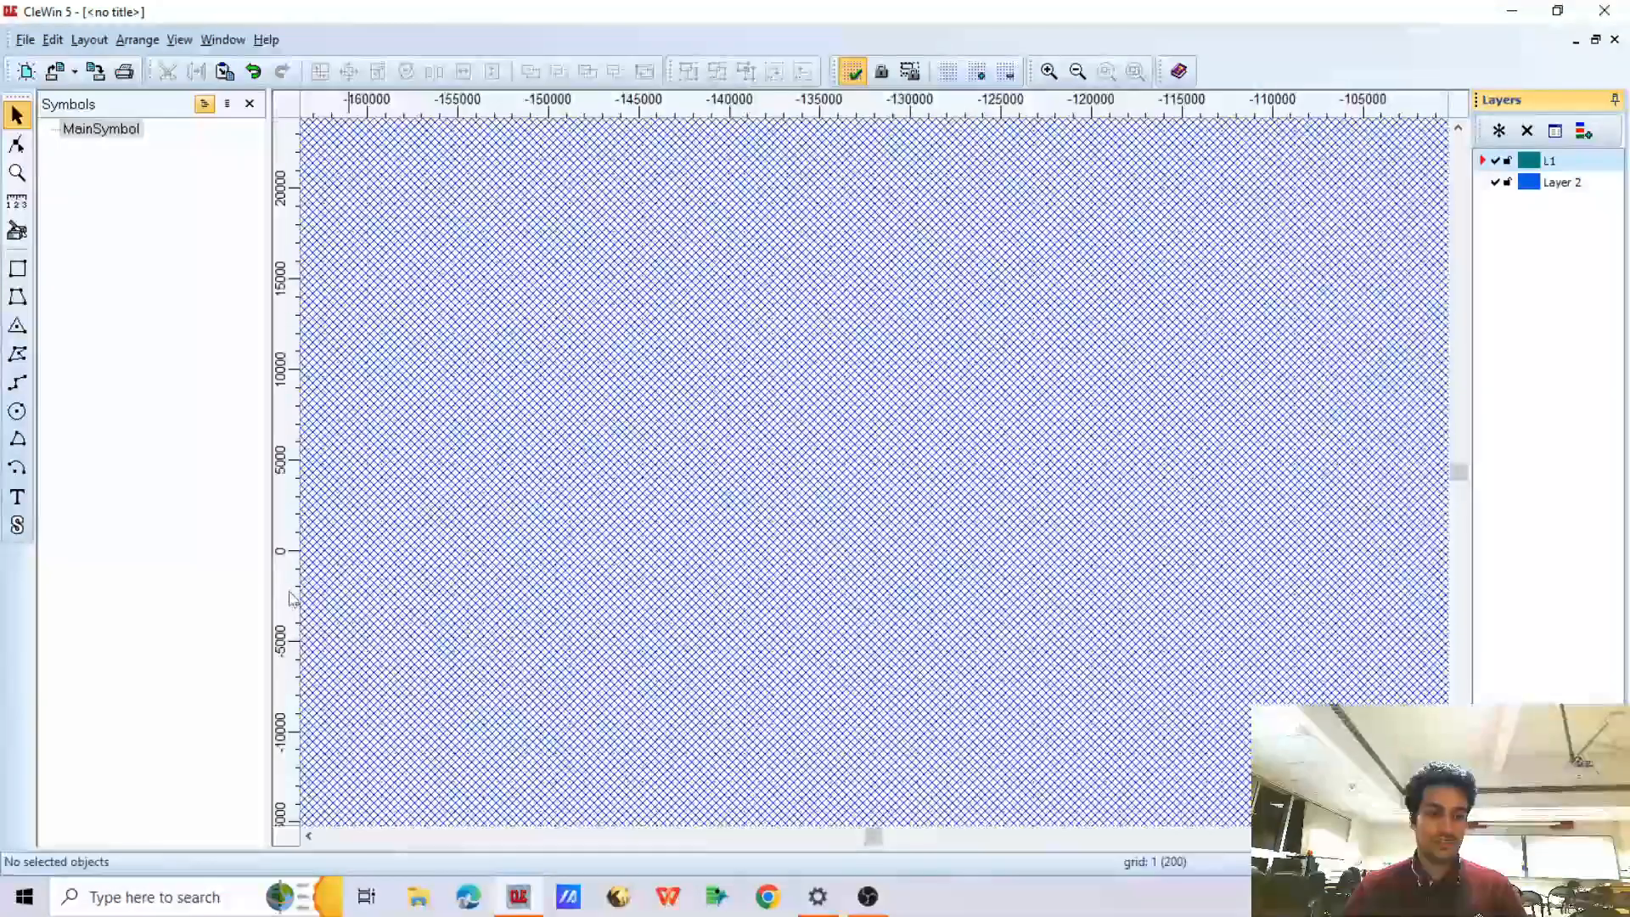
scroll(352, 465, down, 2)
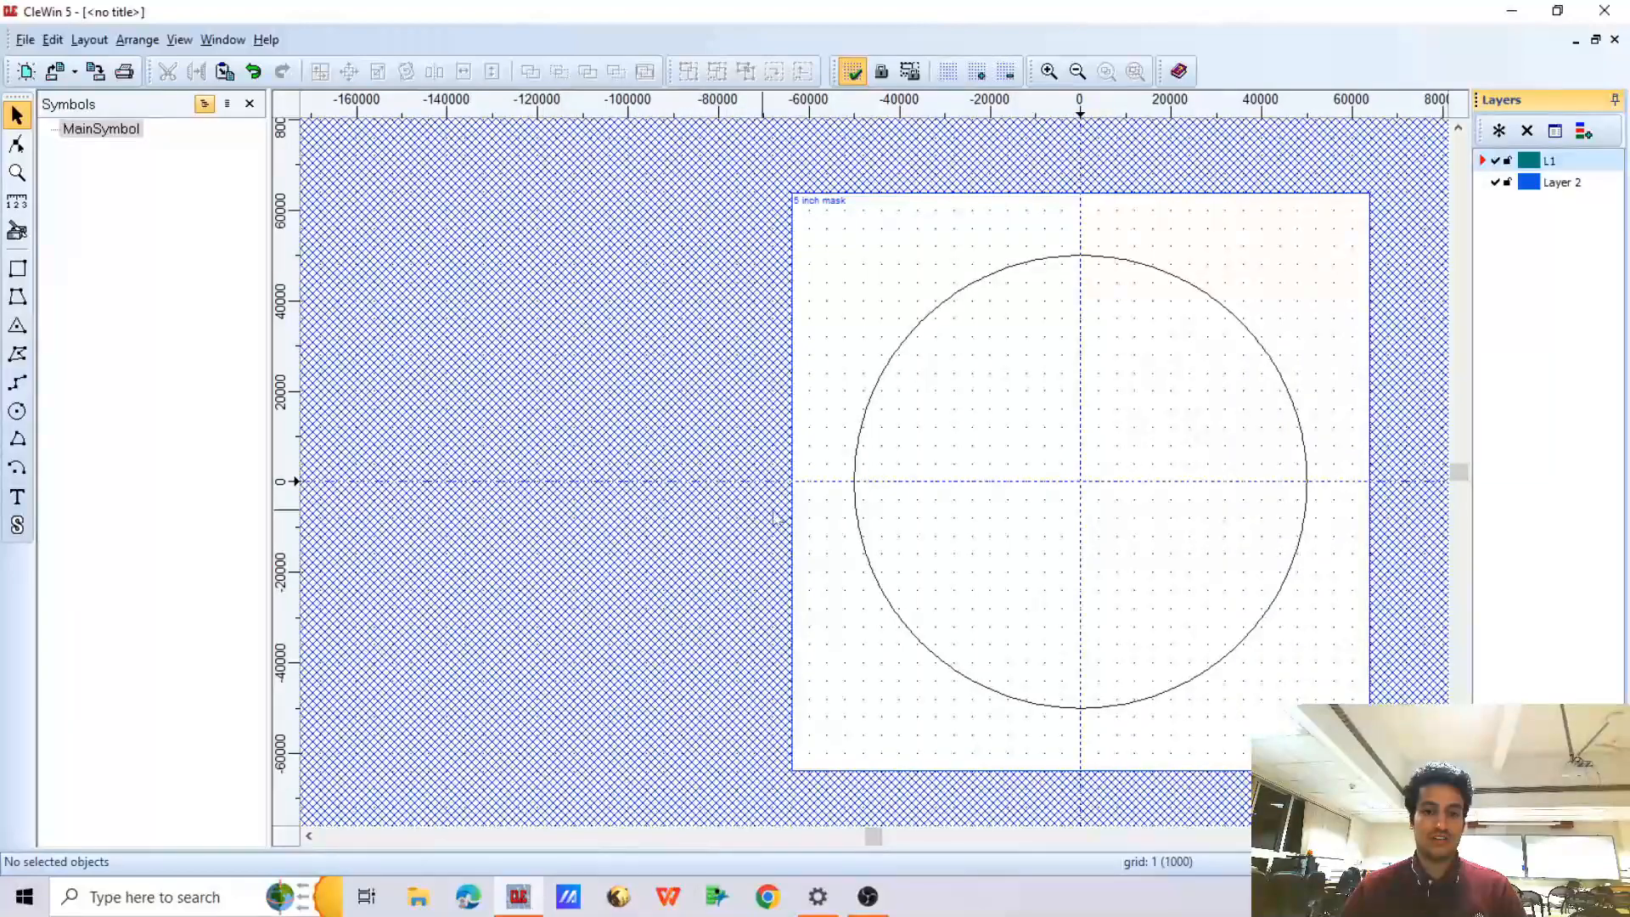
scroll(982, 491, down, 1)
scroll(1059, 501, up, 1)
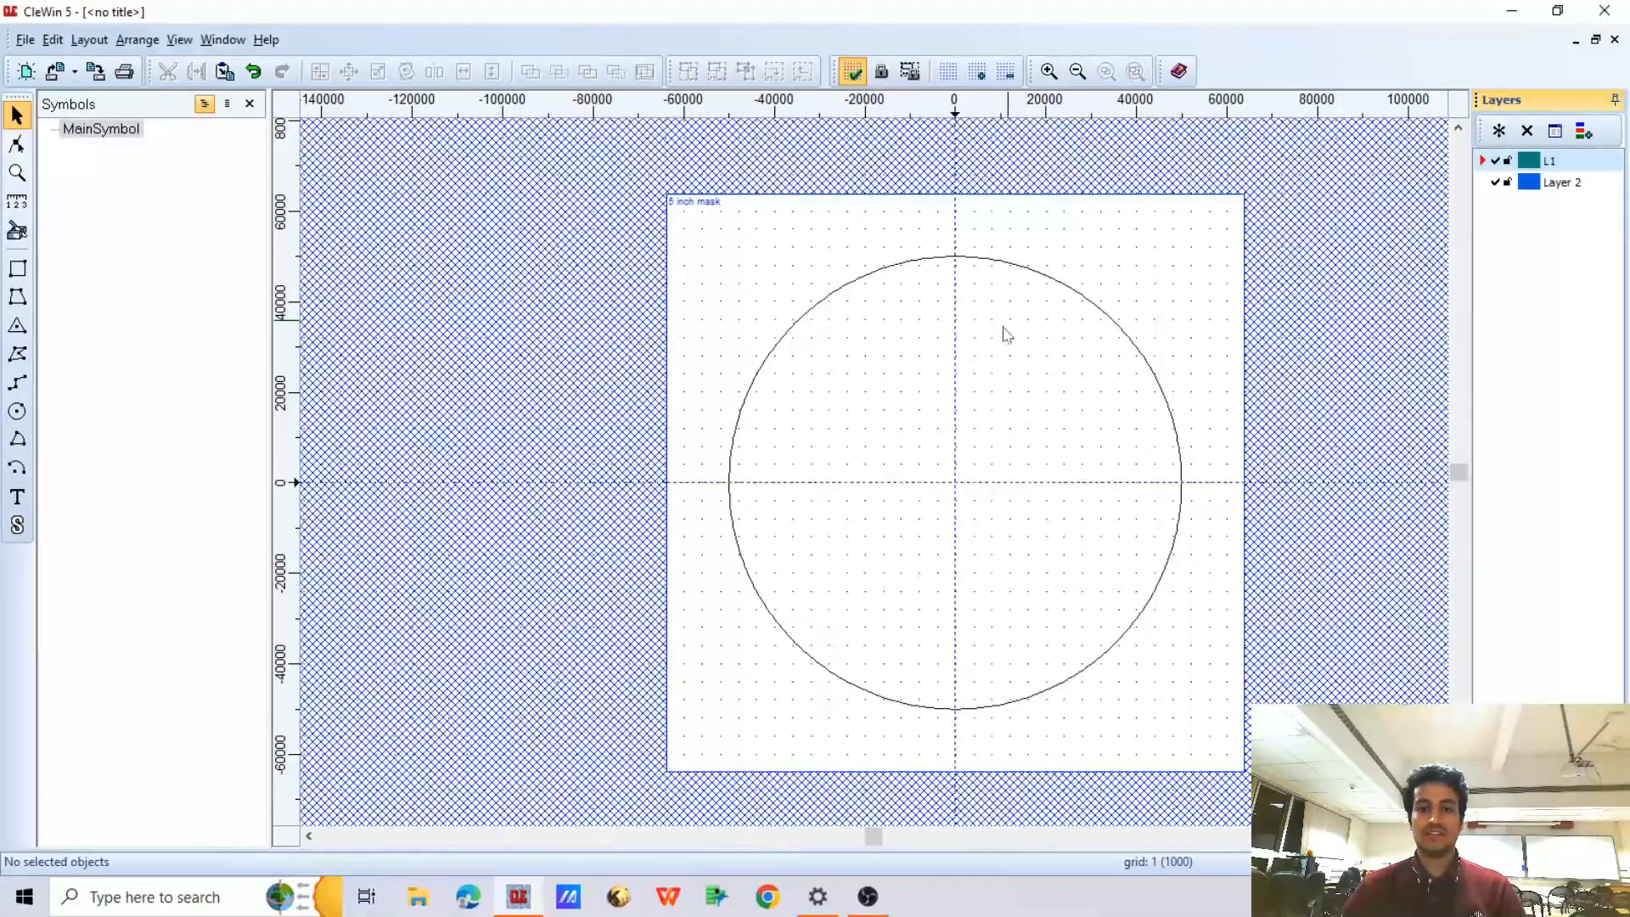
Draw a narrow vertical rectangle about 200 wide and 3500 high on layer L1, just left of the vertical guide
scroll(956, 499, up, 2)
scroll(957, 500, up, 1)
scroll(920, 582, up, 1)
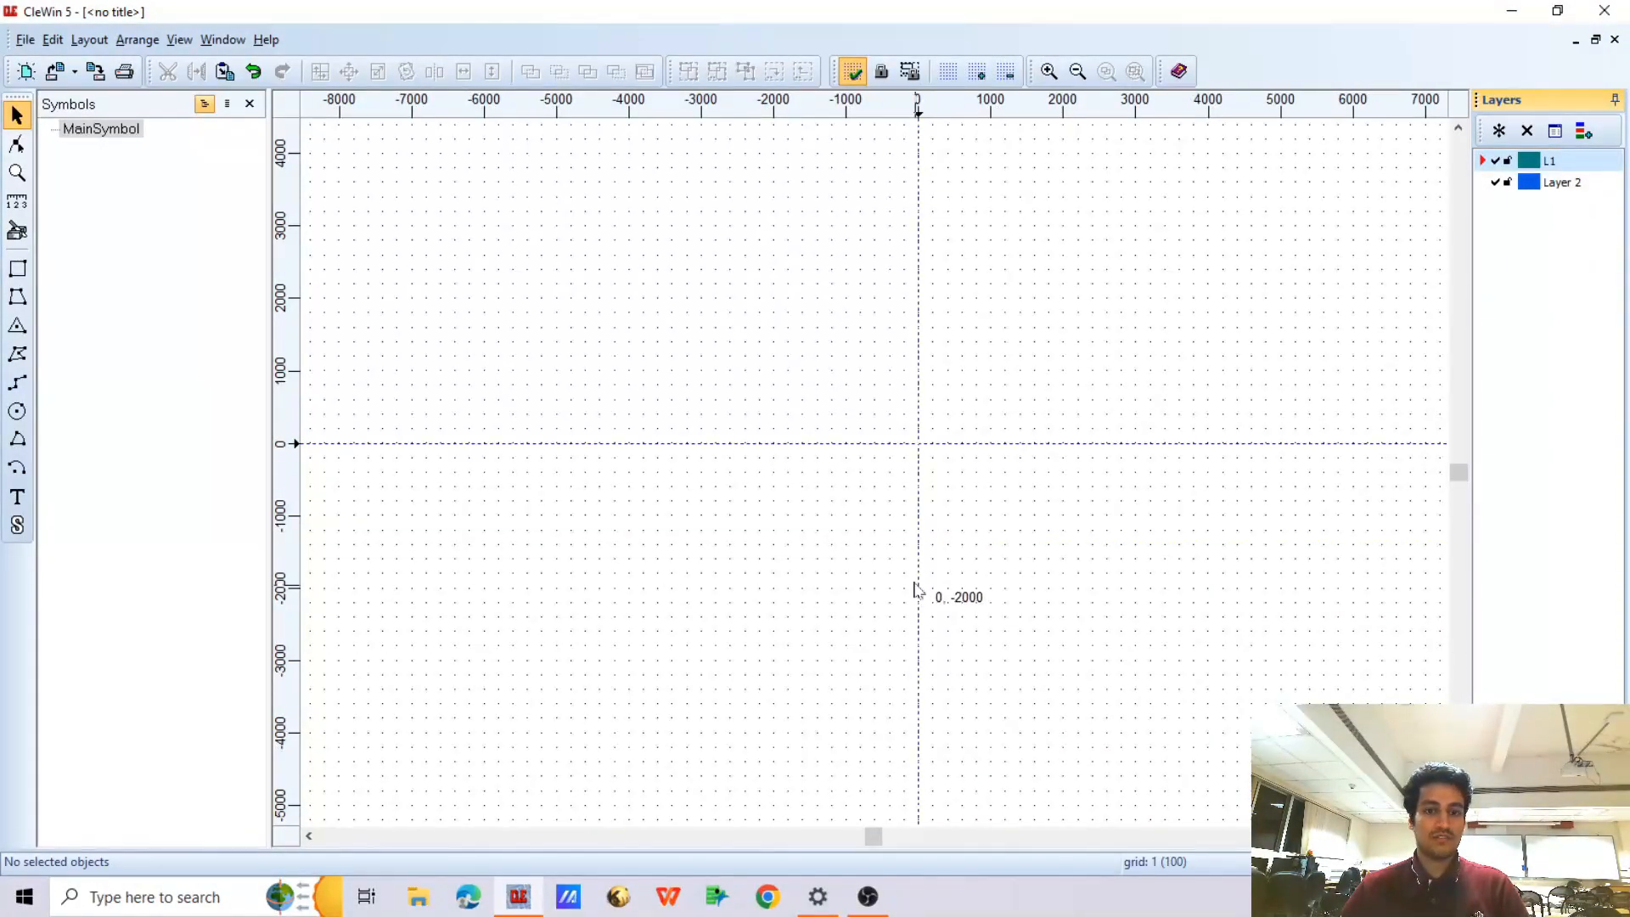
click(17, 269)
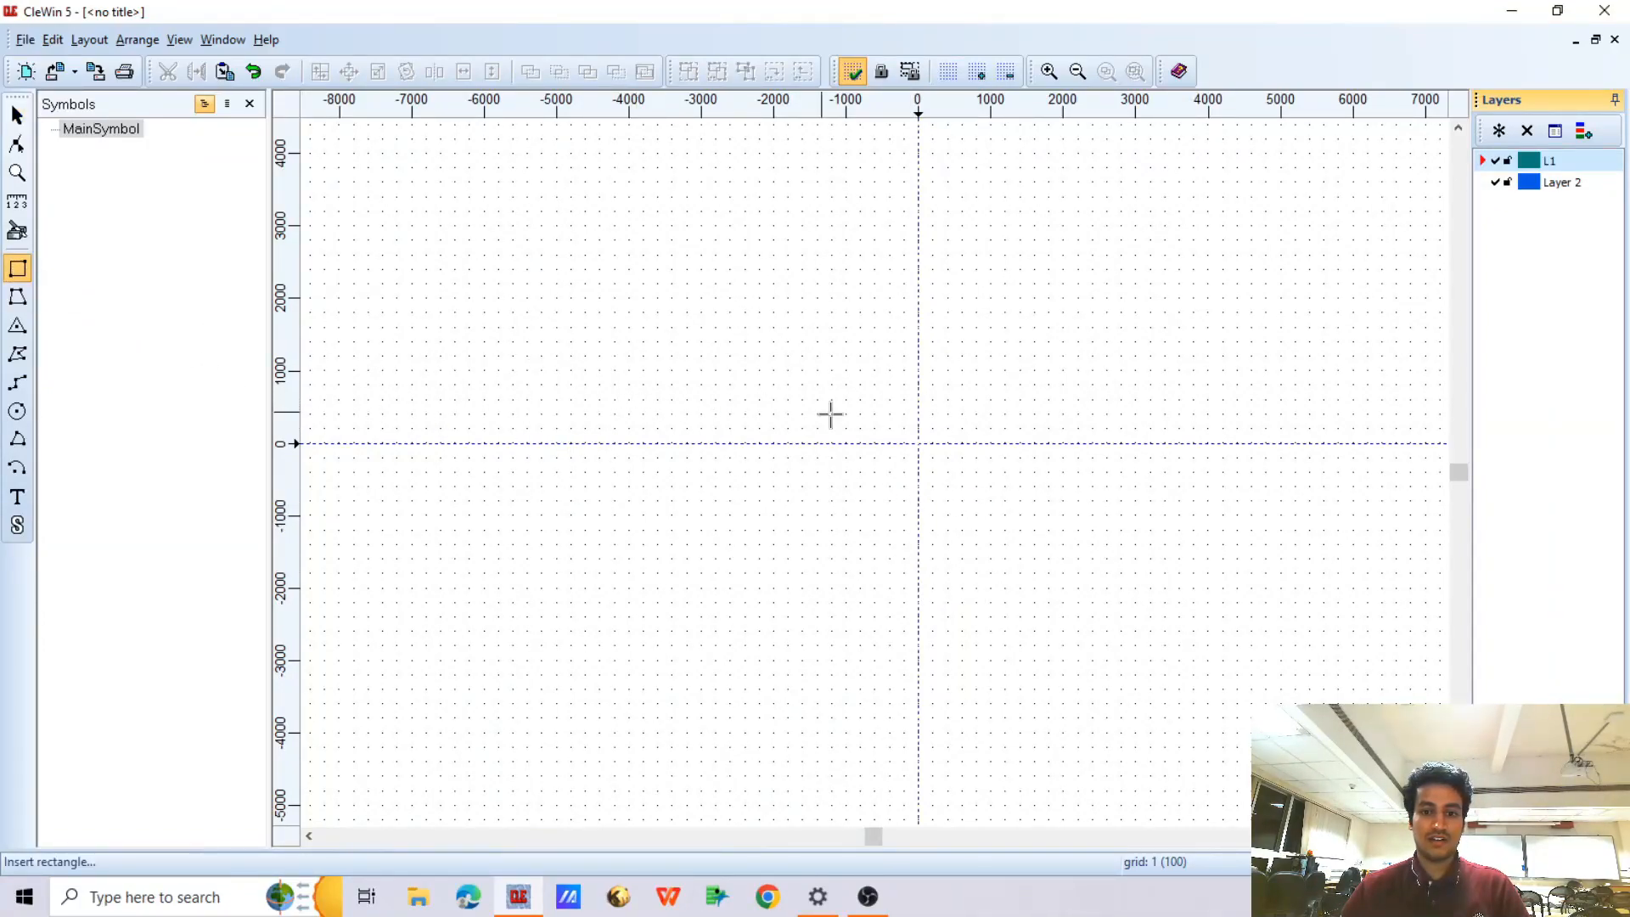
drag(820, 334, 830, 586)
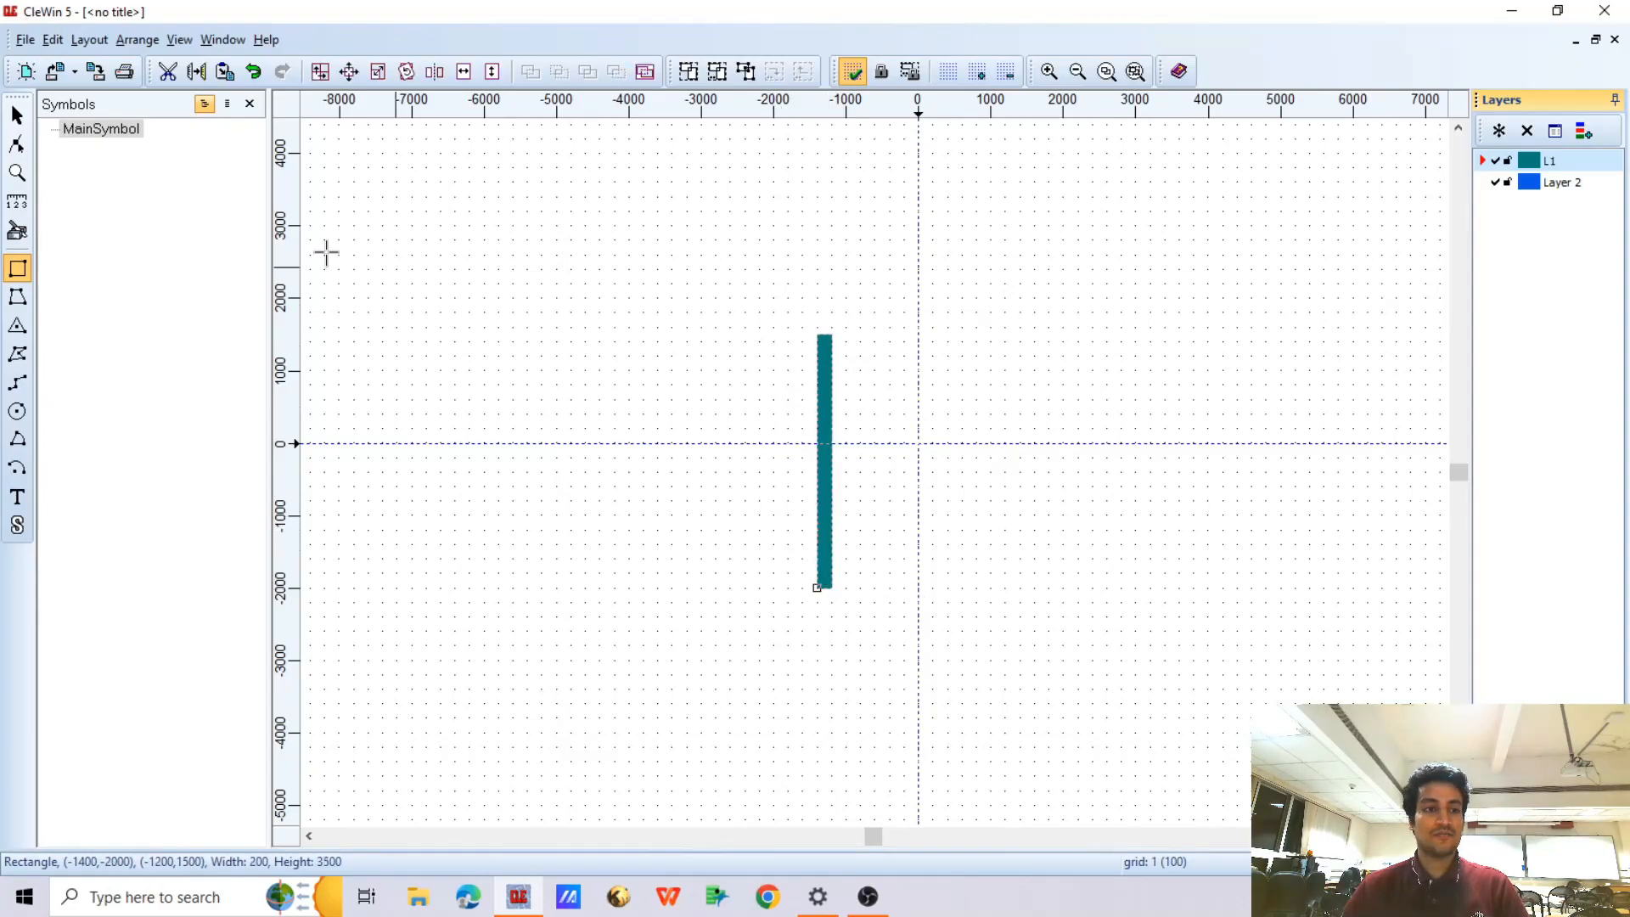
click(17, 115)
Set the rectangle's width to 1000 and its height to 10000
scroll(828, 340, up, 5)
right_click(754, 399)
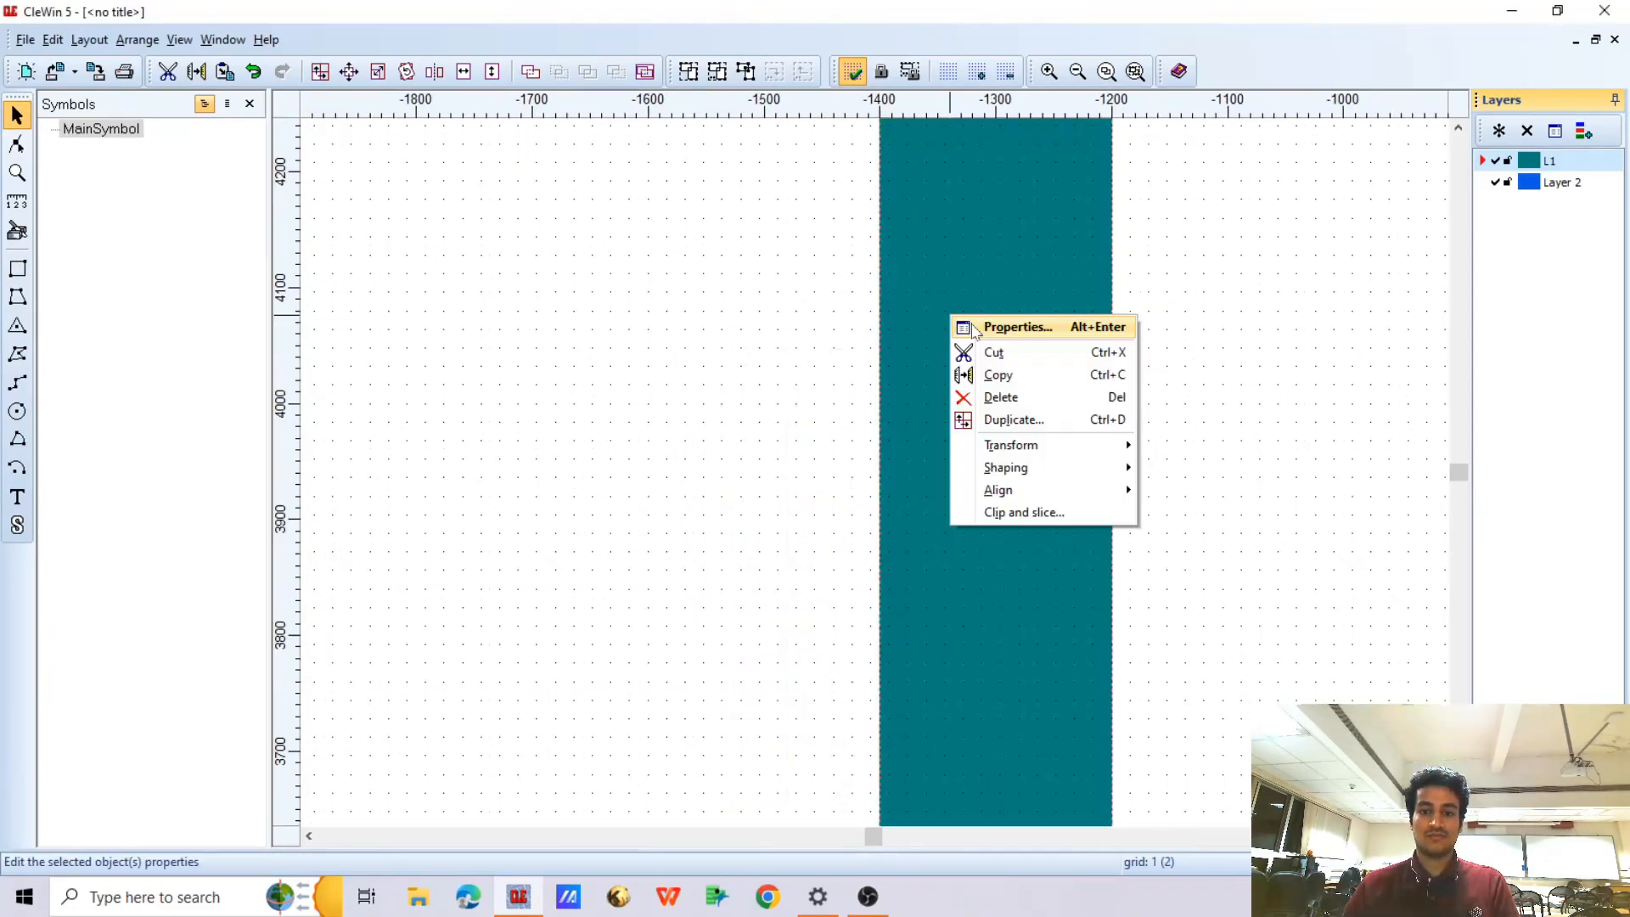
click(976, 330)
key(Tab)
key(Tab)
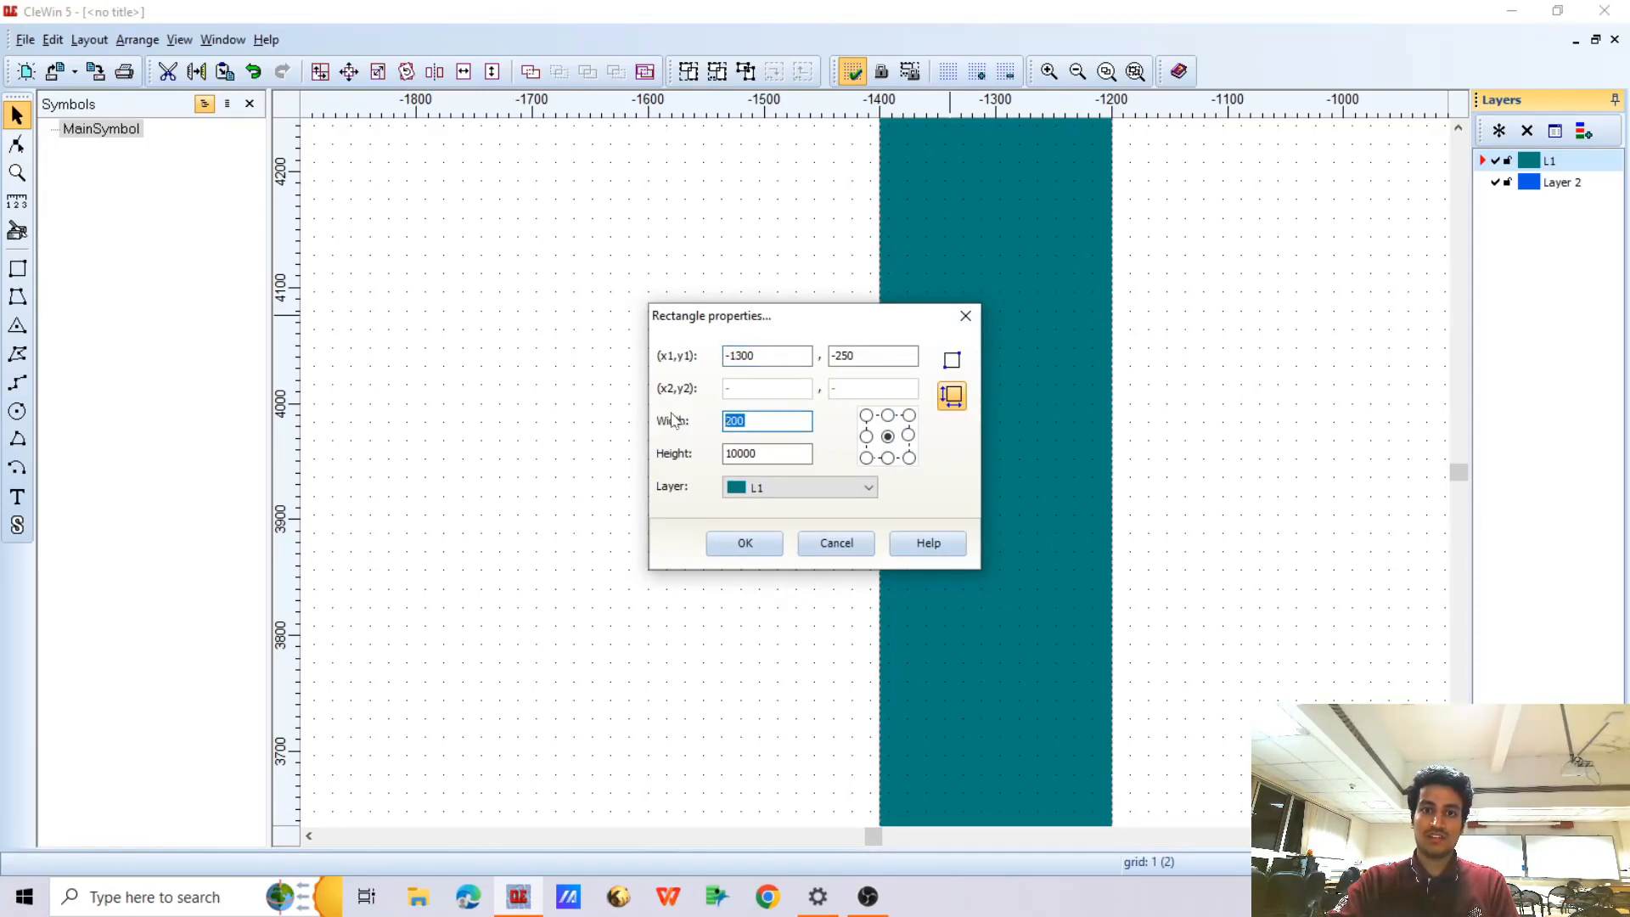
text(1000)
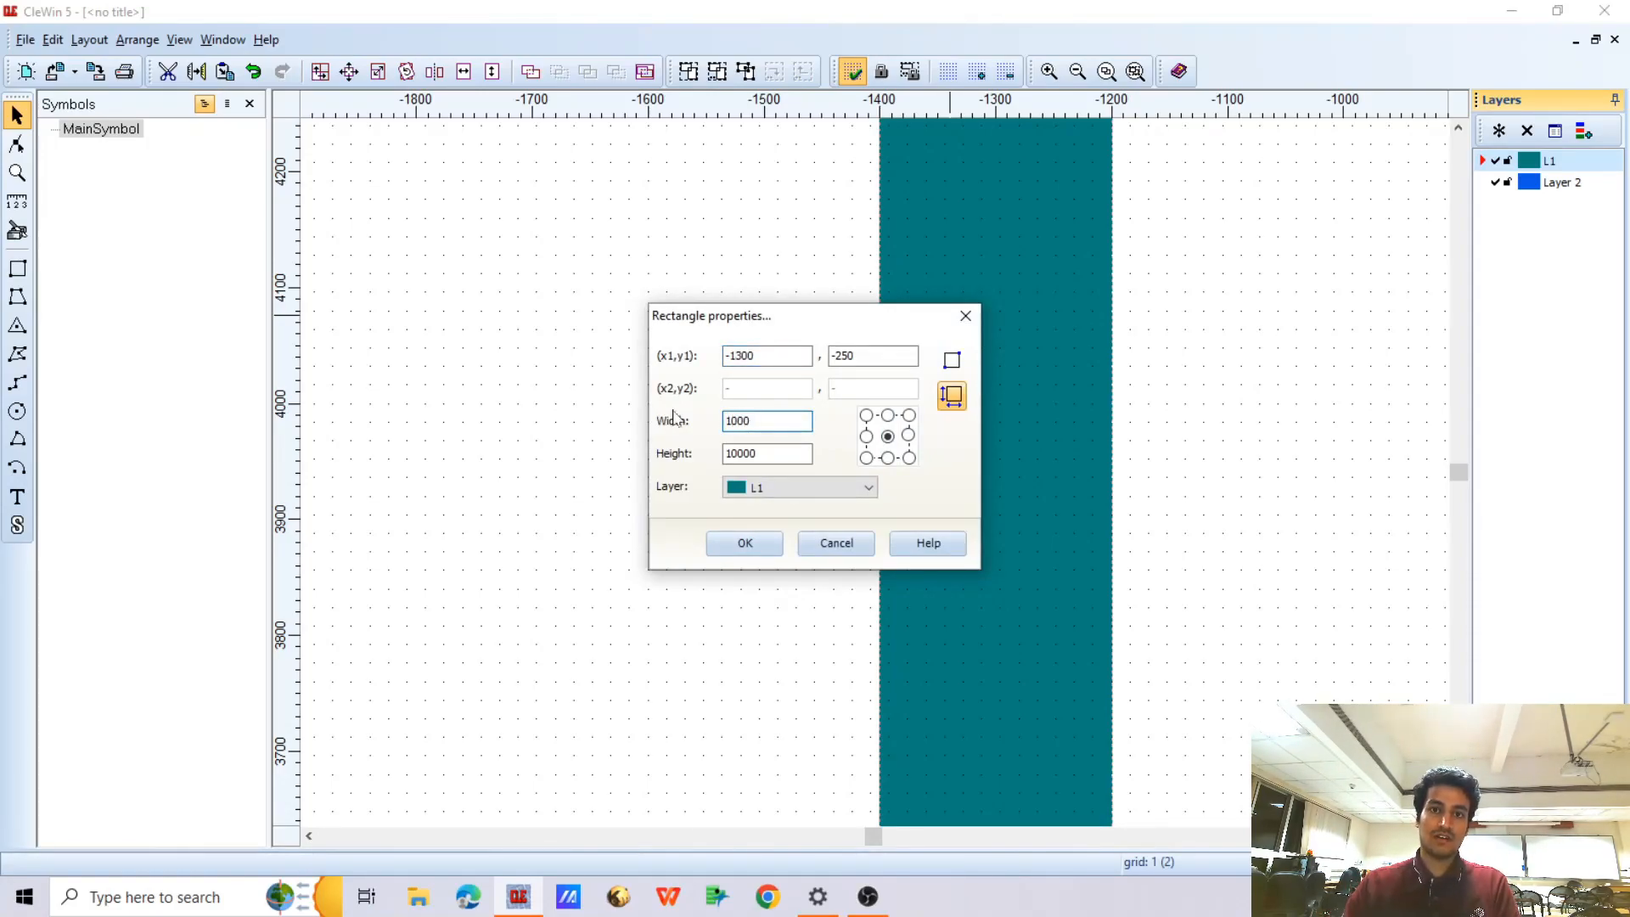
click(761, 455)
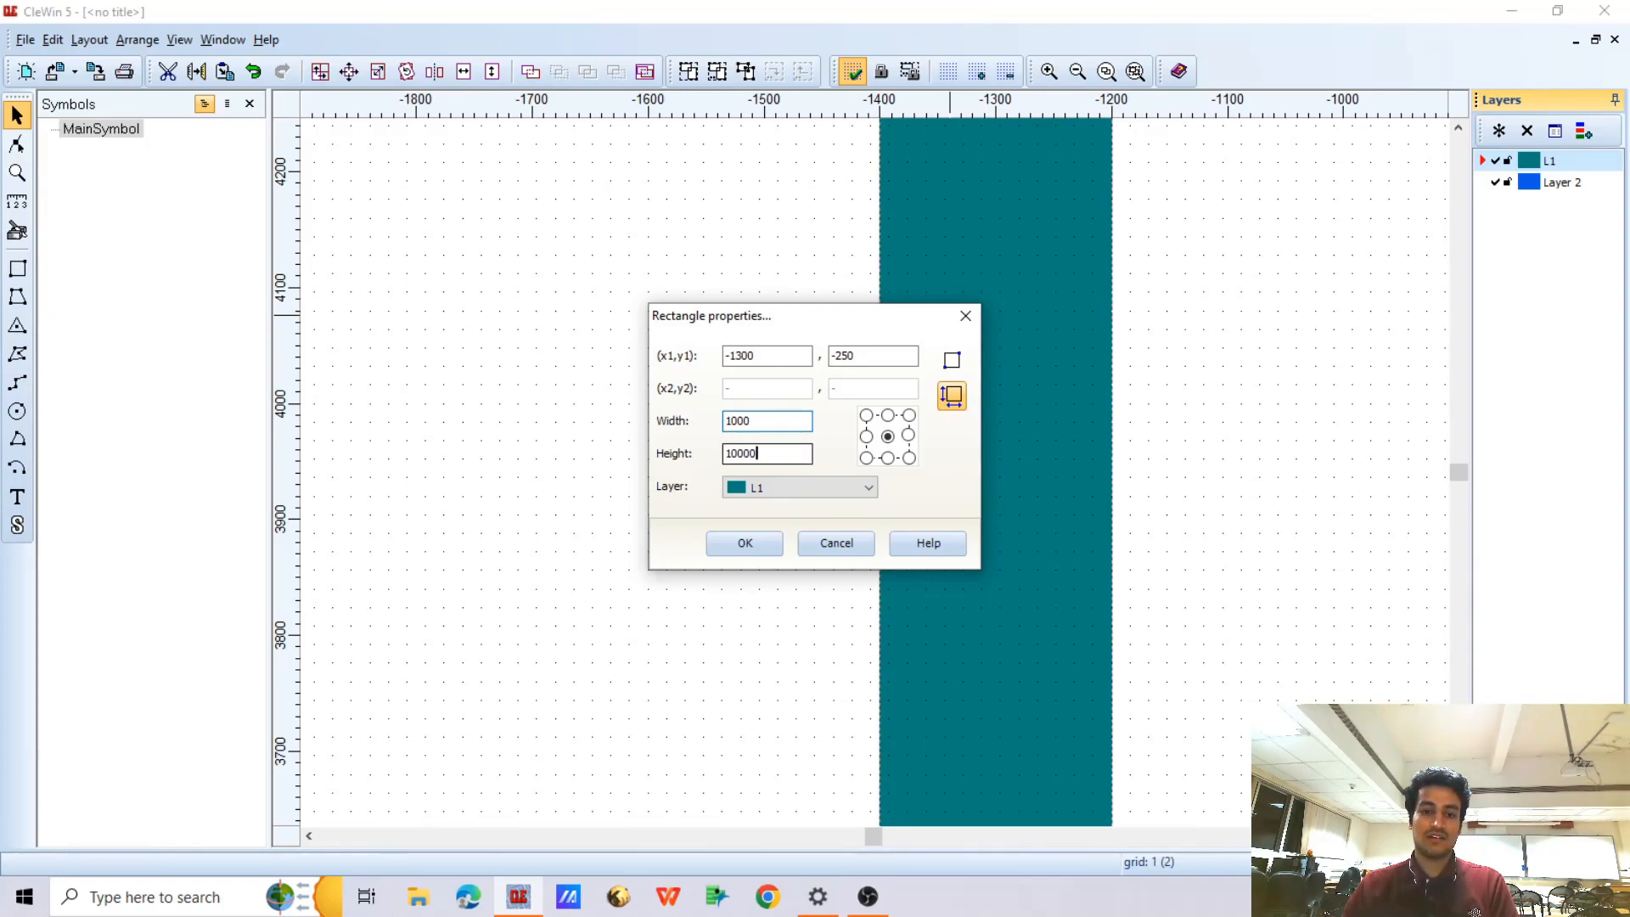
click(744, 542)
scroll(689, 473, down, 3)
scroll(689, 474, down, 4)
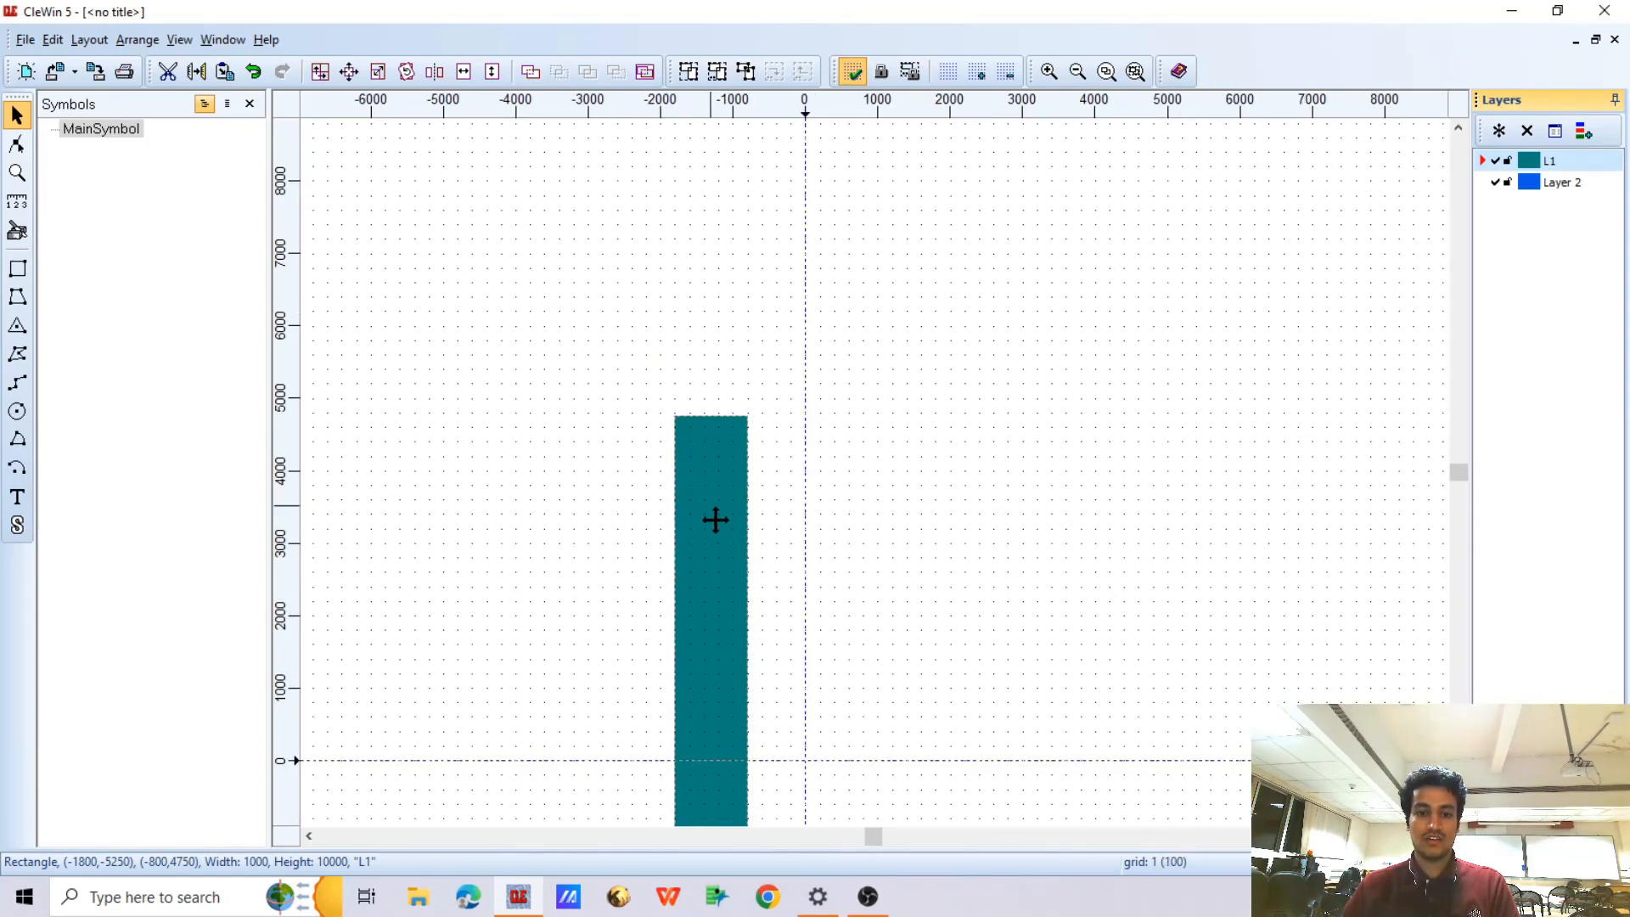
Create a copy of the vertical bar rotated 90 degrees about its upper-left corner at (-1800, 4750), keeping the original
scroll(704, 558, up, 2)
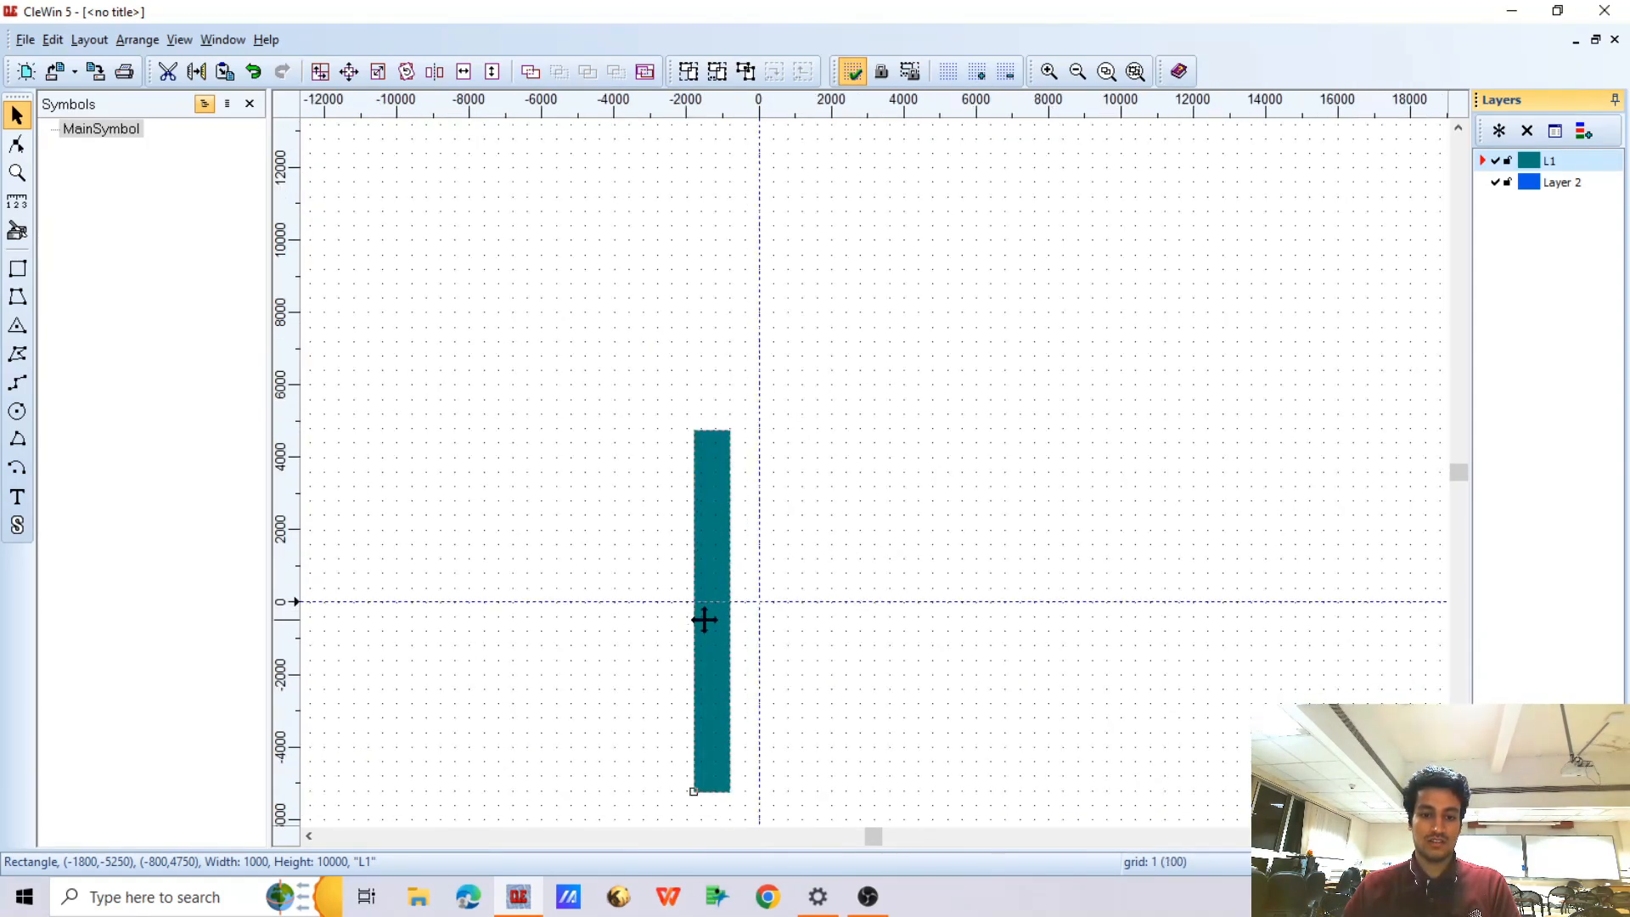
scroll(725, 457, up, 2)
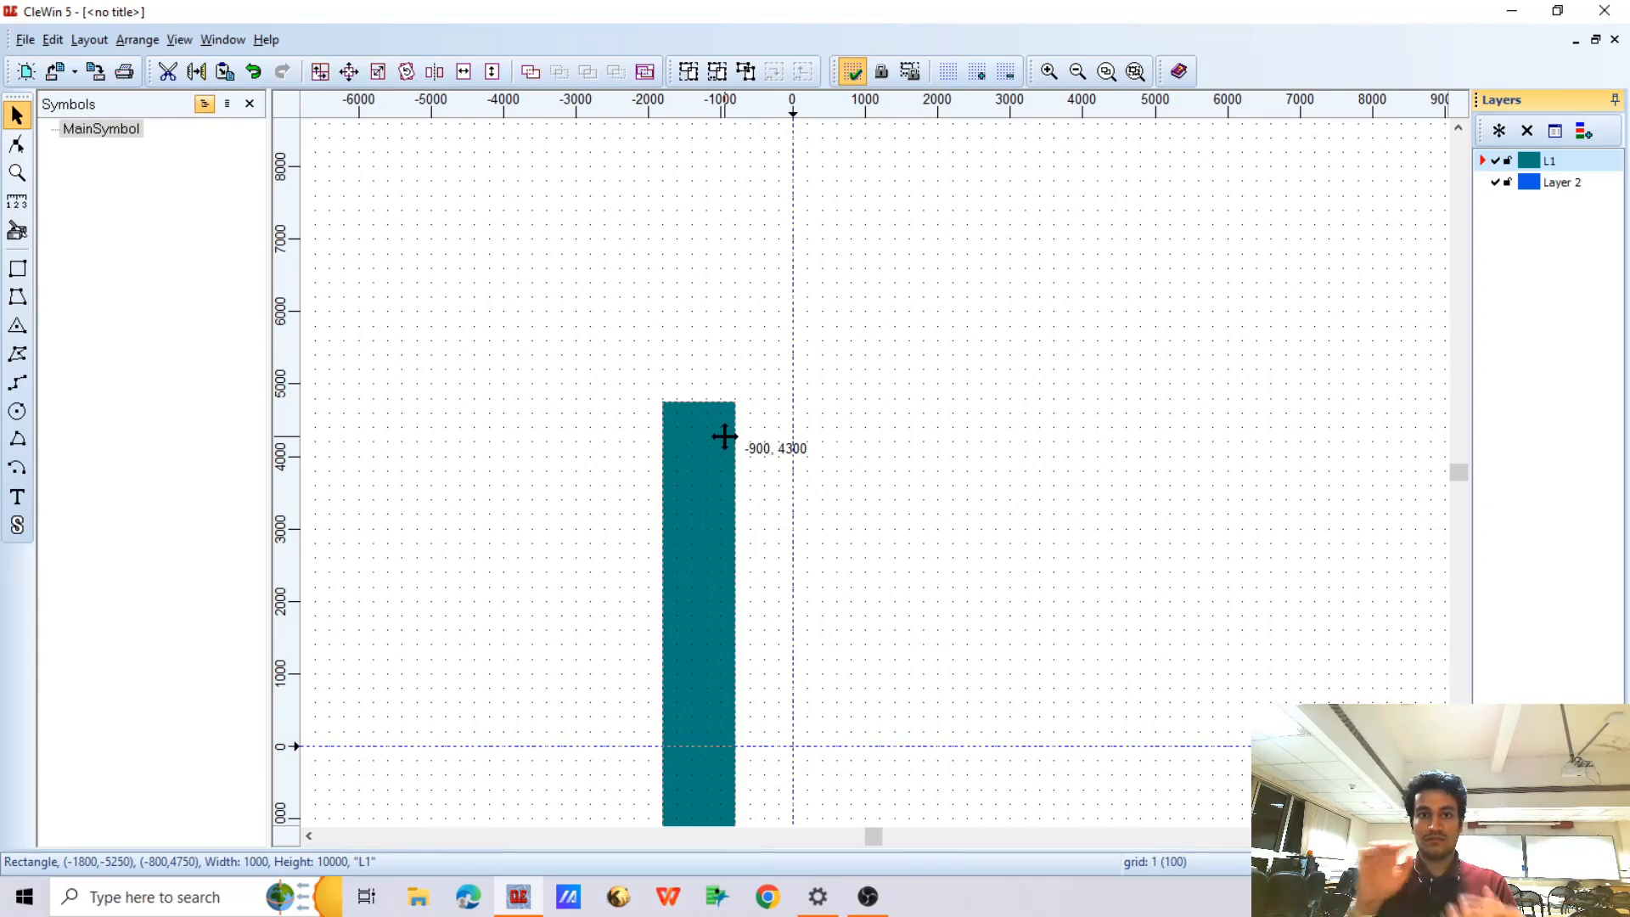
scroll(724, 437, up, 2)
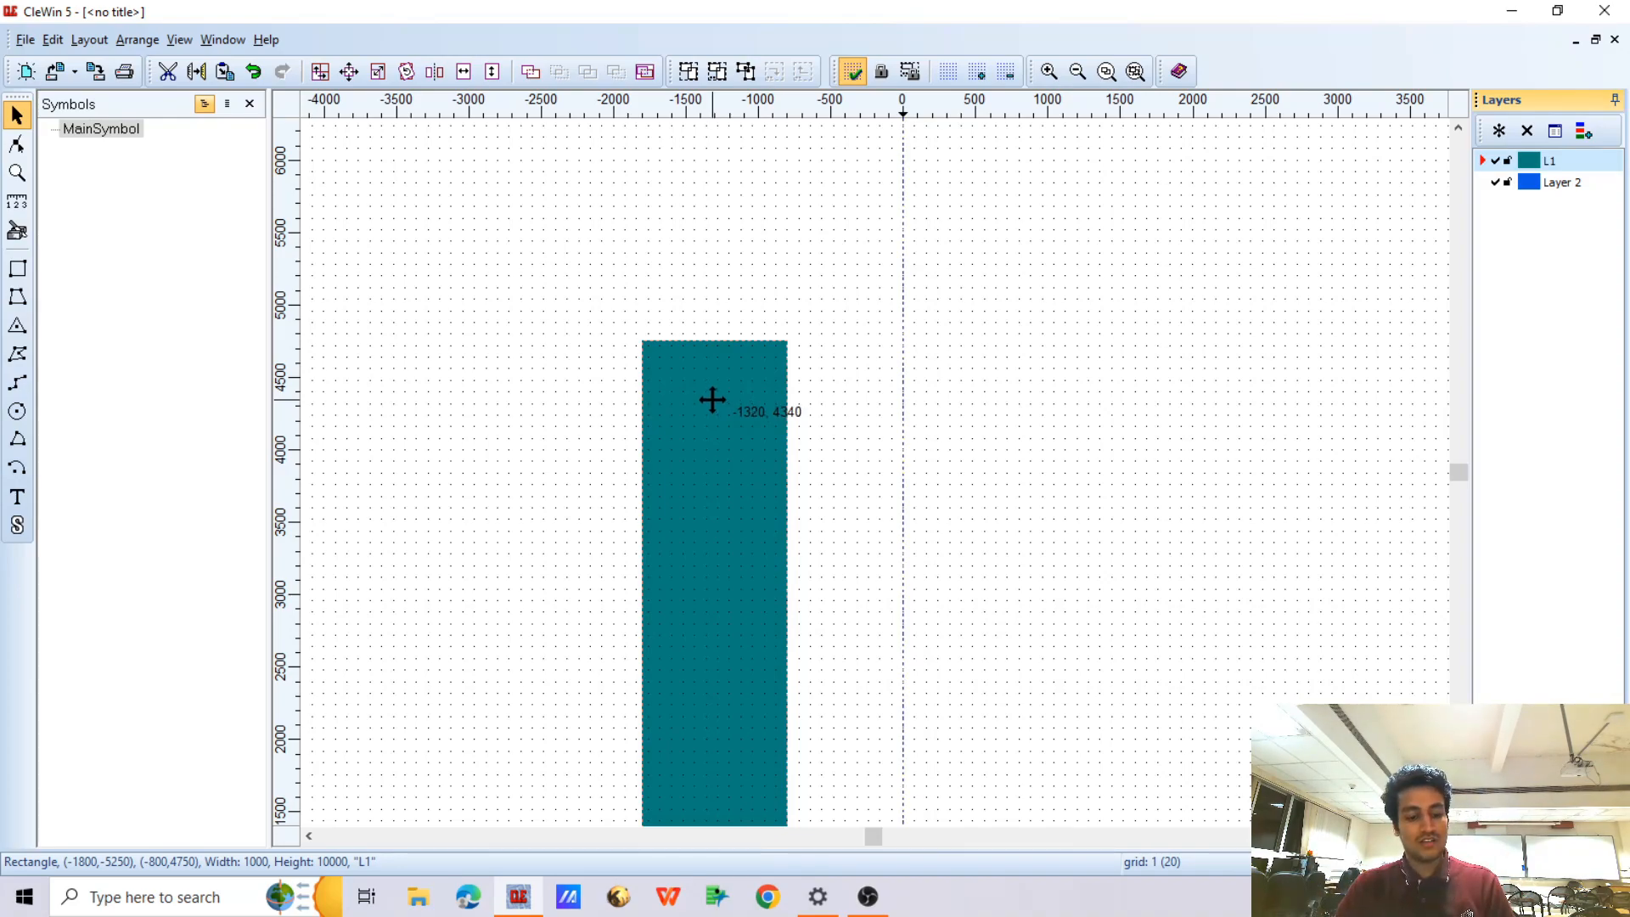
click(407, 74)
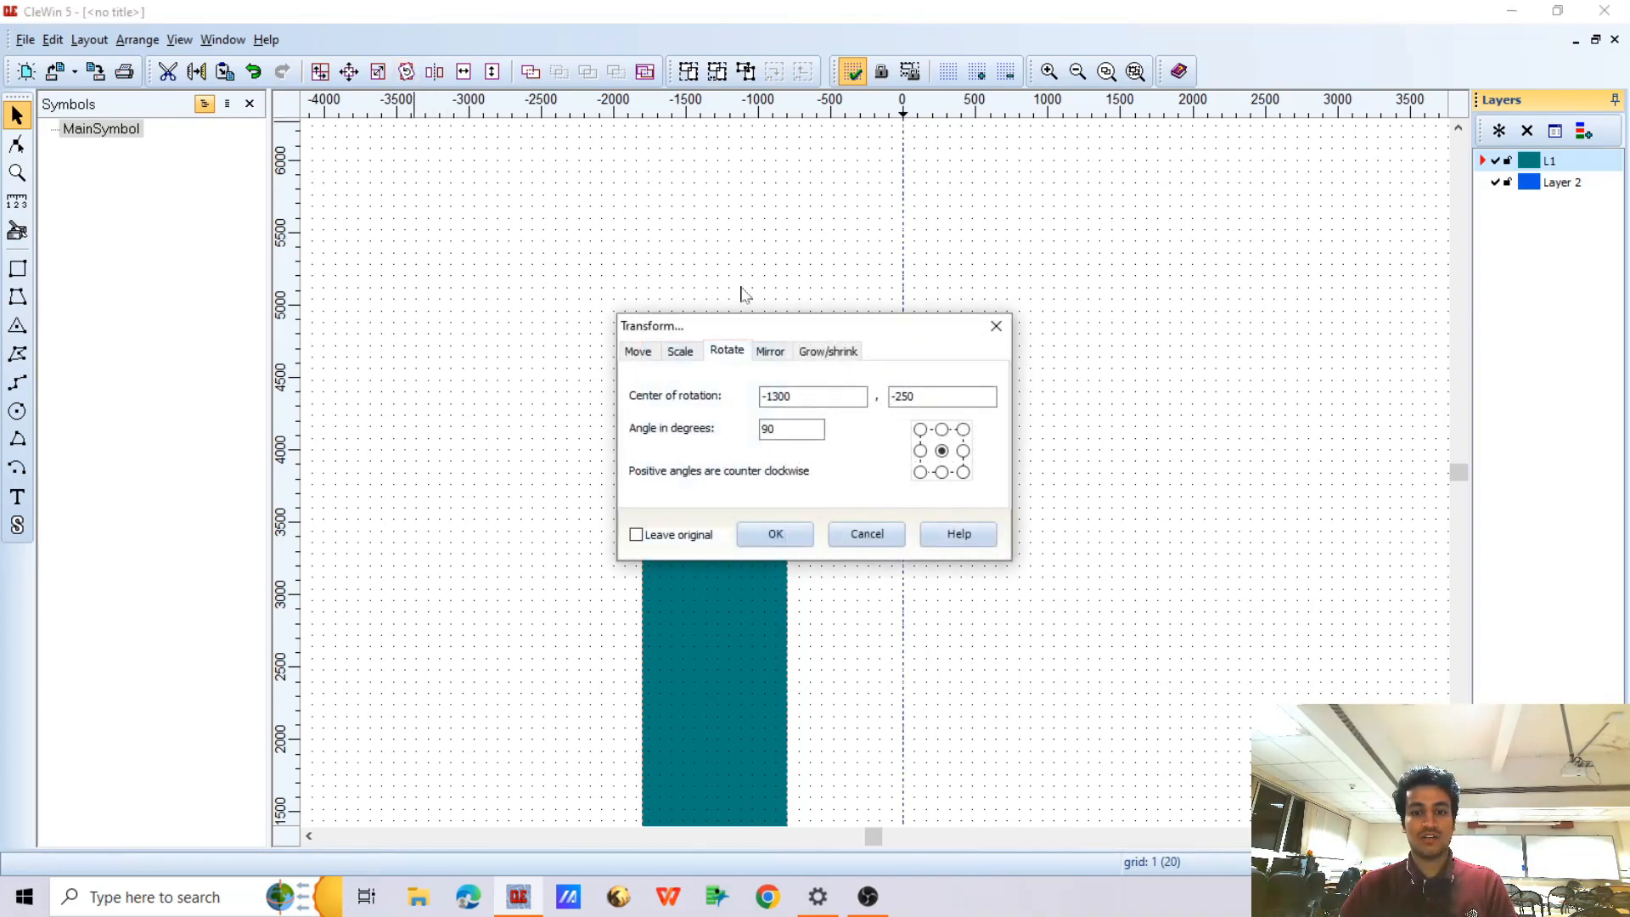
click(920, 430)
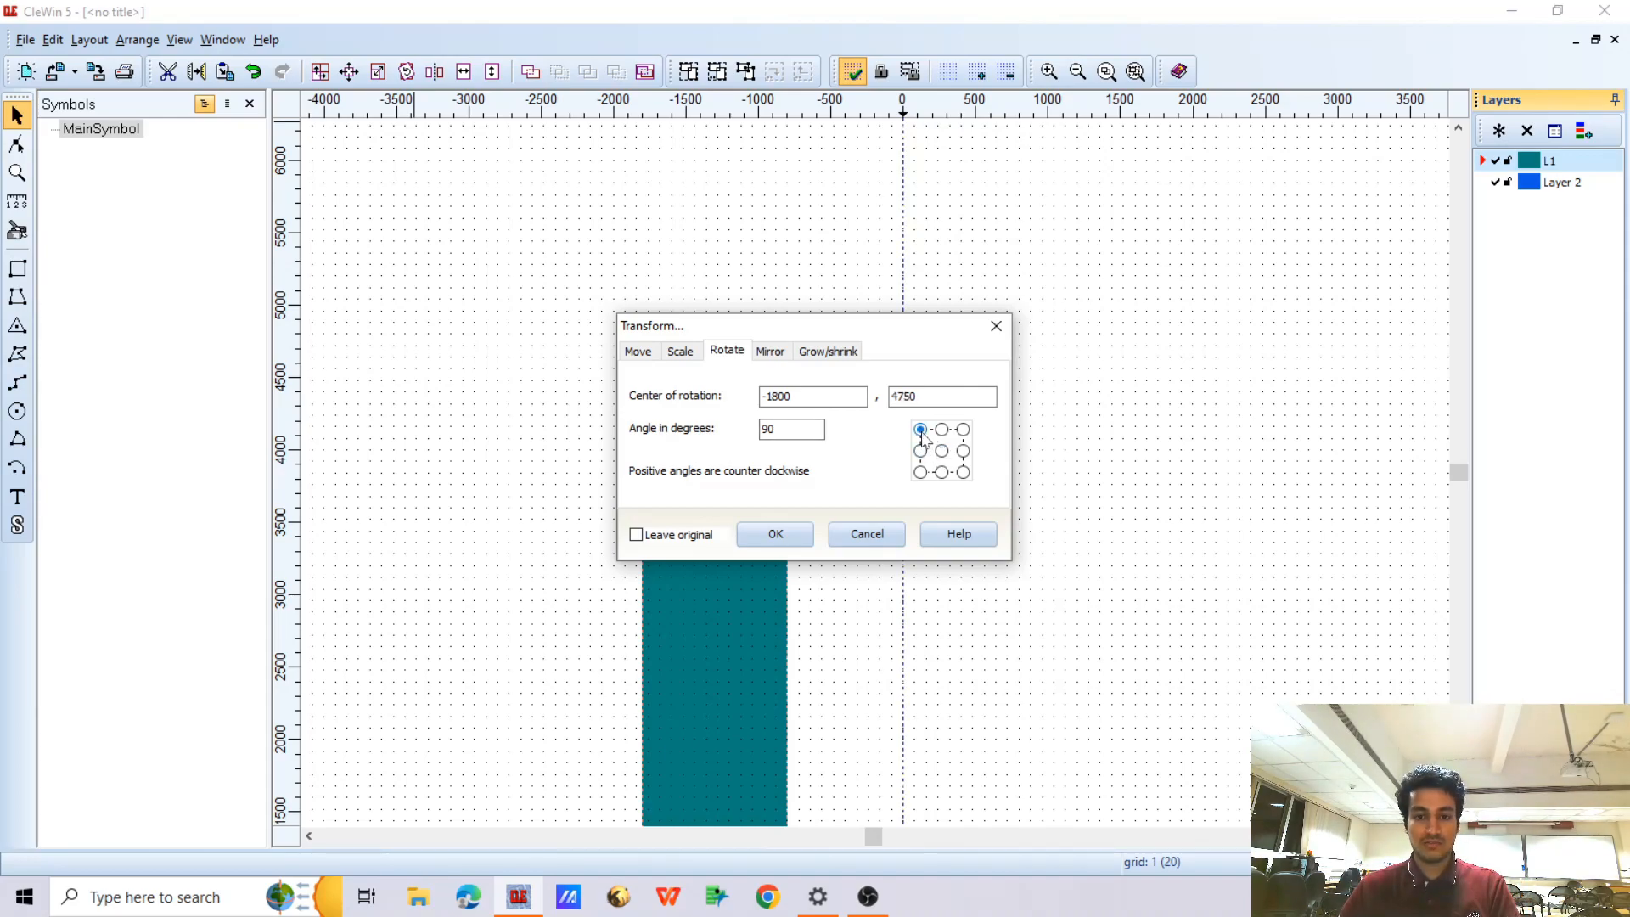
click(775, 534)
scroll(685, 370, down, 1)
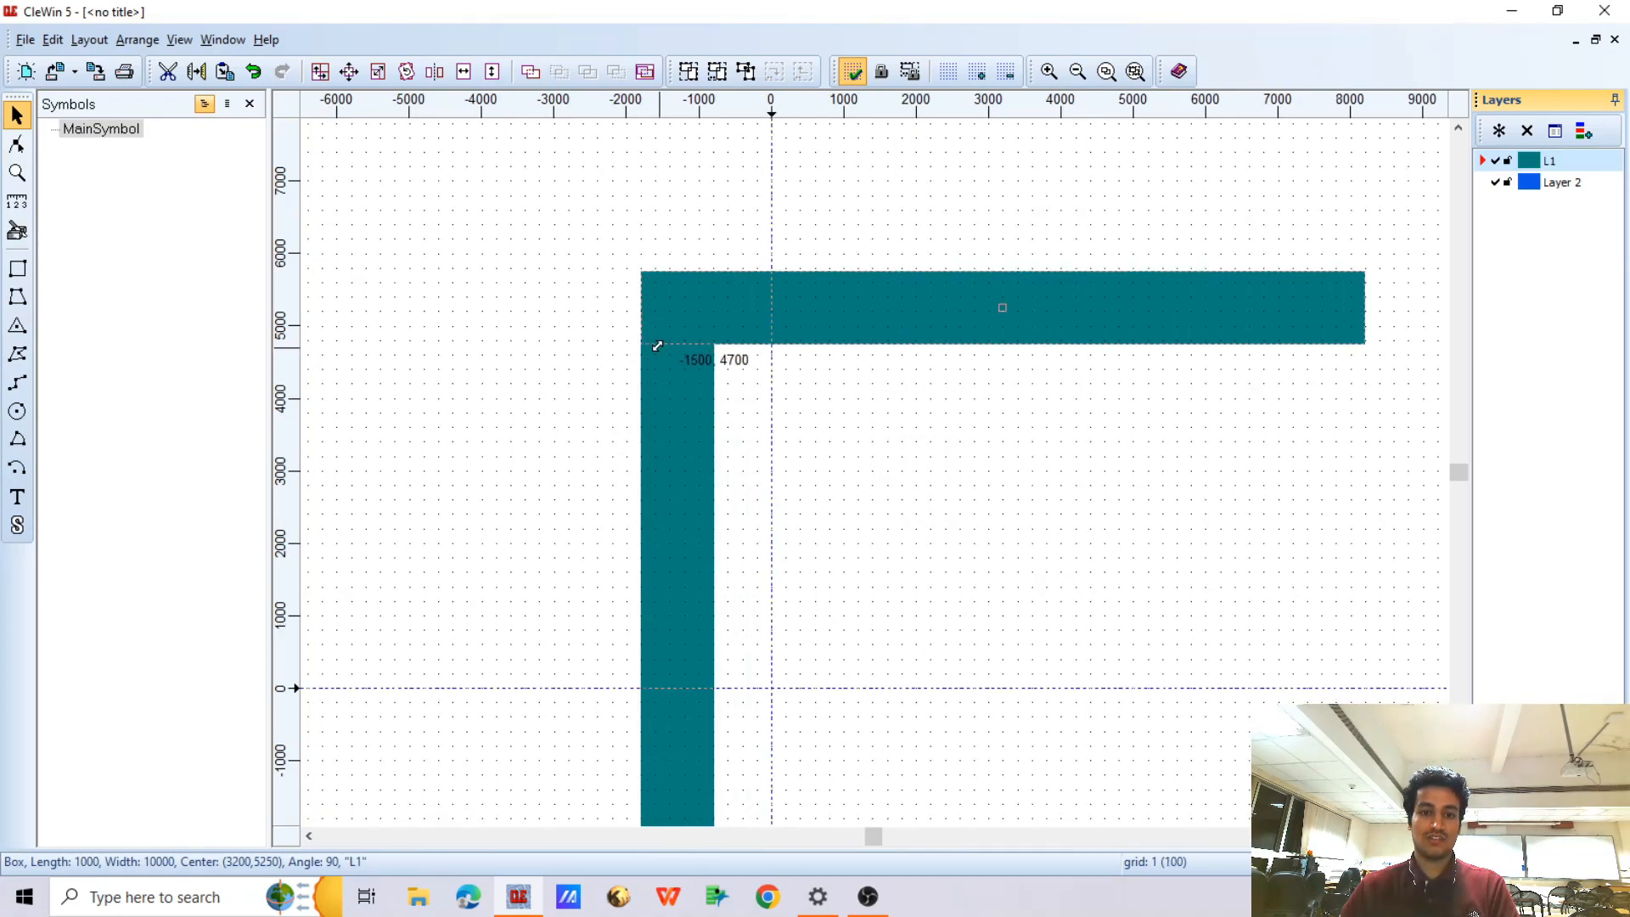
scroll(659, 346, up, 1)
scroll(684, 336, down, 2)
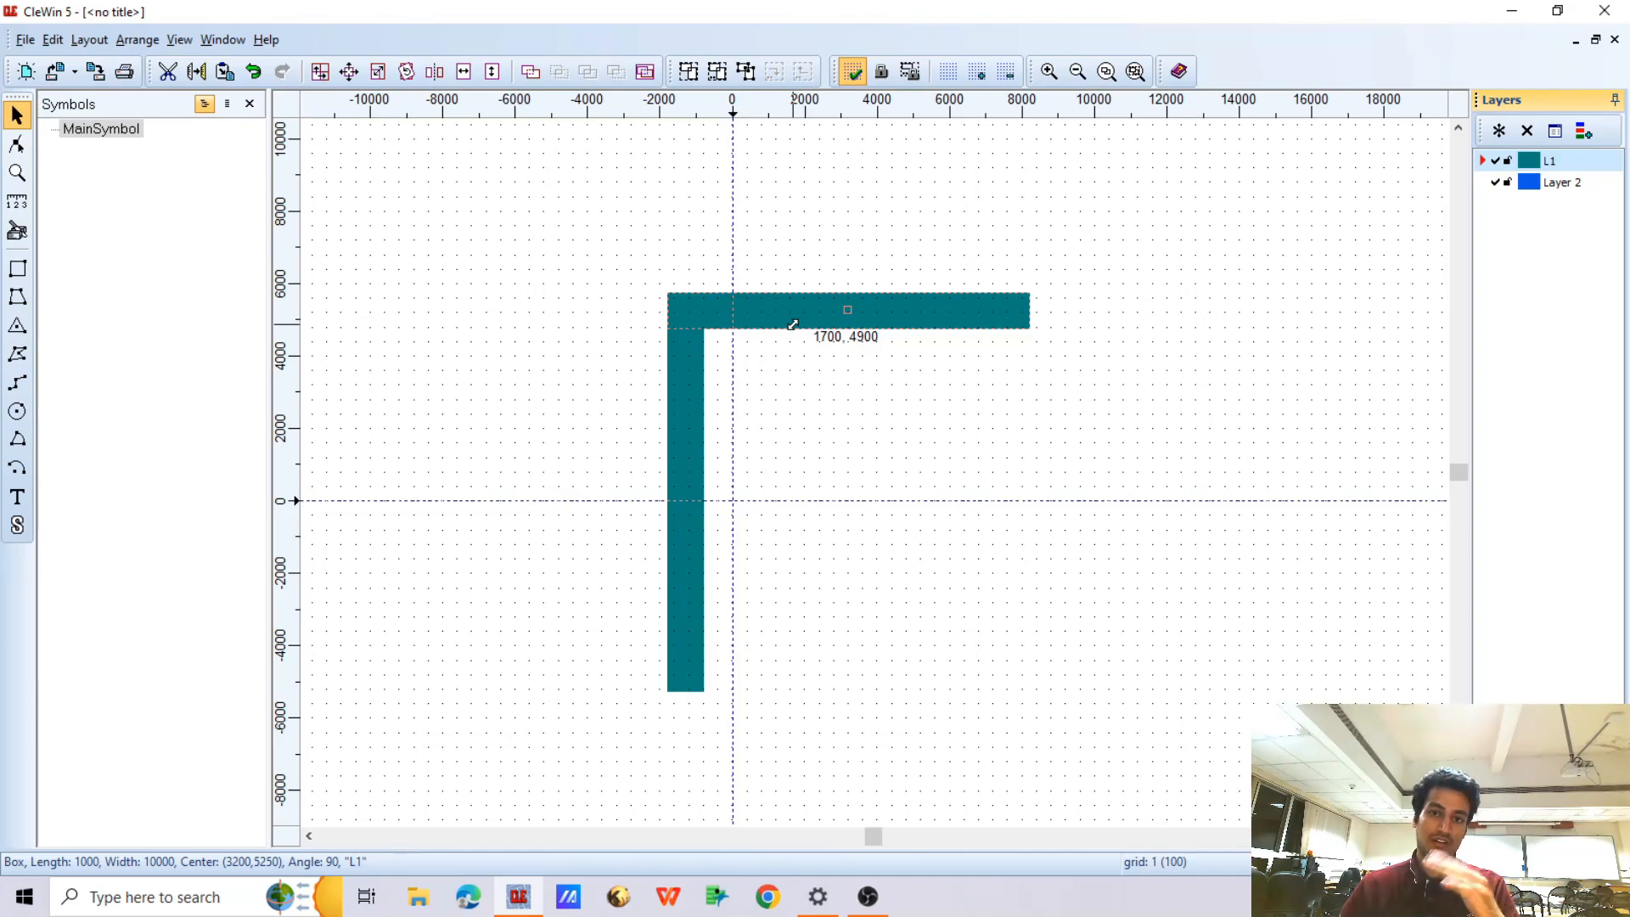
Resize the horizontal bar to a length of 200 and a width of 7000
scroll(782, 320, up, 2)
right_click(744, 323)
click(764, 331)
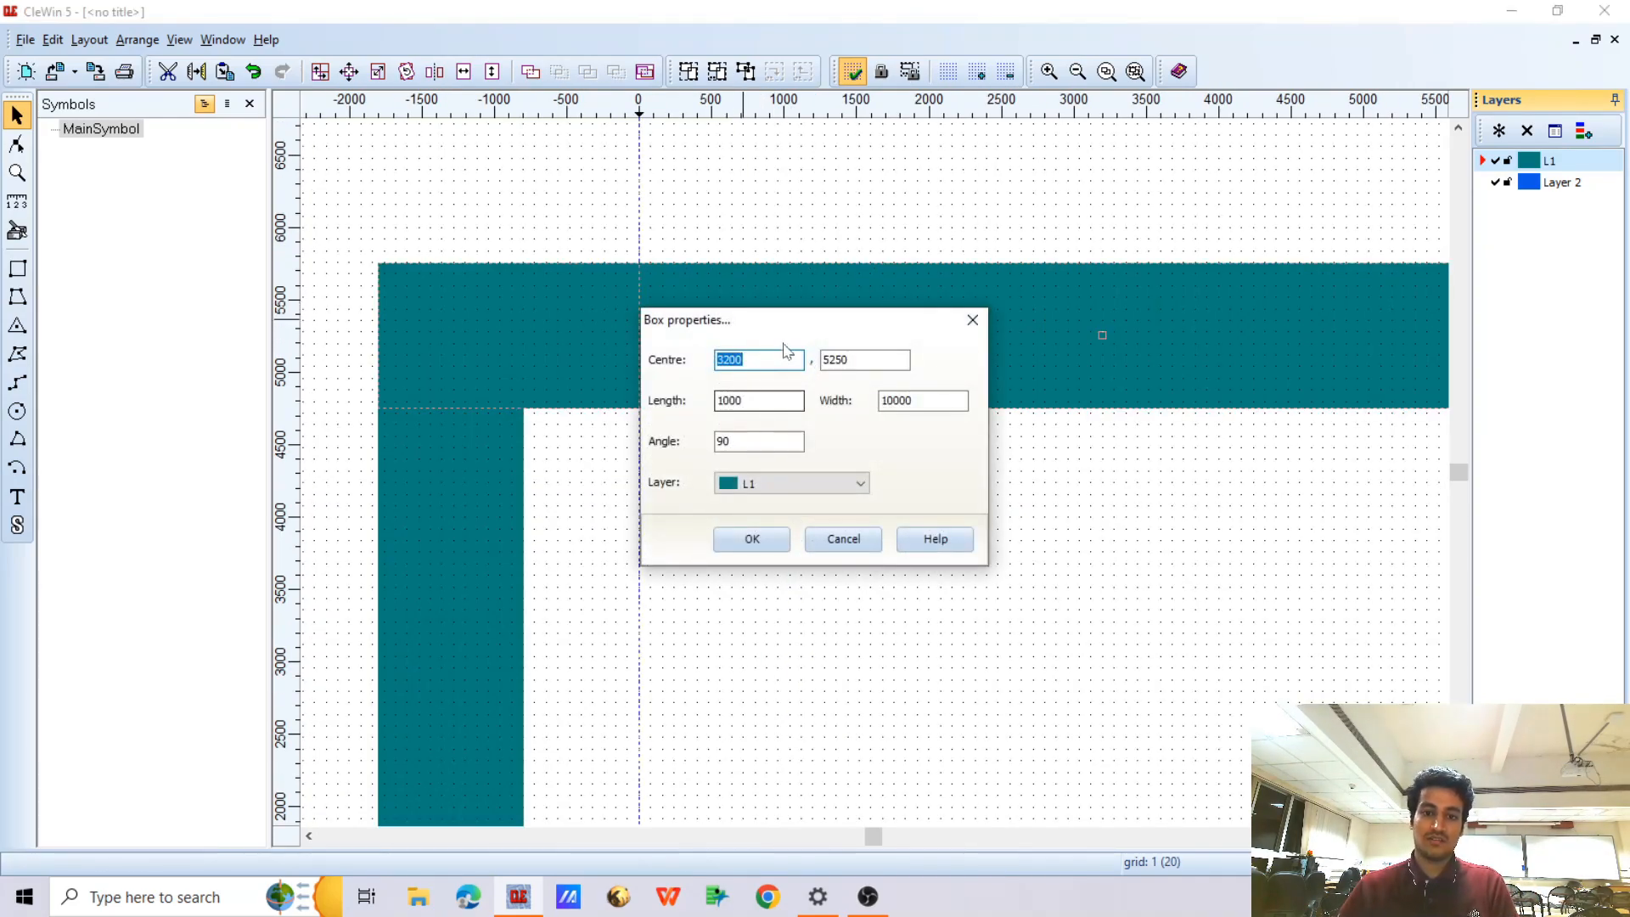
drag(824, 336, 1036, 337)
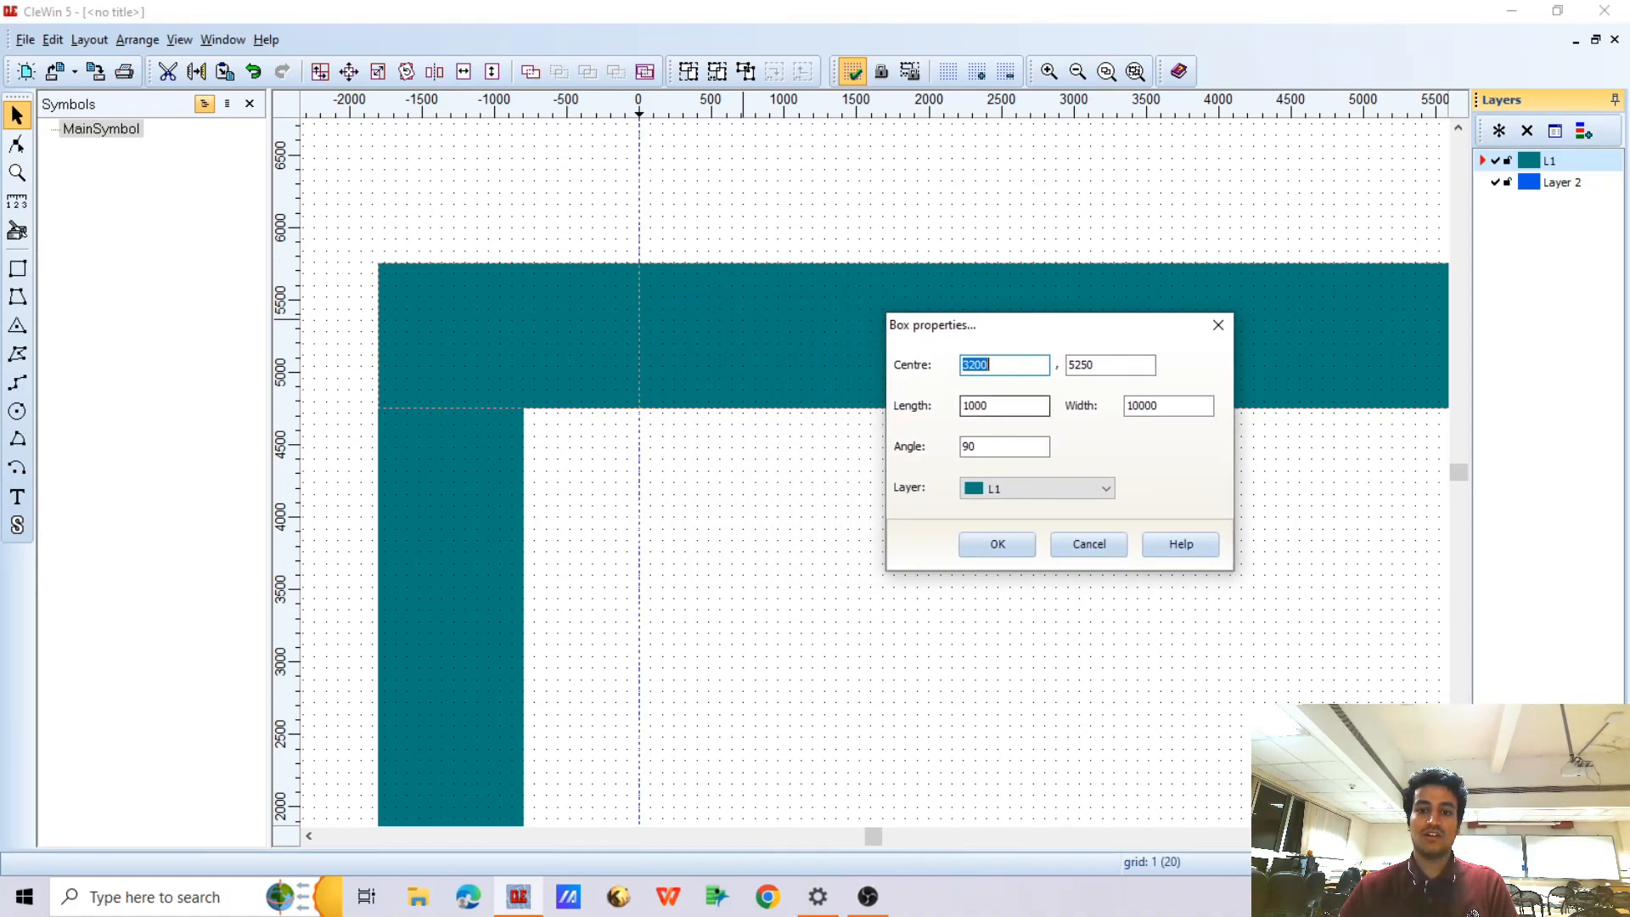
drag(996, 406, 919, 405)
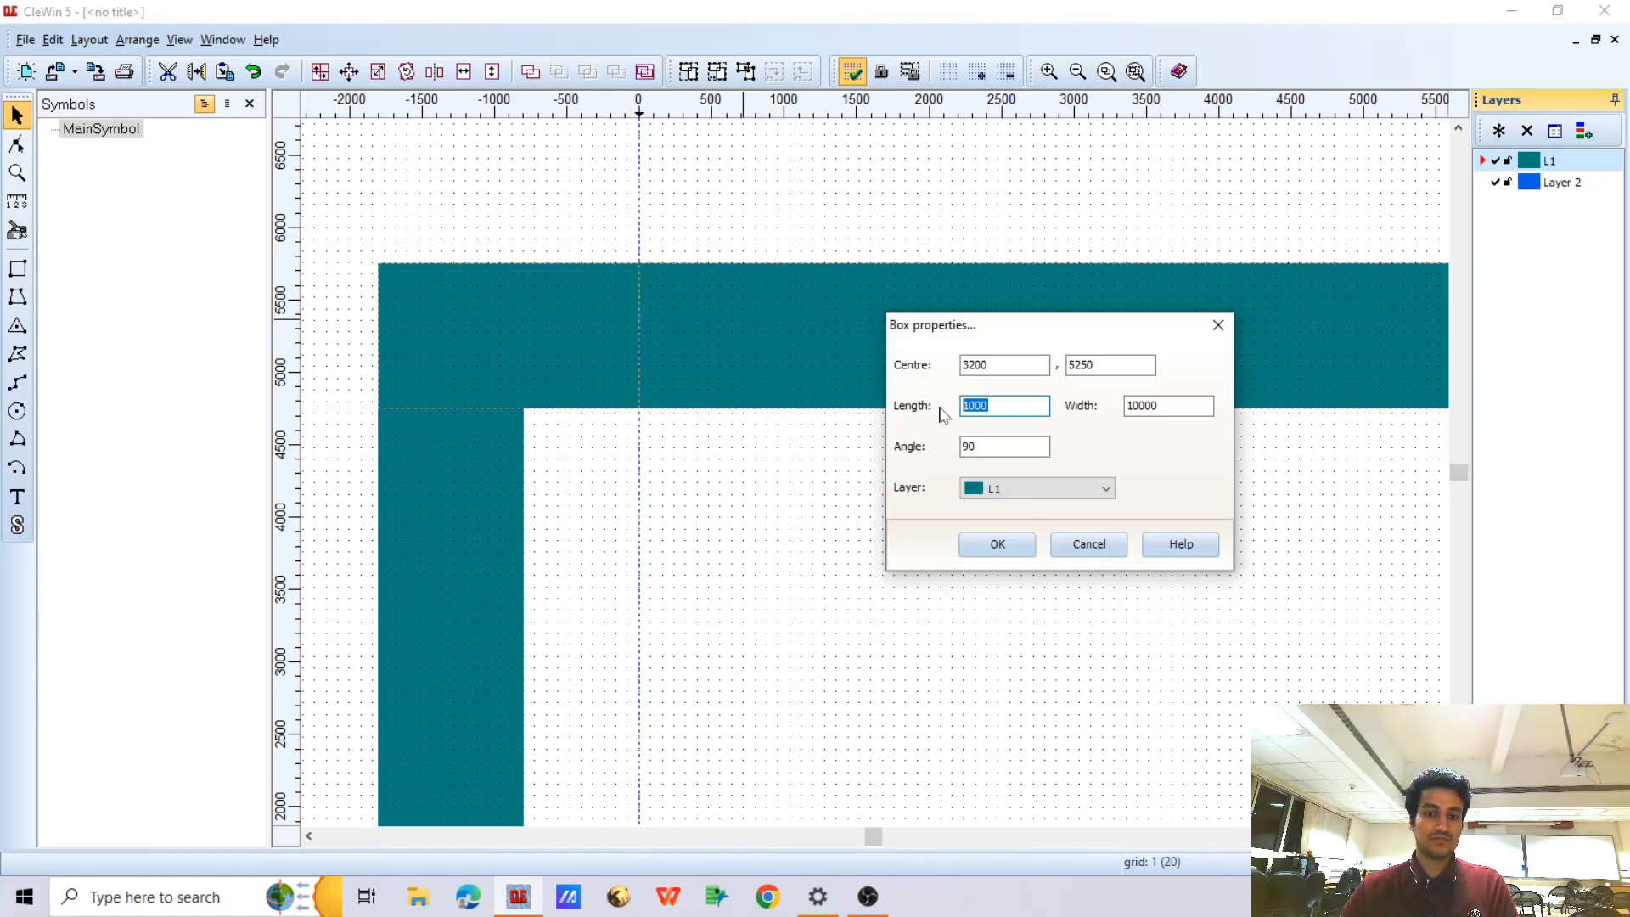
text(200)
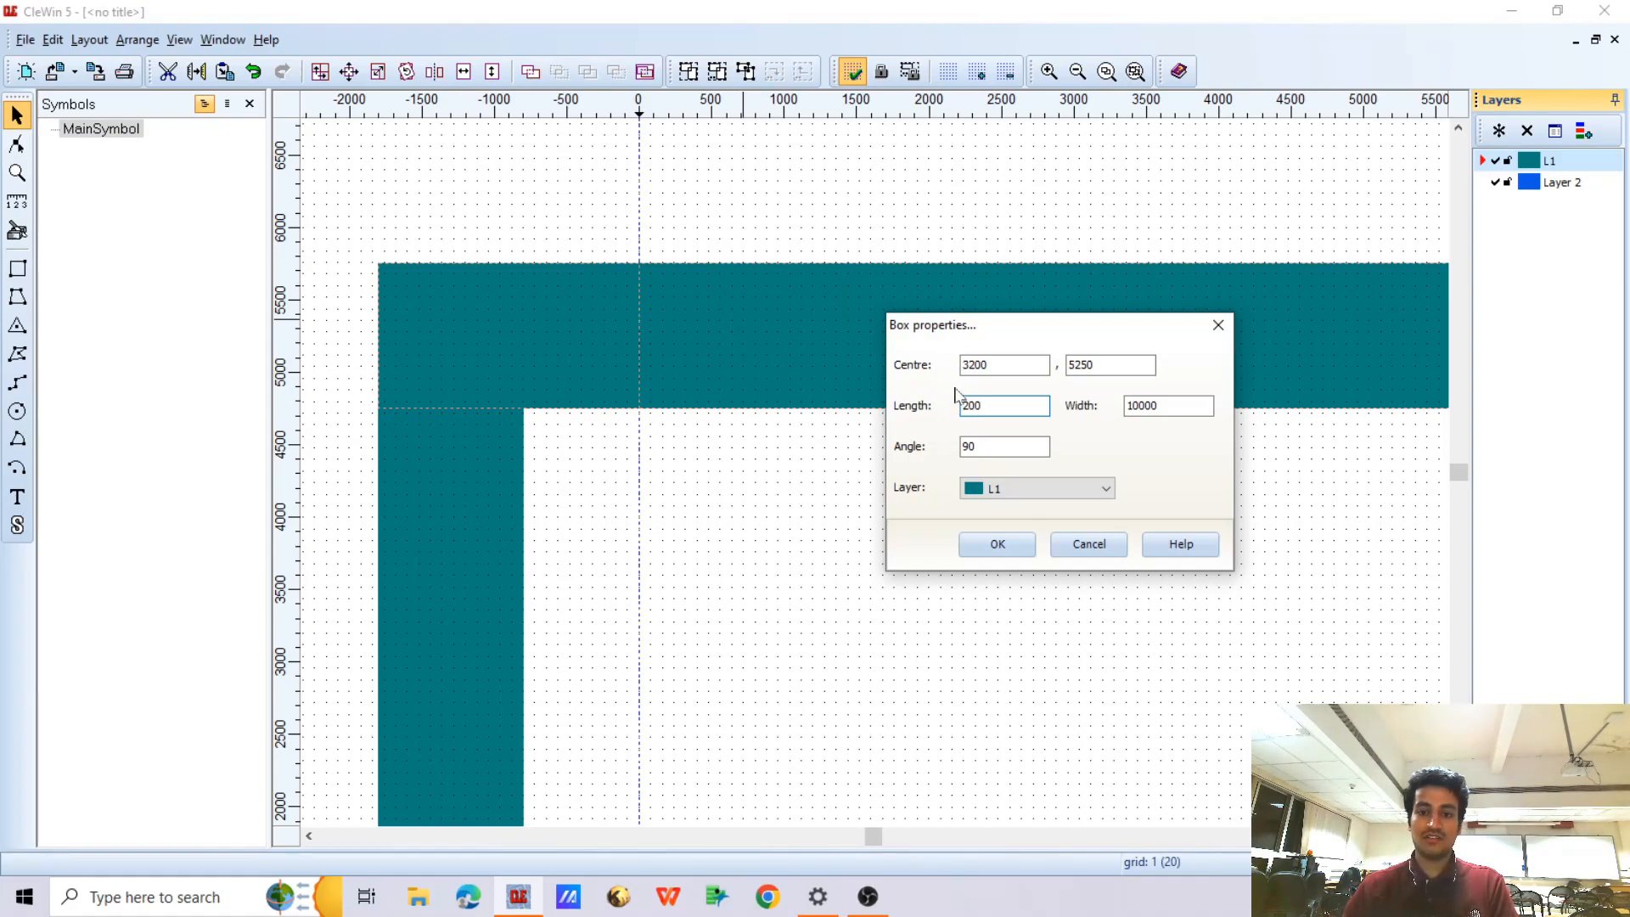
key(Tab)
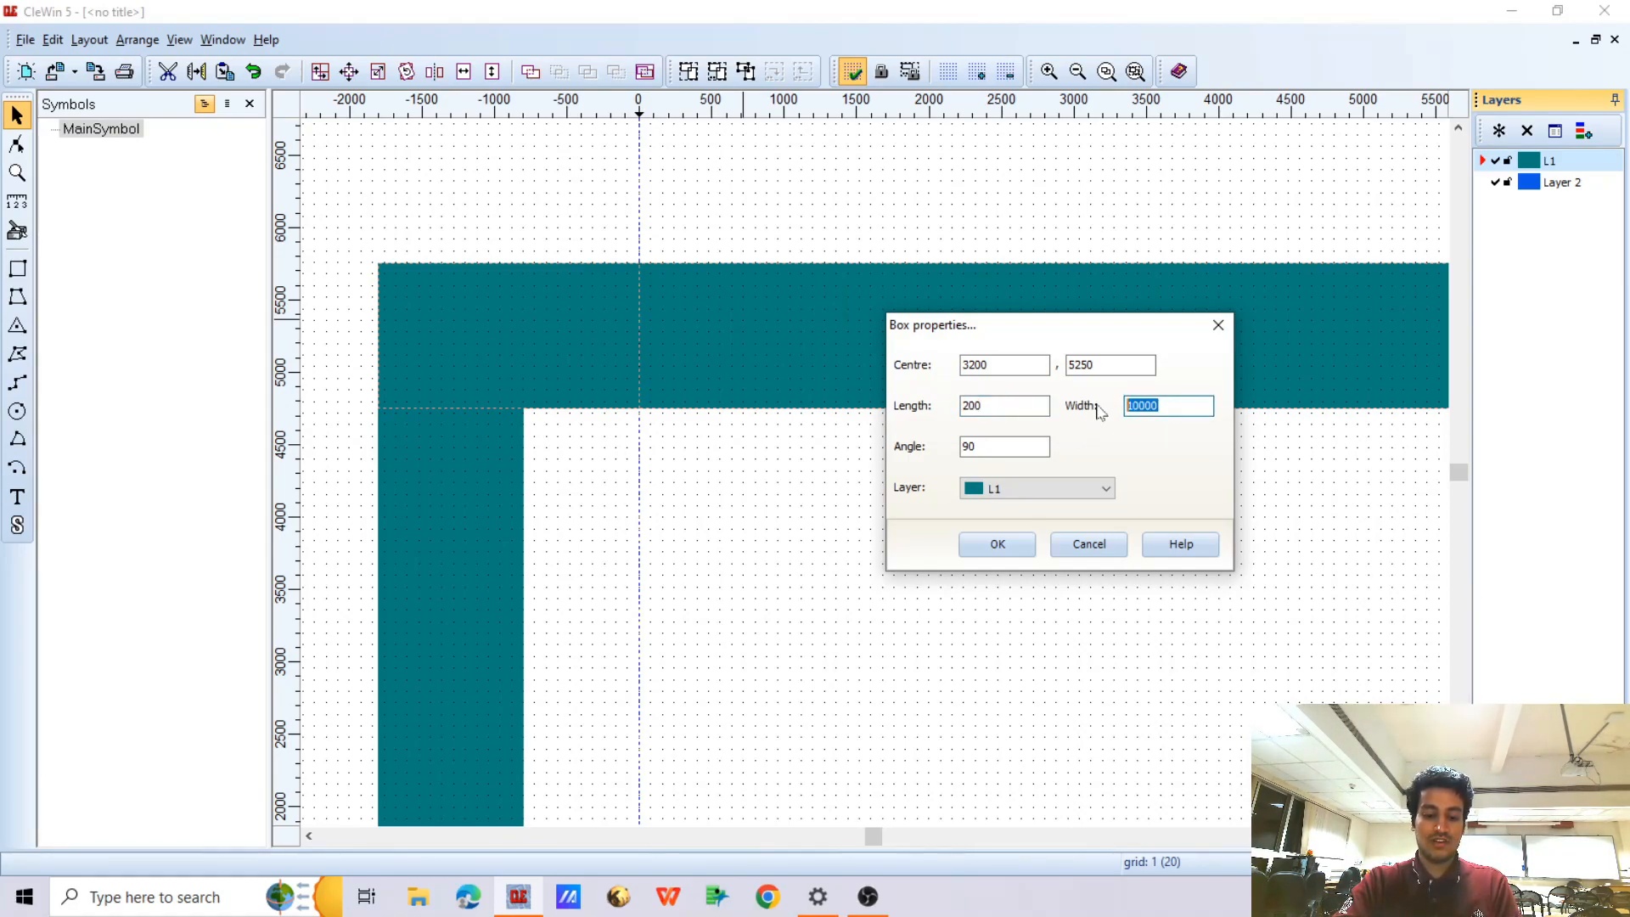
text(7000)
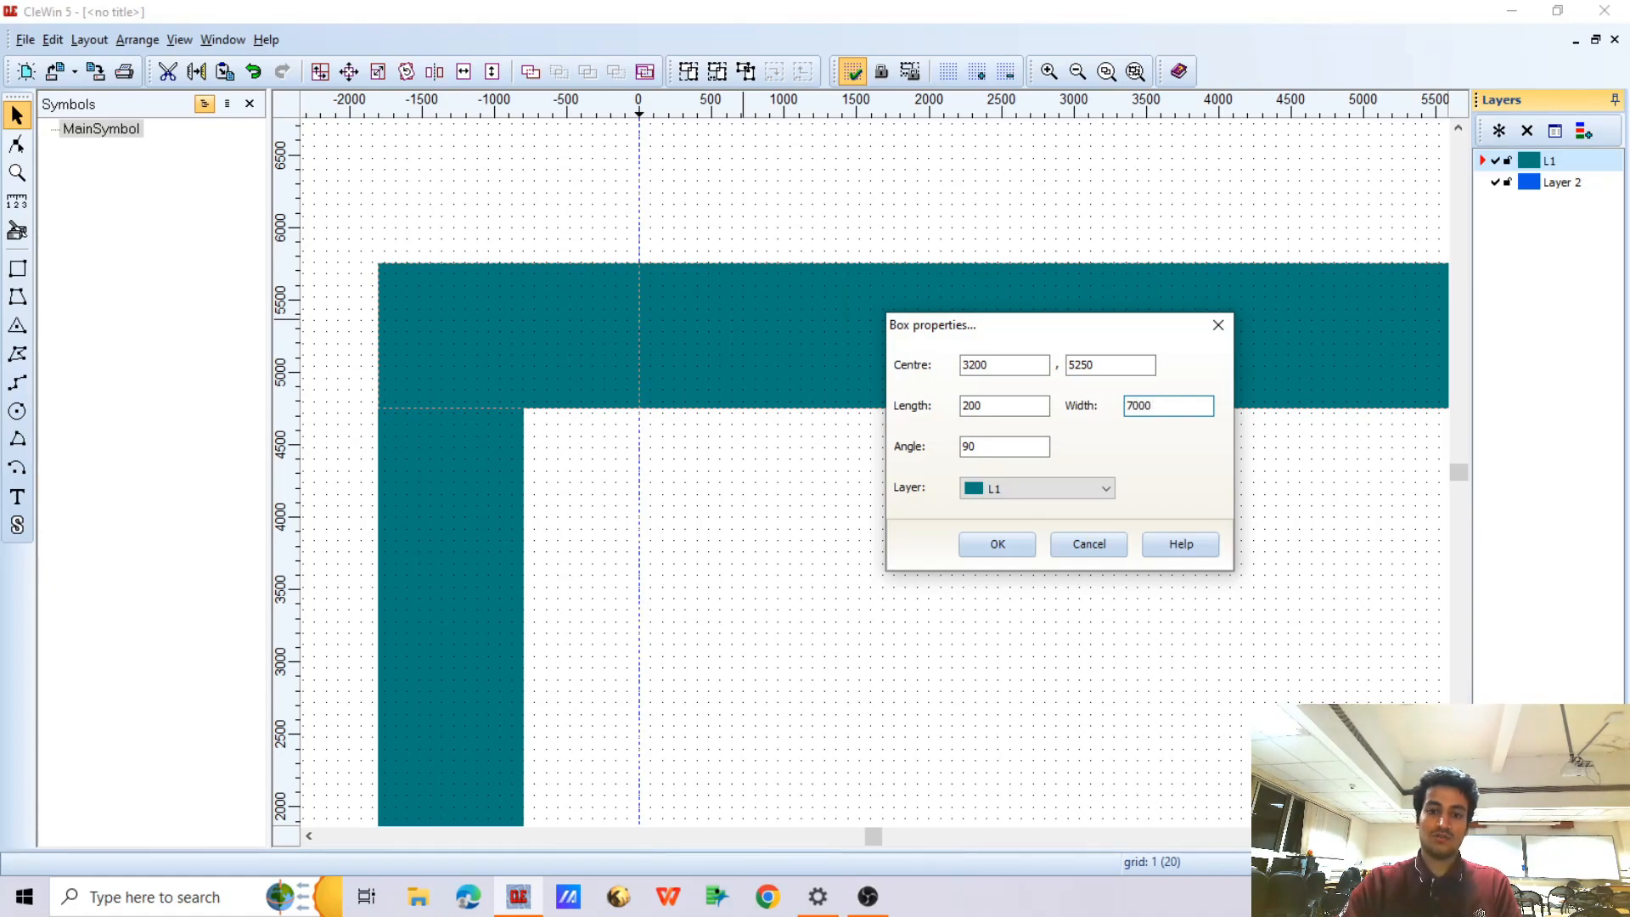
click(1000, 545)
Move the thin horizontal bar against the vertical bar's right edge near its upper end, centred at about (2660, 4470), and nudge it down slightly
scroll(710, 321, down, 2)
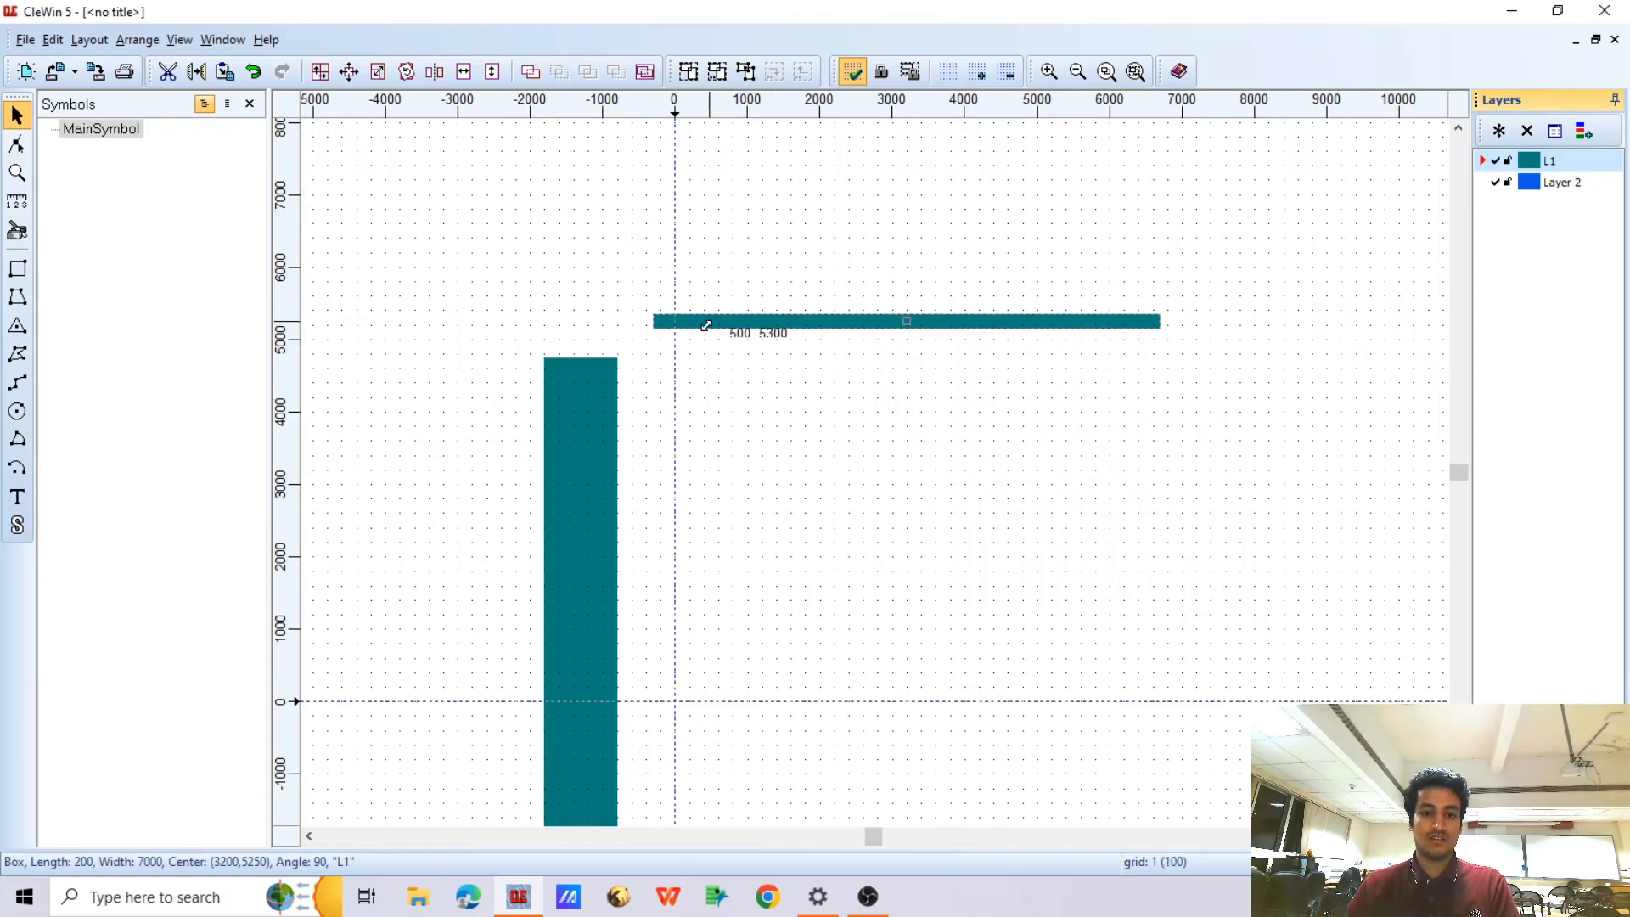
scroll(679, 320, up, 2)
drag(722, 321, 643, 436)
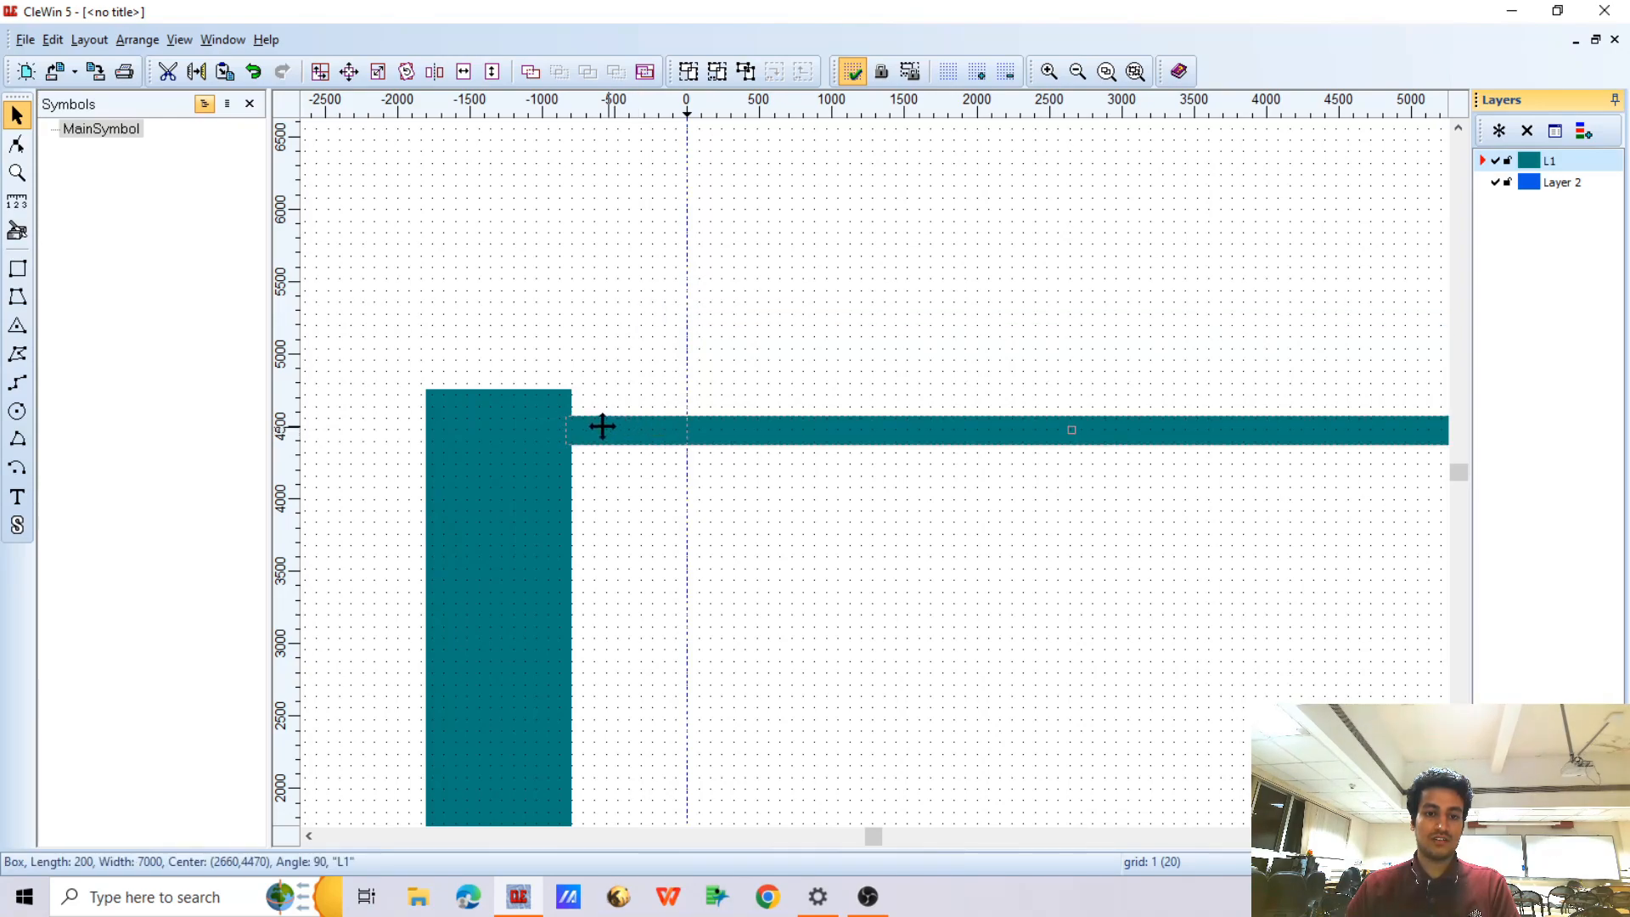
scroll(558, 364, down, 1)
scroll(611, 289, down, 1)
scroll(586, 219, up, 2)
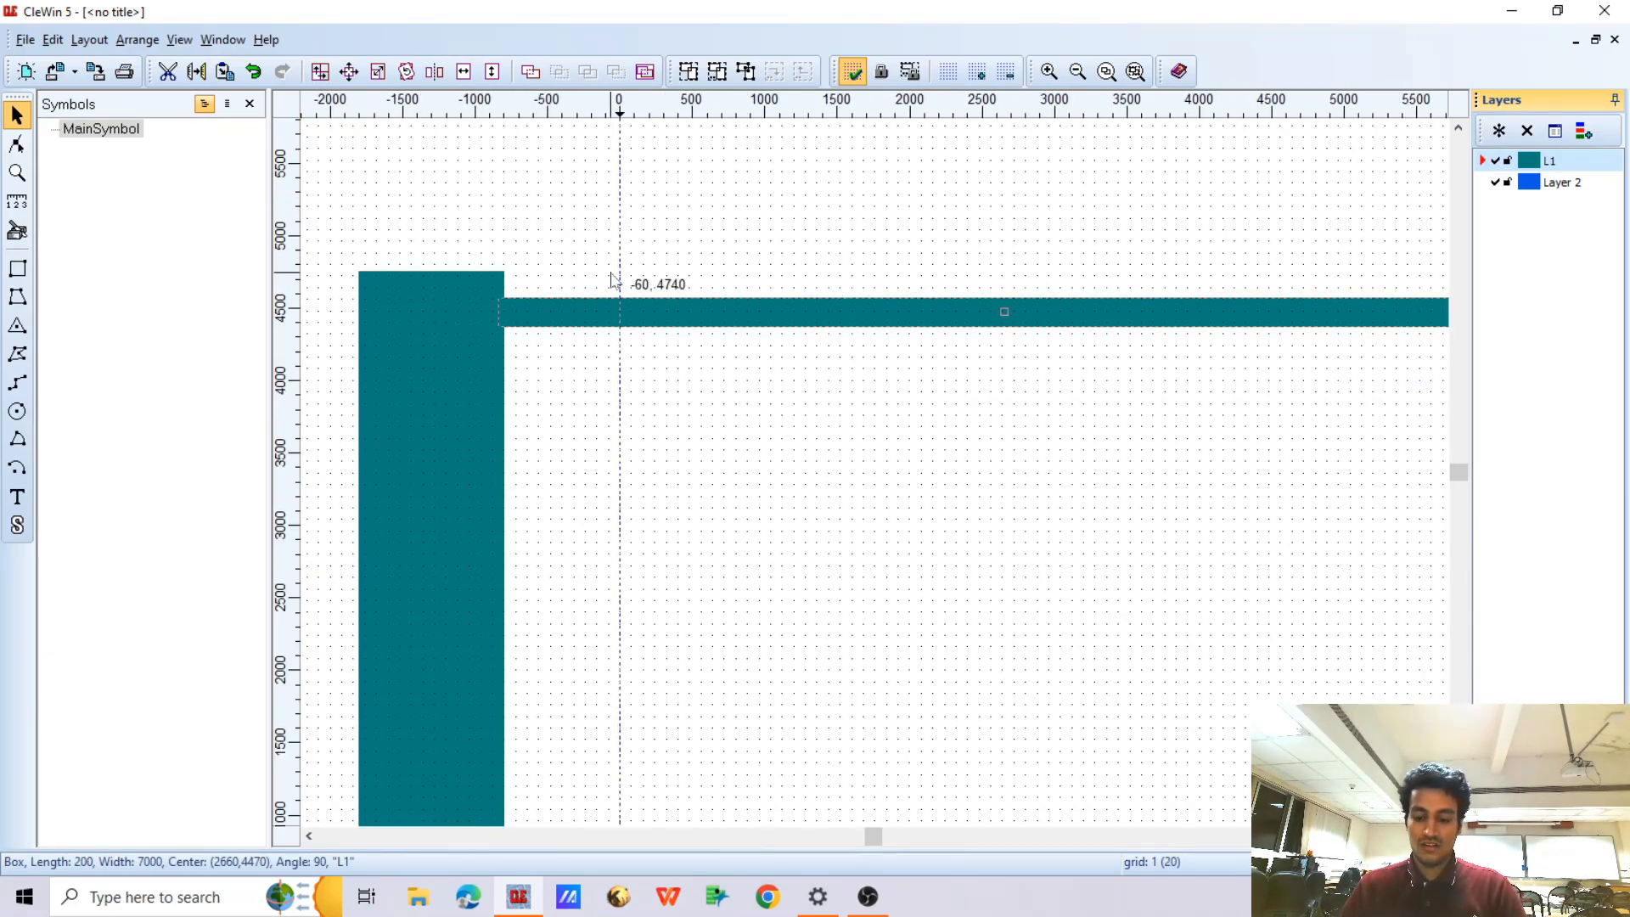
key(Down)
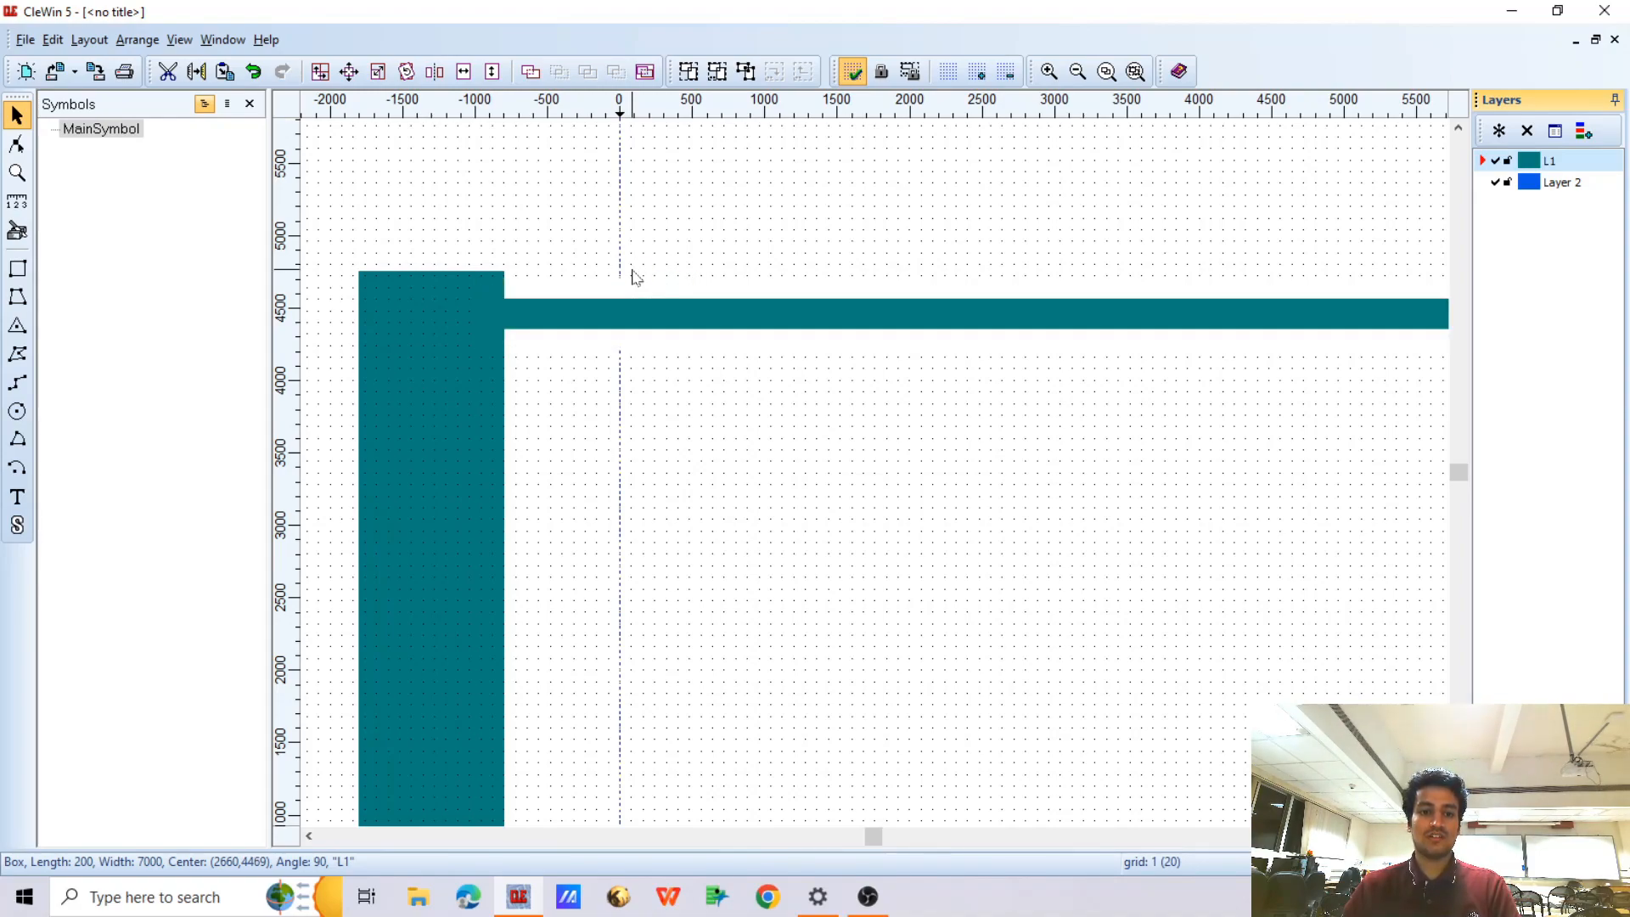
Set the horizontal and vertical grid spacing to 50
click(948, 71)
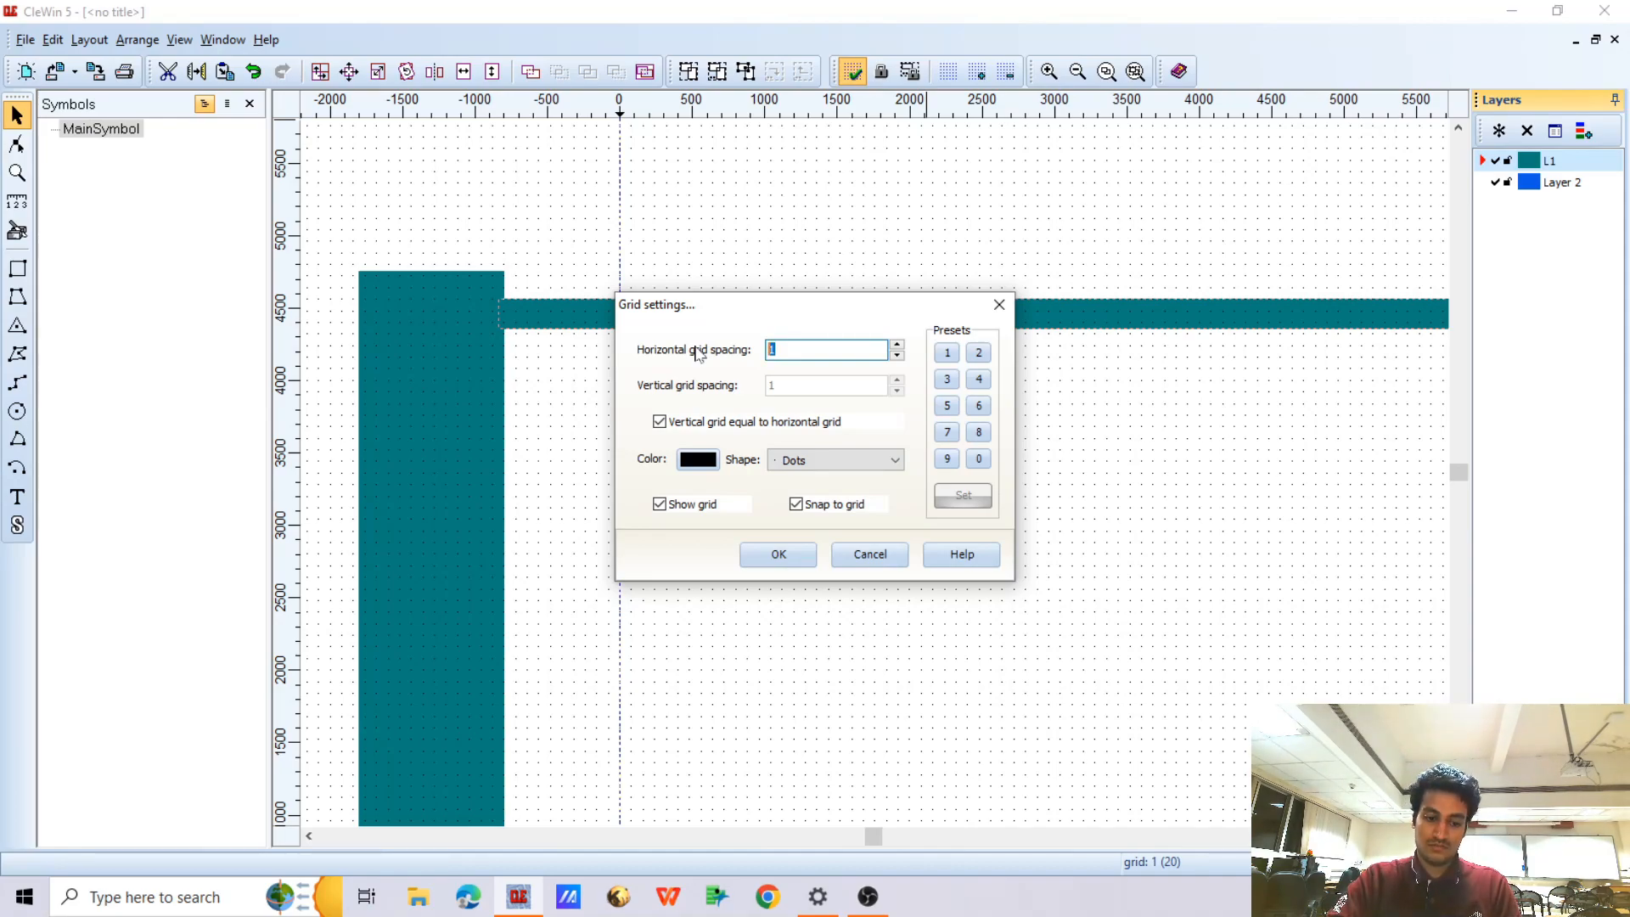
text(50)
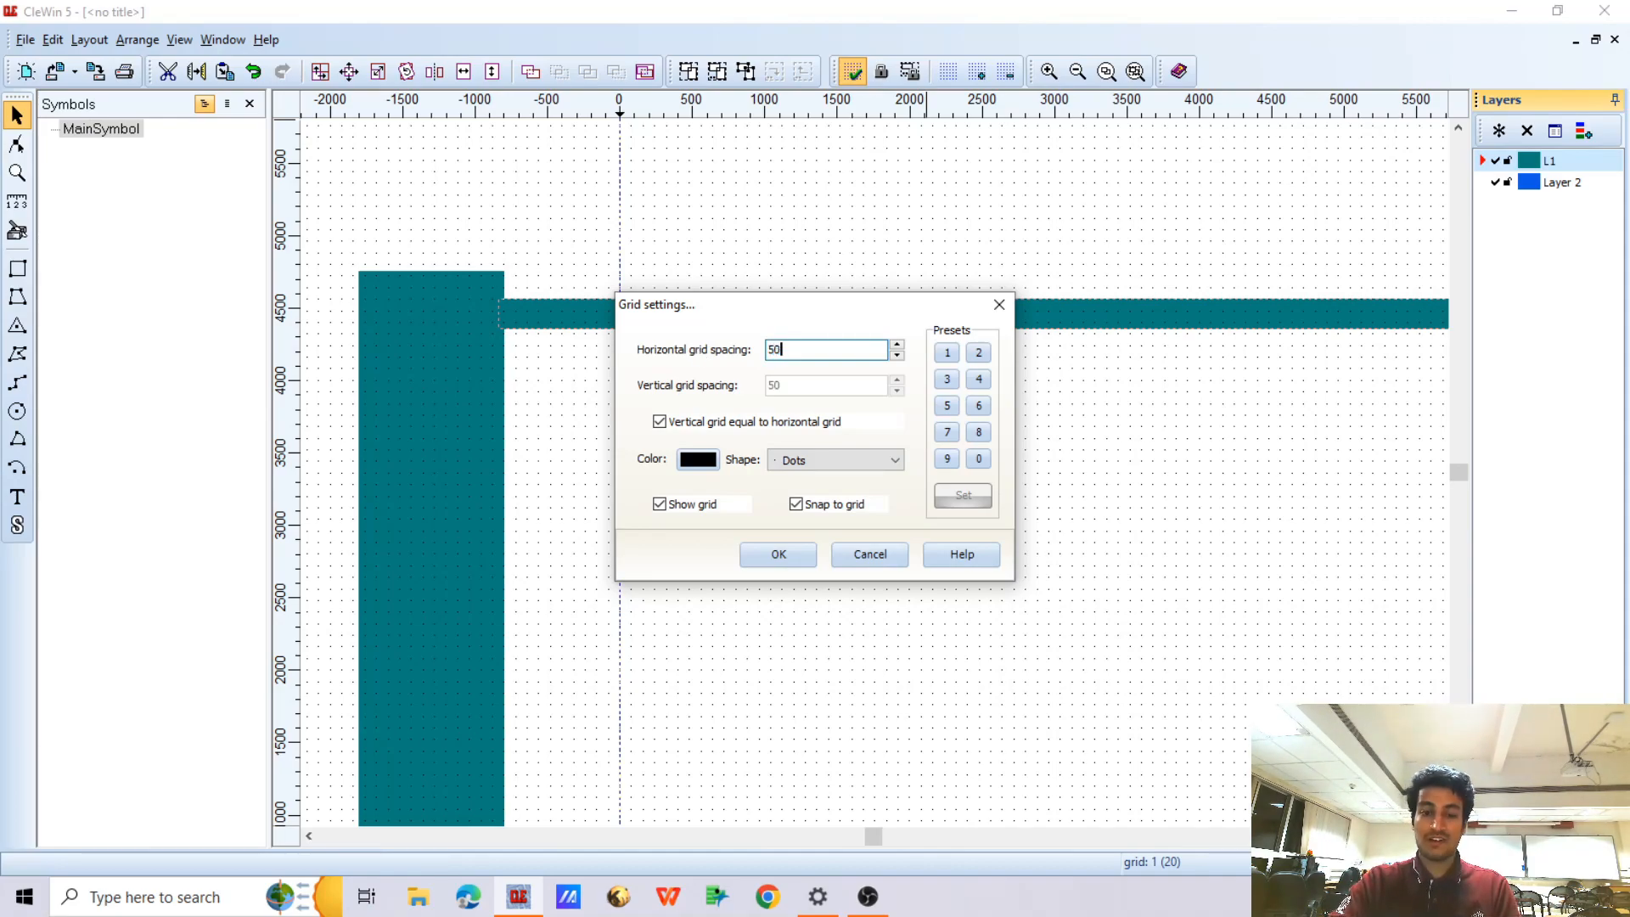
click(790, 550)
Nudge the thin horizontal finger down along the vertical bar until it is centred at (2660, 4260)
key(Down)
key(Down)
key(Down)
scroll(543, 357, down, 2)
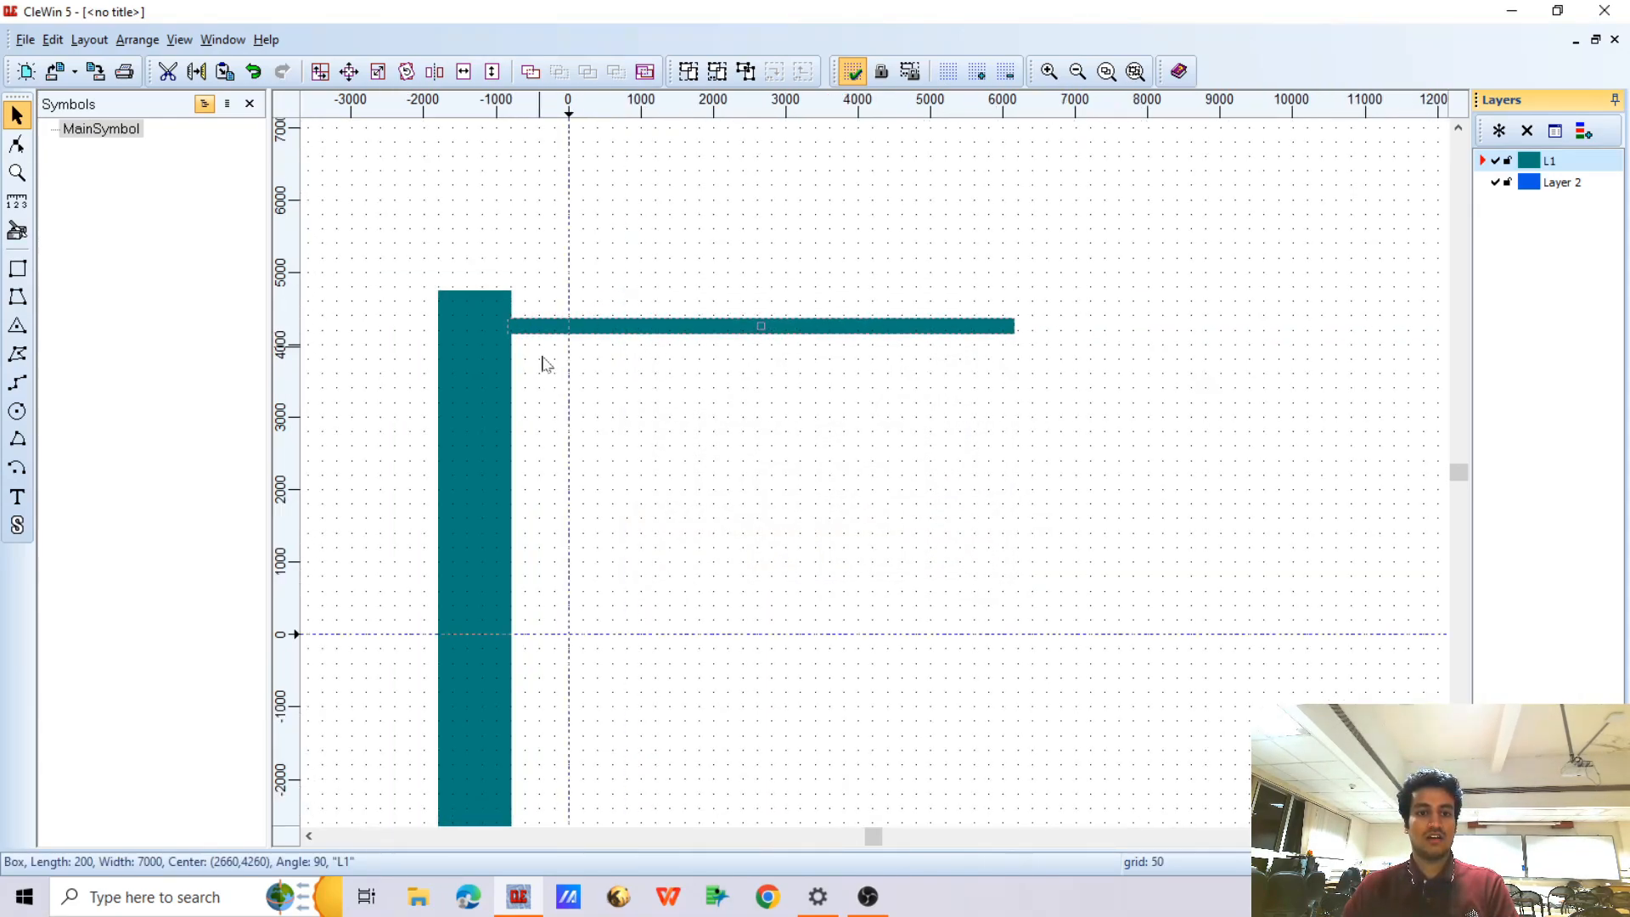
scroll(553, 360, up, 2)
scroll(484, 451, down, 2)
scroll(499, 492, up, 1)
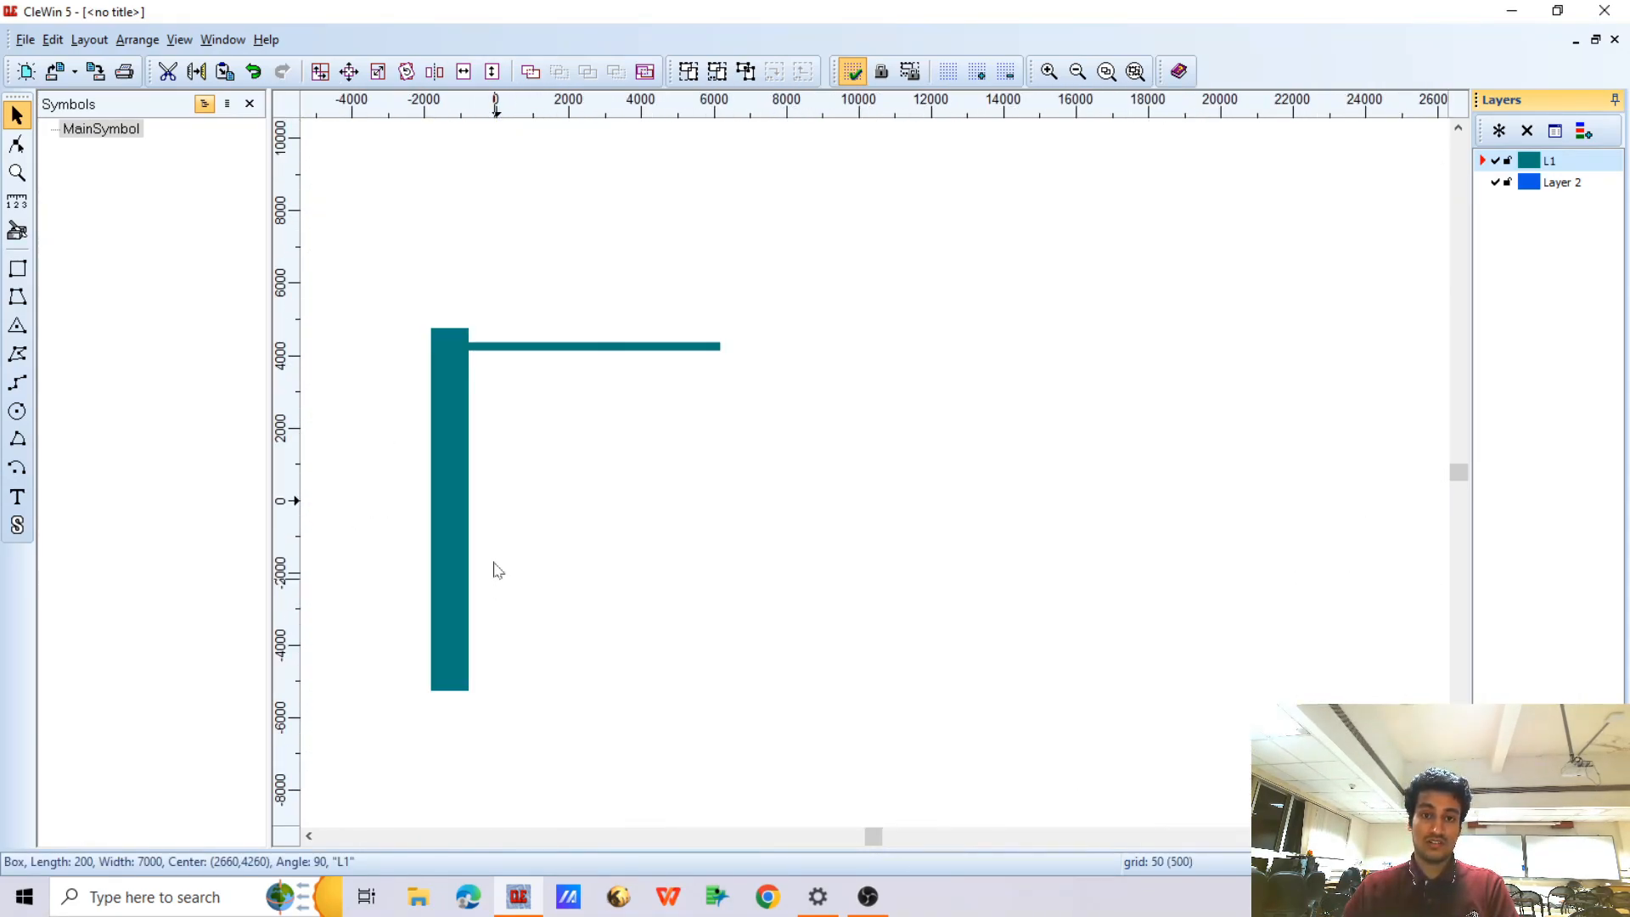
Duplicate the thin finger in a line with 12 instances, a horizontal displacement of 0 and a vertical displacement of -800
click(321, 74)
drag(724, 320, 874, 293)
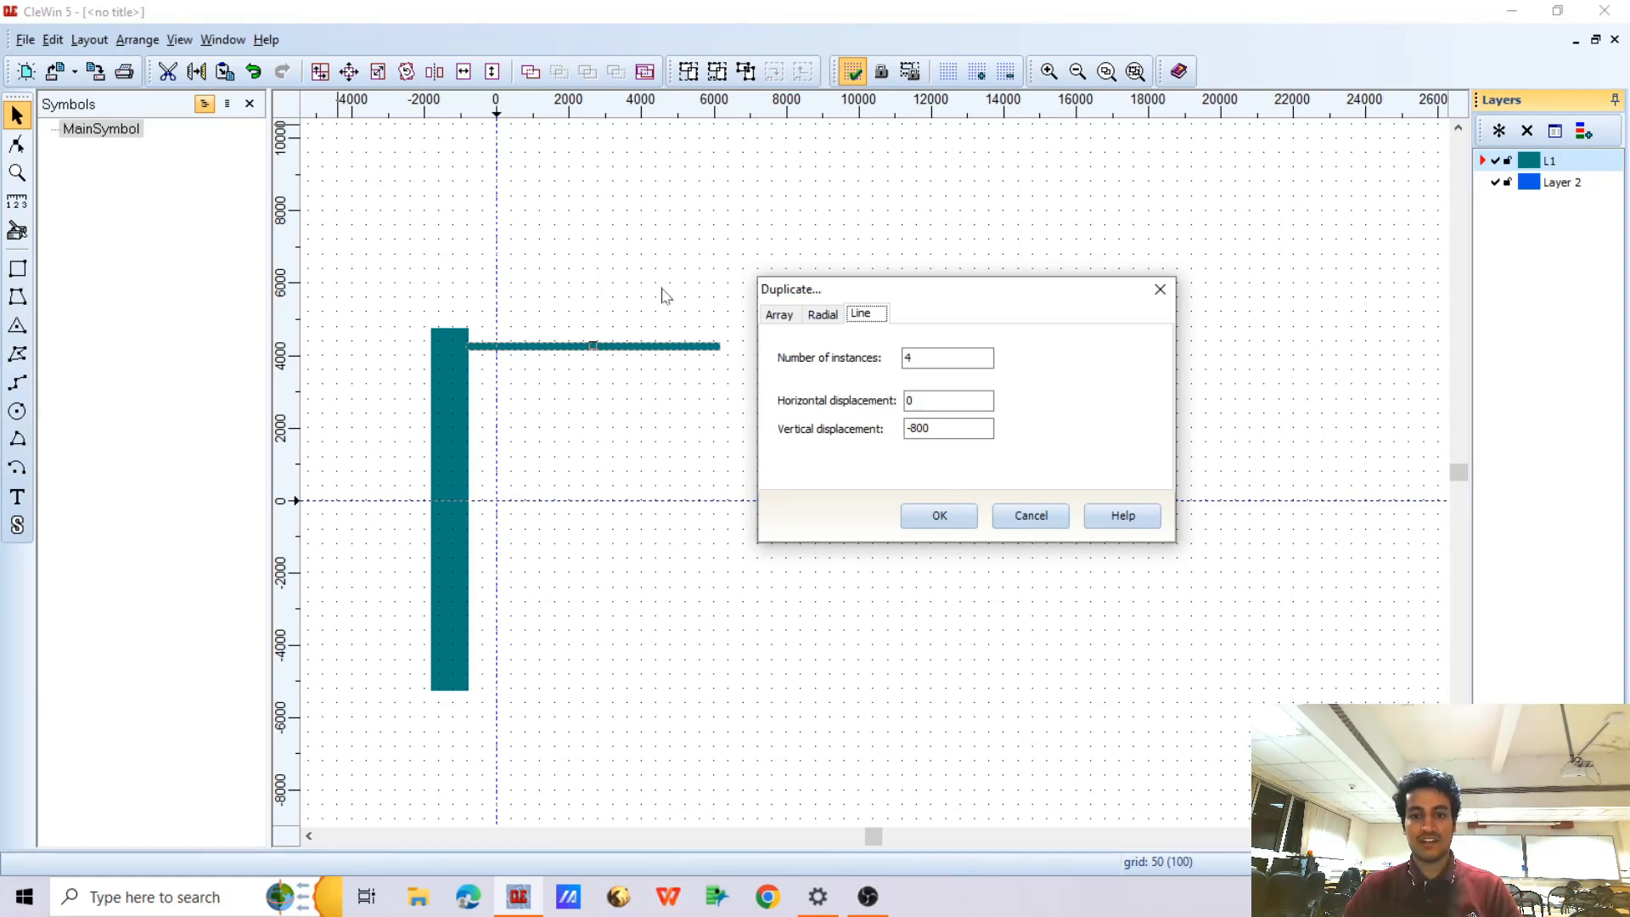
double_click(909, 357)
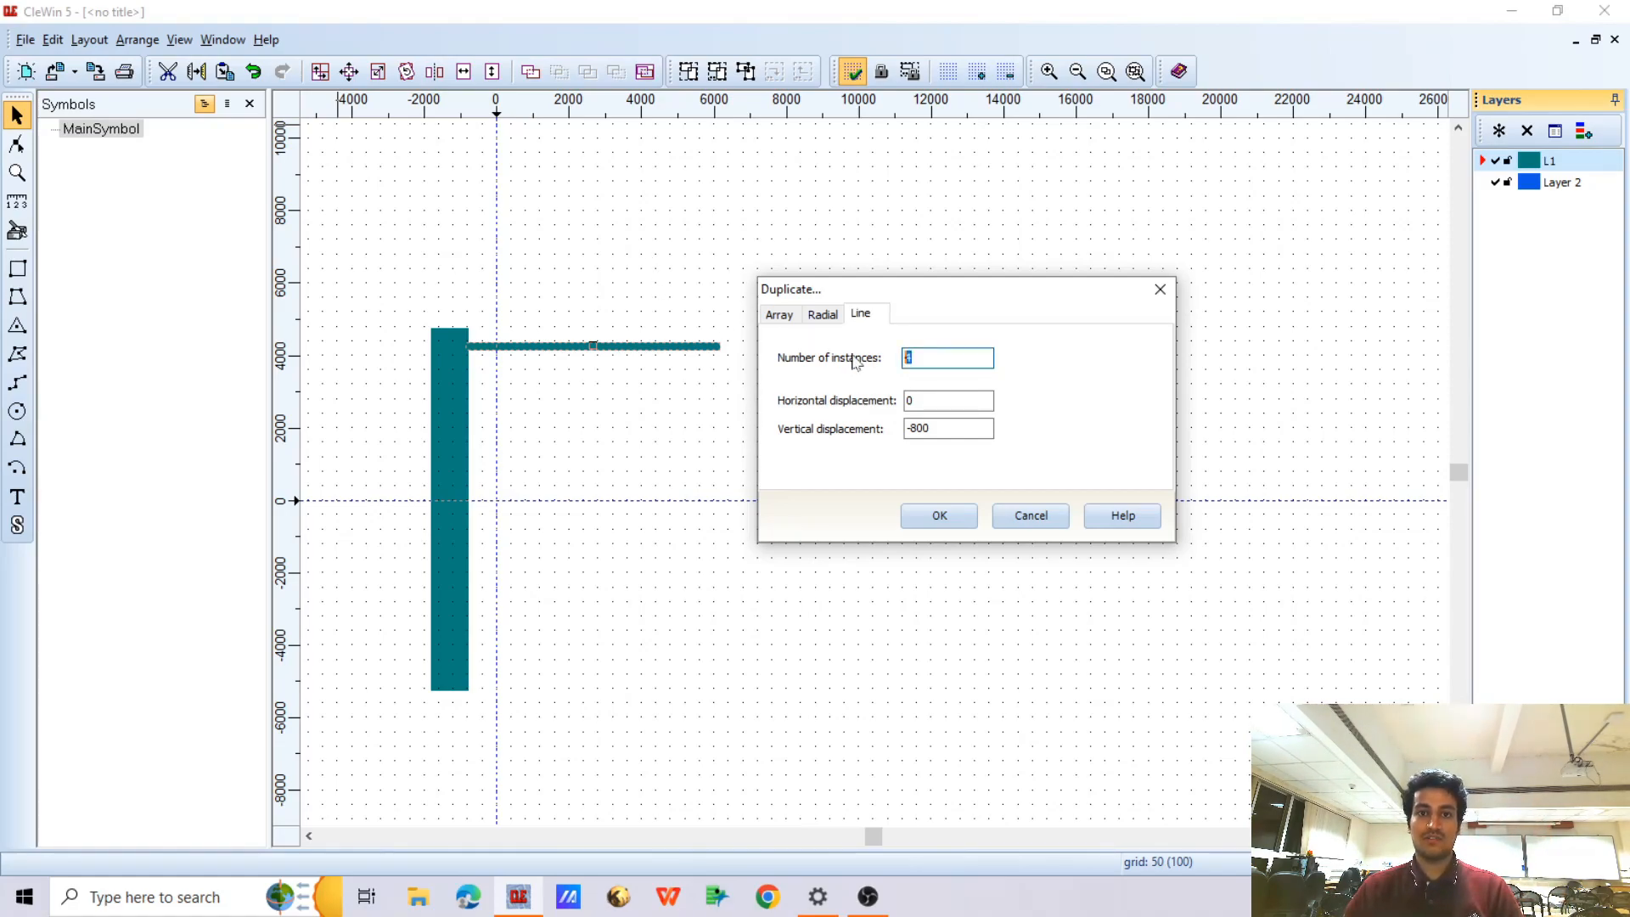
text(12)
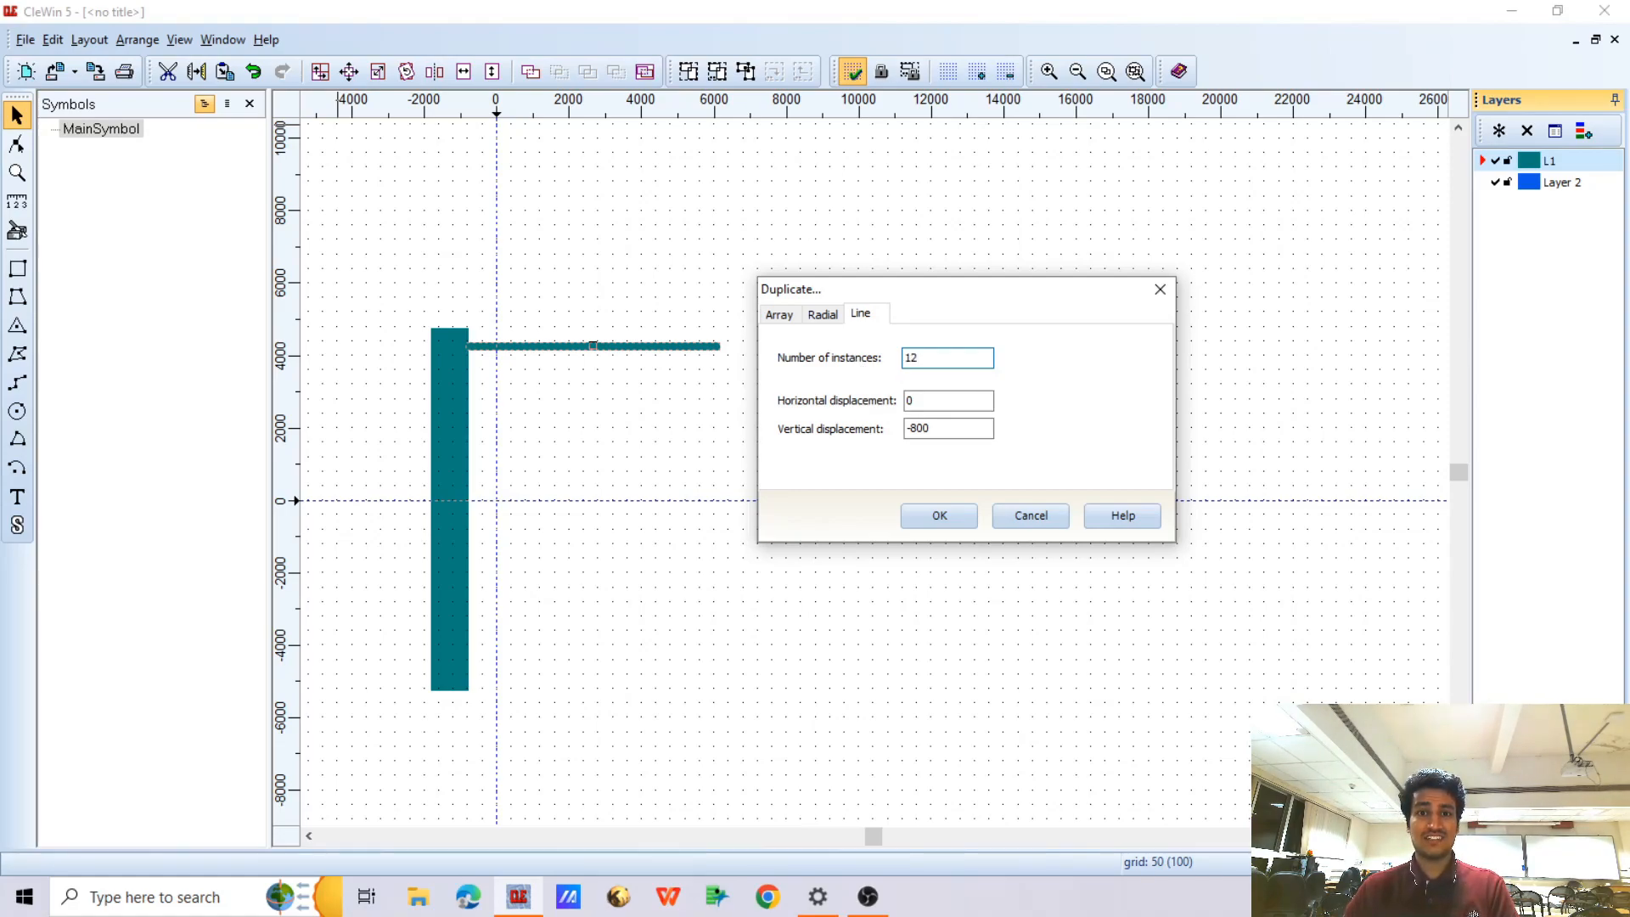
drag(923, 358, 905, 357)
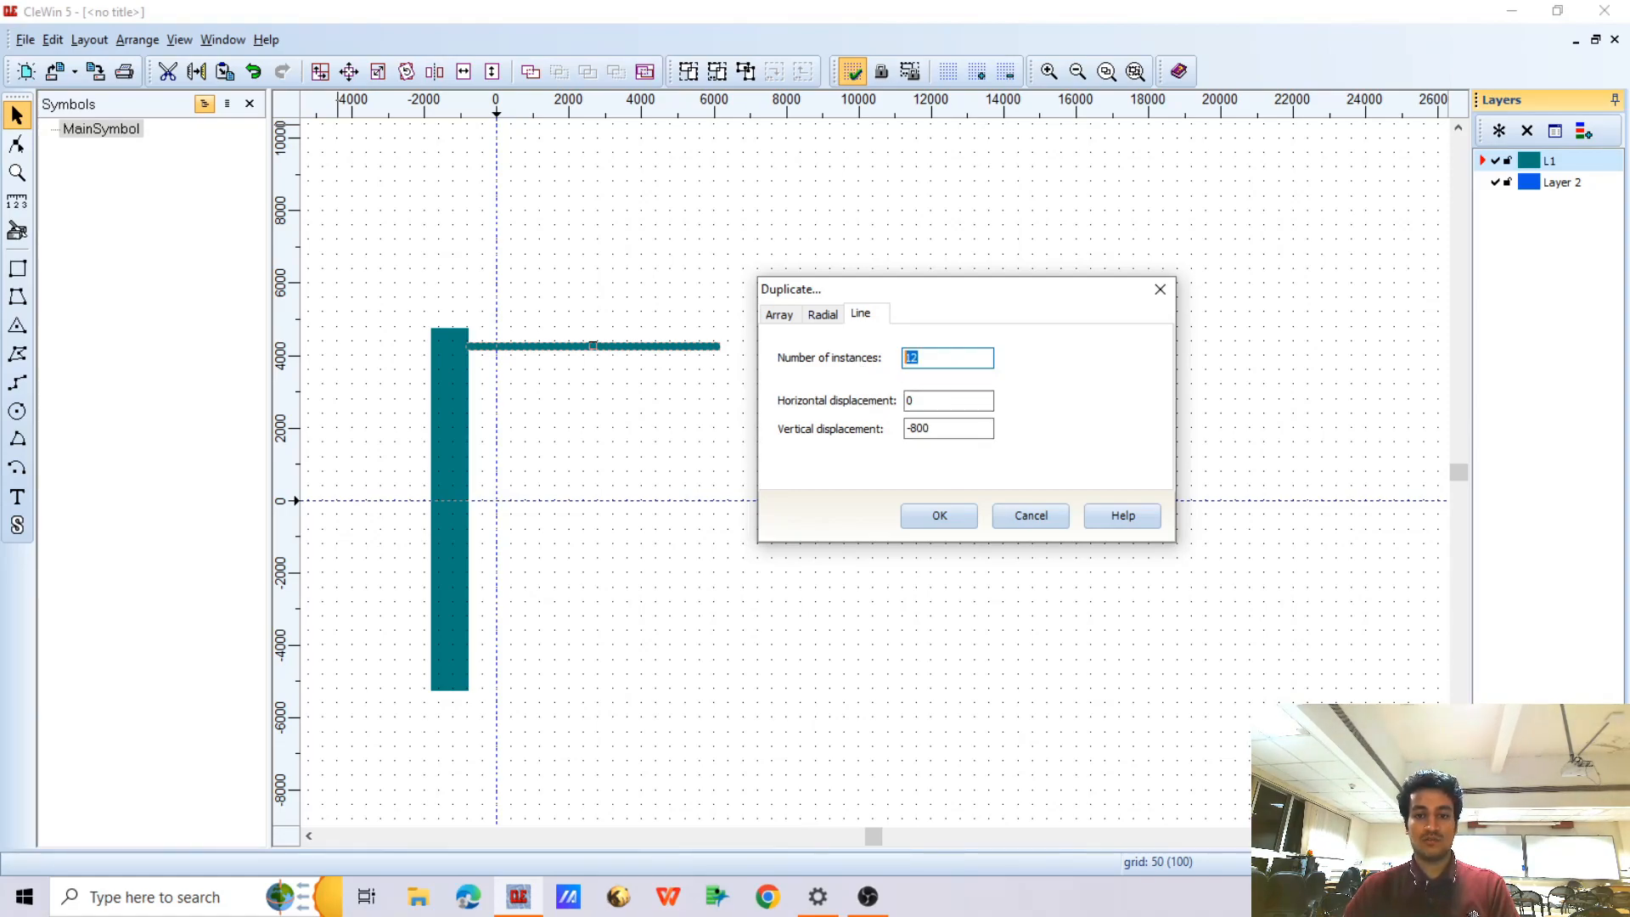
click(932, 429)
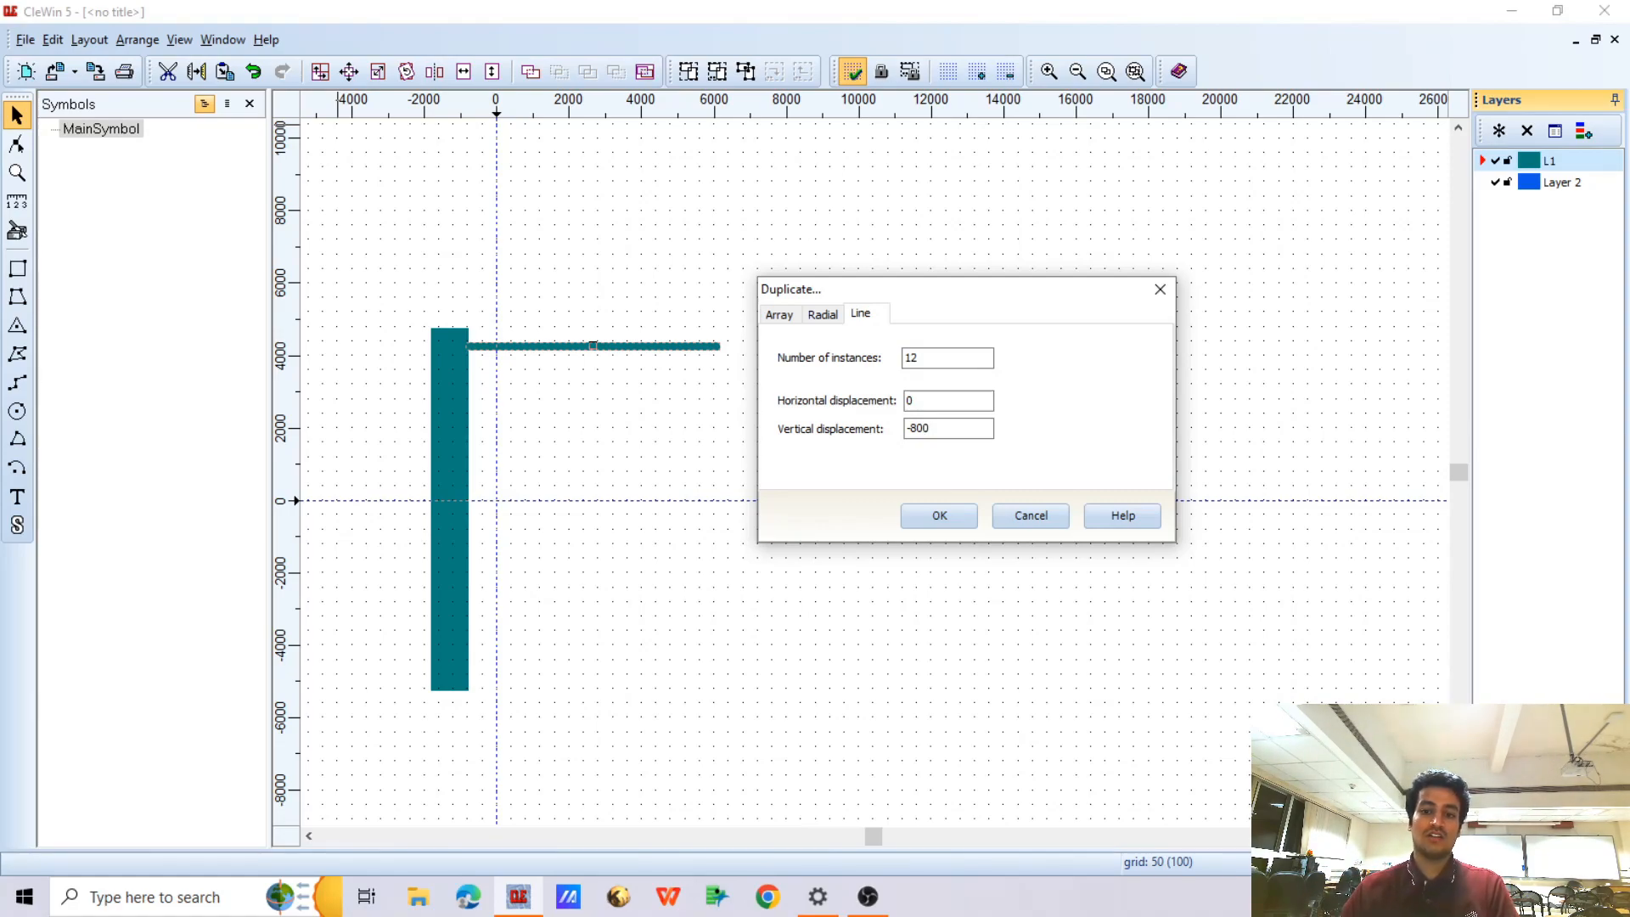
drag(931, 429, 898, 432)
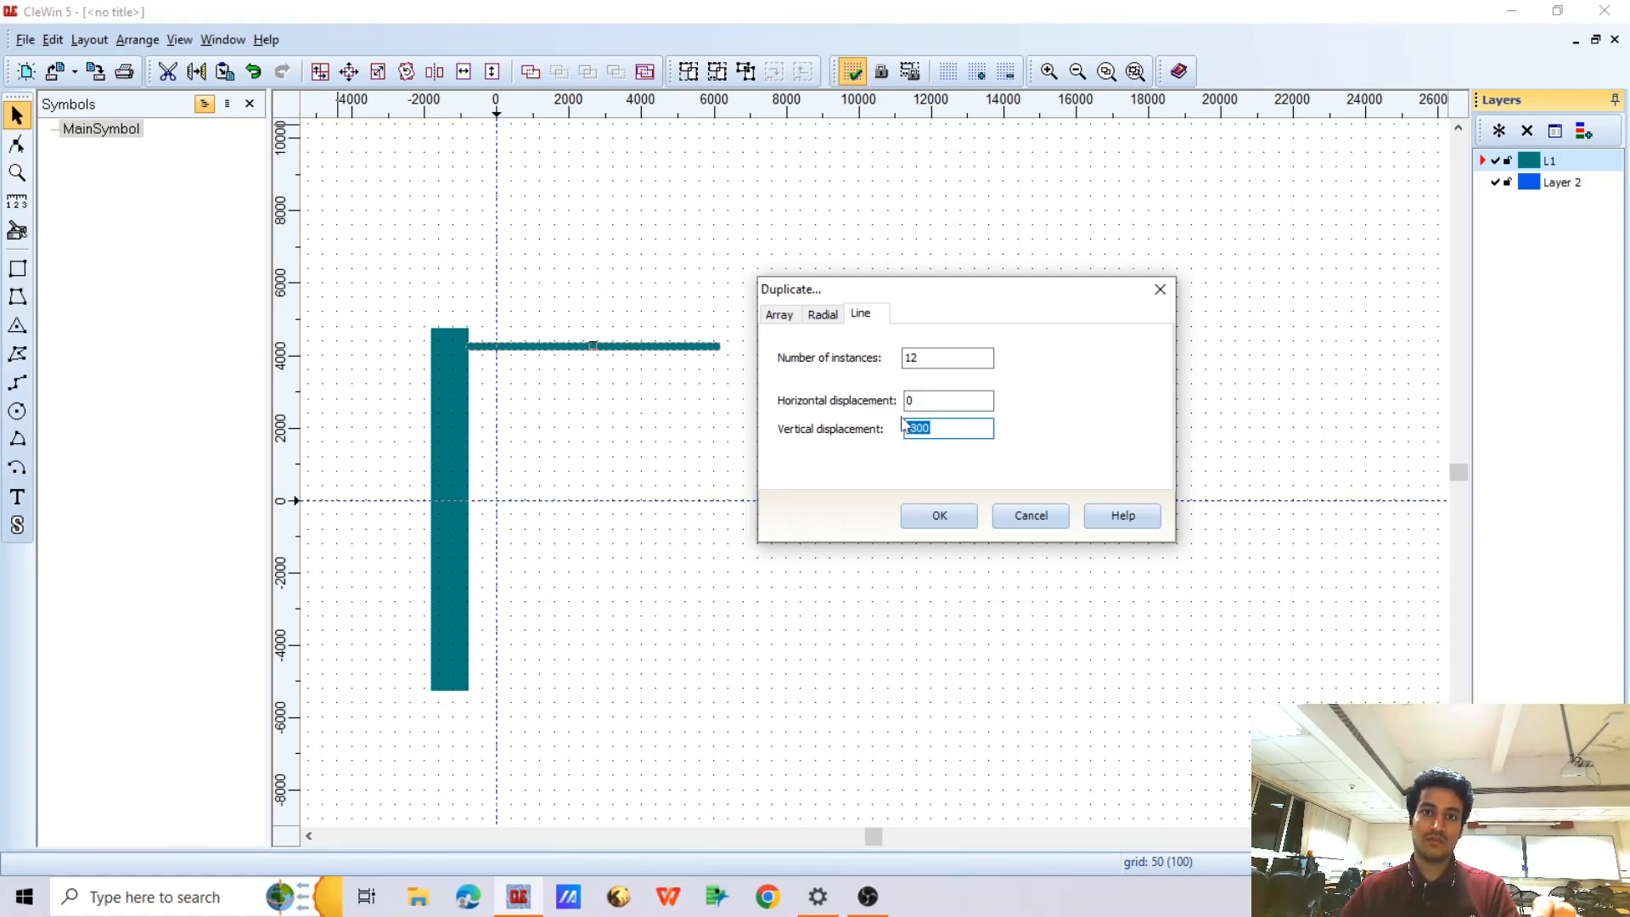
key(Right)
key(shift+Left)
key(shift+Left)
key(shift+Left)
key(shift+Left)
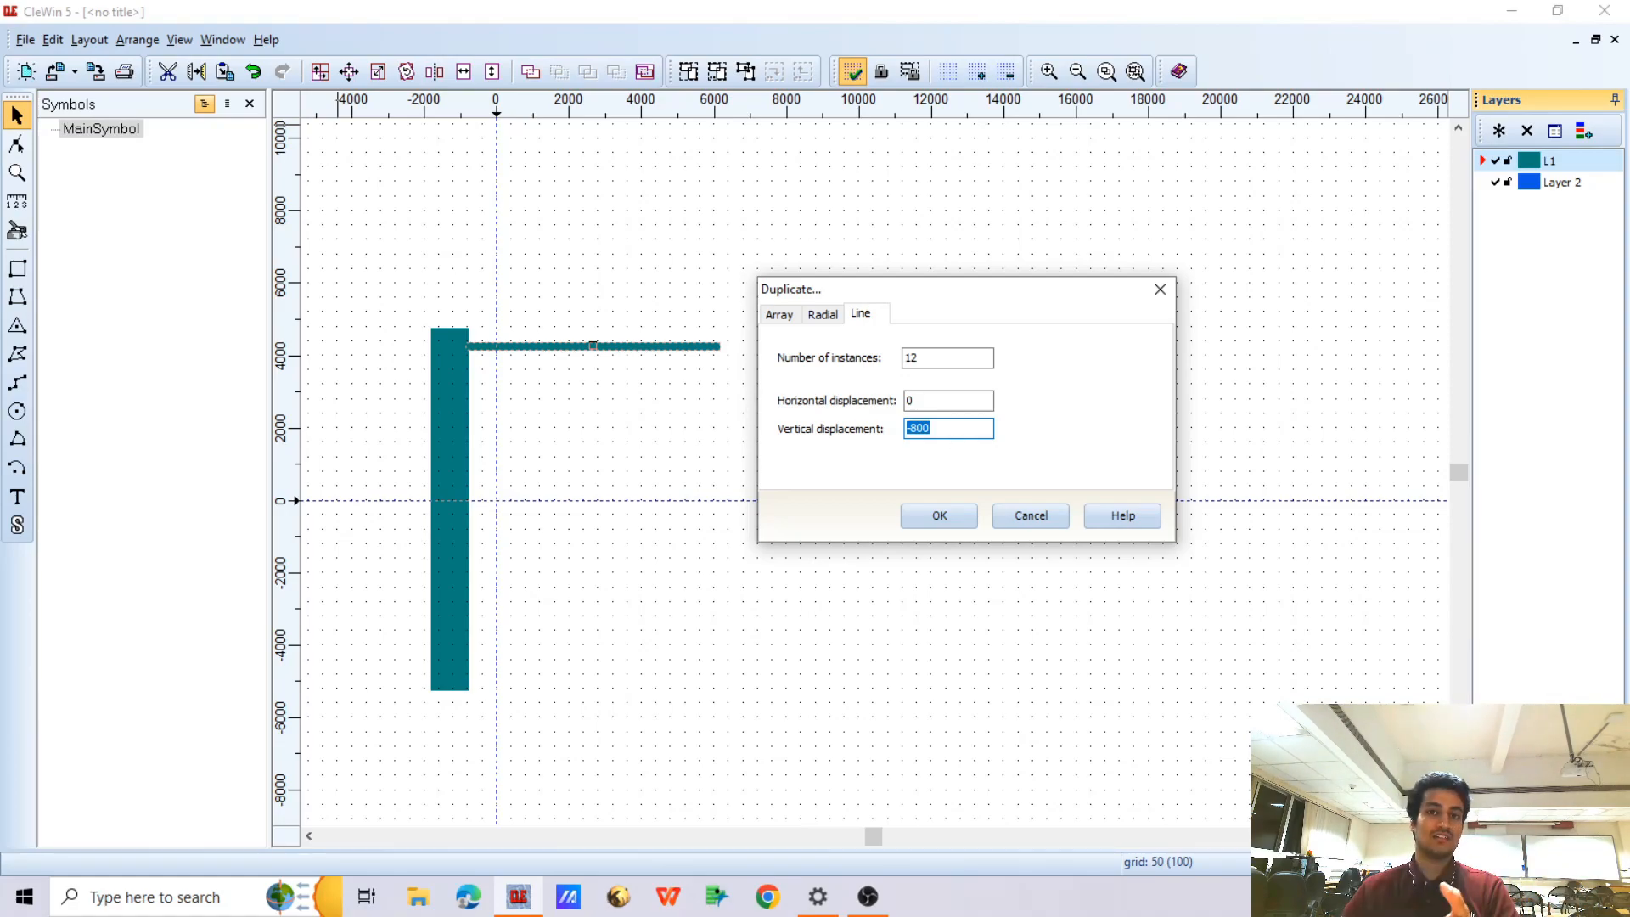
key(Right)
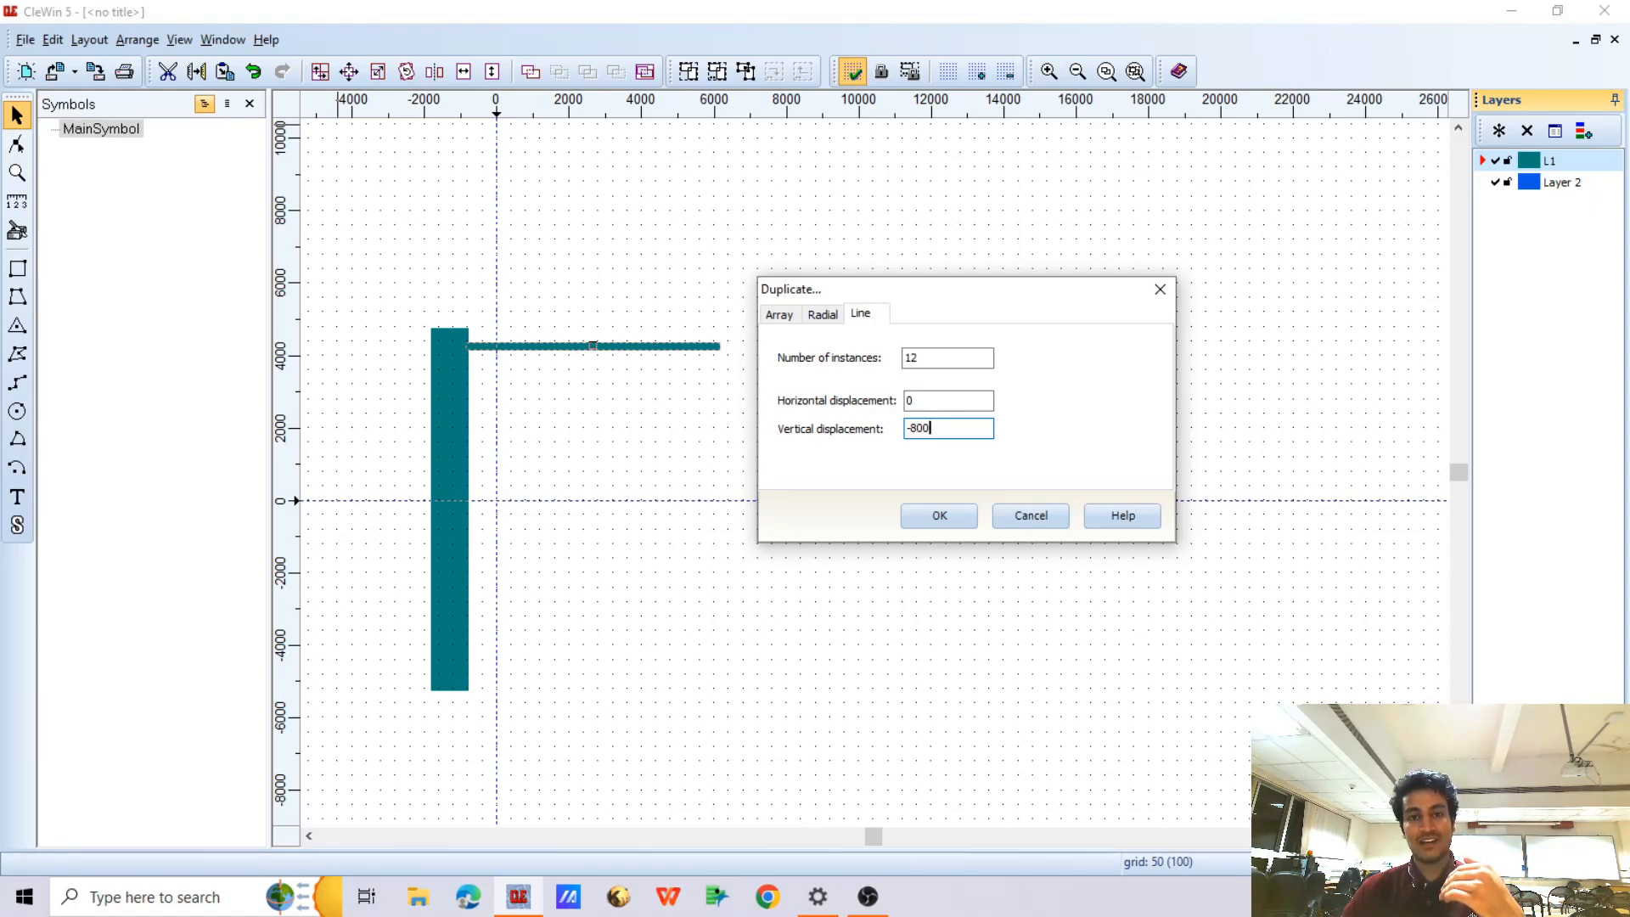
click(910, 428)
key(BackSpace)
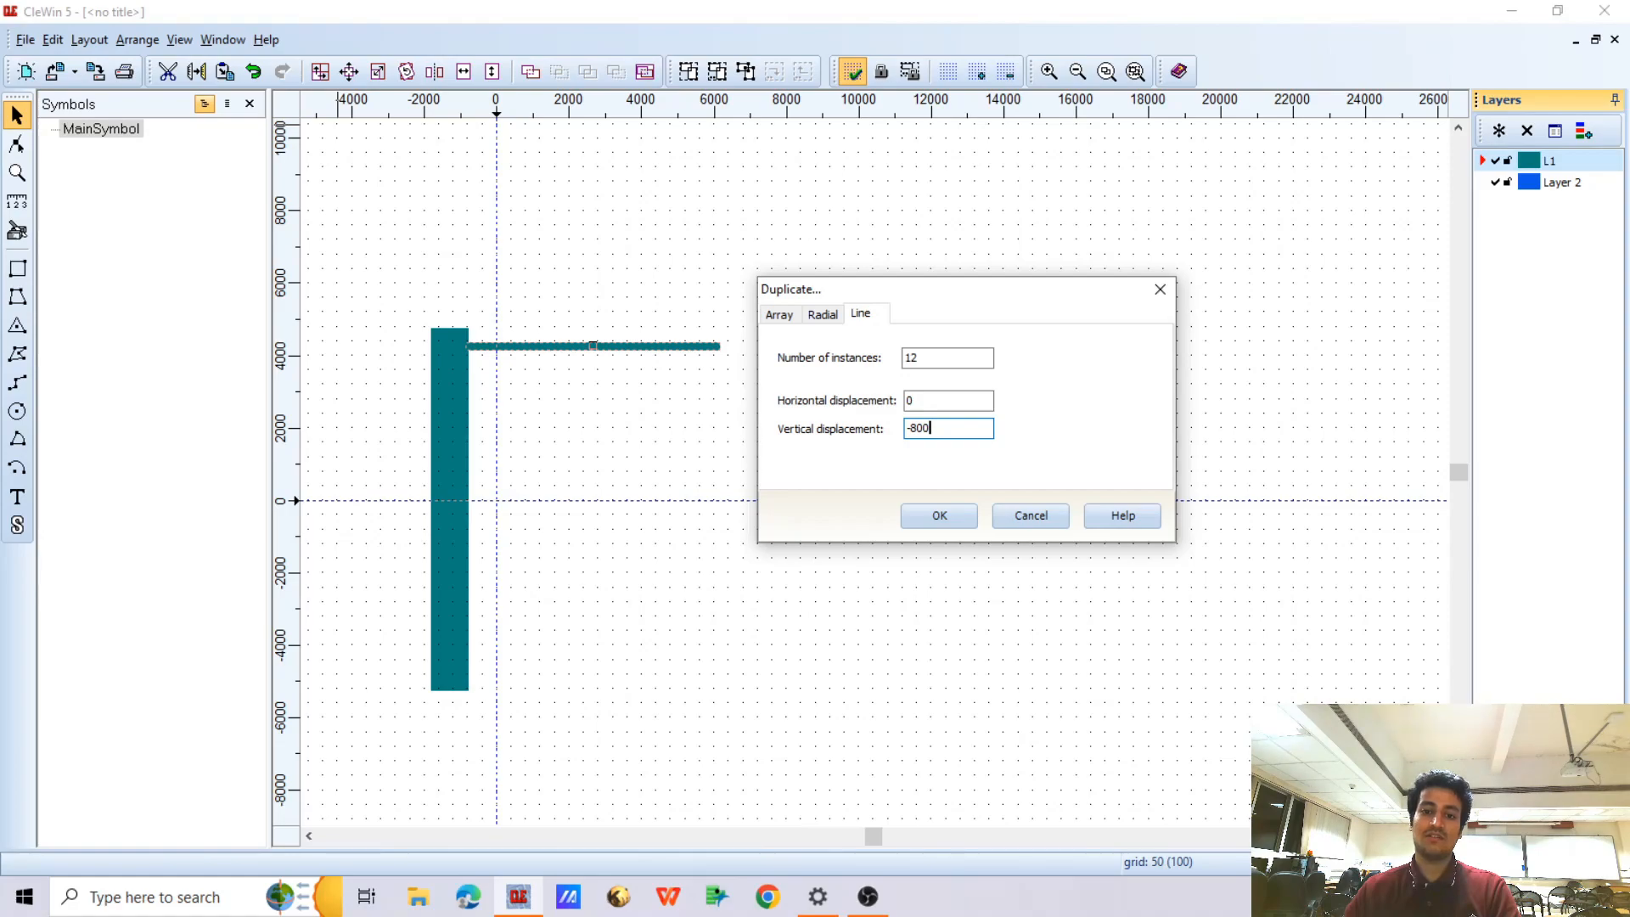
click(941, 517)
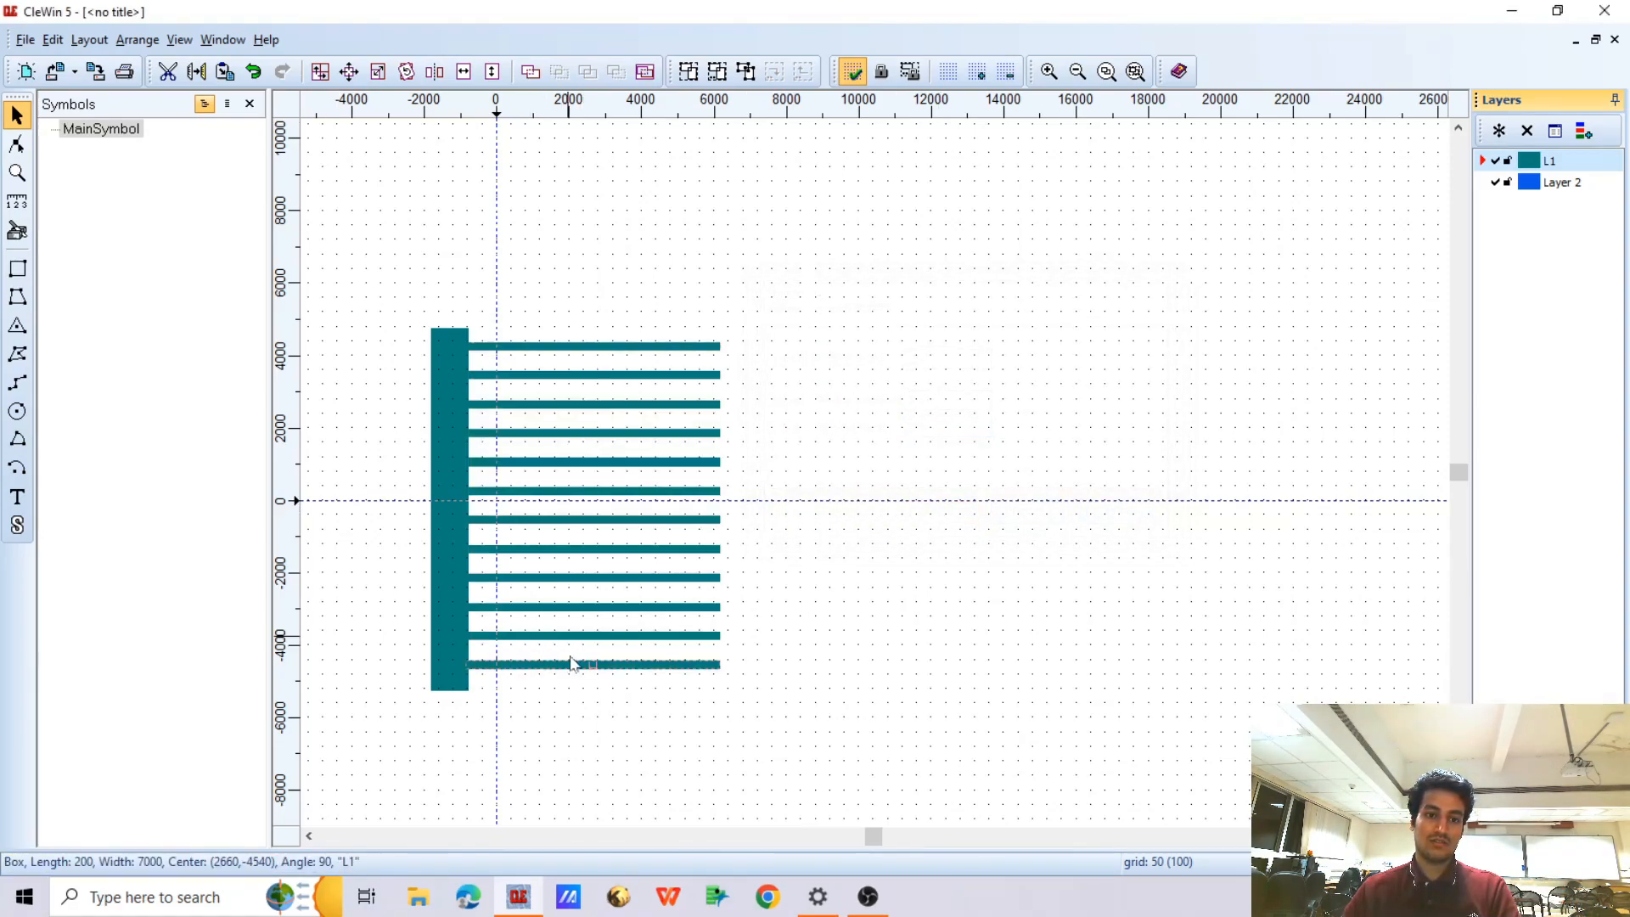
Nudge all twelve fingers down together by 100 so they sit evenly along the vertical bar's height, and deselect them
drag(417, 334, 874, 684)
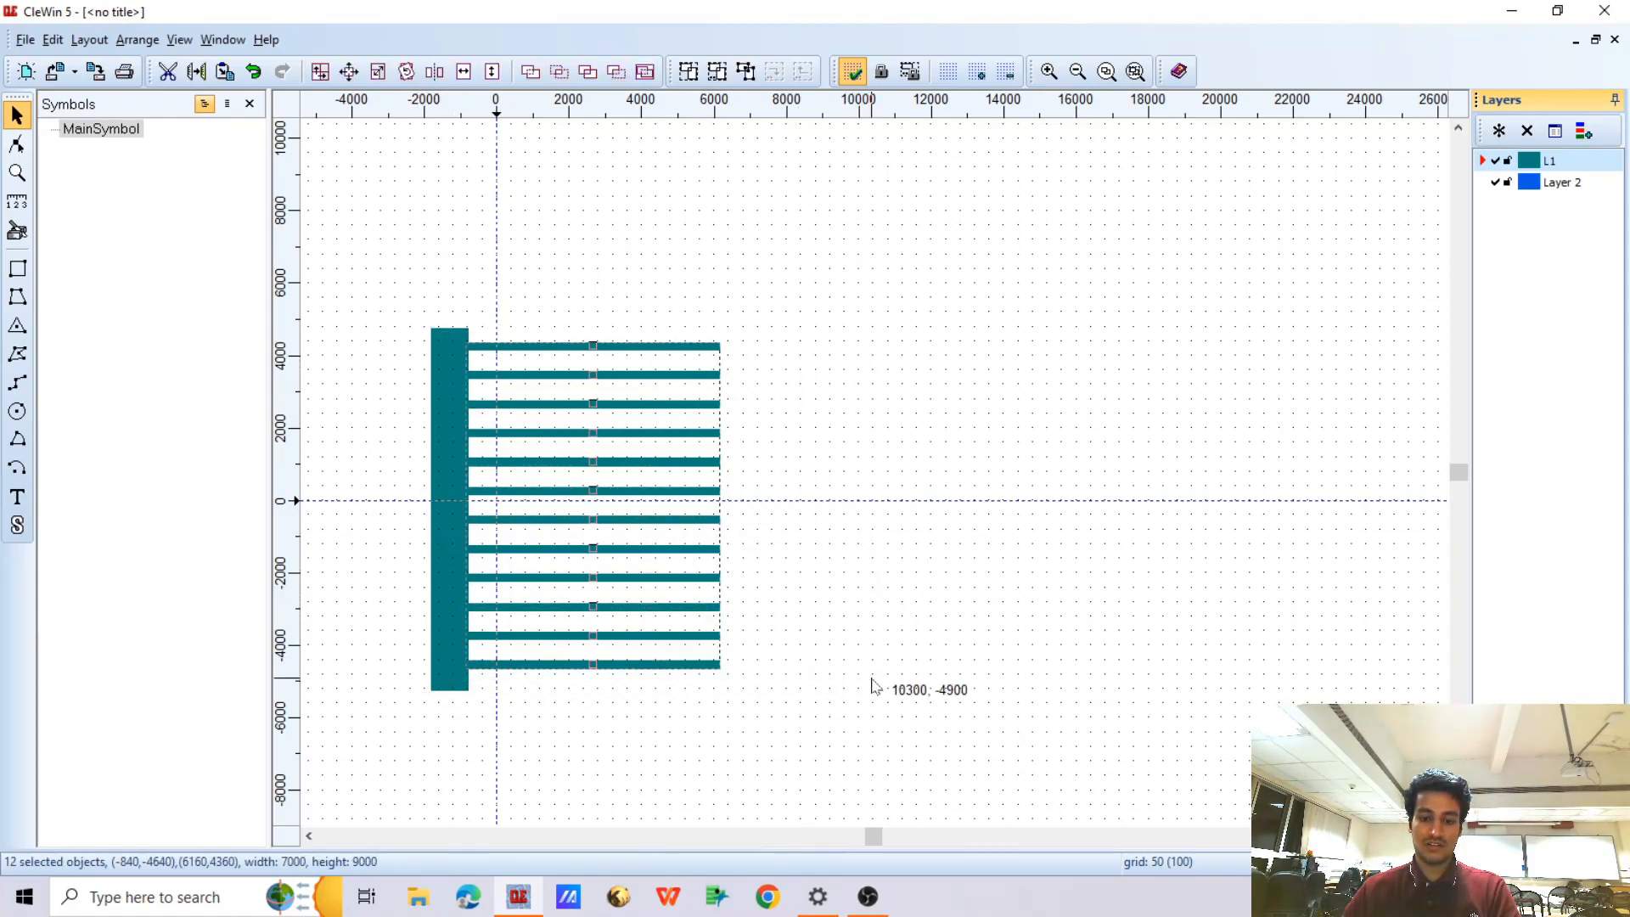
key(Down)
key(Down)
key(Down)
key(Down)
key(Up)
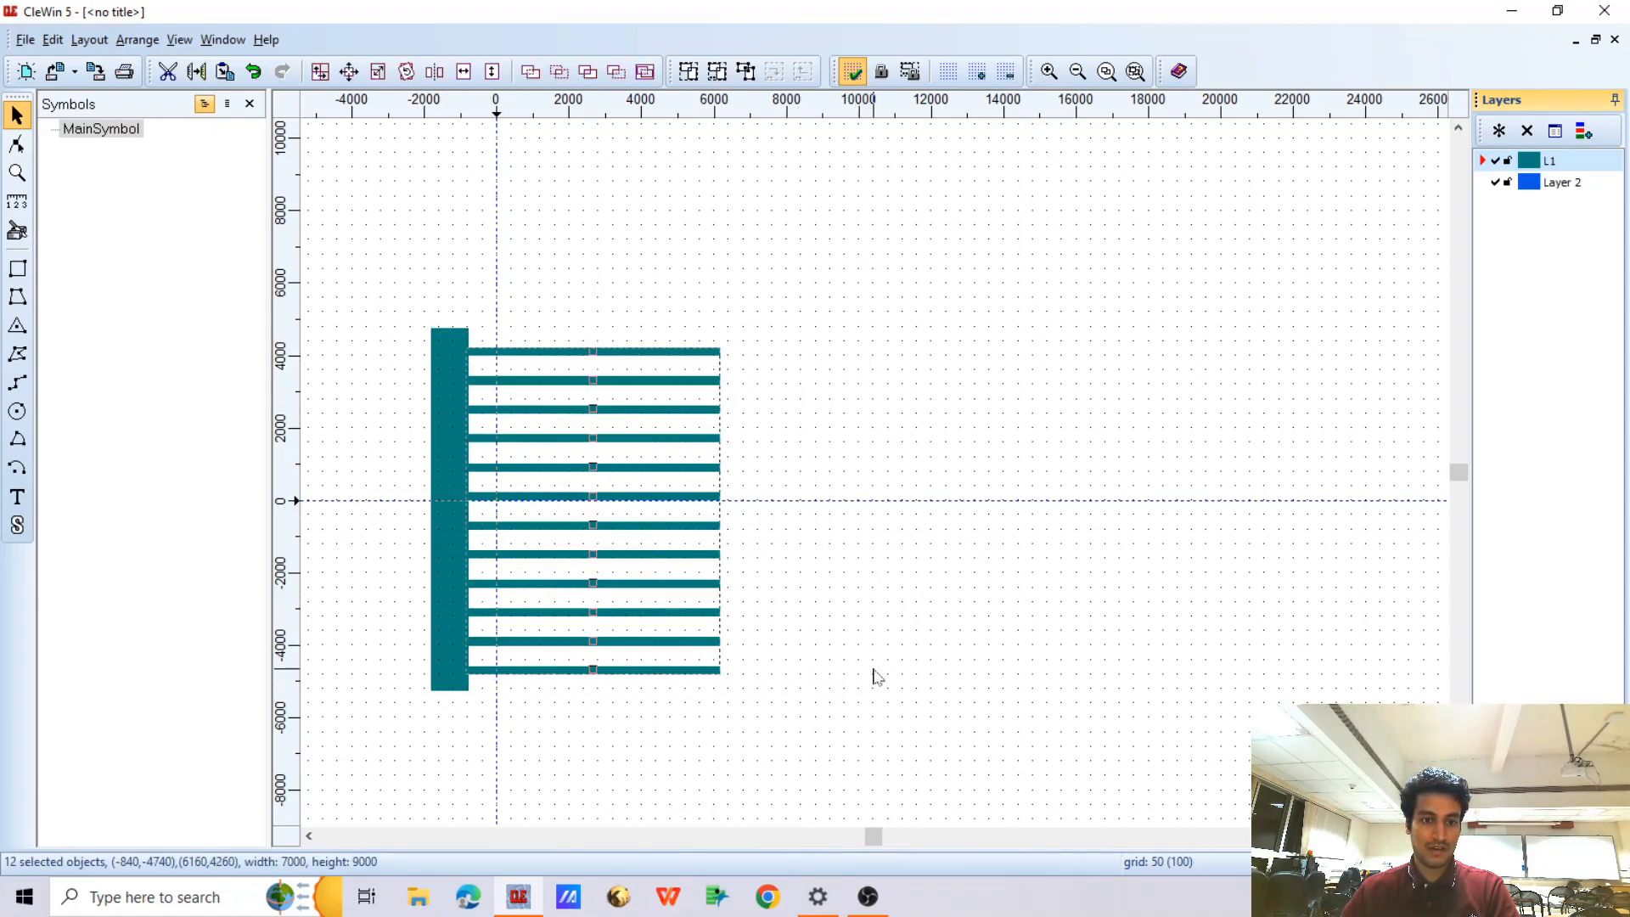
click(874, 673)
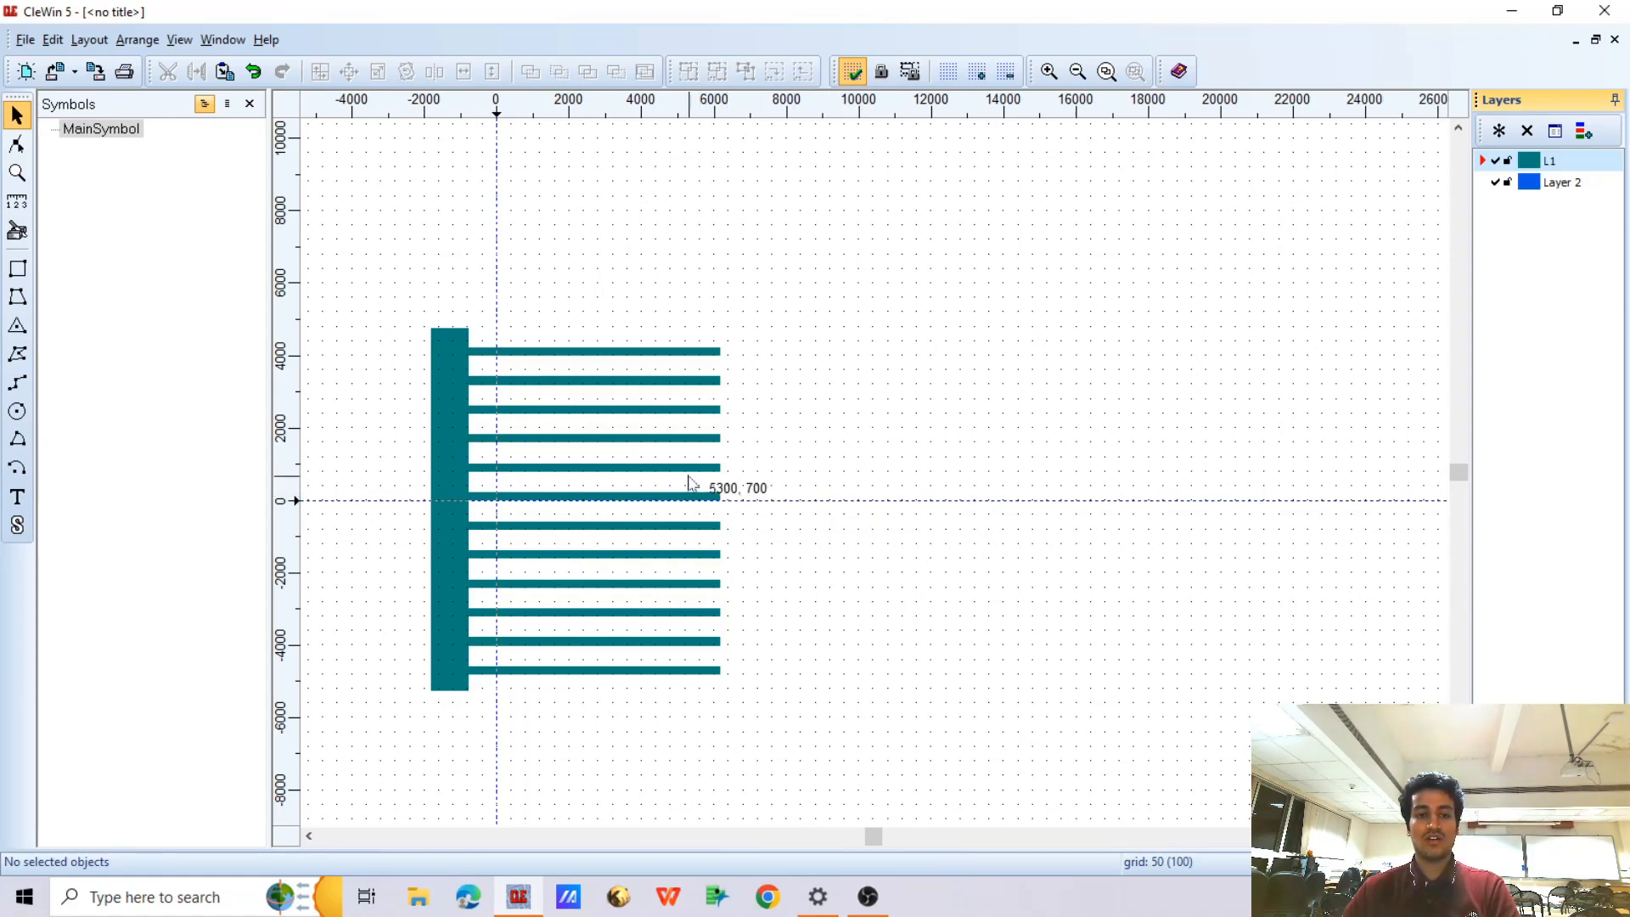
Group the vertical bar with its twelve fingers and create a horizontally mirrored copy of the comb, keeping the original
mouse_move(393, 291)
mouse_down()
mouse_move(728, 619)
mouse_move(844, 694)
mouse_up()
click(689, 71)
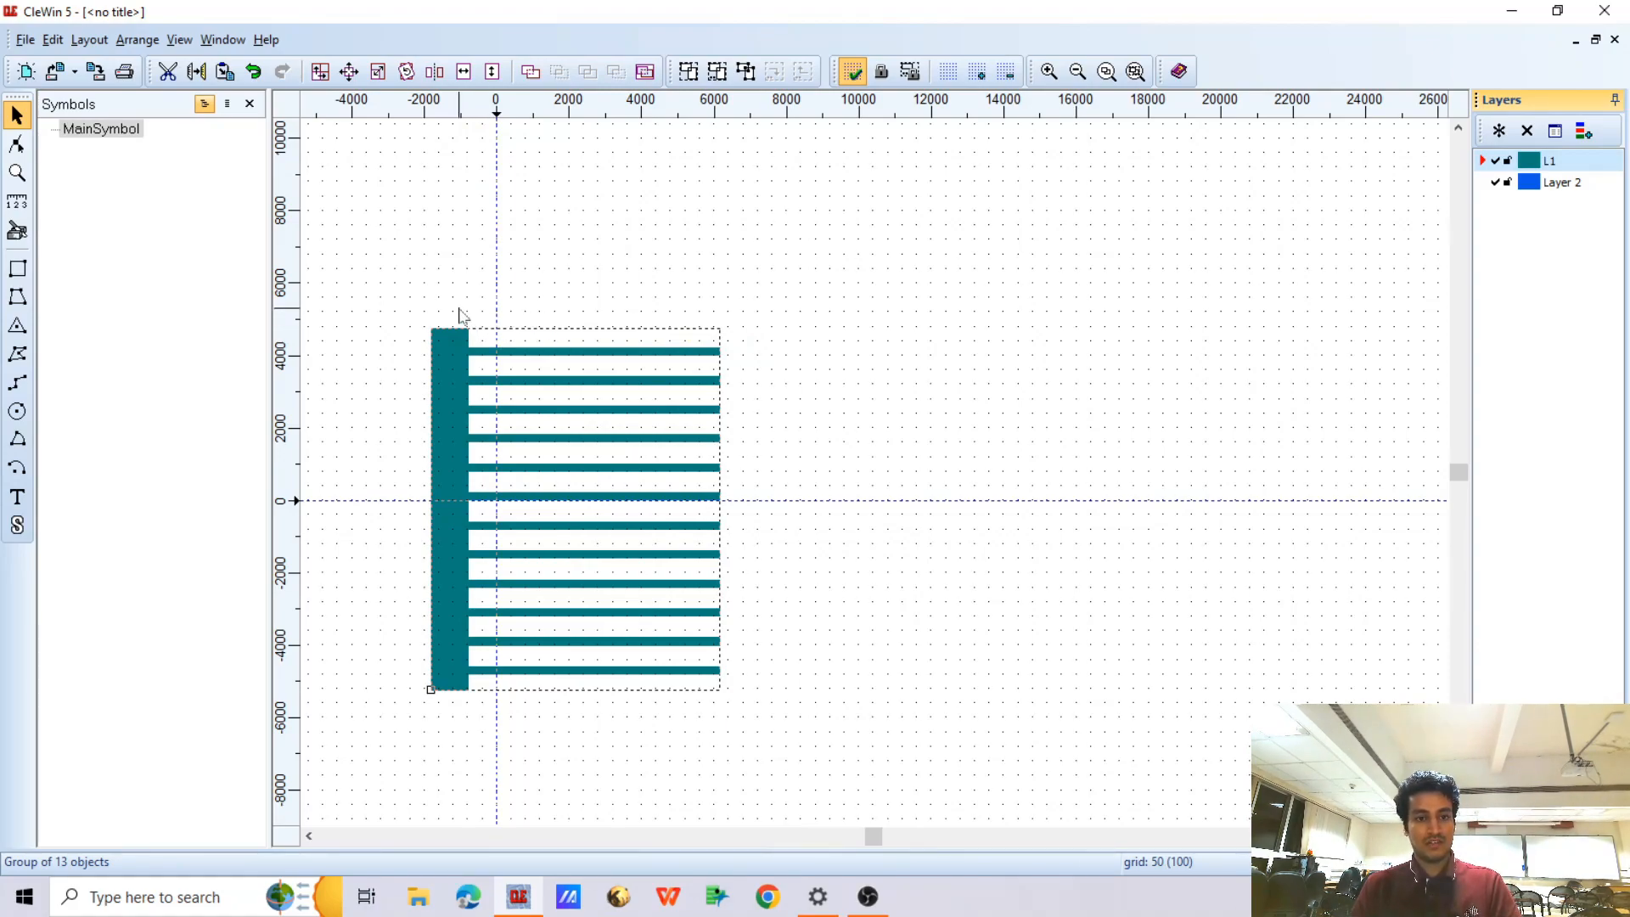
click(462, 72)
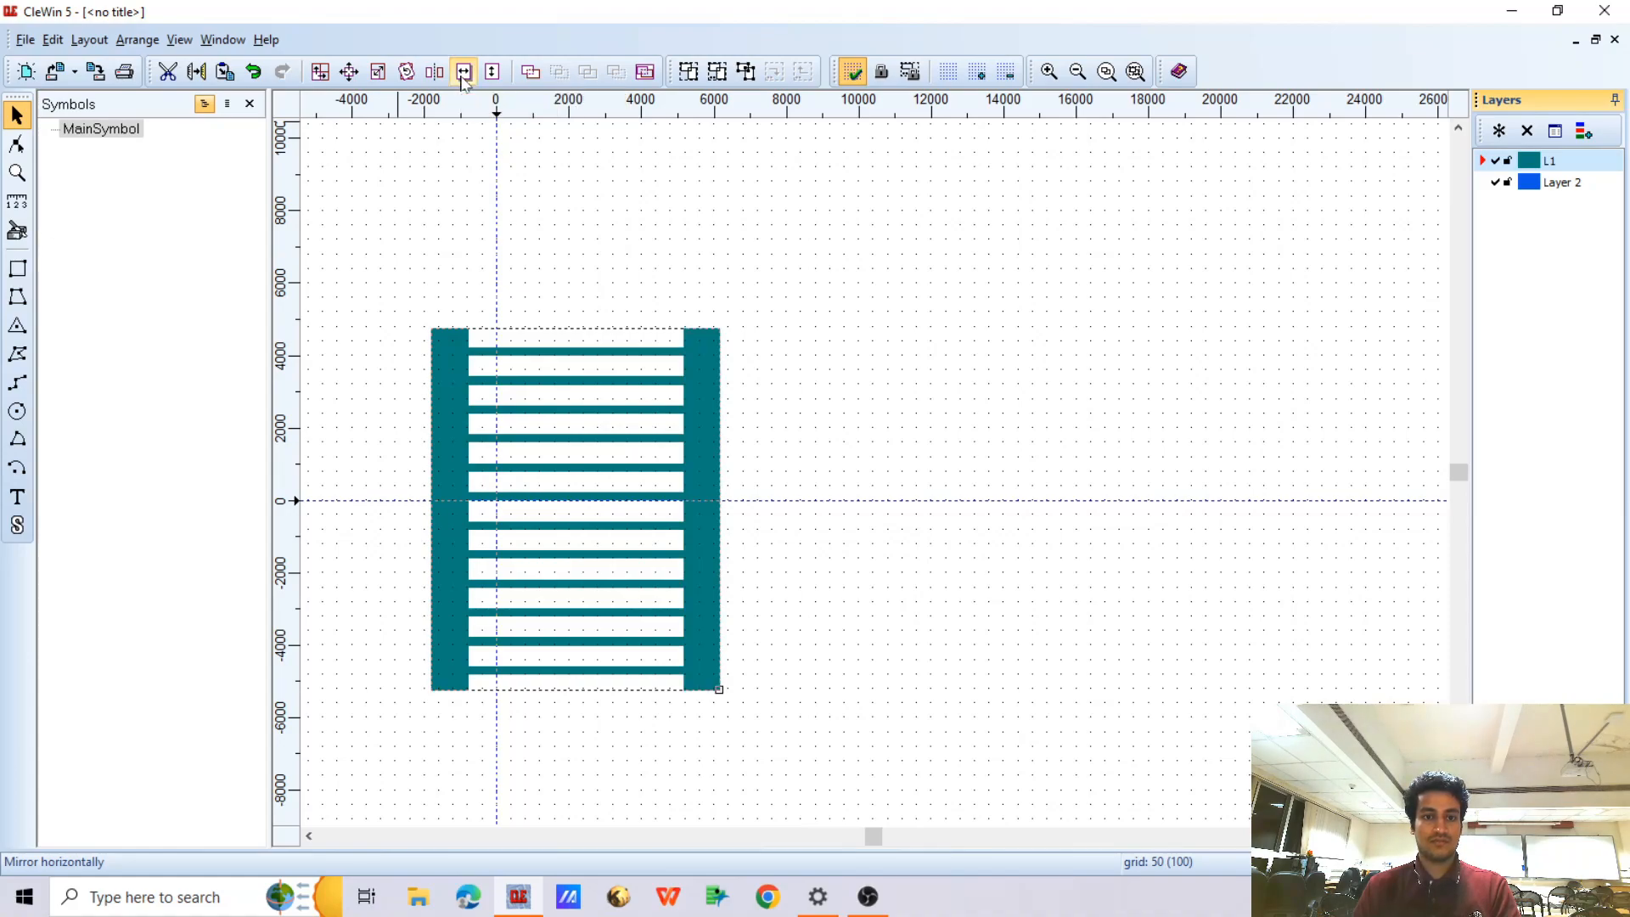
Change the layer of the mirrored comb to Layer 2
middle_drag(759, 368, 849, 287)
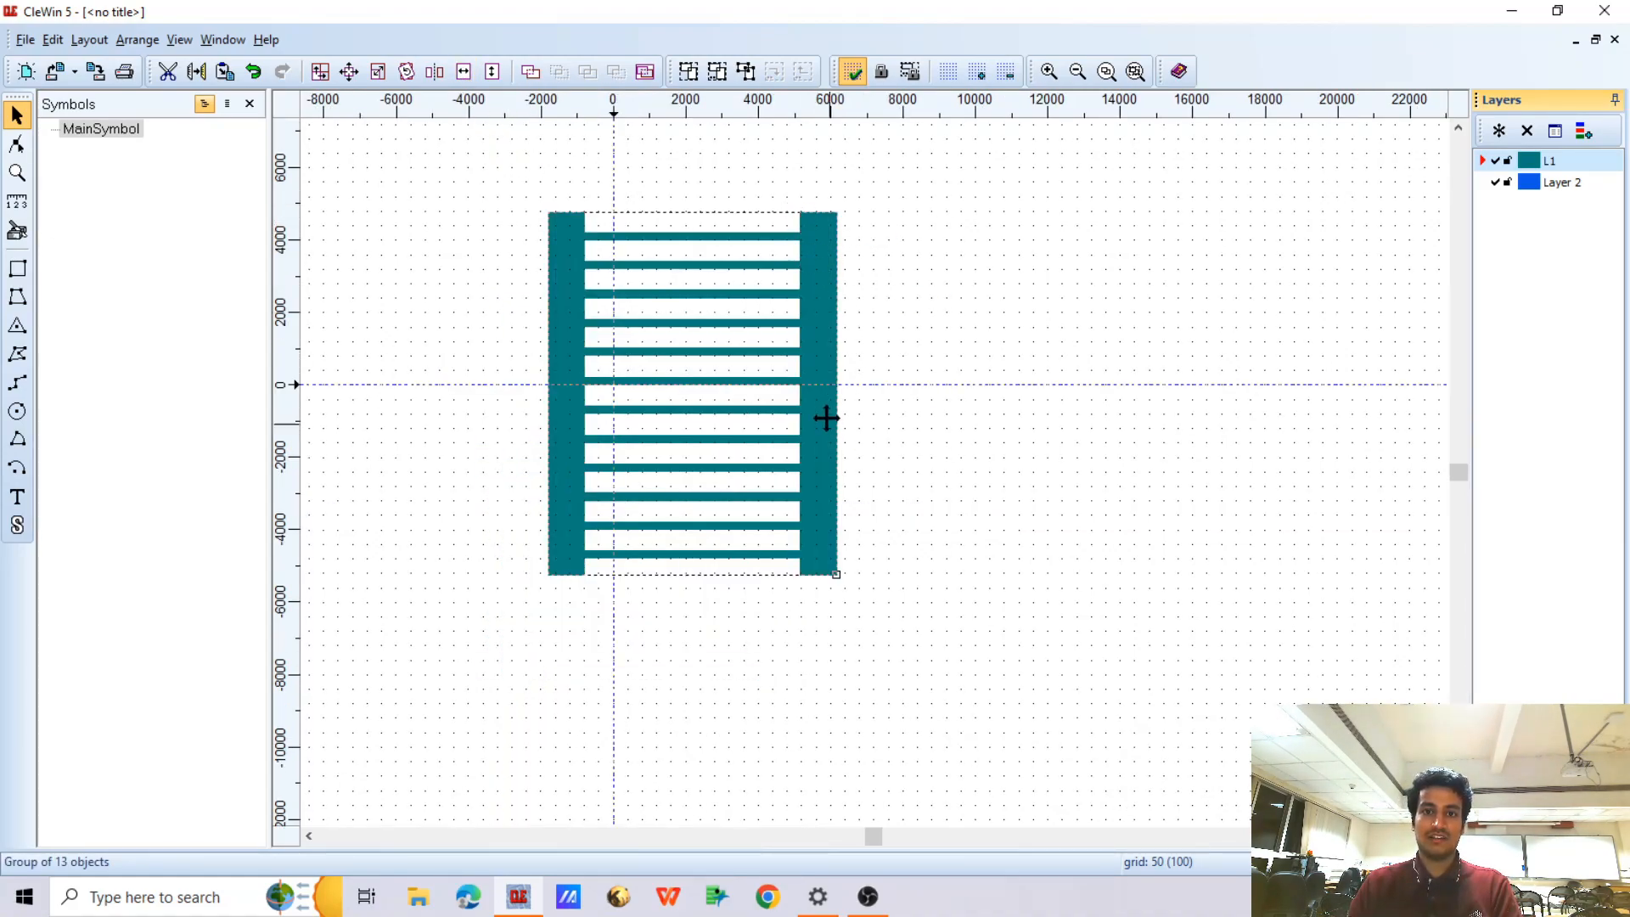
right_click(815, 235)
click(836, 245)
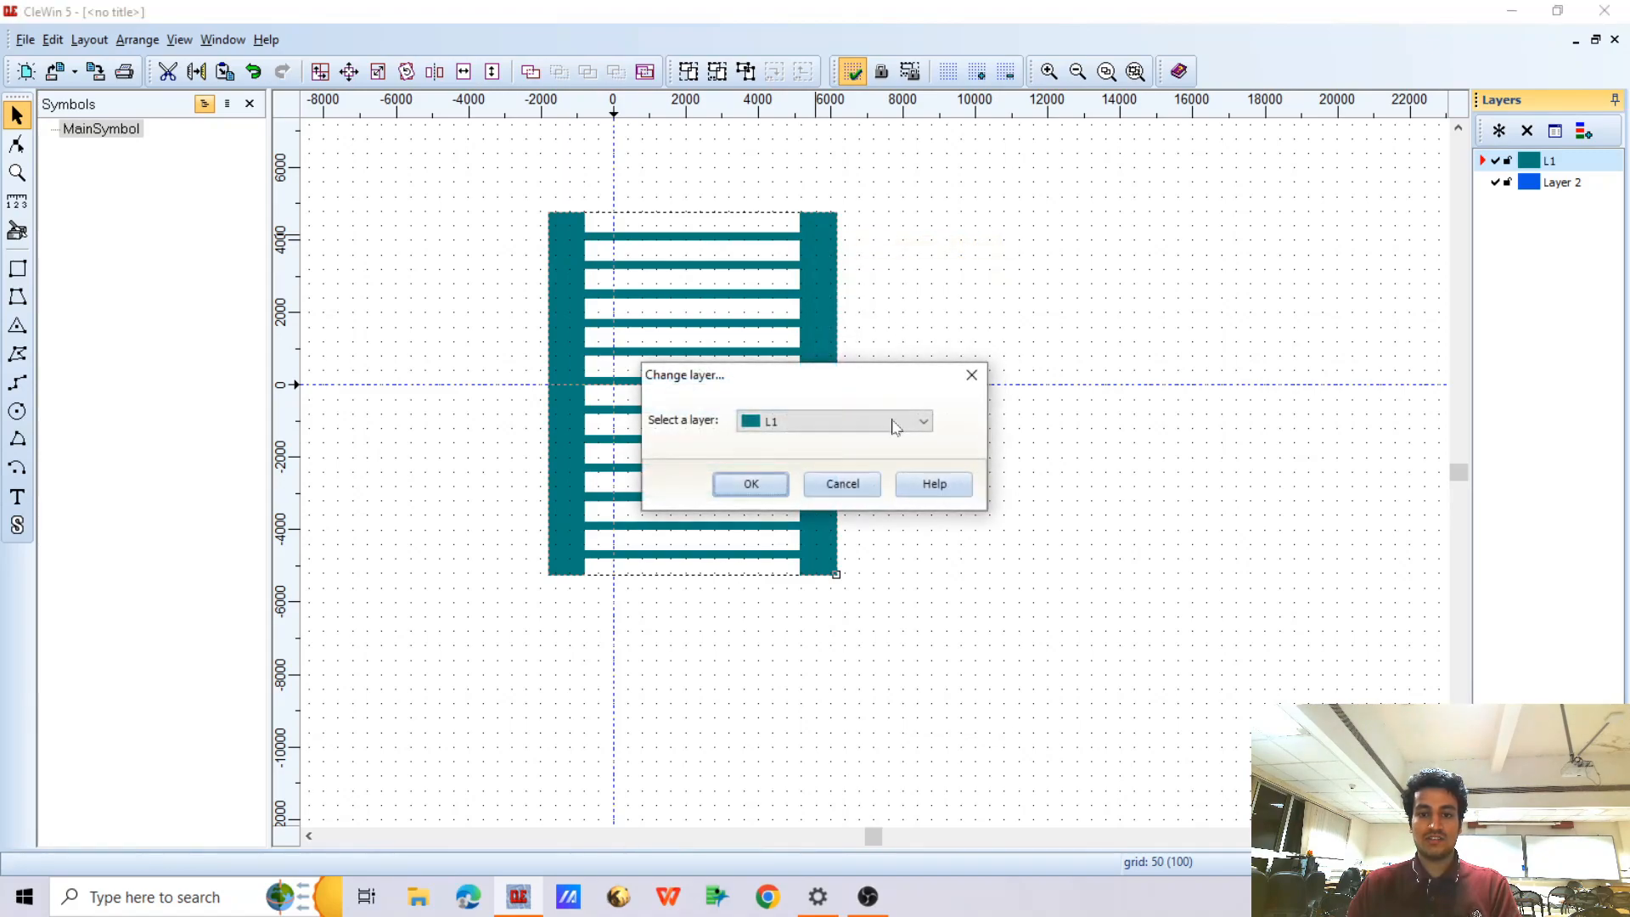
click(864, 422)
click(797, 453)
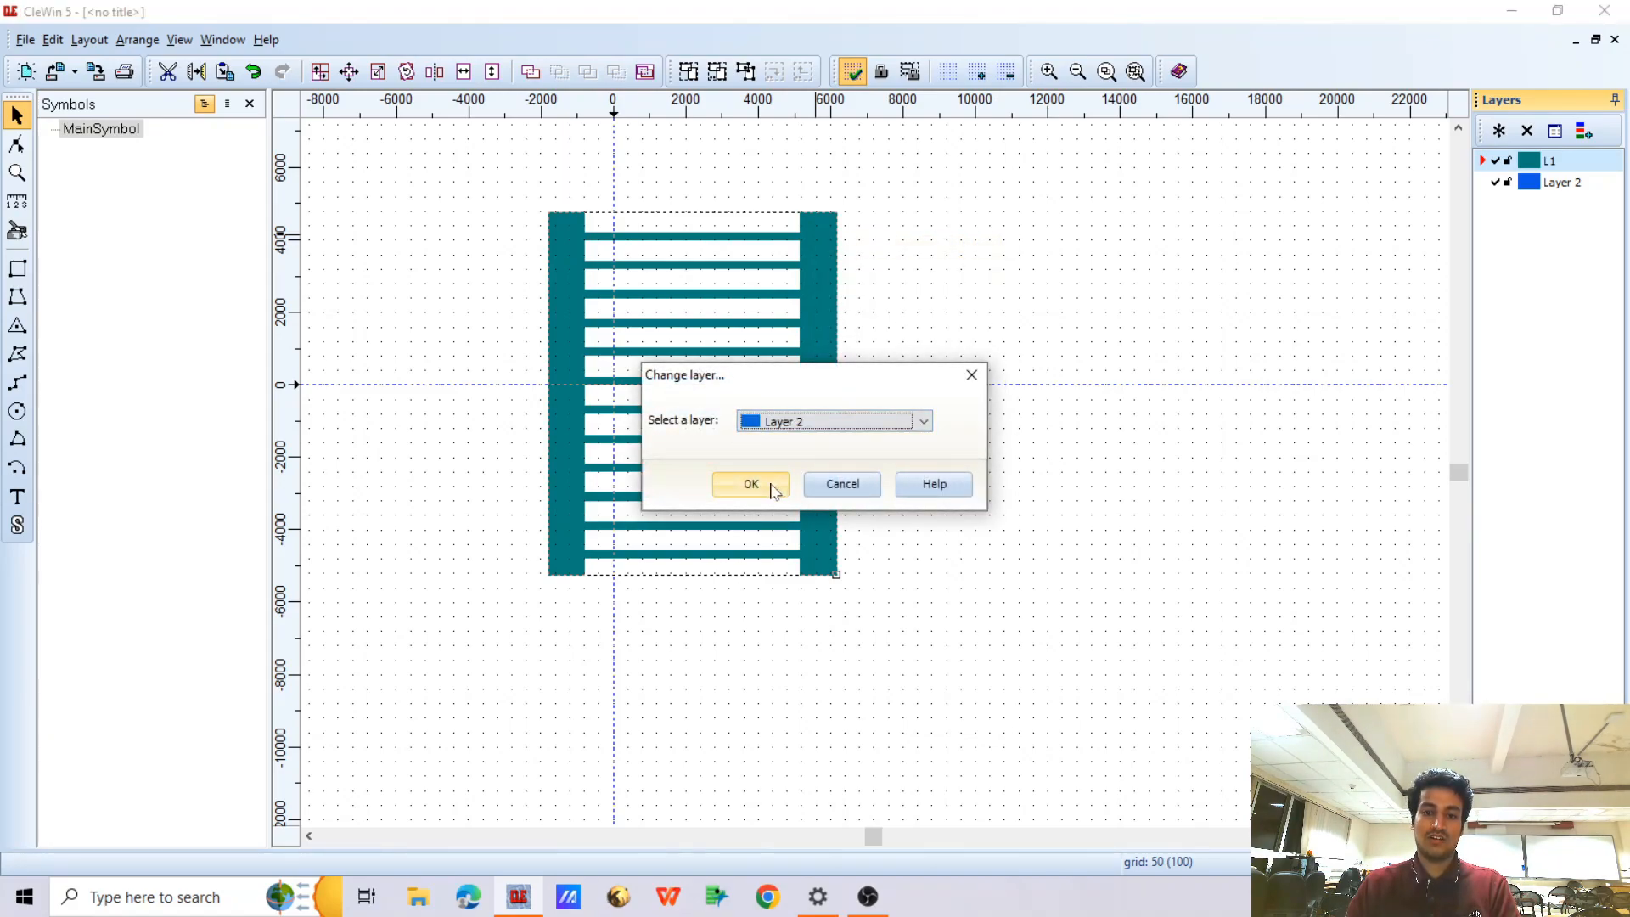
click(775, 486)
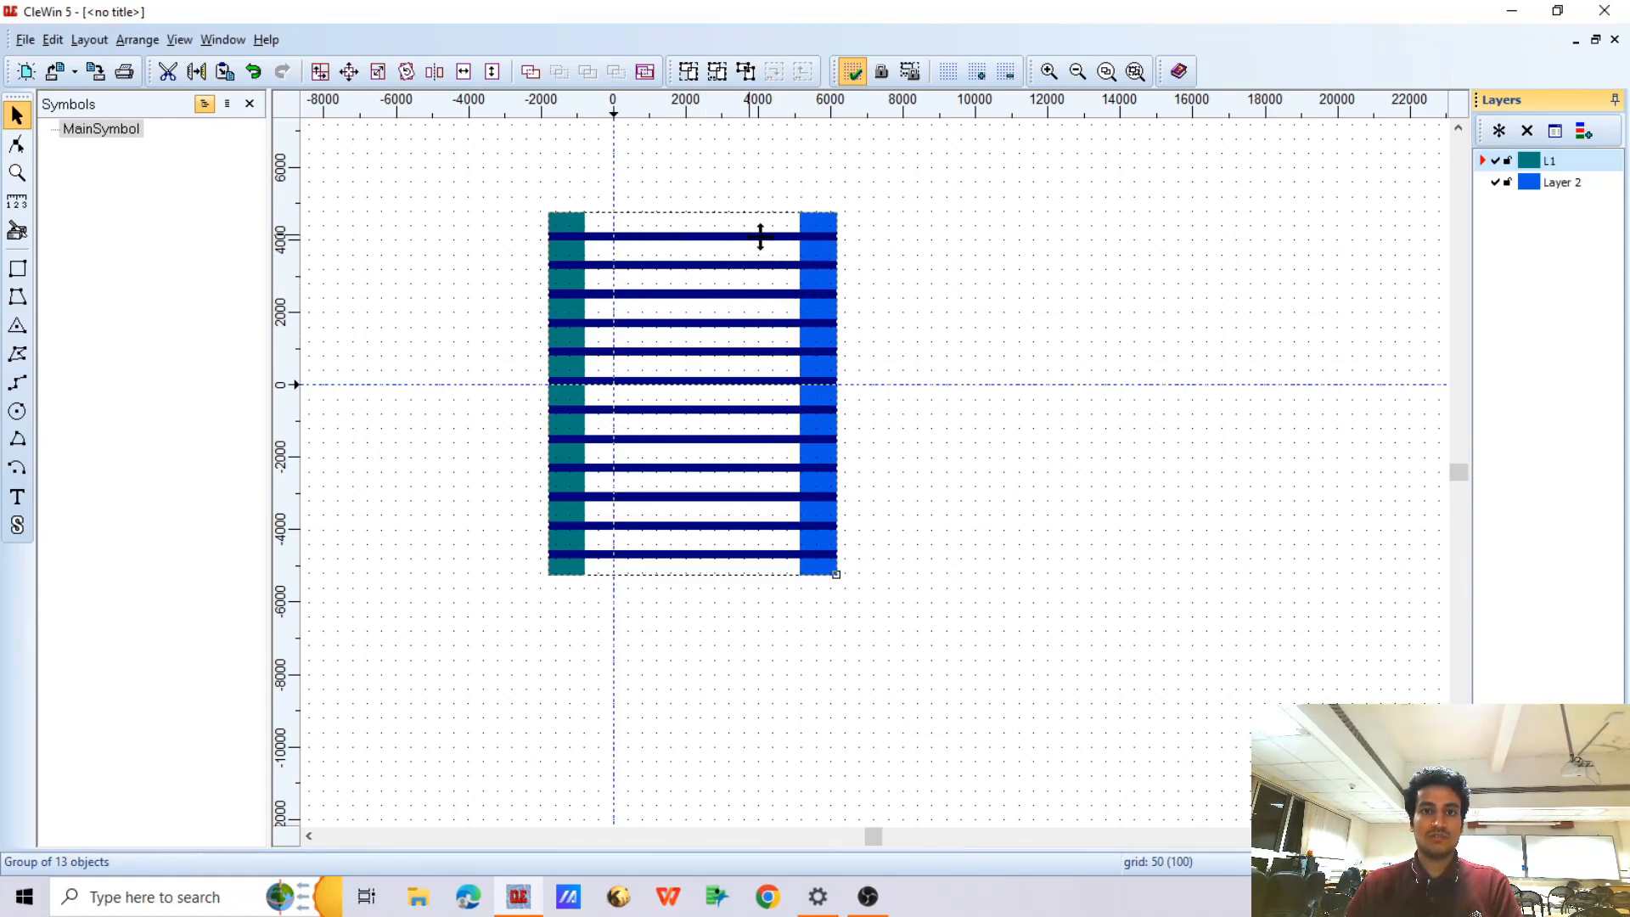
Measure the vertical gap between the two uppermost fingers, just beside the green contact bar
scroll(603, 228, up, 1)
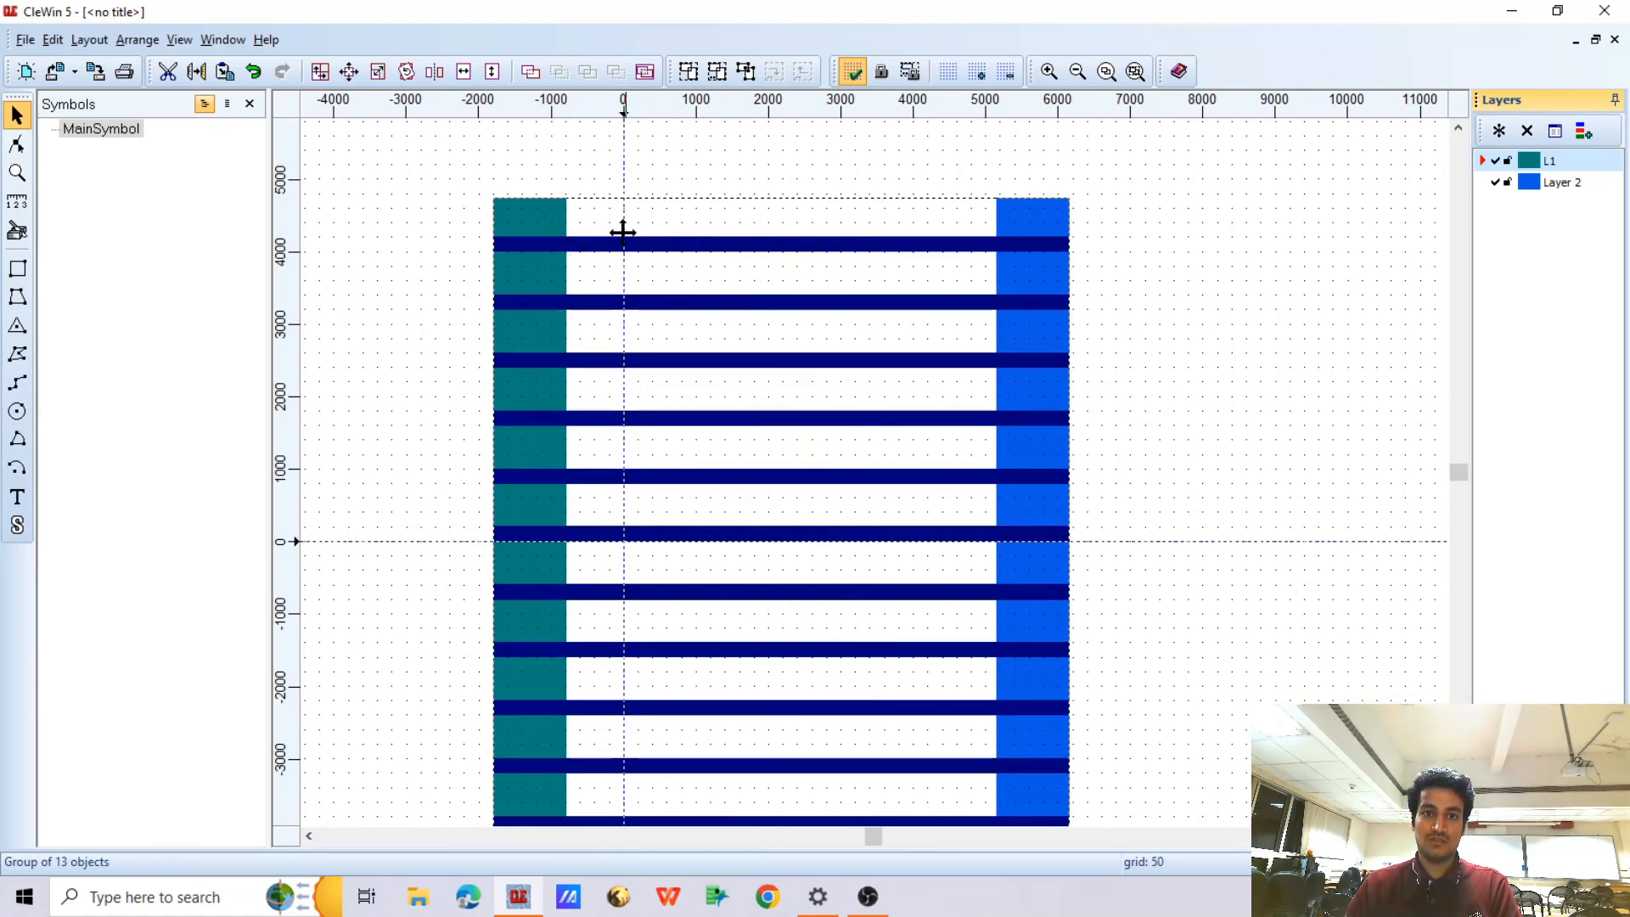
click(452, 231)
scroll(599, 255, up, 2)
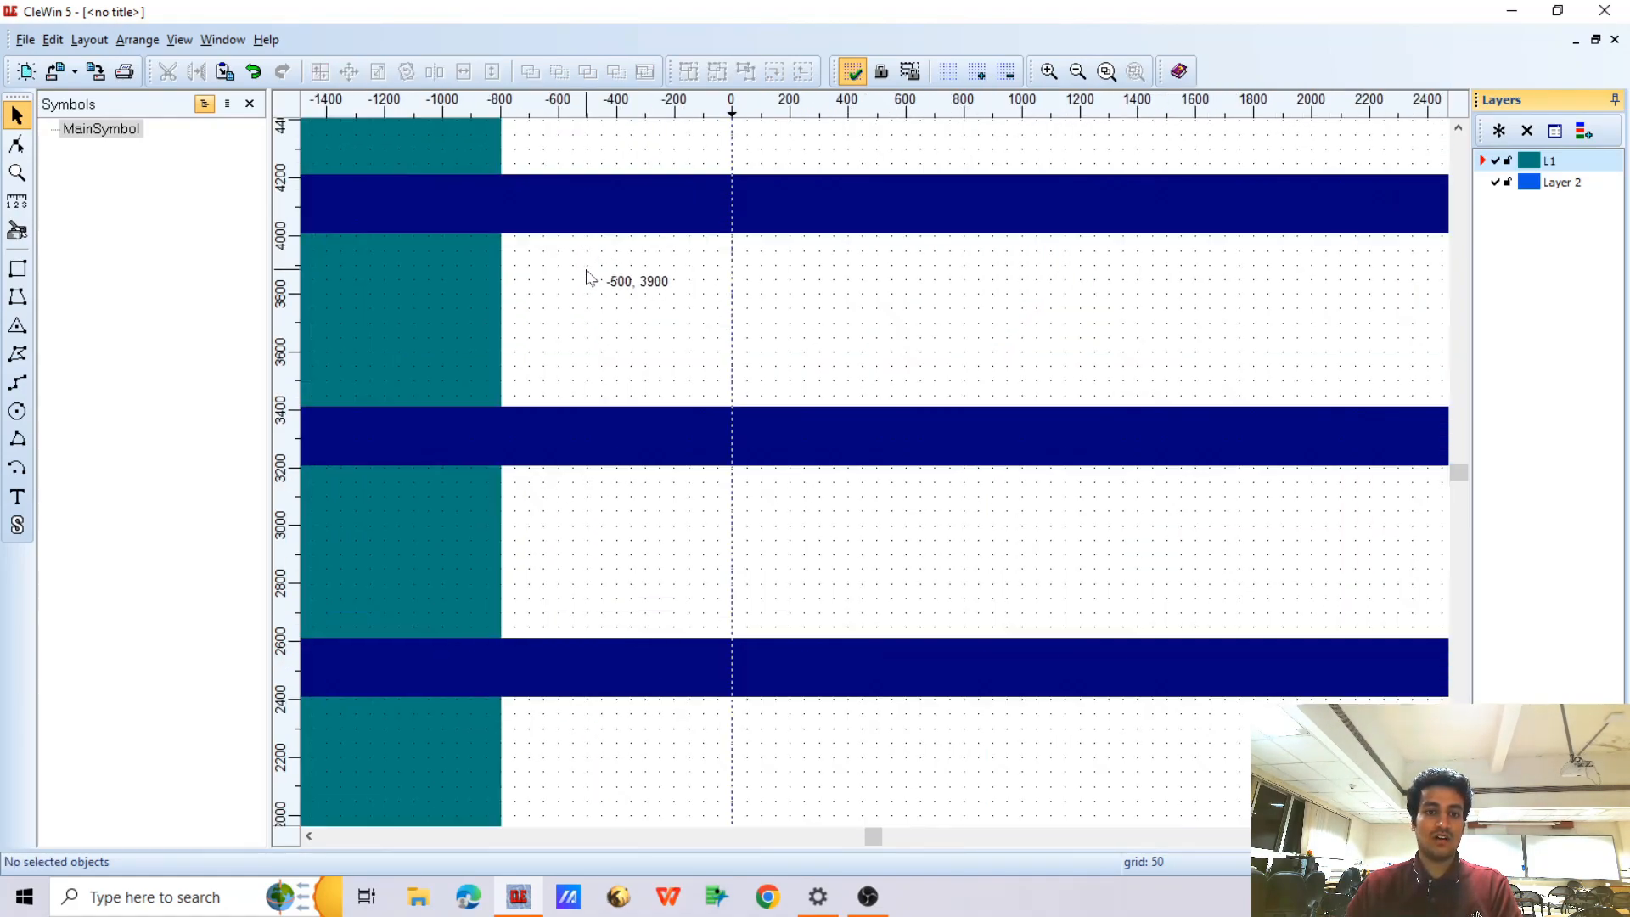
click(17, 202)
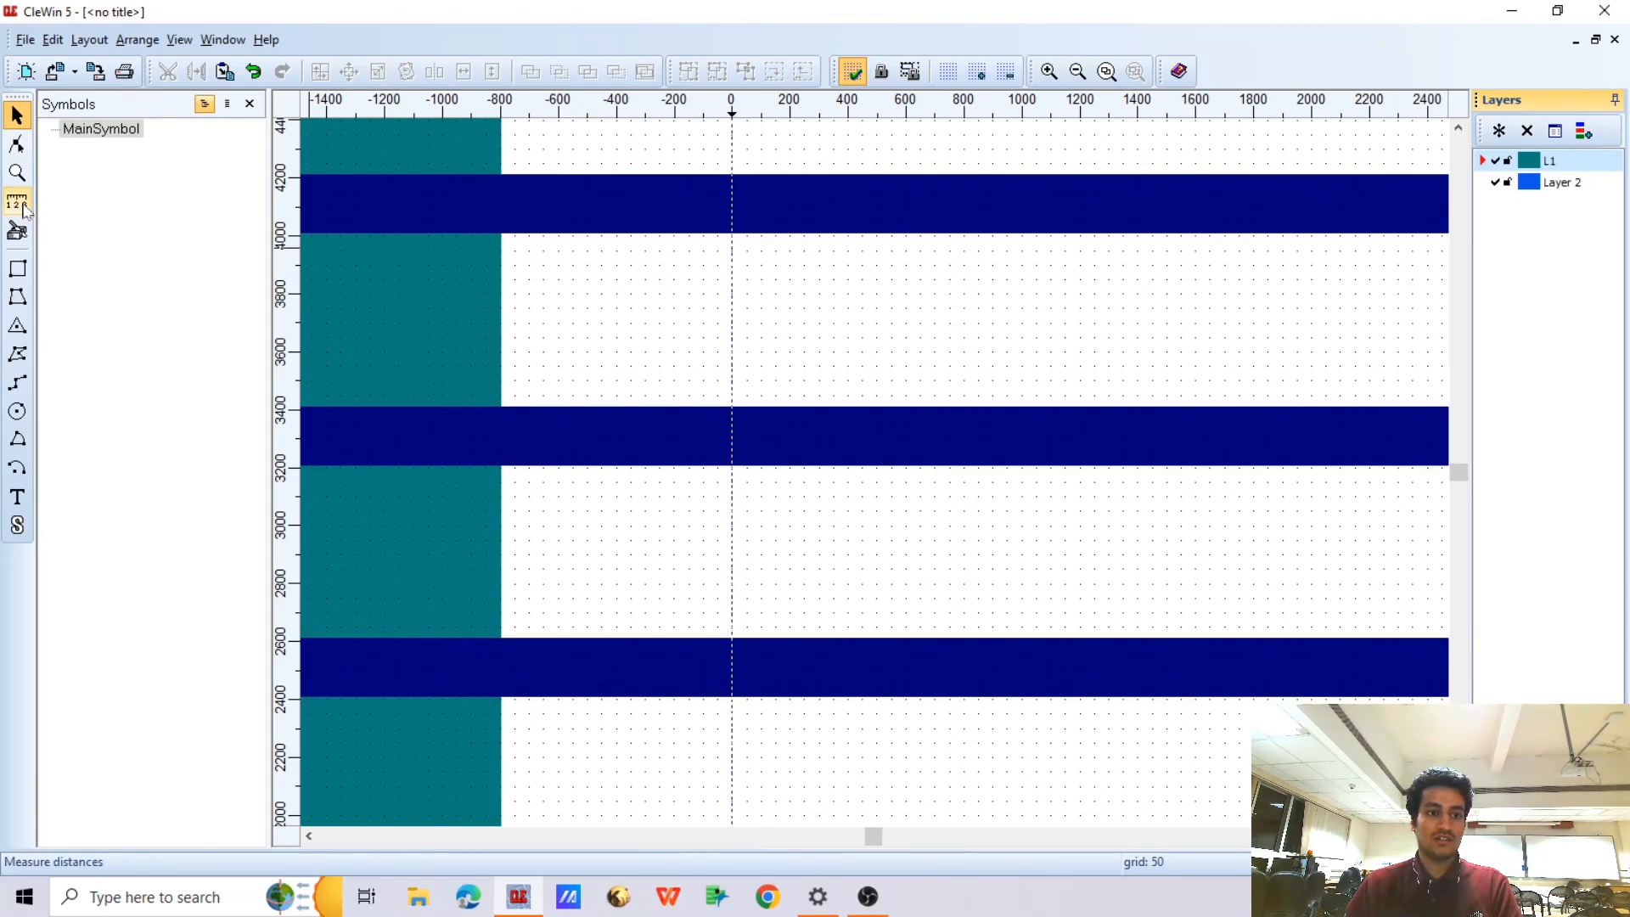
drag(586, 239, 593, 406)
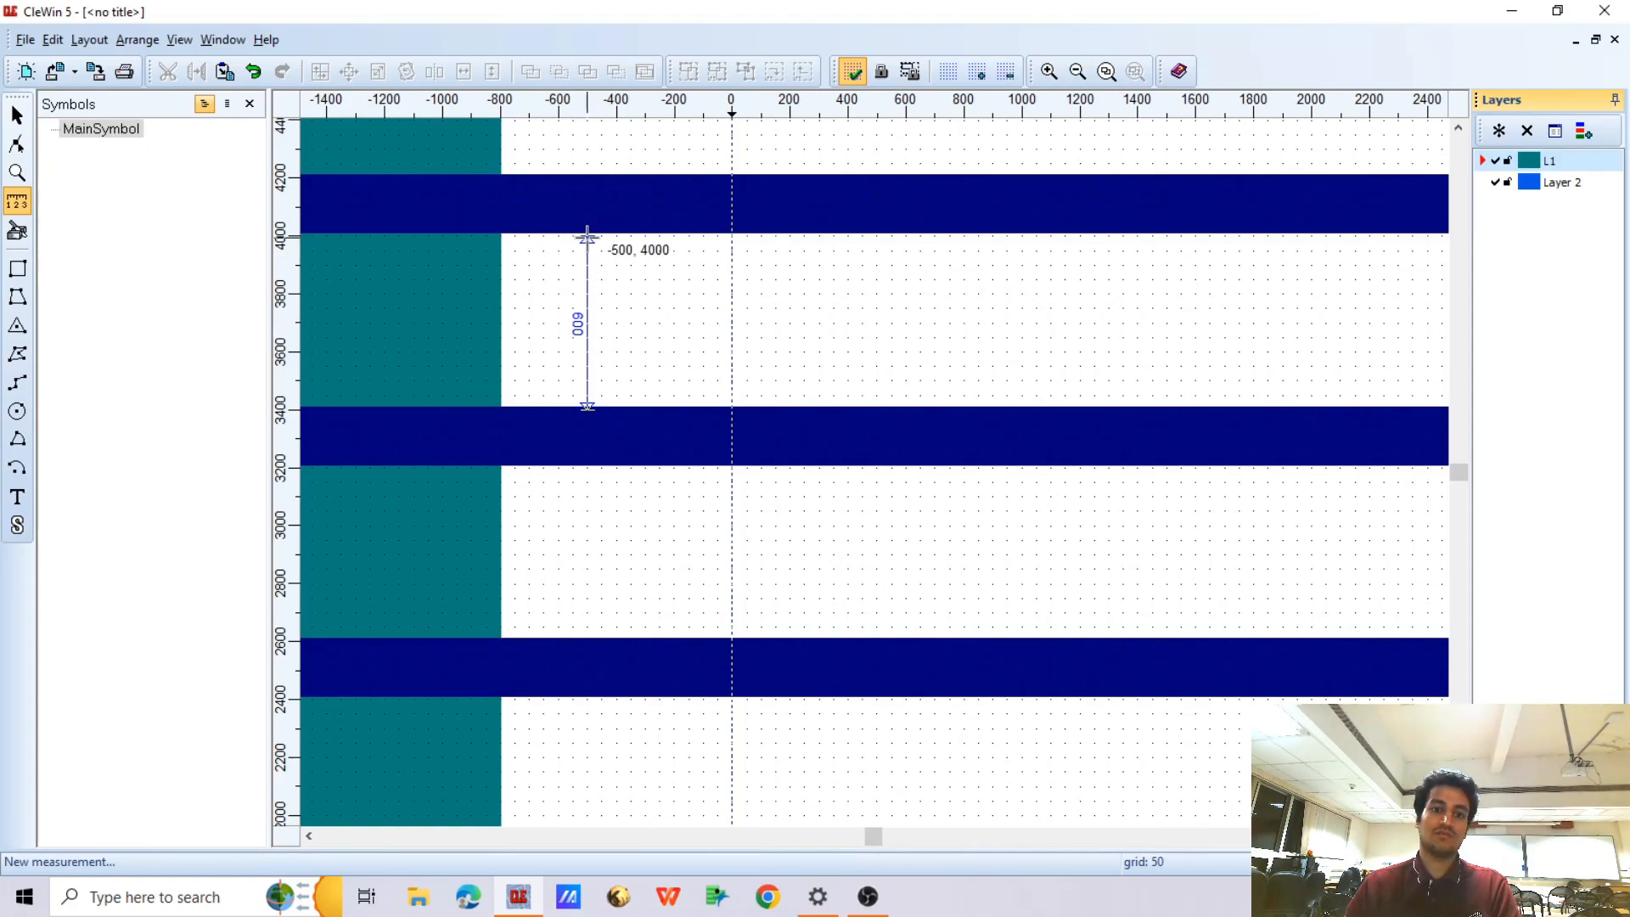
Set the horizontal and vertical grid spacing to 200
scroll(594, 257, down, 2)
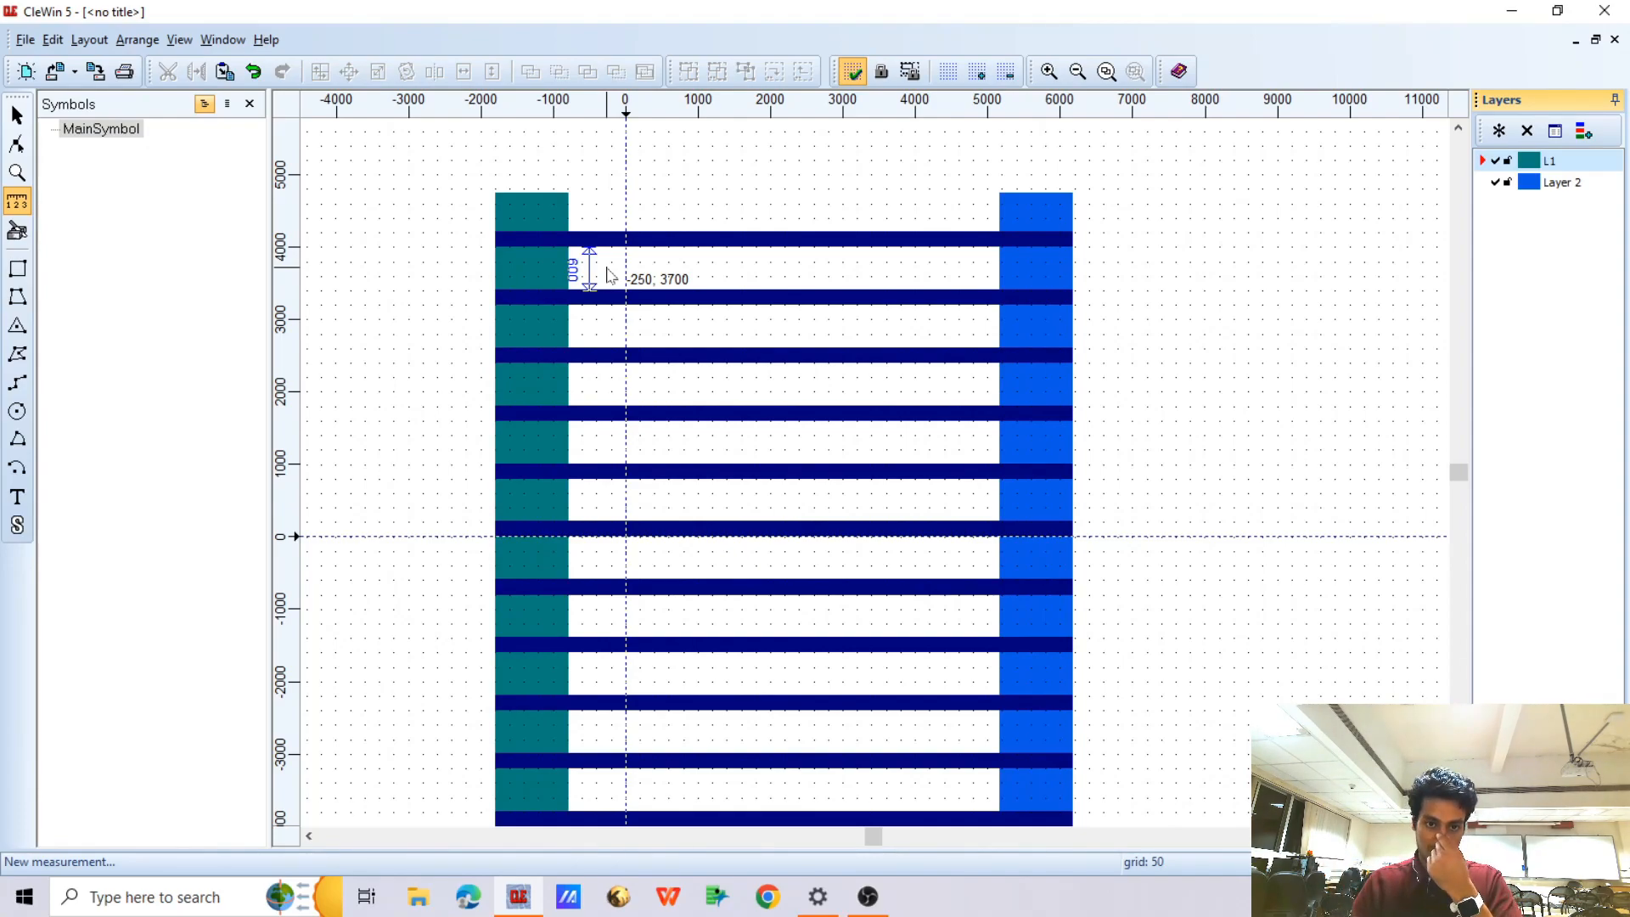
click(947, 73)
text(200)
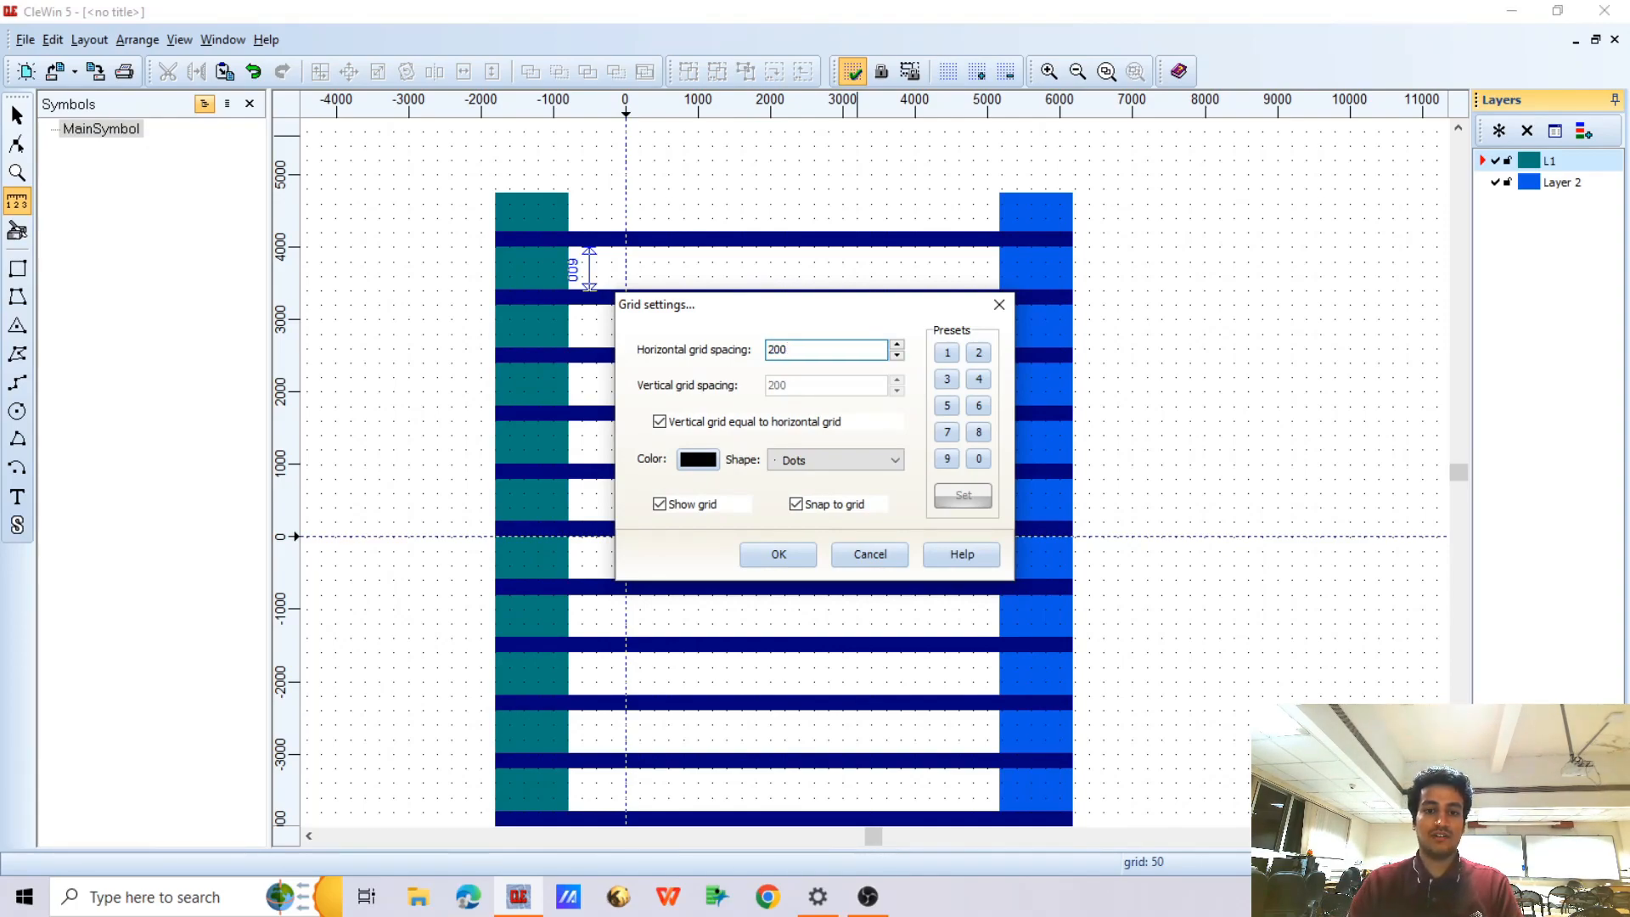
click(786, 550)
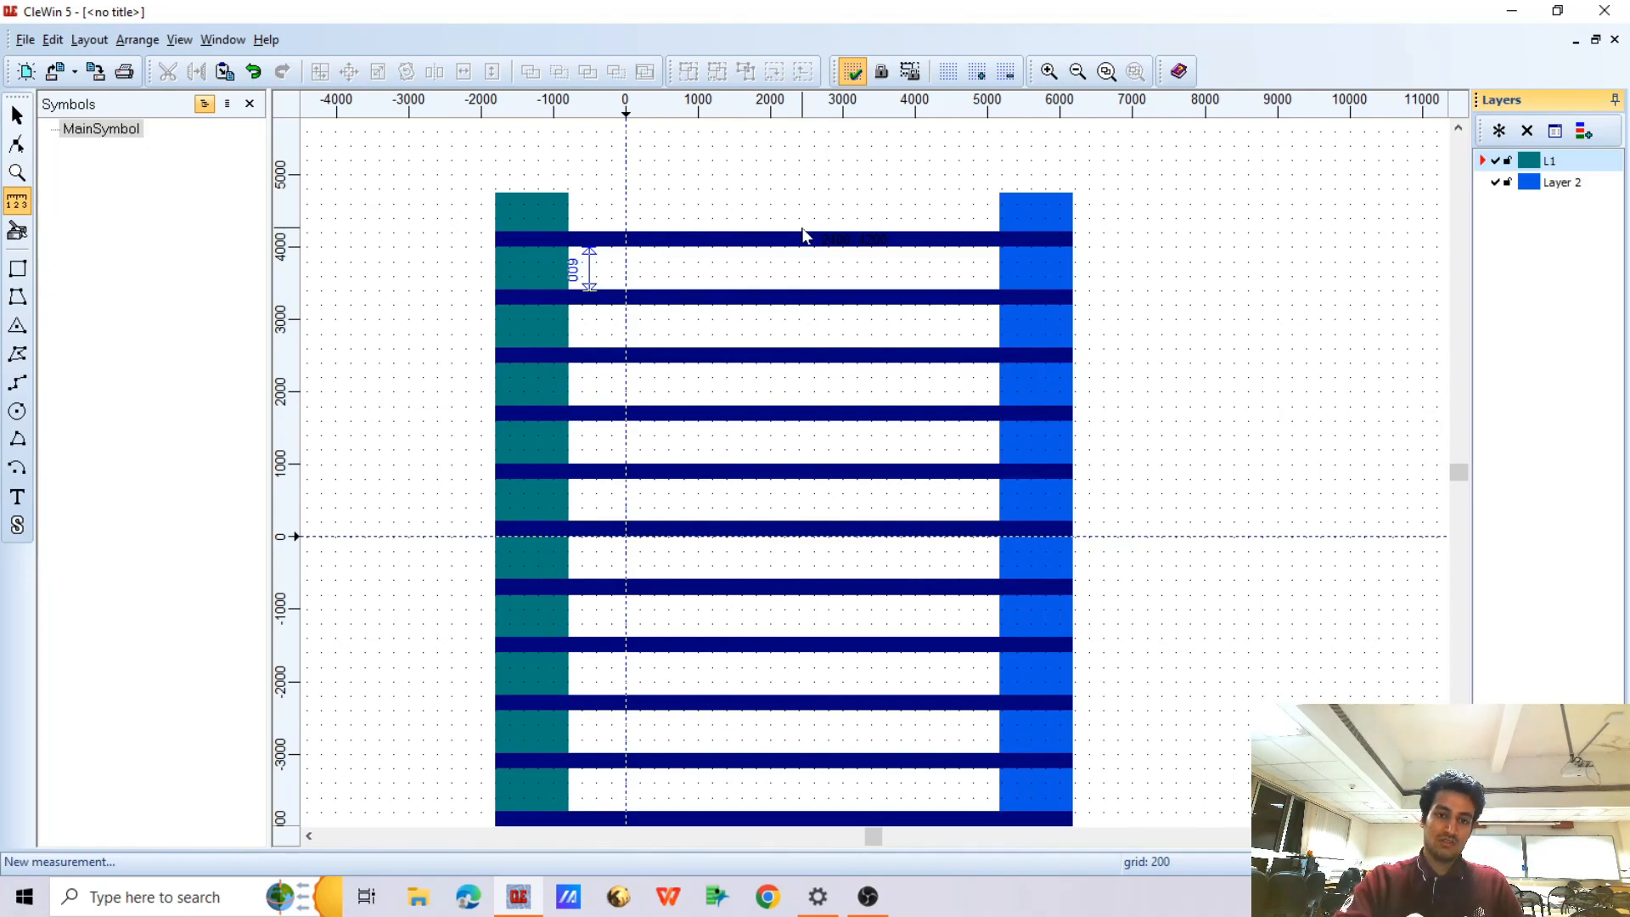
Lock layer L1, make Layer 2 active, and move the mirrored comb down by 400 so its fingers lie midway between the green ones
scroll(805, 235, down, 1)
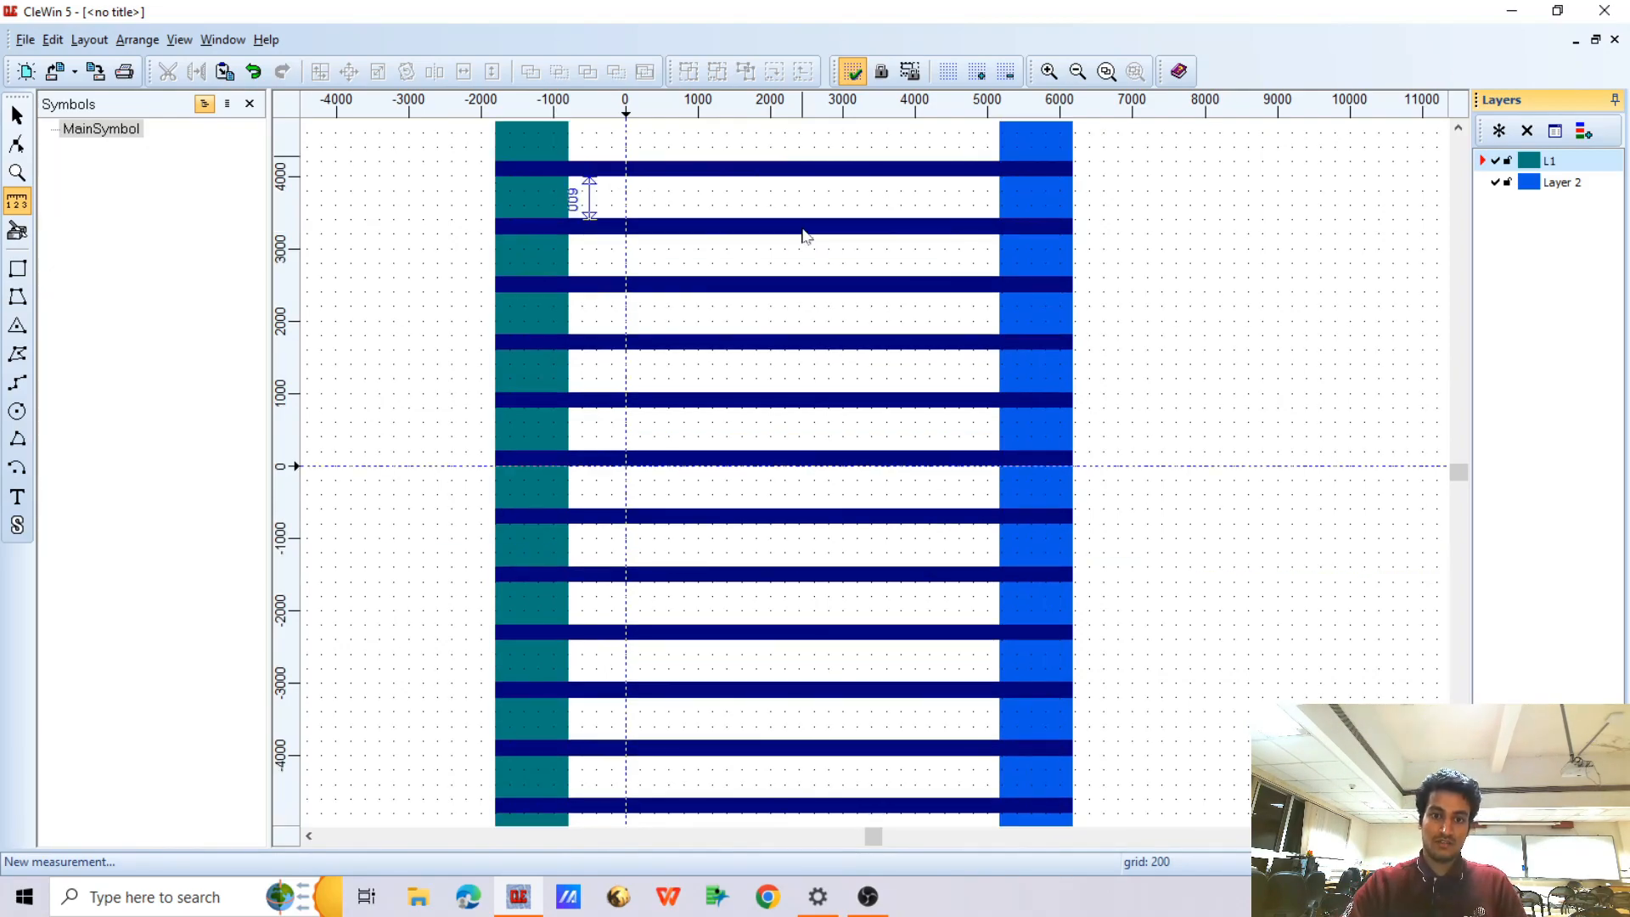
click(16, 116)
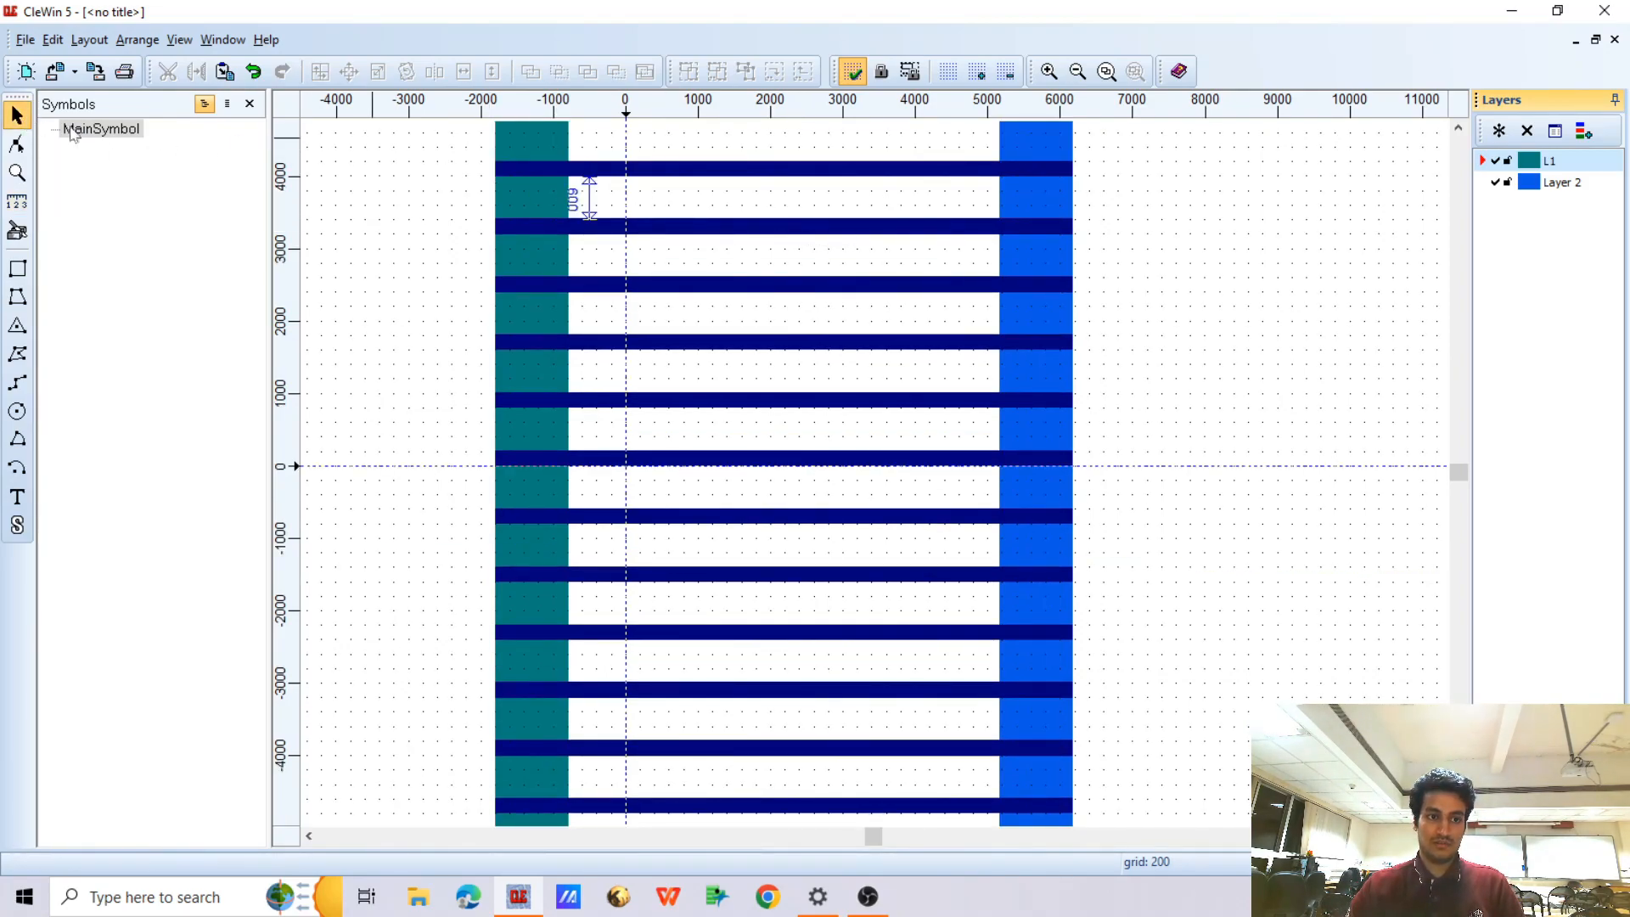
scroll(745, 289, down, 1)
scroll(860, 219, up, 1)
scroll(884, 211, down, 1)
click(935, 207)
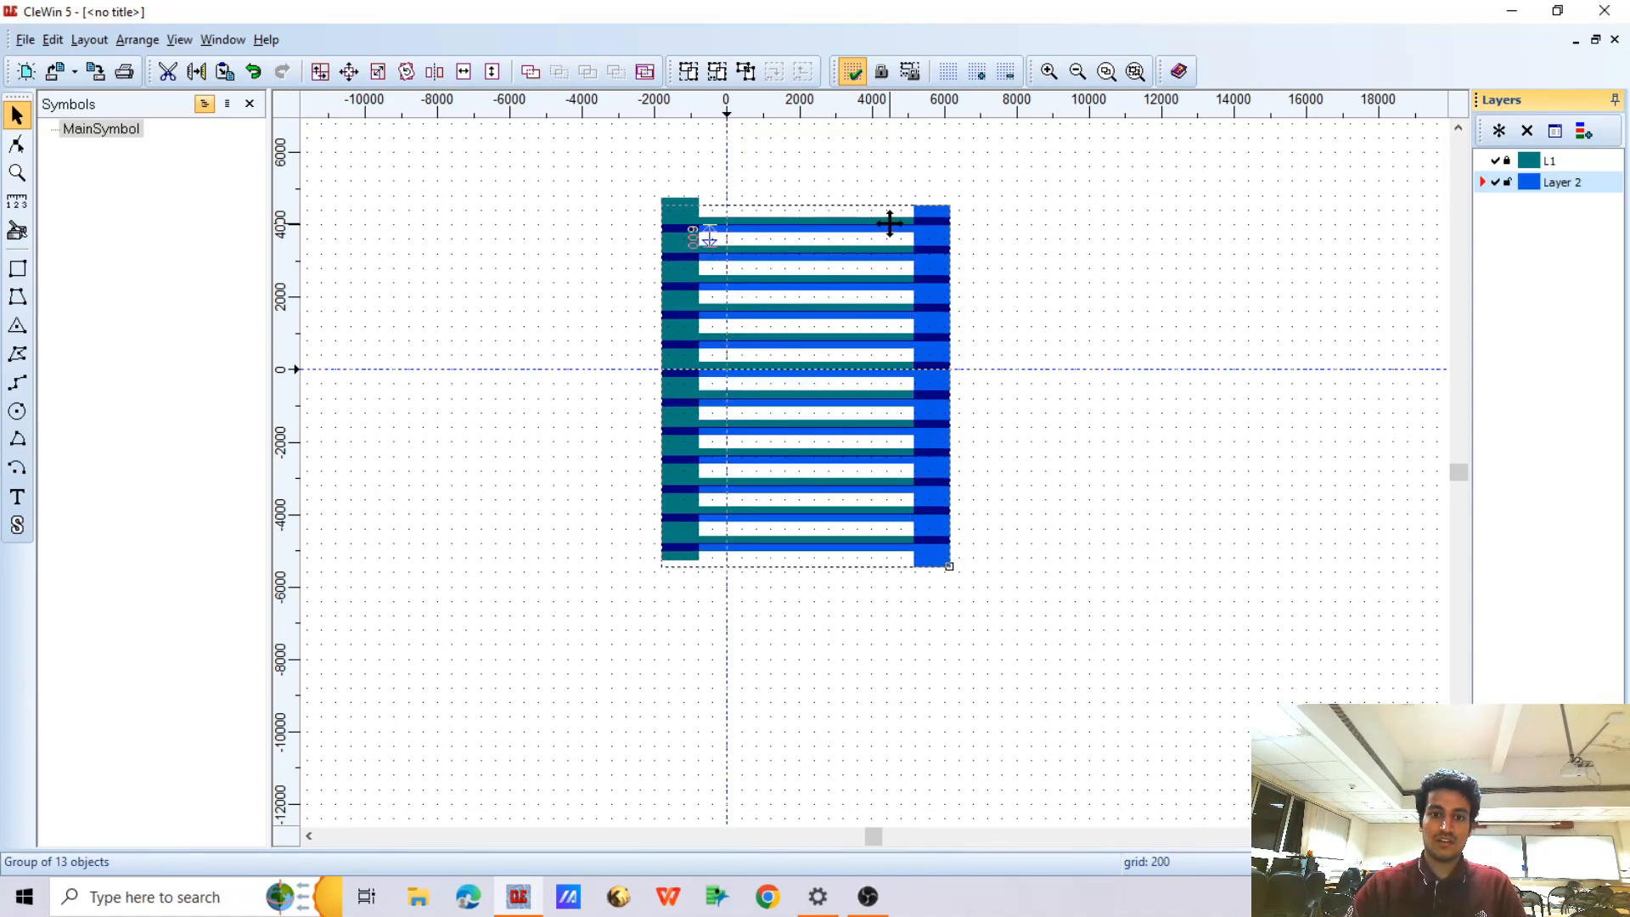
scroll(888, 223, up, 2)
scroll(947, 221, up, 1)
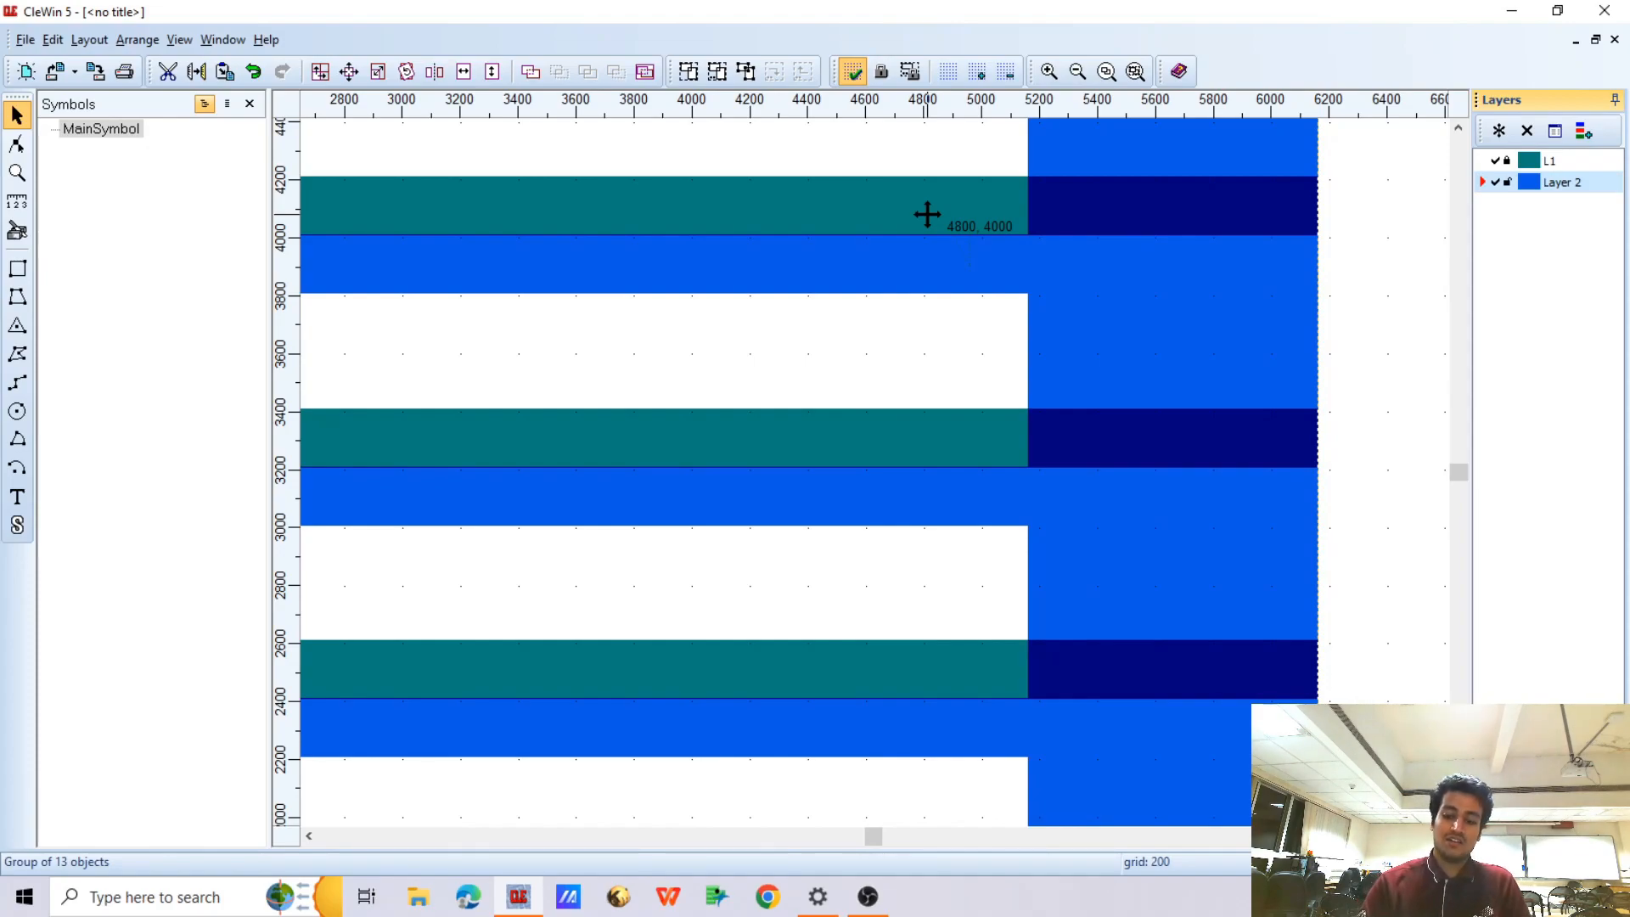
key(Down)
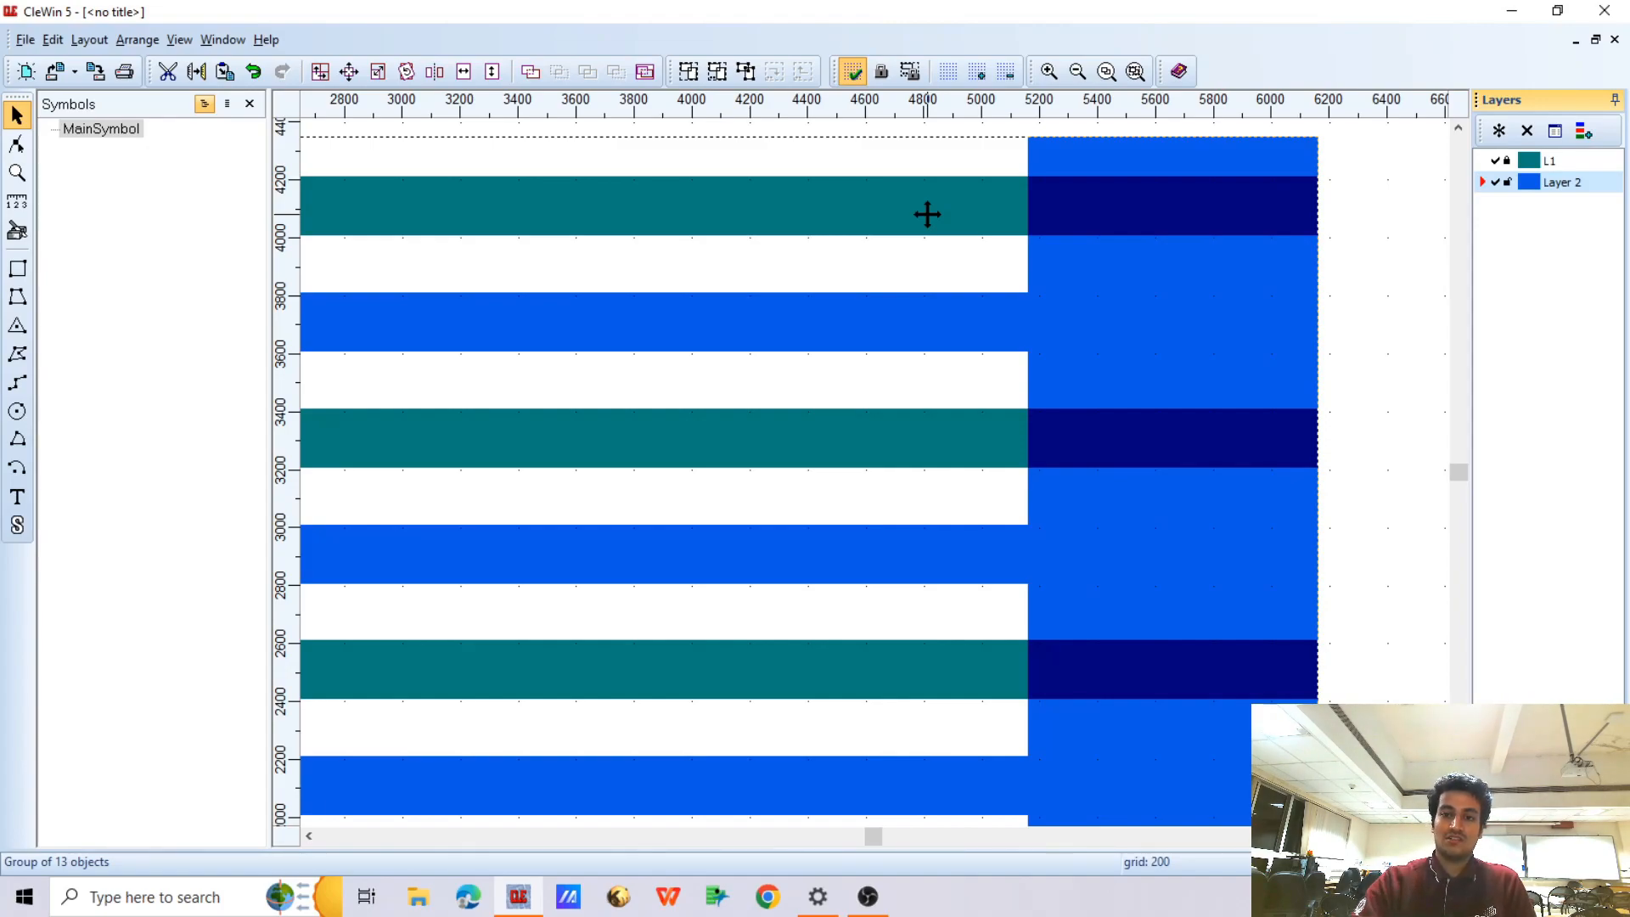
Hide layer L1 and ungroup the blue comb on Layer 2 into its separate contact bar and fingers
scroll(927, 214, down, 3)
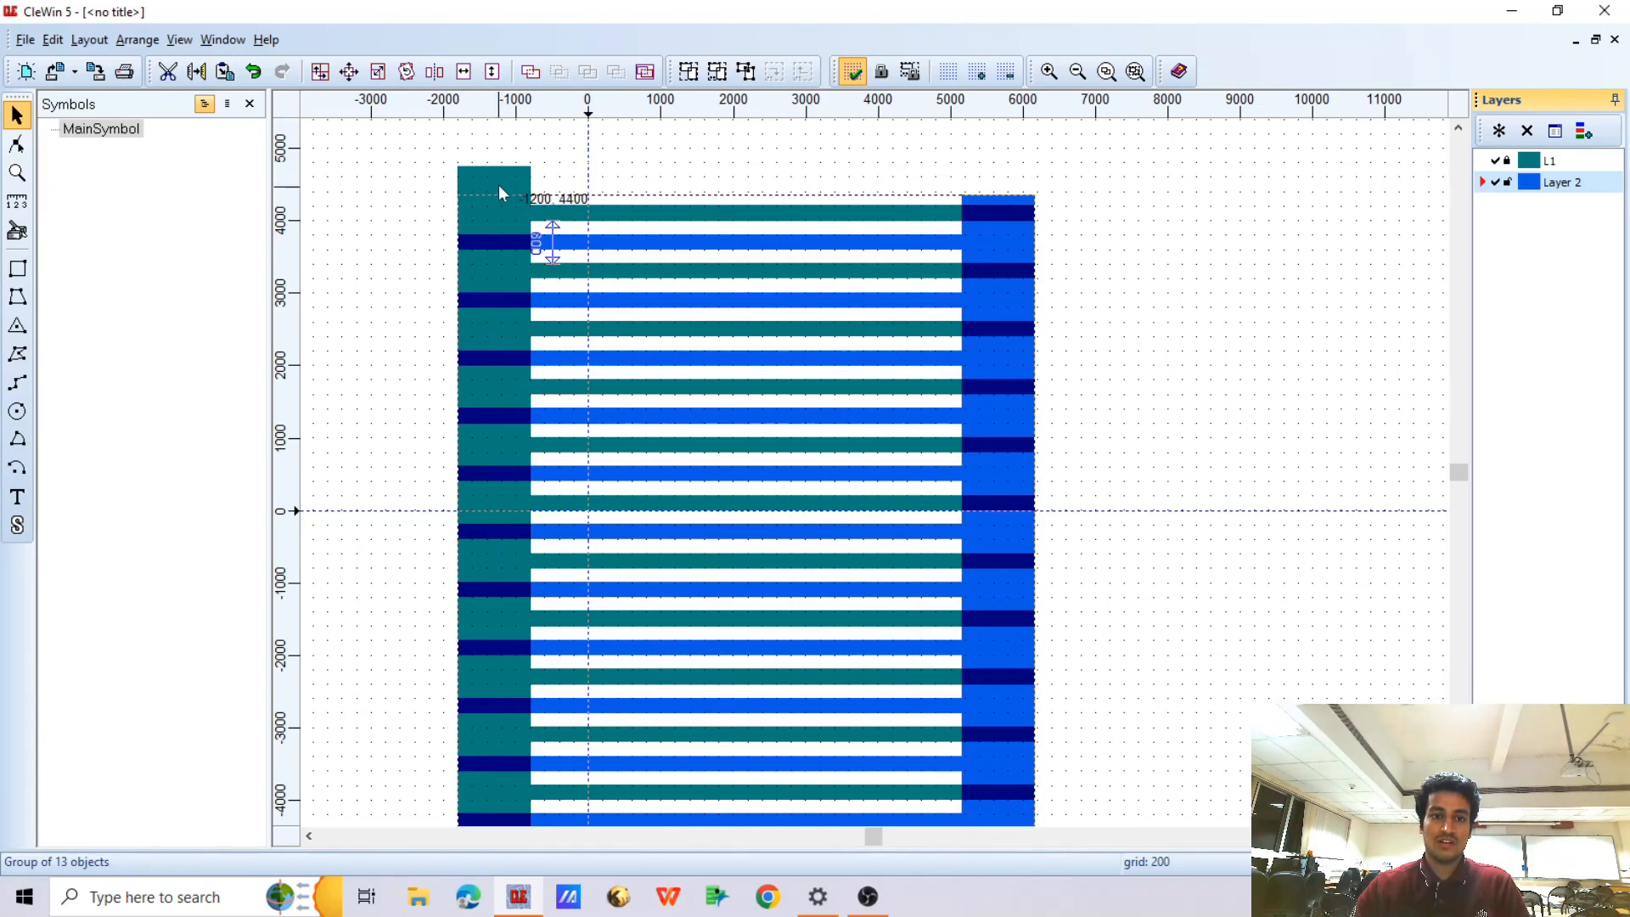
click(1497, 161)
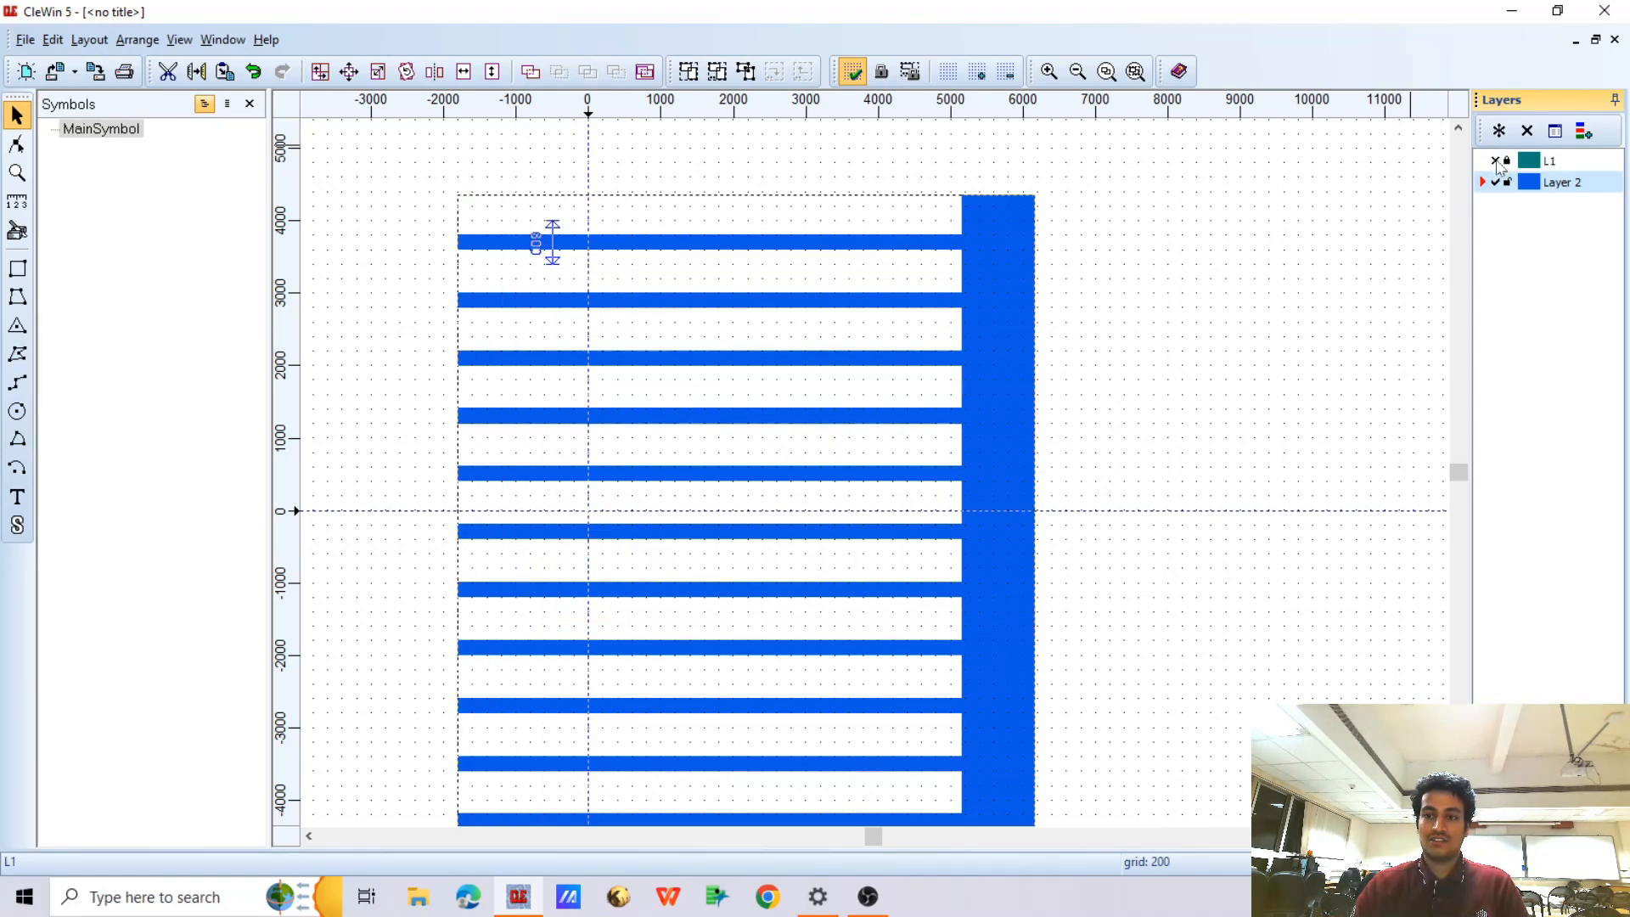
scroll(1236, 223, down, 1)
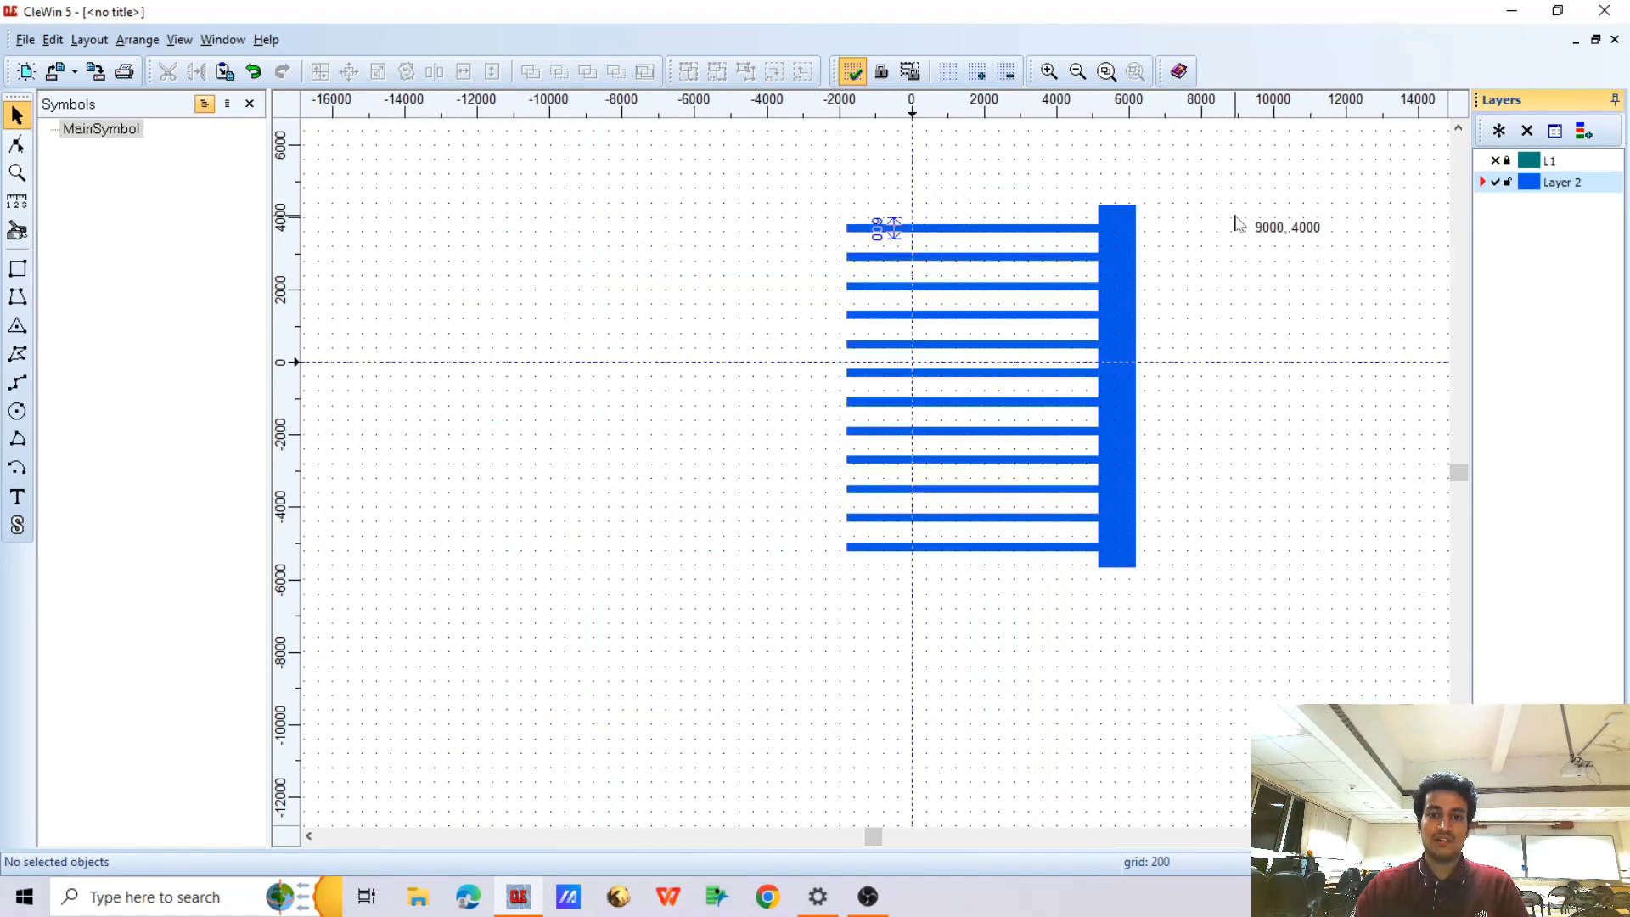
drag(779, 165, 1212, 533)
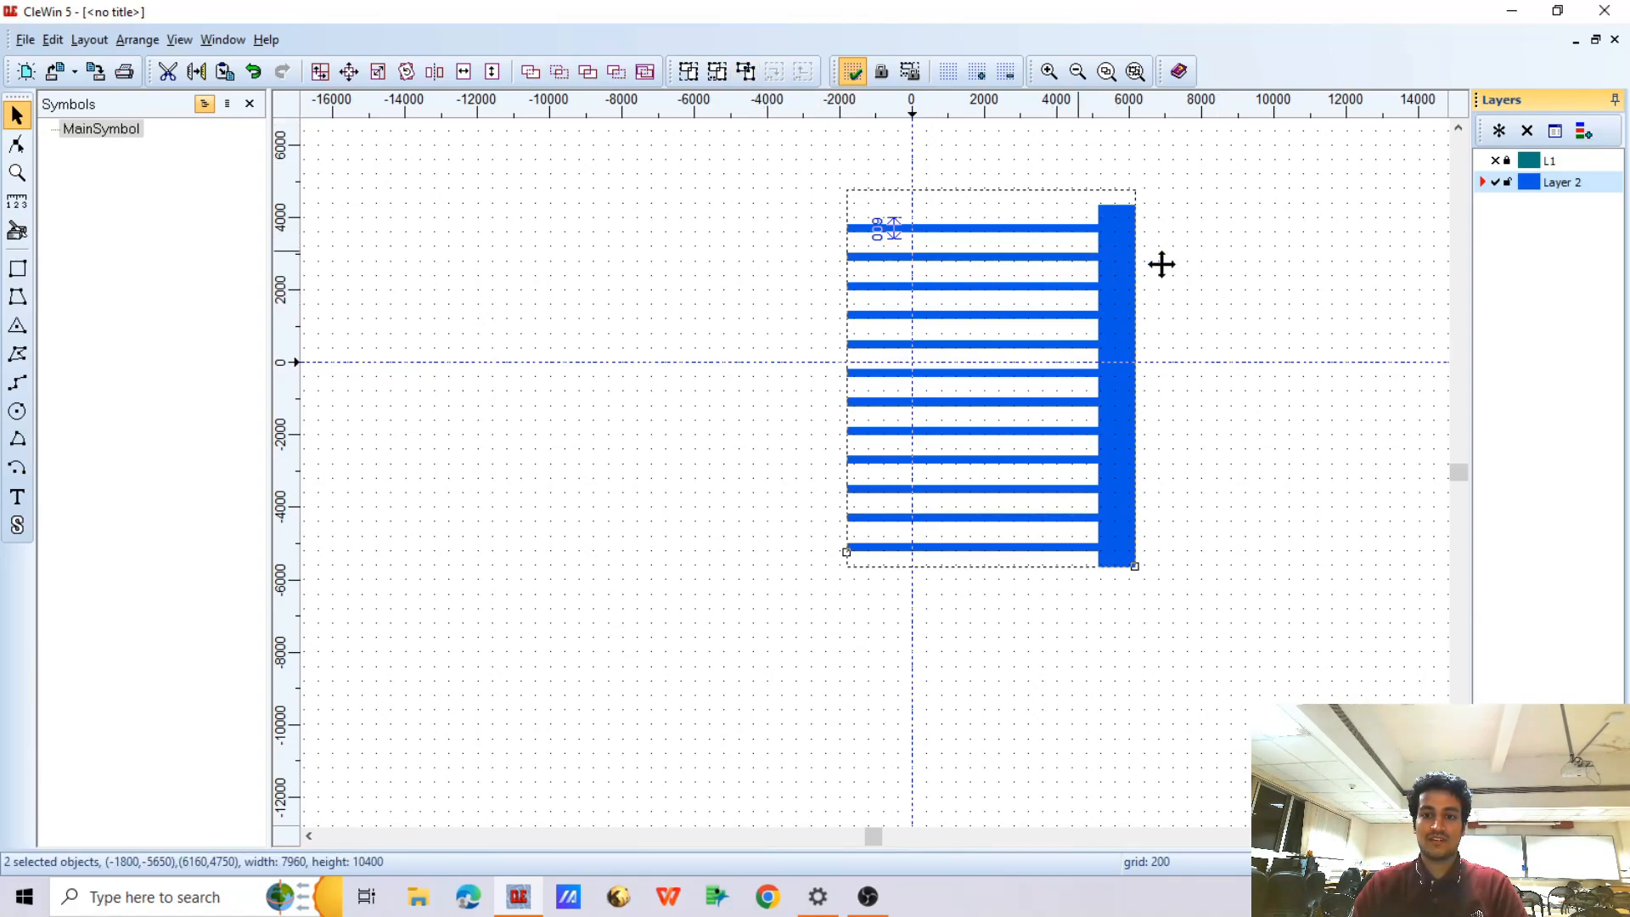
click(1220, 270)
drag(818, 179, 1318, 674)
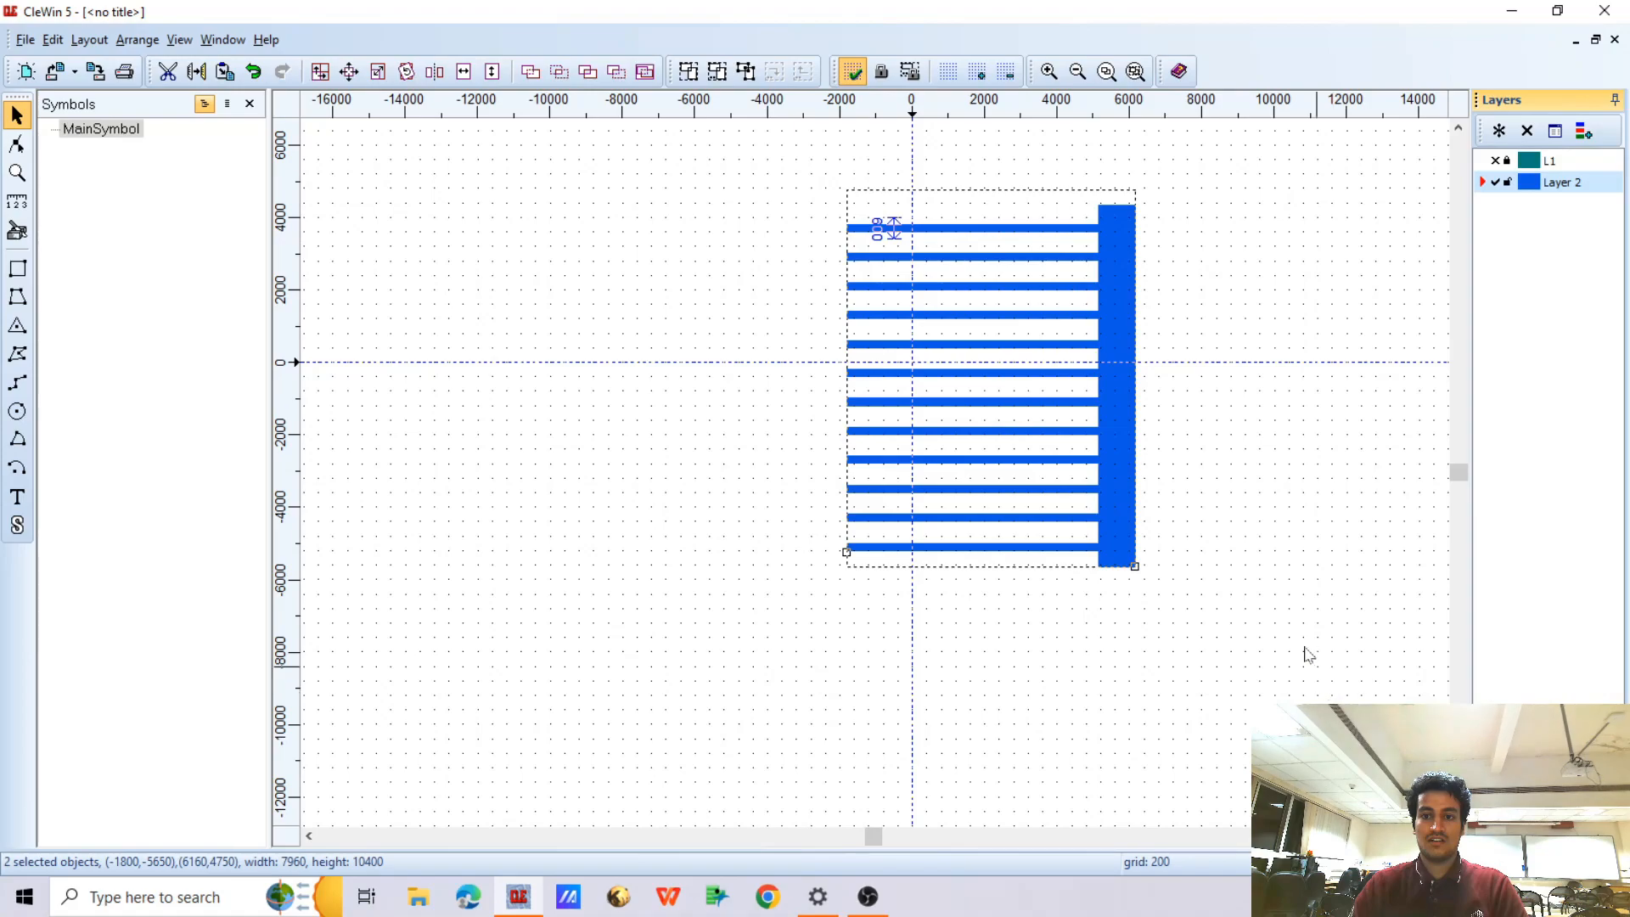
click(1072, 306)
click(1226, 311)
click(1066, 229)
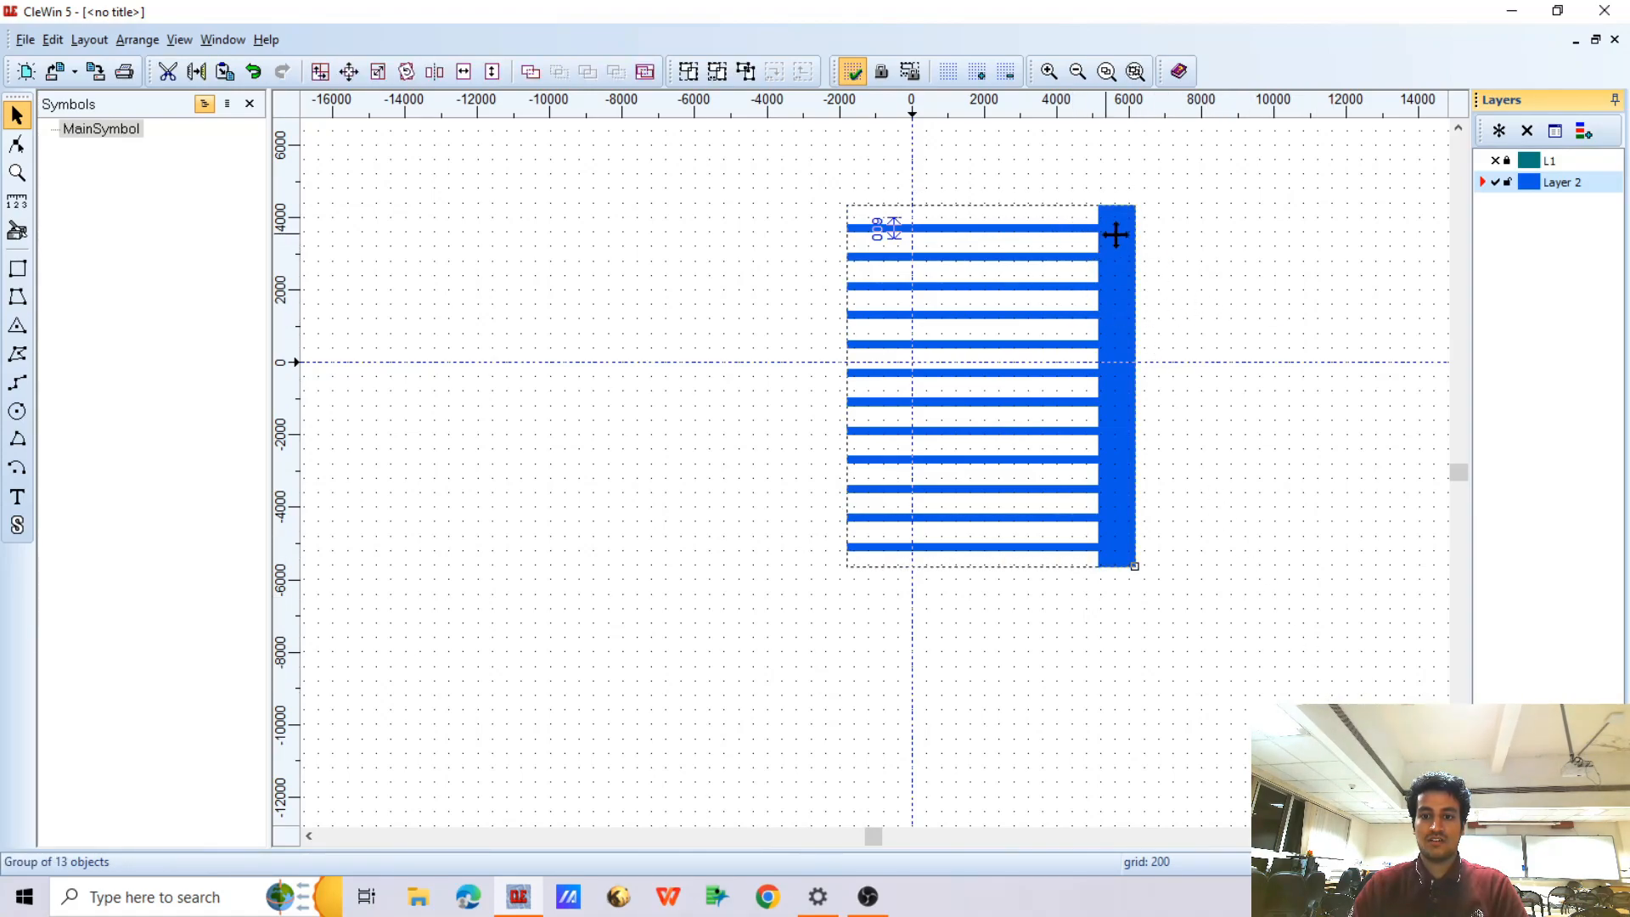
click(746, 71)
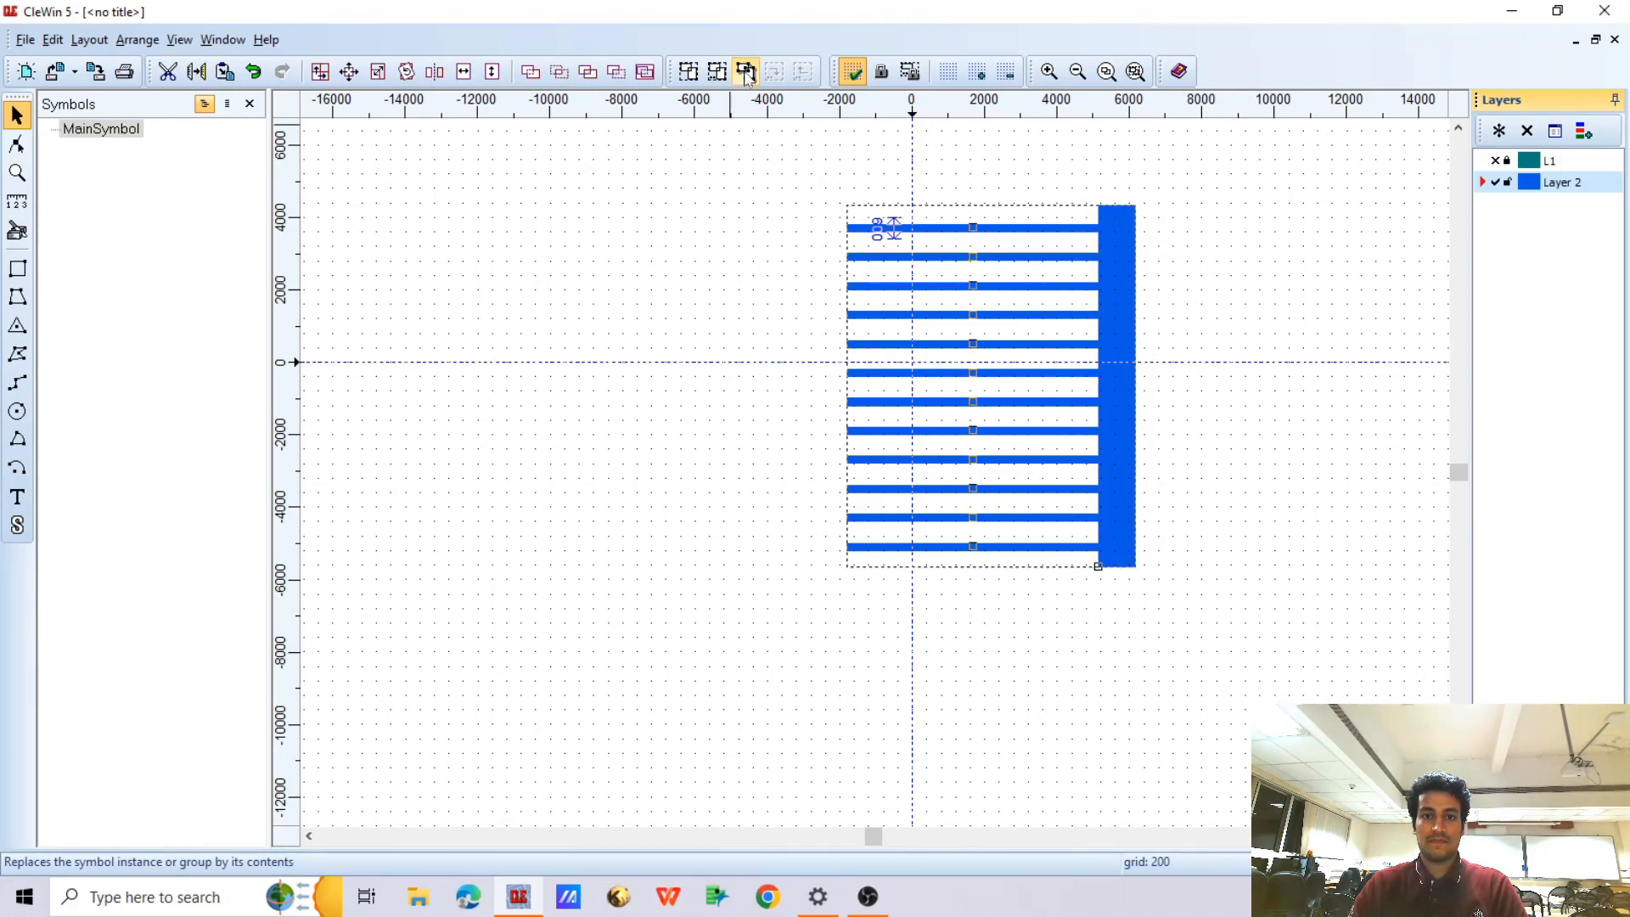
click(1233, 338)
drag(775, 160, 1248, 658)
click(1257, 263)
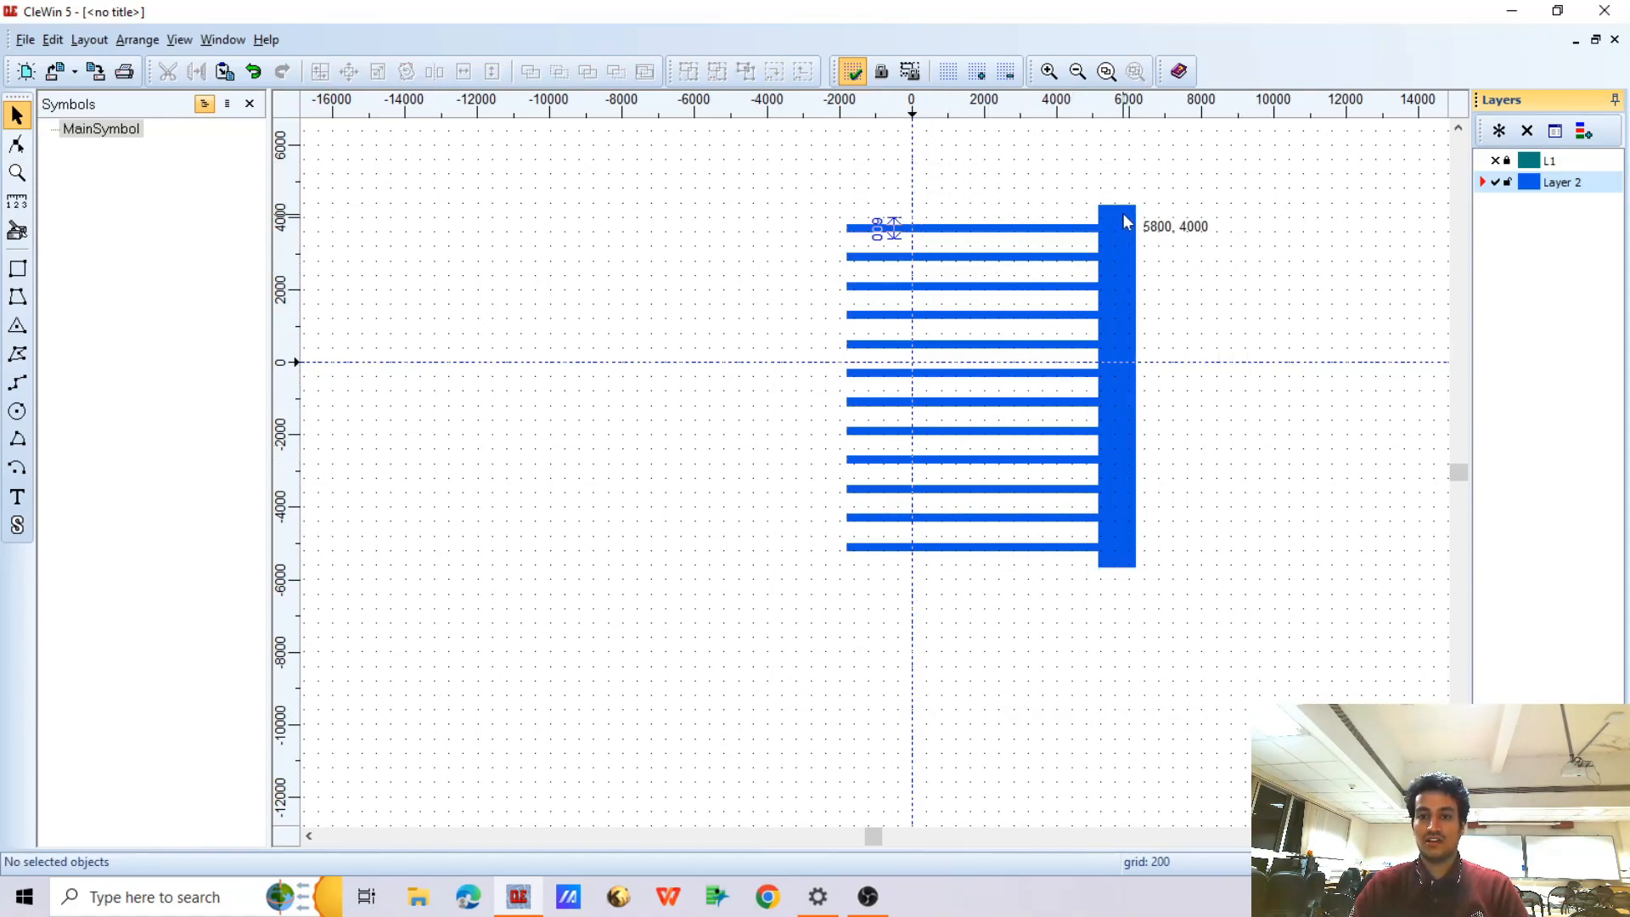
Show layer L1 and move the blue contact bar up by 400 so it aligns vertically with the green bar
click(1495, 160)
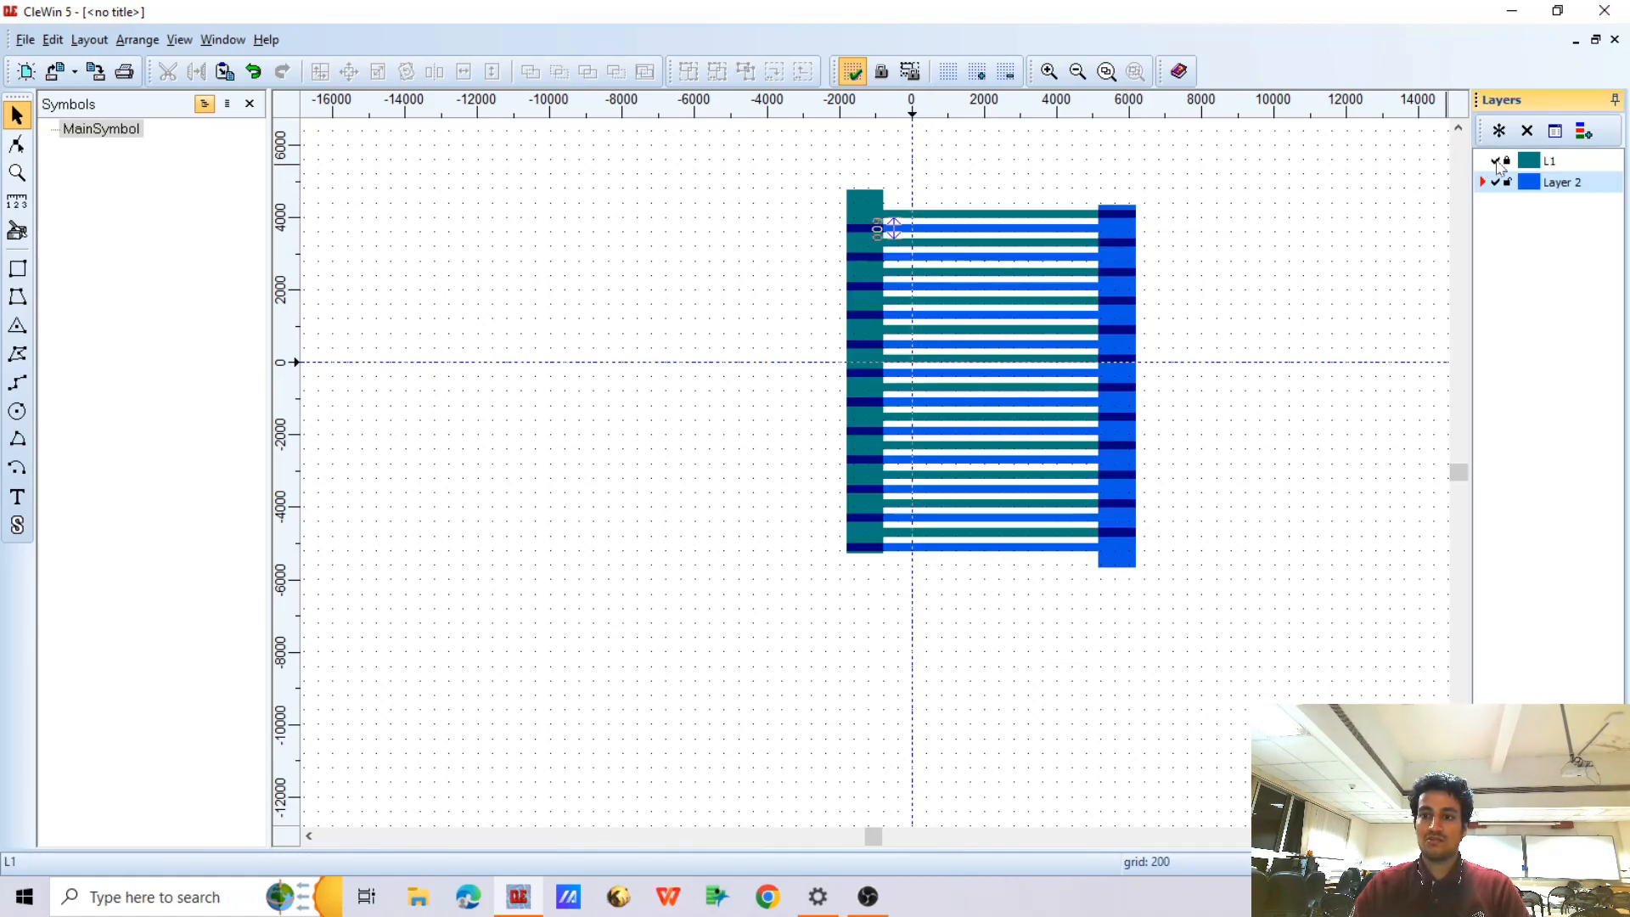
scroll(1091, 225, up, 1)
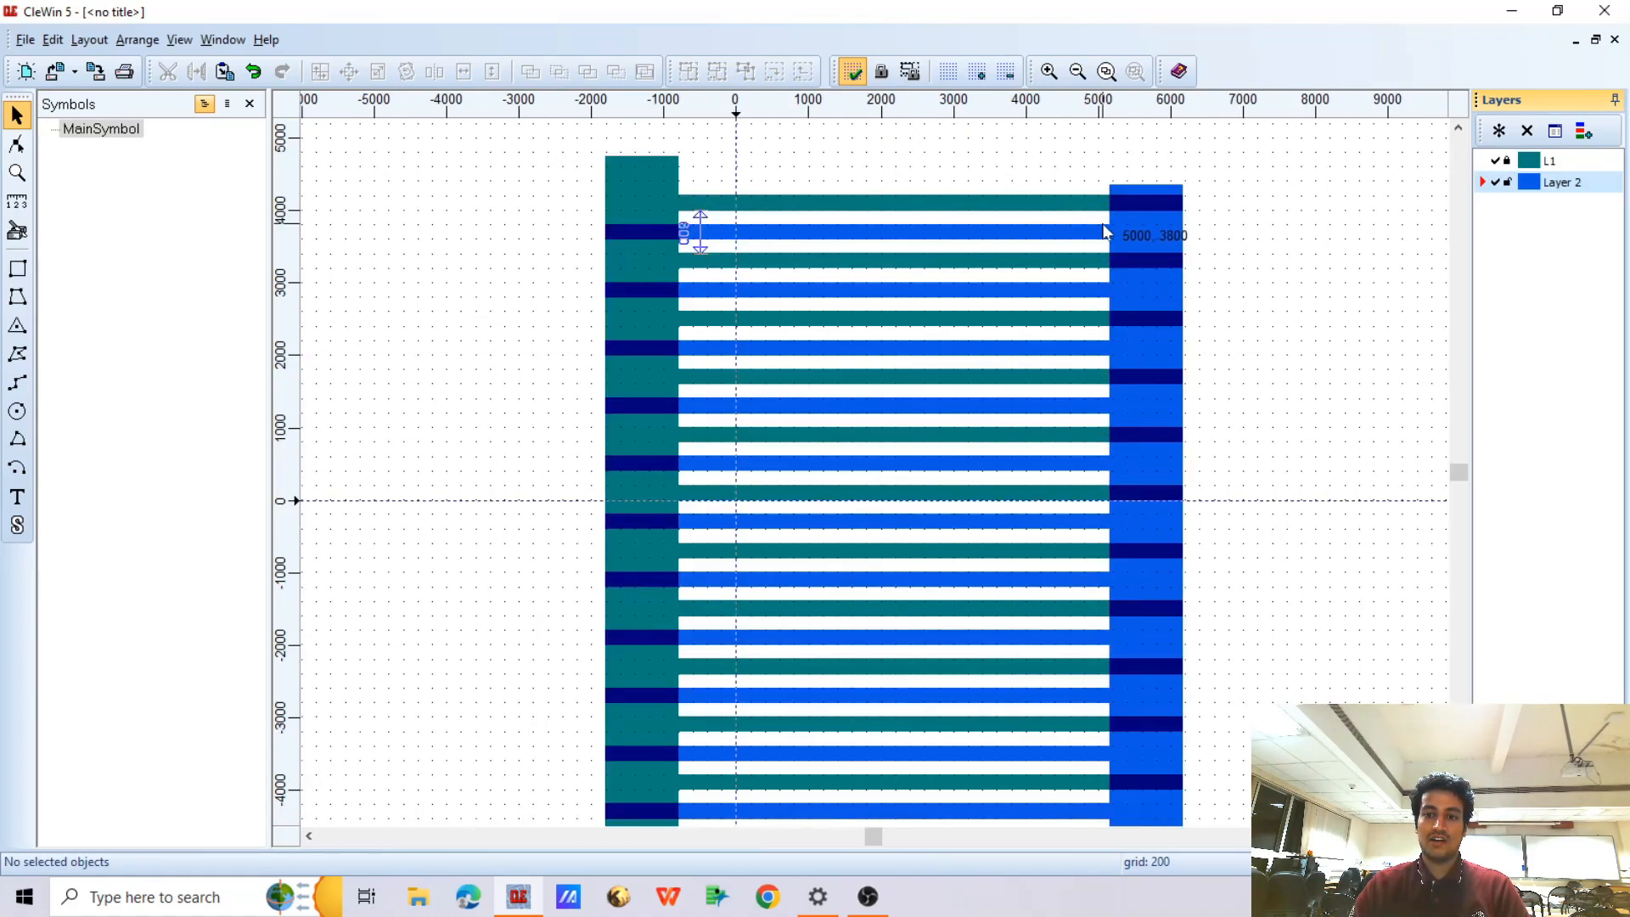
click(1147, 191)
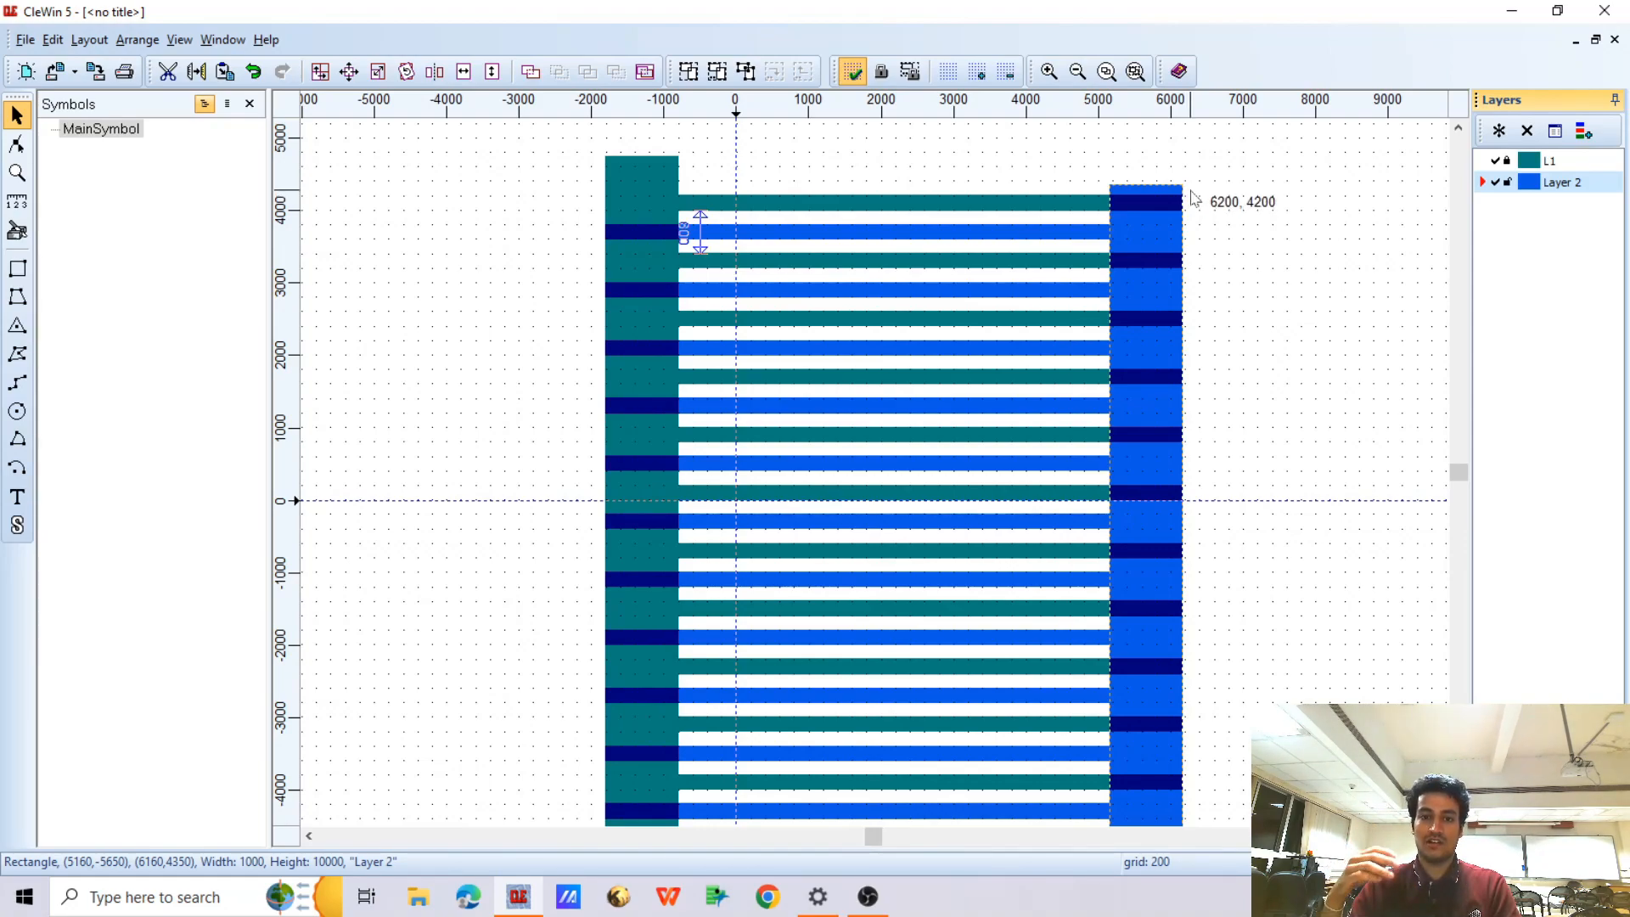
key(Up)
key(Up)
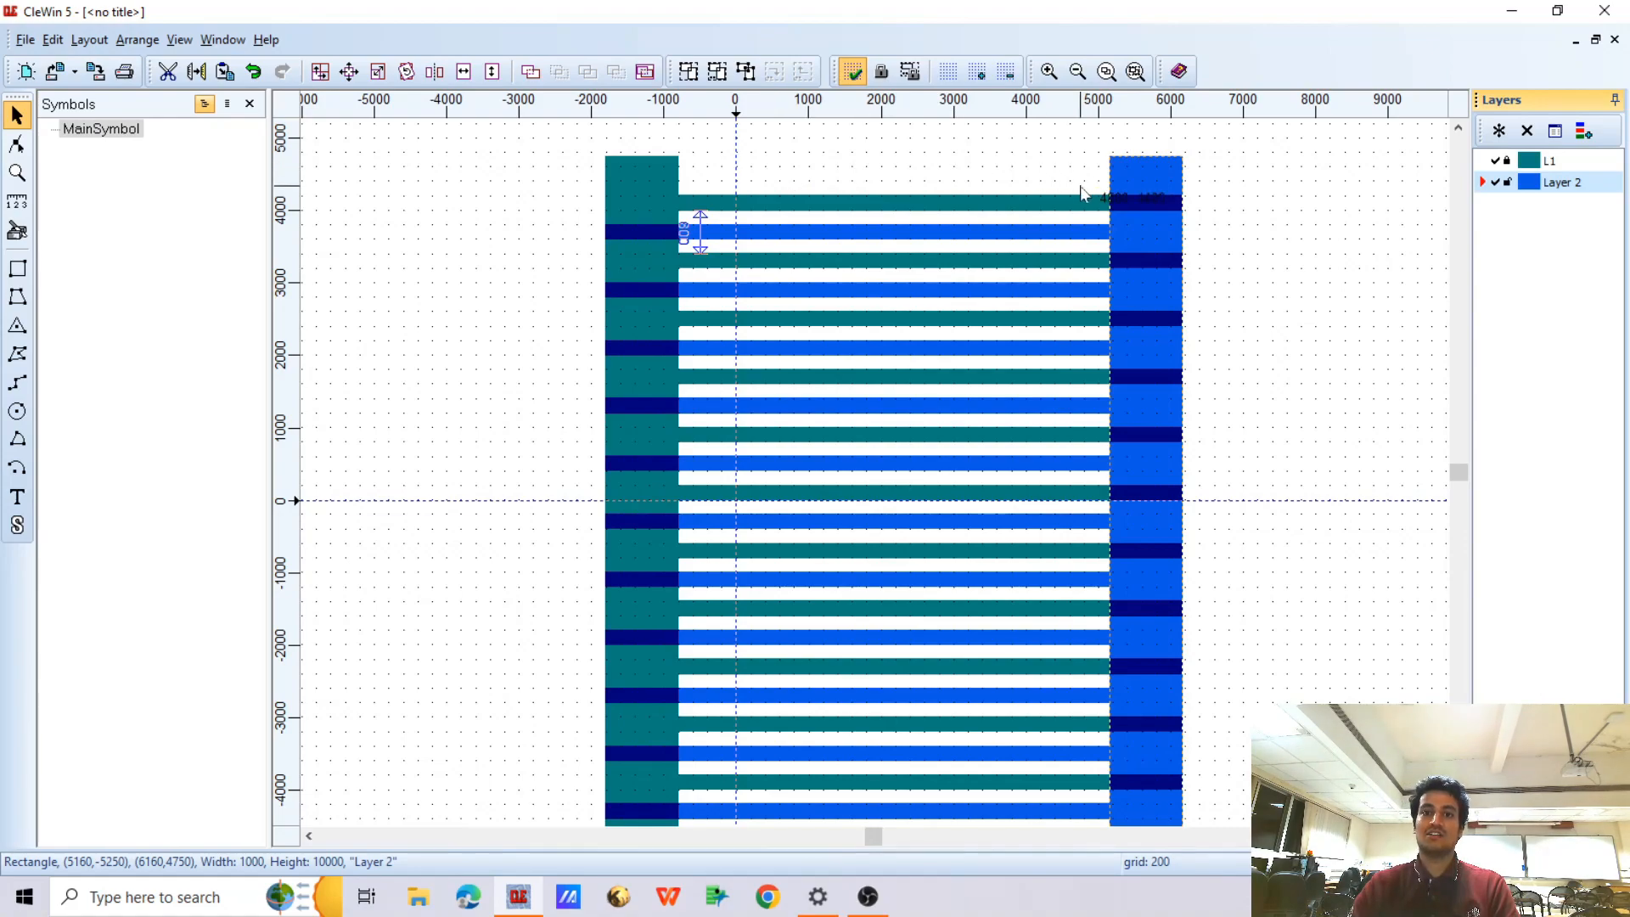
Unlock layer L1 and move the green comb left by 1200, leaving a gap of 200 between finger tips and opposite contact bars
click(1507, 160)
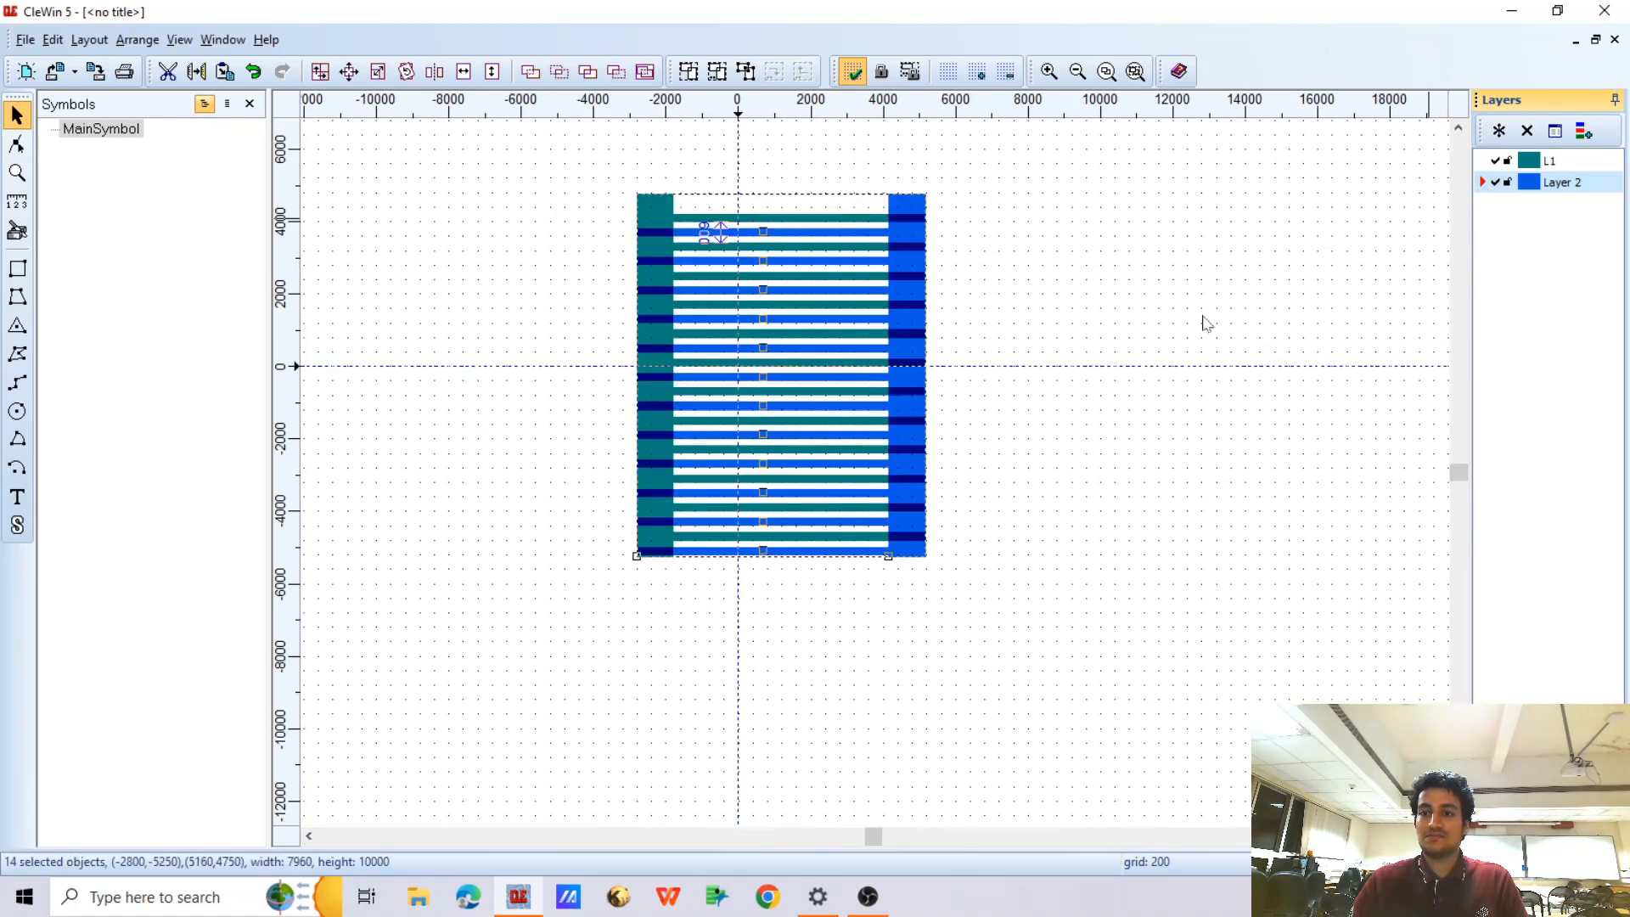
click(1205, 321)
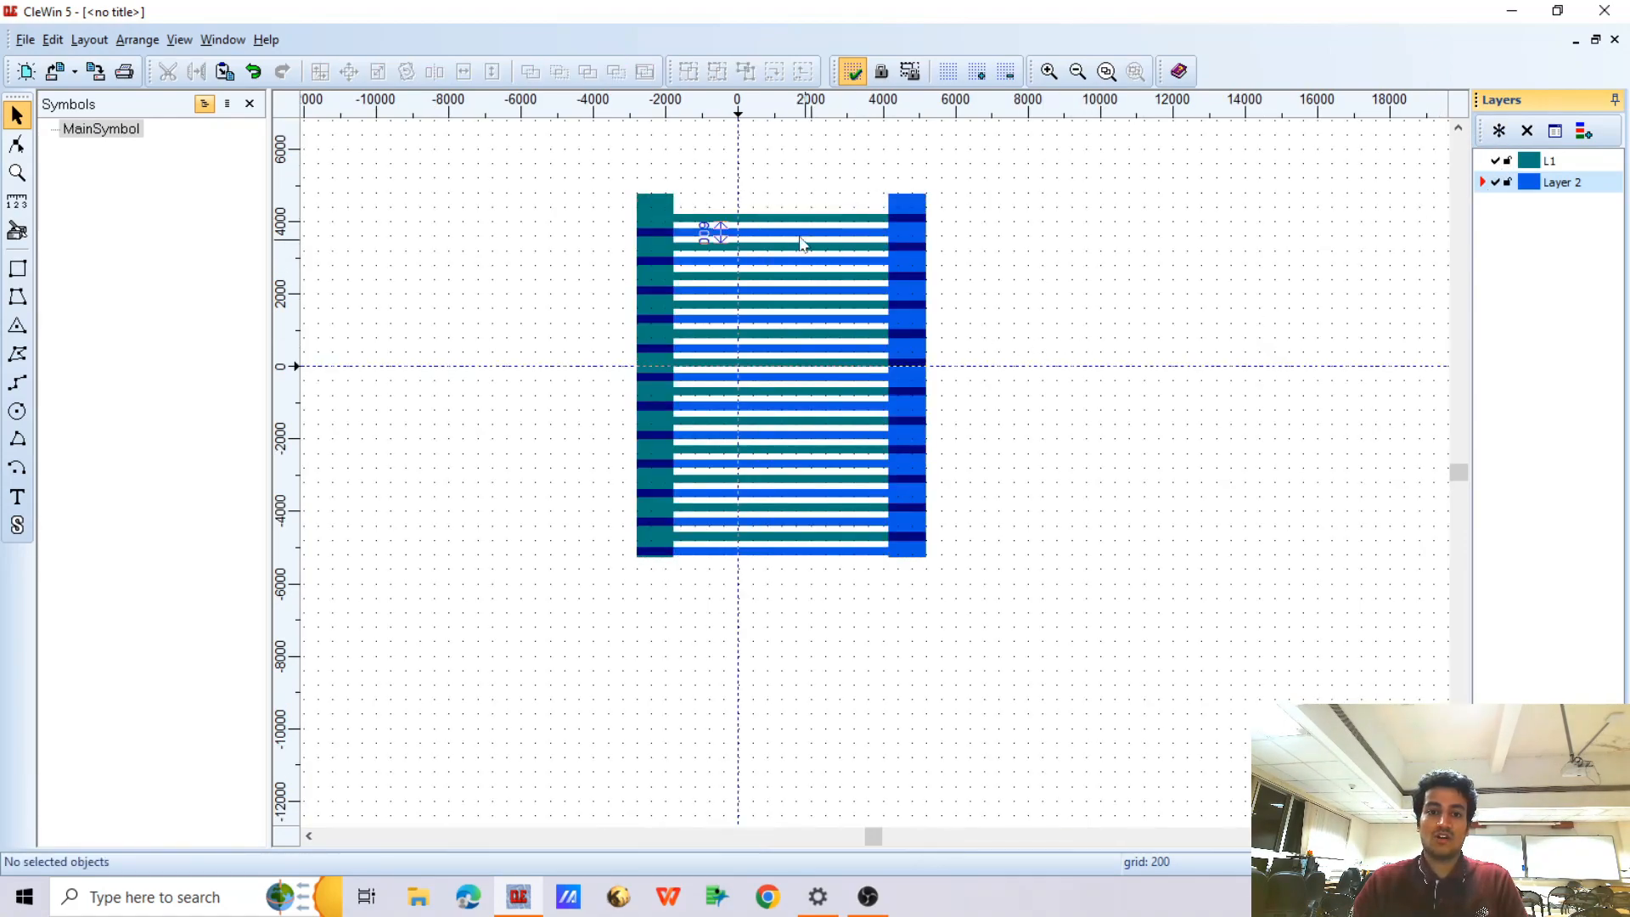
click(659, 197)
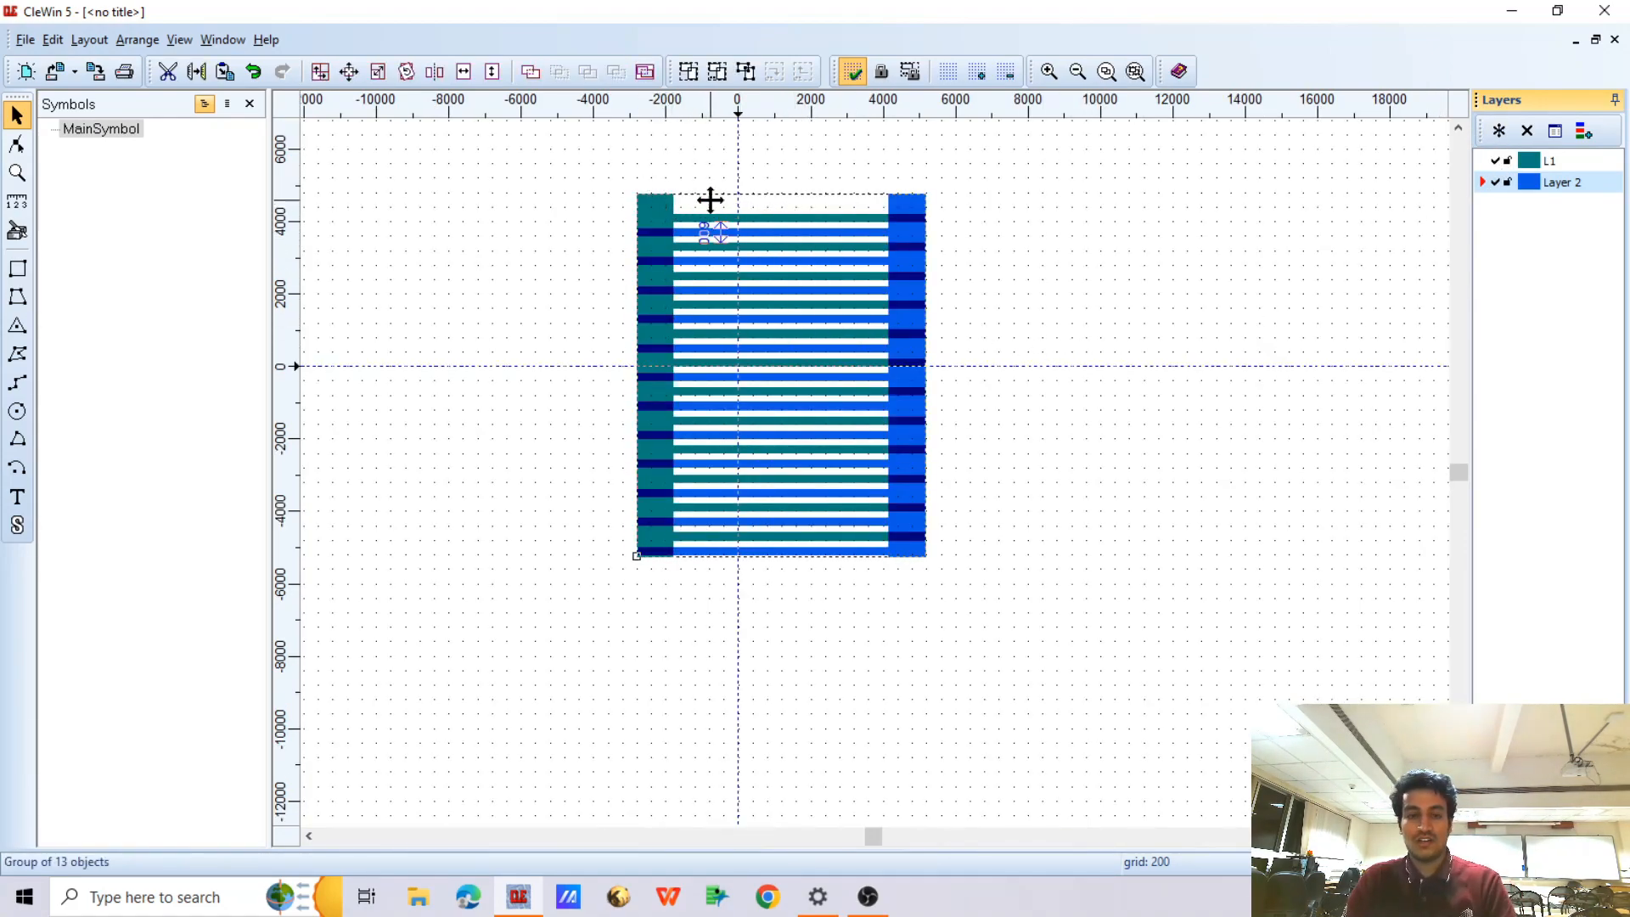
key(Left)
key(Left)
key(Left)
key(Left)
scroll(640, 229, up, 2)
key(Left)
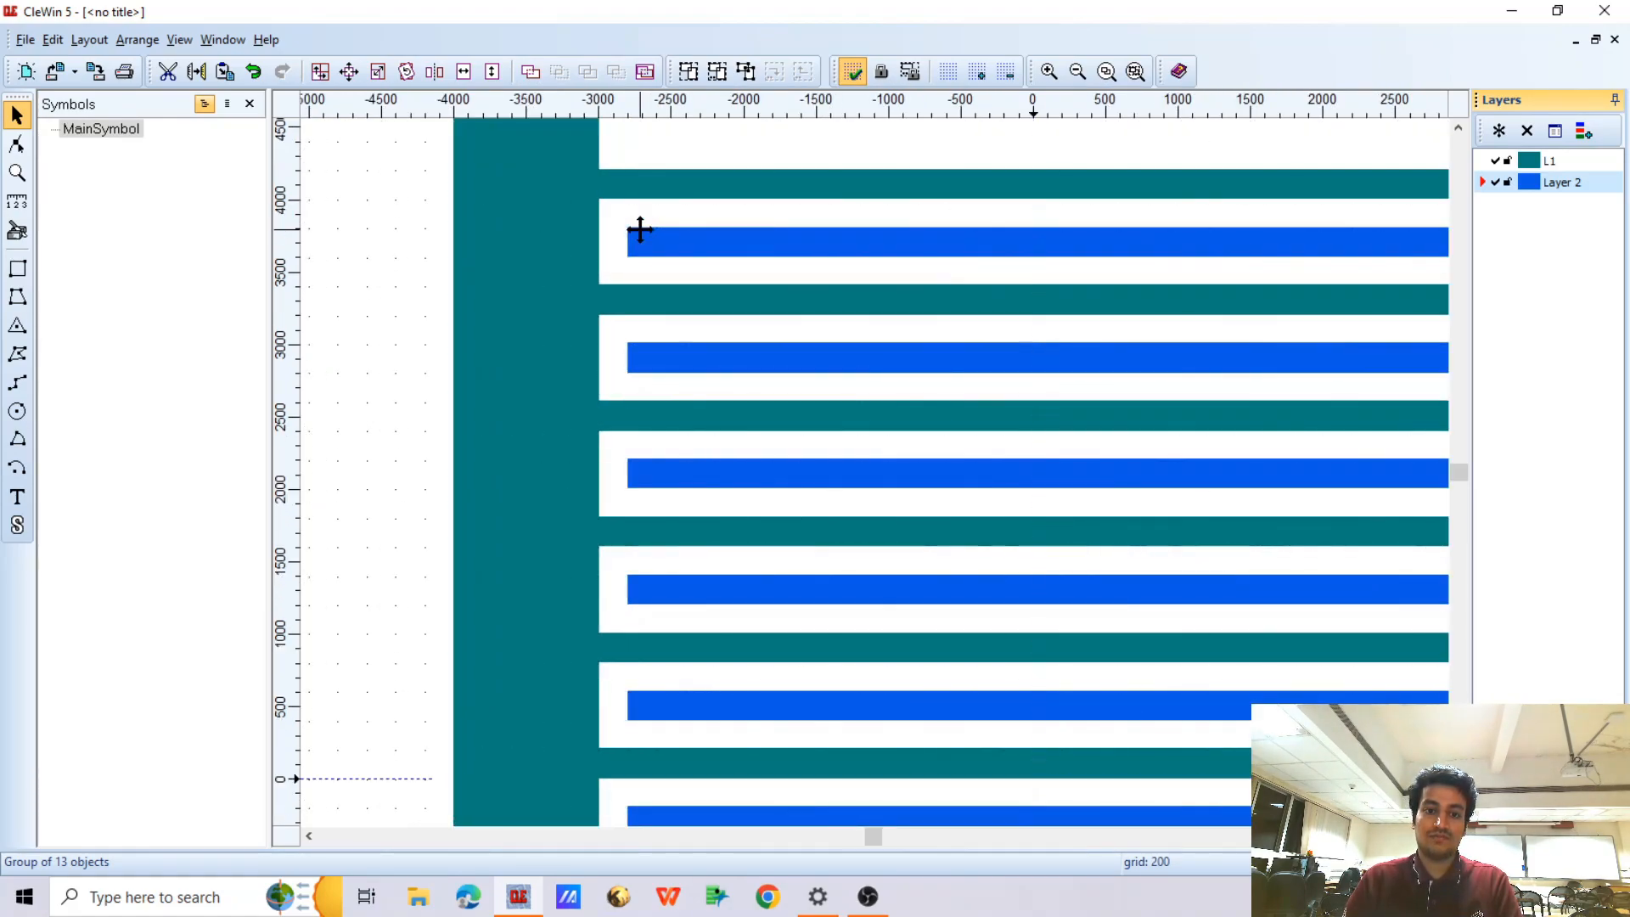
scroll(630, 255, down, 1)
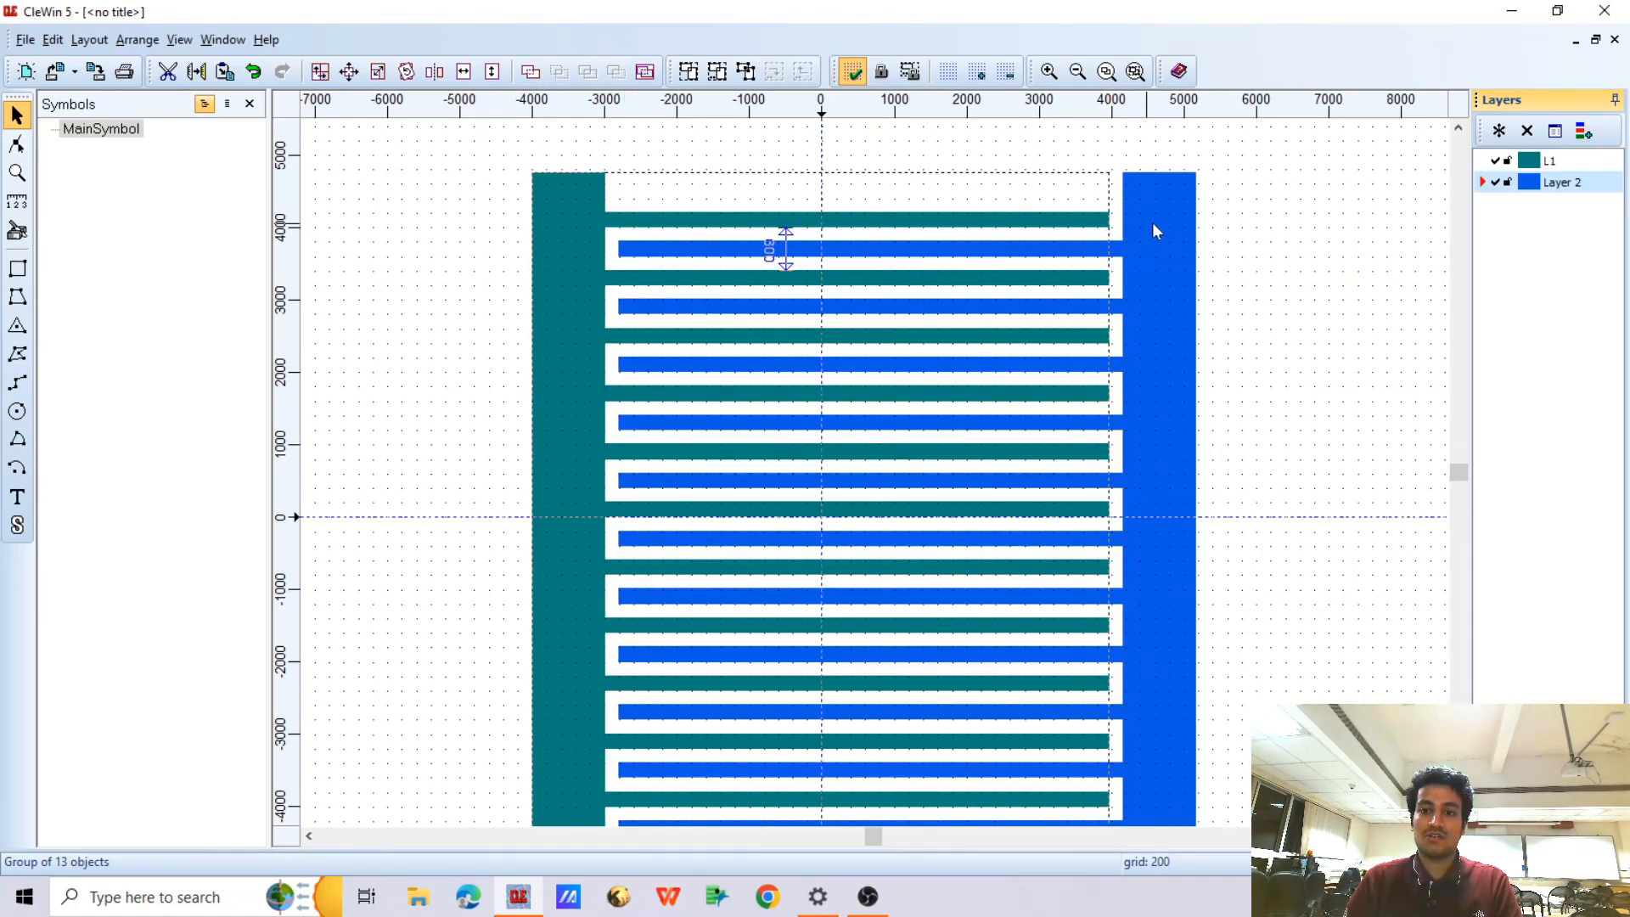
Move the green comb another 200 left, widening the gap between finger tips and opposite contact bars to 400
scroll(1149, 229, up, 1)
scroll(1044, 257, down, 1)
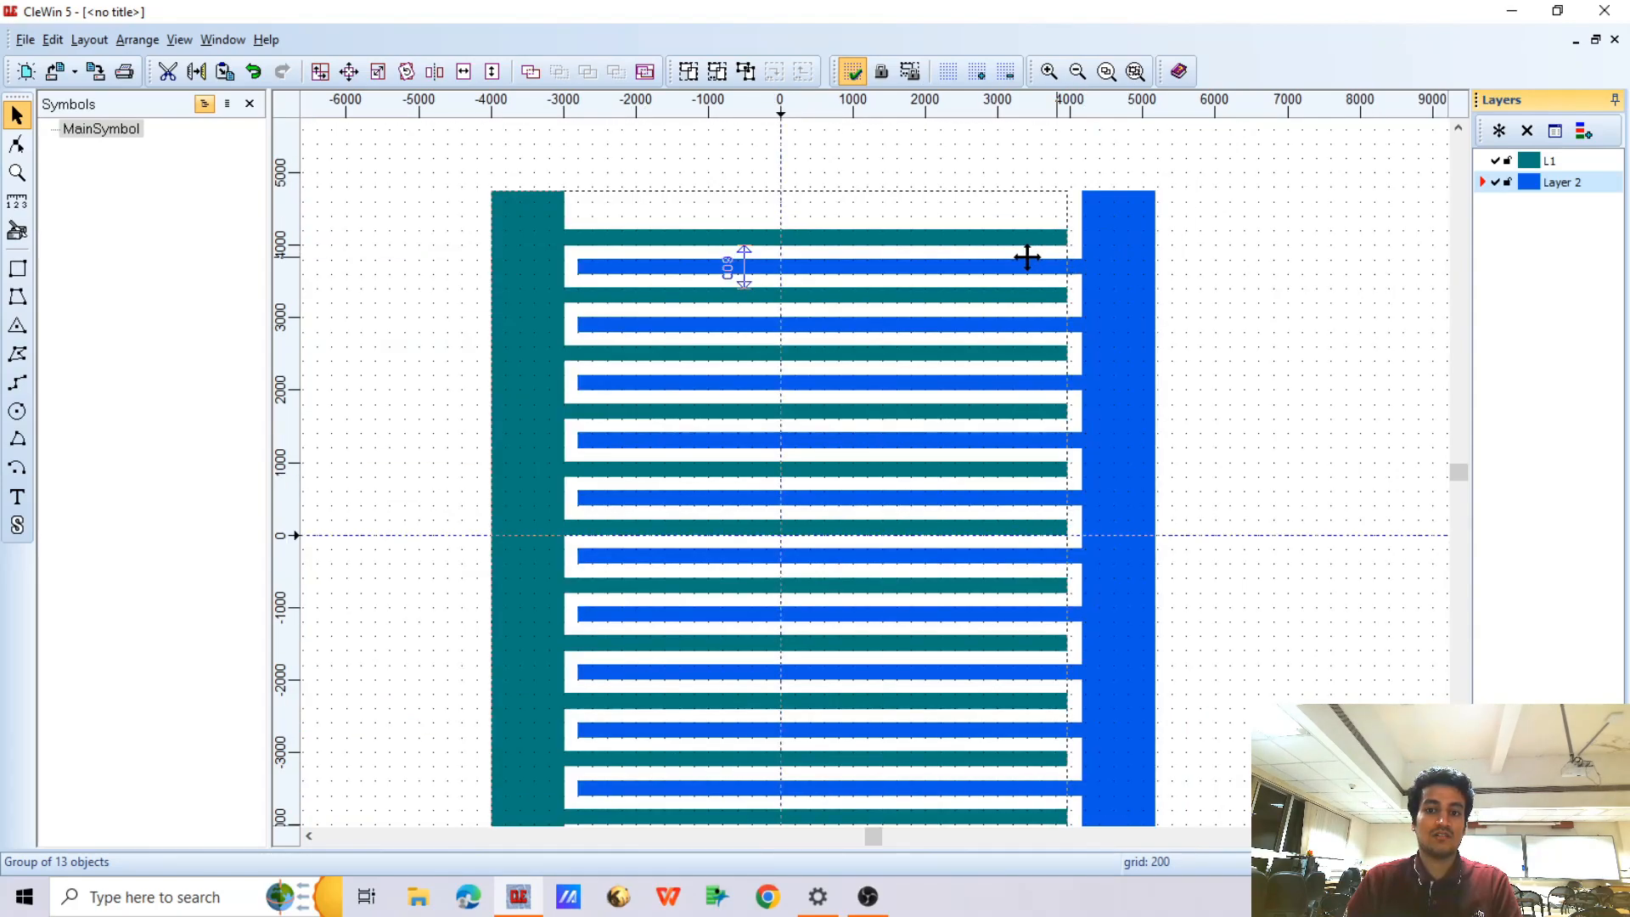
key(Left)
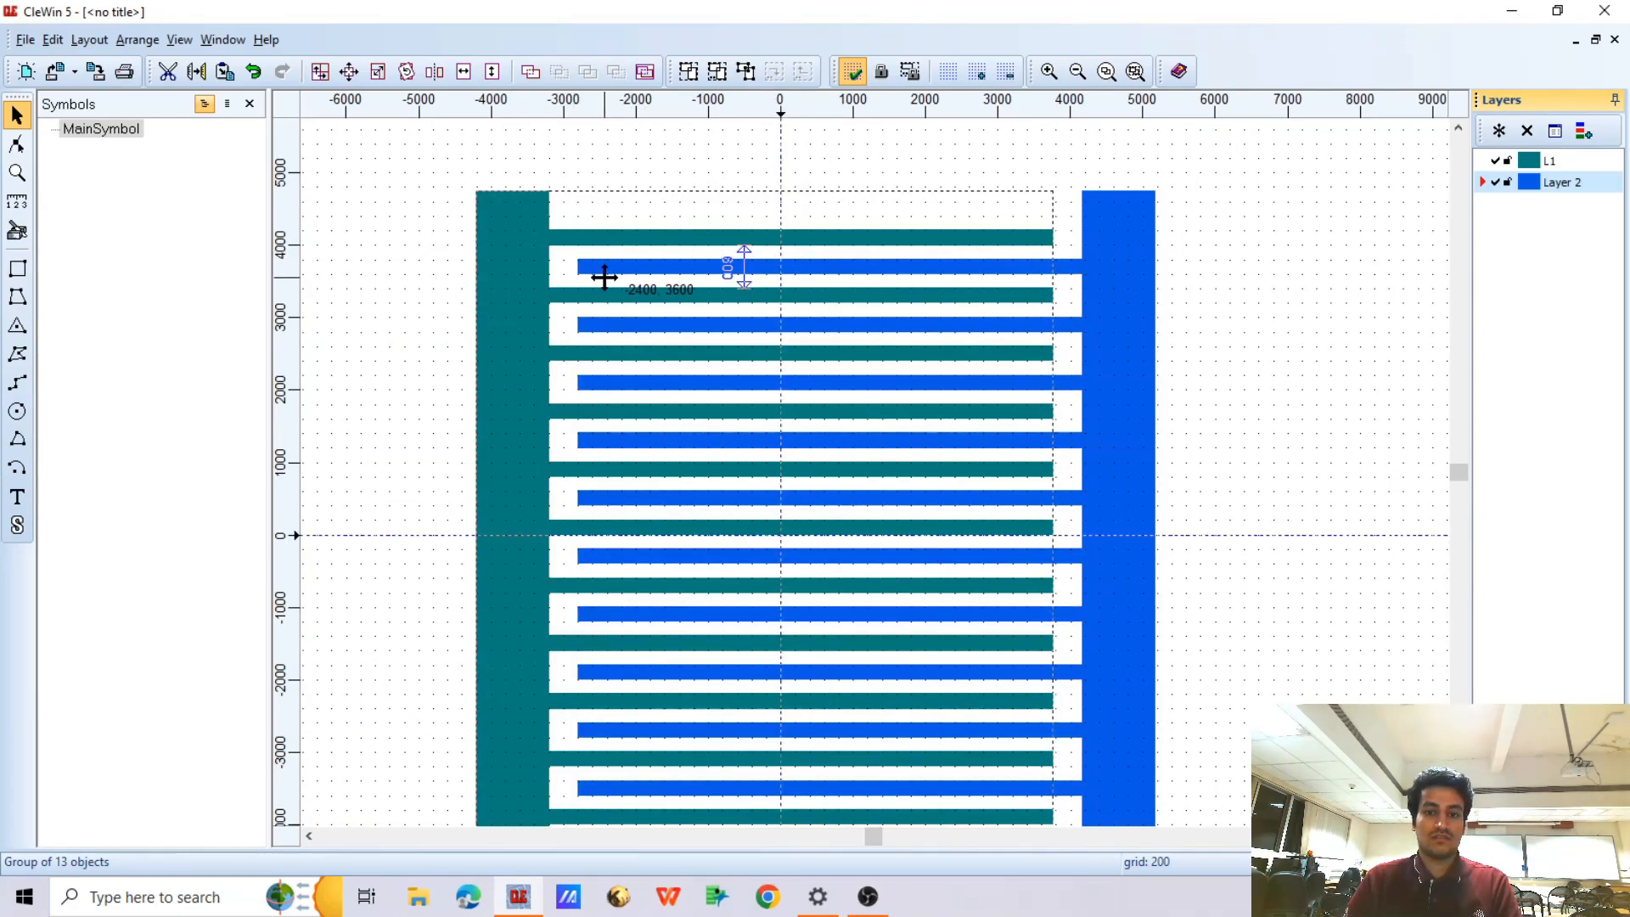
scroll(812, 306, down, 1)
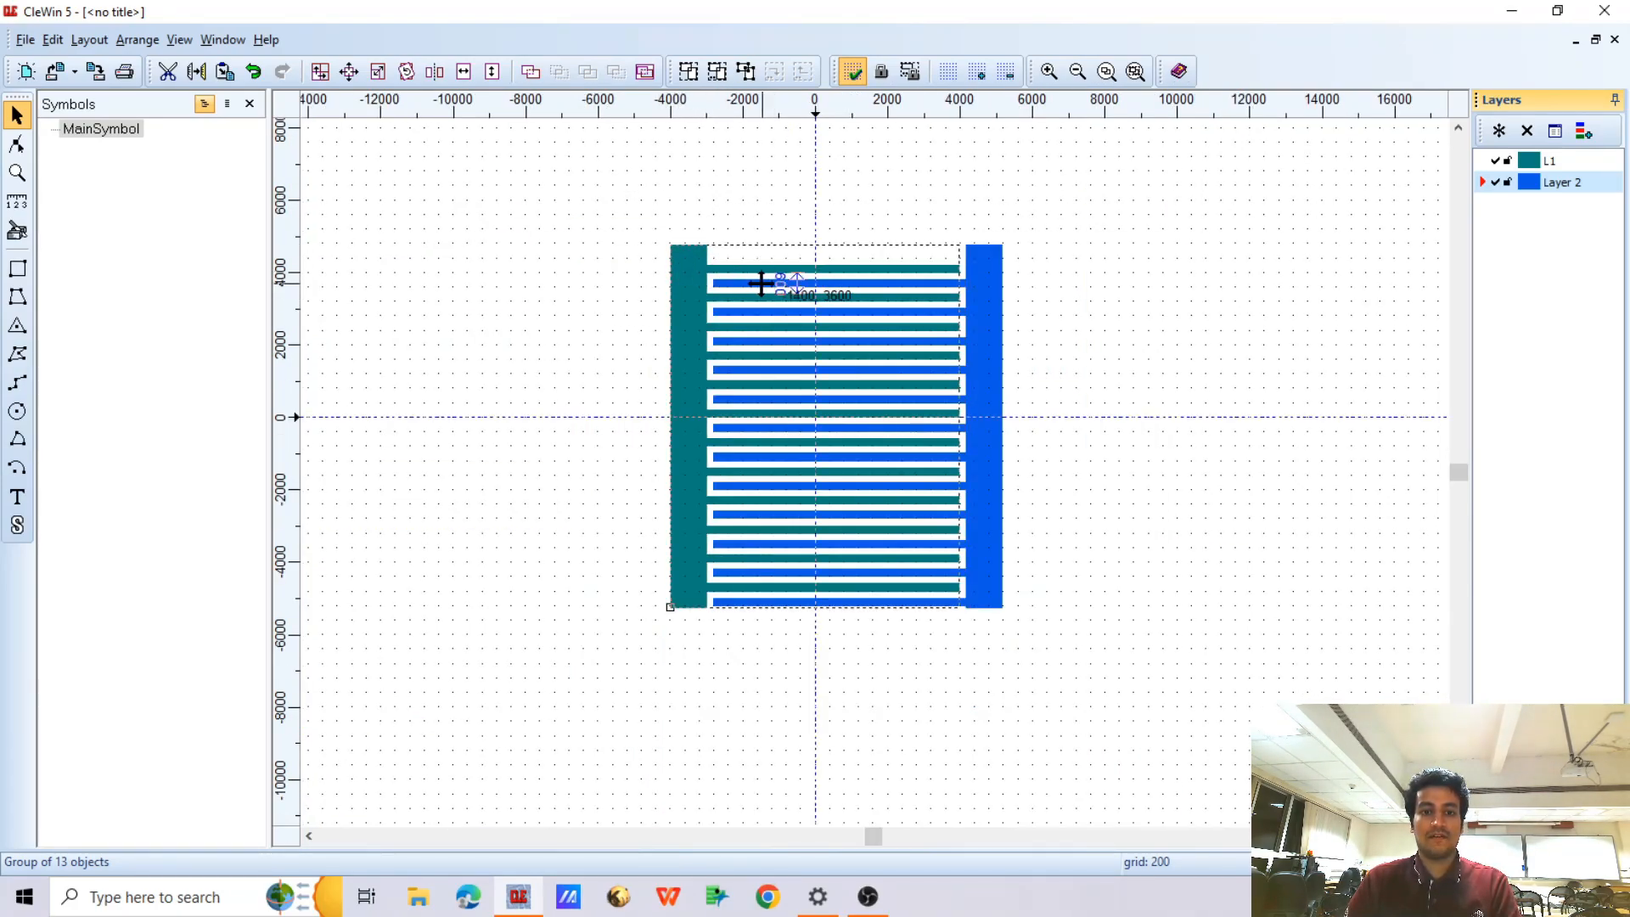
scroll(764, 285, up, 2)
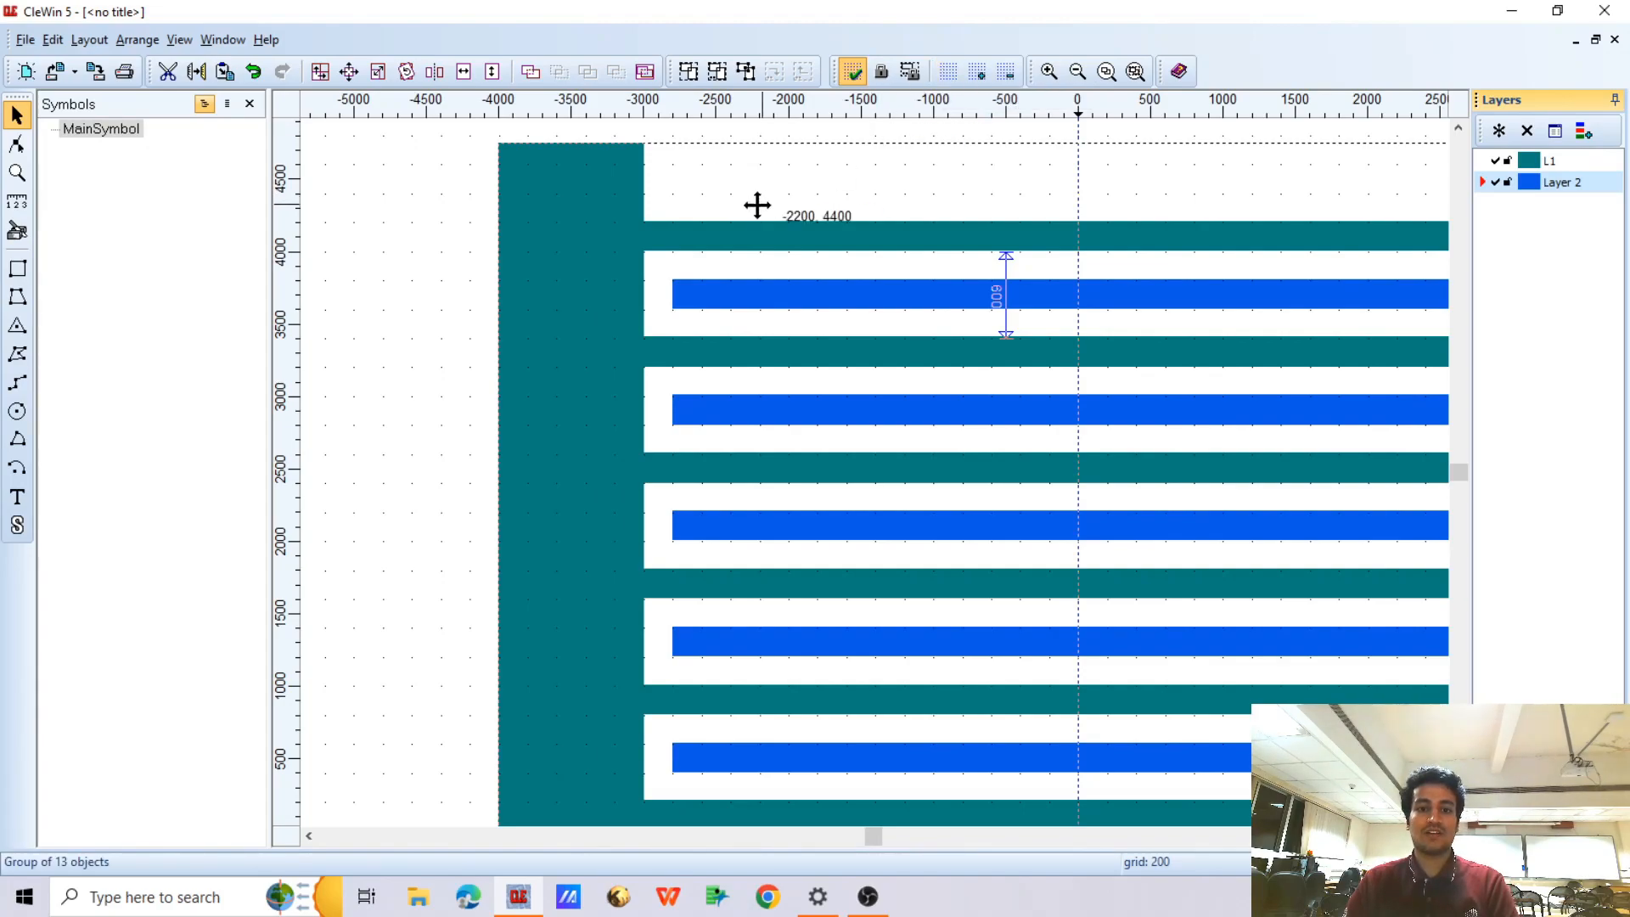
scroll(768, 203, down, 2)
scroll(945, 270, up, 1)
scroll(945, 259, down, 1)
key(Left)
key(Left)
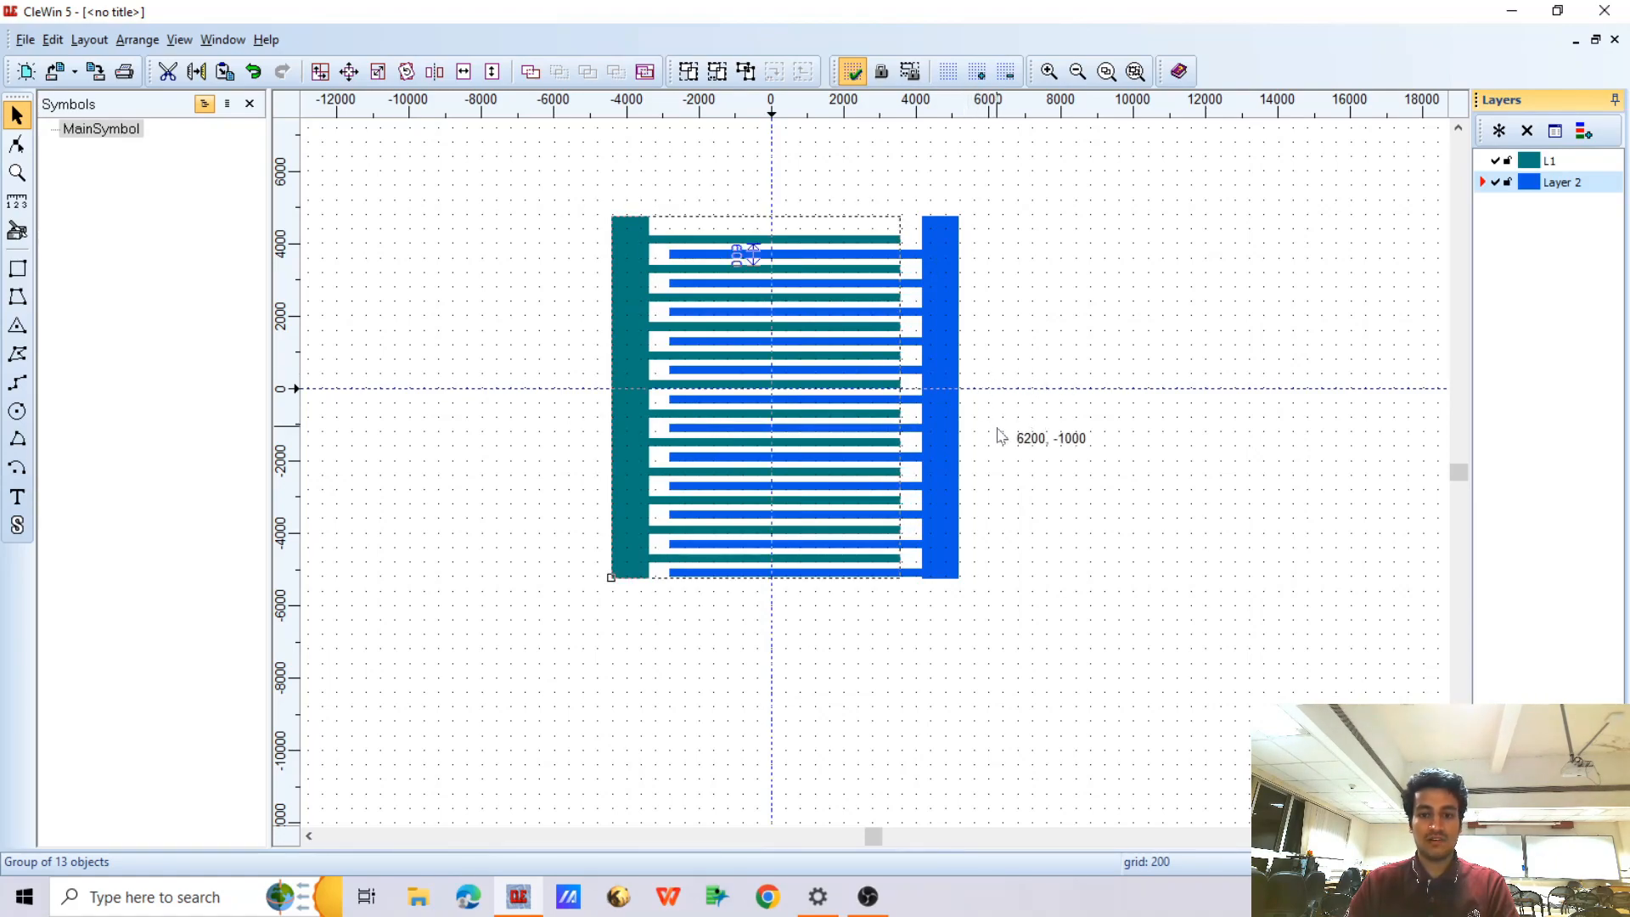
key(Right)
click(1015, 481)
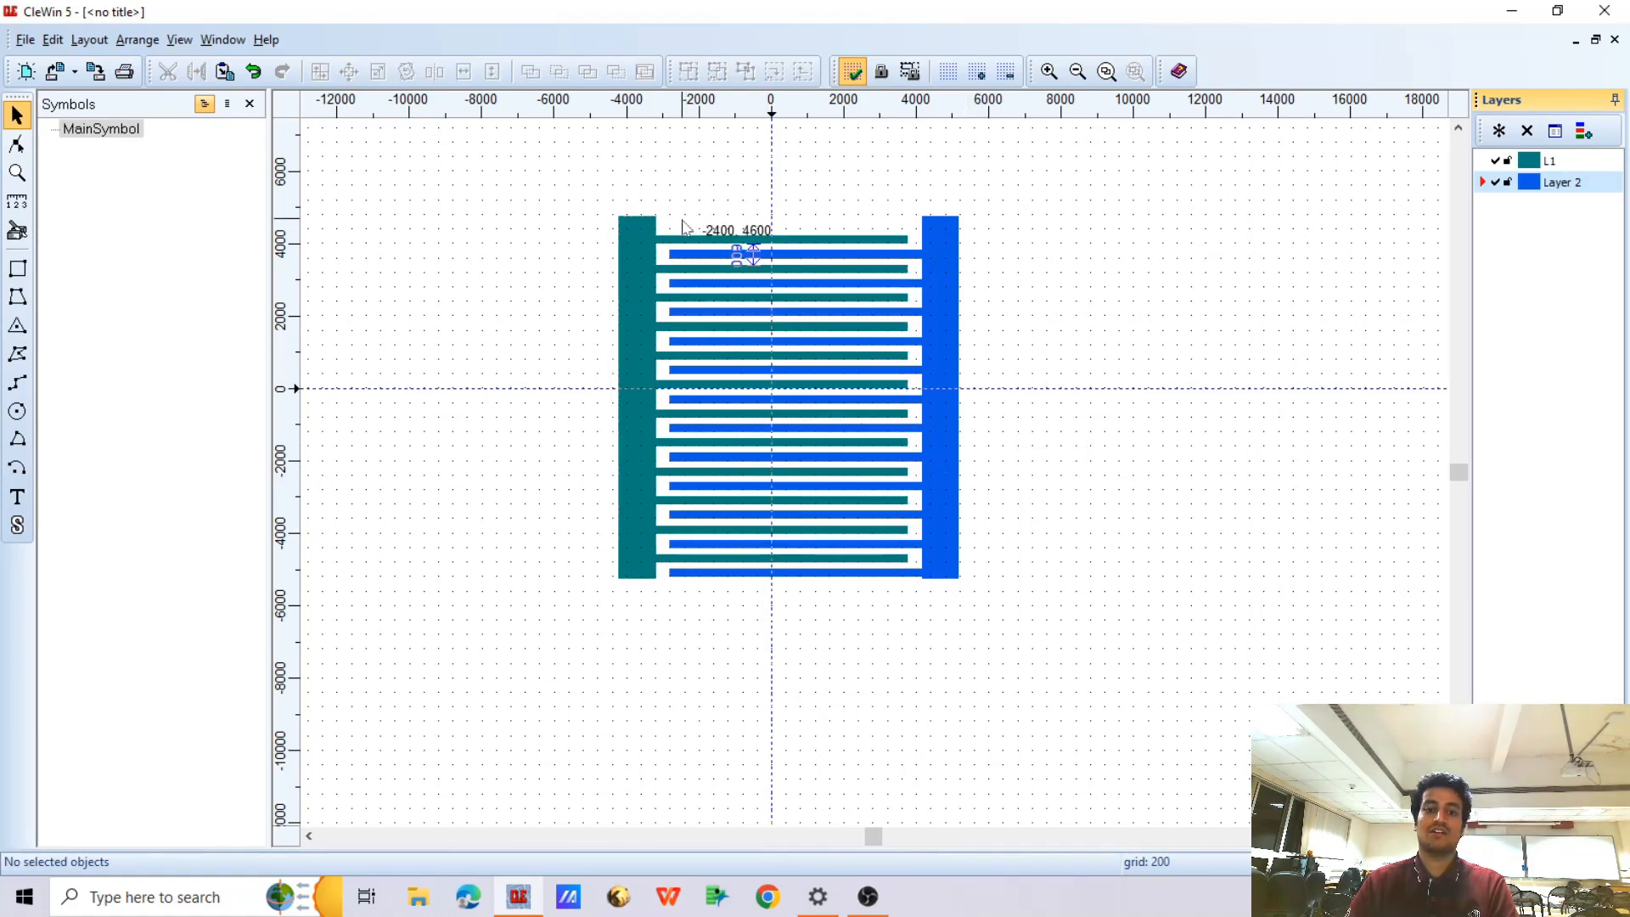
scroll(705, 259, down, 1)
scroll(628, 246, up, 1)
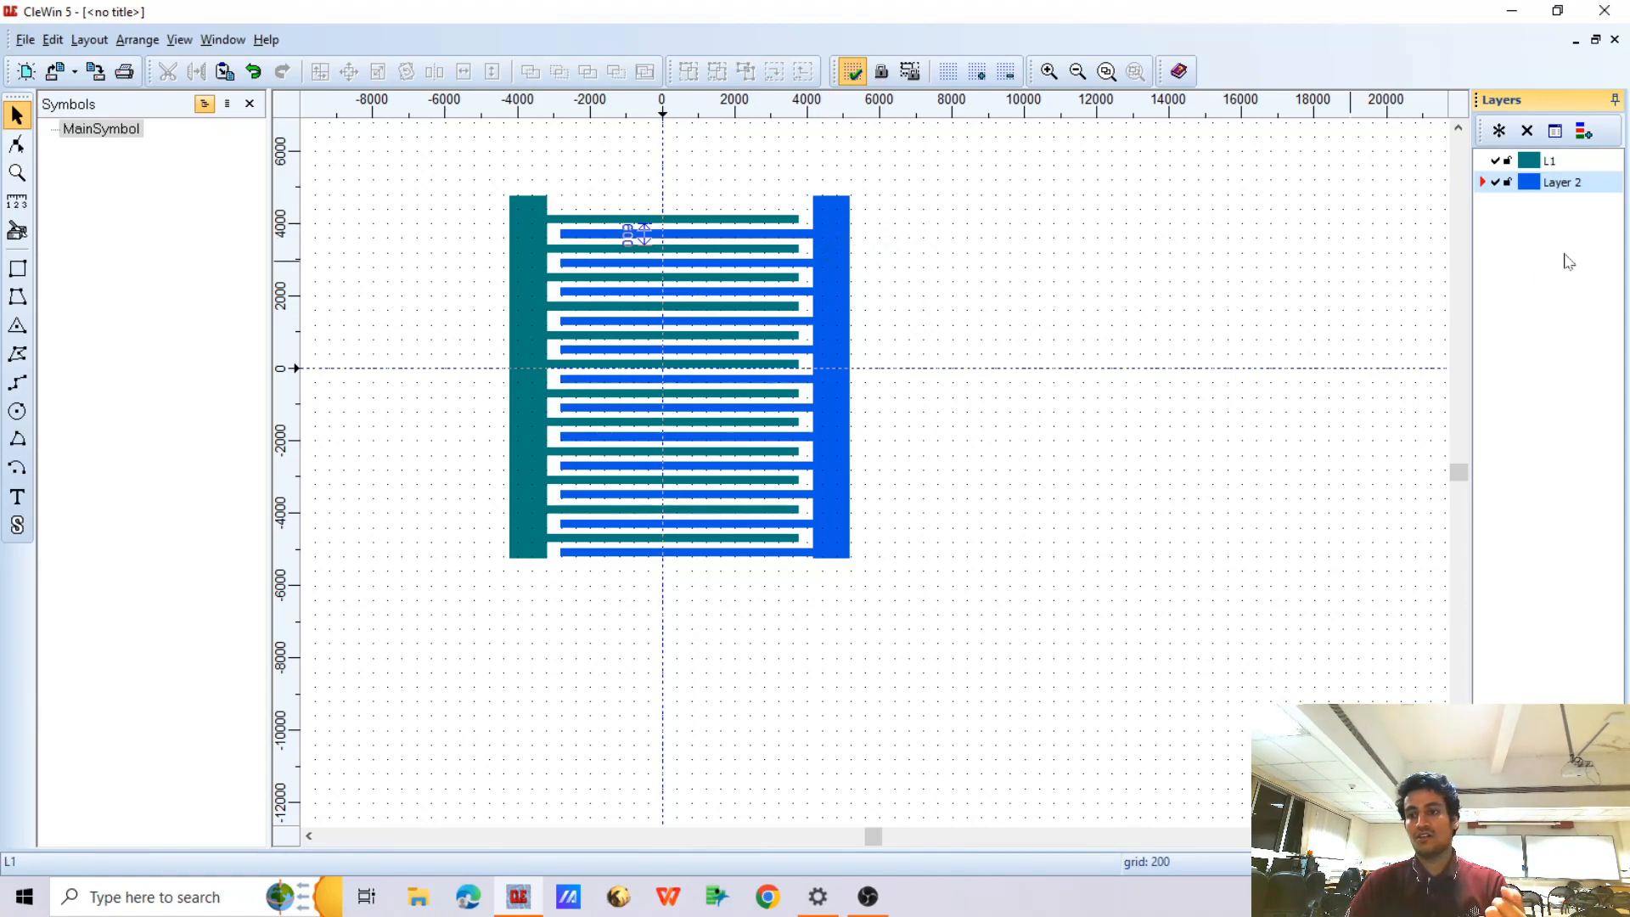
Hide layer L1 and change the layer of the blue contact bar and all blue fingers to L1
click(1495, 161)
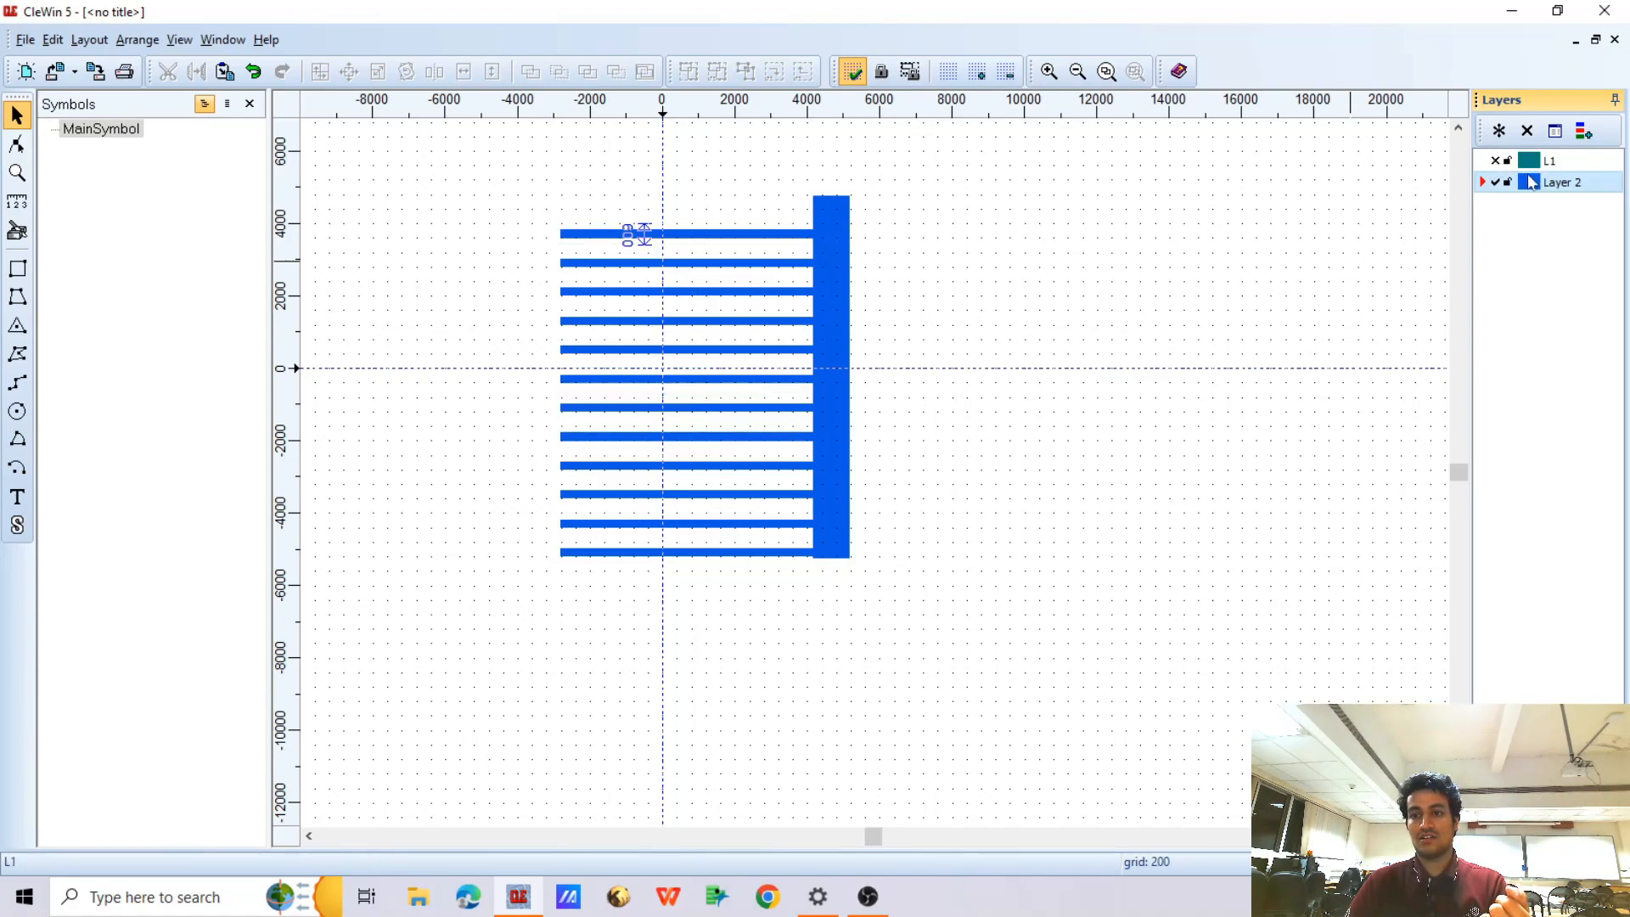
drag(518, 167, 971, 630)
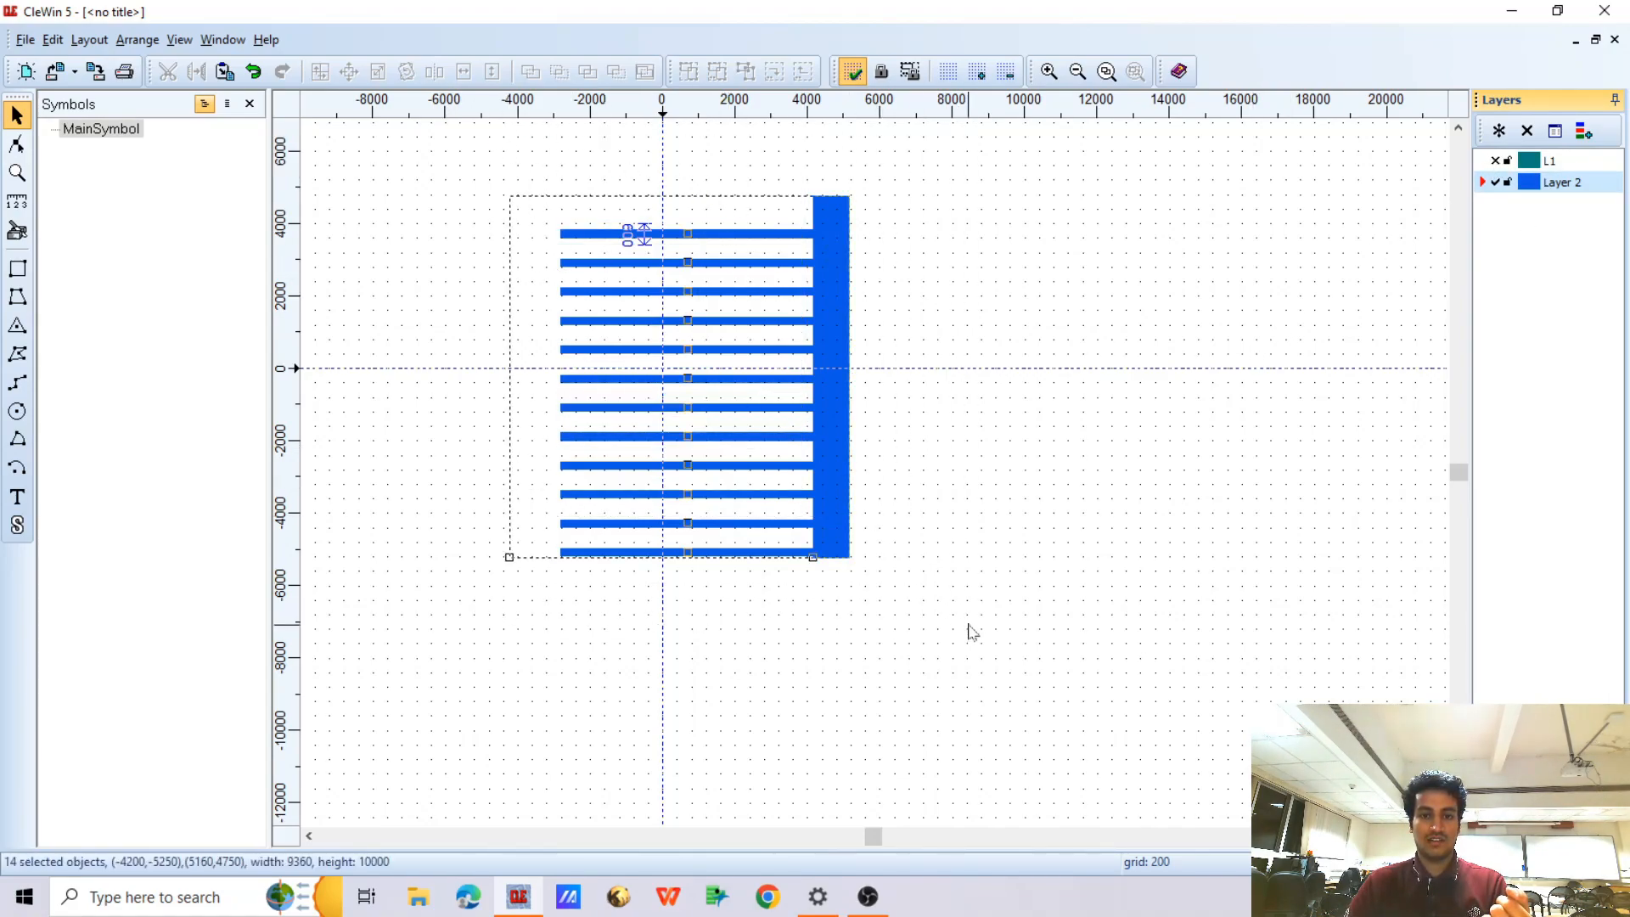
right_click(681, 247)
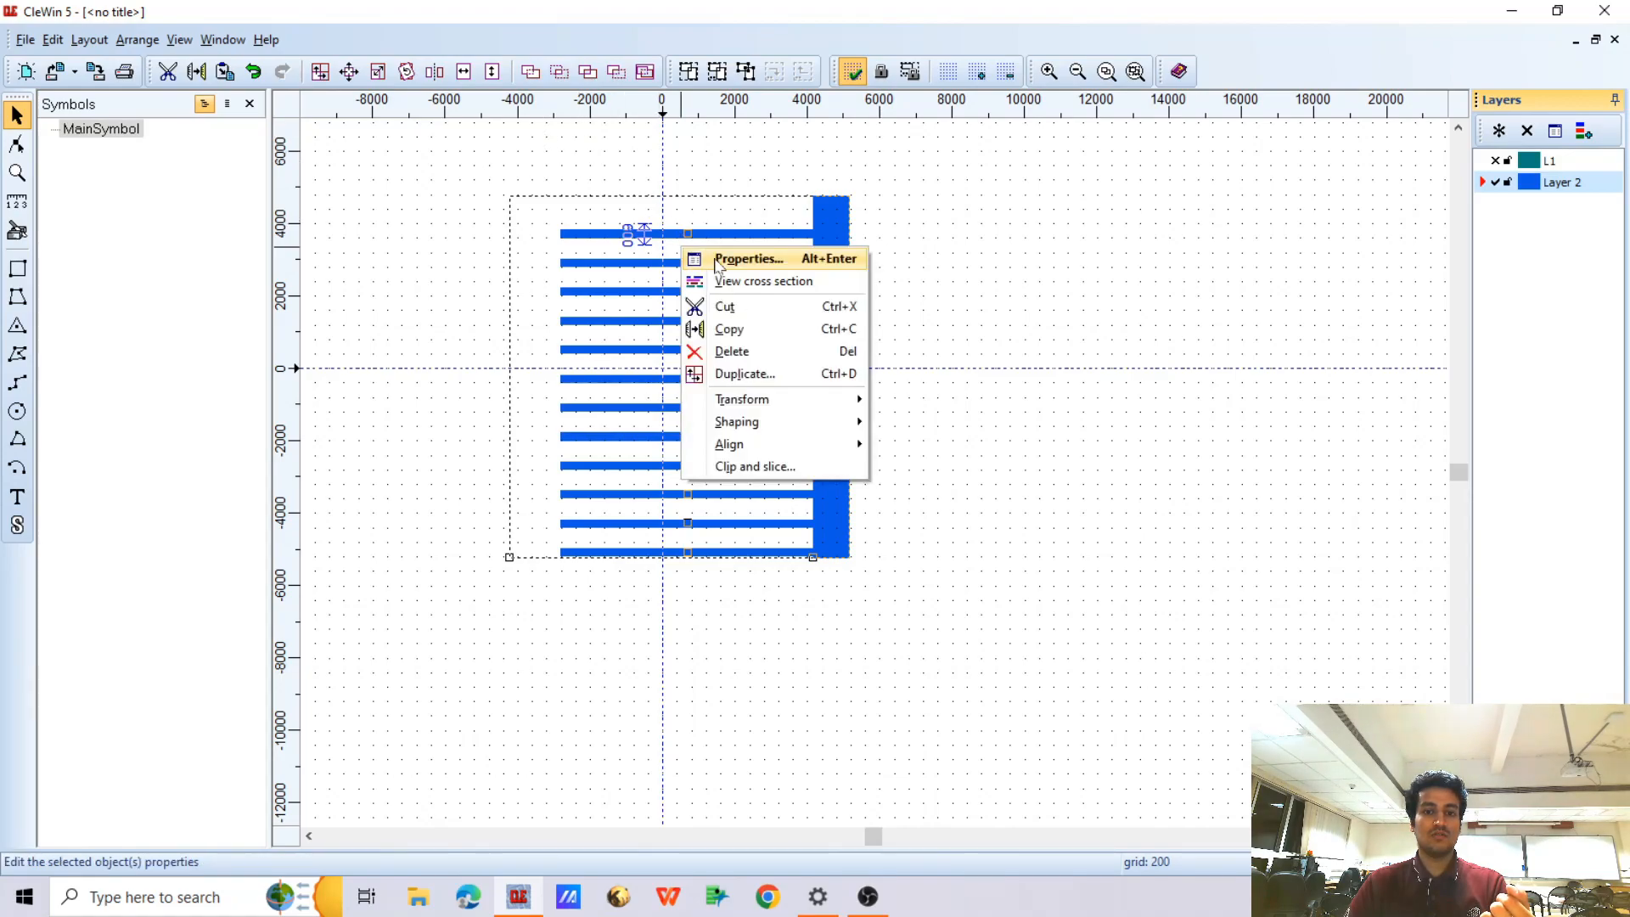
click(828, 357)
click(787, 425)
click(779, 440)
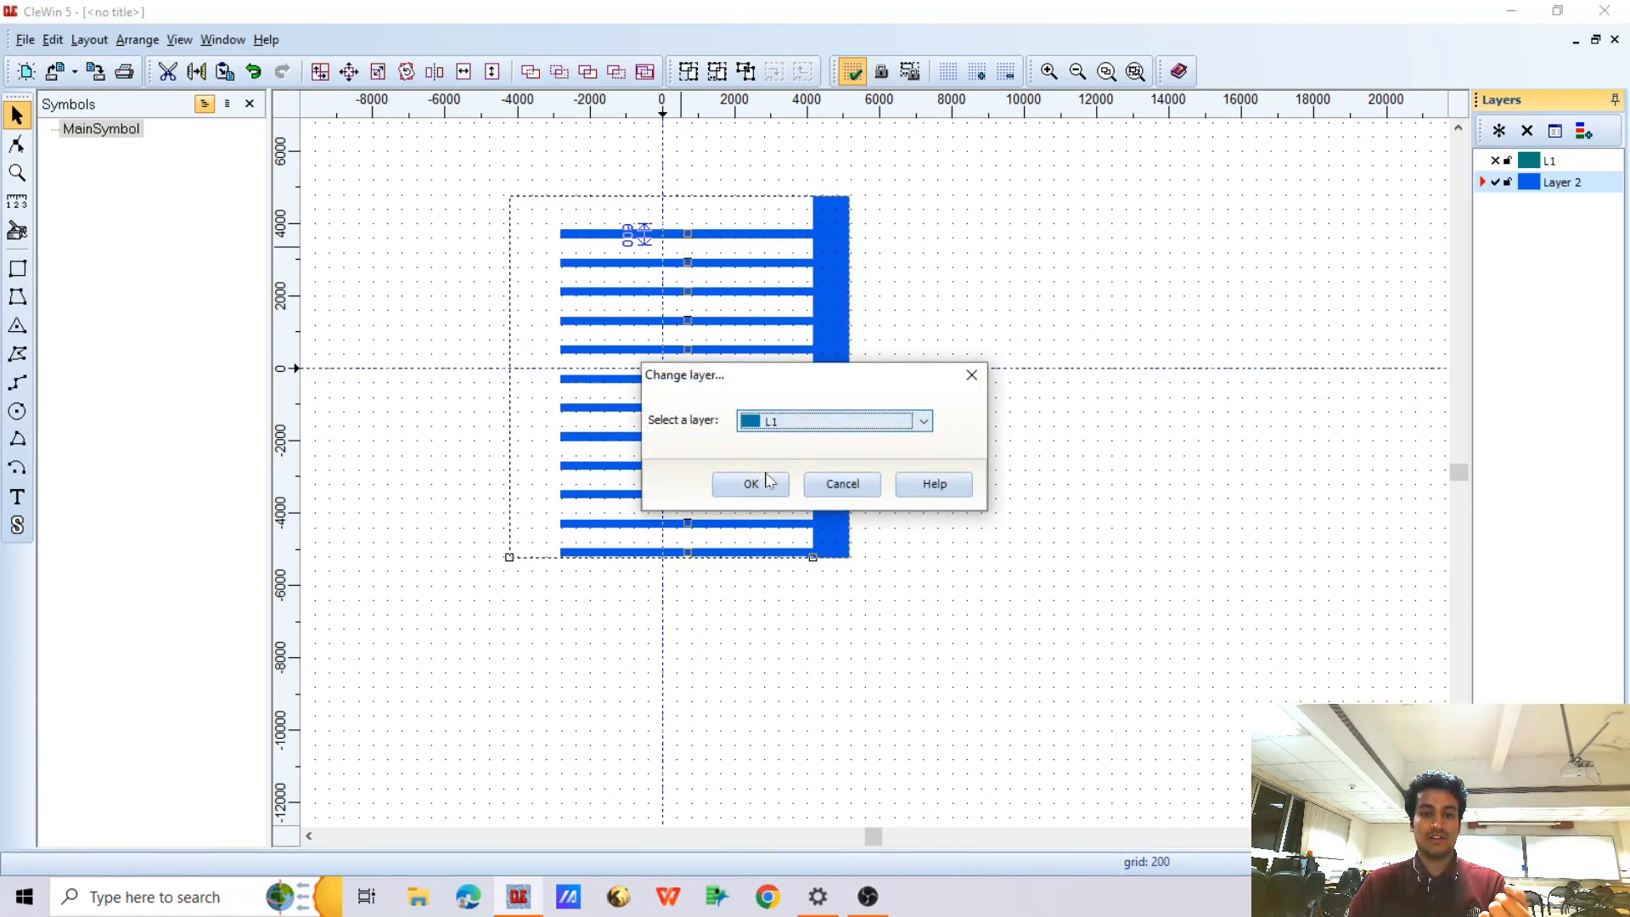
click(764, 480)
click(698, 371)
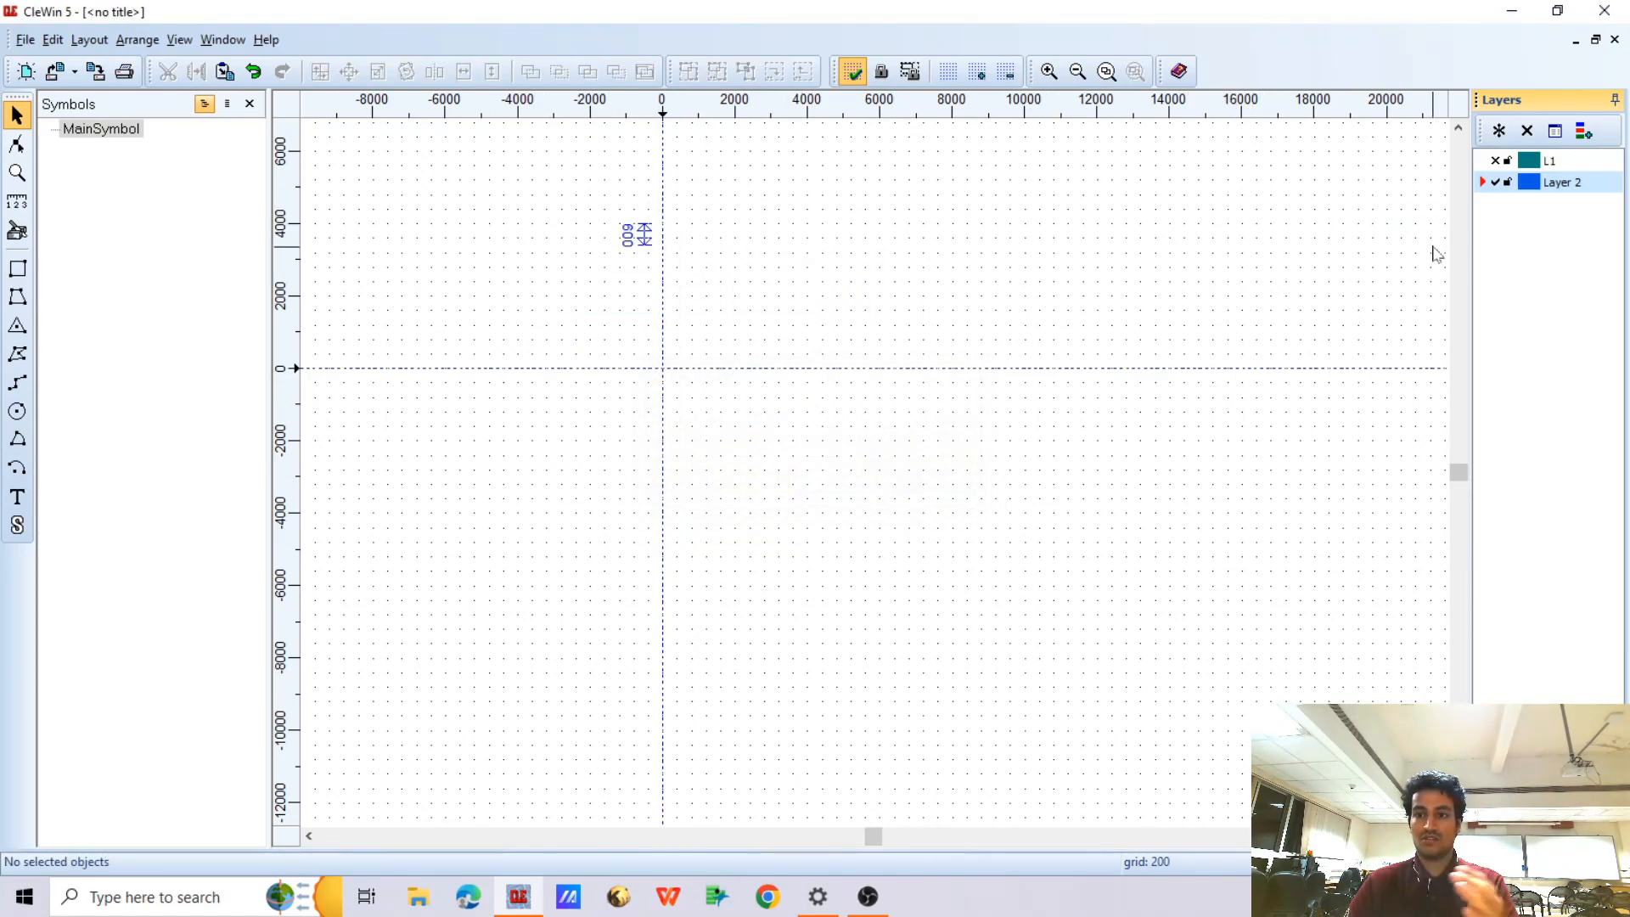
Show layer L1 and hide Layer 2
click(1496, 161)
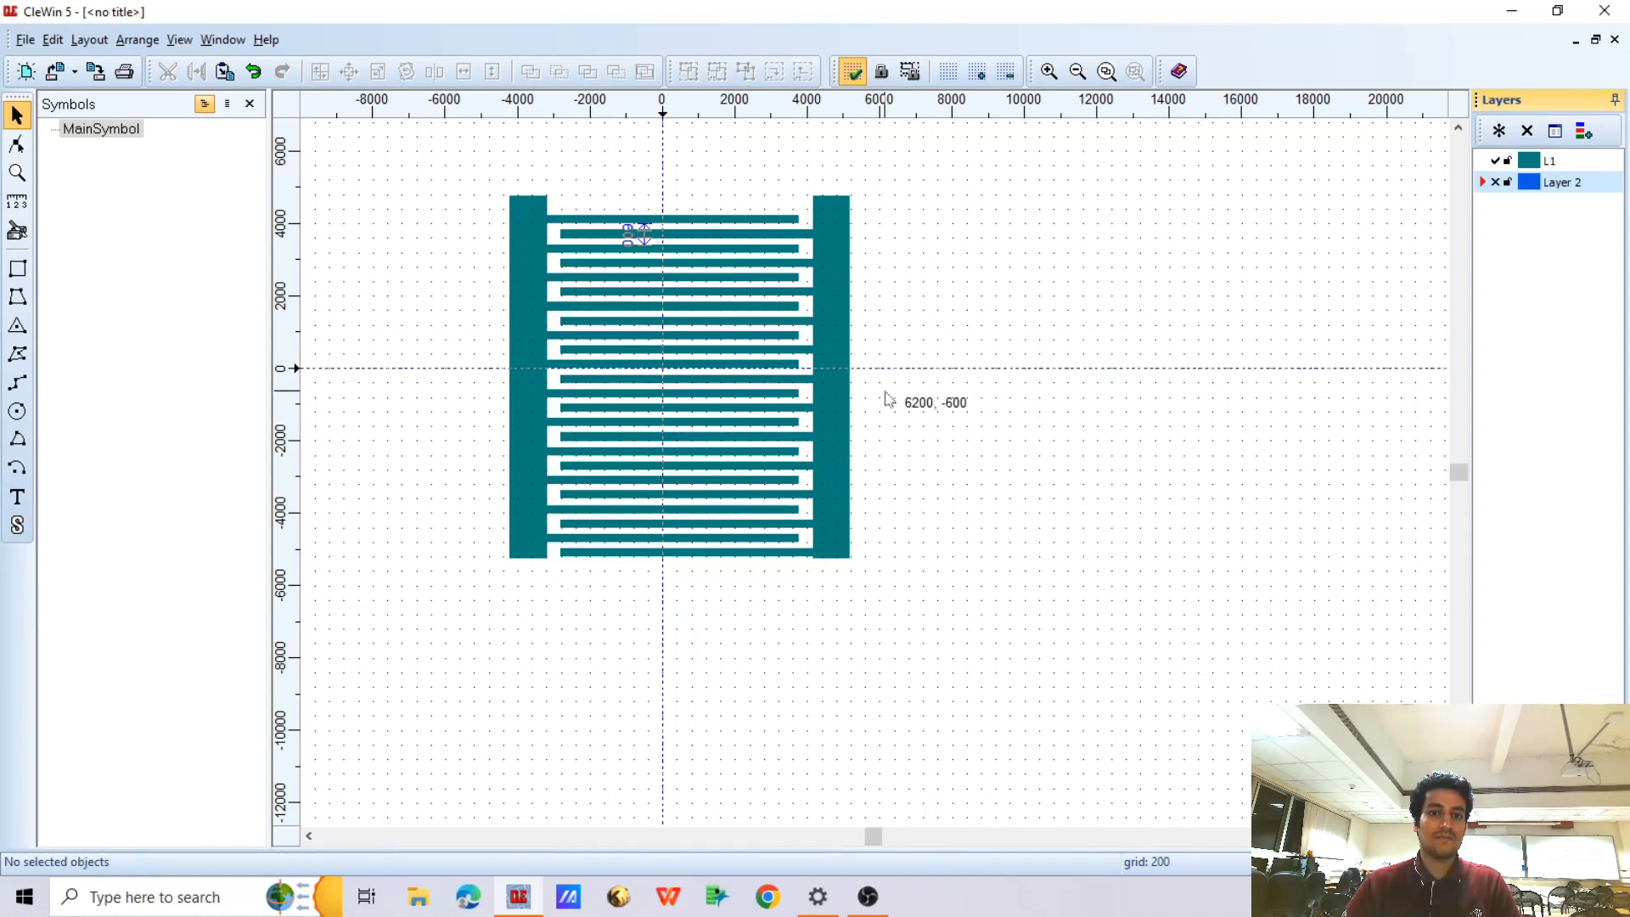
scroll(884, 397, down, 1)
scroll(763, 405, up, 1)
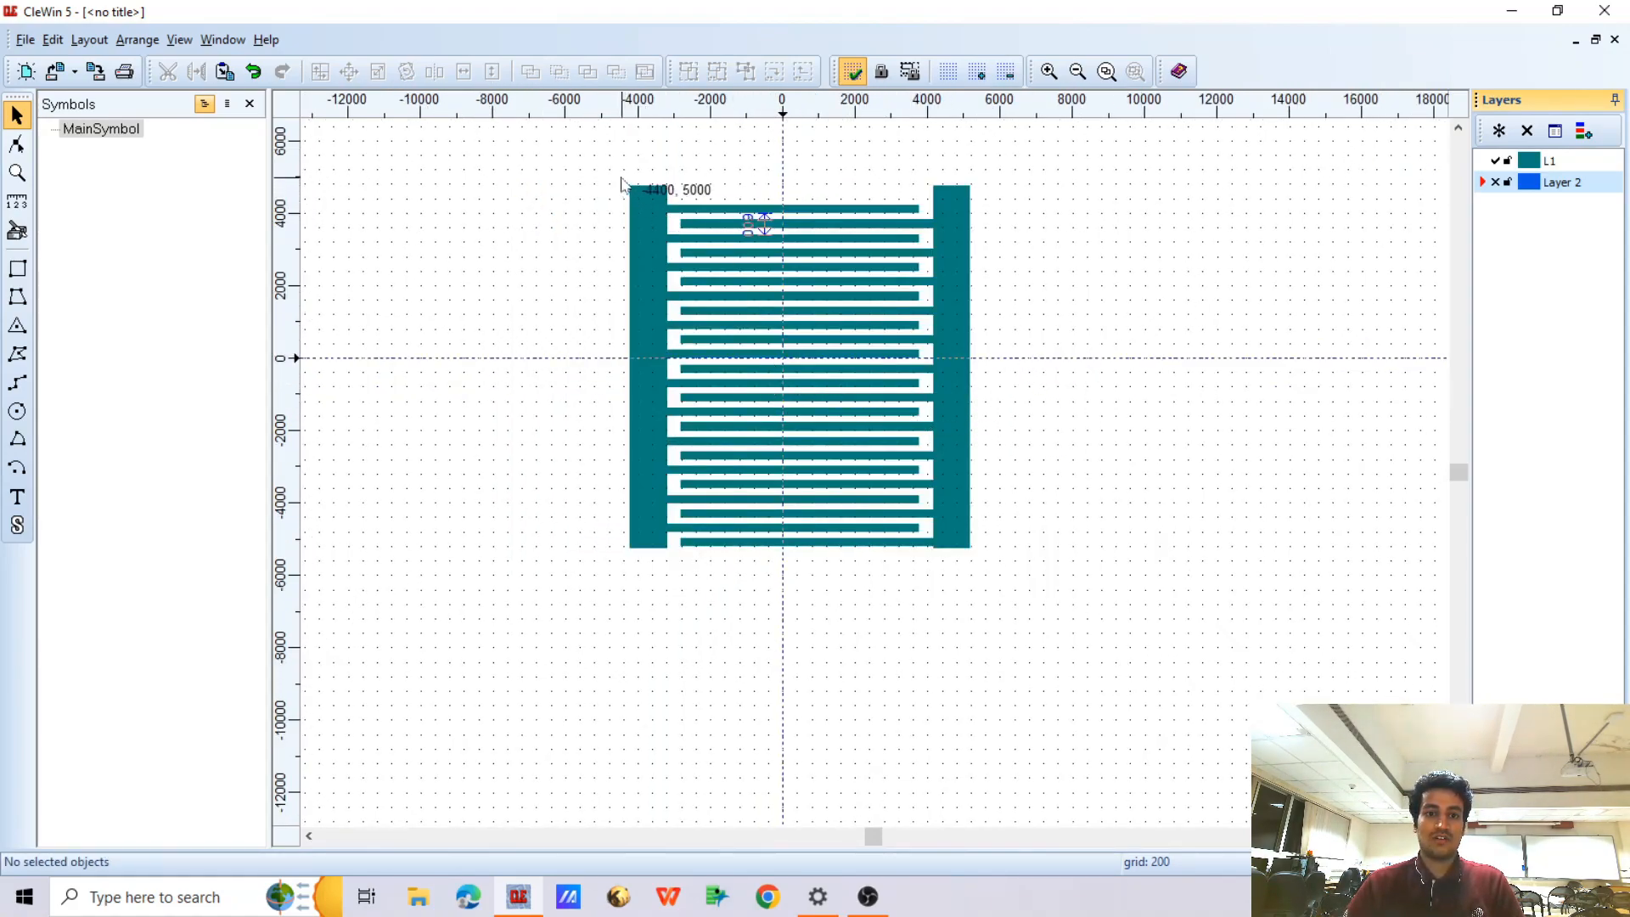
Select both combs of the electrode pattern and centre them on the drawing origin
drag(585, 155, 1095, 608)
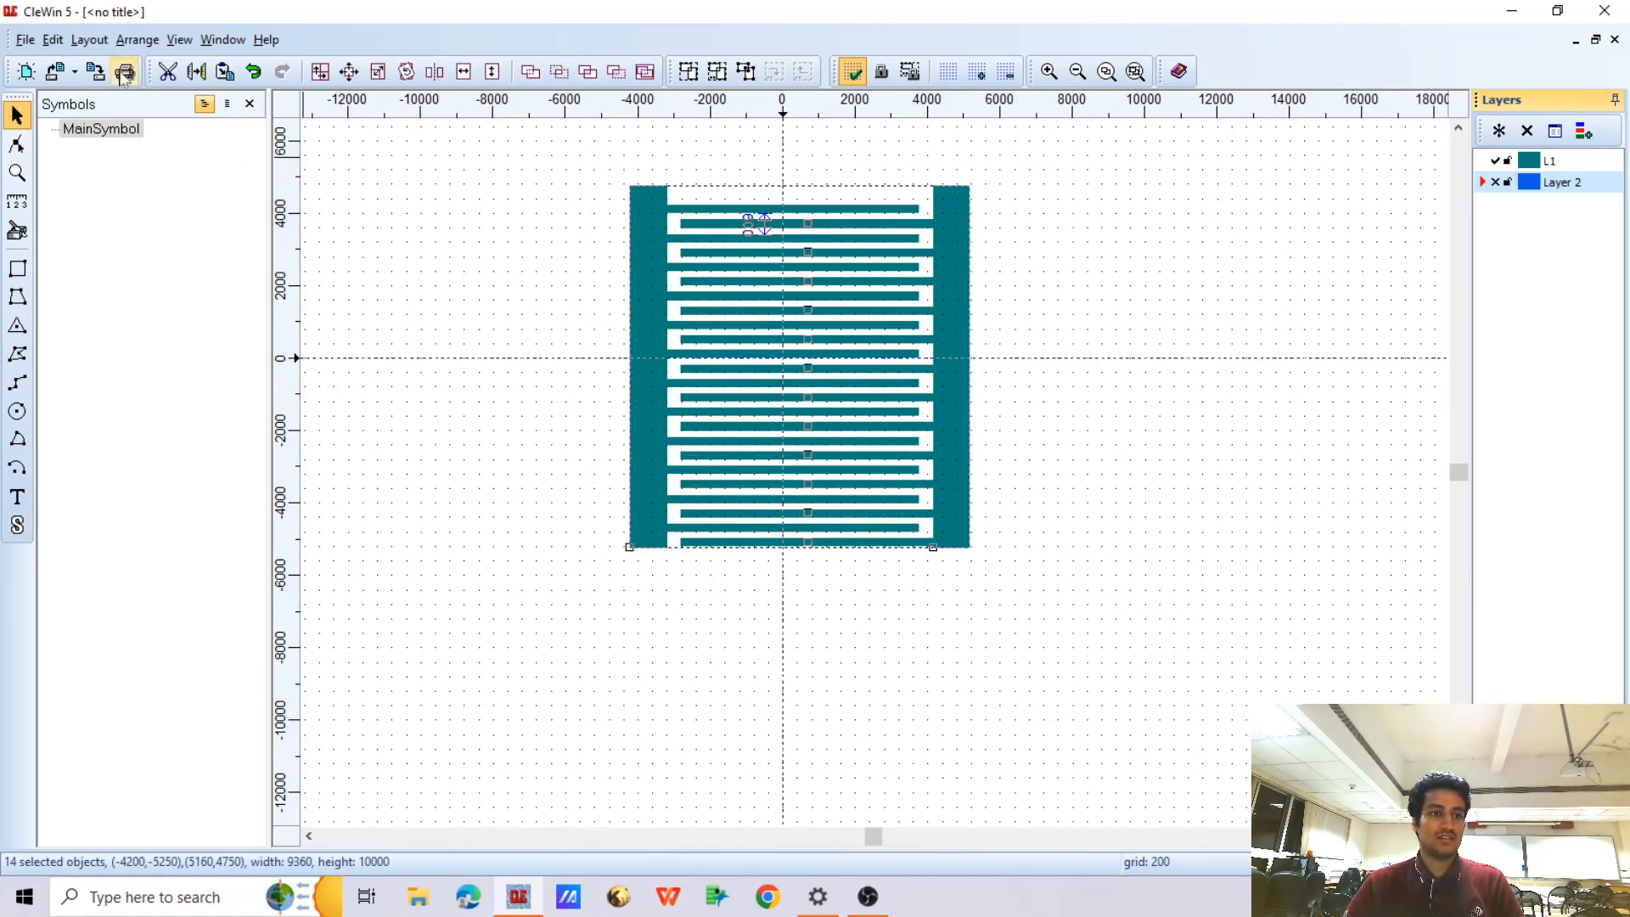
click(89, 39)
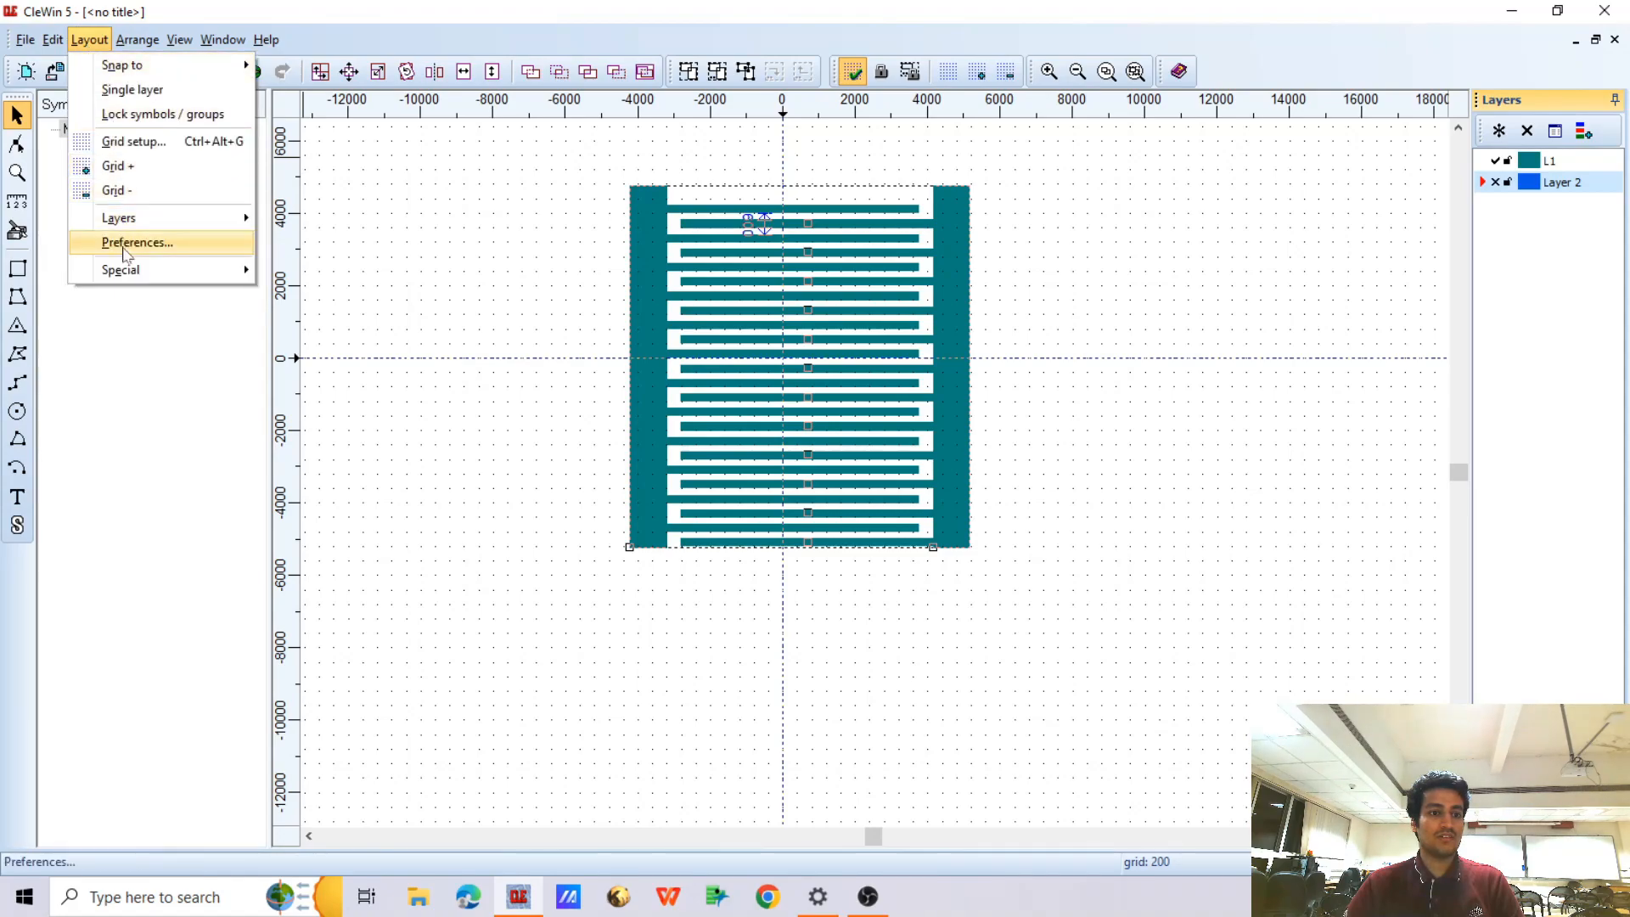
mouse_move(169, 269)
click(325, 267)
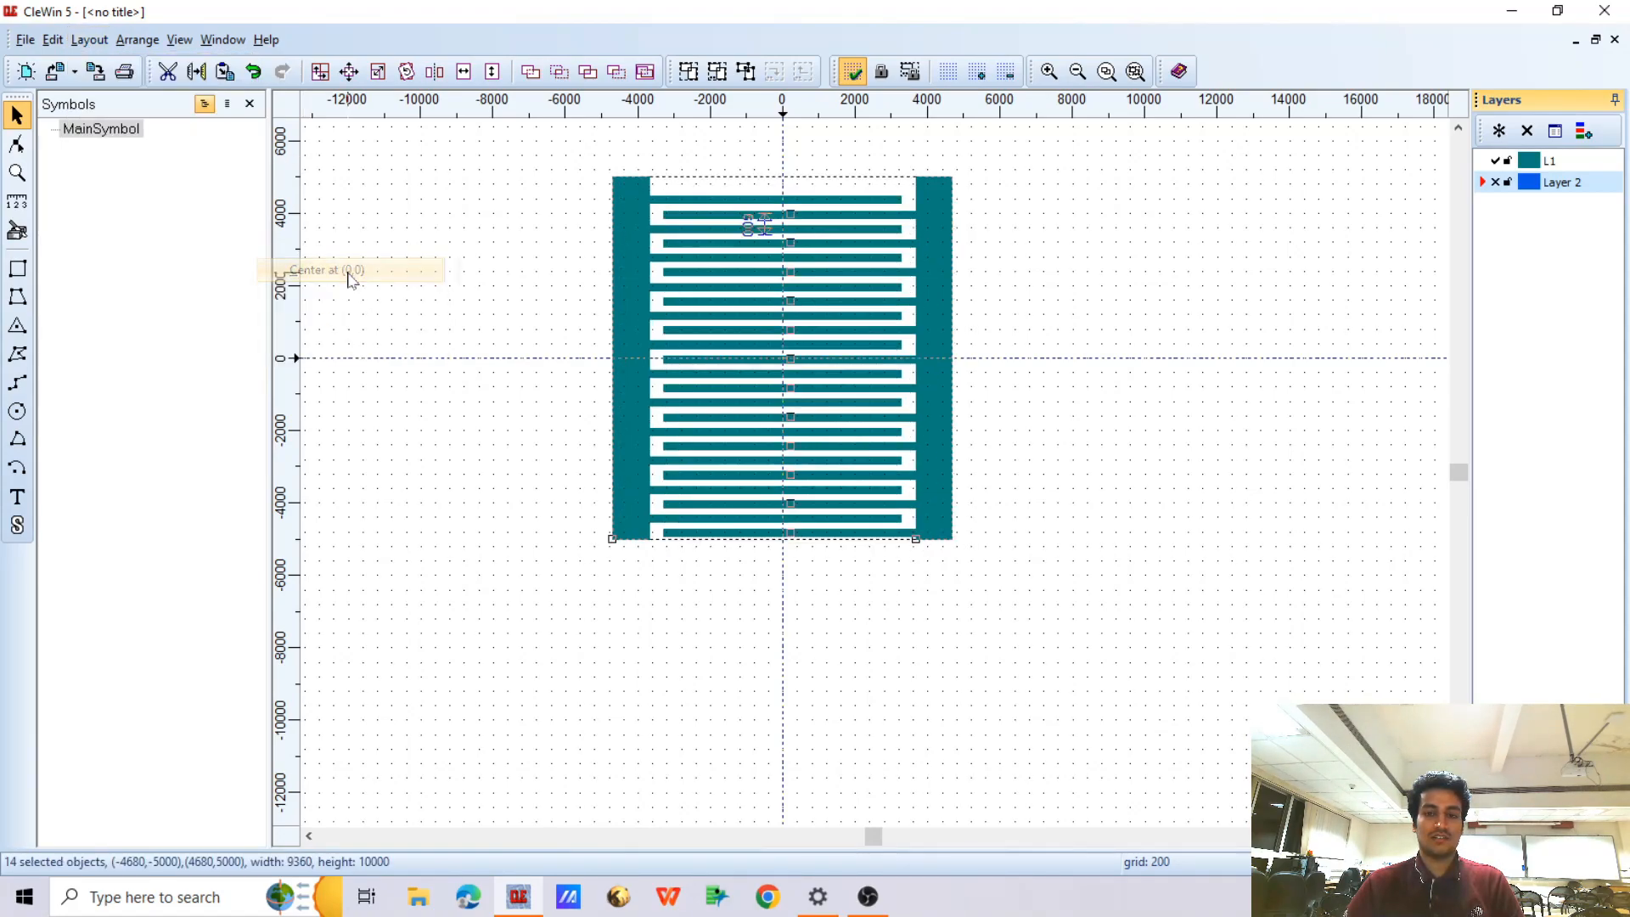
Show Layer 2 and draw a rectangle on it from (-5000, 5200) to (5000, -5200), enclosing the whole electrode pattern
click(1496, 183)
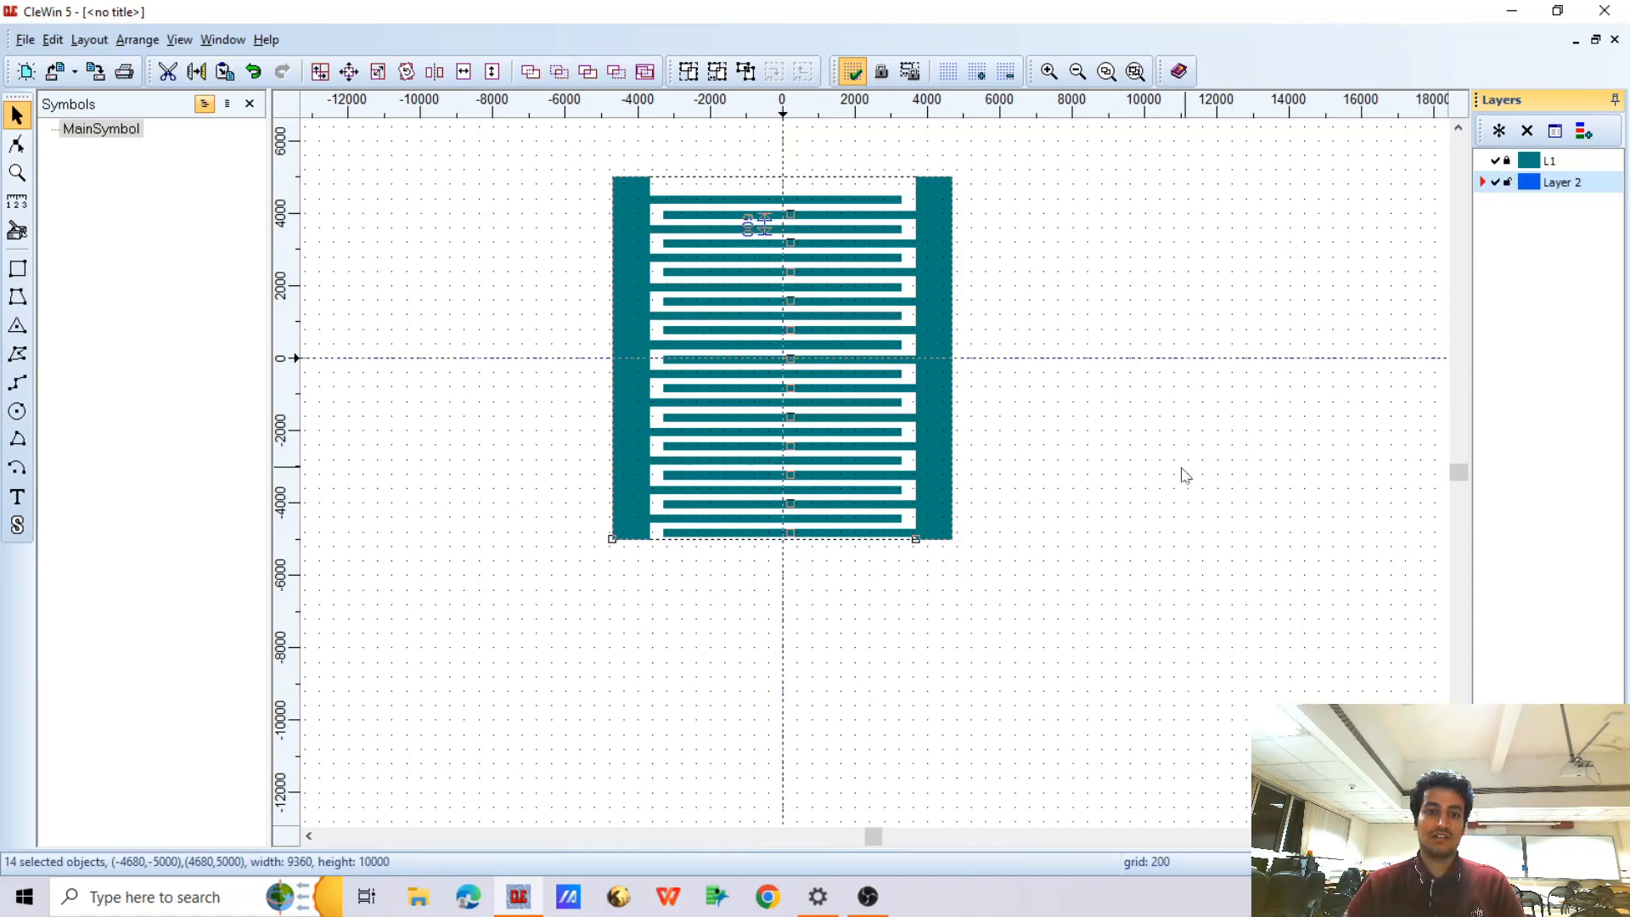
click(18, 268)
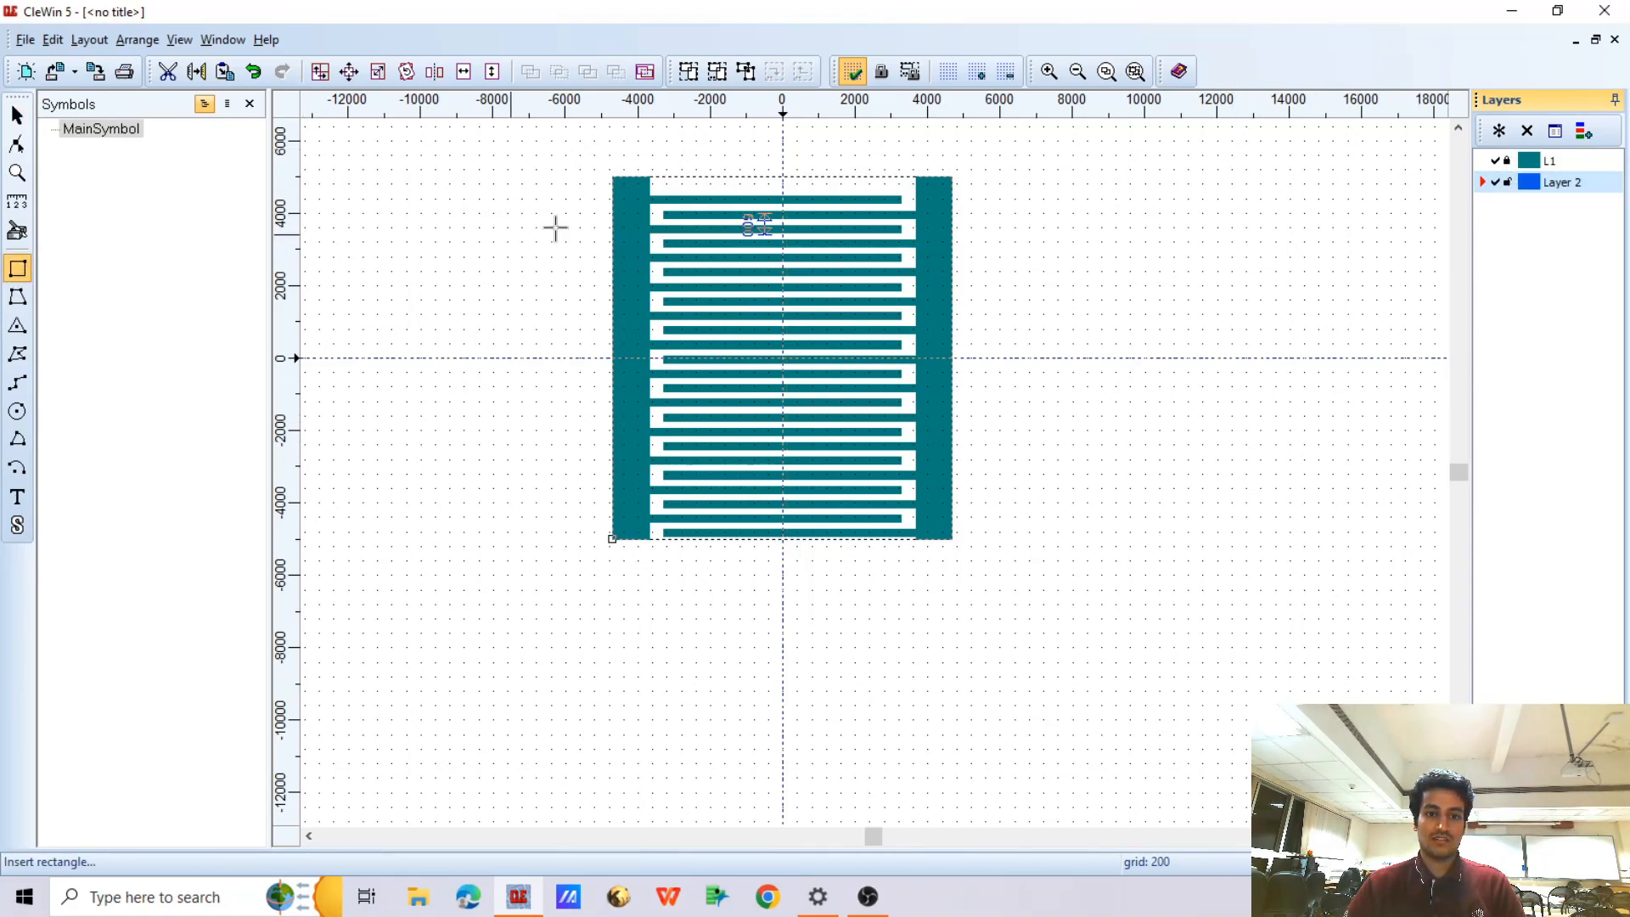
drag(612, 176, 962, 549)
click(17, 115)
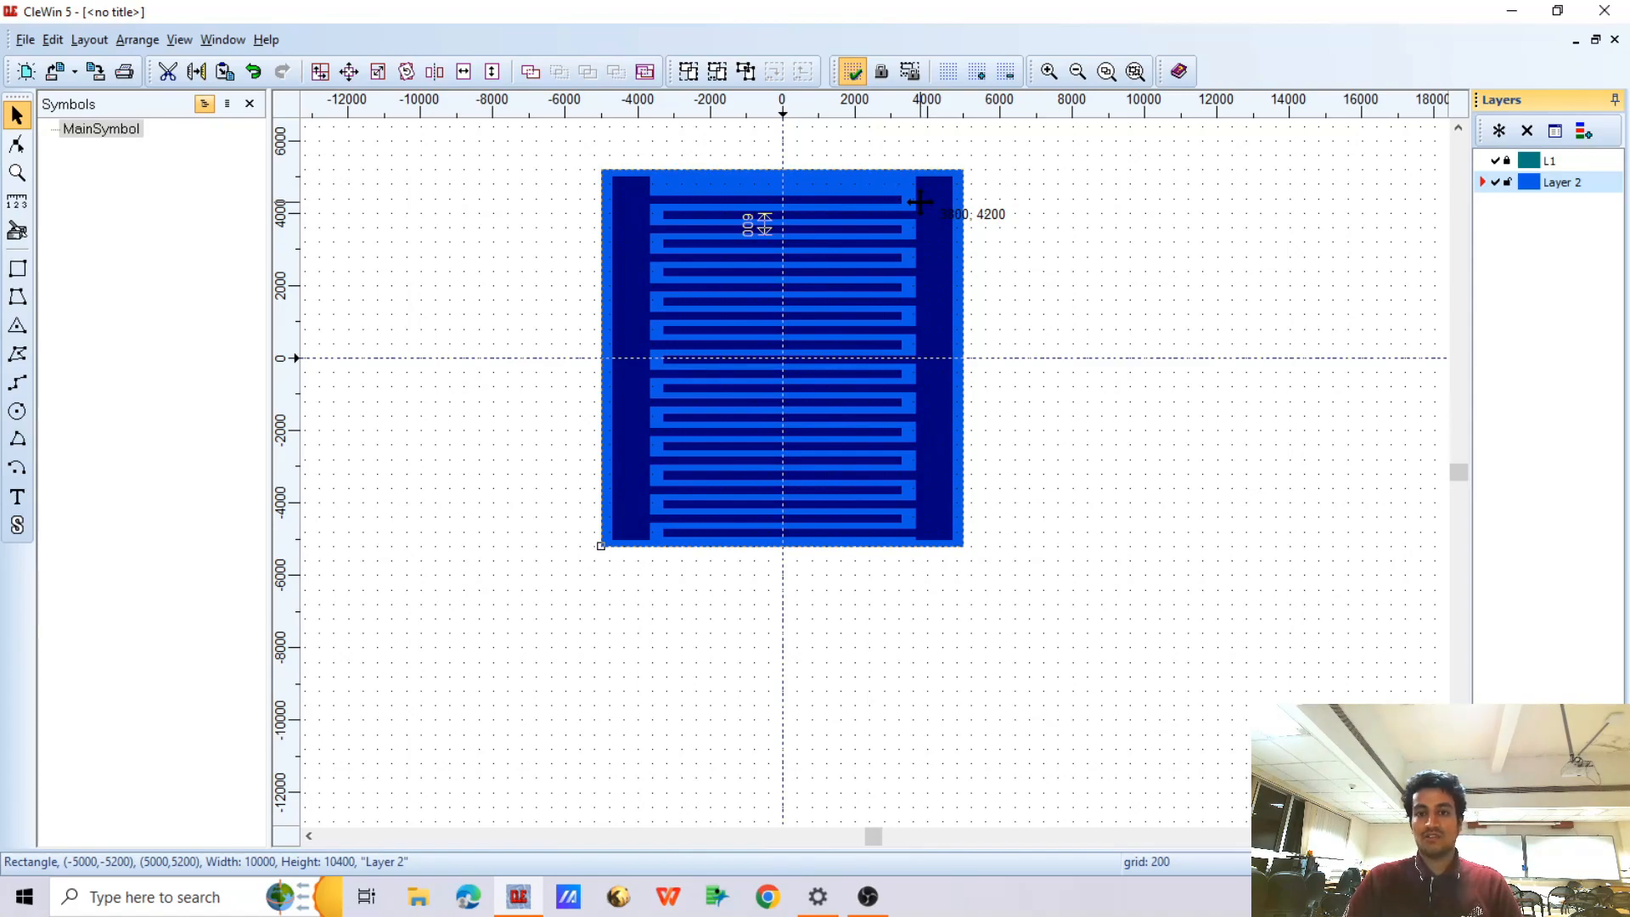
click(1018, 231)
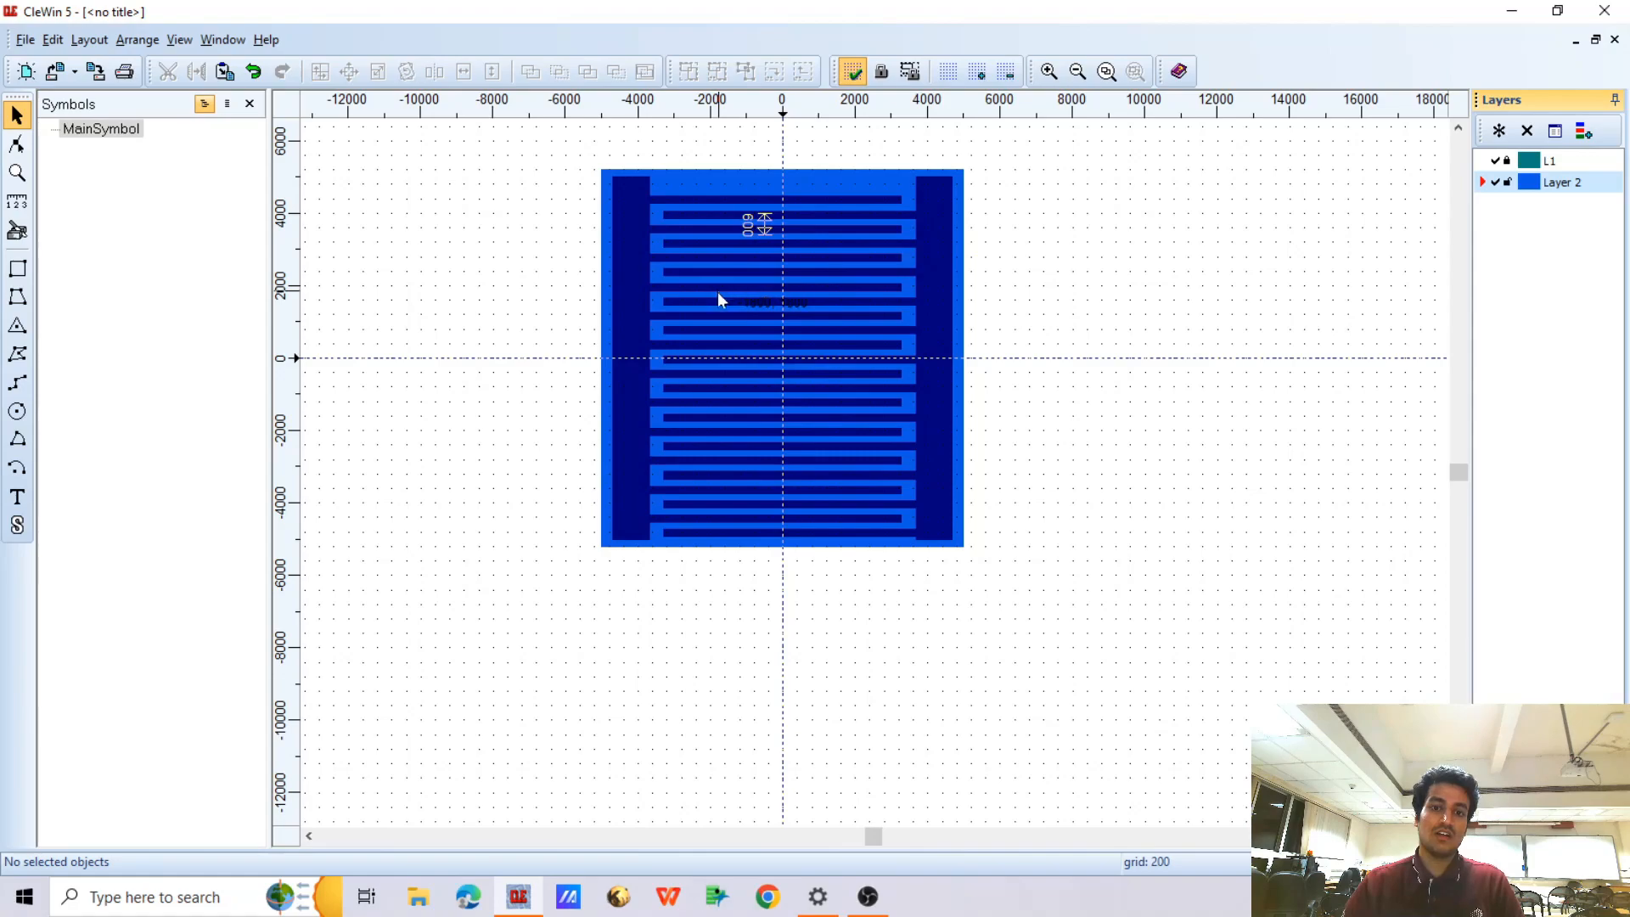
Examine the mask and wafer outlines around the pattern, and review the wafer sizes offered in the background settings
scroll(723, 299, down, 3)
scroll(726, 316, down, 5)
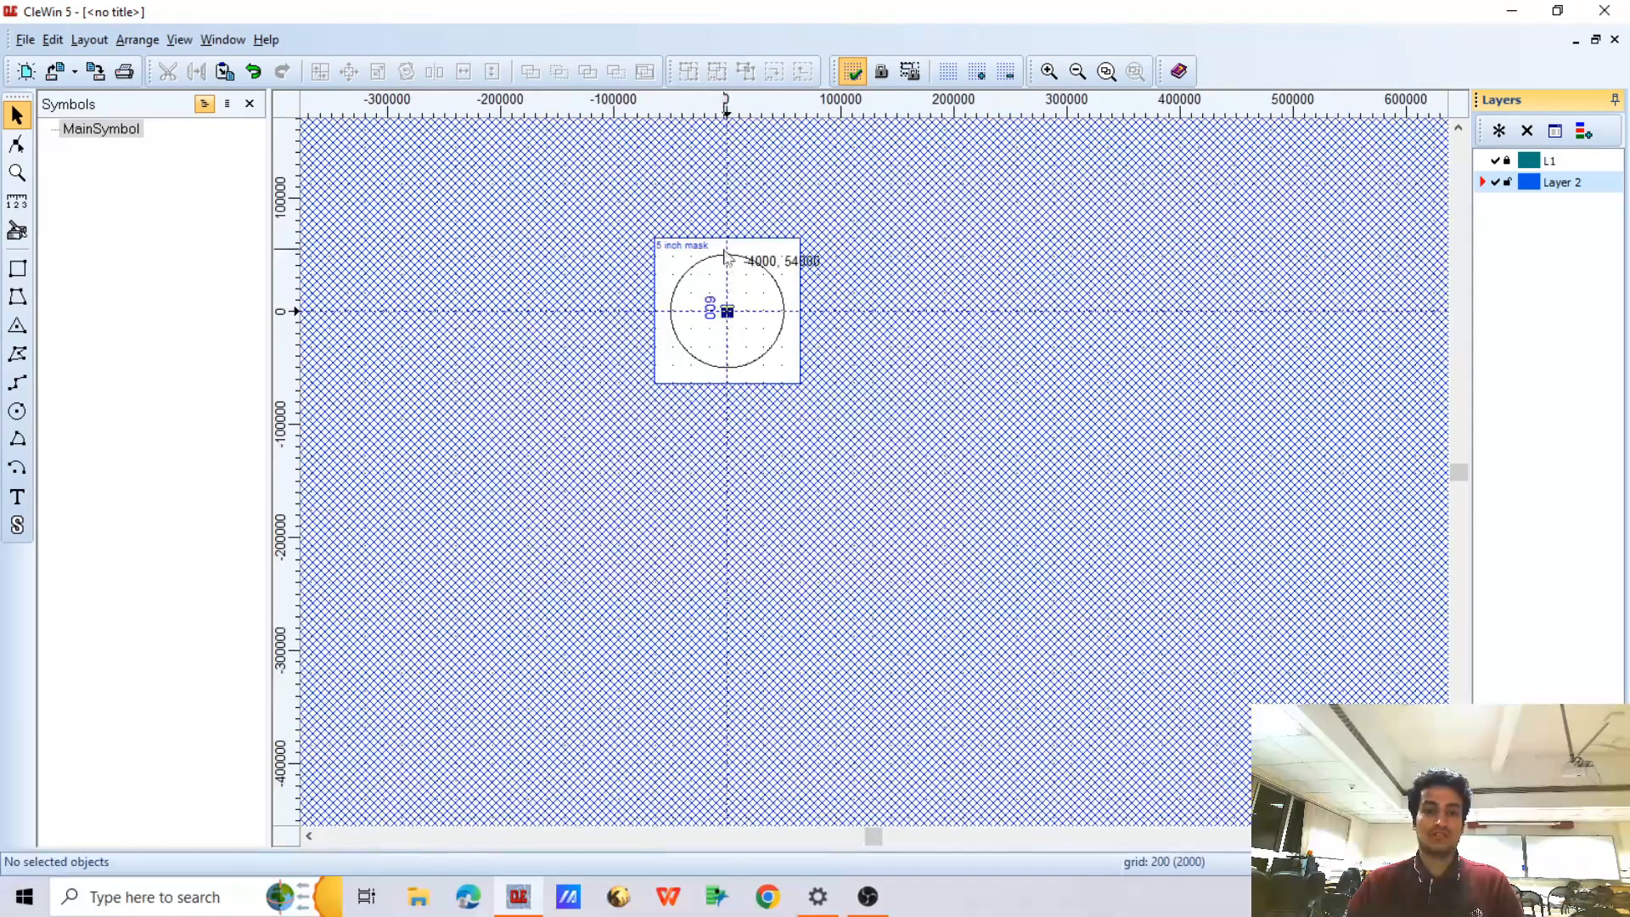
scroll(701, 246, up, 3)
scroll(626, 251, up, 2)
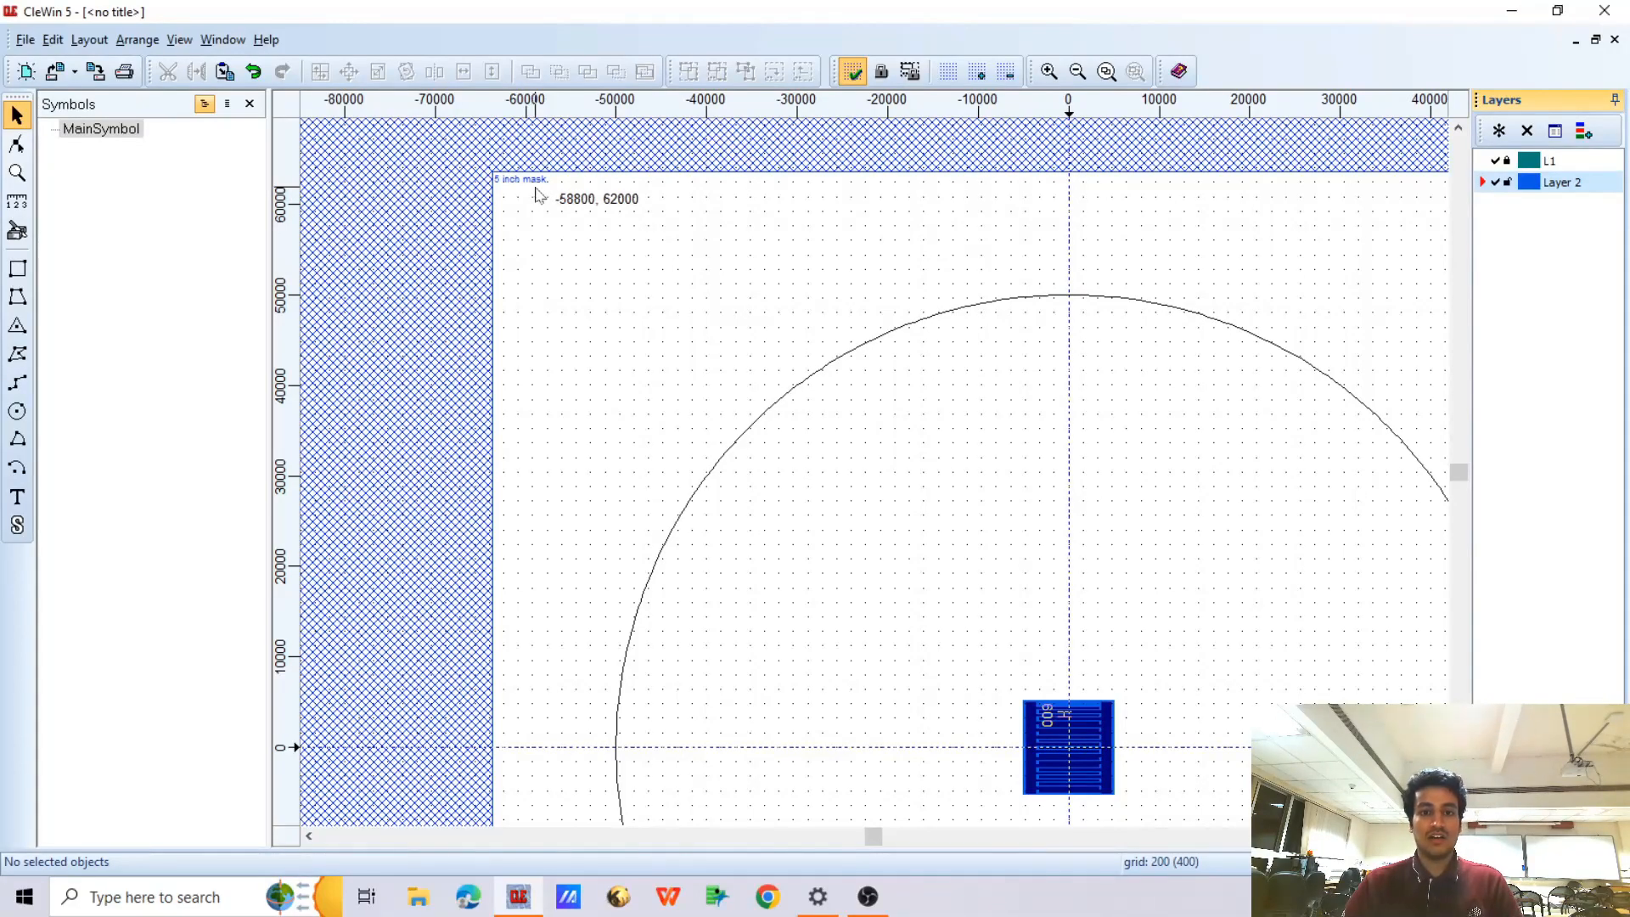
scroll(774, 331, down, 2)
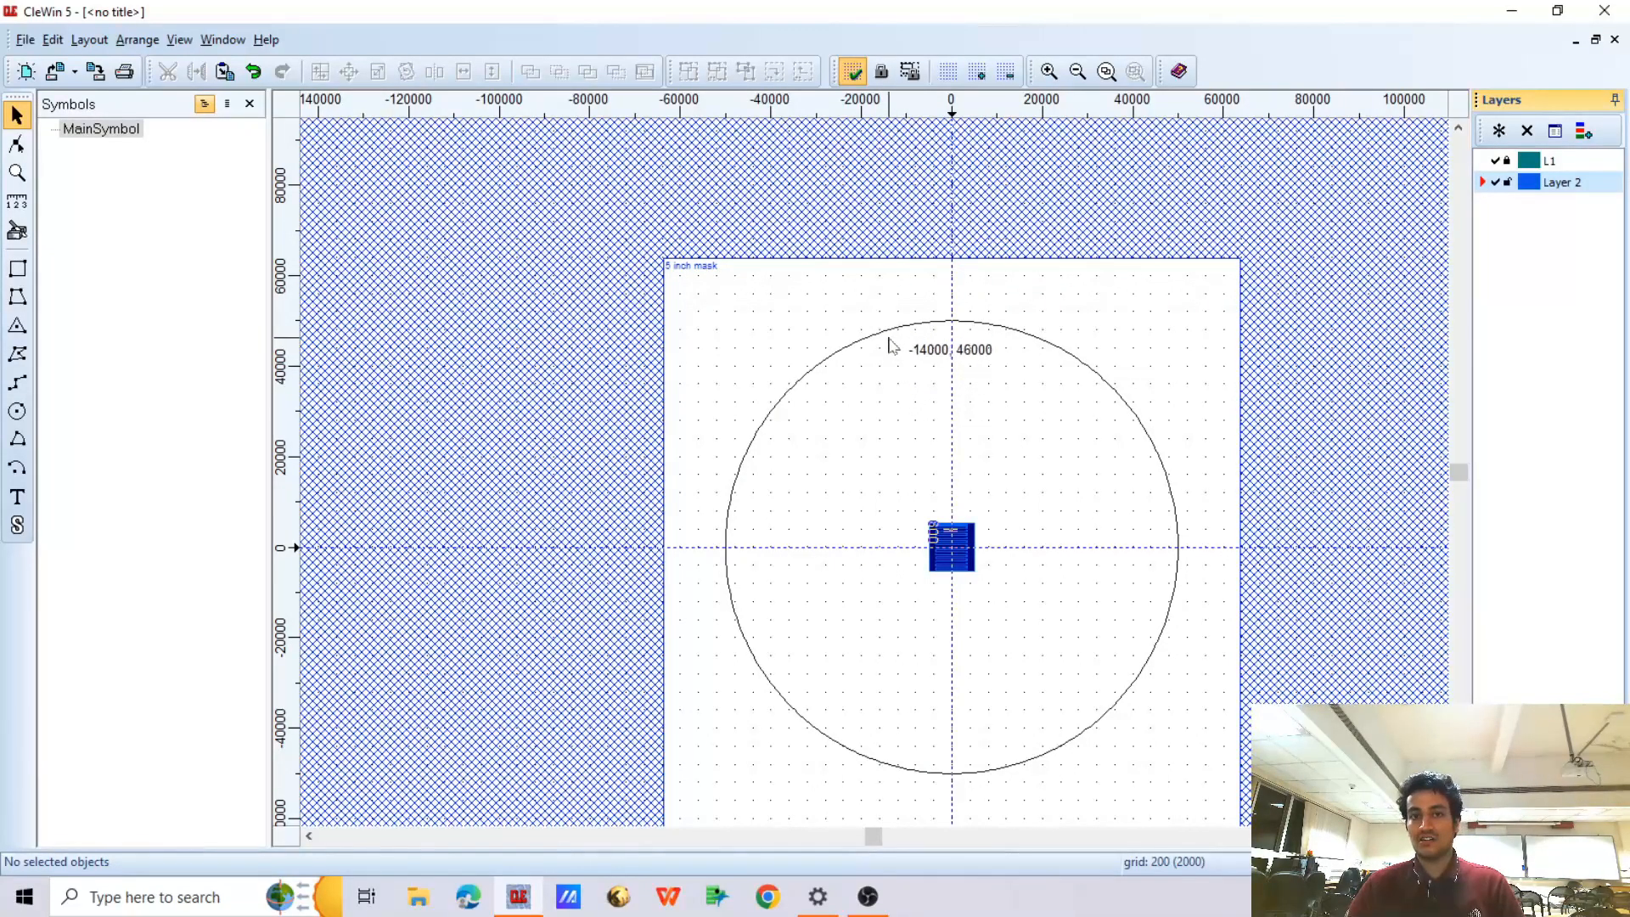
right_click(822, 228)
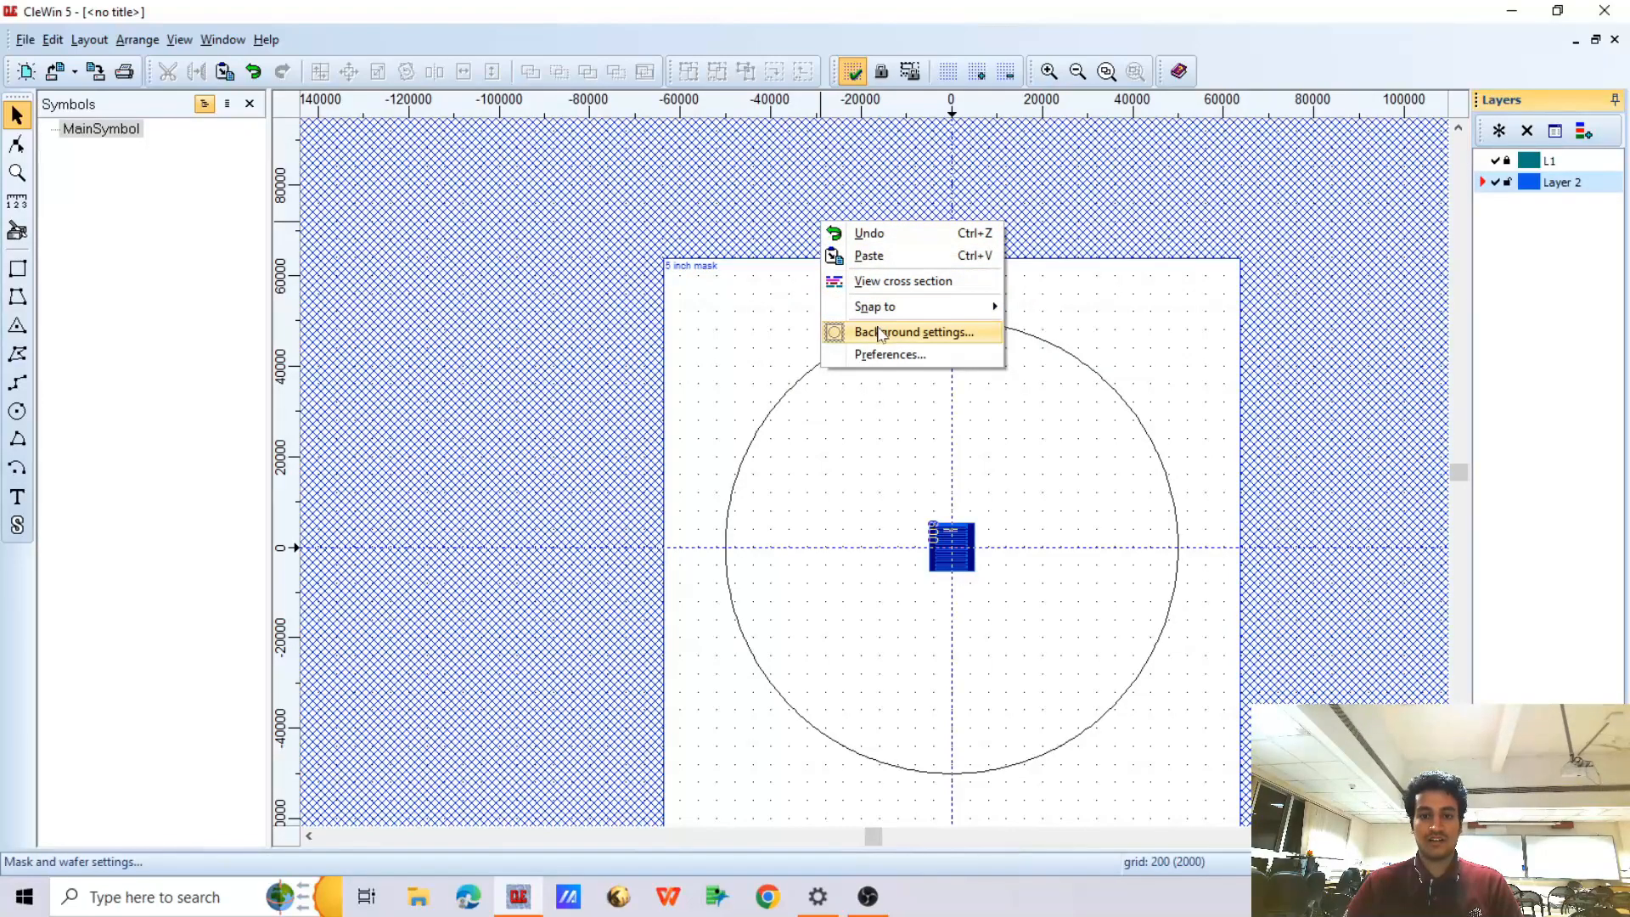
click(904, 333)
click(726, 338)
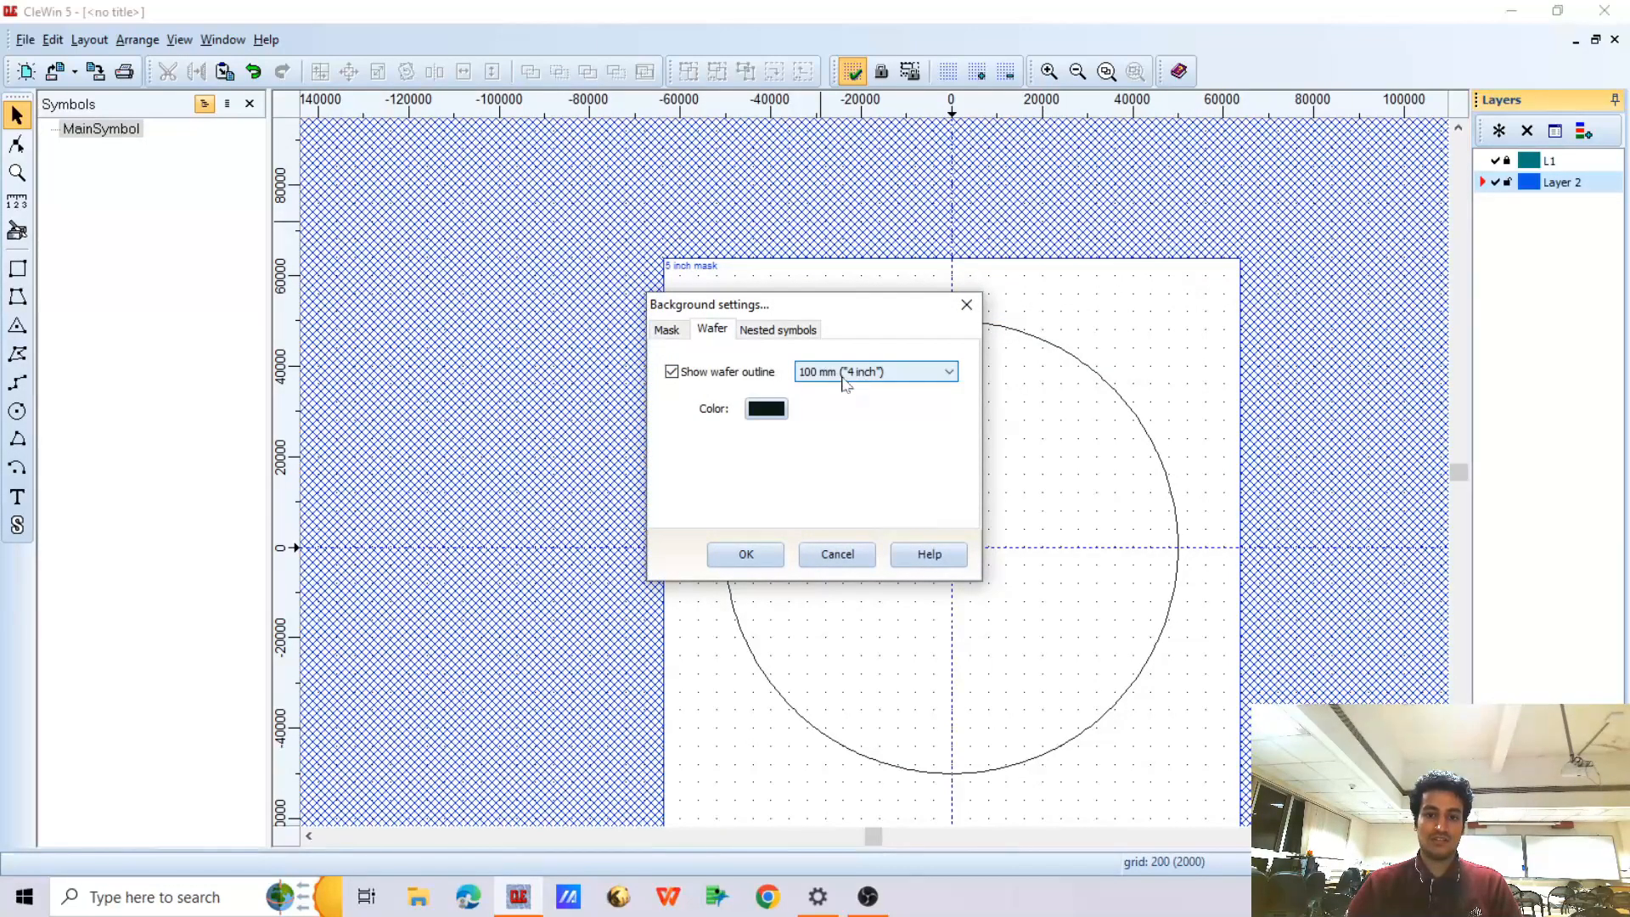
click(874, 375)
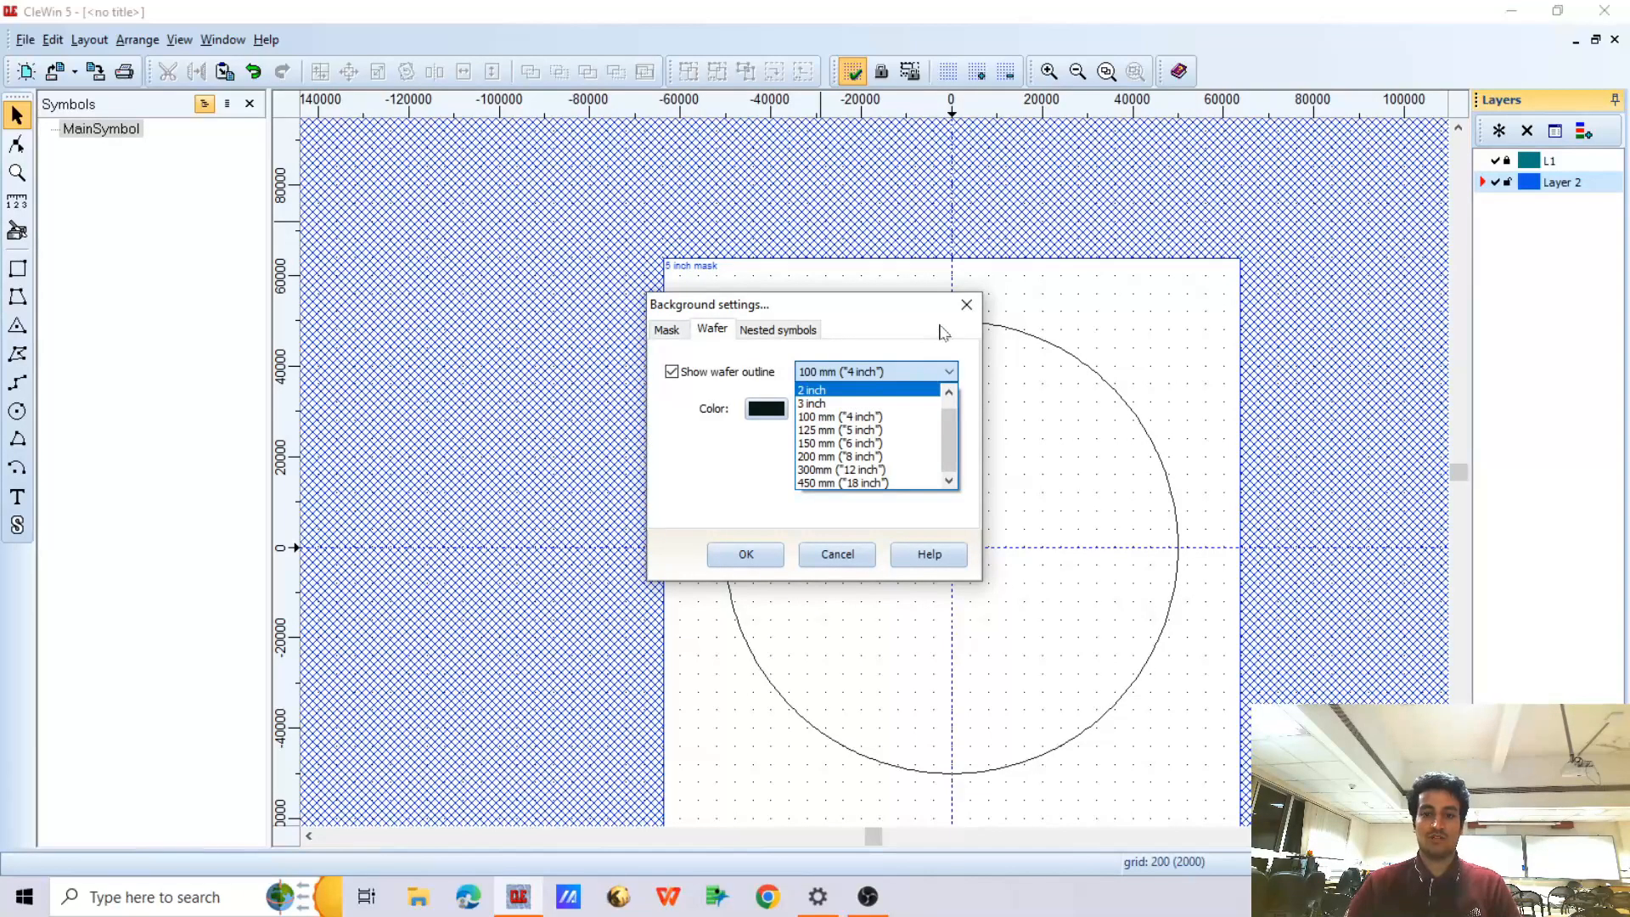
click(962, 310)
click(966, 304)
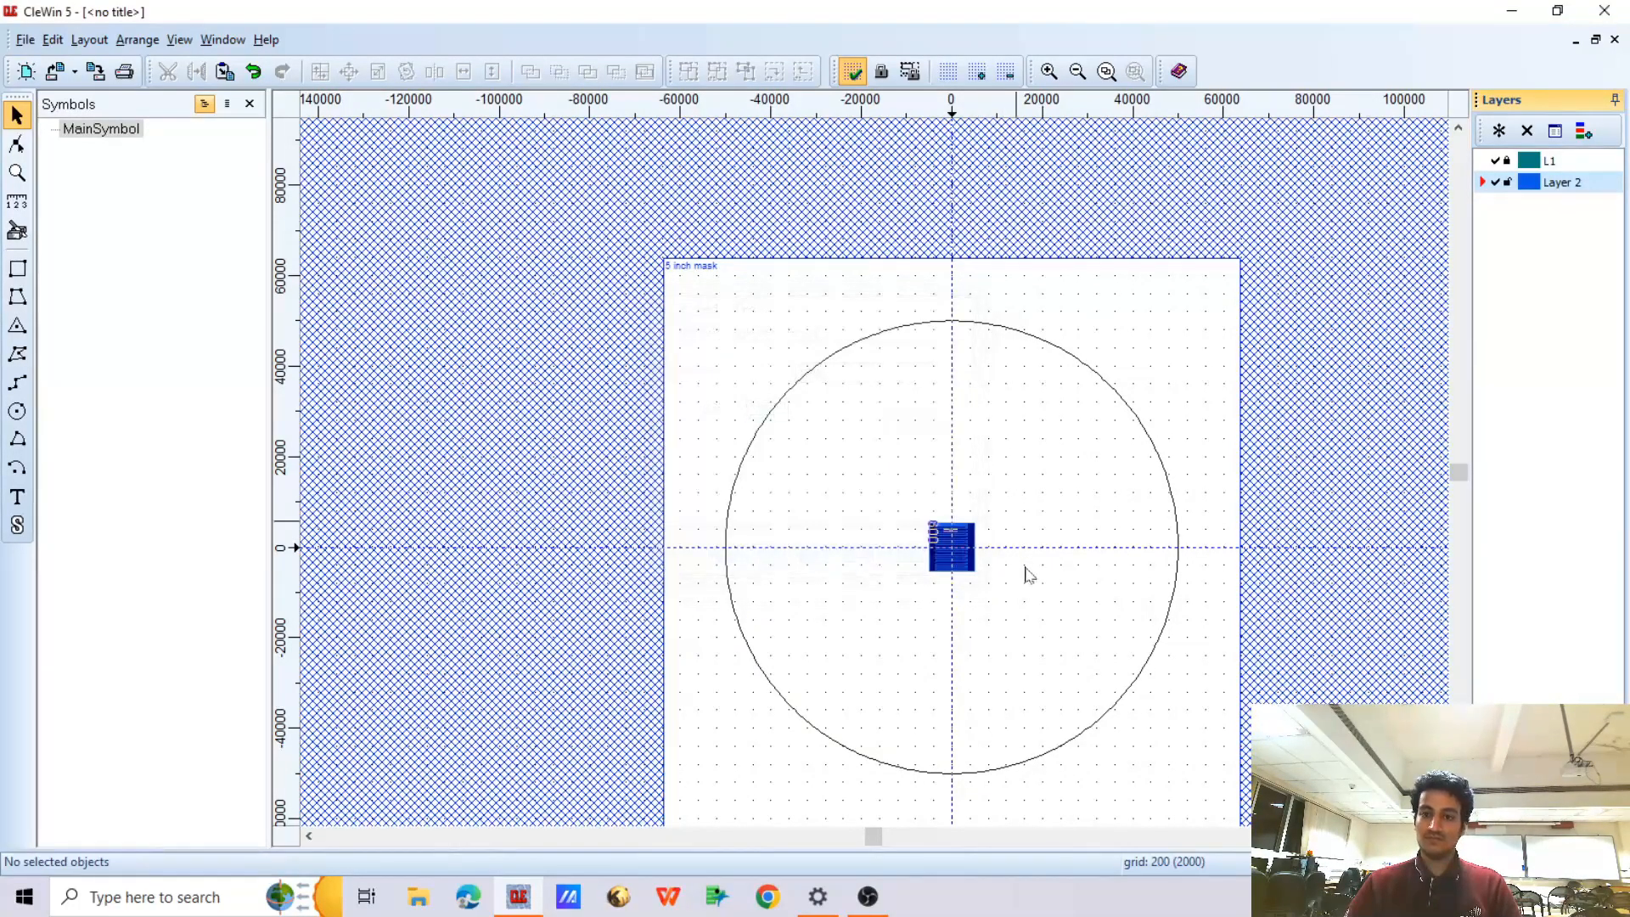
scroll(993, 571, up, 2)
scroll(990, 583, down, 1)
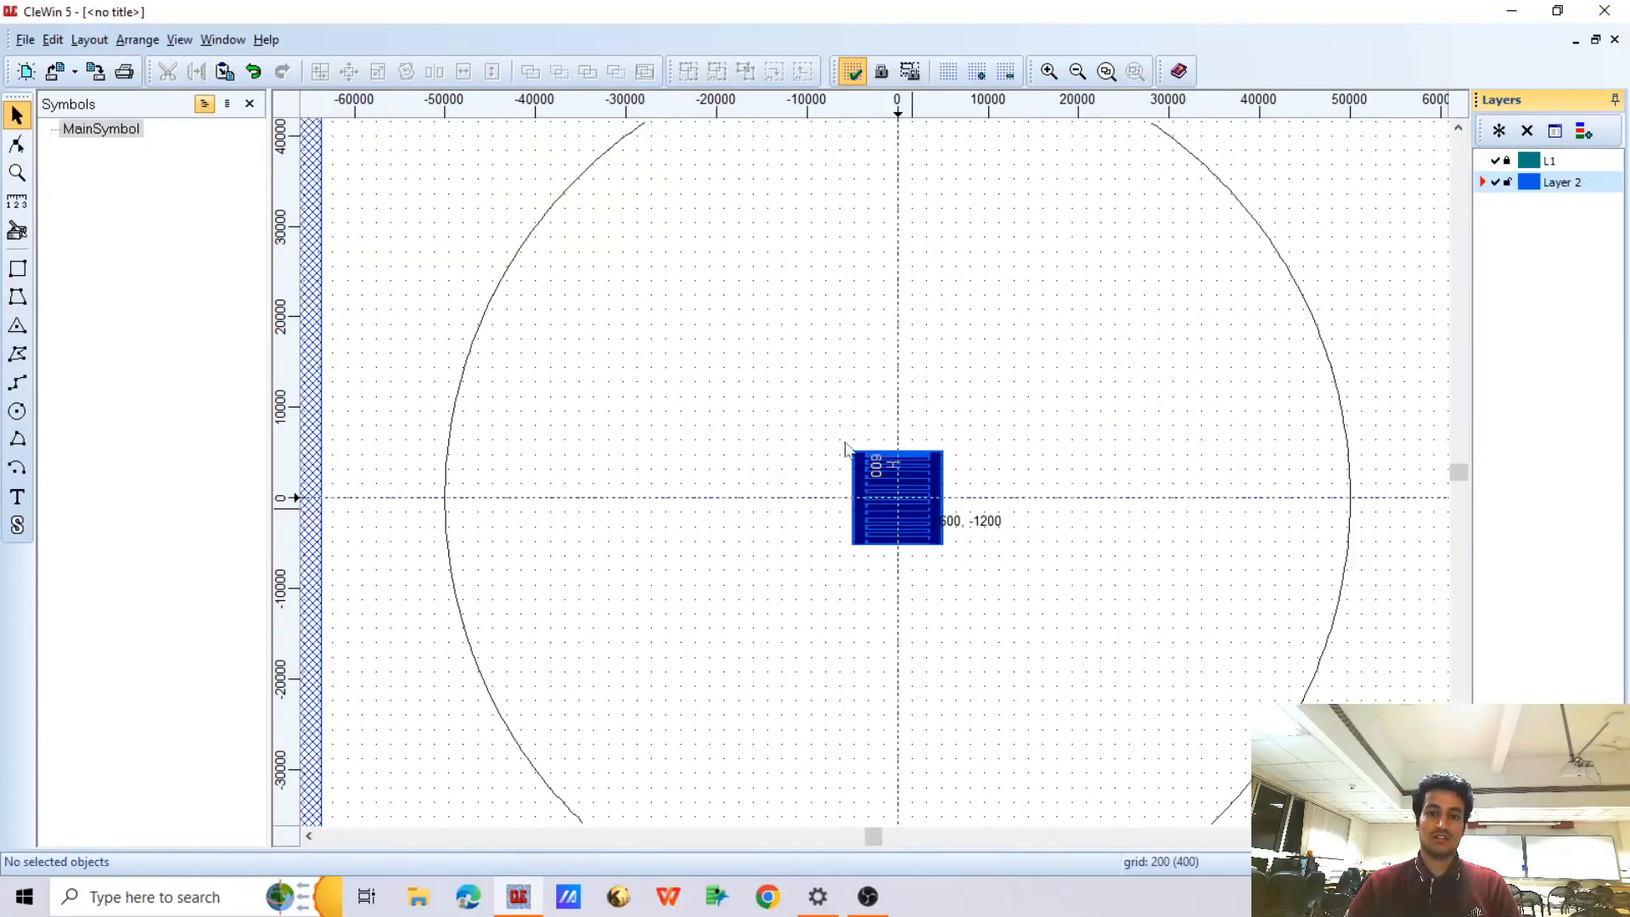
scroll(959, 508, down, 1)
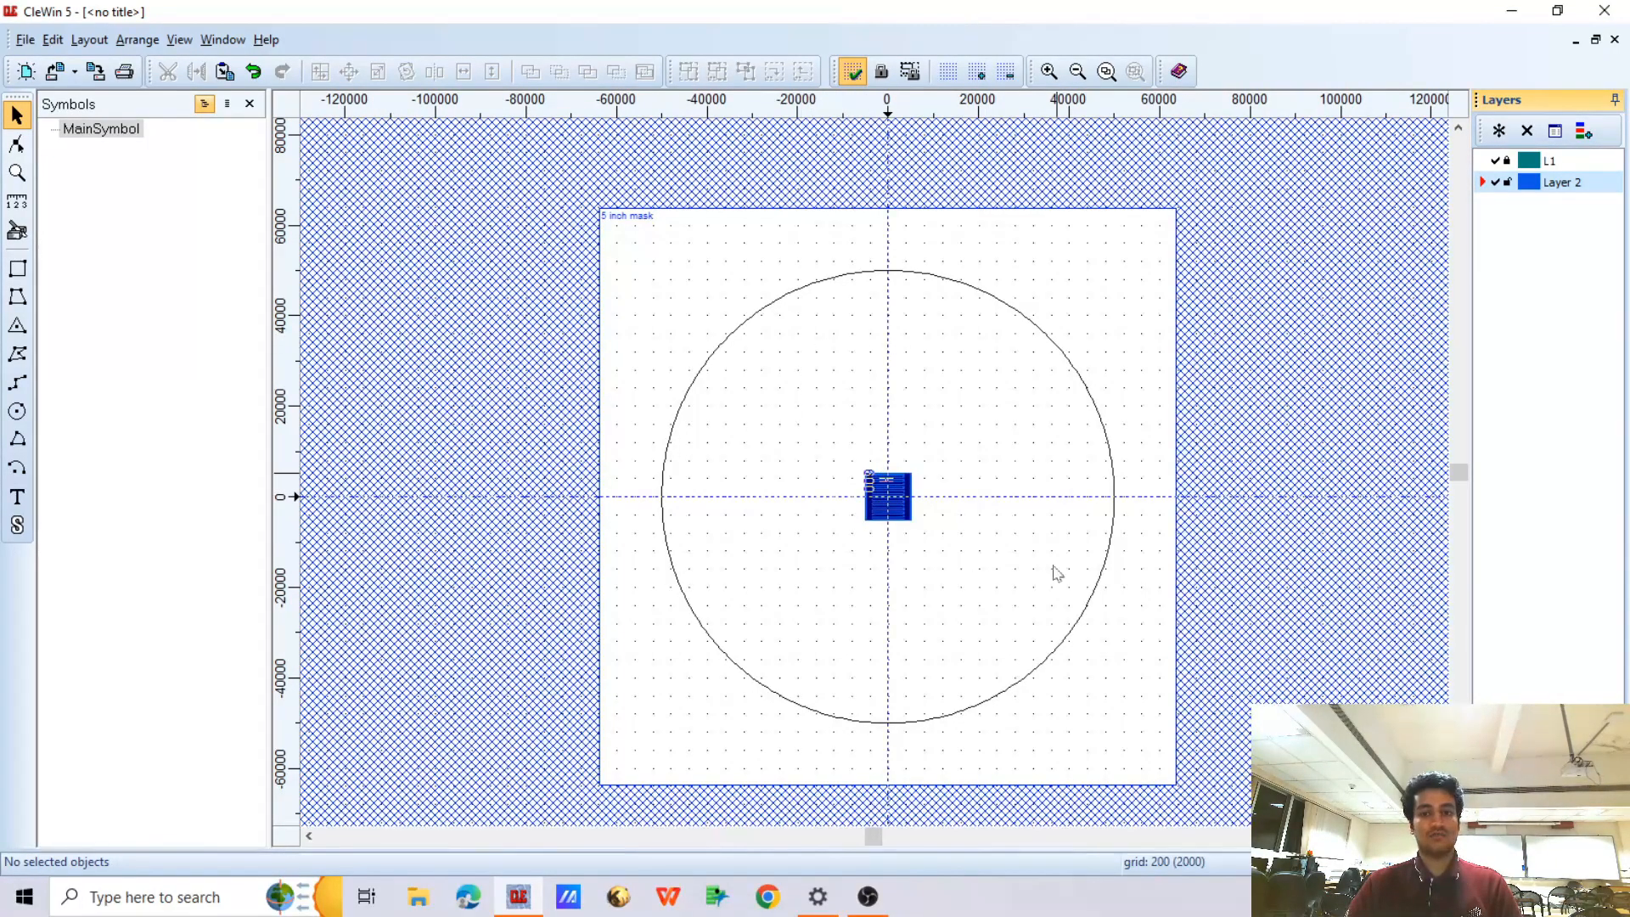
Unlock layer L1 and move the electrode pattern together with its Layer 2 rectangle about 6800 left and 7200 up
drag(832, 450, 955, 545)
key(ctrl+z)
scroll(918, 527, up, 1)
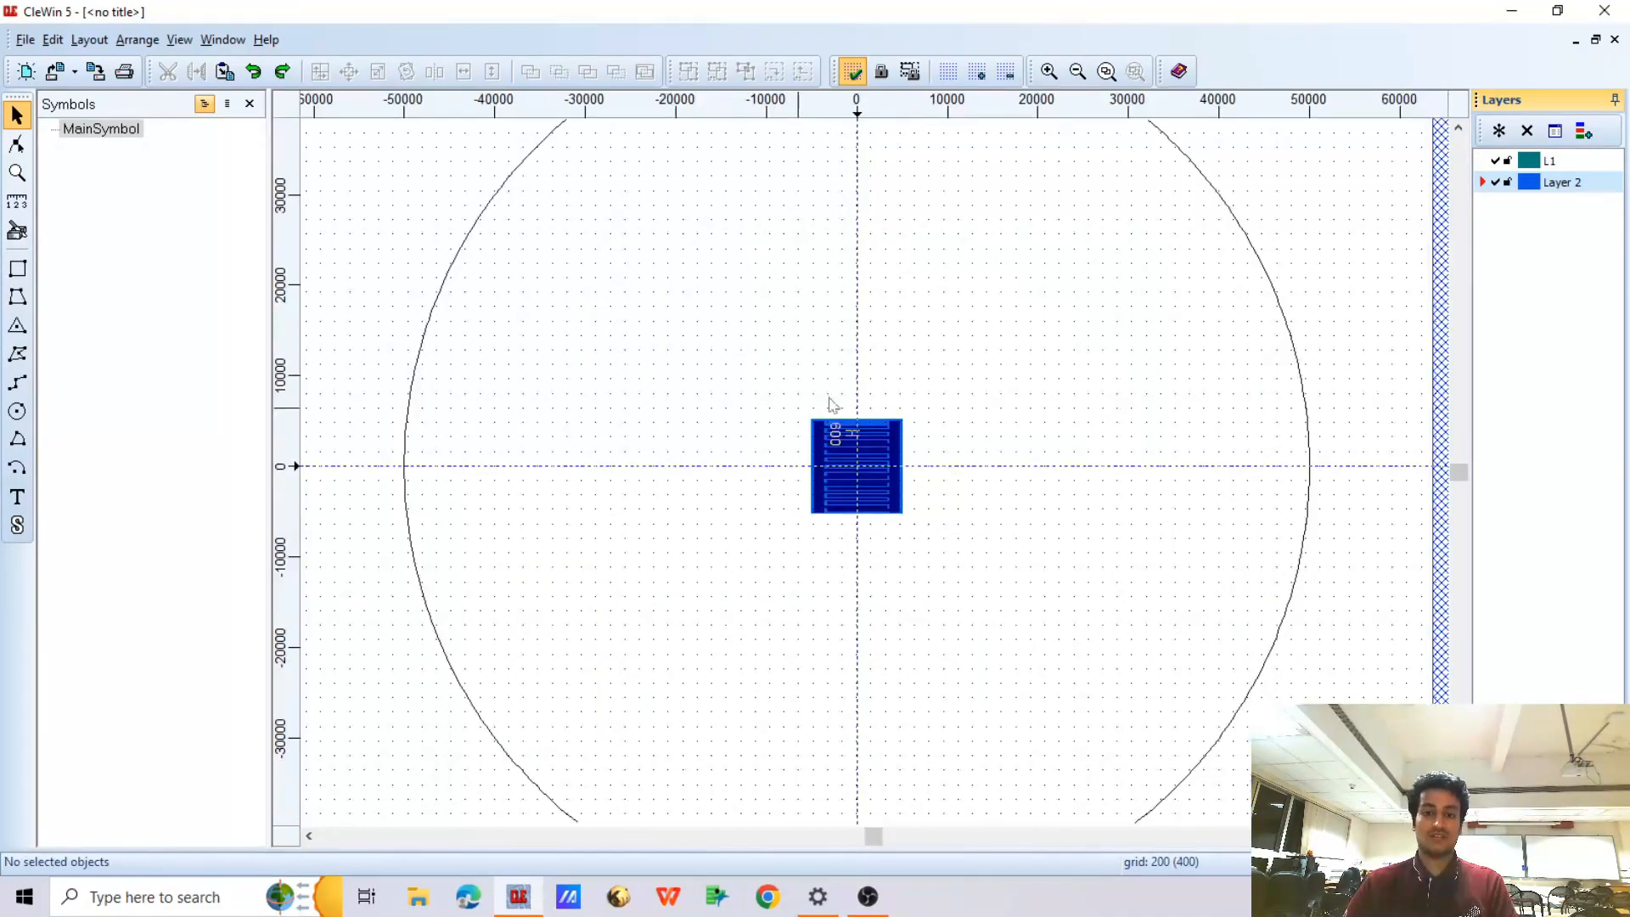
drag(768, 382, 920, 539)
drag(857, 457, 795, 392)
click(781, 319)
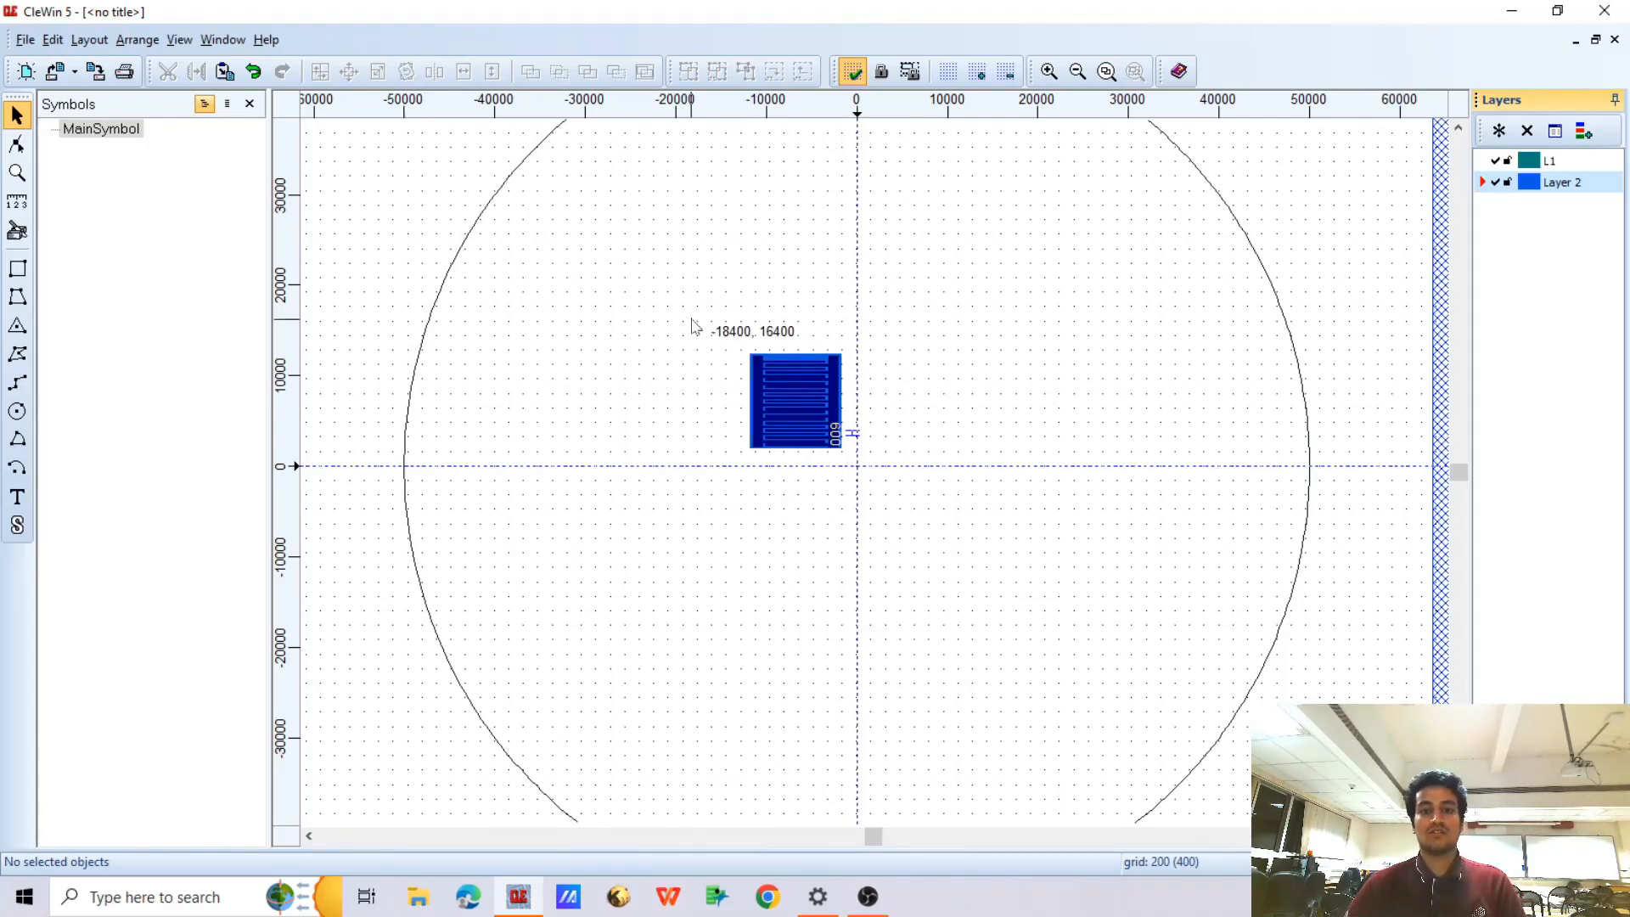
Move the electrode pattern and its rectangle to the mask's upper-left area, with its lower-left corner at about (-49800, 38000)
scroll(739, 478, down, 1)
scroll(754, 452, up, 1)
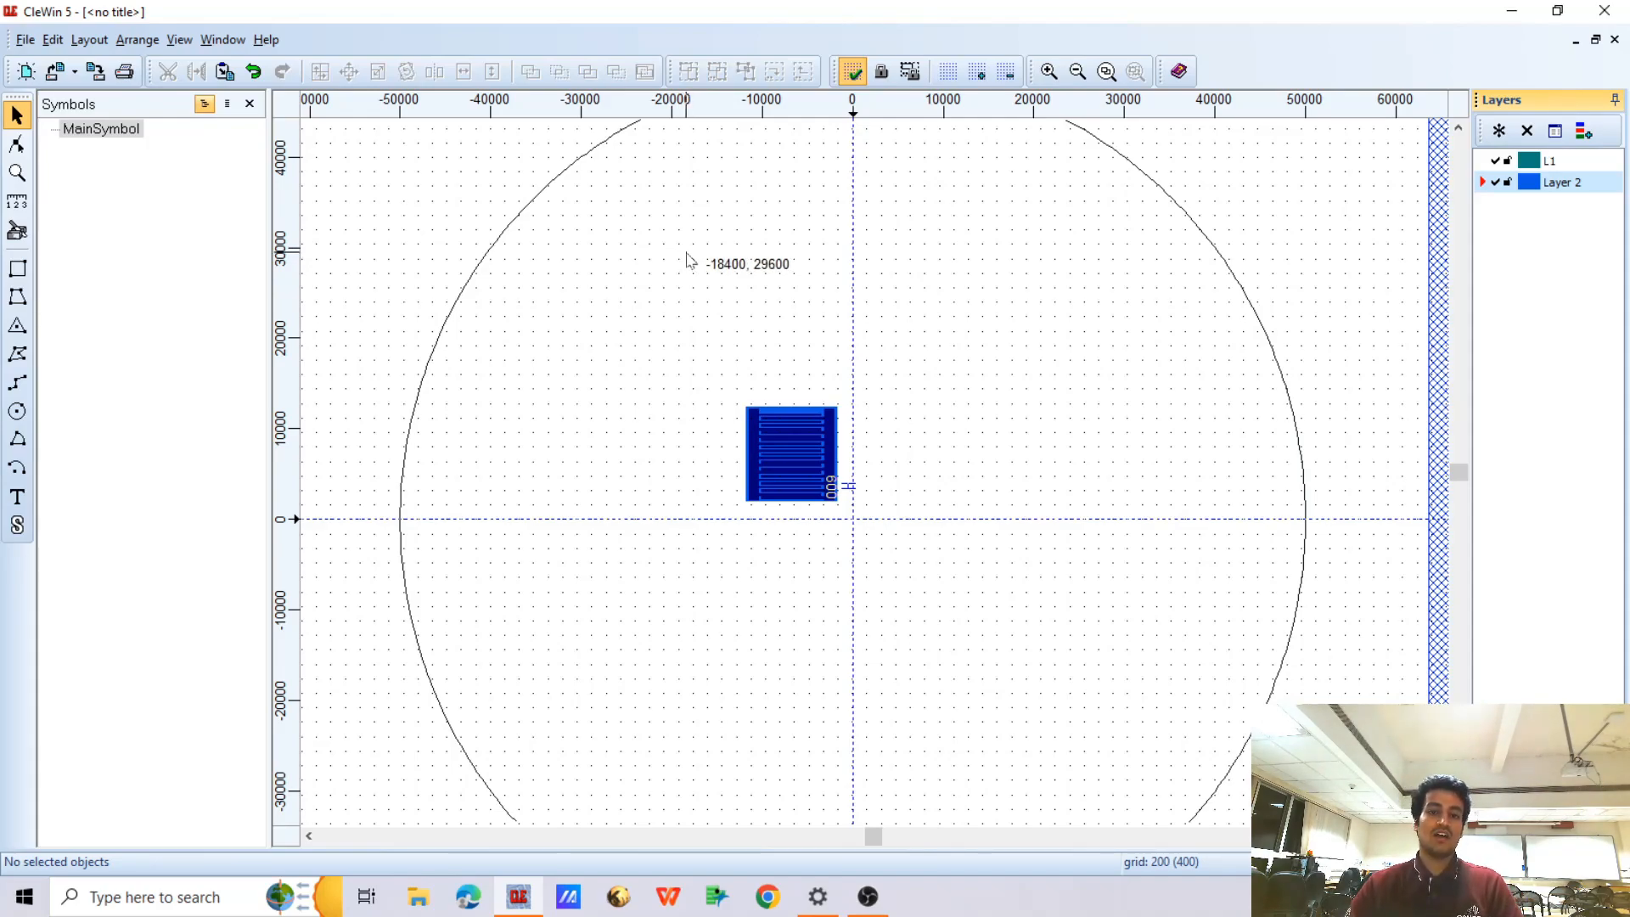
scroll(691, 373, down, 2)
drag(668, 347, 776, 466)
drag(746, 410, 574, 246)
click(726, 416)
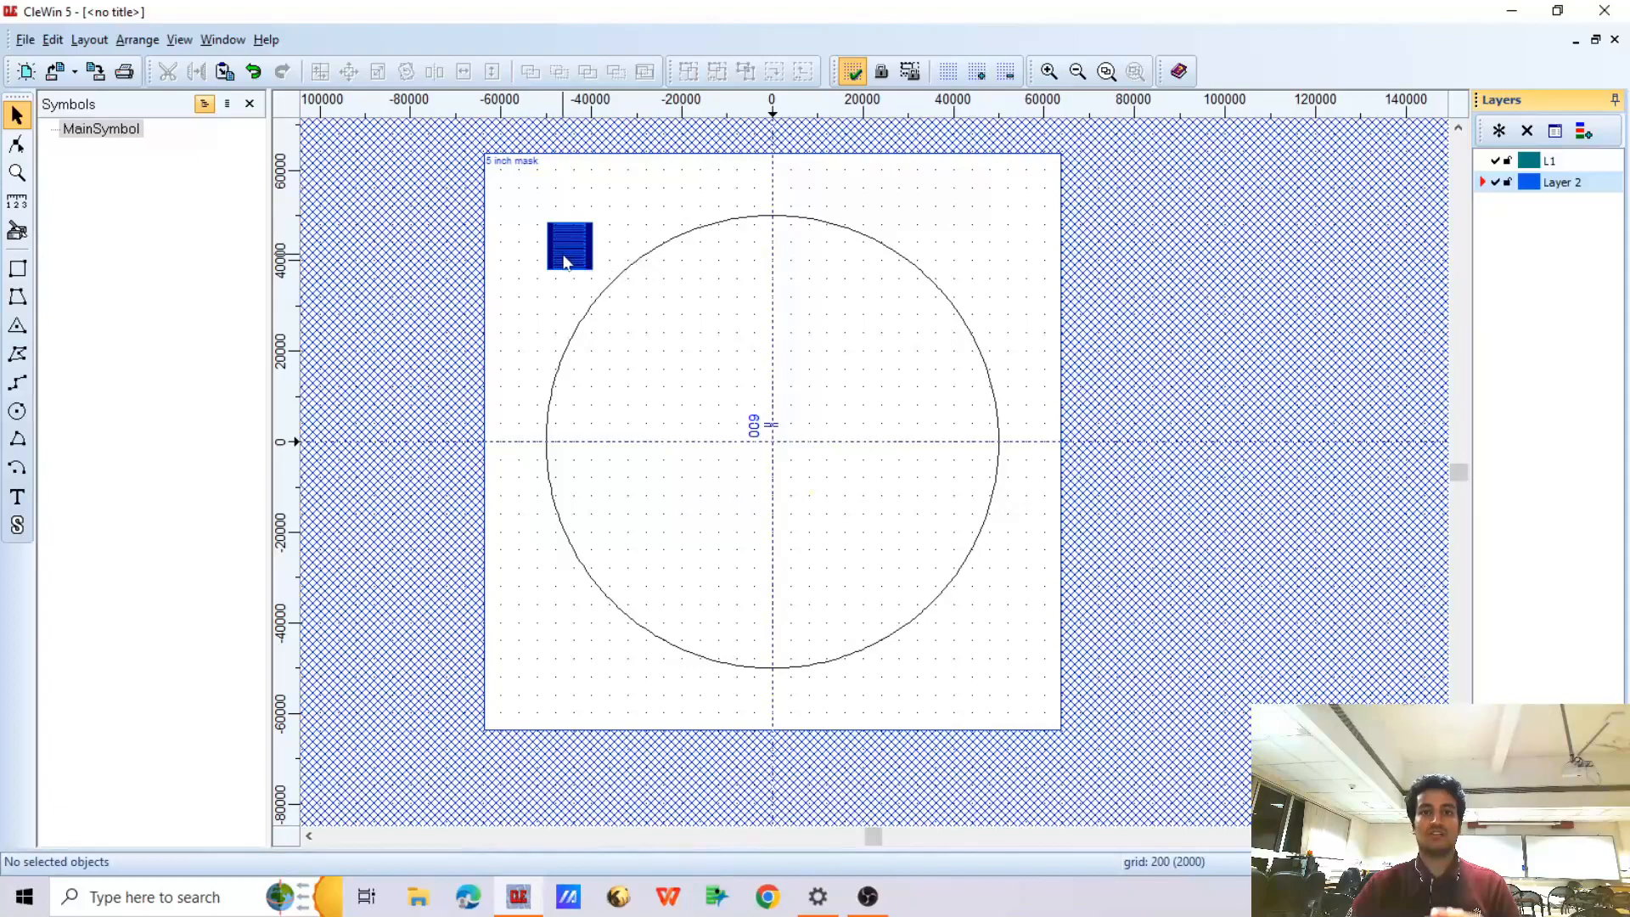
Select the electrode pattern with its rectangle and set up an array duplication of 7 rows and 7 columns
drag(527, 210, 666, 338)
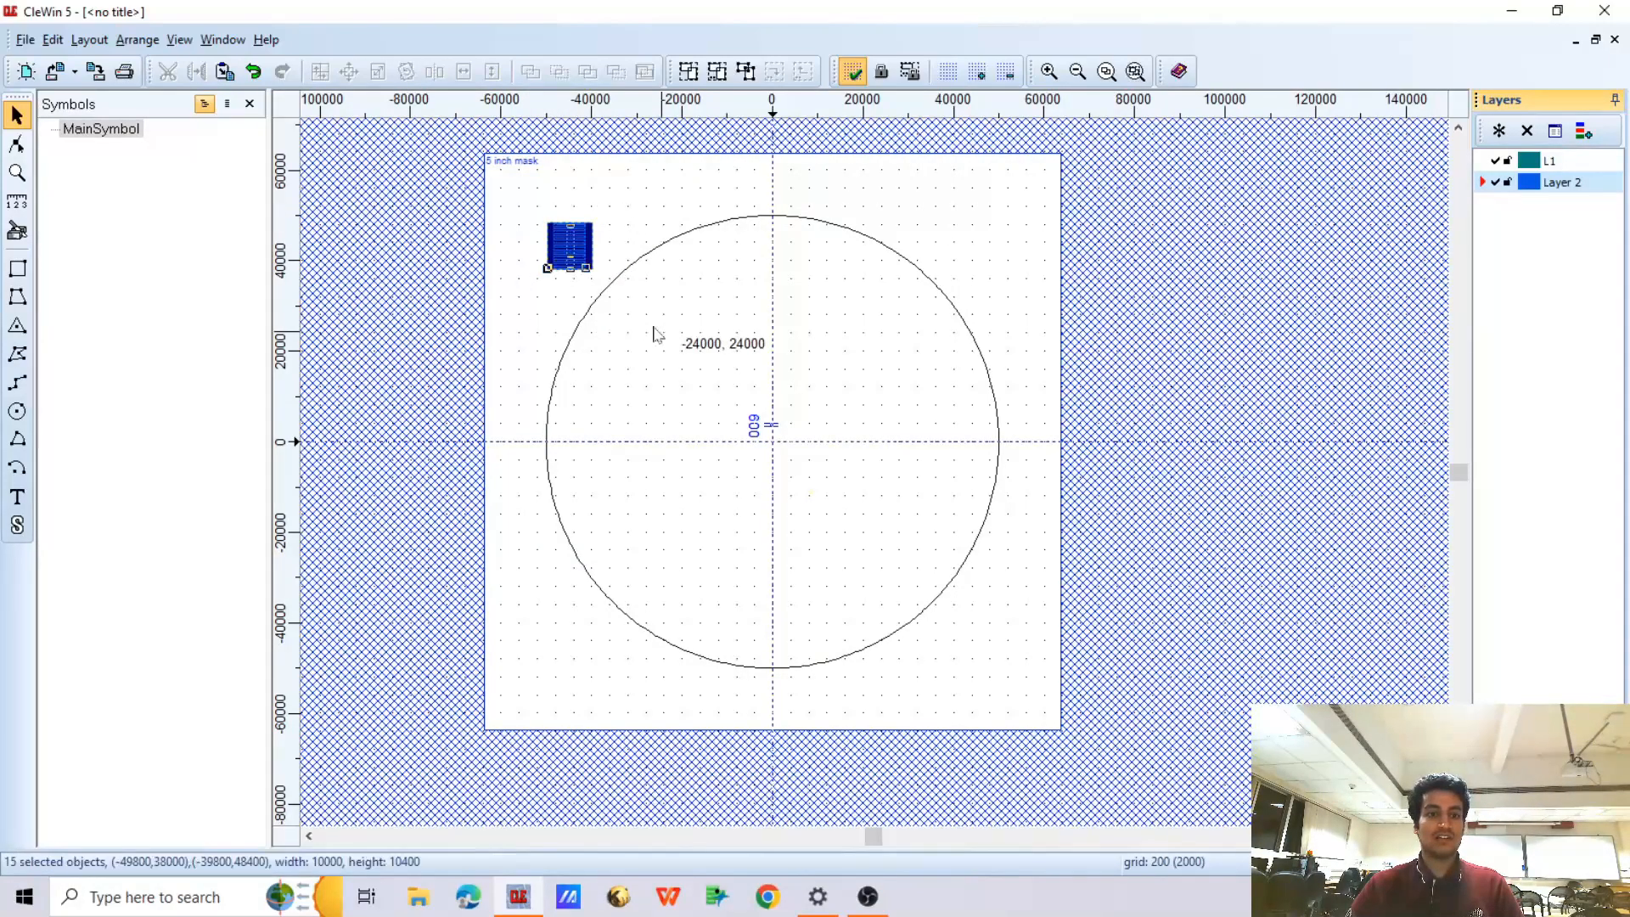
click(320, 71)
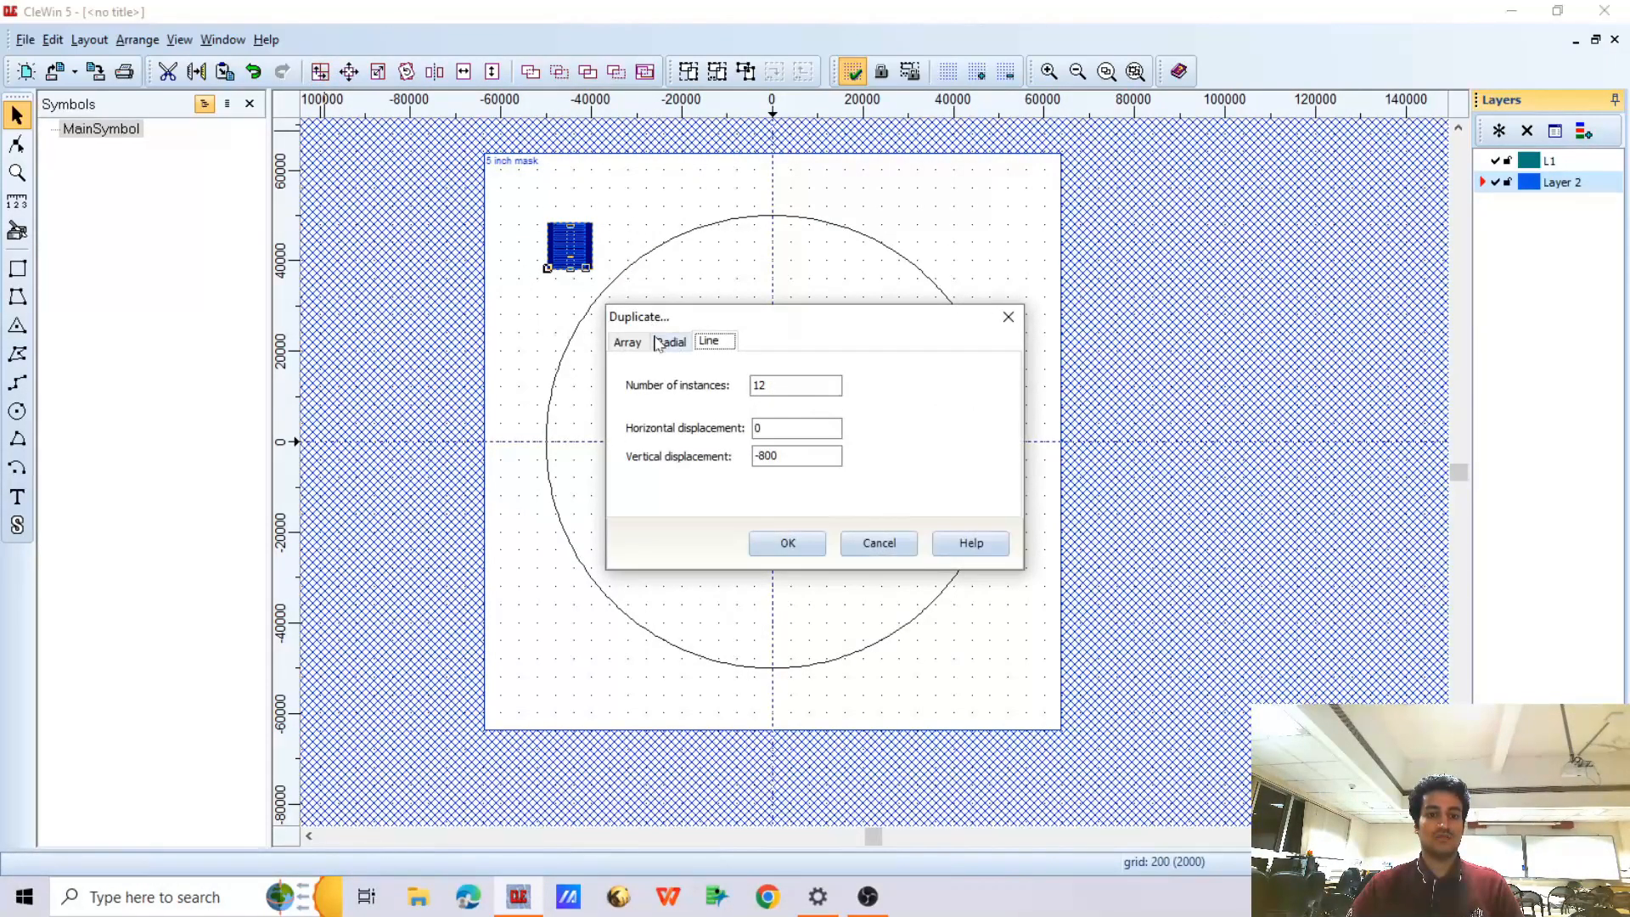
click(627, 340)
click(753, 410)
text(0400)
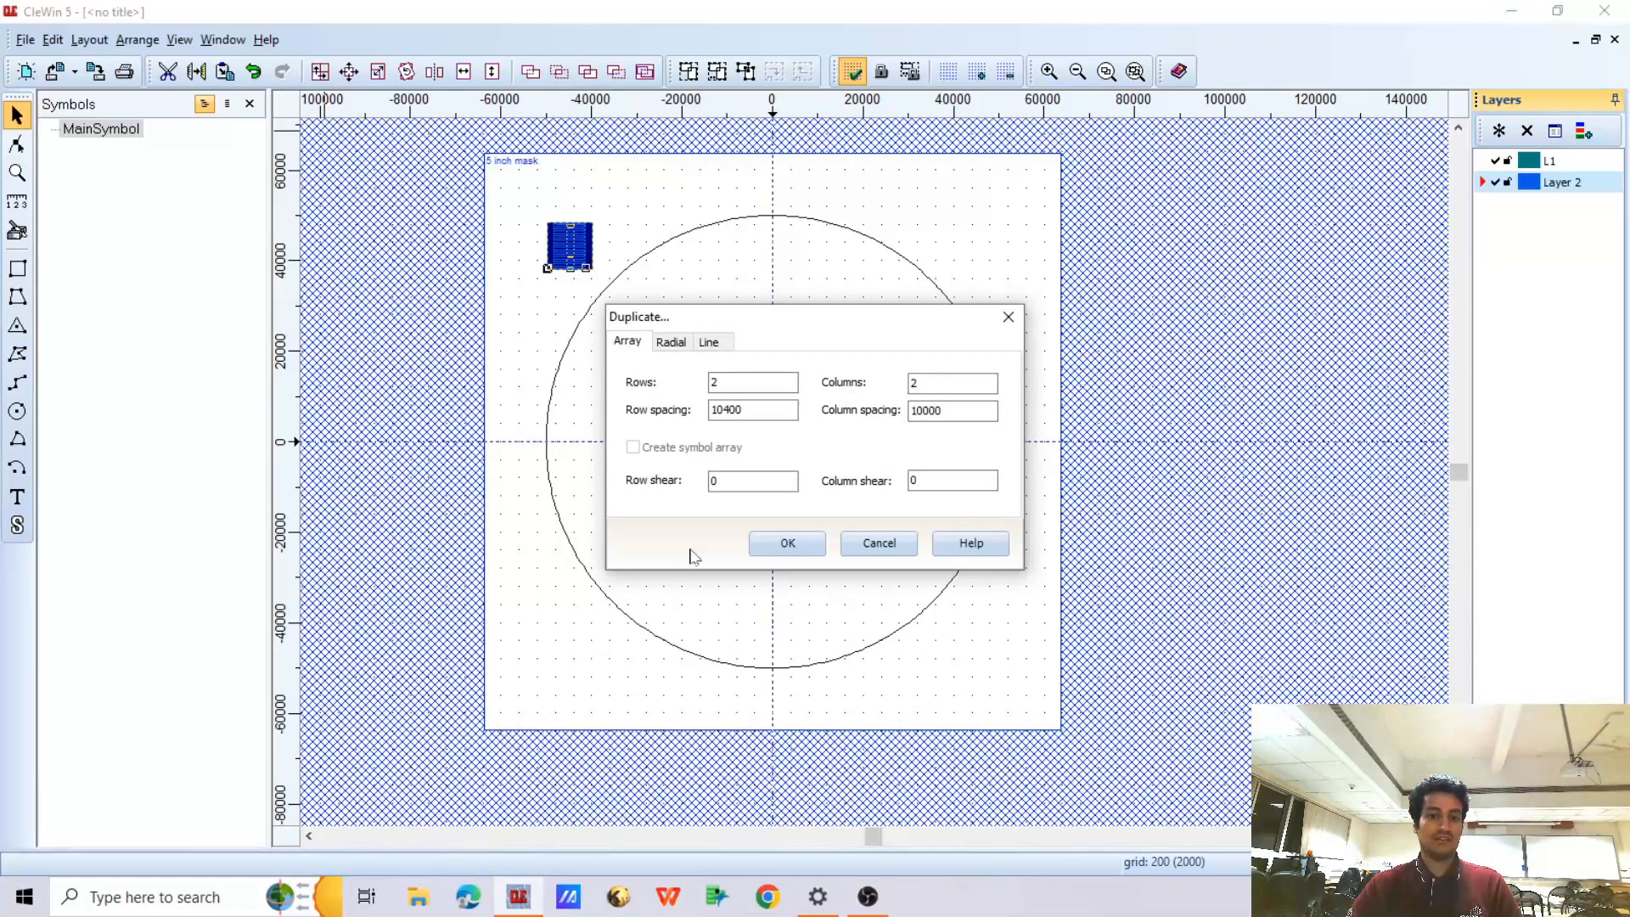
drag(723, 383, 601, 387)
key(Tab)
drag(934, 383, 858, 382)
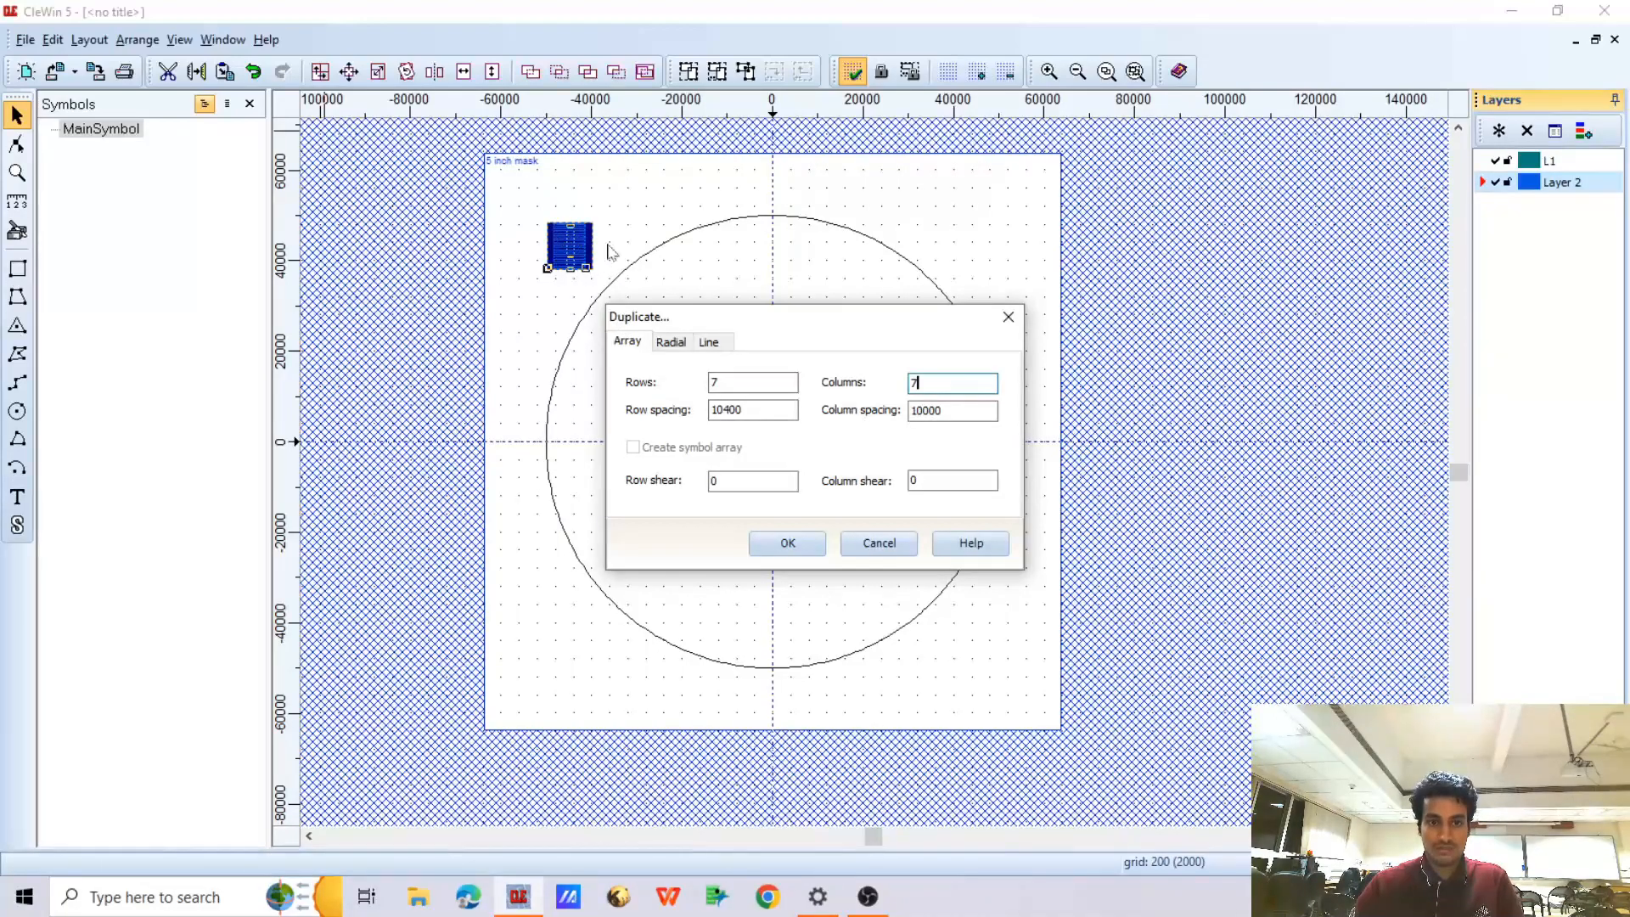
Set the row spacing to 11400 and the column spacing to 11000, and create the array
double_click(743, 409)
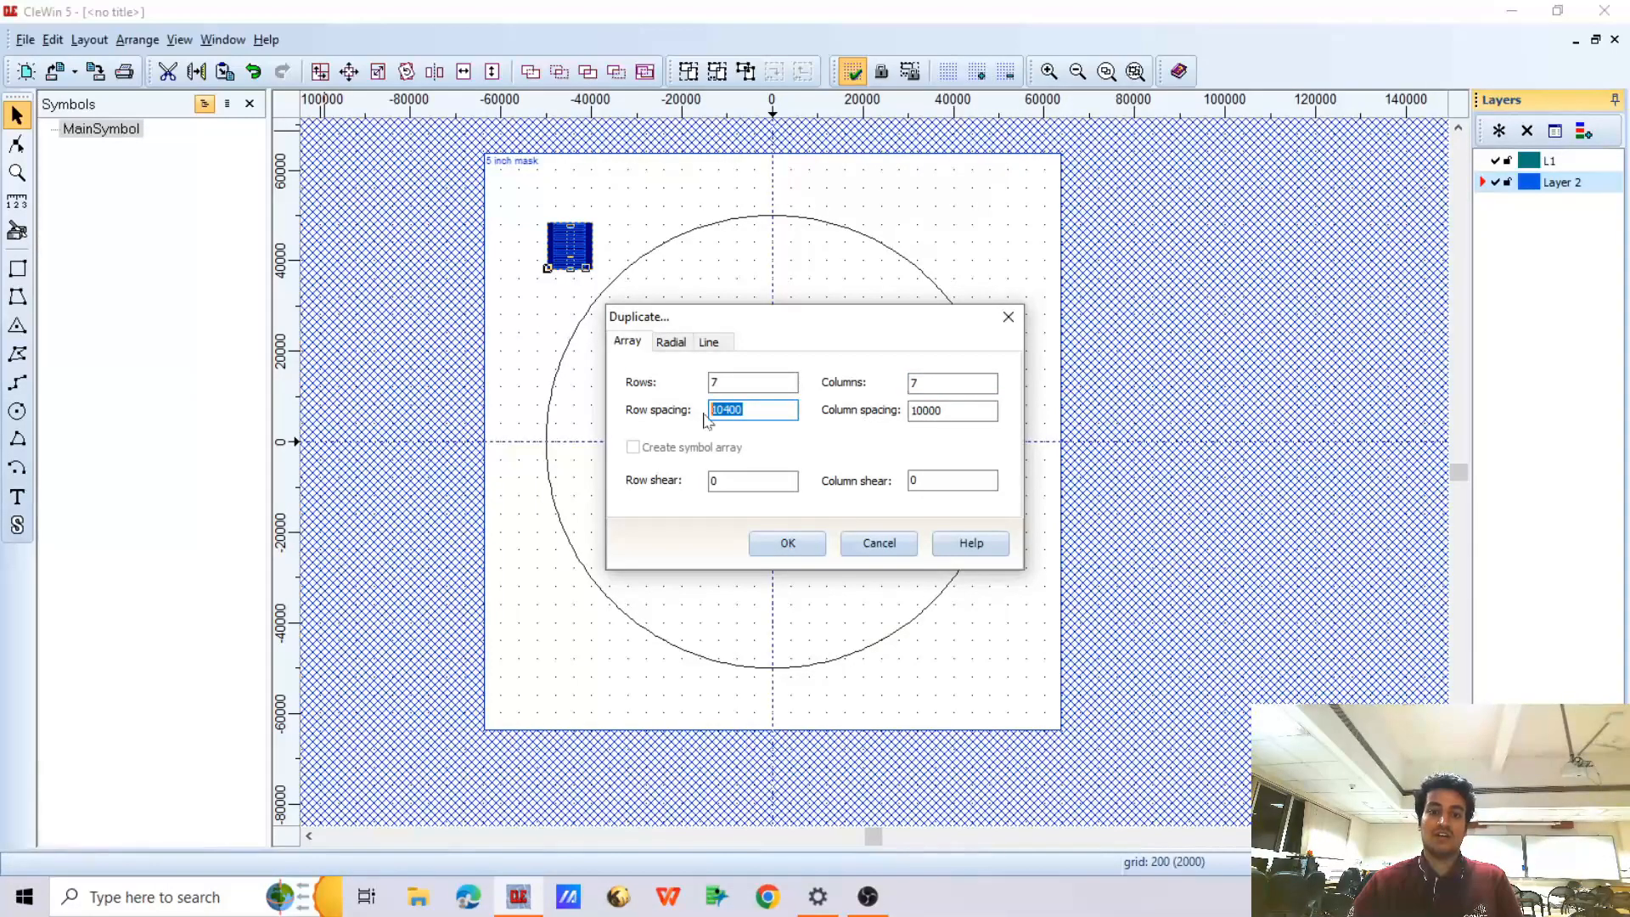
double_click(925, 410)
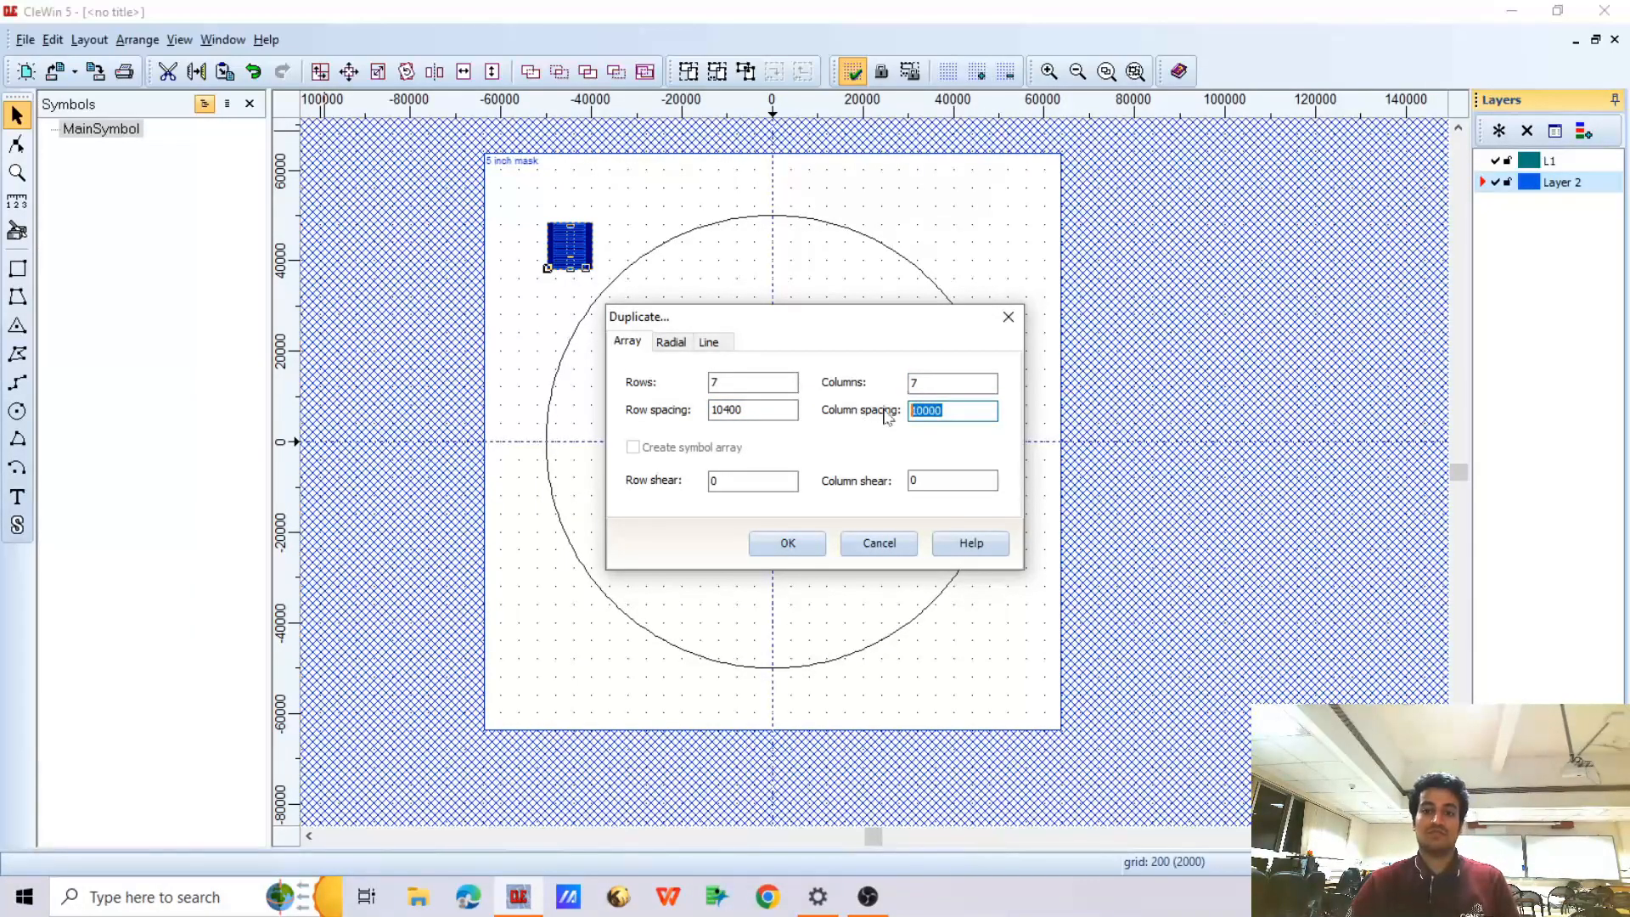
click(943, 411)
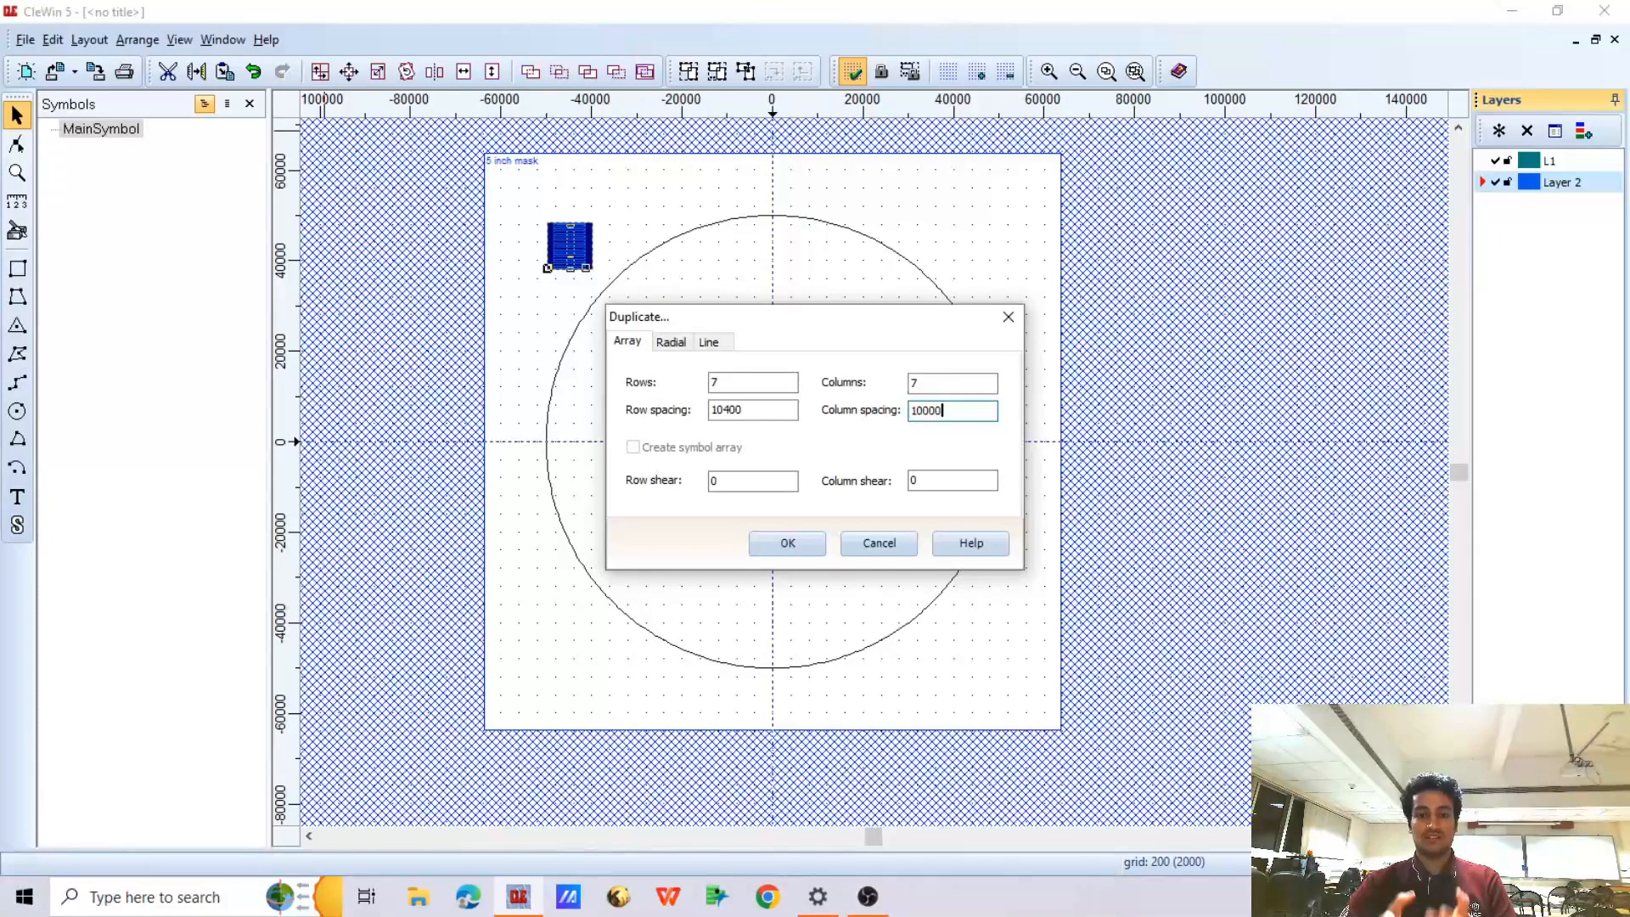
drag(943, 411, 910, 411)
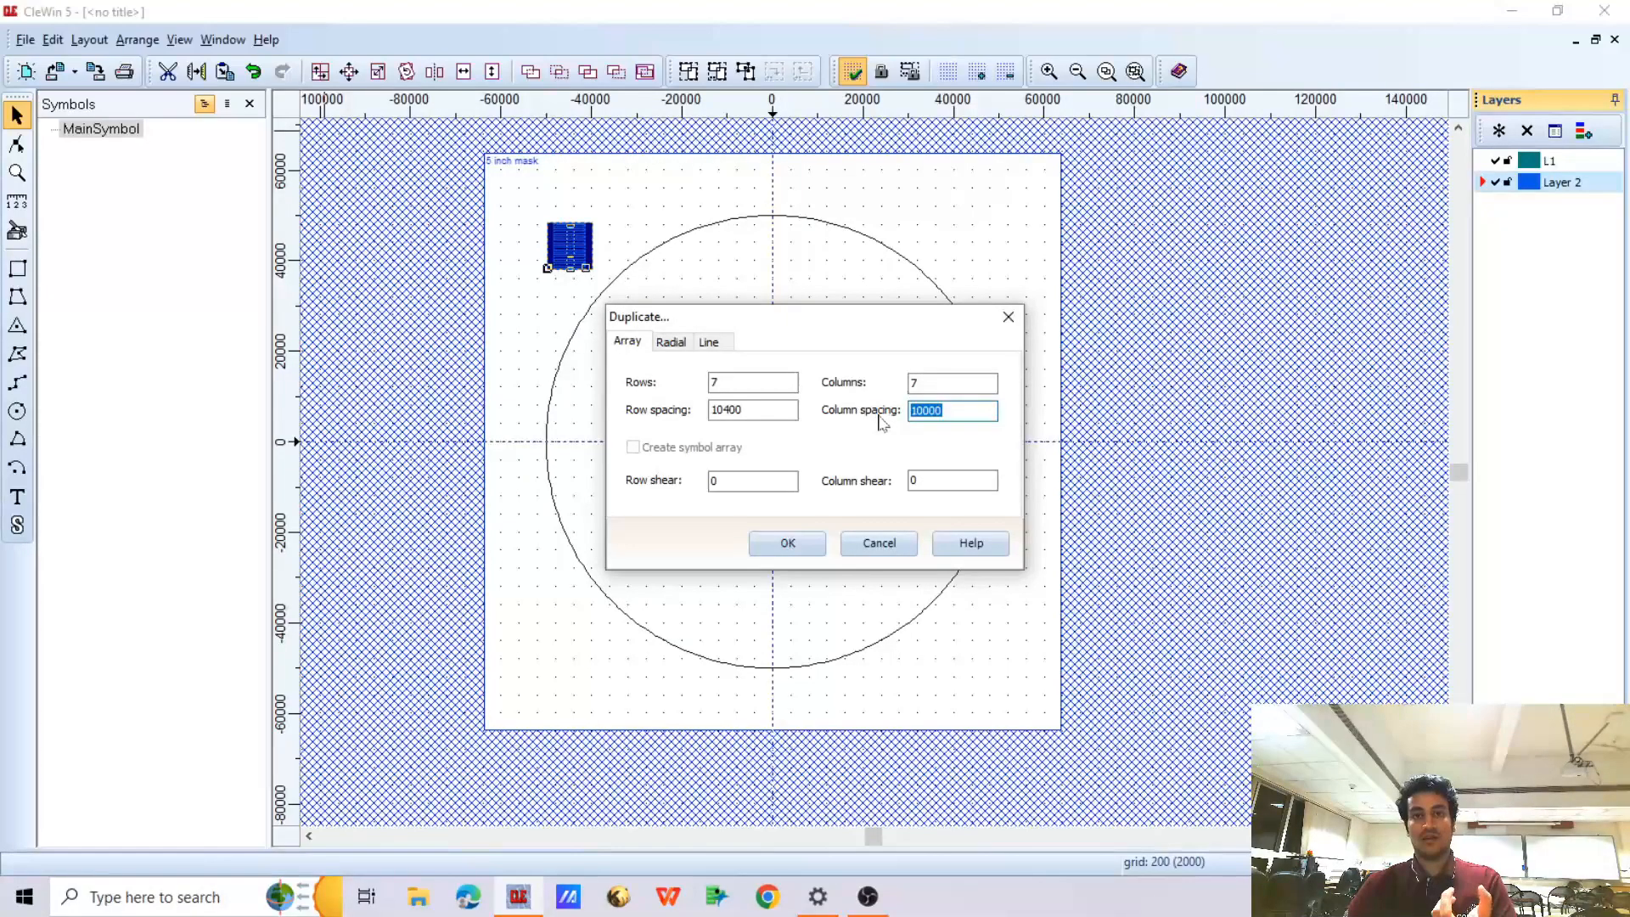
click(931, 411)
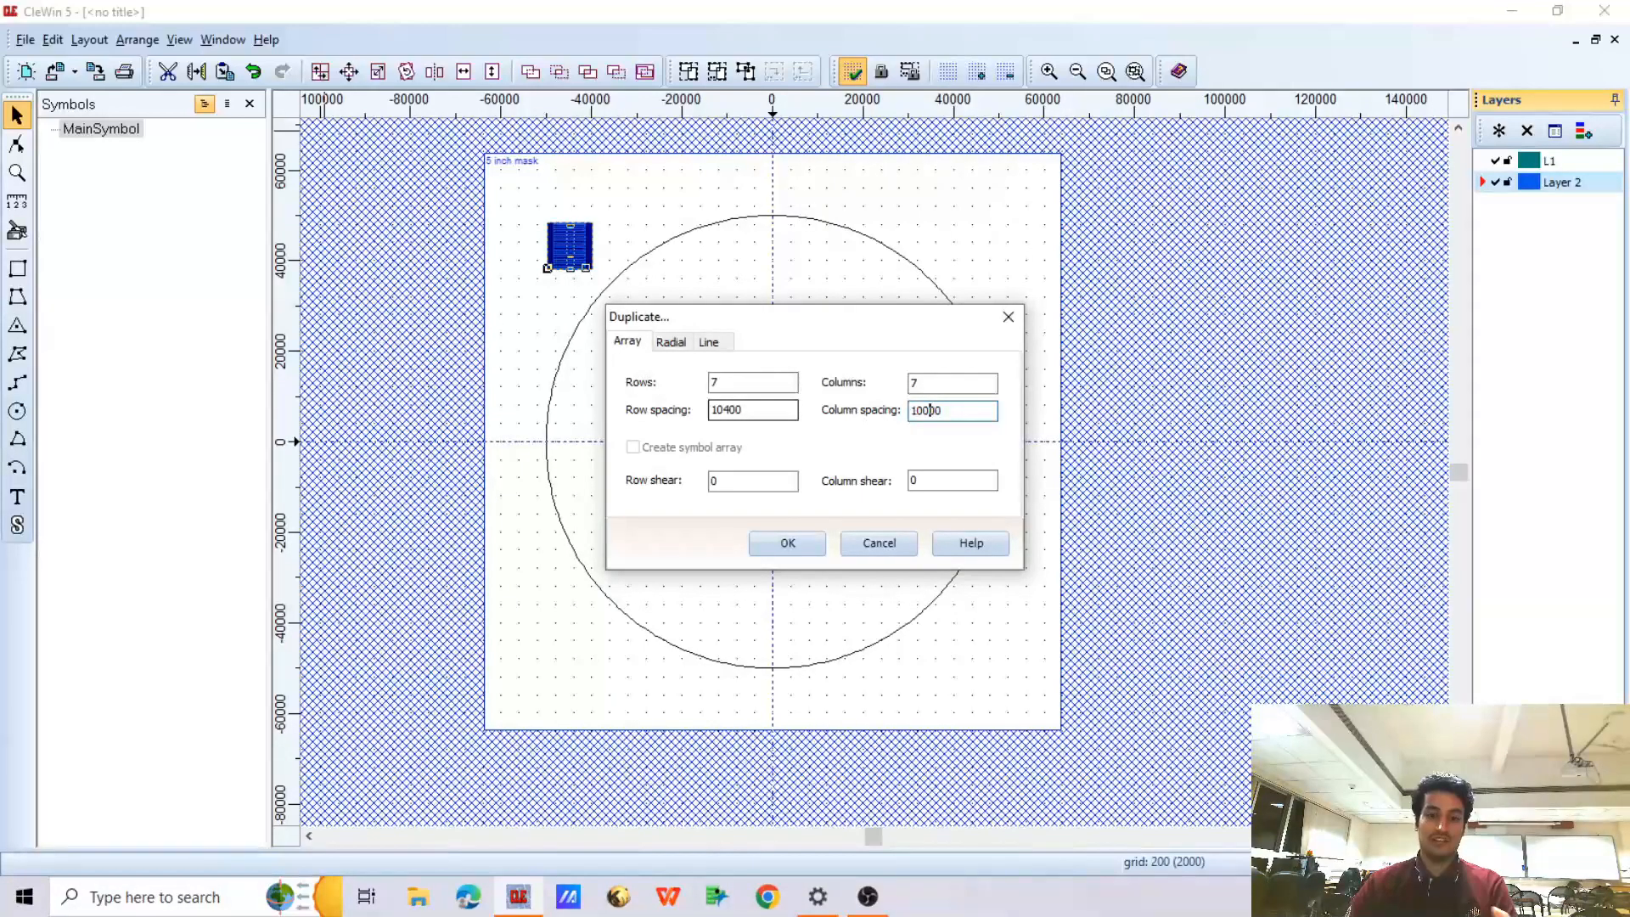
click(724, 410)
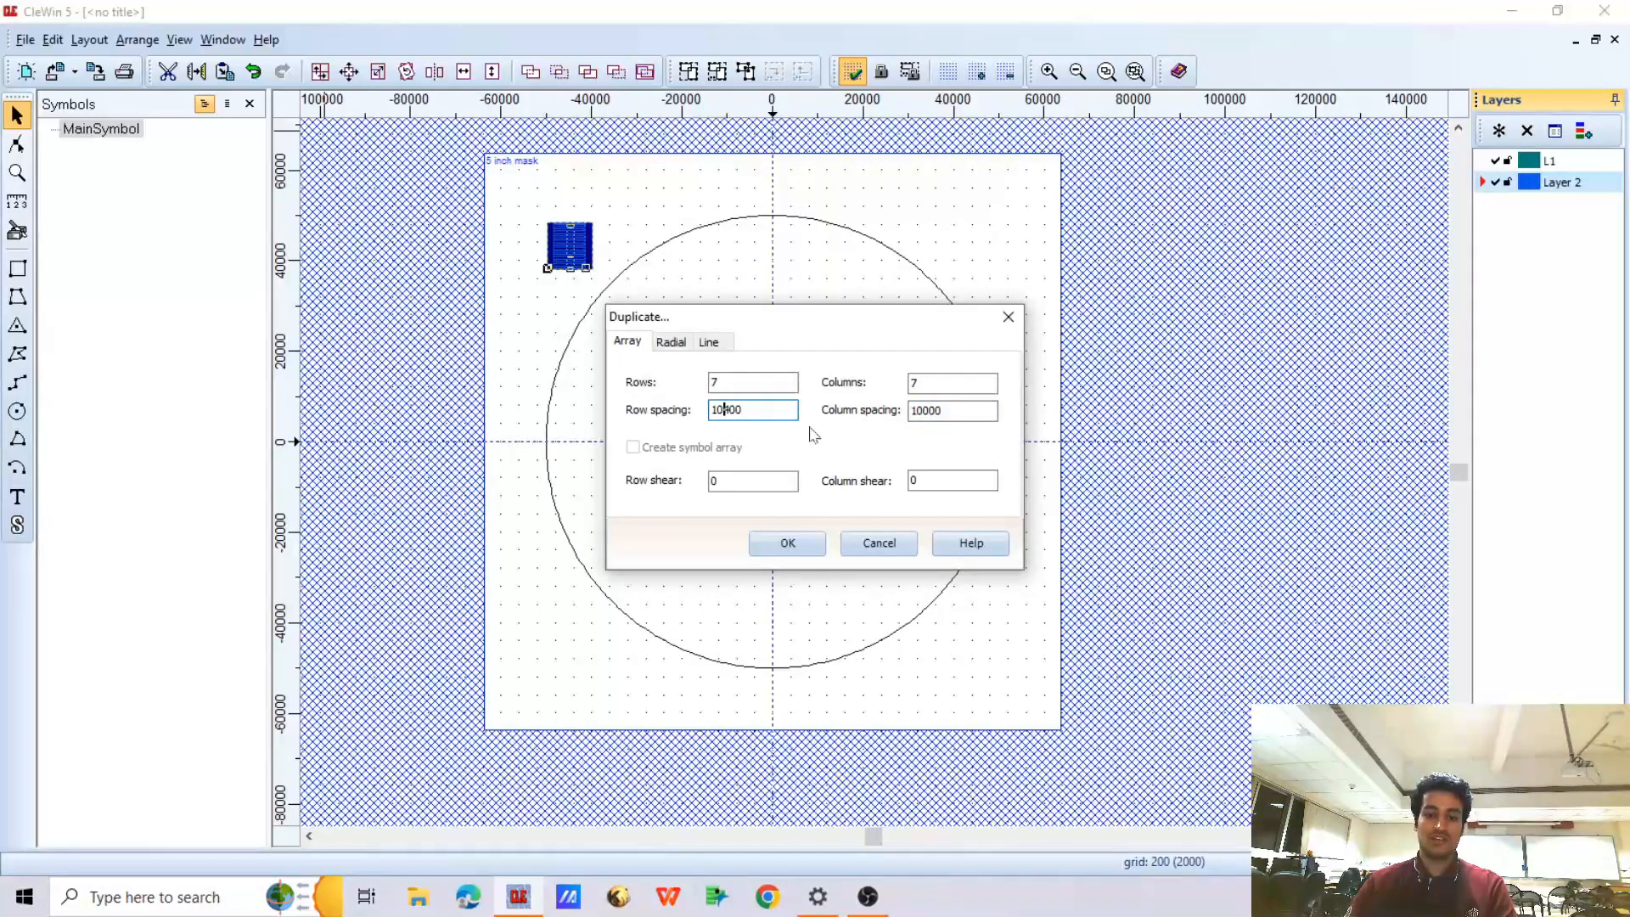
click(924, 410)
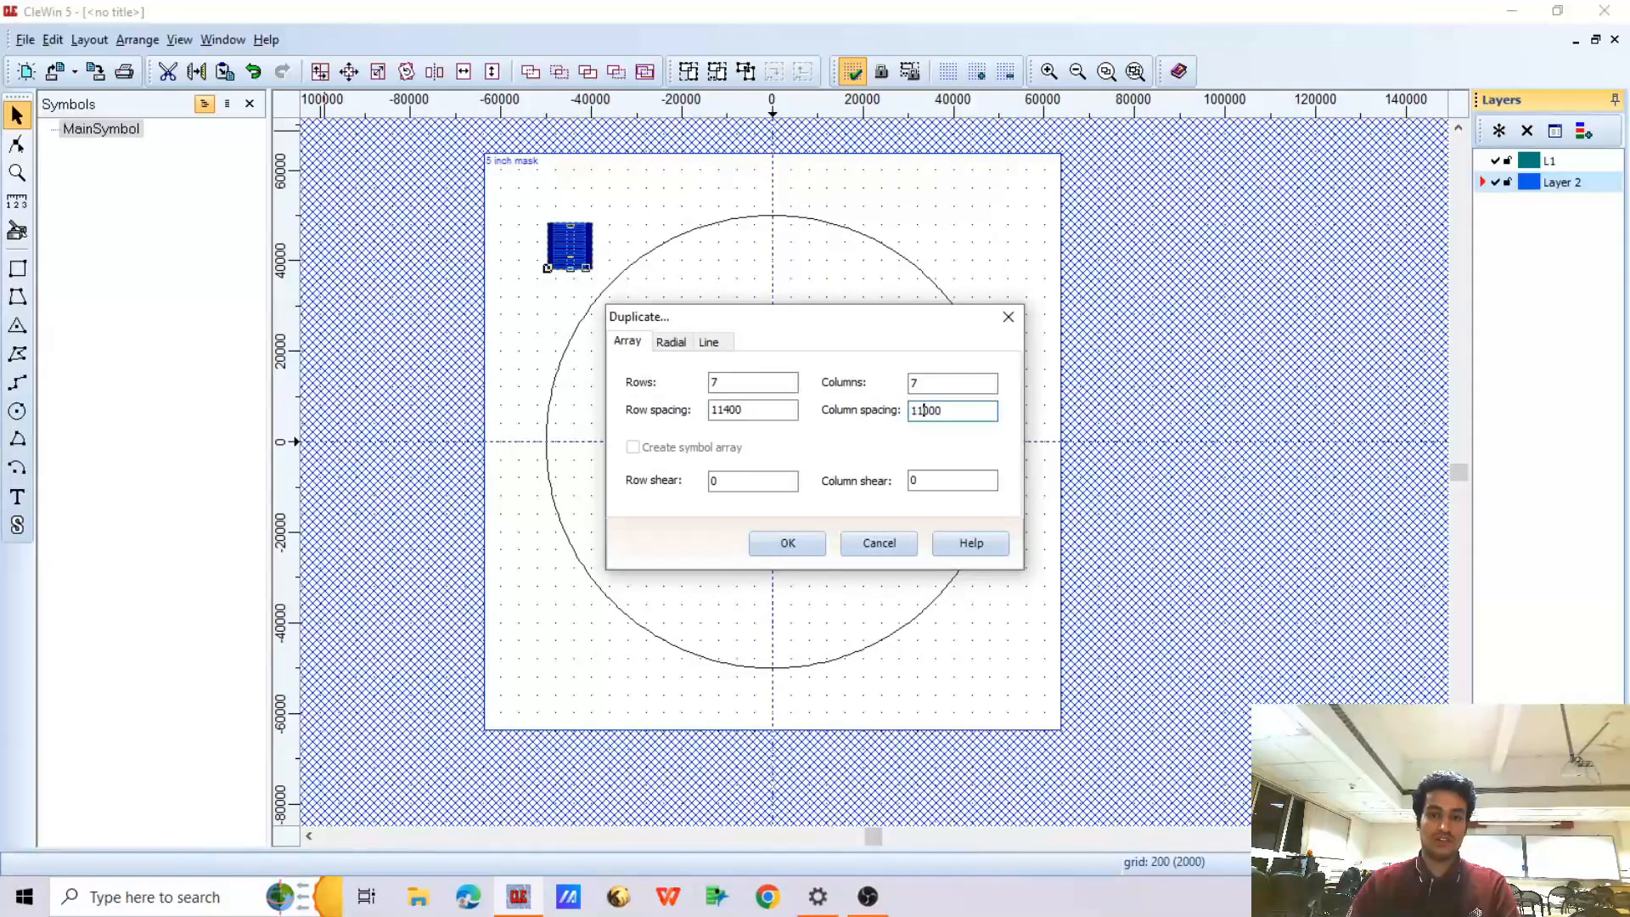
click(790, 543)
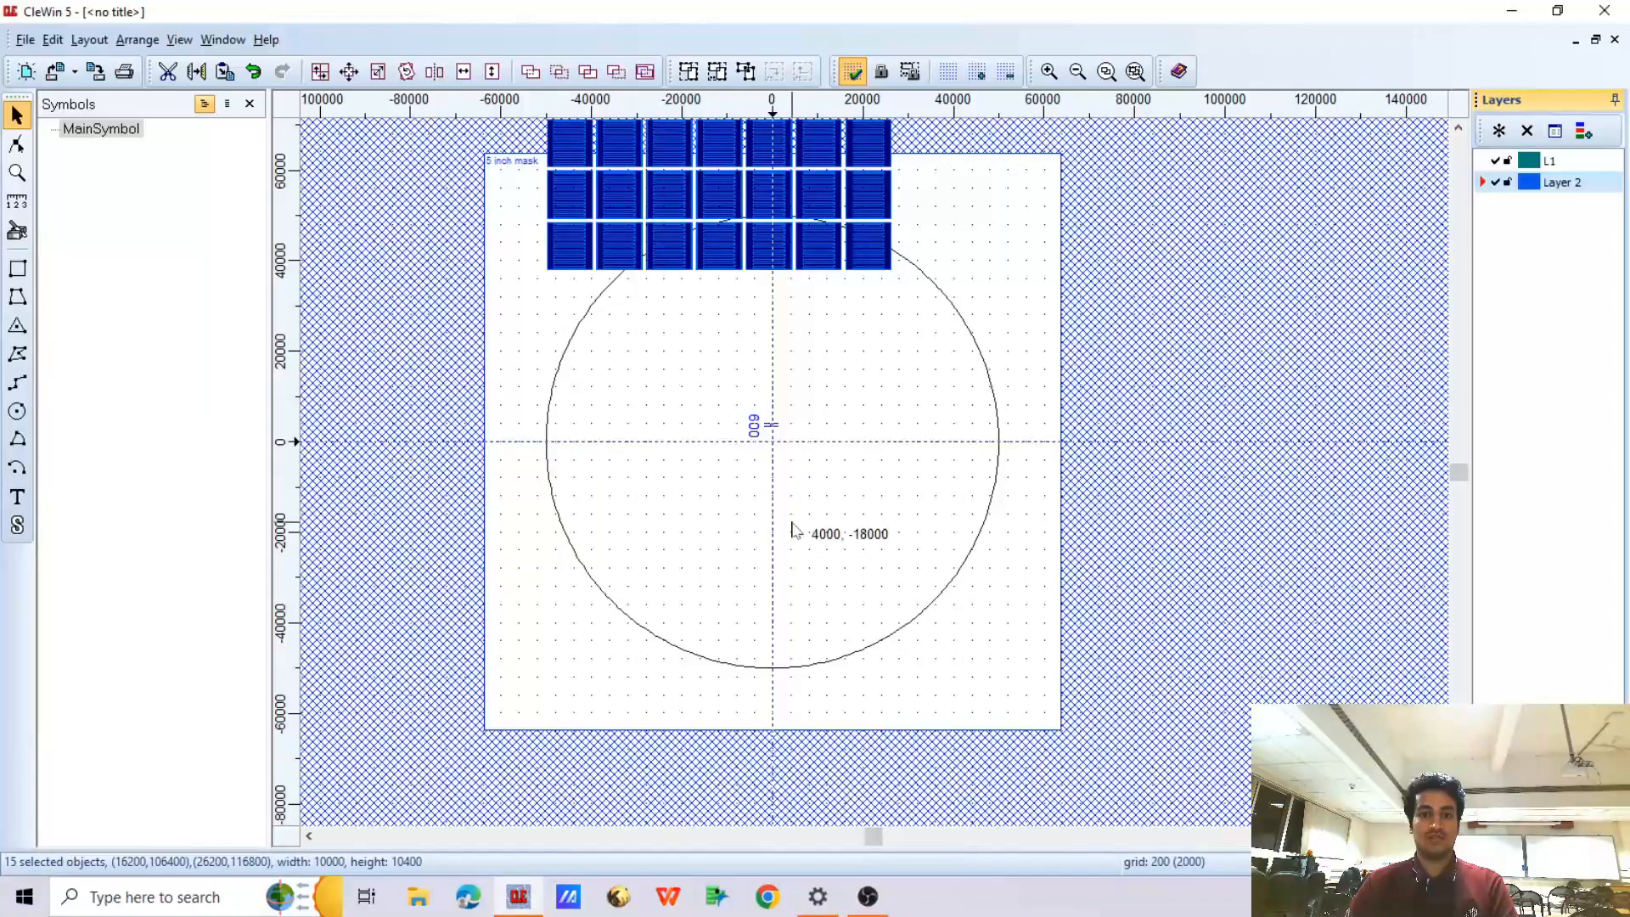
Select the complete array of electrode patterns and centre it on the drawing origin
scroll(793, 532, down, 2)
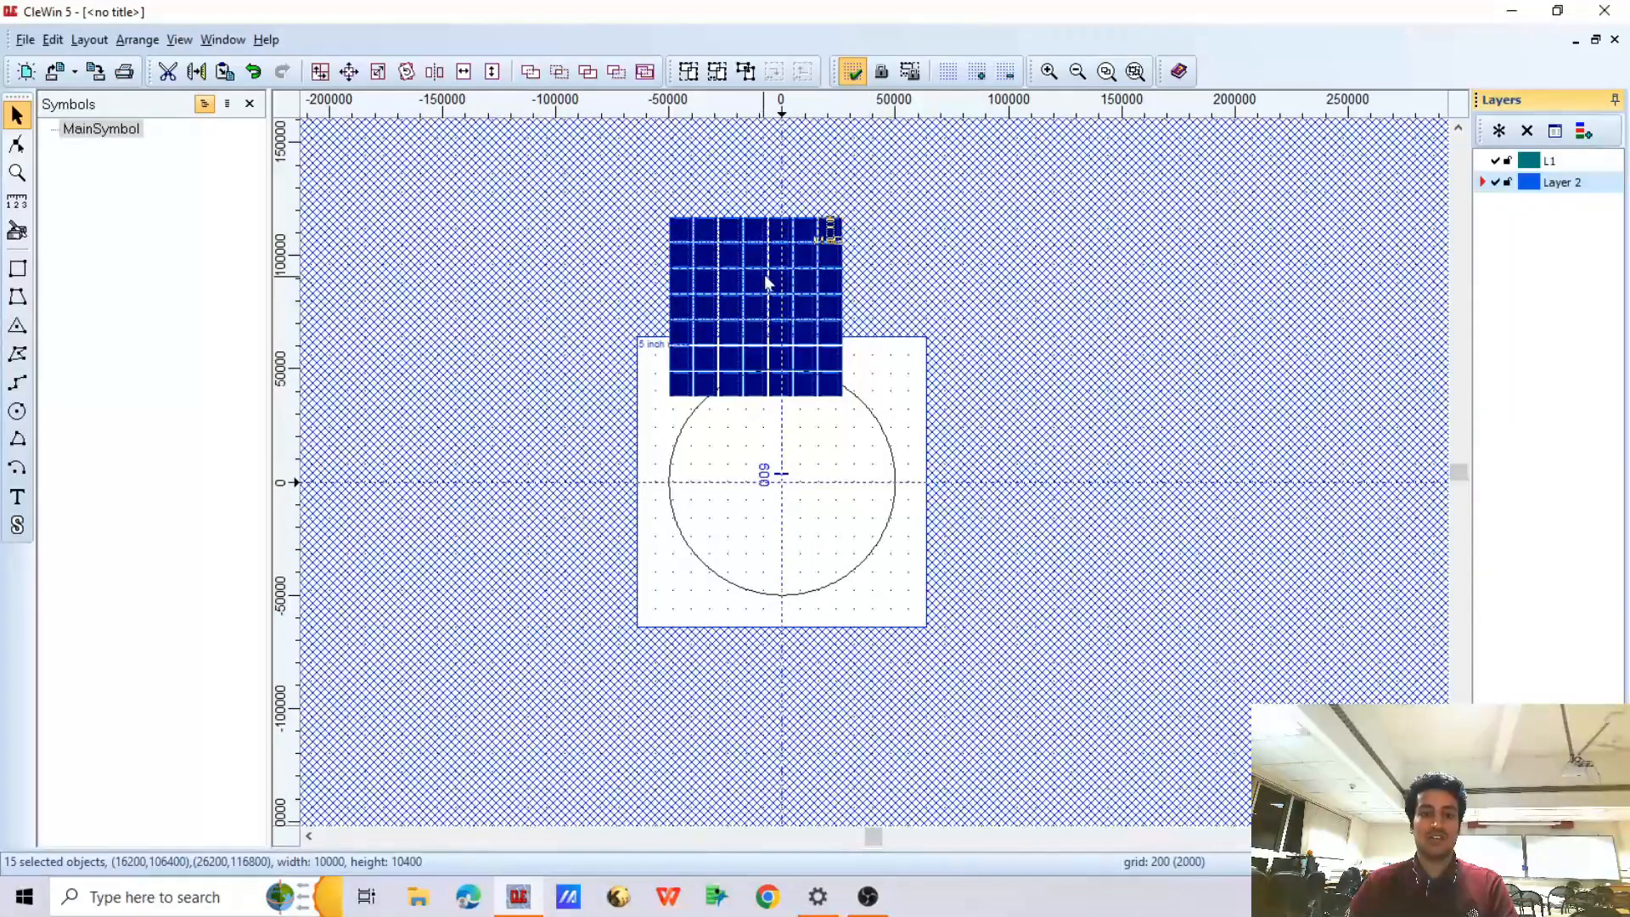
scroll(723, 248, up, 2)
drag(590, 162, 1080, 638)
click(89, 39)
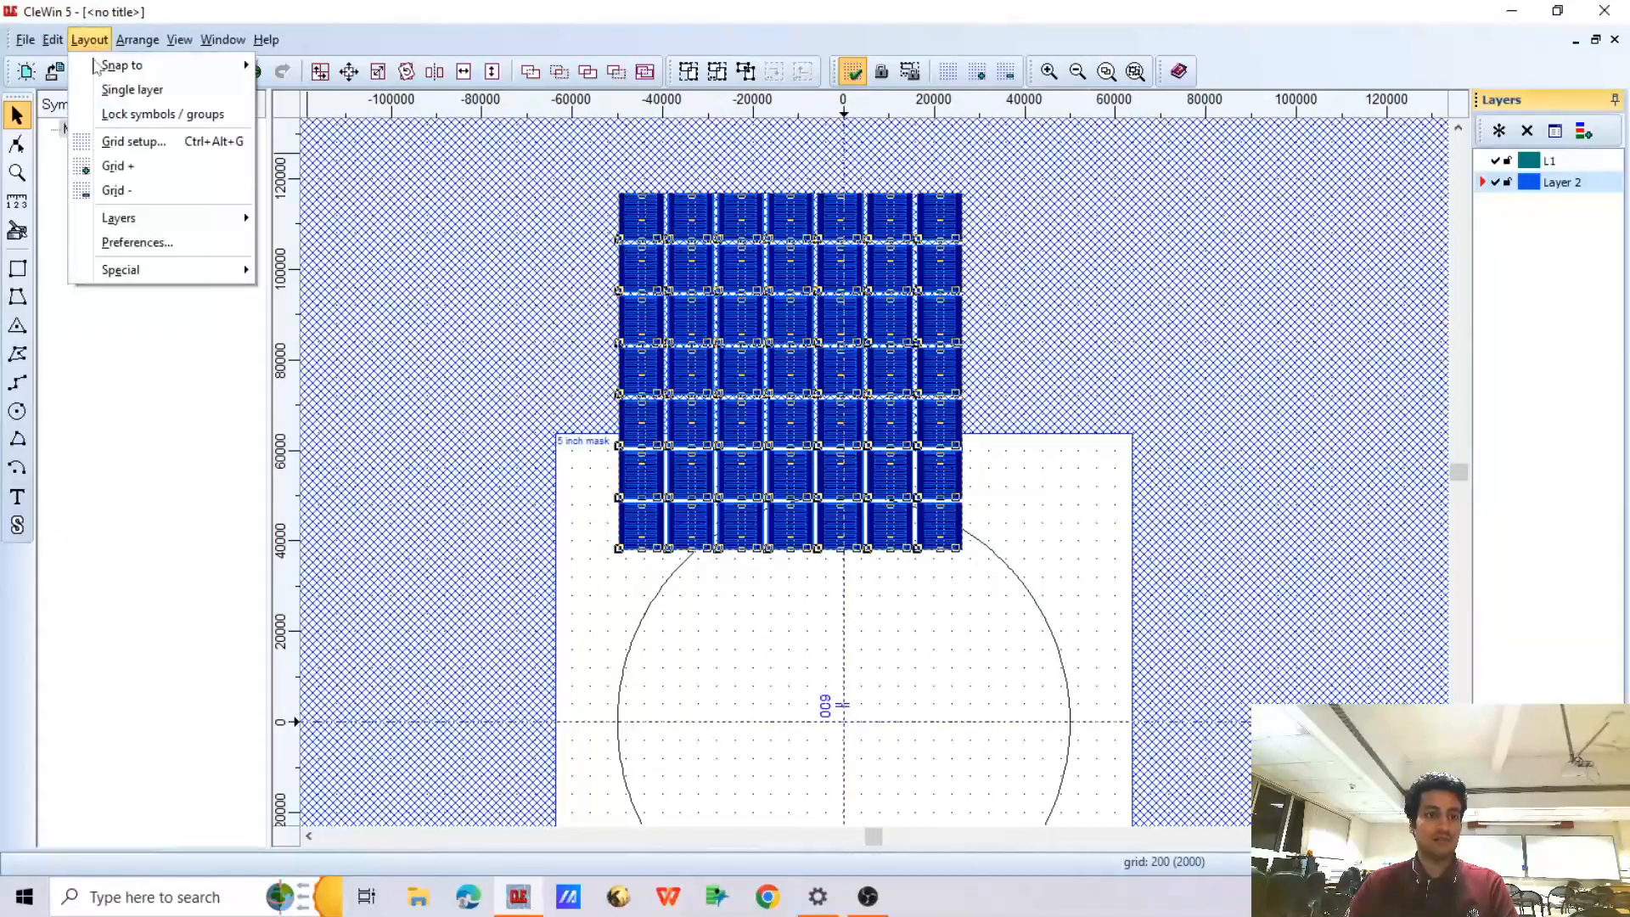
mouse_move(127, 269)
click(297, 269)
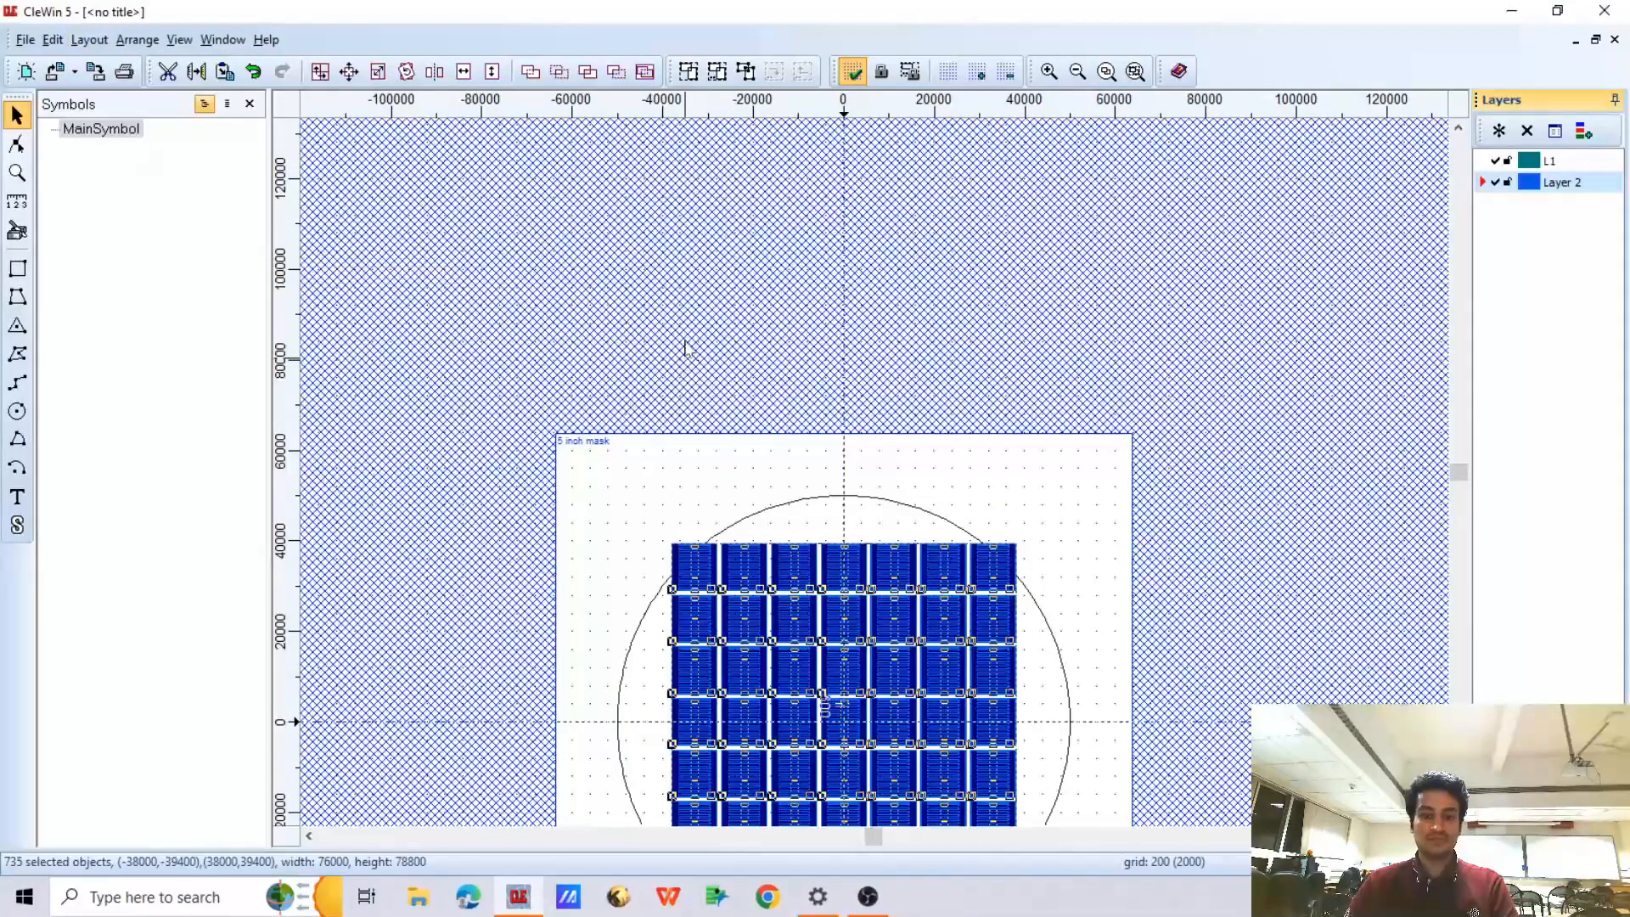
scroll(741, 443, down, 2)
scroll(741, 443, up, 2)
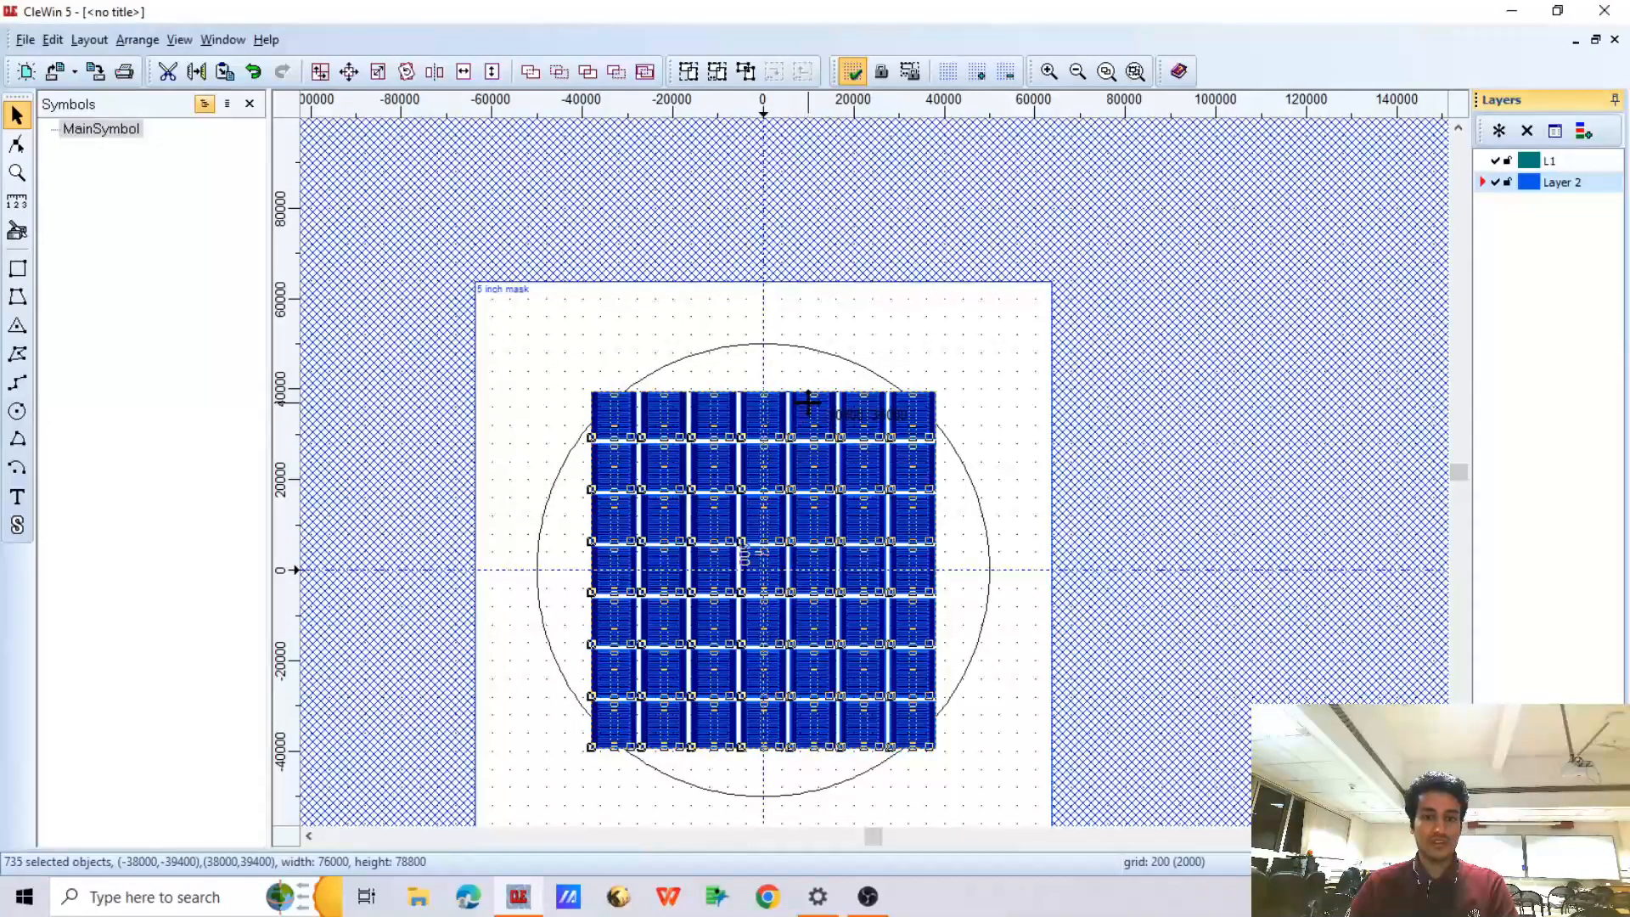
Delete the two corner electrode patterns at the ends of the array's top row
click(746, 782)
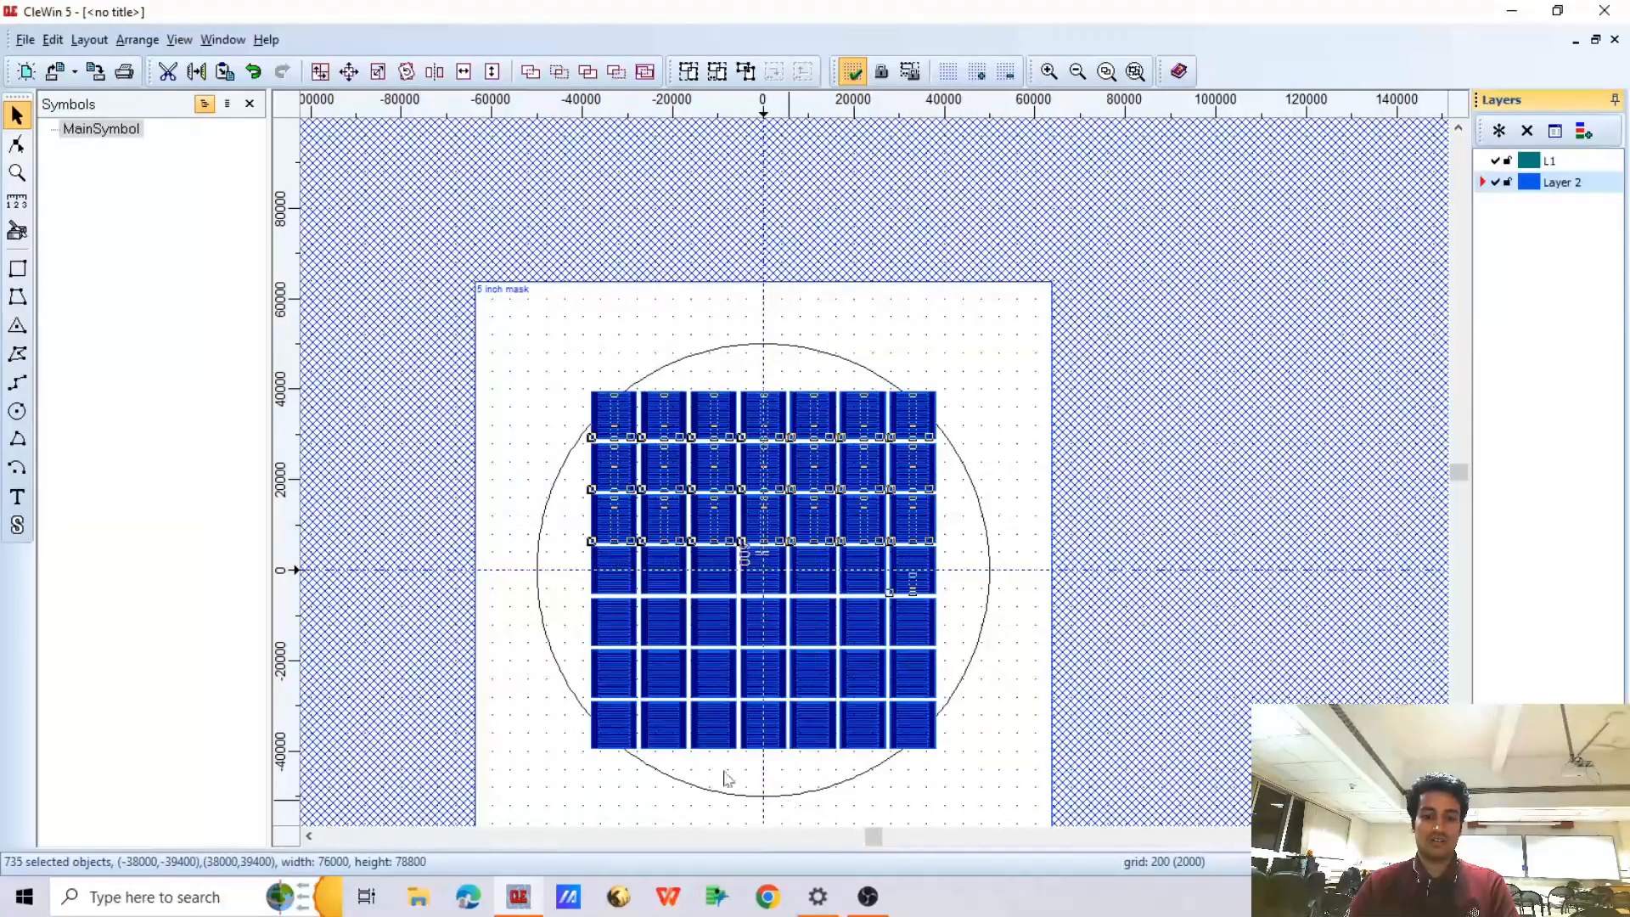
scroll(611, 425, up, 2)
drag(556, 353, 690, 504)
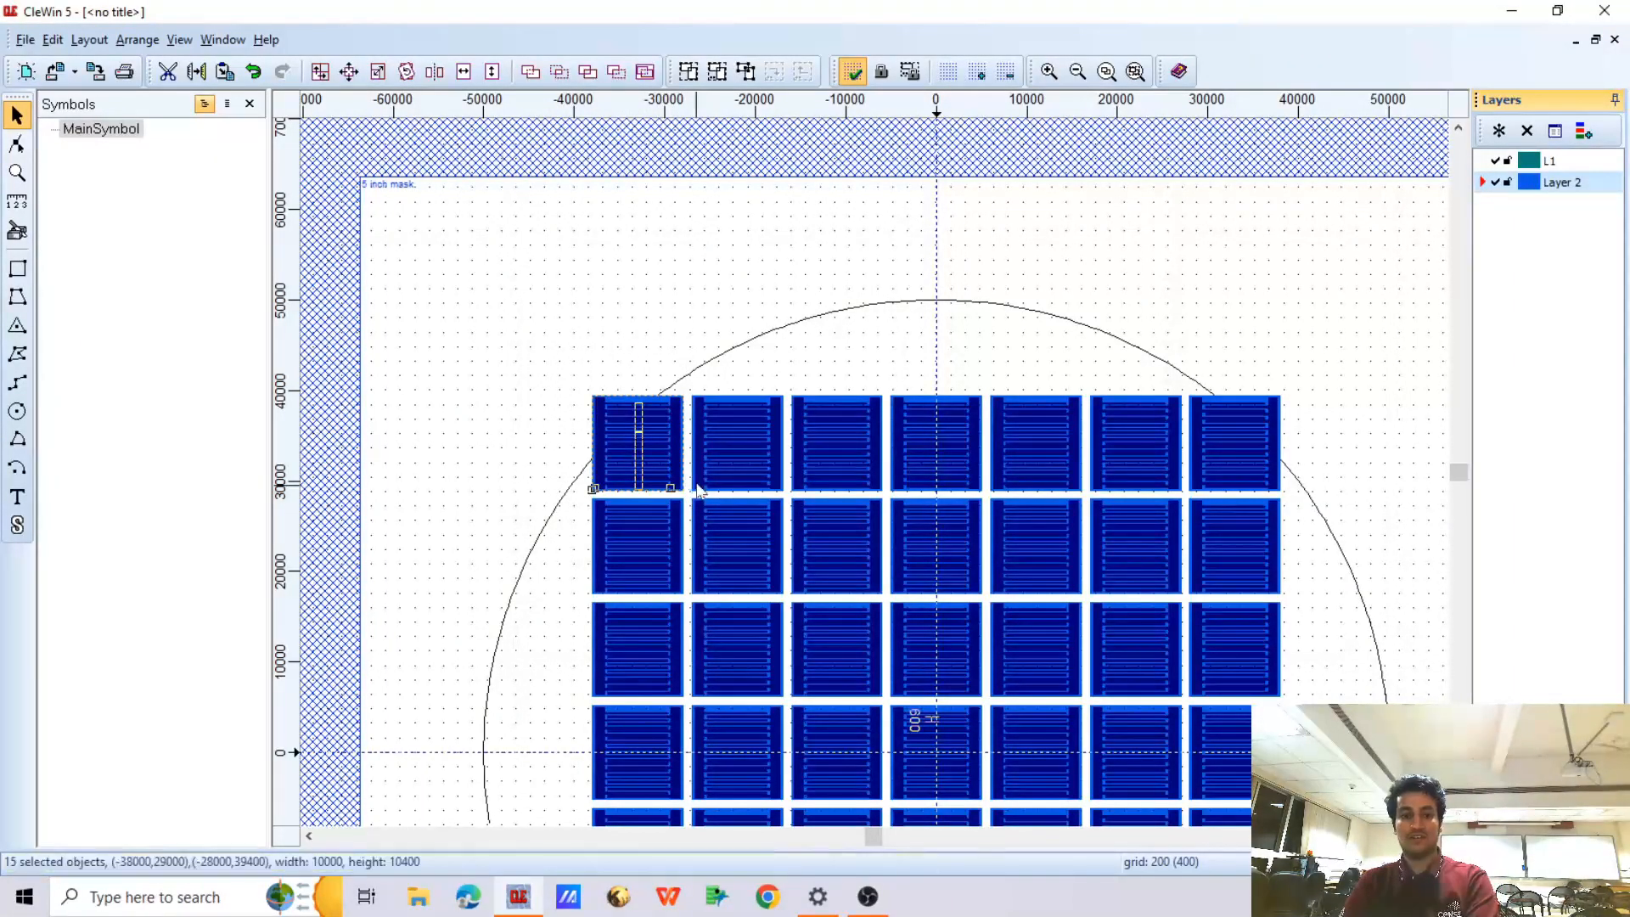
key(Delete)
drag(1183, 375, 1328, 494)
key(Delete)
Delete the two corner electrode patterns at the ends of the array's bottom row
scroll(839, 291, down, 2)
scroll(777, 527, up, 2)
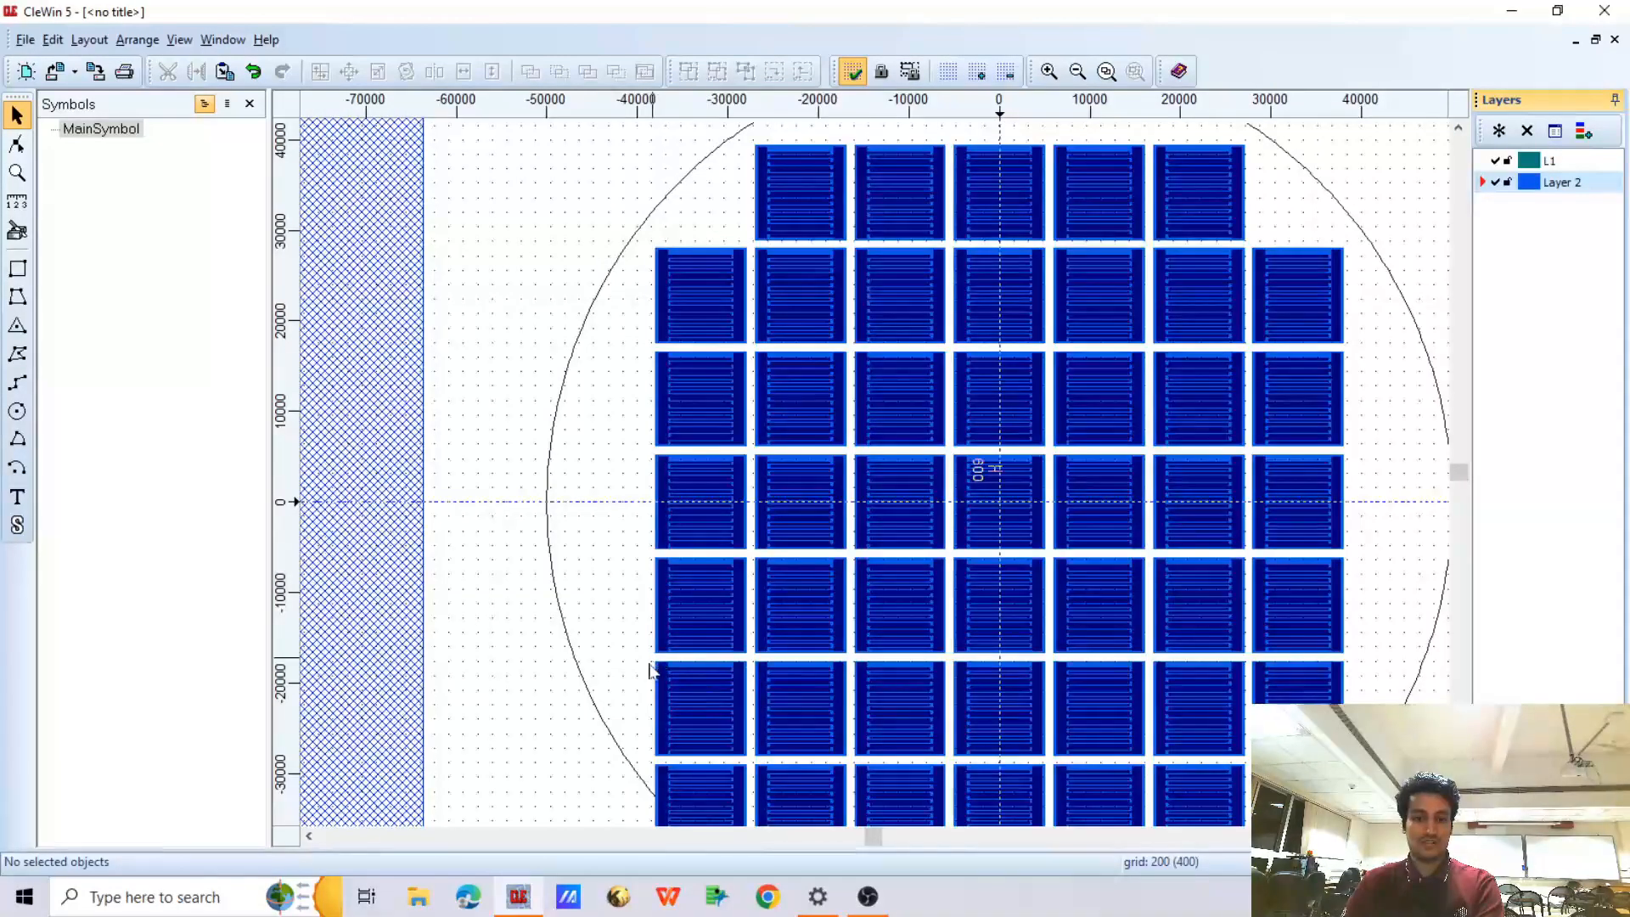
scroll(703, 544, down, 2)
scroll(690, 675, up, 2)
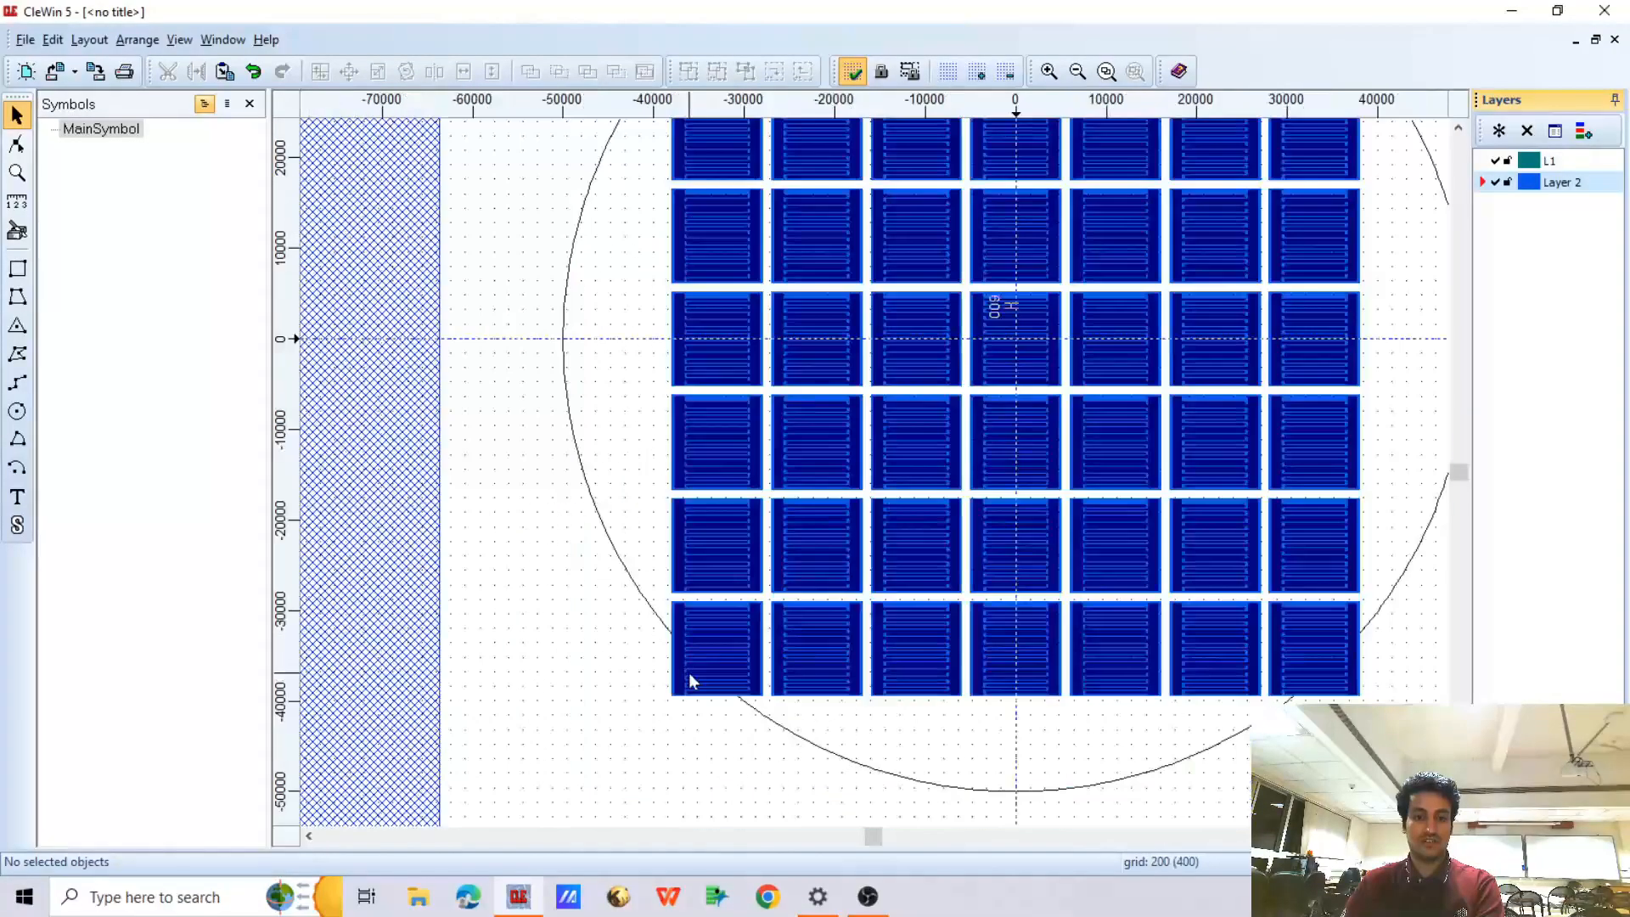
drag(658, 607, 771, 747)
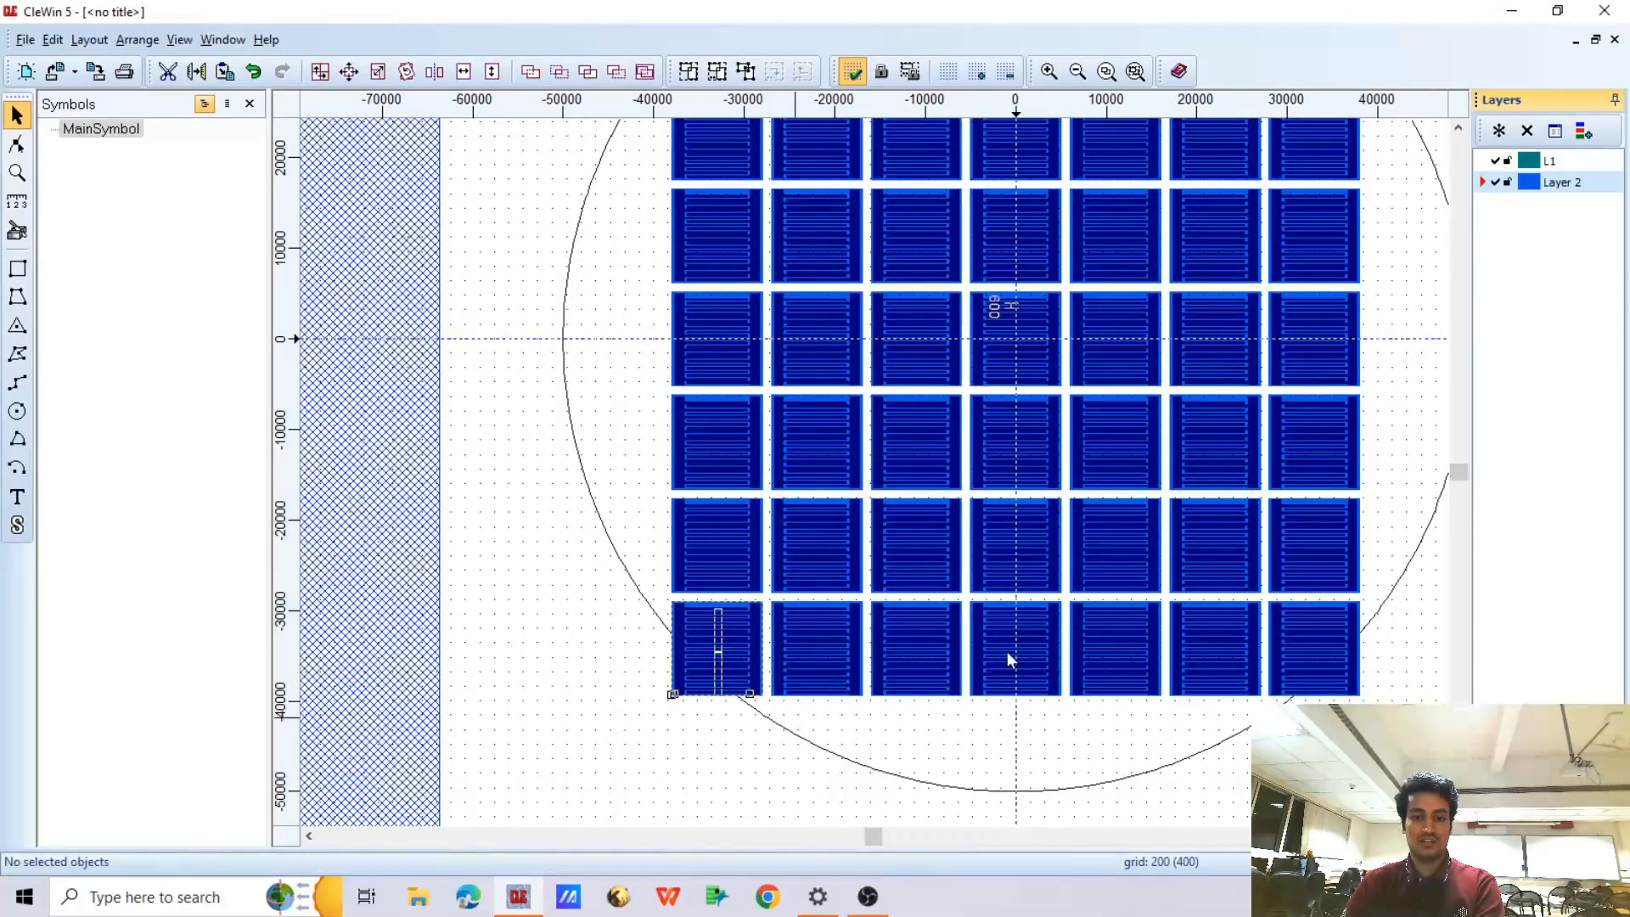
key(Delete)
drag(1265, 597, 1386, 717)
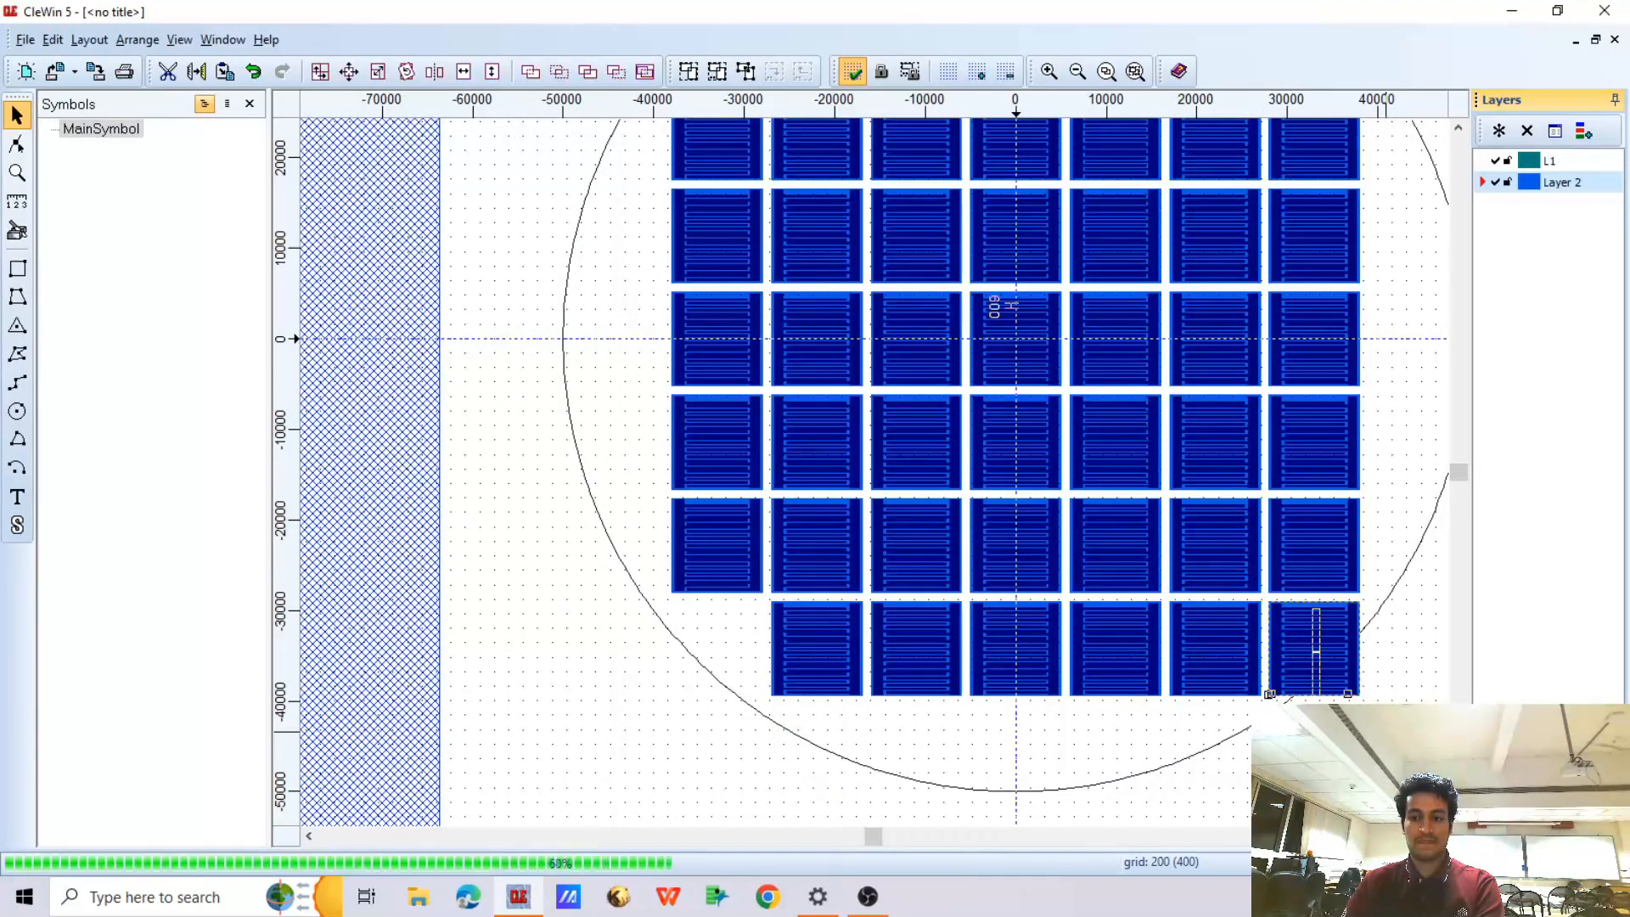
key(Delete)
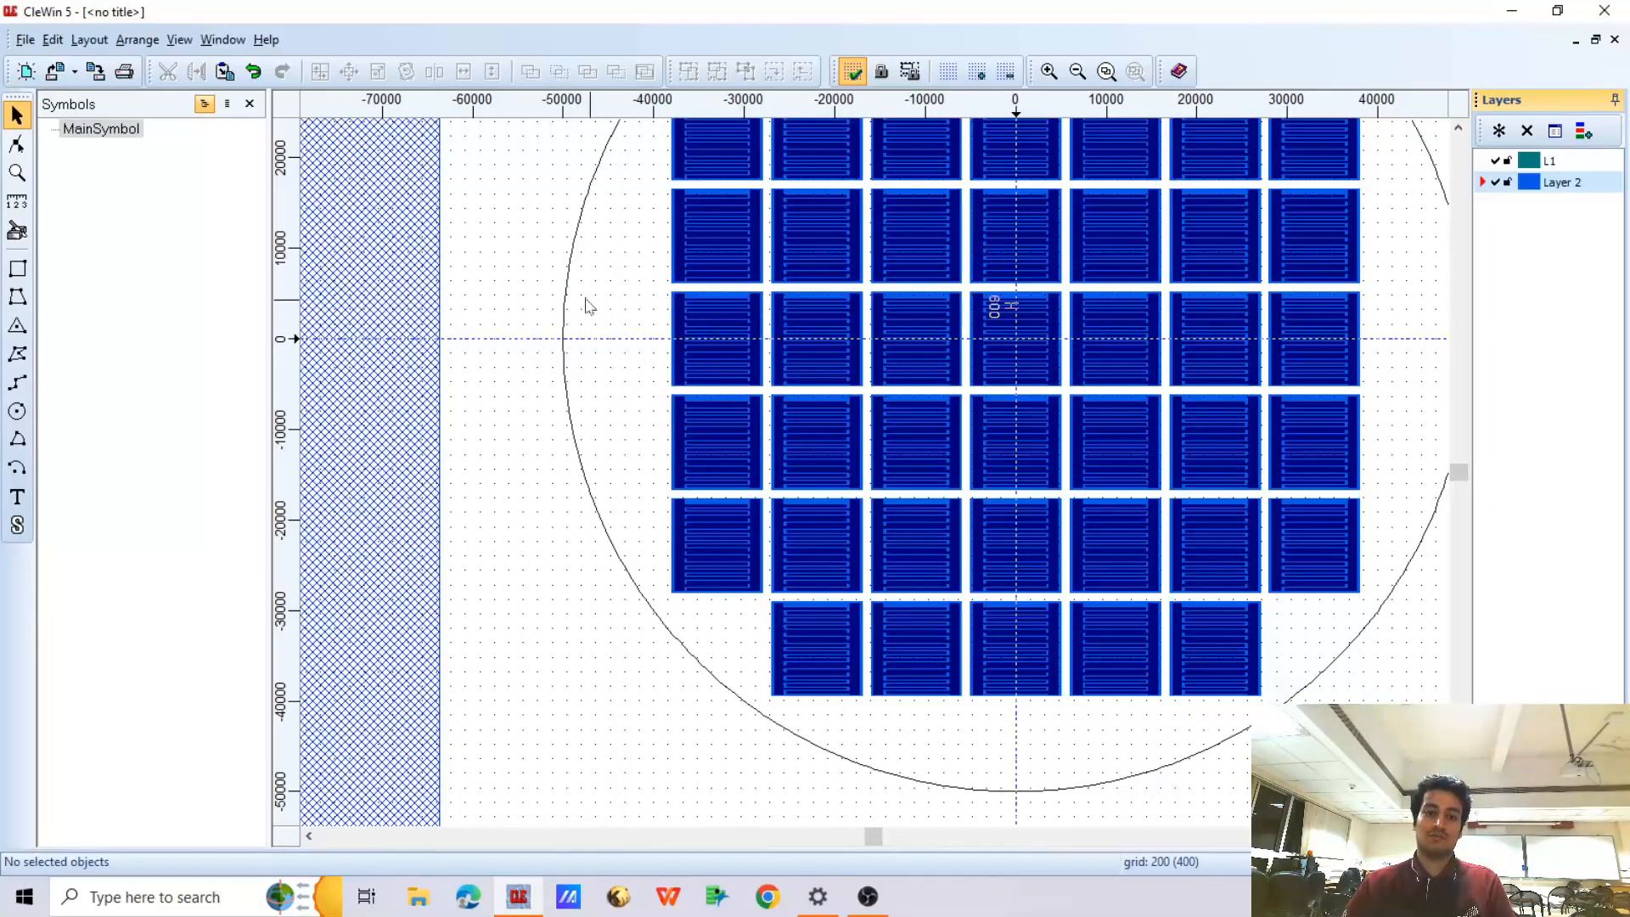
Inspect the trimmed array against the wafer circle, selecting its middle row and its middle column and examining the emptied corners
scroll(499, 289, down, 2)
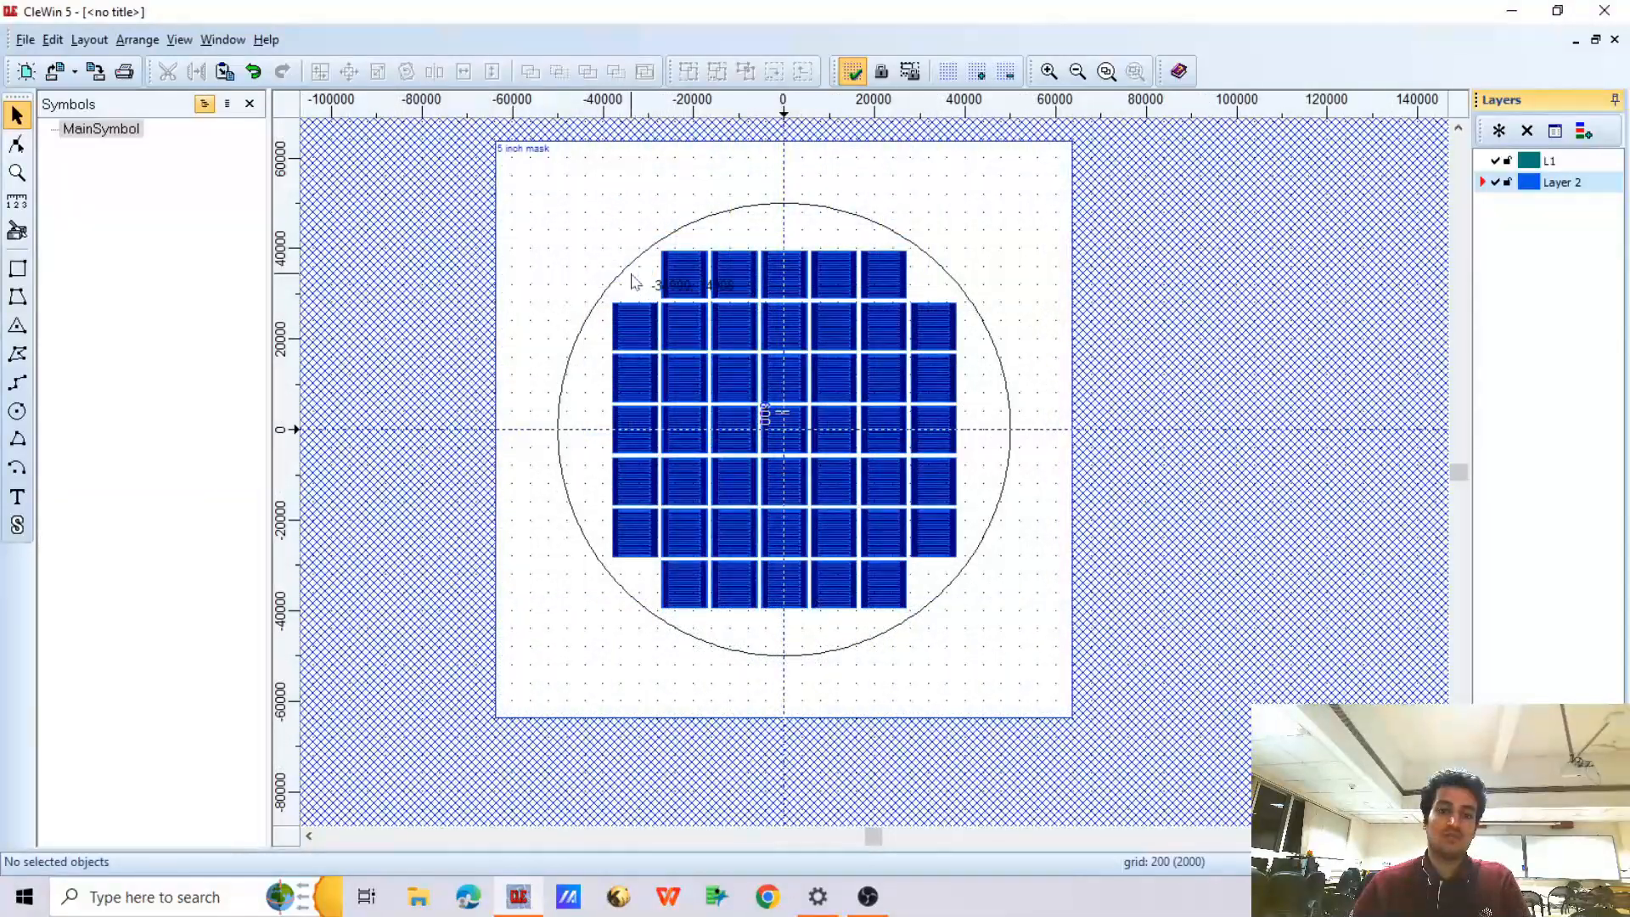
scroll(639, 281, up, 3)
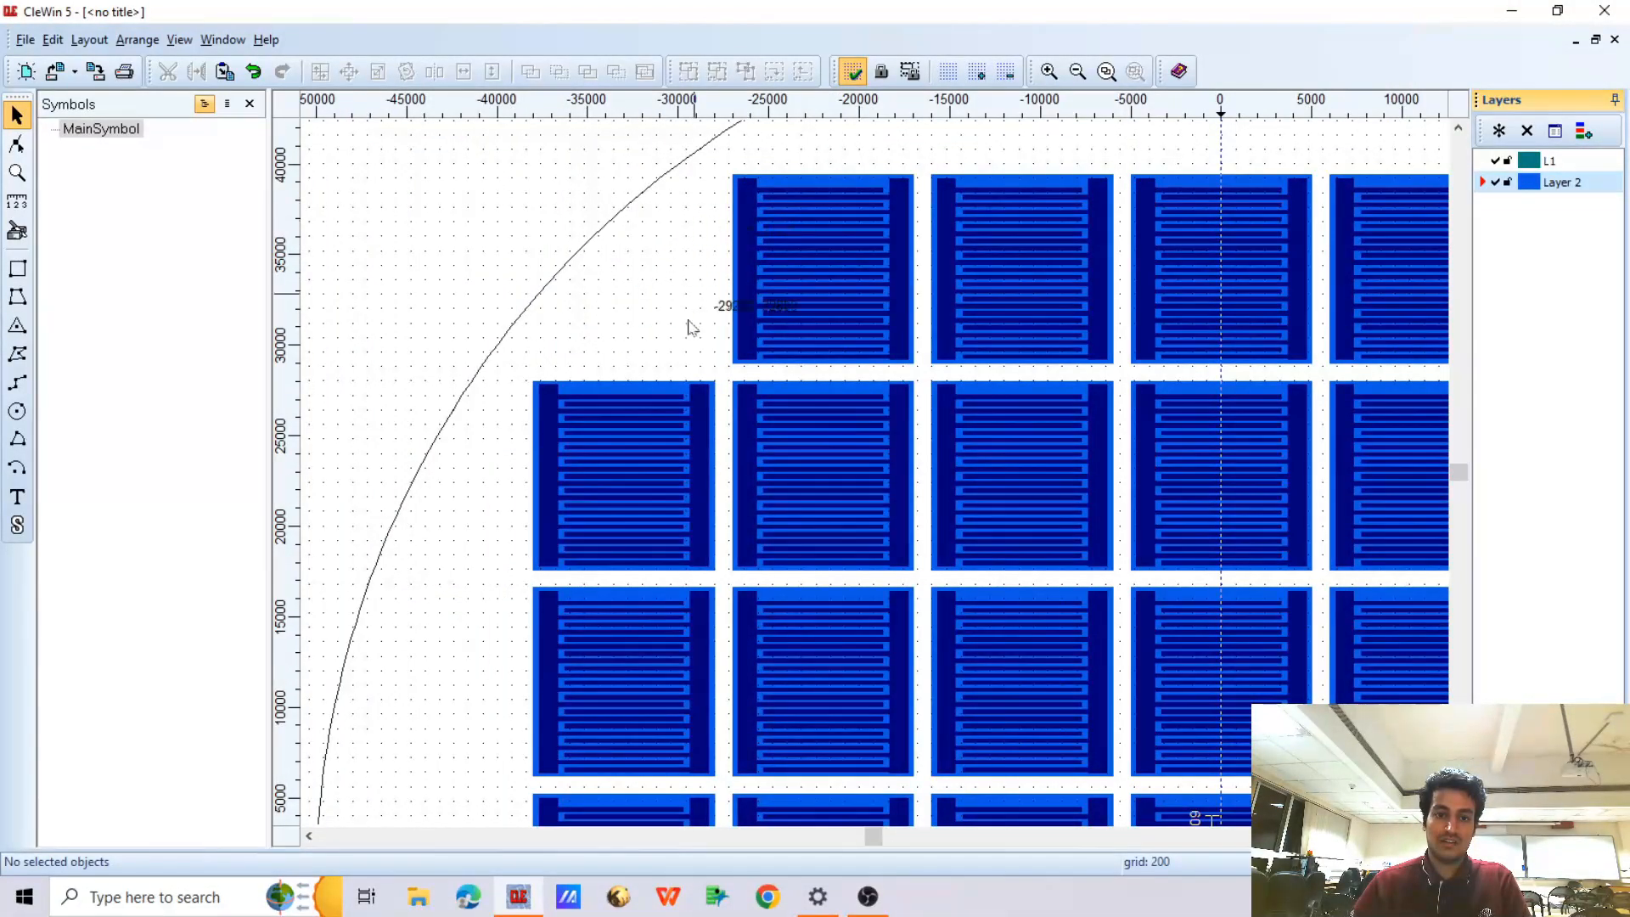
scroll(422, 258, down, 3)
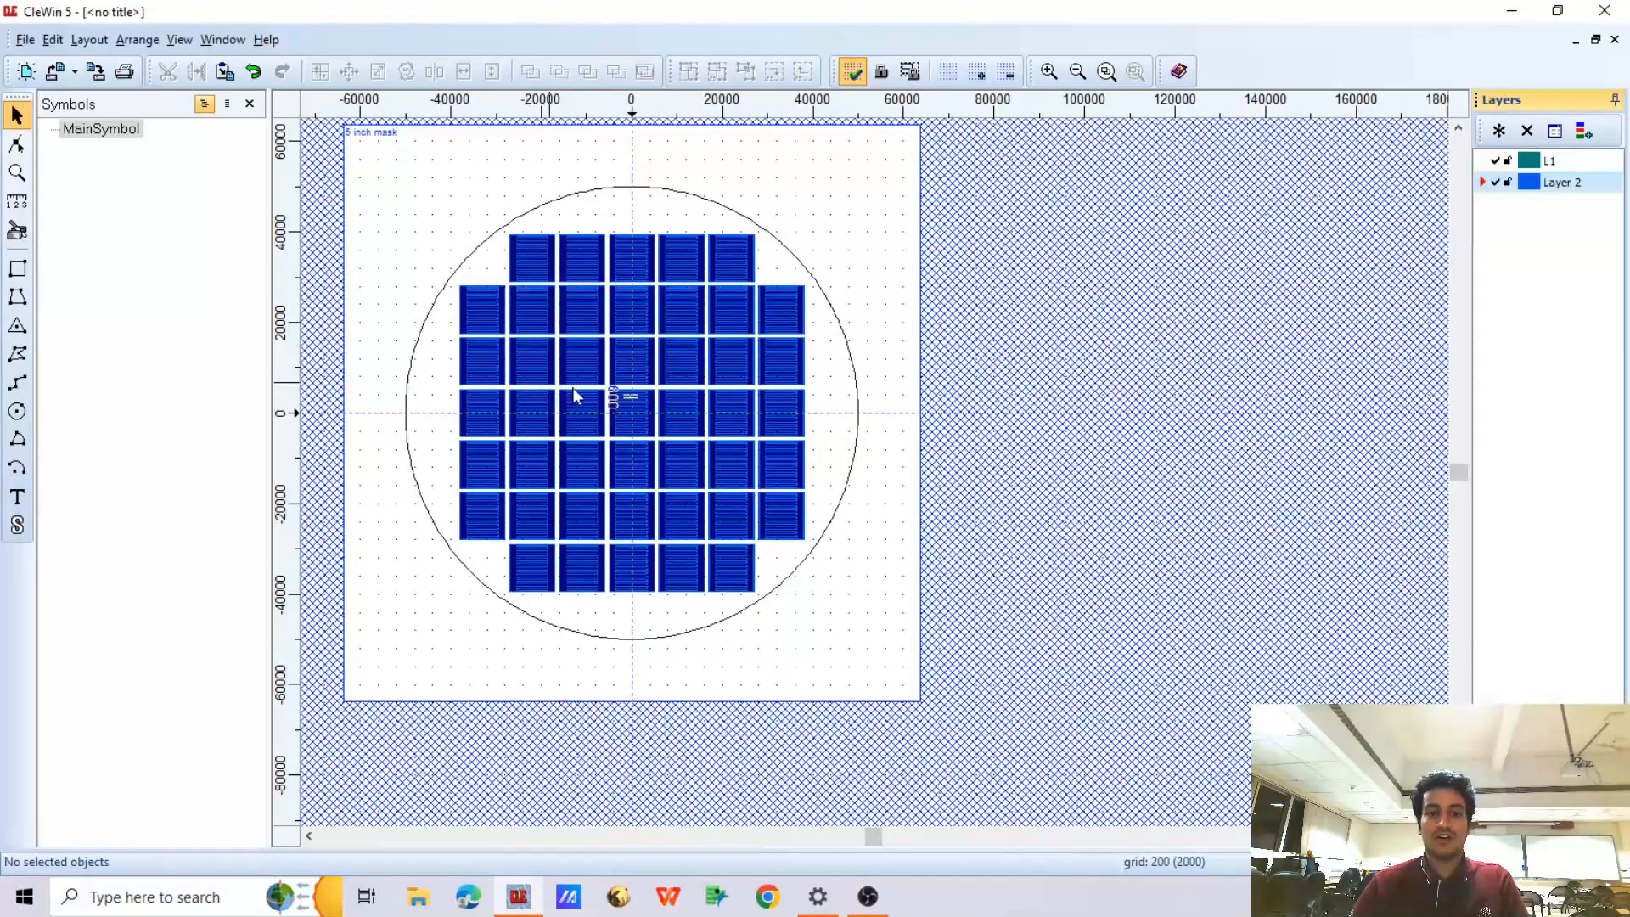
drag(435, 399, 836, 452)
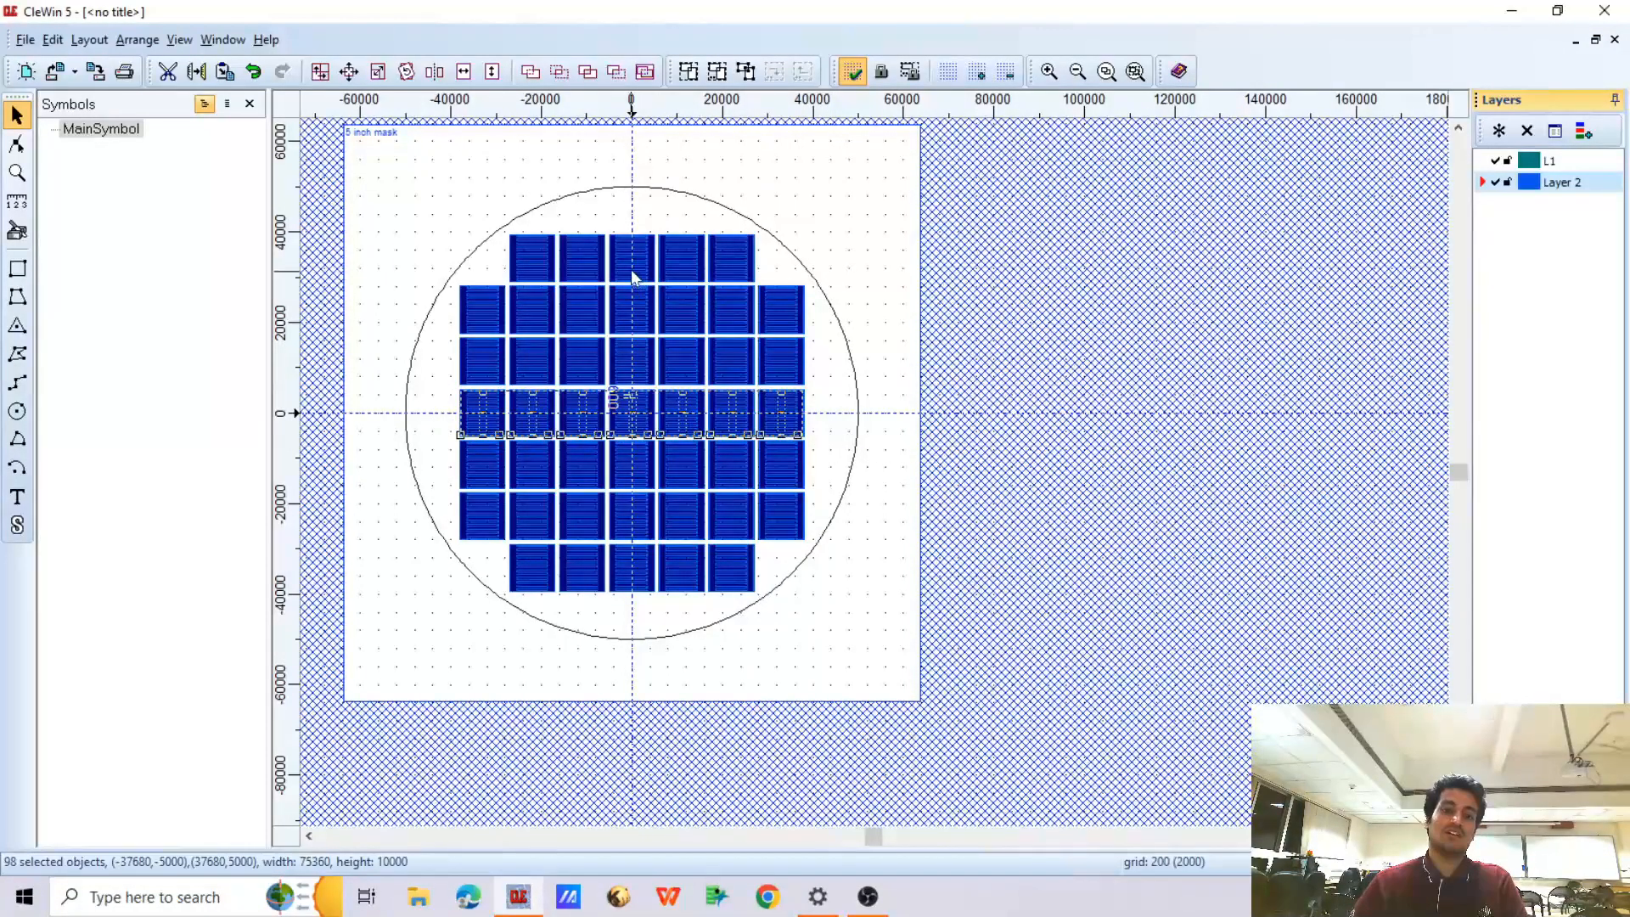
drag(610, 223, 652, 599)
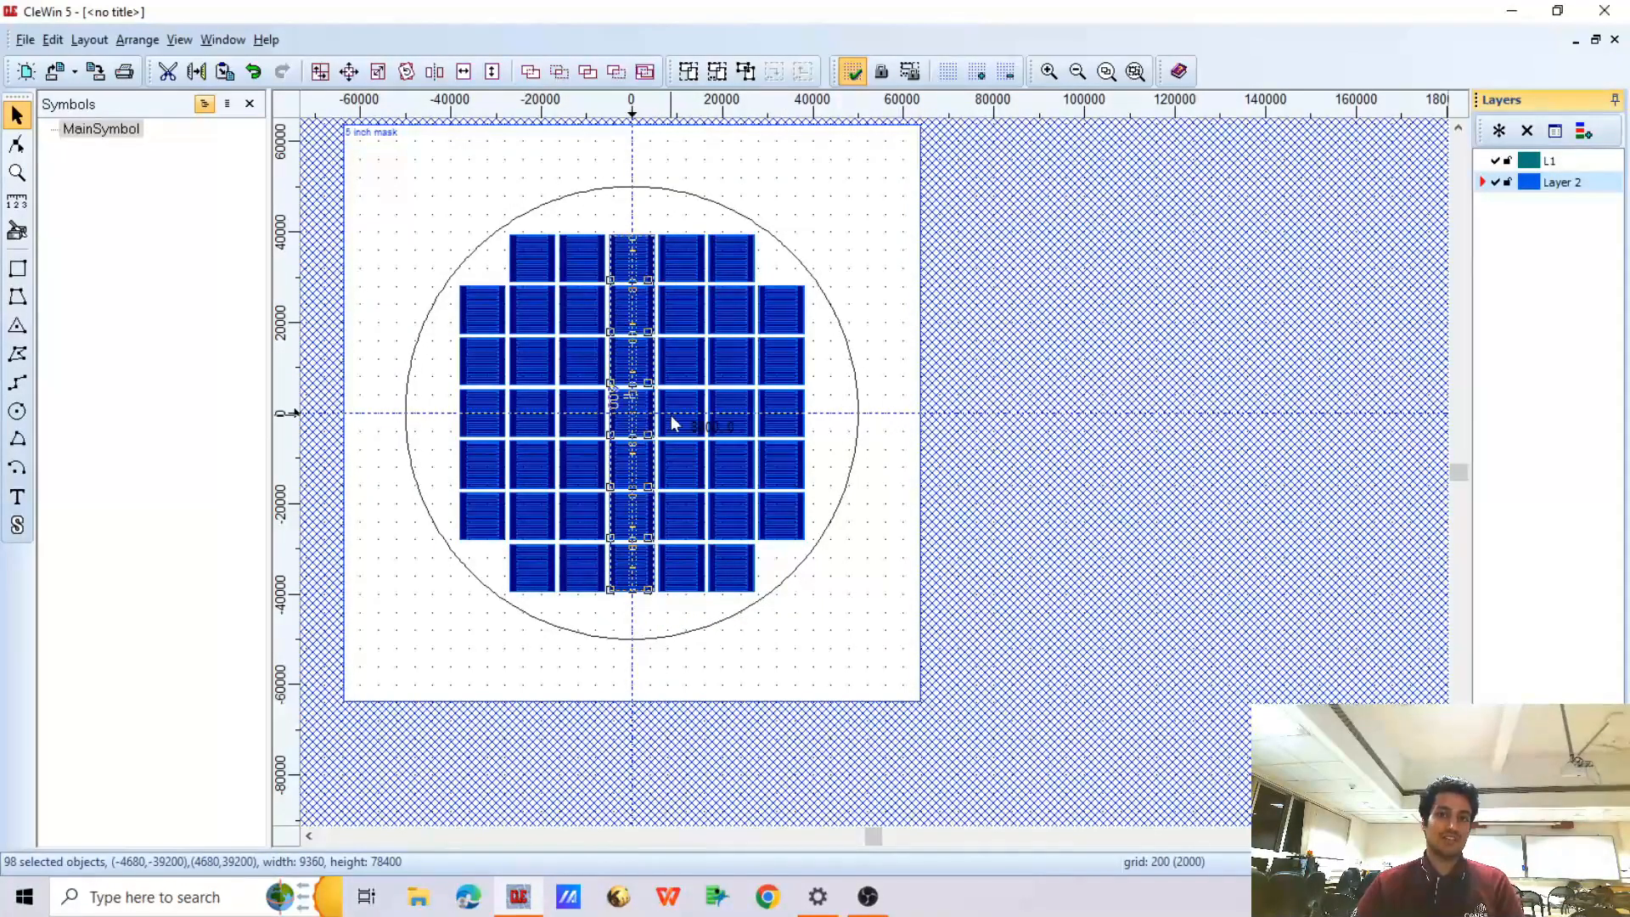
click(762, 255)
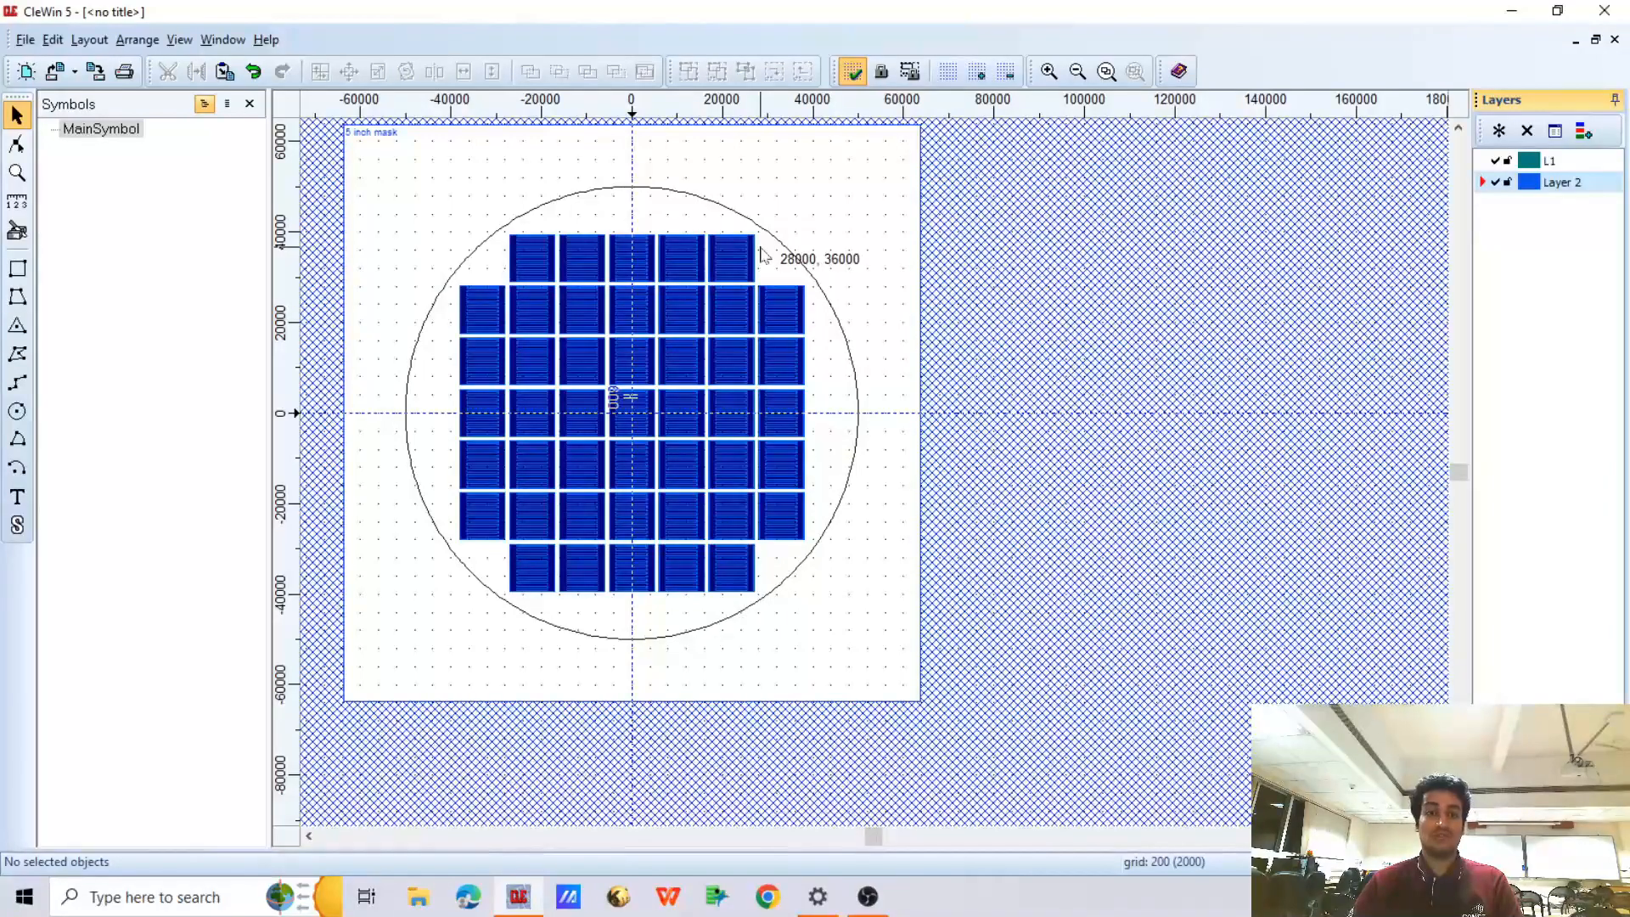
scroll(762, 255, up, 1)
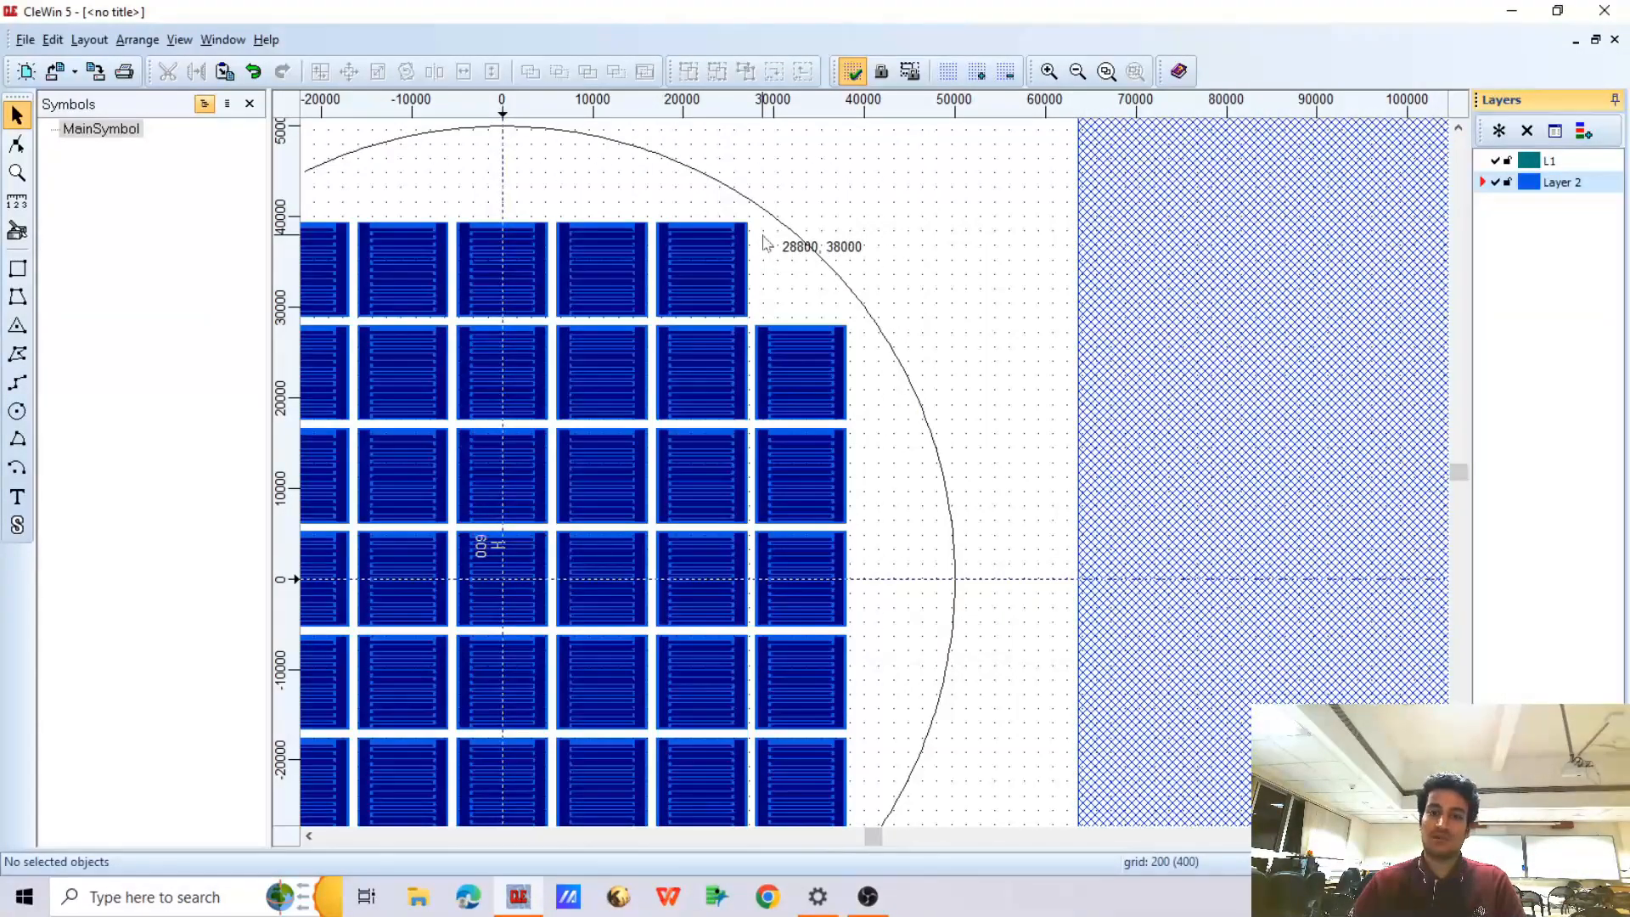
scroll(866, 302, down, 1)
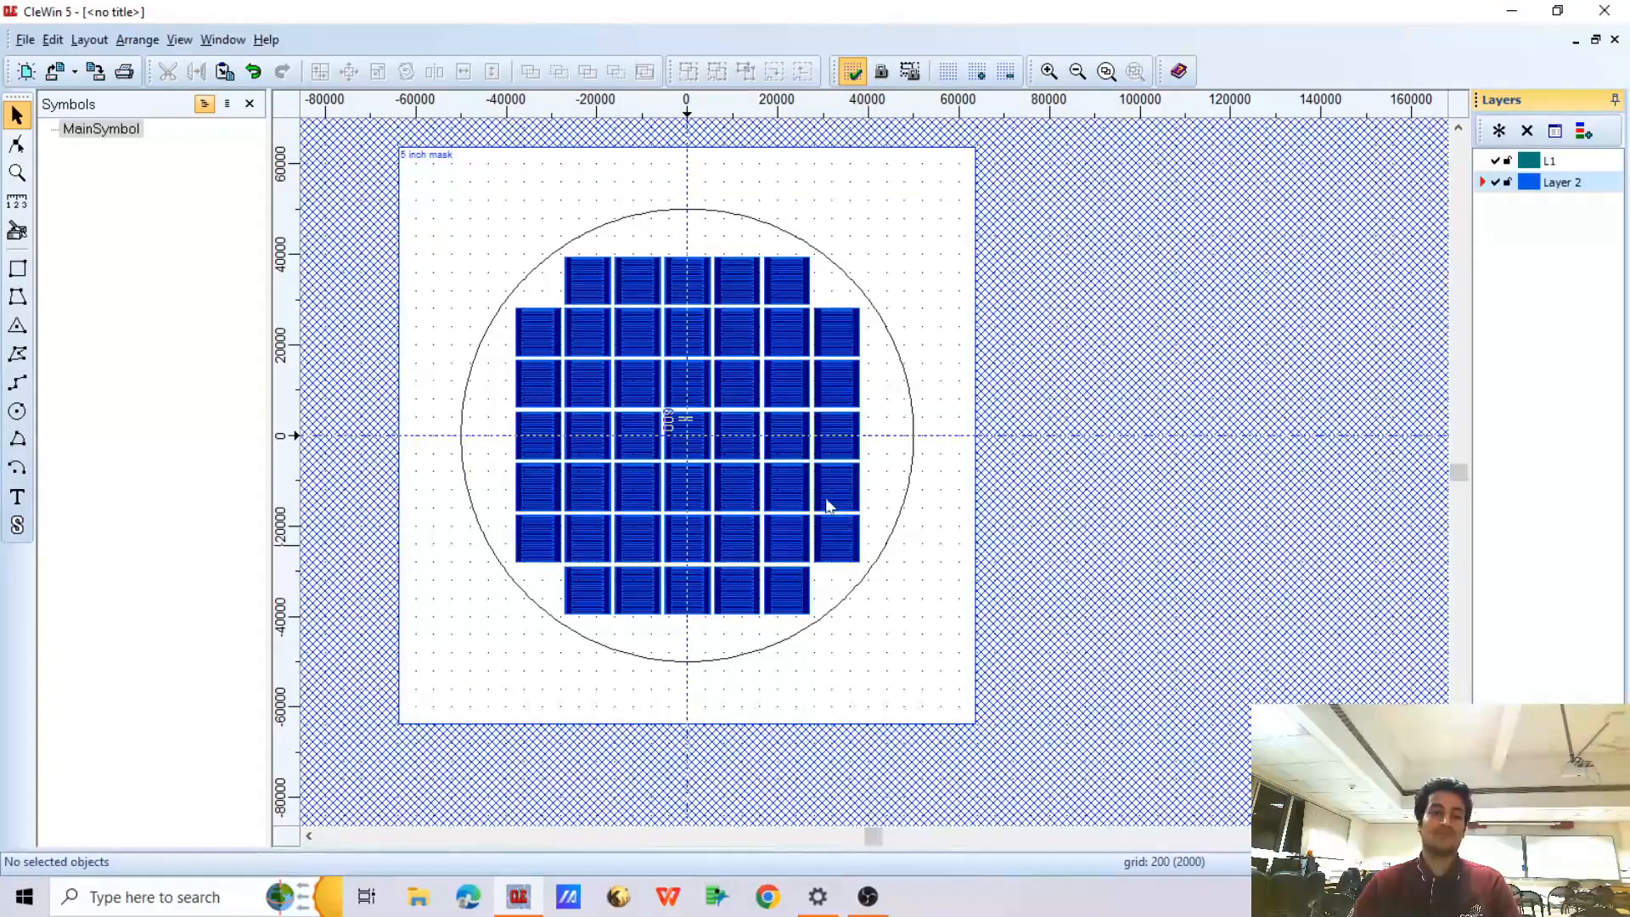
Save the mask drawing to the desktop as the CIF file "Practice 1"
click(25, 39)
click(51, 140)
click(85, 200)
text(Practice 1)
key(Return)
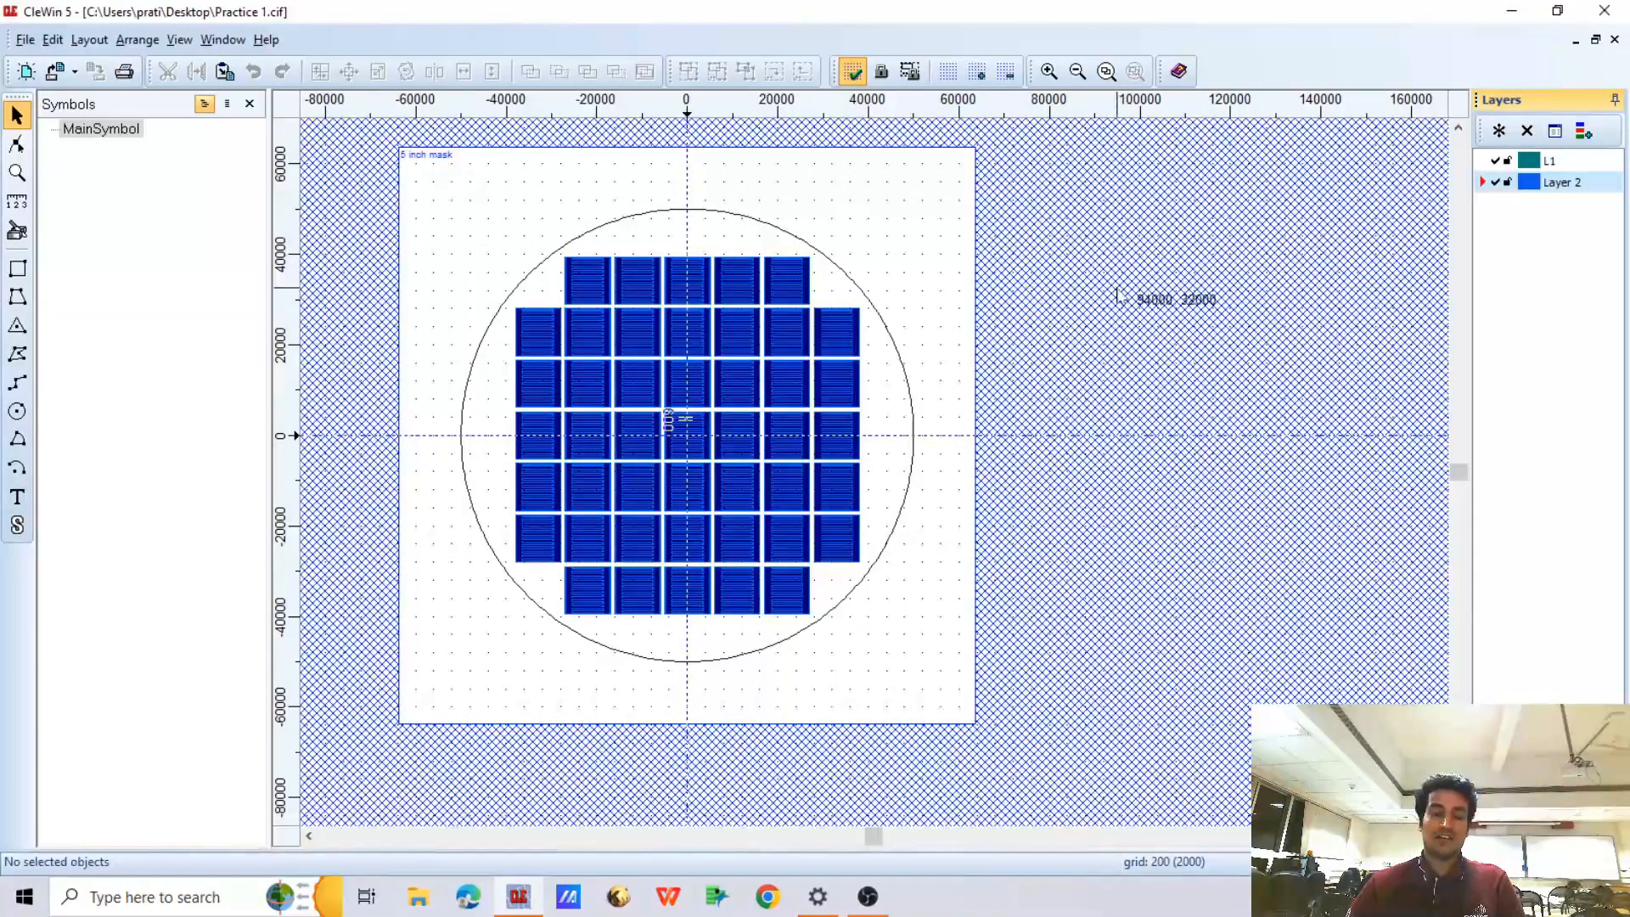
Lock the layers L1 and Layer 2 against editing
right_click(1534, 224)
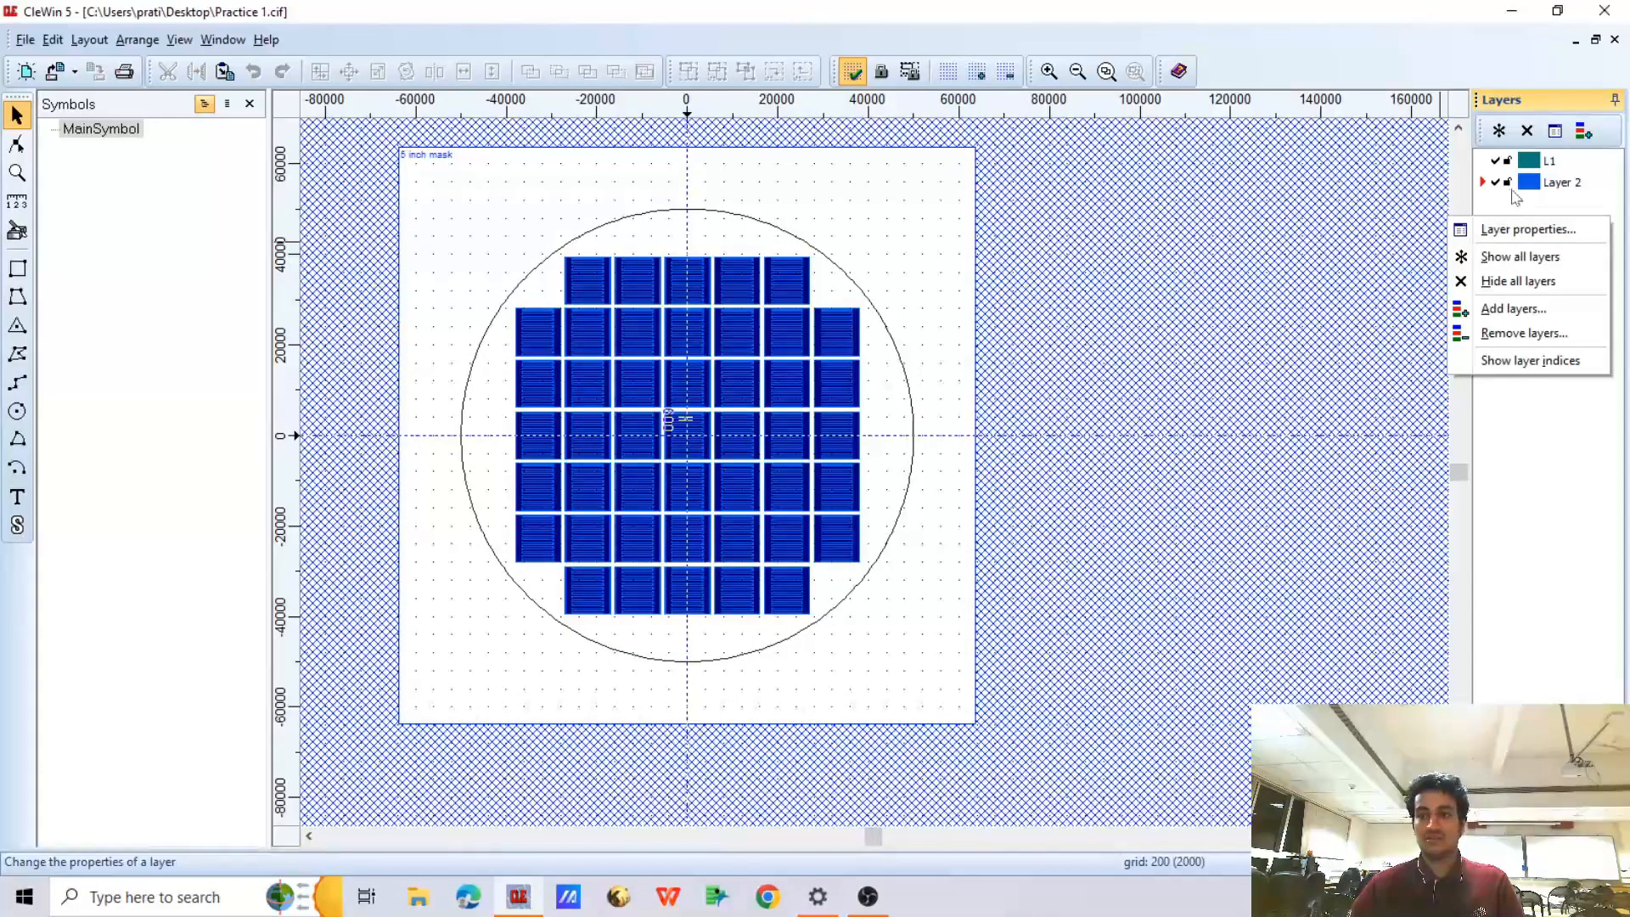
click(1509, 182)
click(1506, 163)
right_click(1508, 219)
click(1508, 184)
Add a new layer with index 3 and rename it "alignment marker"
right_click(1509, 230)
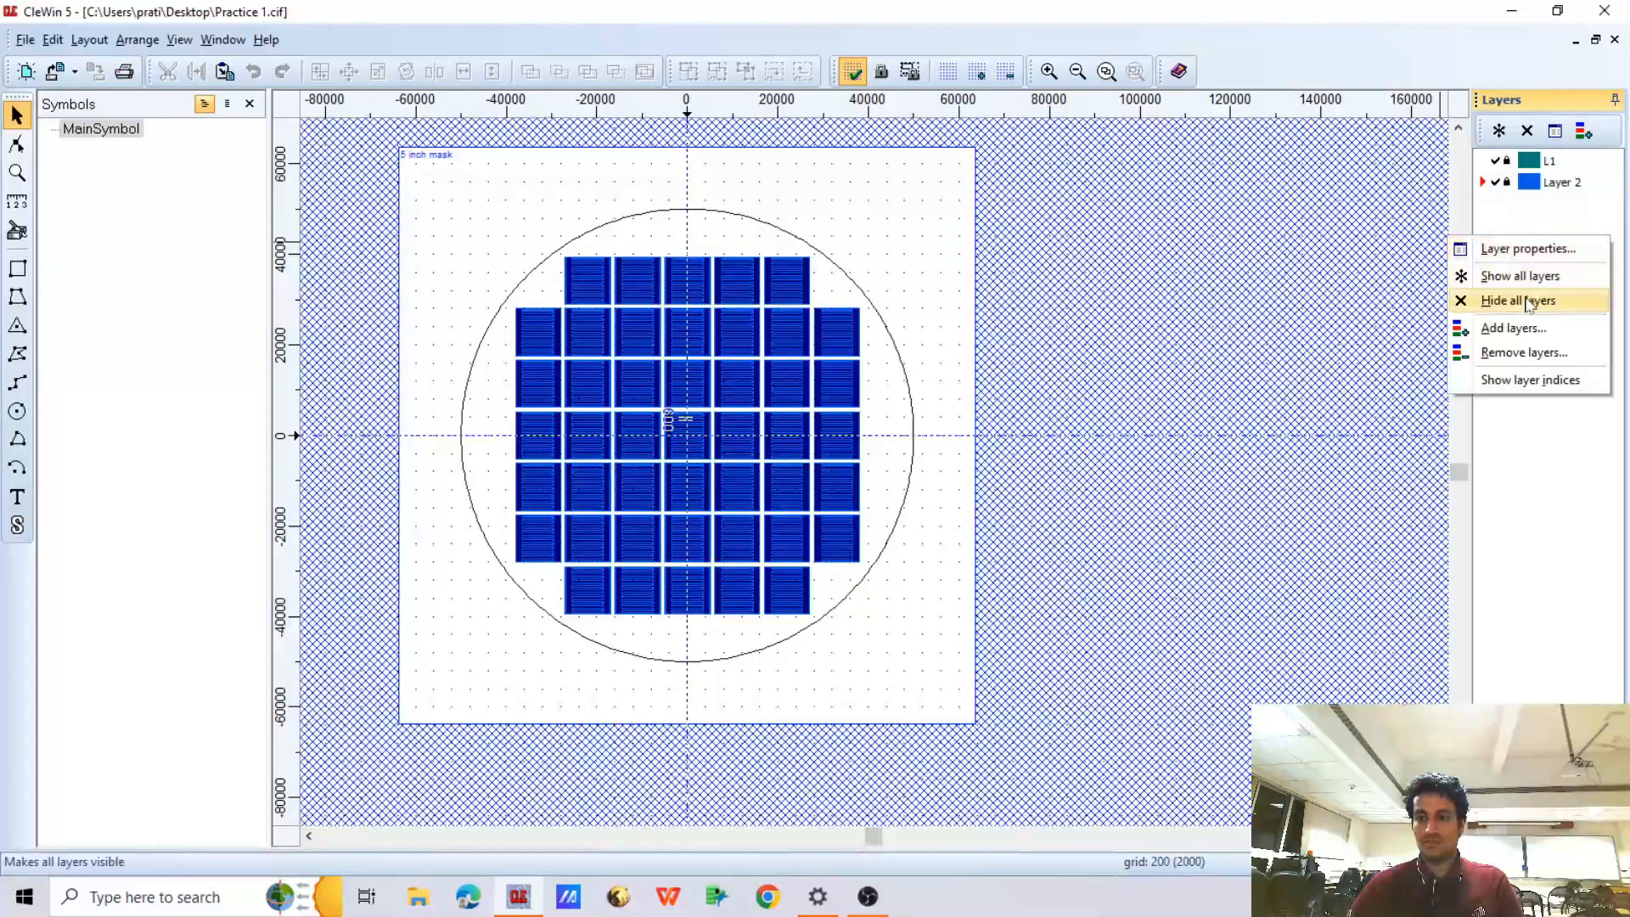
click(1514, 328)
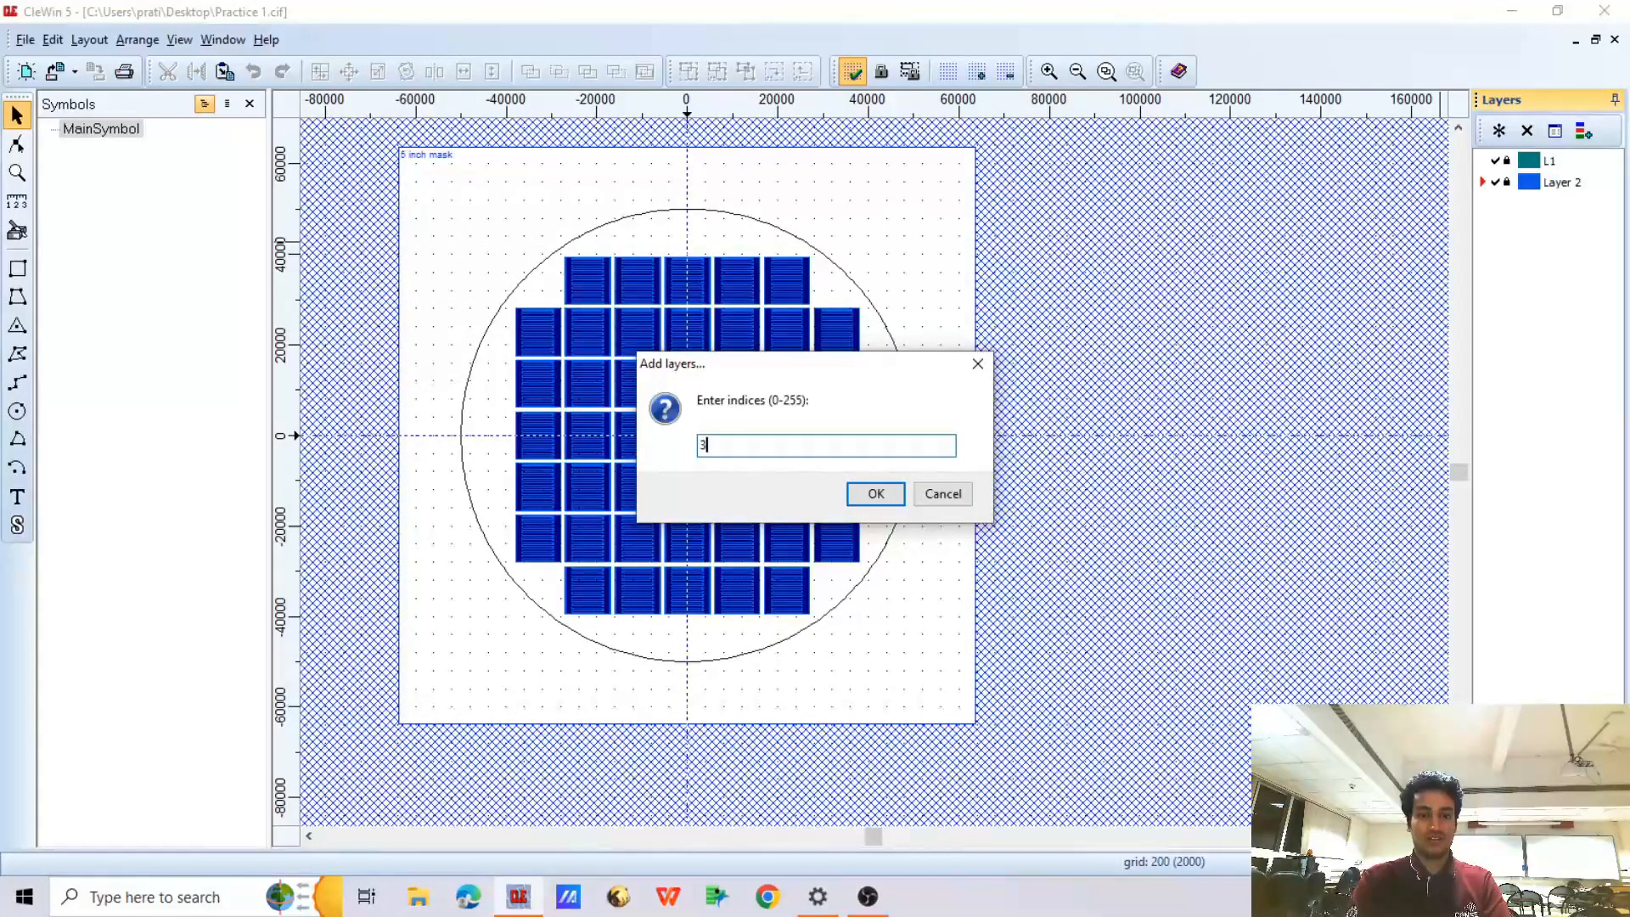
key(Return)
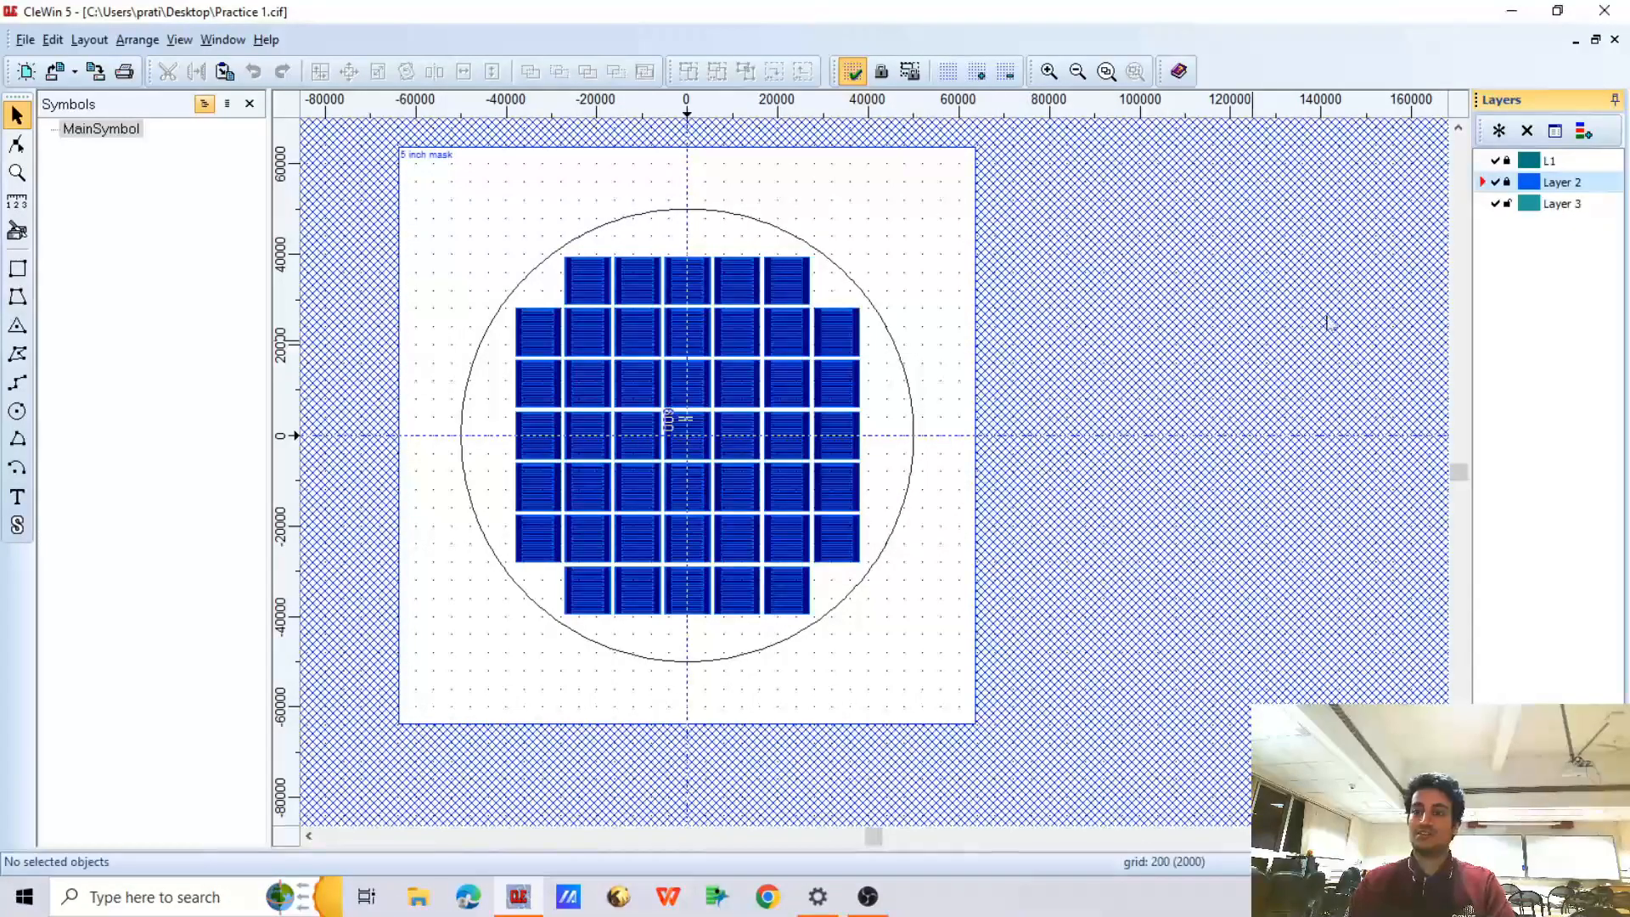
right_click(1562, 204)
click(1520, 218)
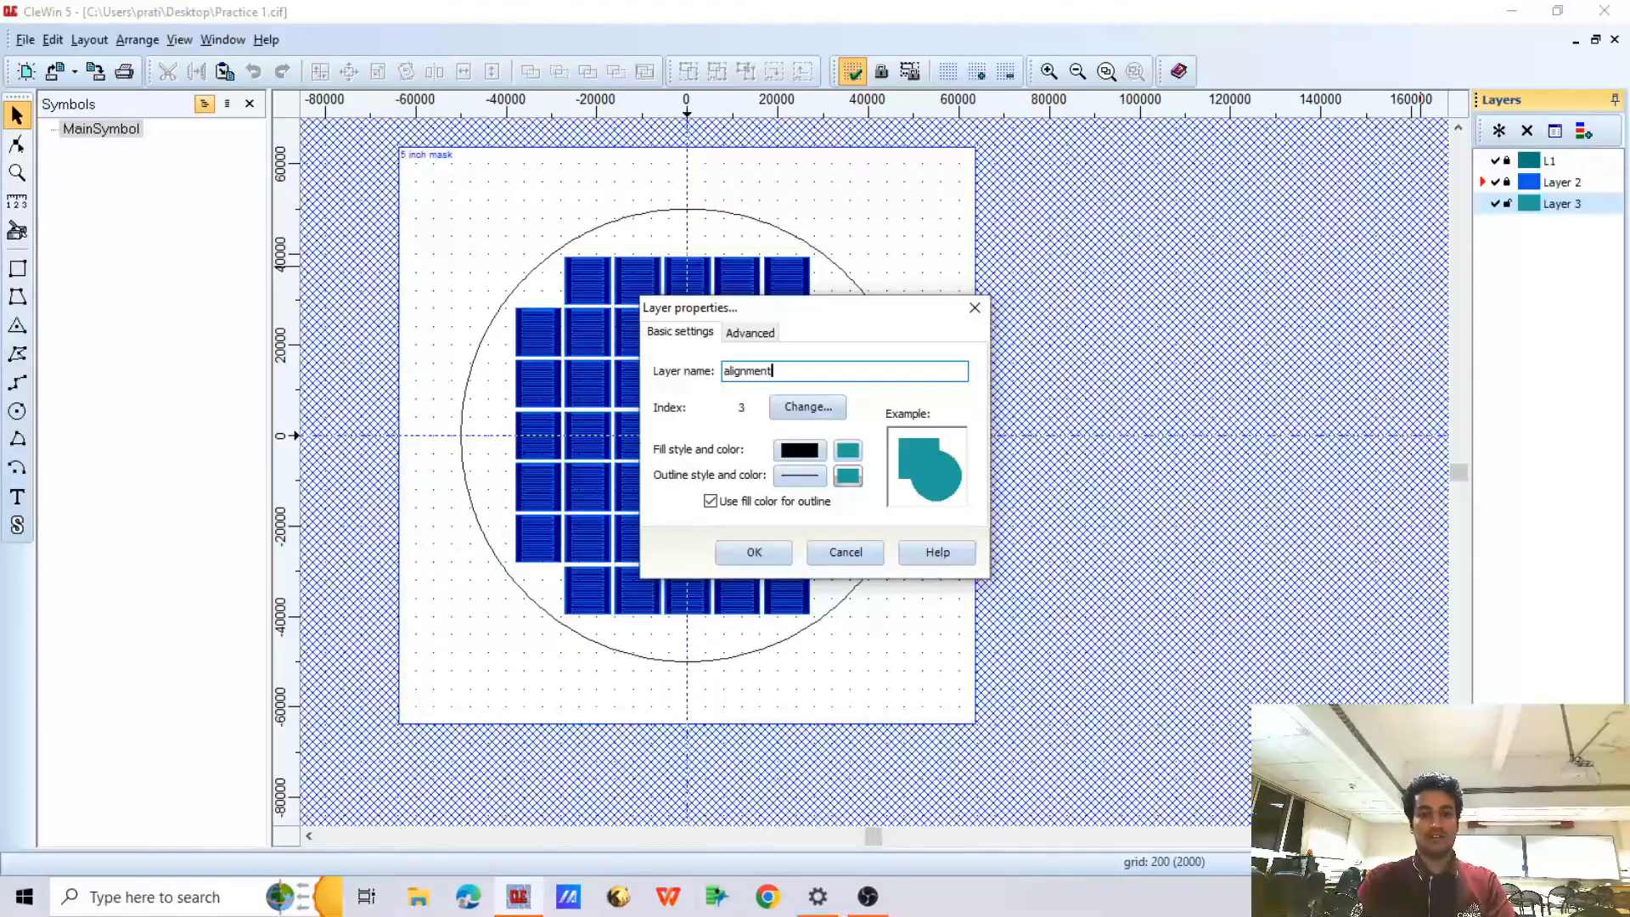
key(Return)
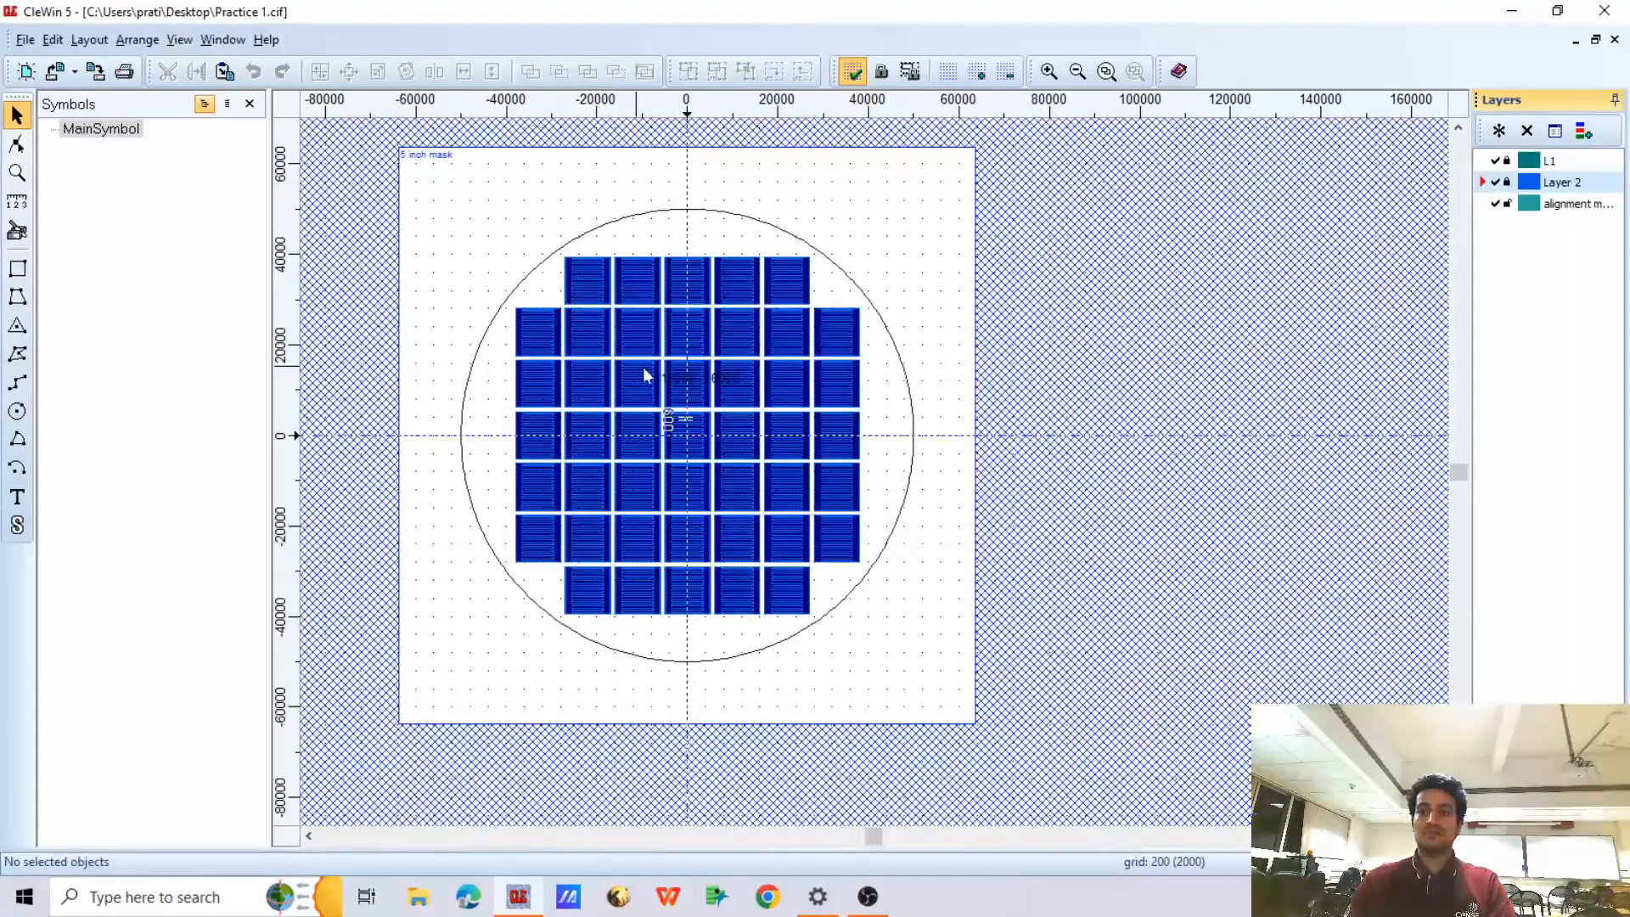
Make the alignment marker layer the active one, and hide and show L1 again to check the layer display
click(1575, 203)
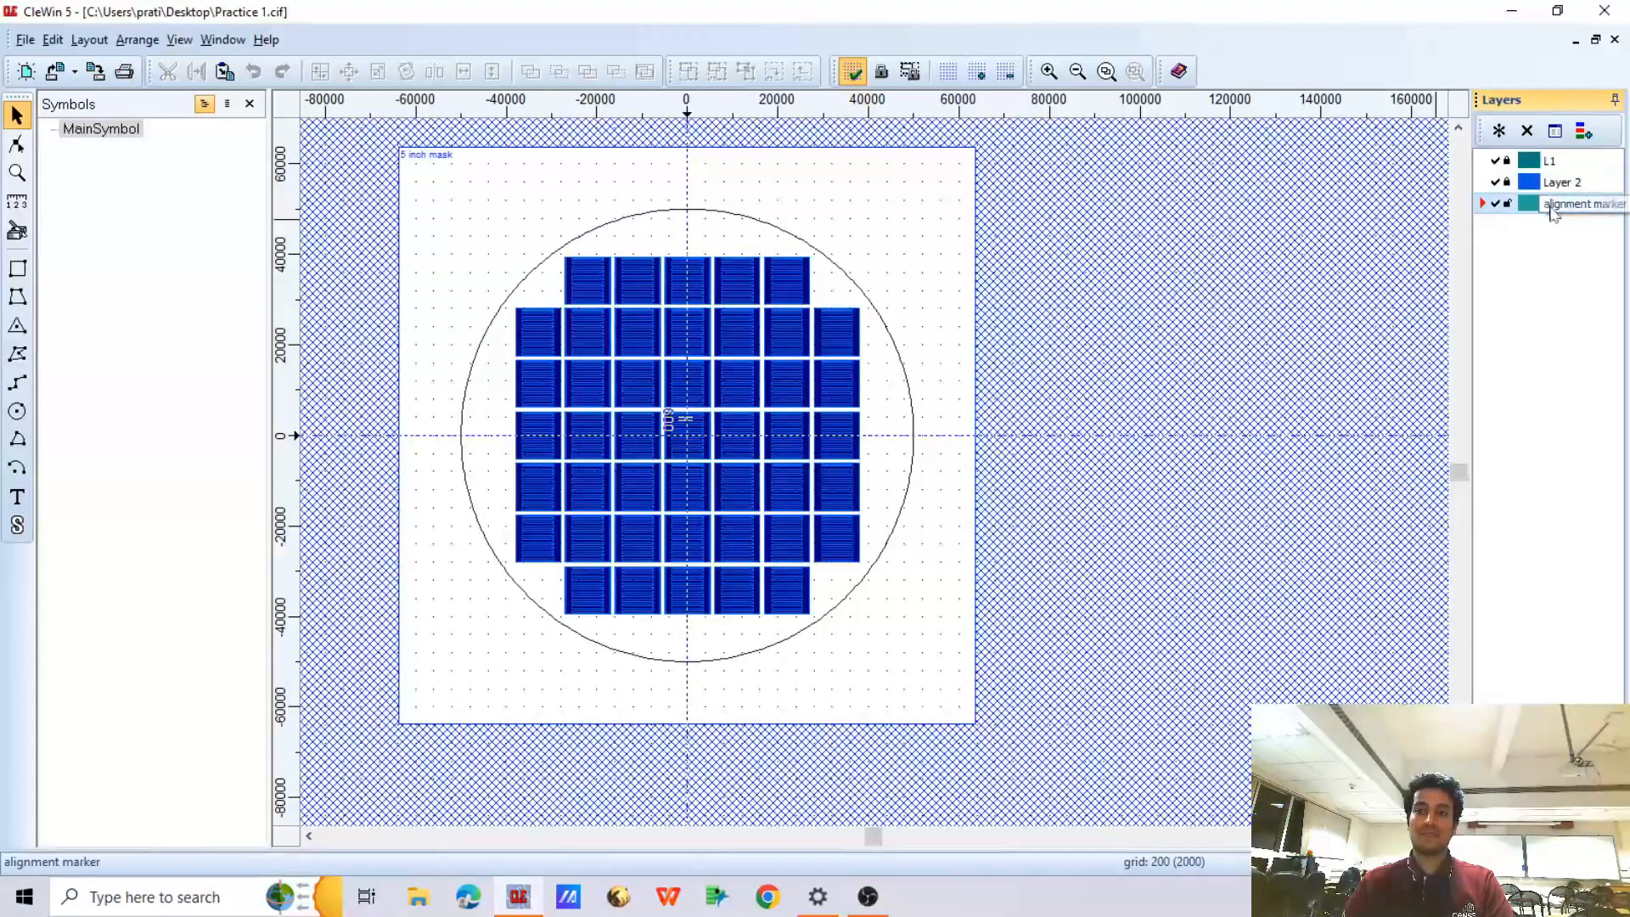
click(1495, 161)
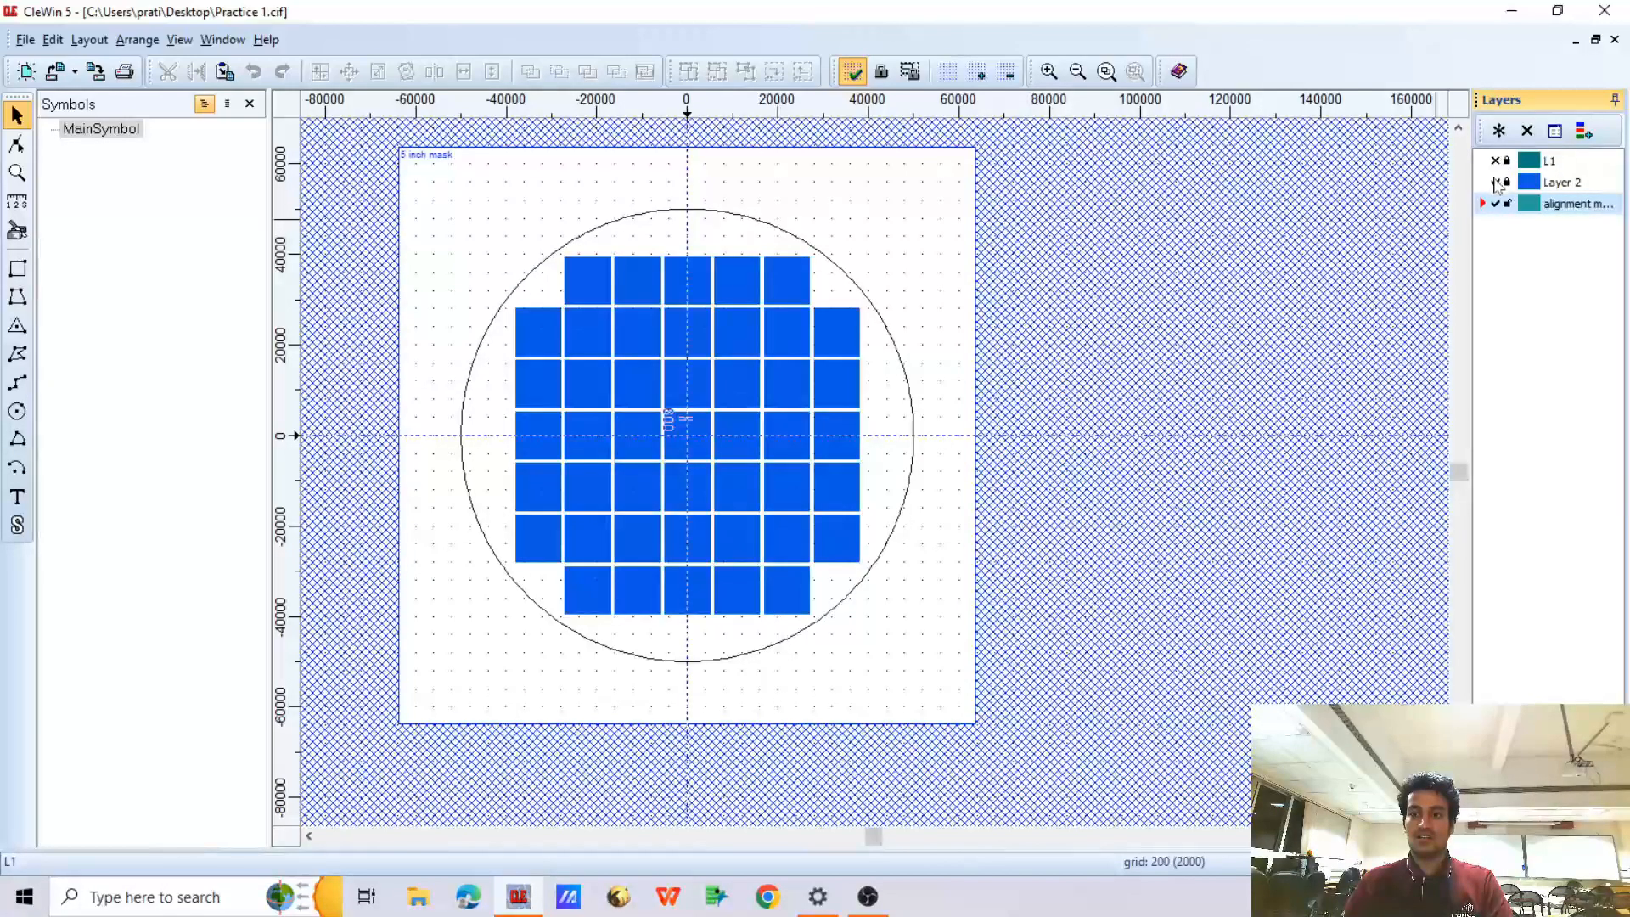
click(1495, 161)
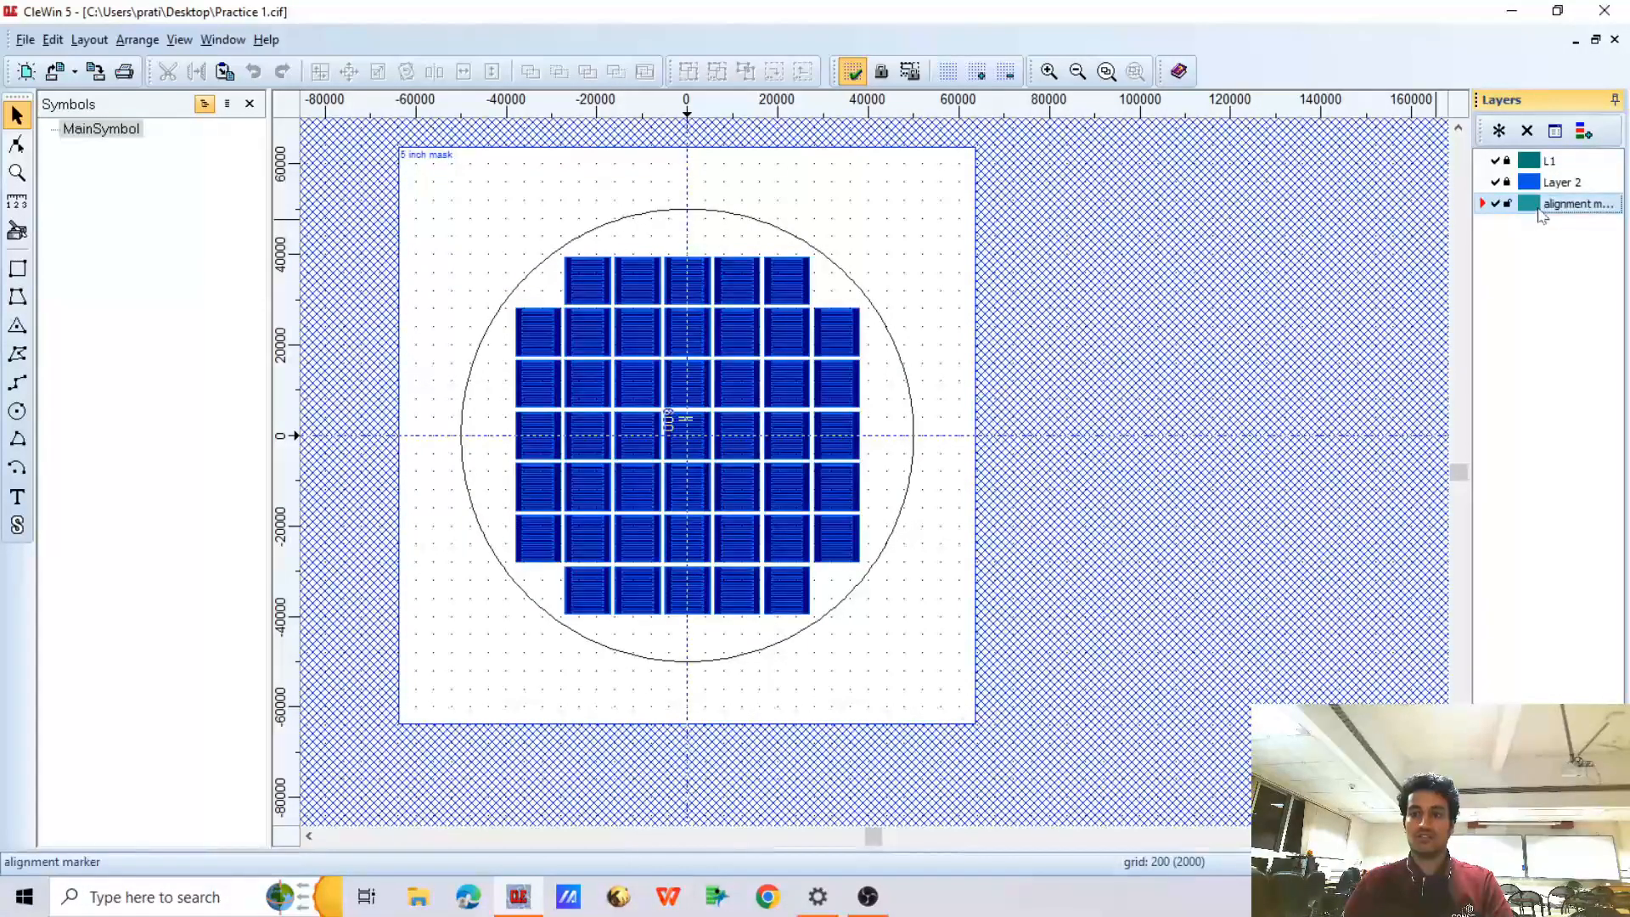
Draw a narrow upright rectangle about 1000 high on the alignment marker layer in the array's empty upper-right corner, centred near (28100, 38500)
scroll(801, 248, up, 3)
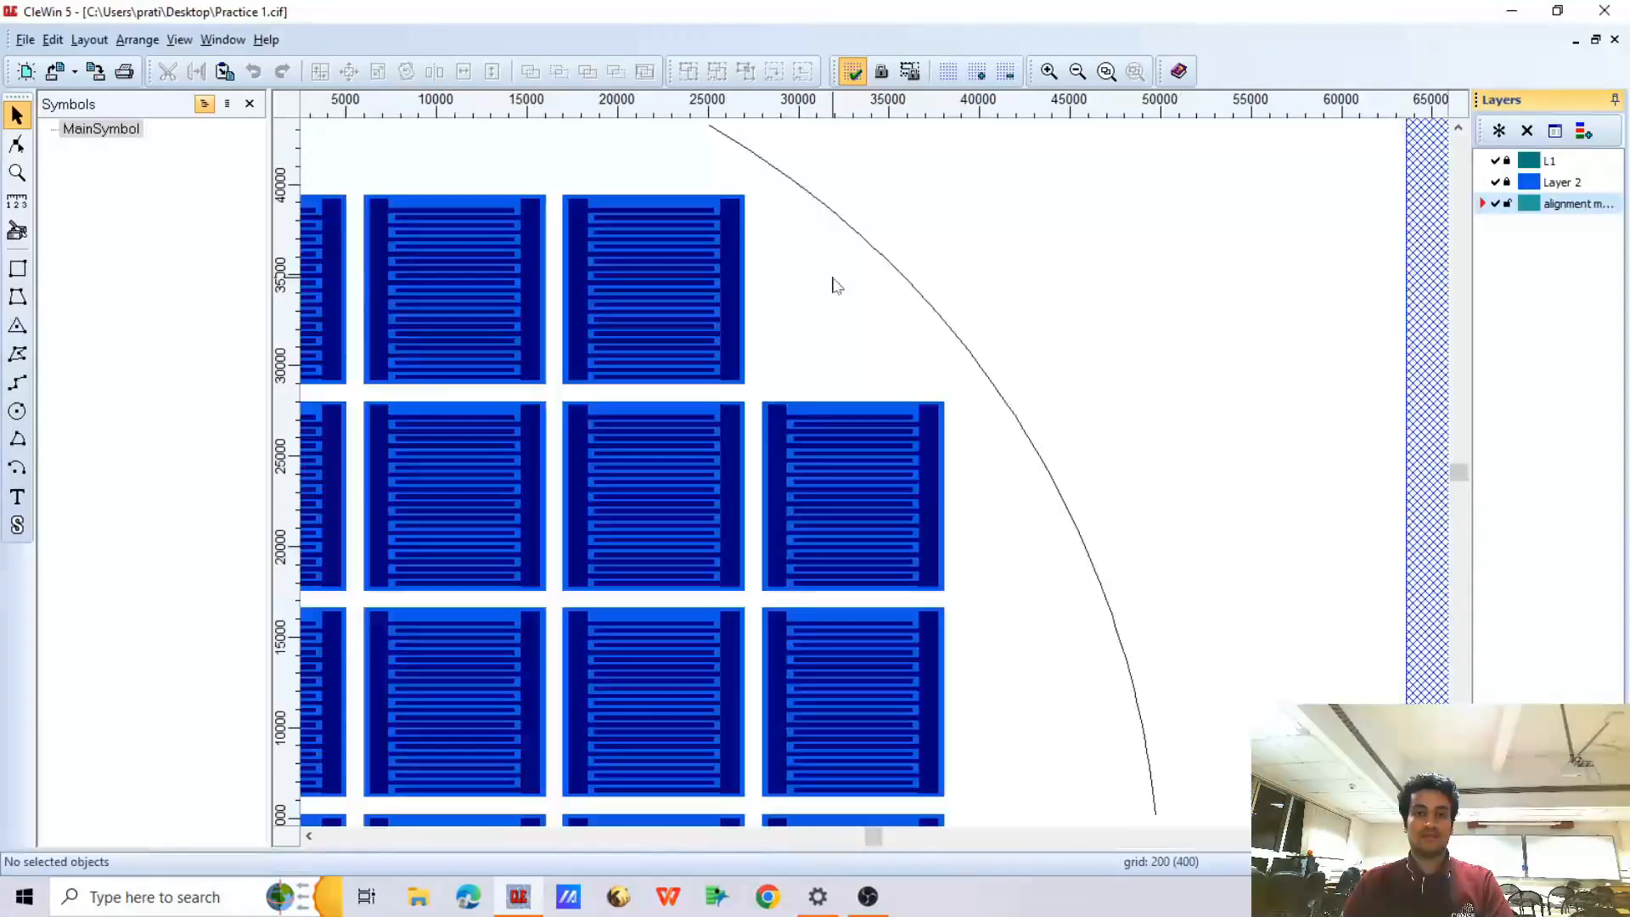
click(17, 268)
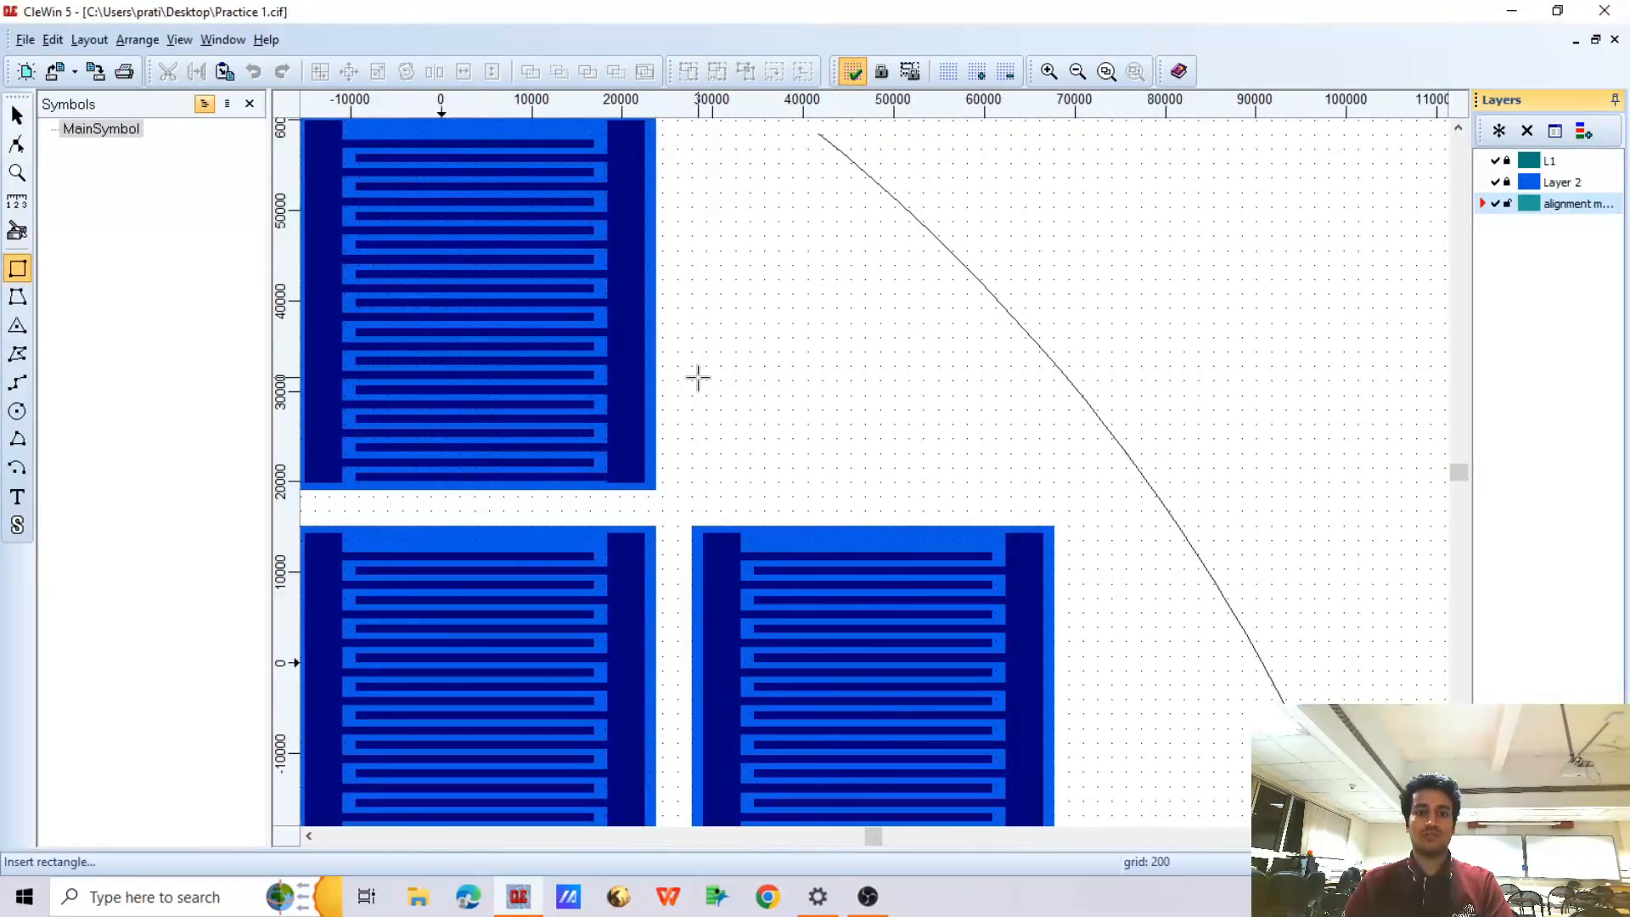
scroll(695, 375, down, 2)
scroll(710, 280, up, 1)
scroll(691, 325, up, 1)
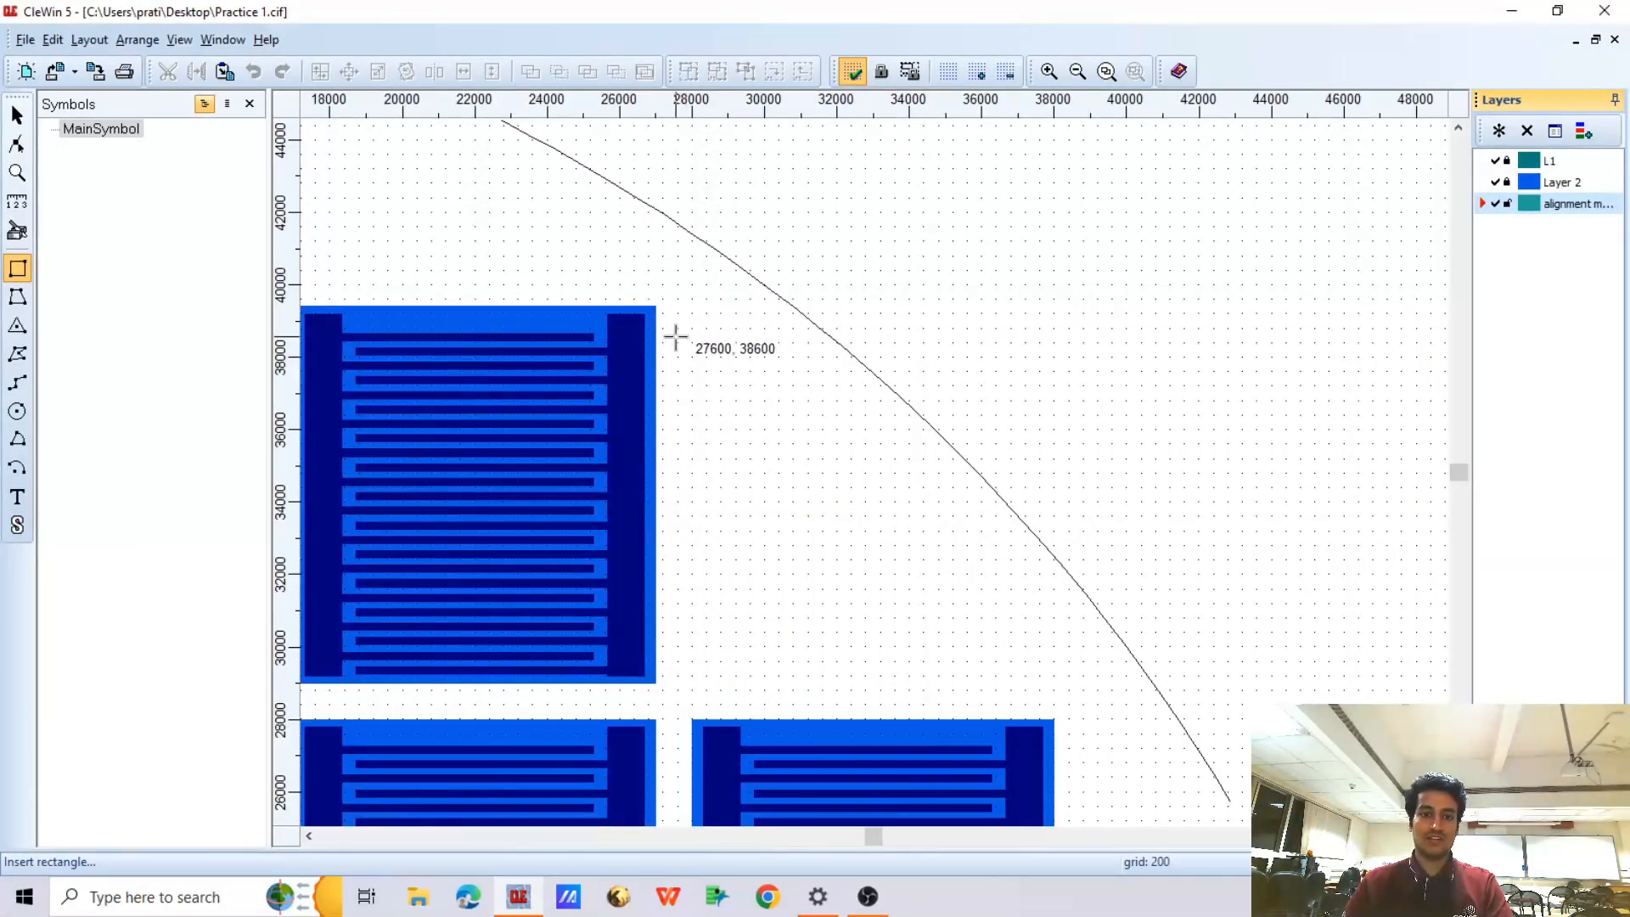
scroll(689, 327, up, 1)
drag(690, 327, 704, 394)
click(17, 114)
Set the marker rectangle's width to 10 and its height to 100, keeping its centre fixed
scroll(686, 364, up, 1)
right_click(718, 326)
click(747, 338)
drag(764, 422, 660, 426)
text(10)
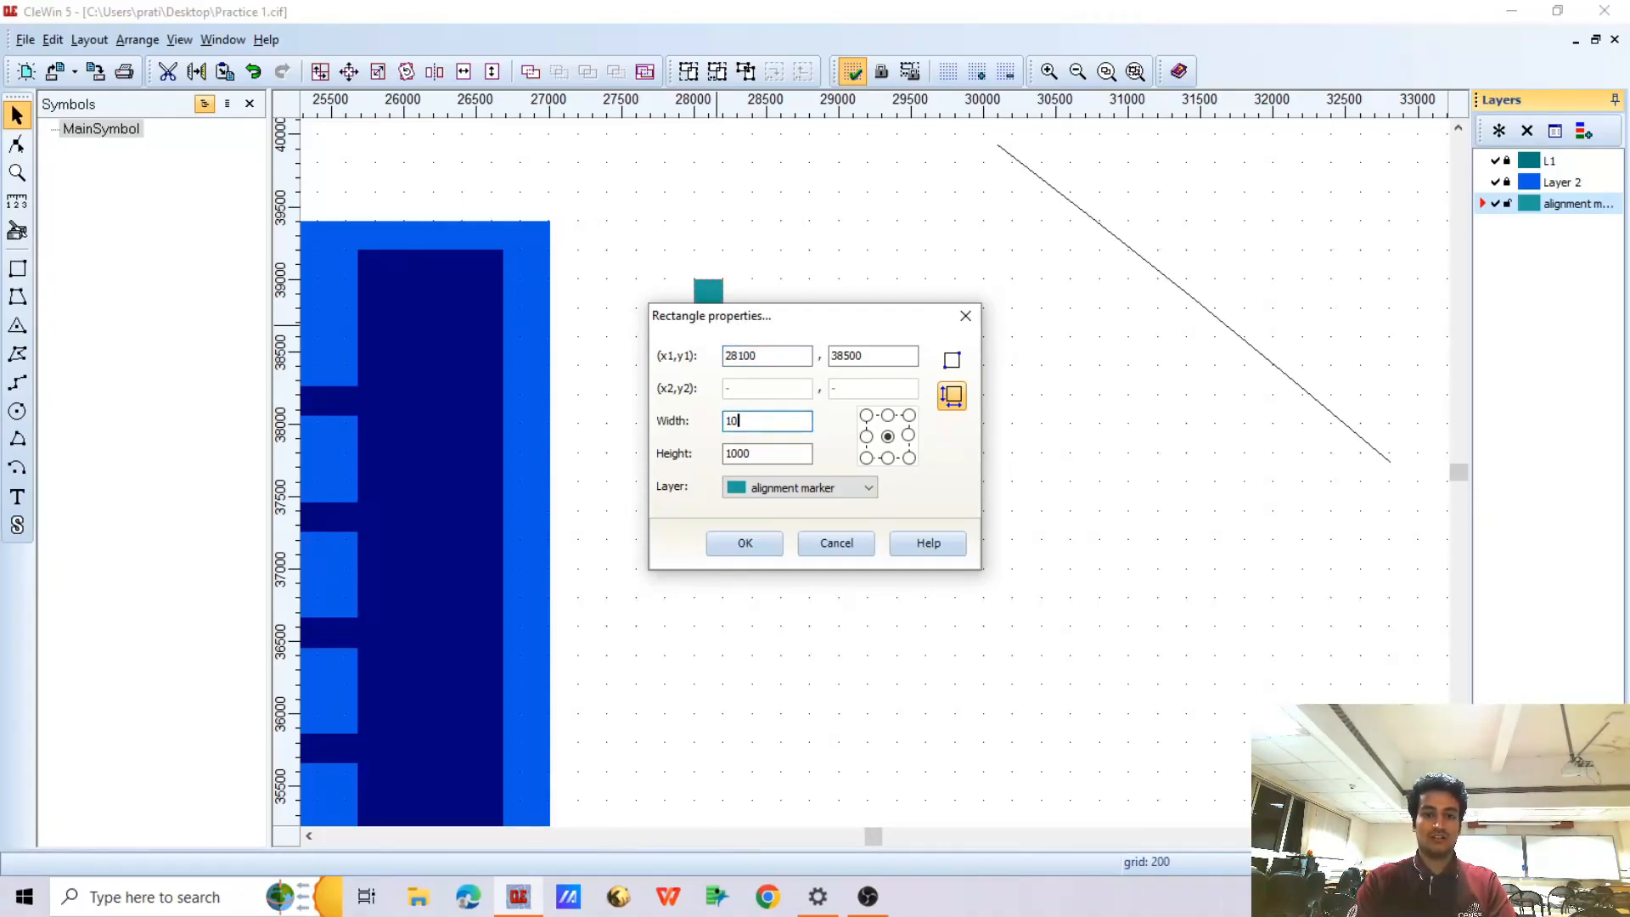
key(Tab)
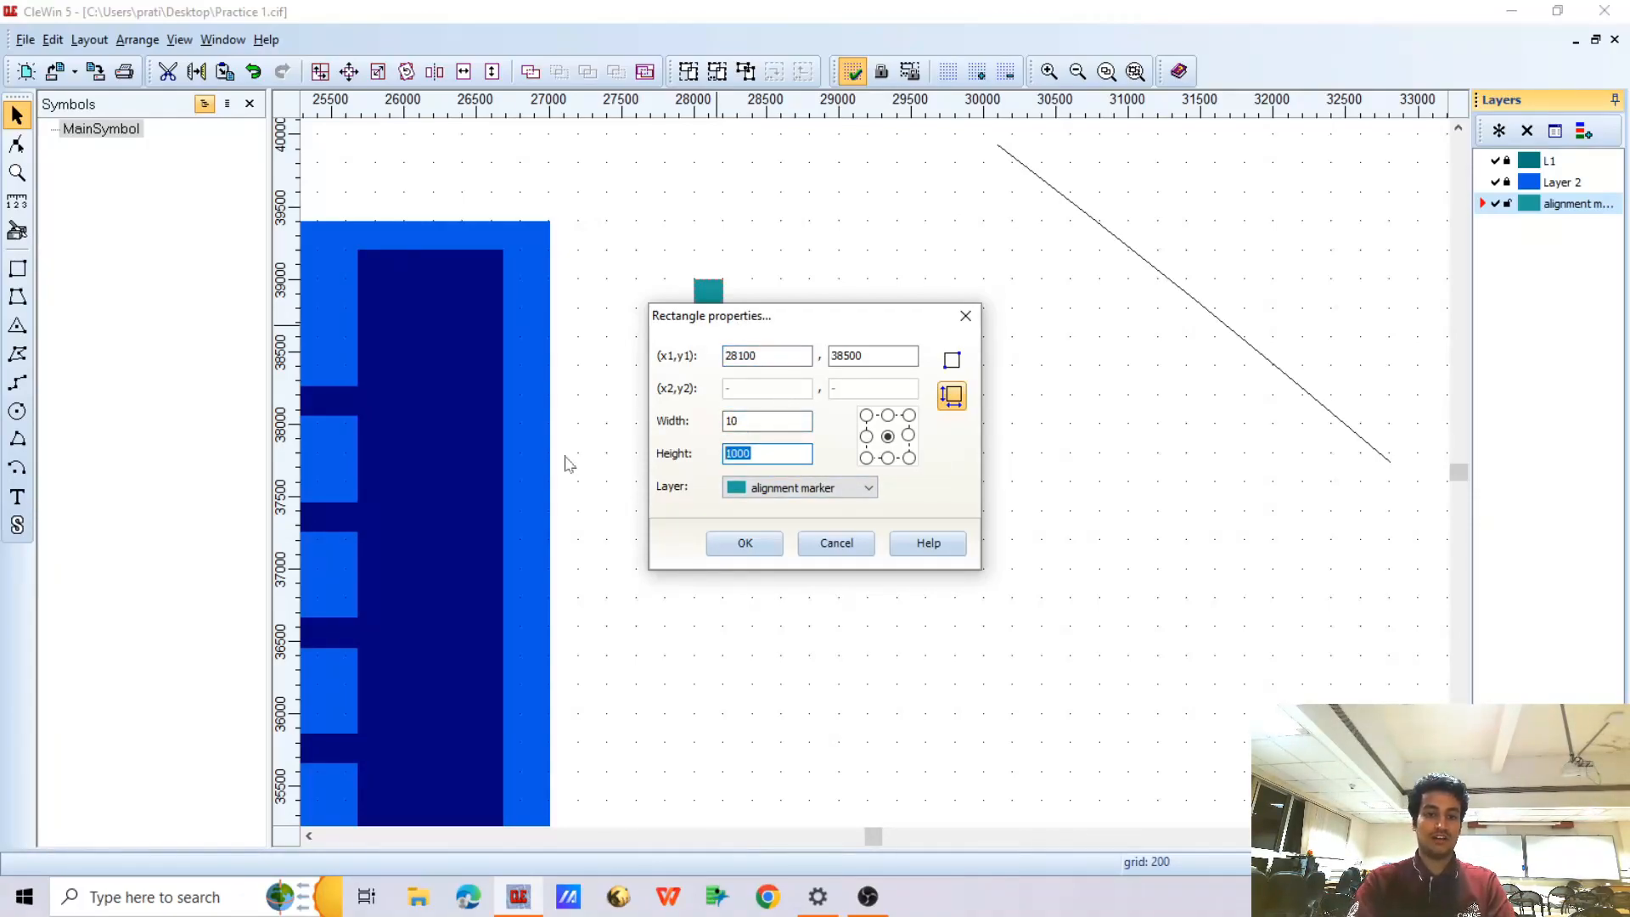
text(100)
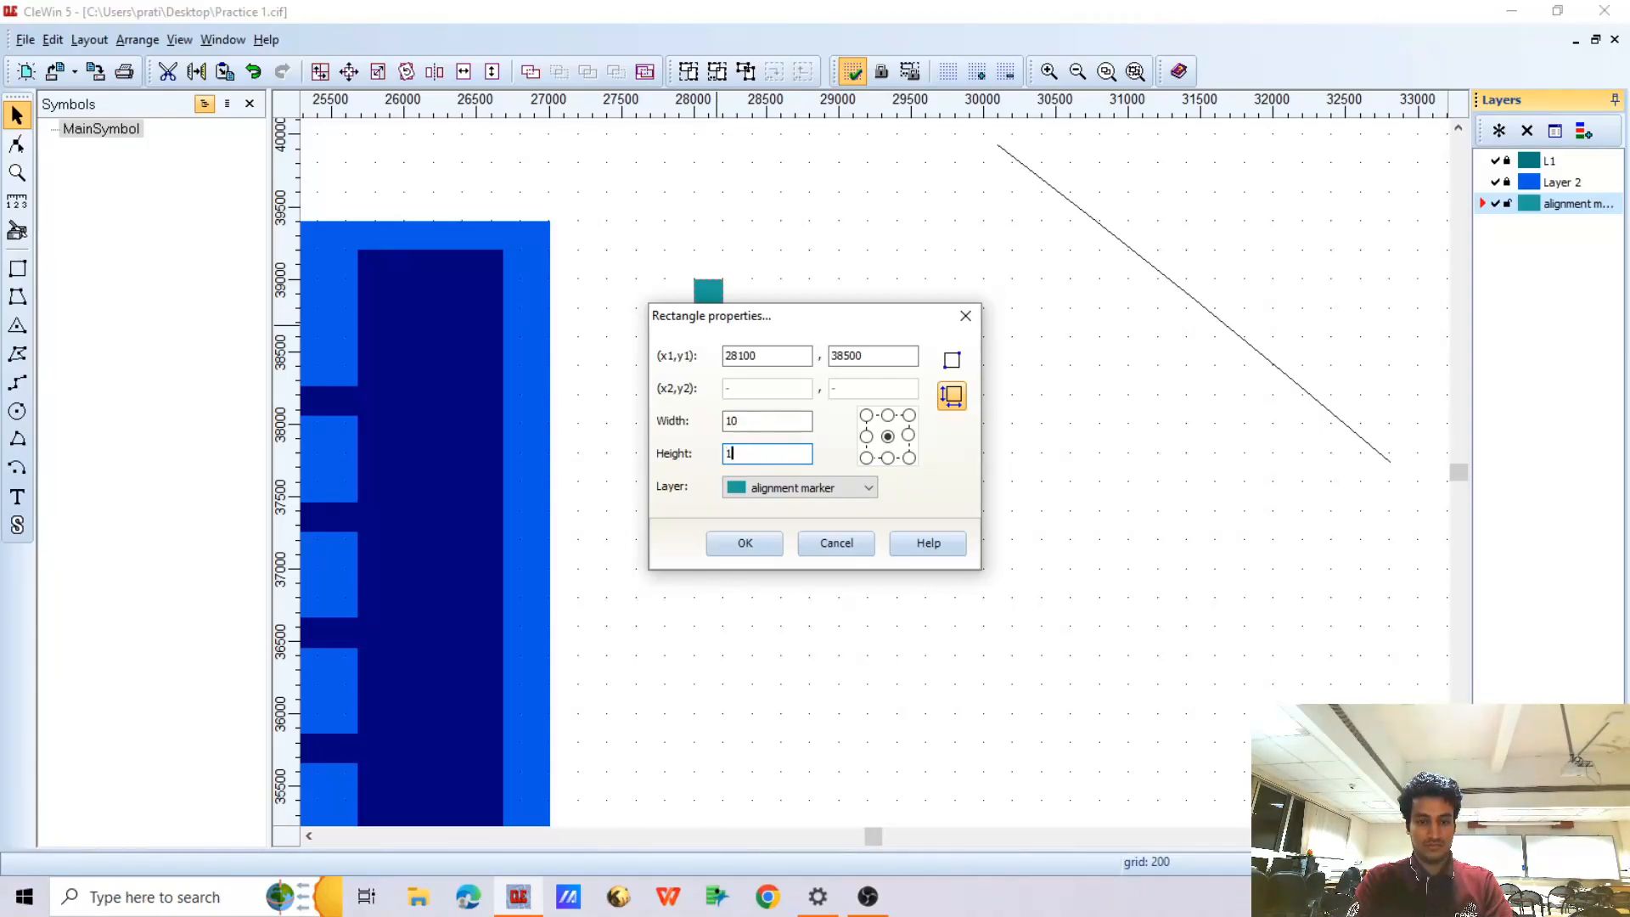
key(BackSpace)
key(BackSpace)
key(BackSpace)
text(100)
click(743, 543)
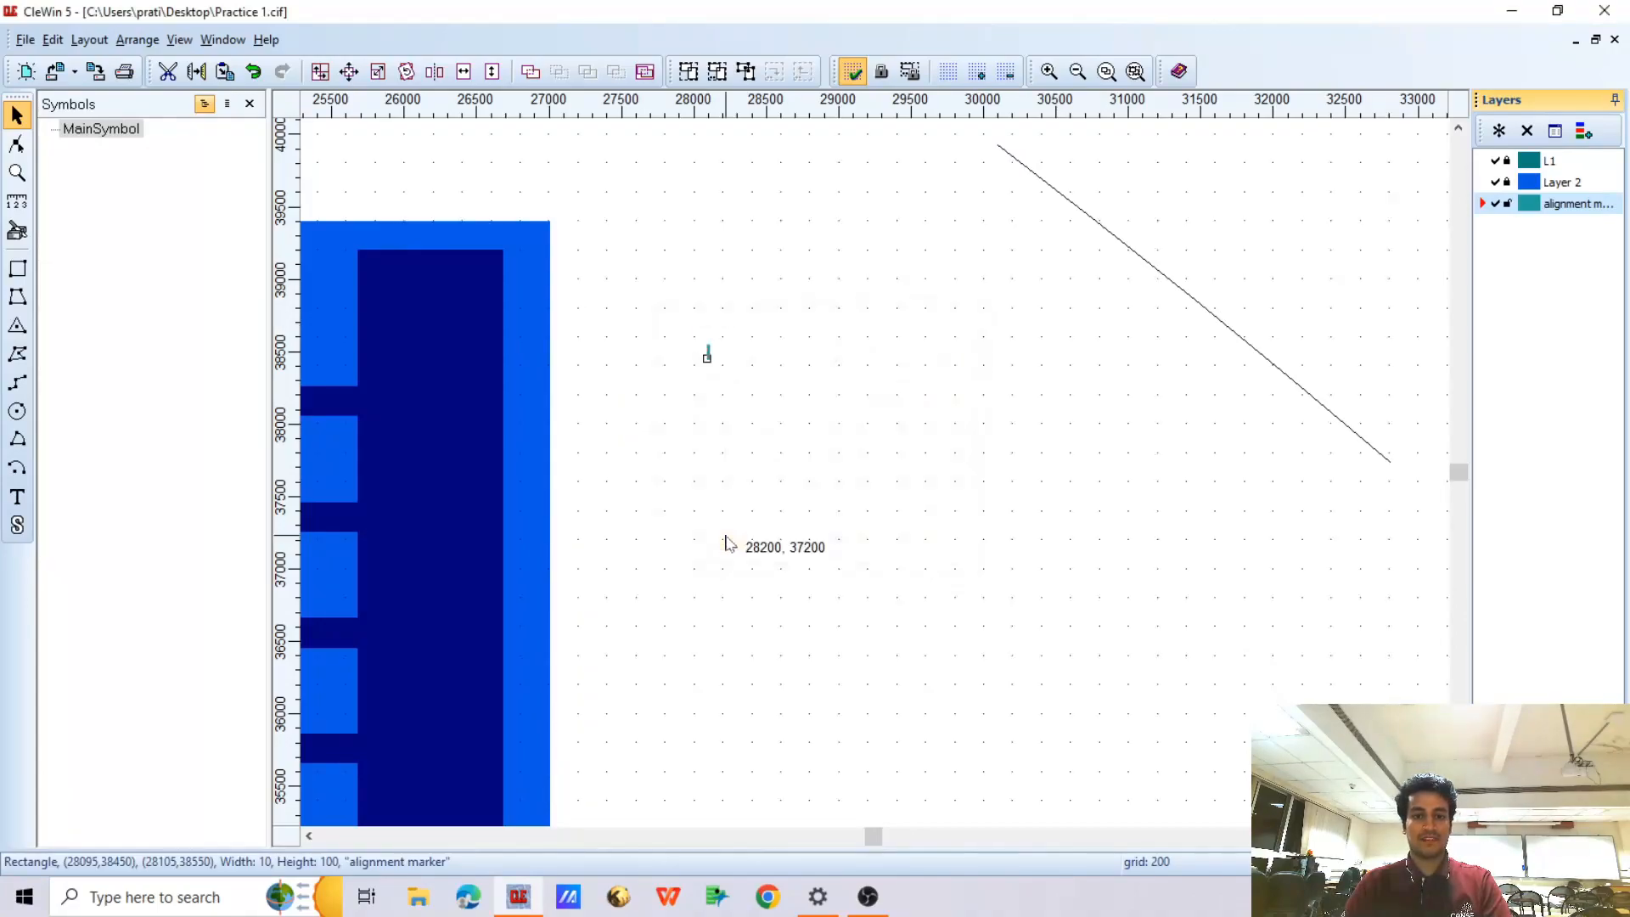
Set the horizontal and vertical grid spacing to 1 for the detailed marker work
scroll(700, 386, up, 3)
scroll(599, 348, up, 2)
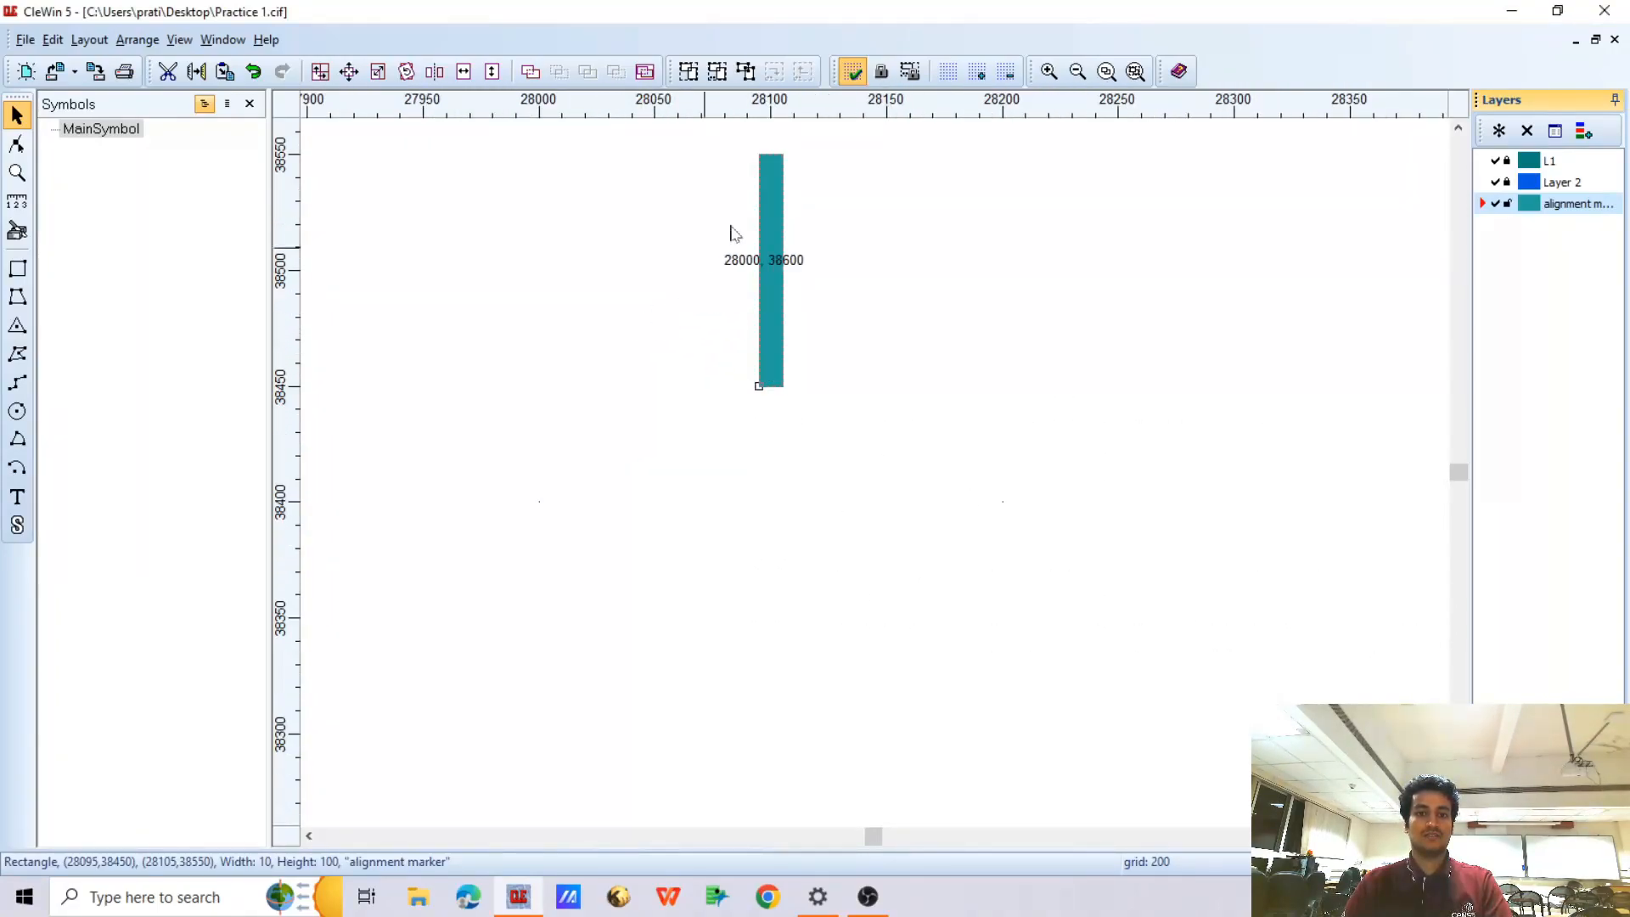
click(949, 72)
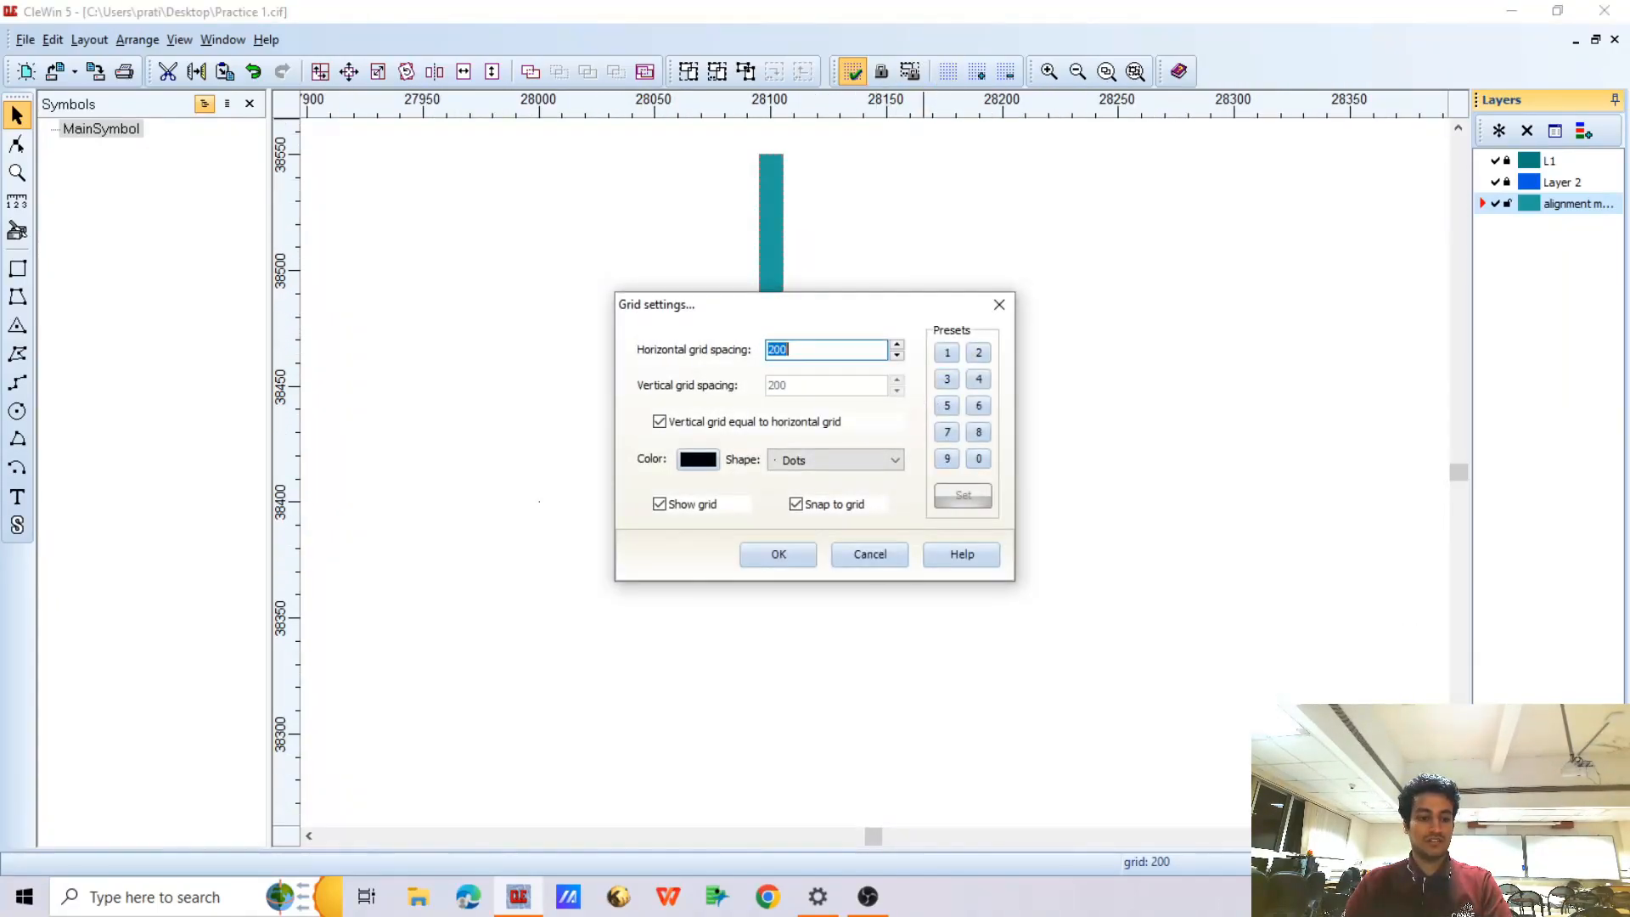
text(1)
click(785, 547)
scroll(765, 317, down, 1)
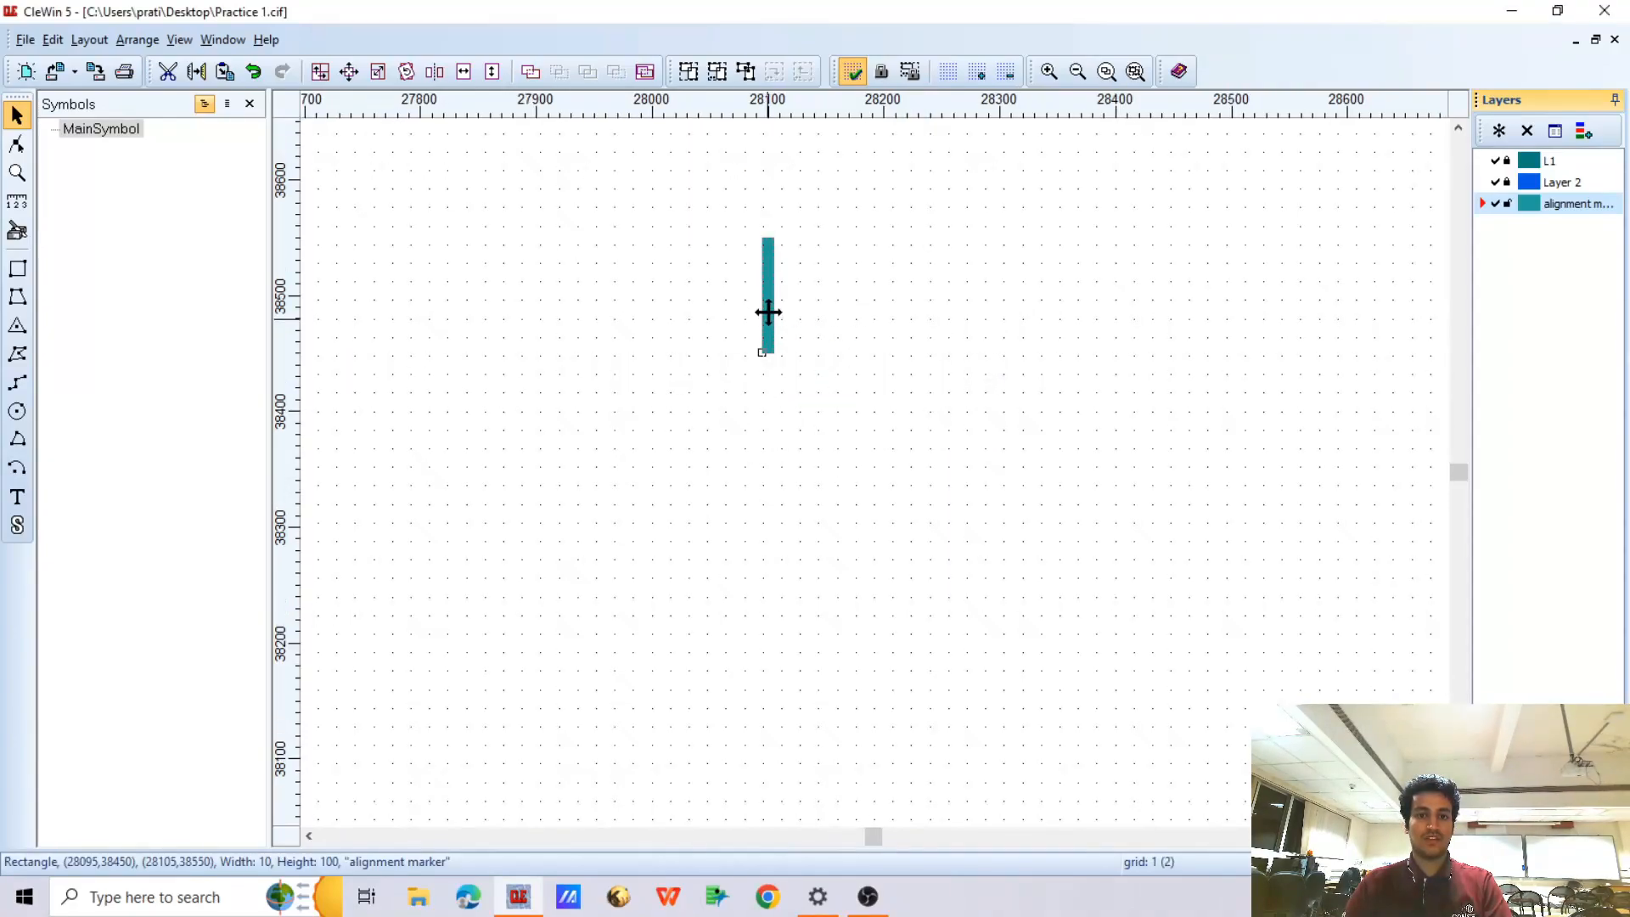
Add a copy of the marker rectangle rotated 90 degrees about its centre at (28100, 38500), keeping the original, to form a cross
scroll(709, 254, up, 3)
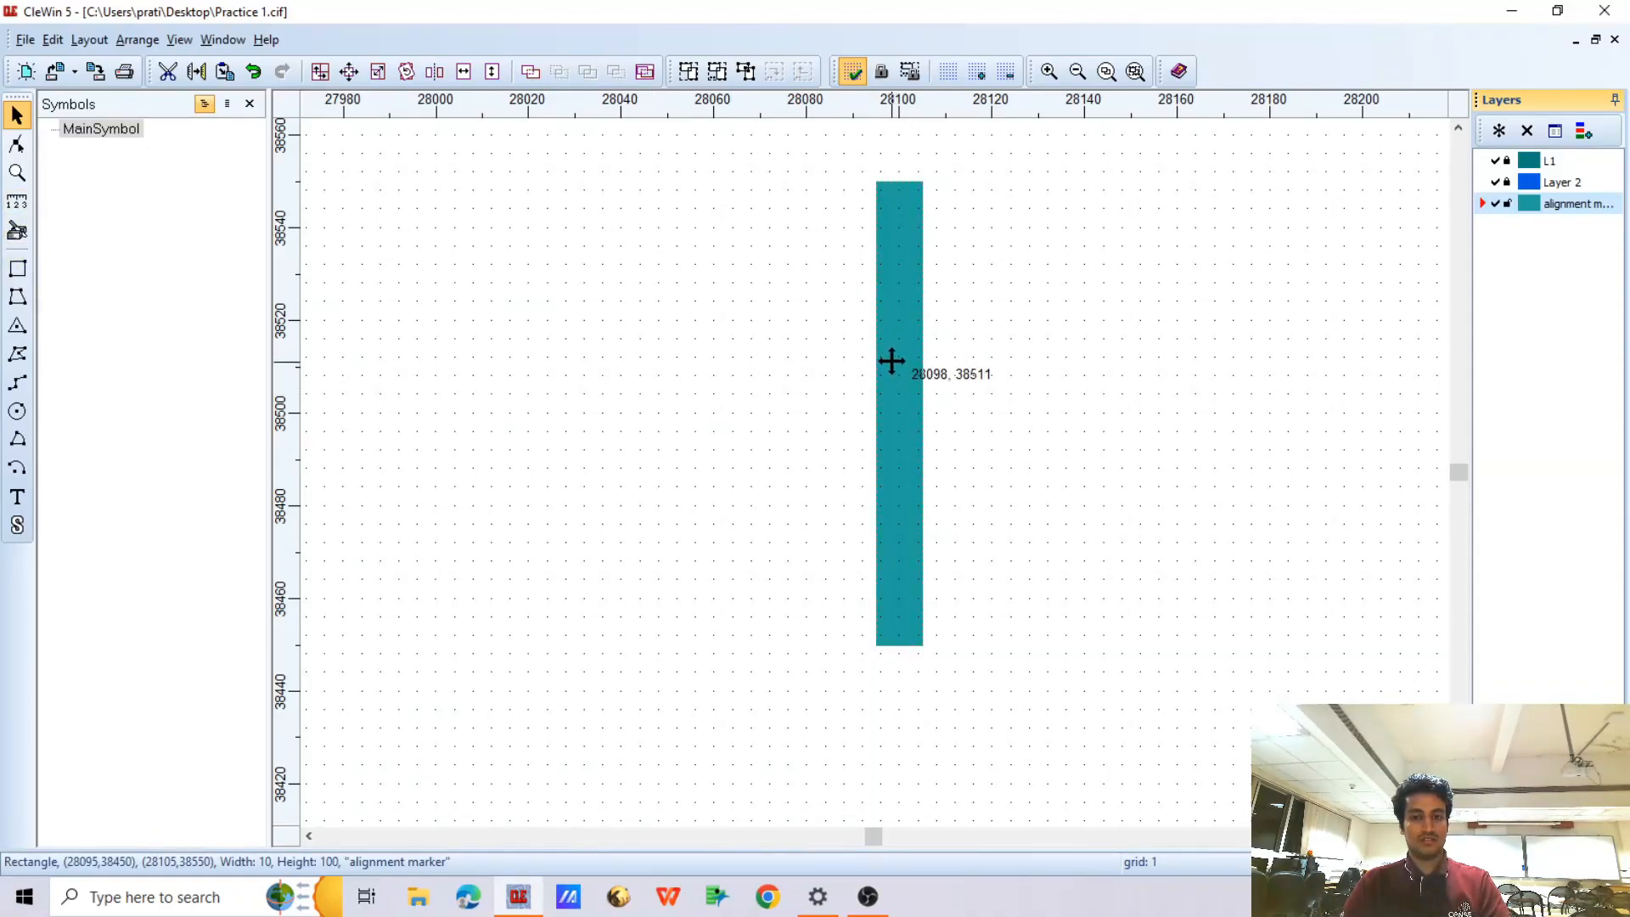
click(406, 72)
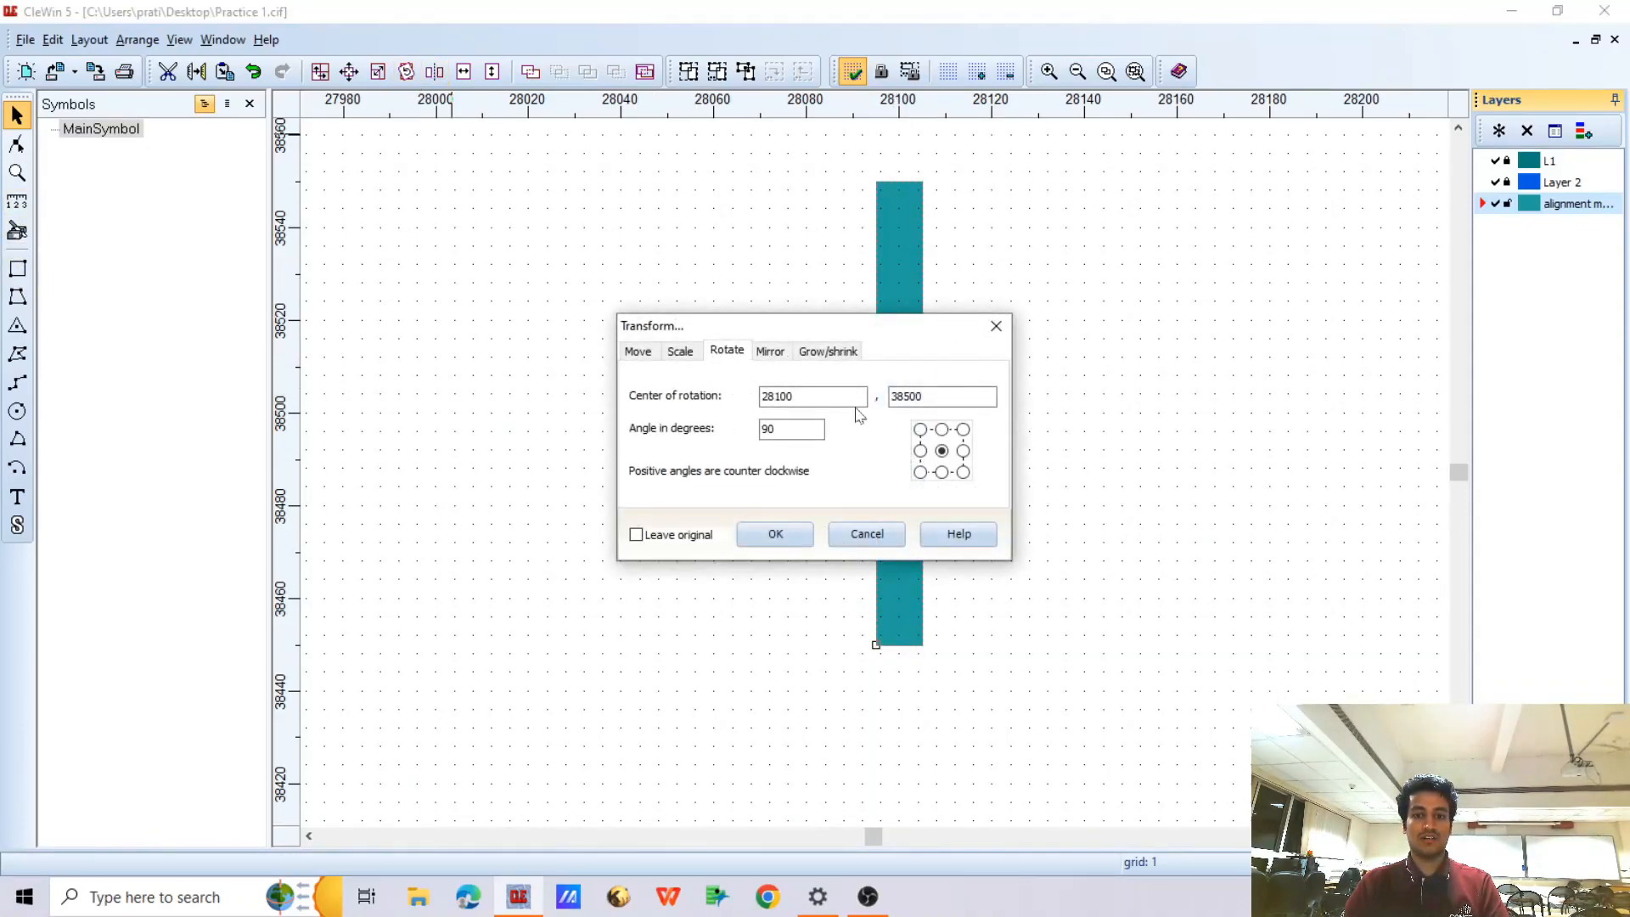
click(770, 539)
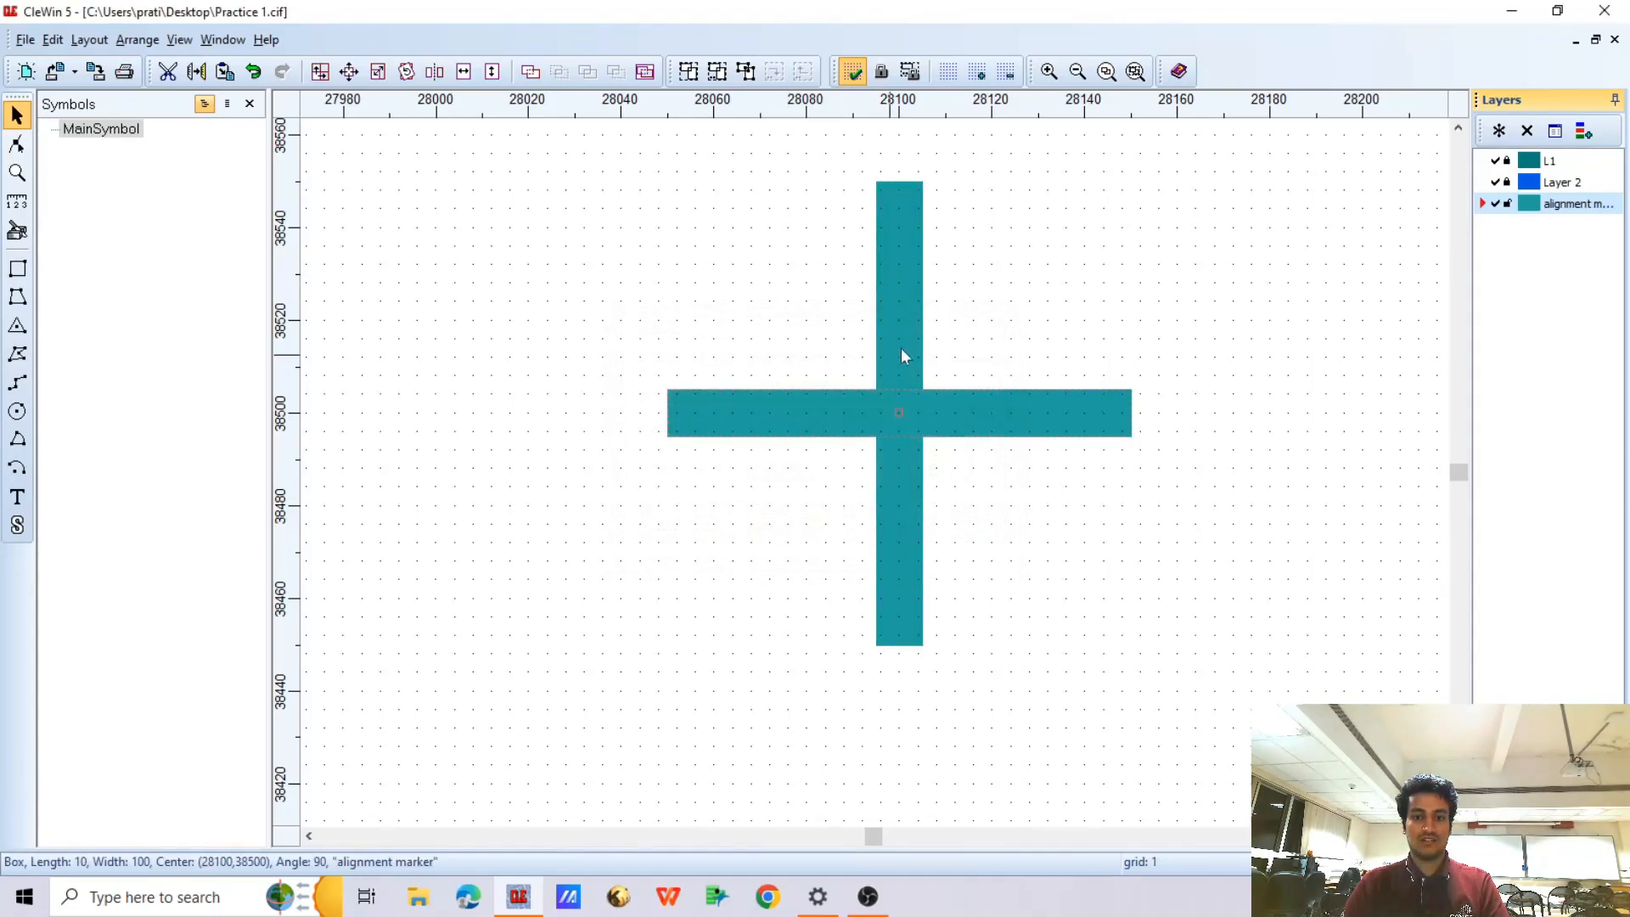
Group the two crossing marker rectangles into one object
drag(613, 141, 1255, 746)
click(688, 71)
scroll(698, 264, down, 1)
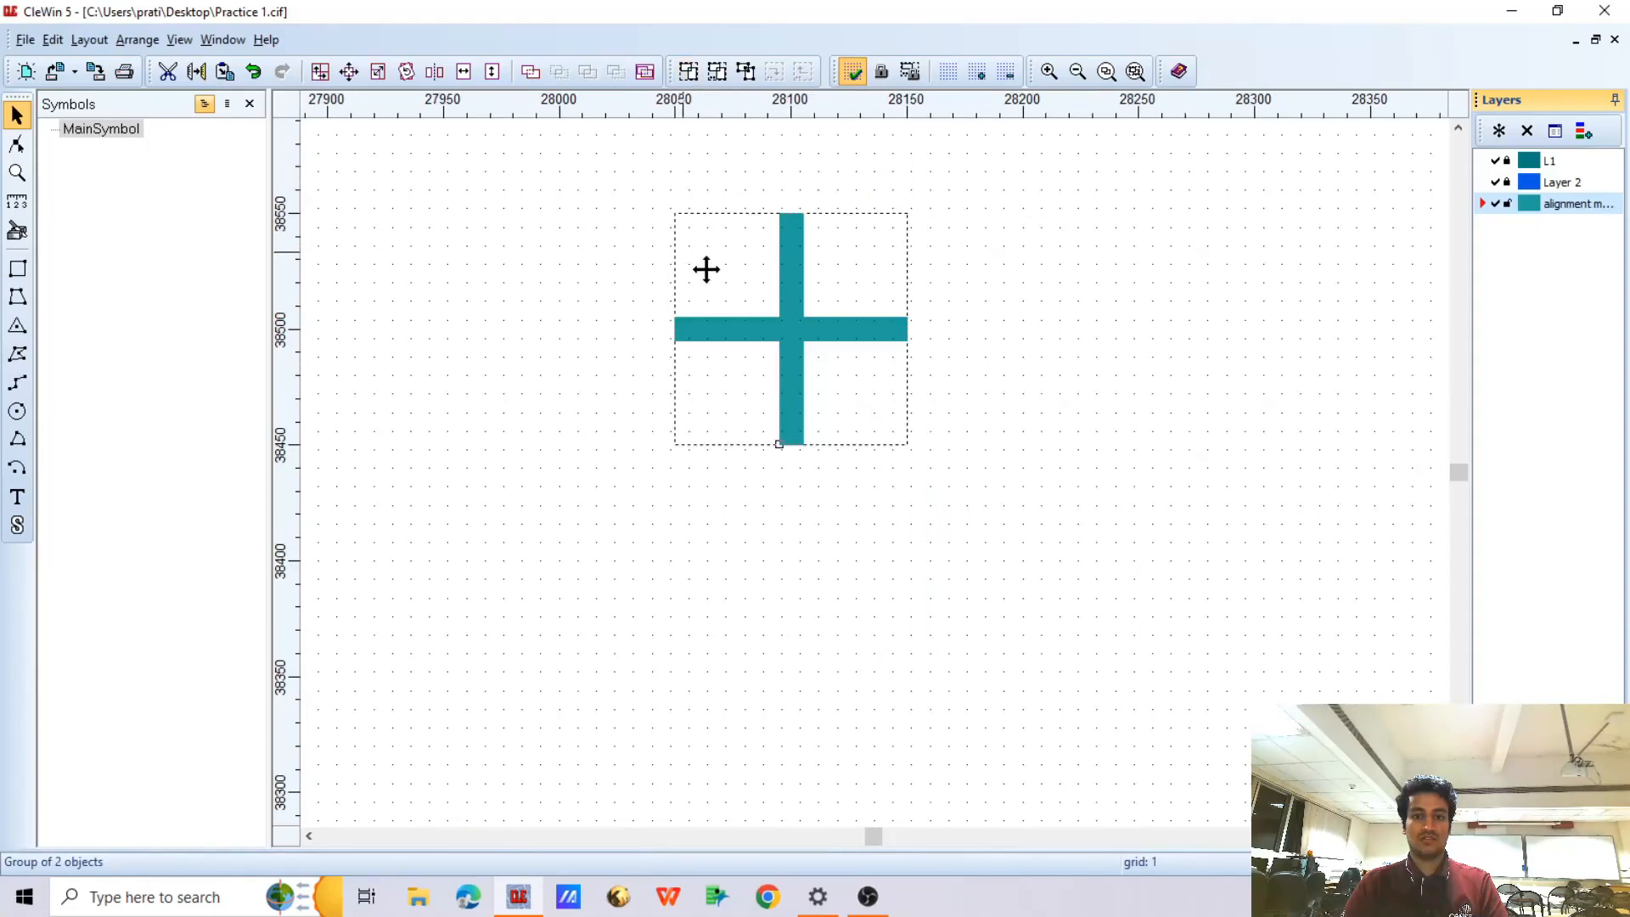
Place a copy of the grouped cross directly below the original, centred near (28100, 38265)
scroll(801, 288, down, 1)
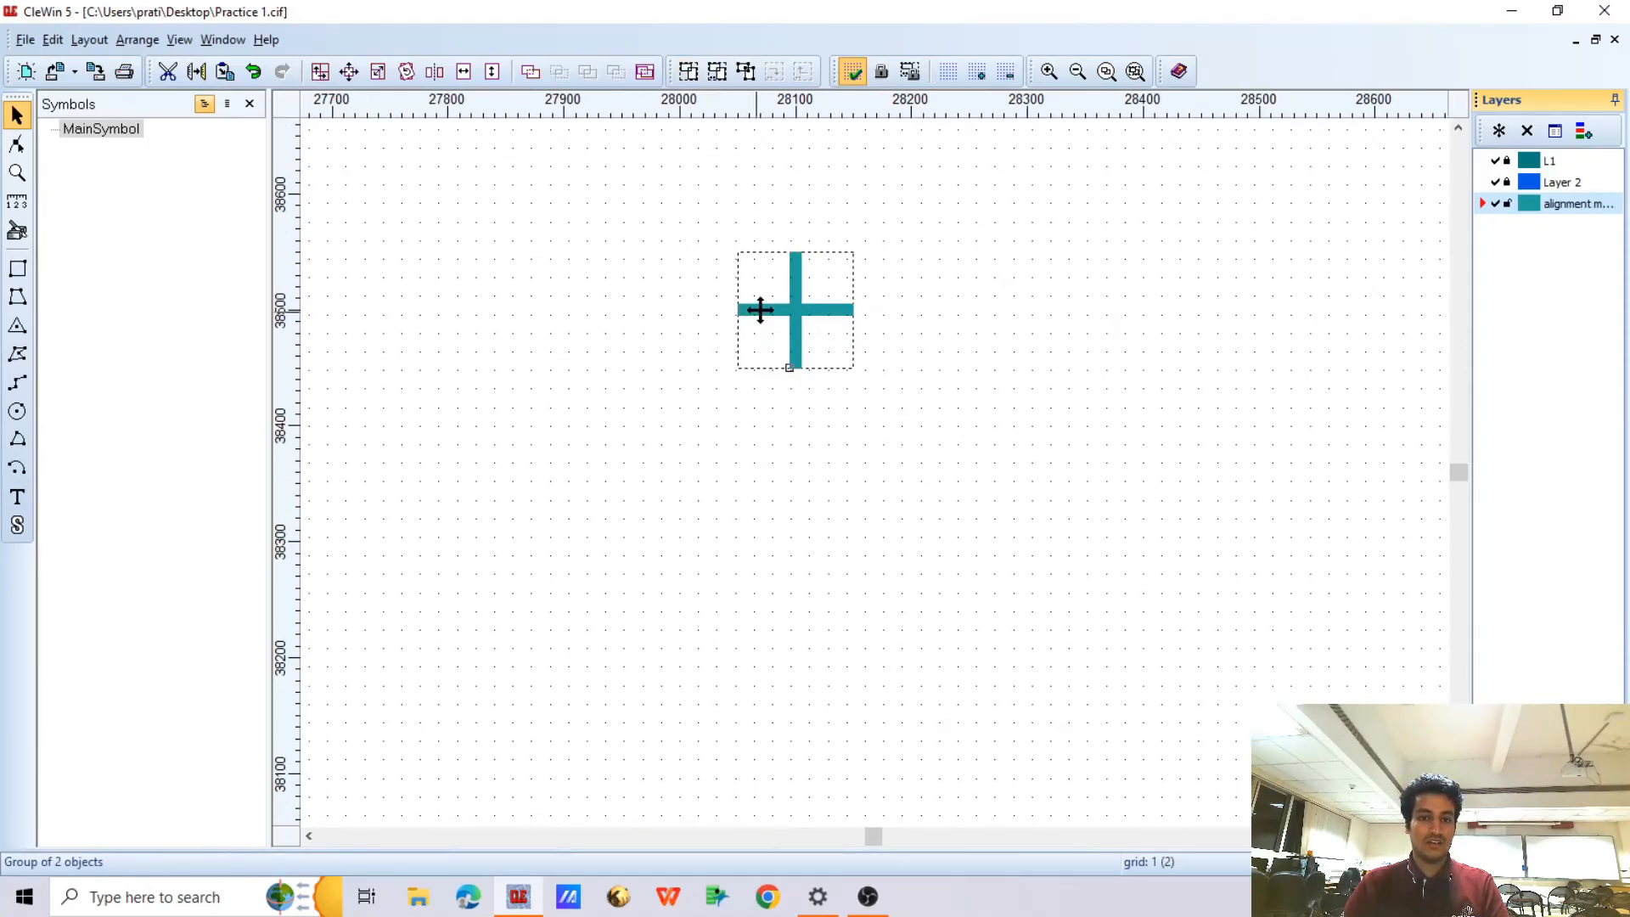
click(829, 323)
drag(820, 311, 805, 522)
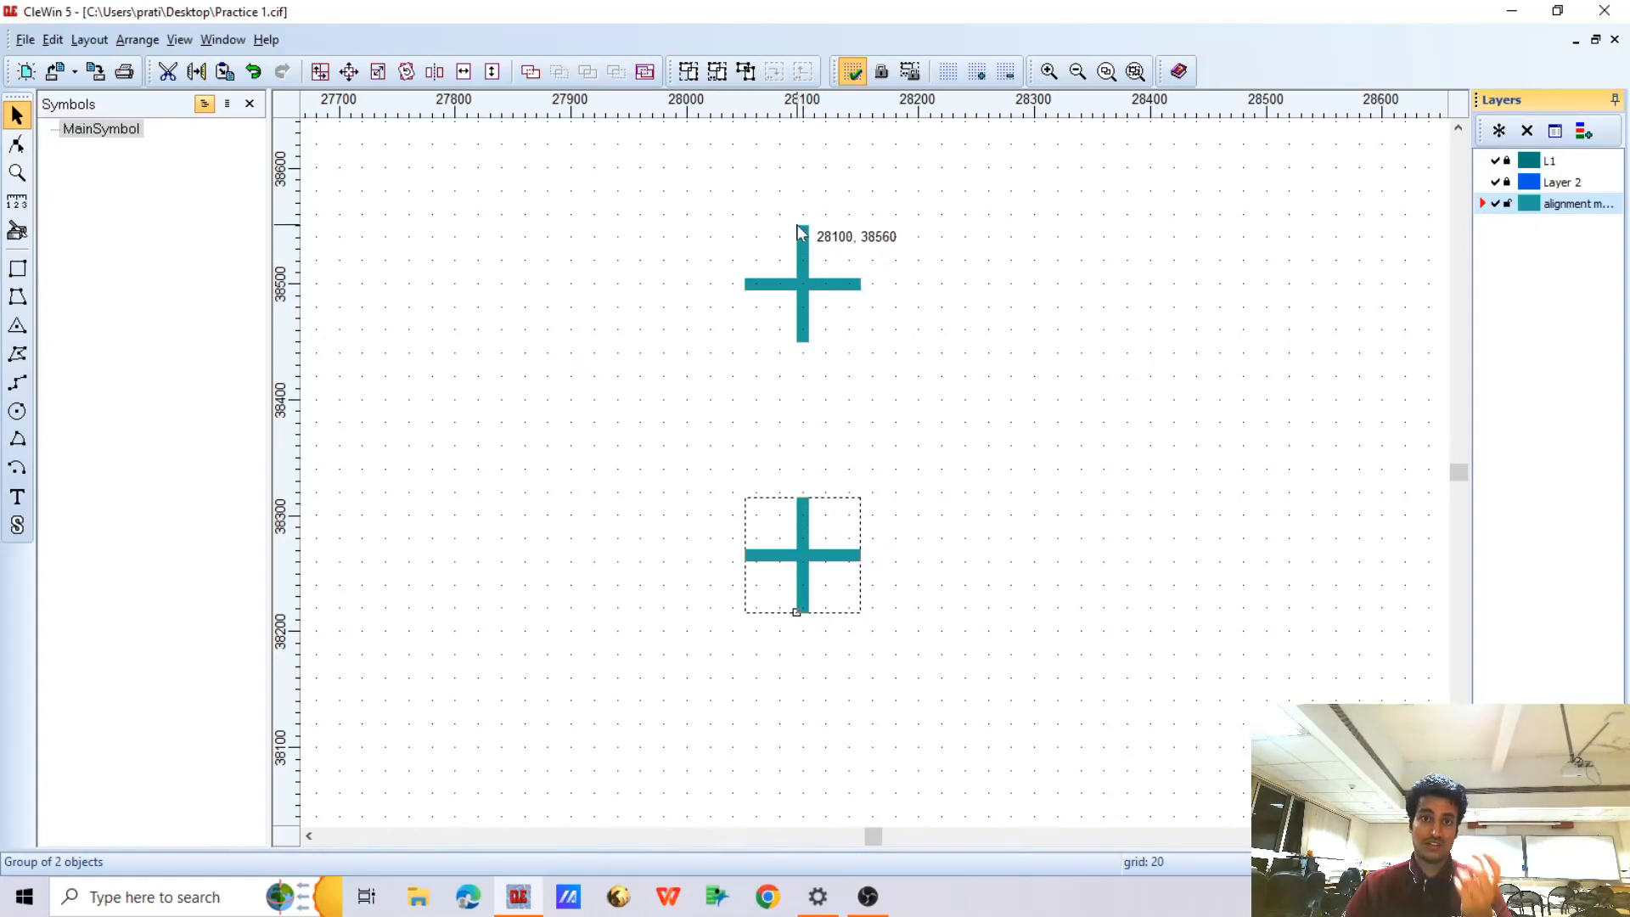
Scale the copied lower cross to 200% horizontally and vertically about its centre
right_click(806, 545)
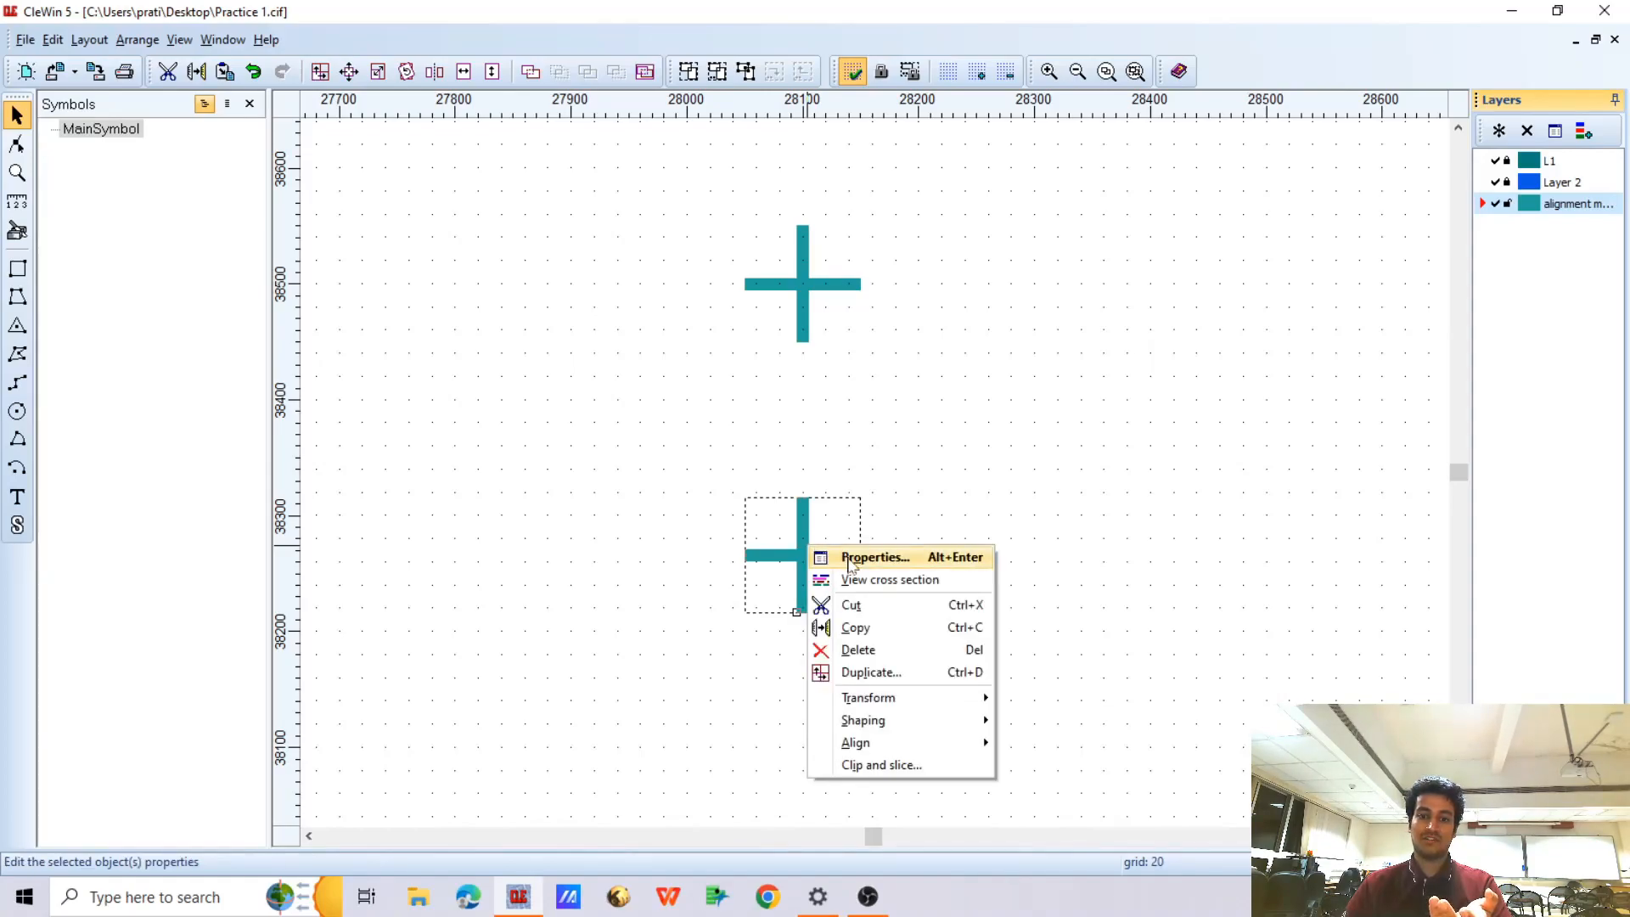
click(831, 539)
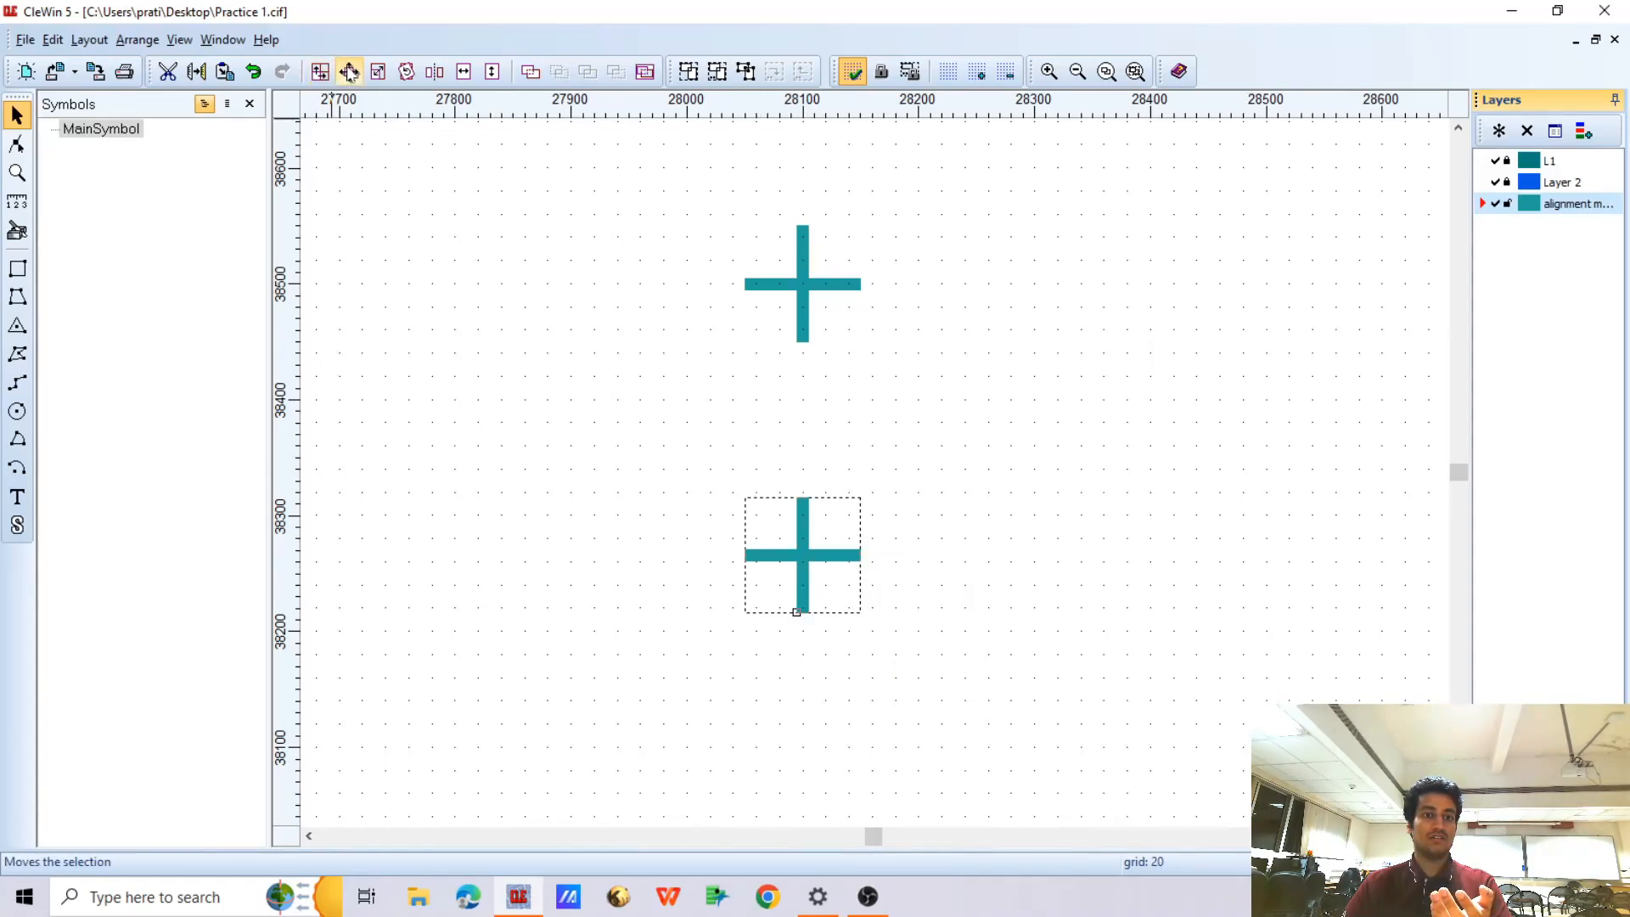
click(320, 71)
click(680, 351)
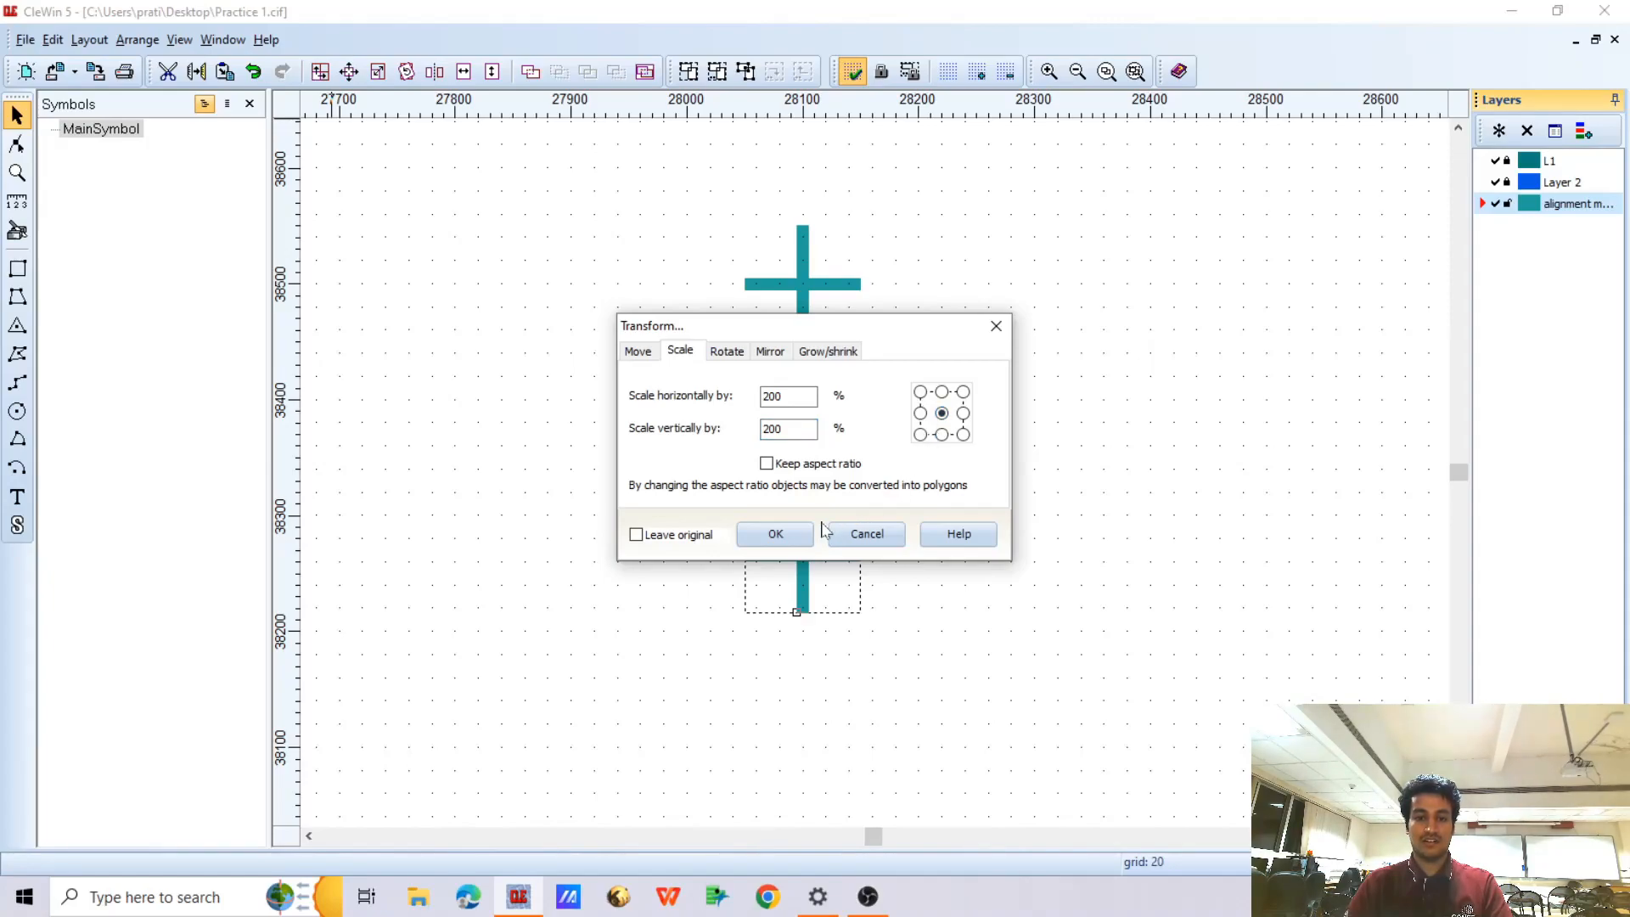
click(777, 534)
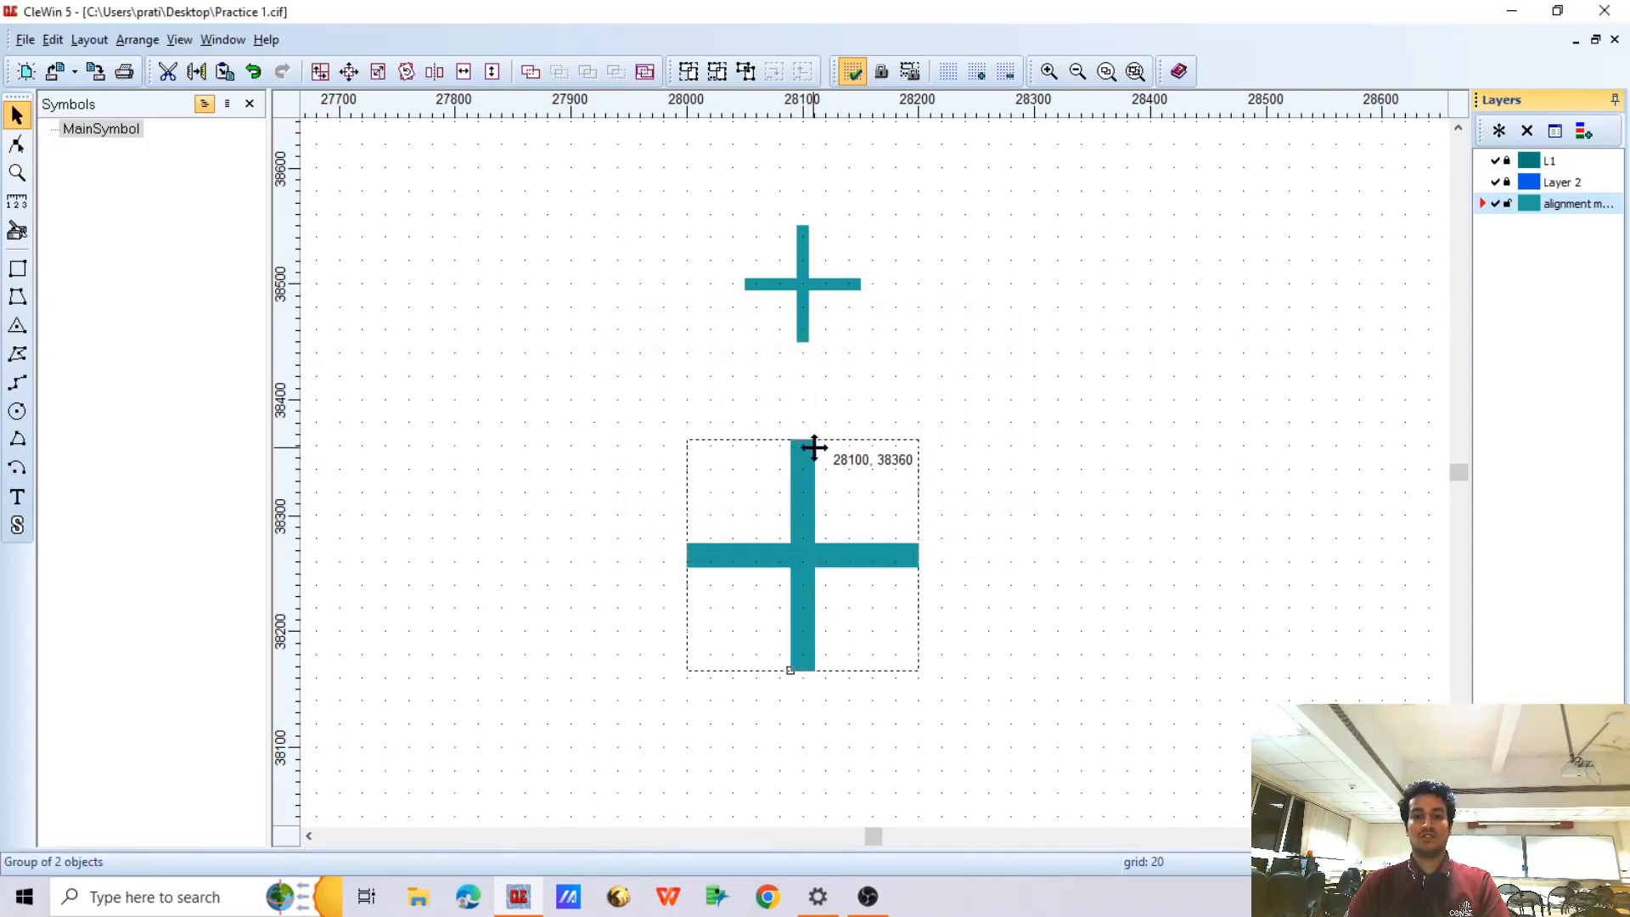
Place a copy of the enlarged cross below it in the same column, centred near (28100, 37905)
scroll(698, 321, down, 2)
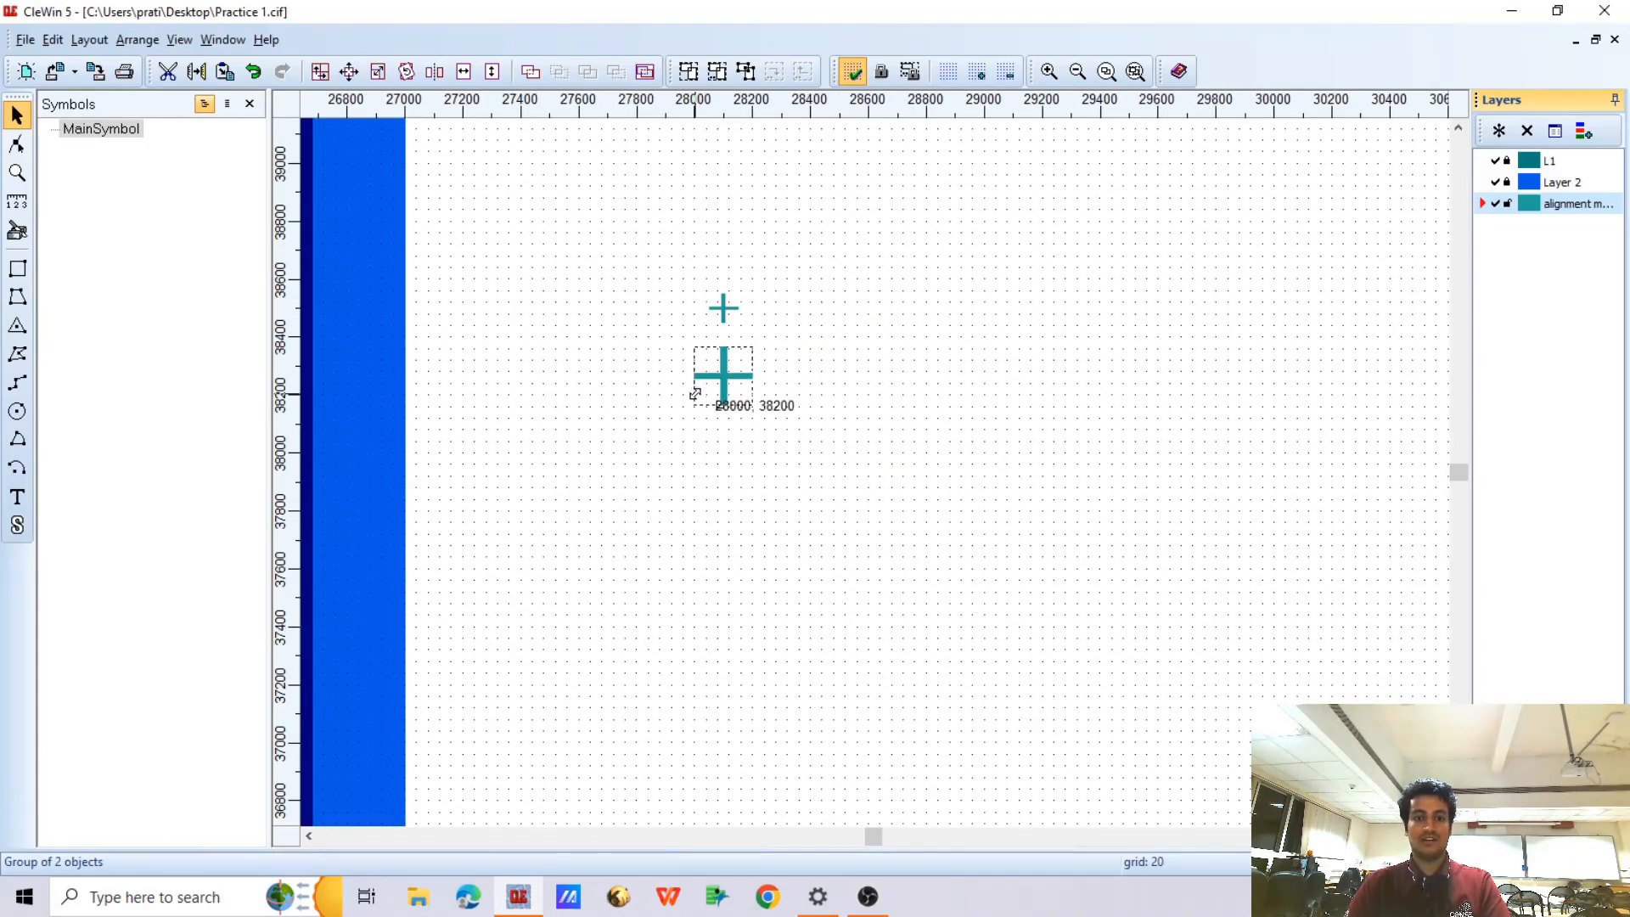
scroll(720, 382, up, 2)
scroll(742, 368, down, 1)
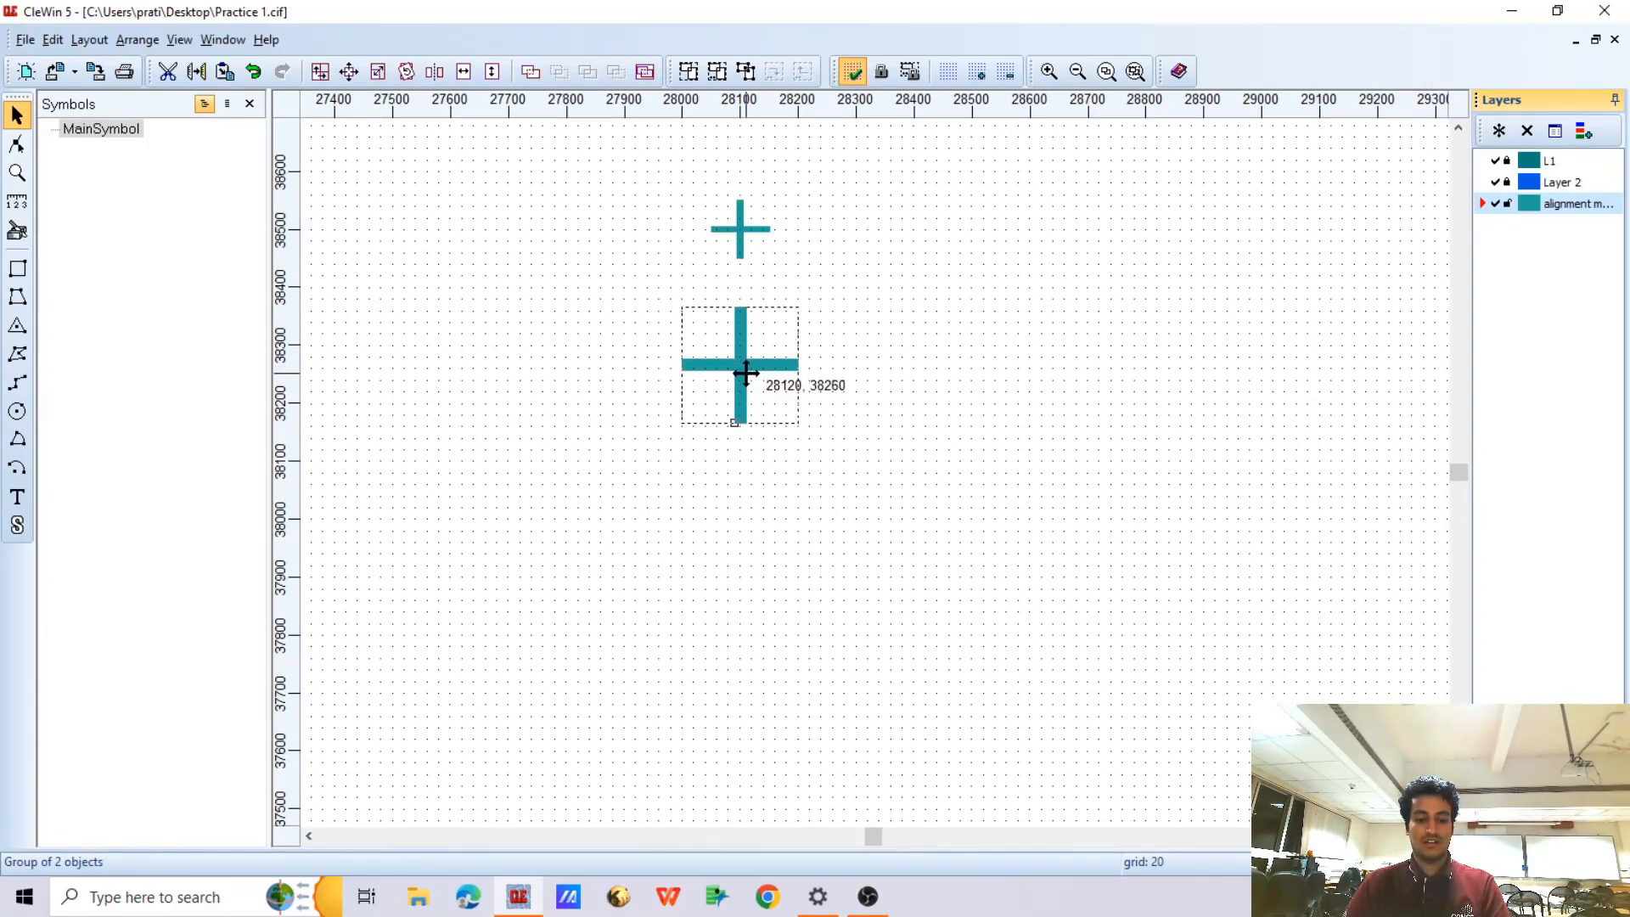
key(ctrl+v)
key(Down)
key(Down)
key(Down)
key(Down)
key(Down)
key(Down)
key(Down)
key(Down)
key(Down)
key(Down)
key(Down)
key(Down)
key(Down)
key(Down)
key(Down)
key(Down)
key(Down)
key(Down)
key(Down)
key(Down)
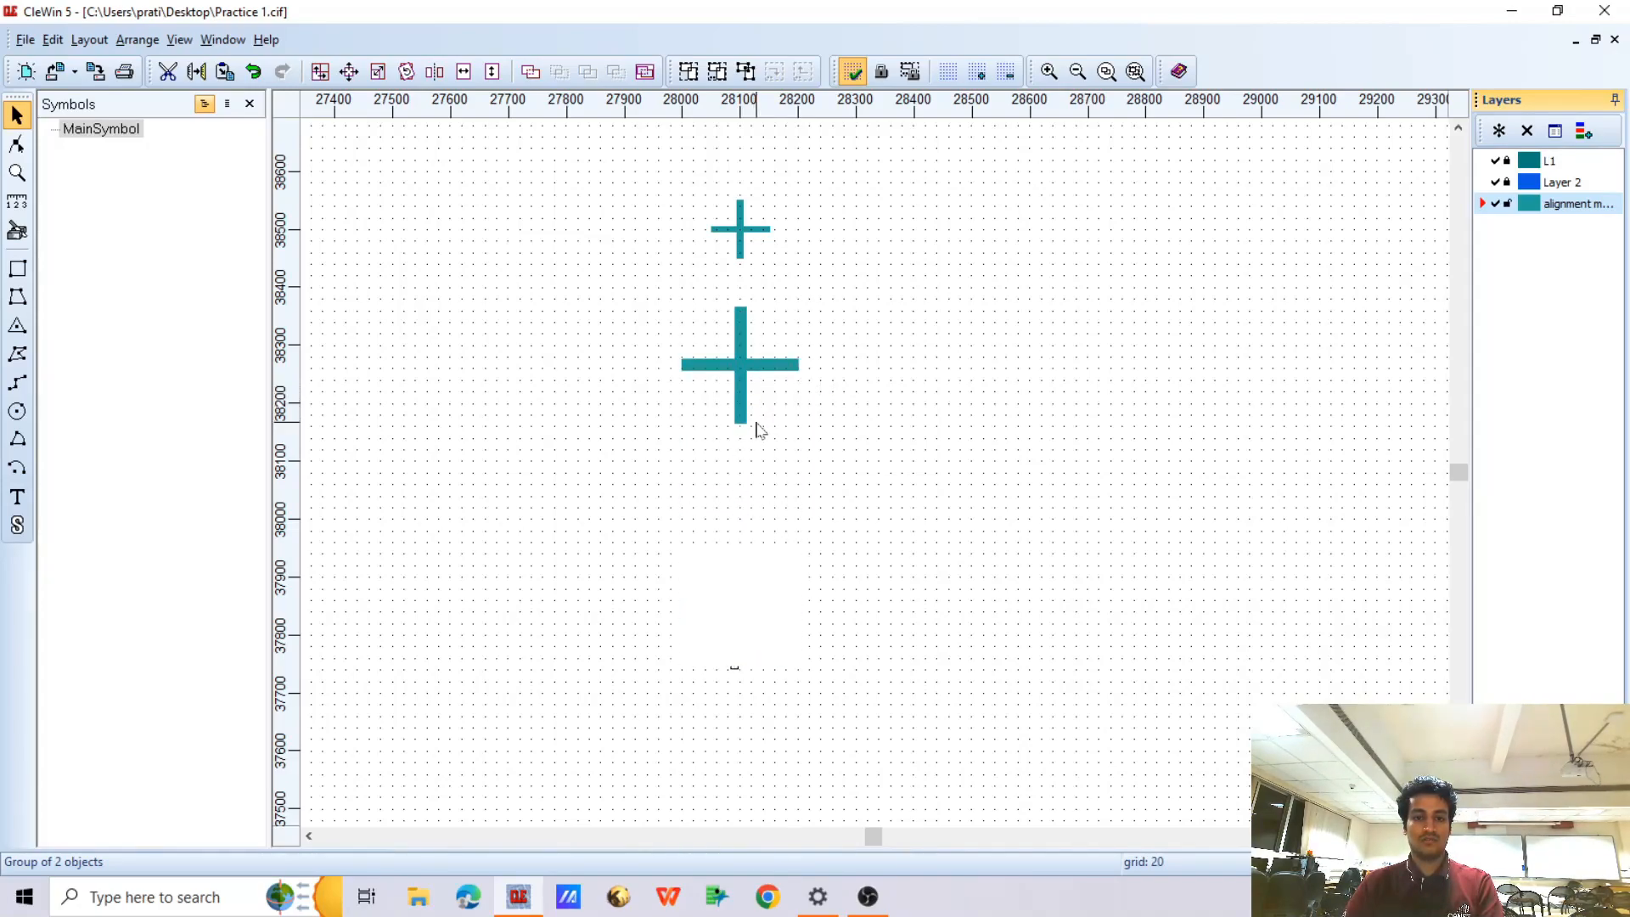
key(Up)
key(Up)
key(Up)
Scale the third cross to 200% in both directions about its centre and shift it down to about (28100, 37865)
click(349, 71)
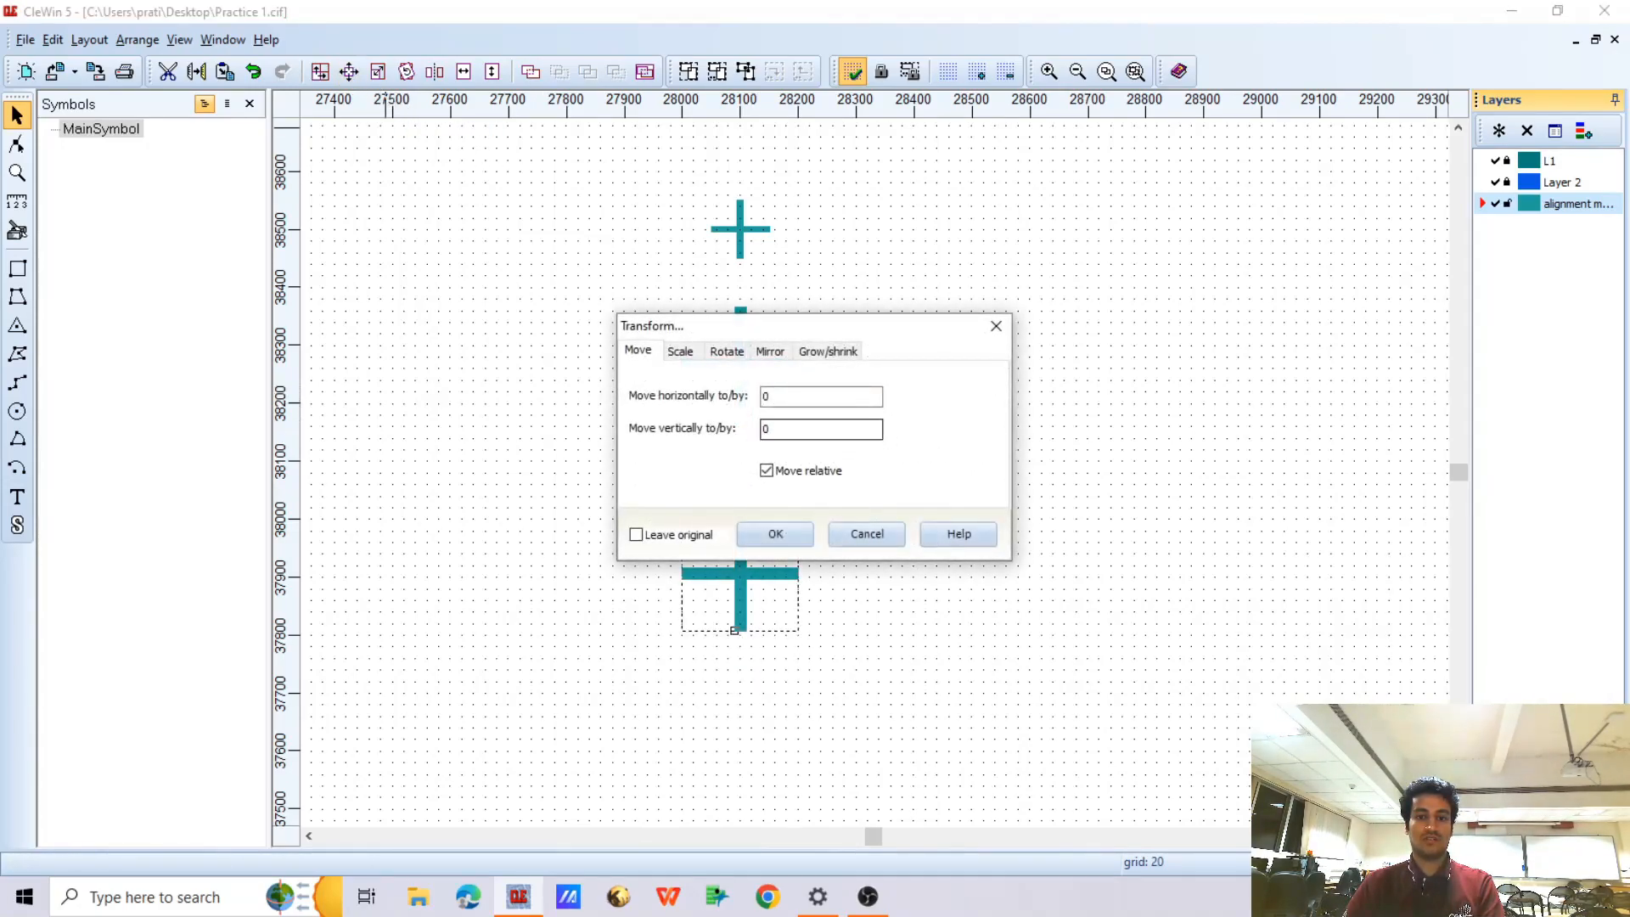
click(680, 350)
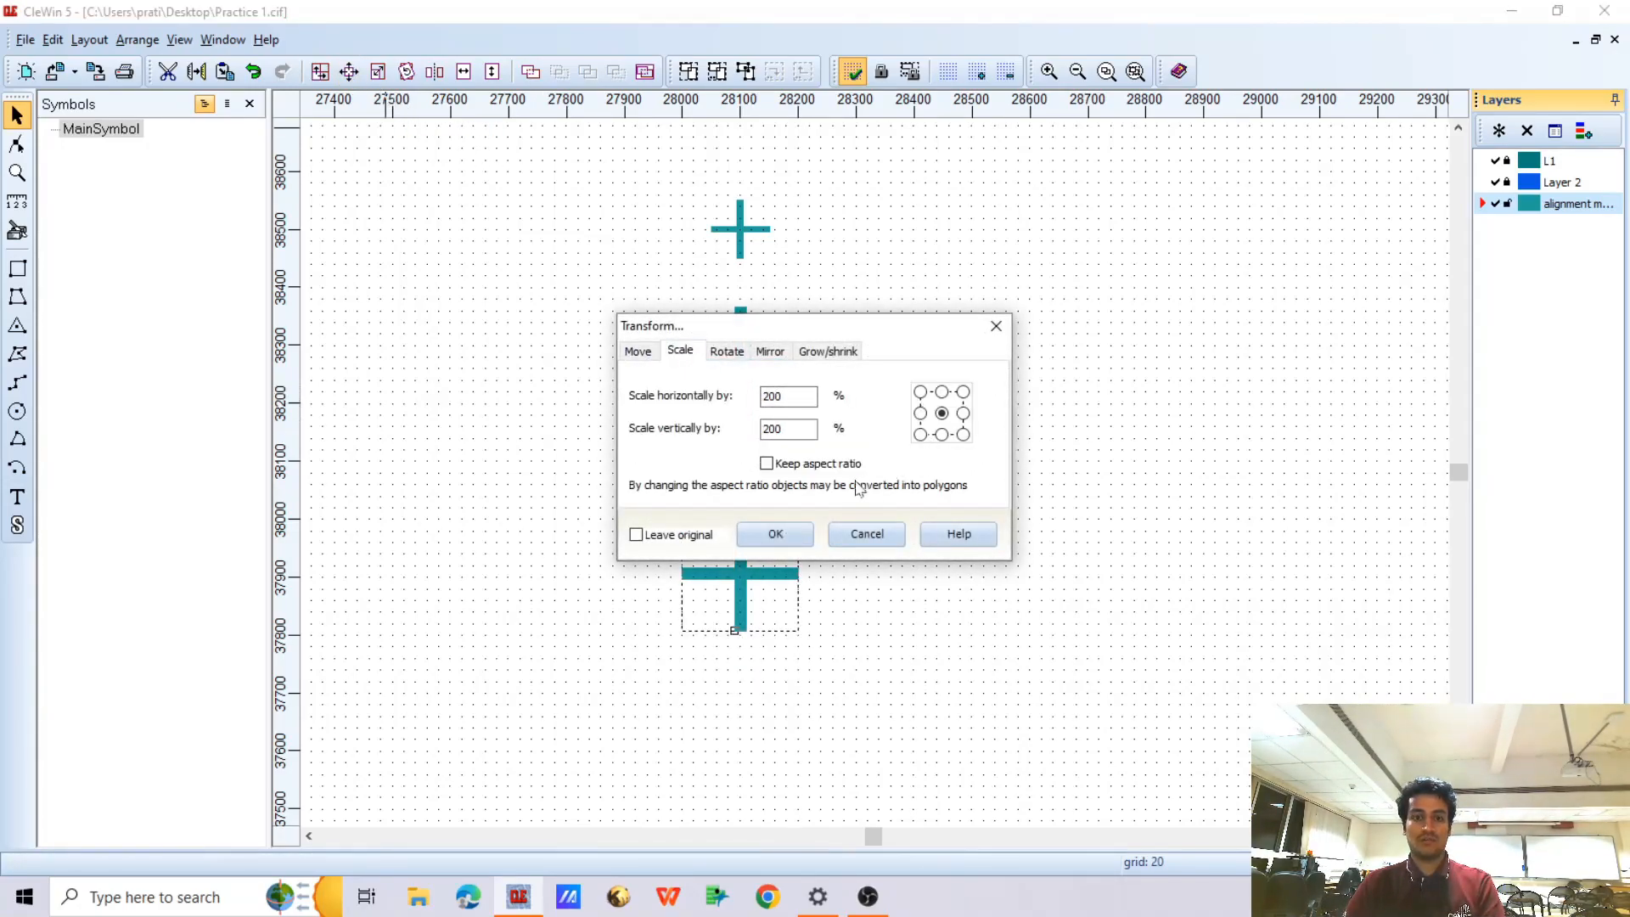
drag(805, 338, 1088, 327)
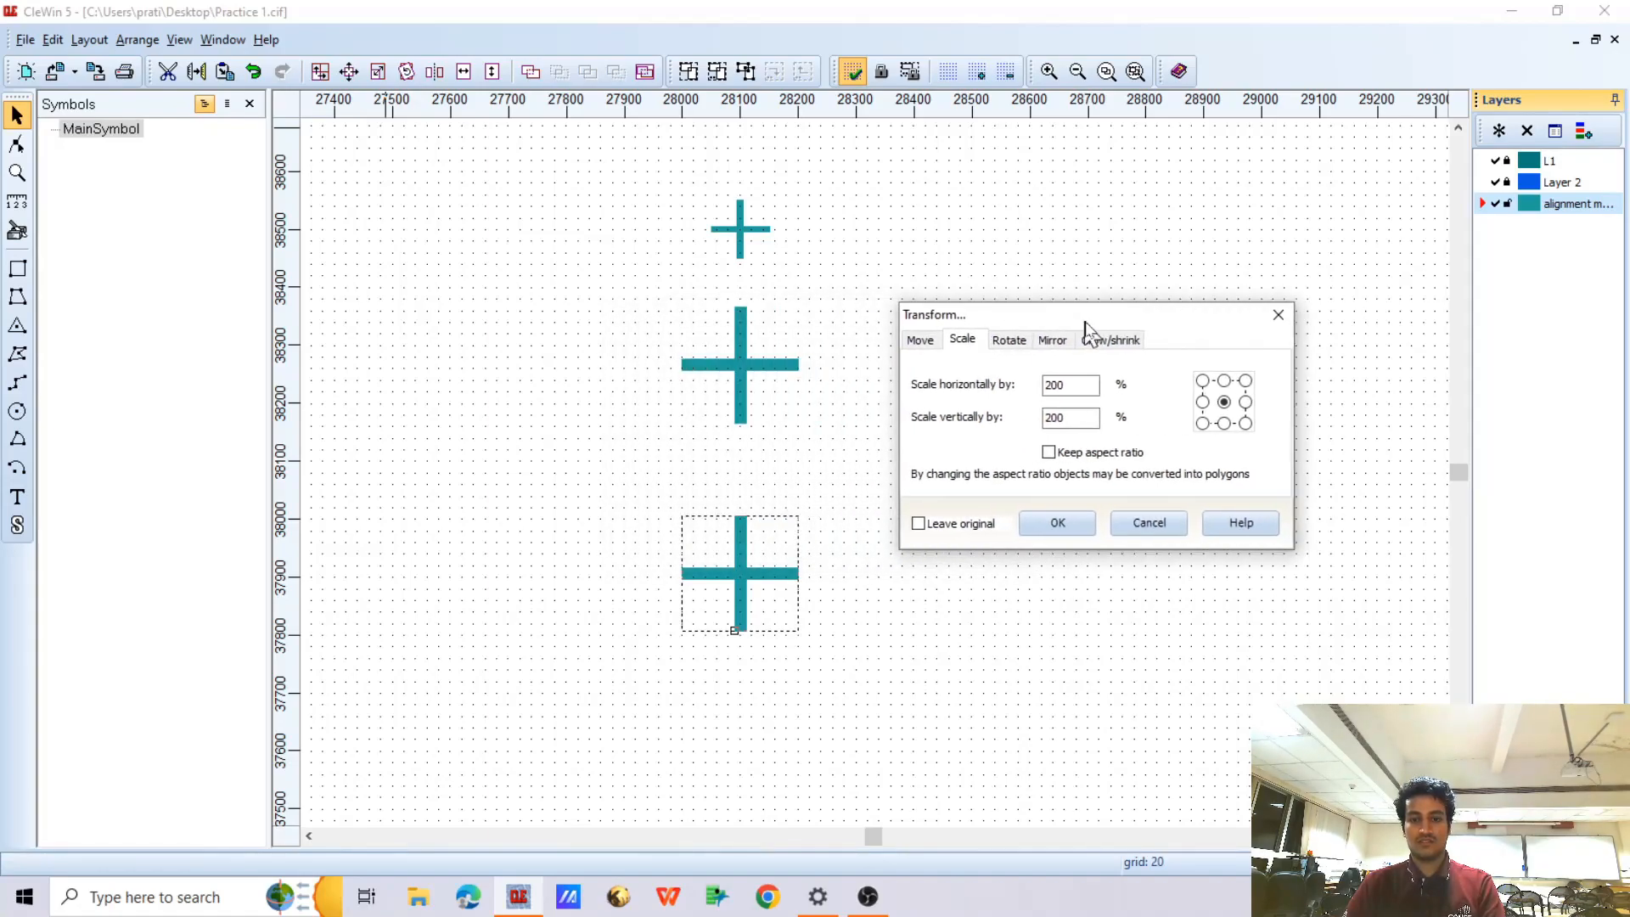
click(1058, 521)
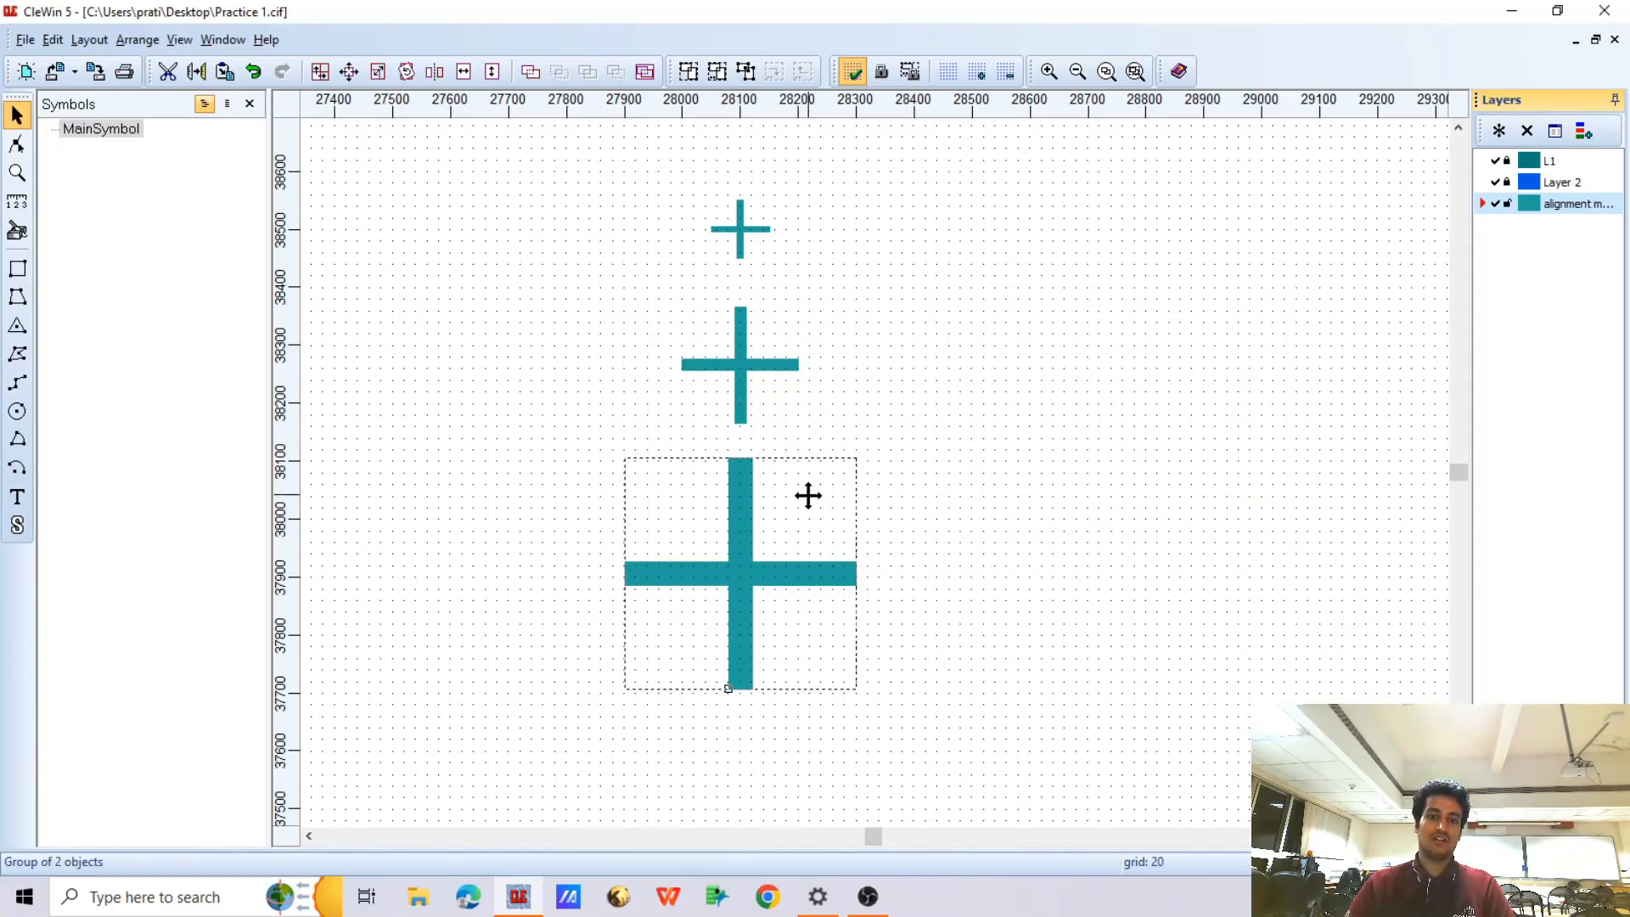
scroll(809, 494, down, 1)
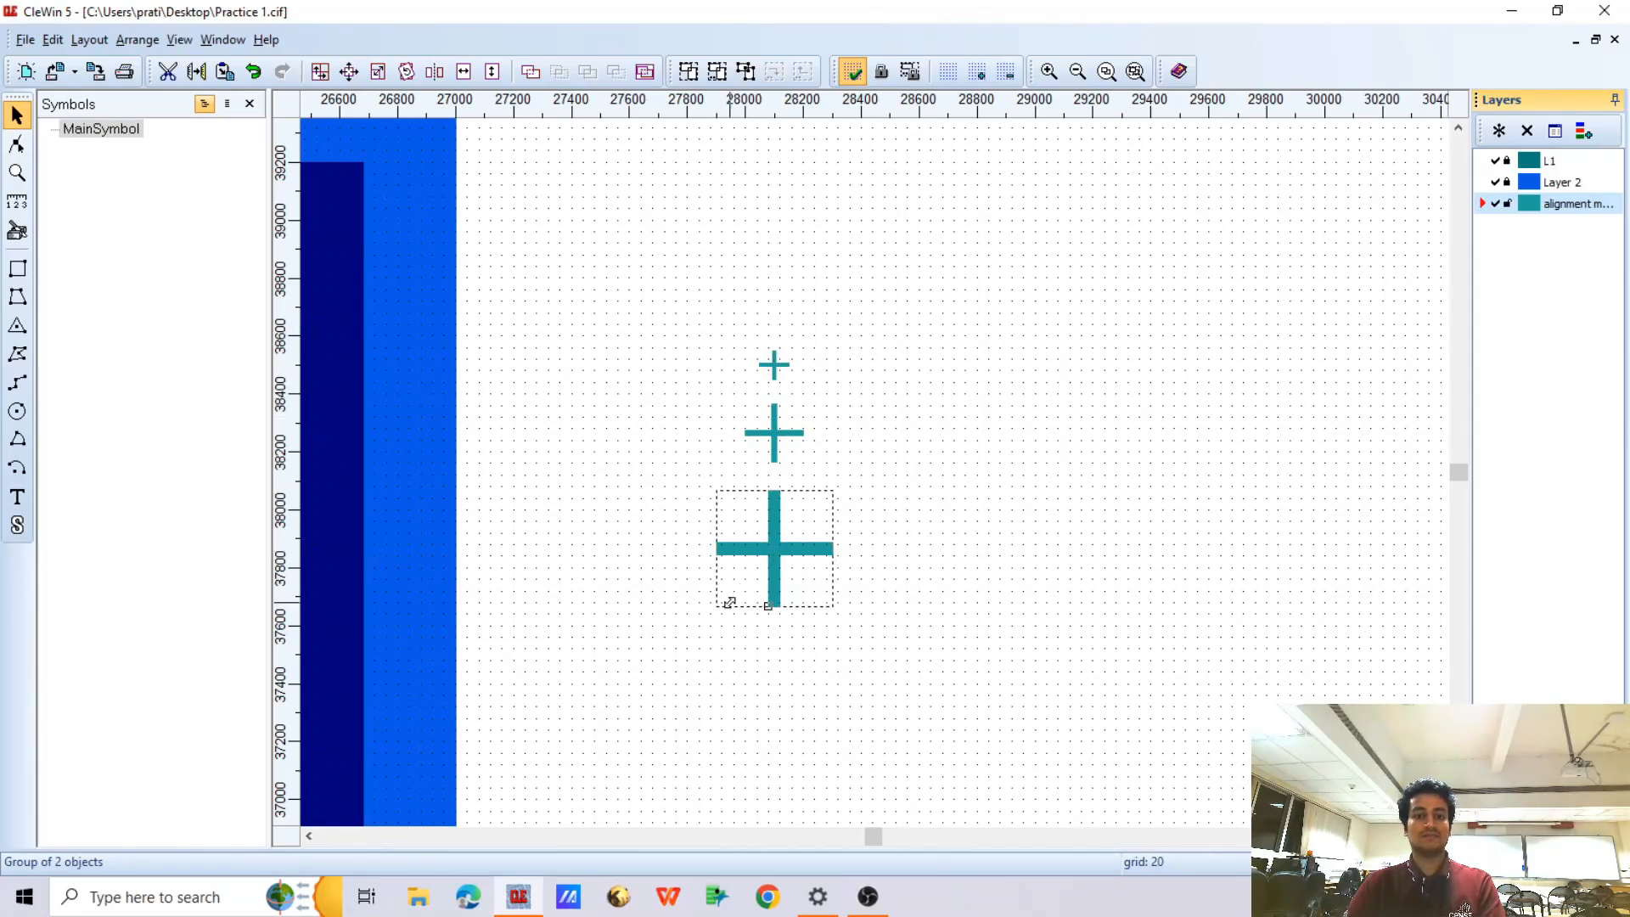
scroll(750, 430, down, 2)
scroll(773, 583, up, 1)
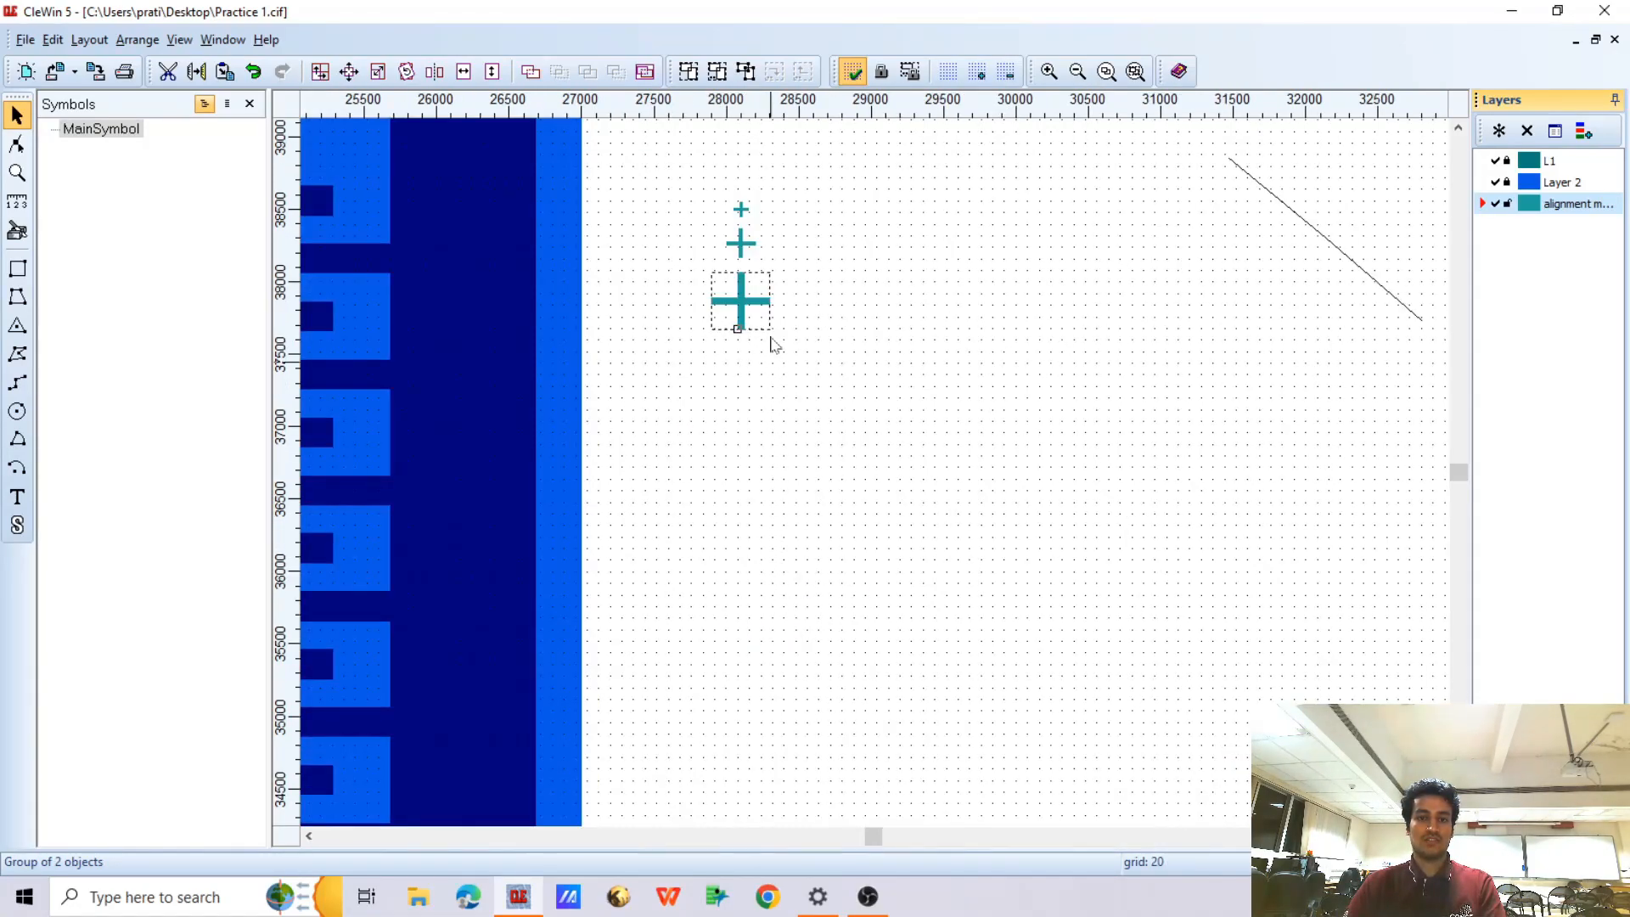
scroll(739, 195, up, 2)
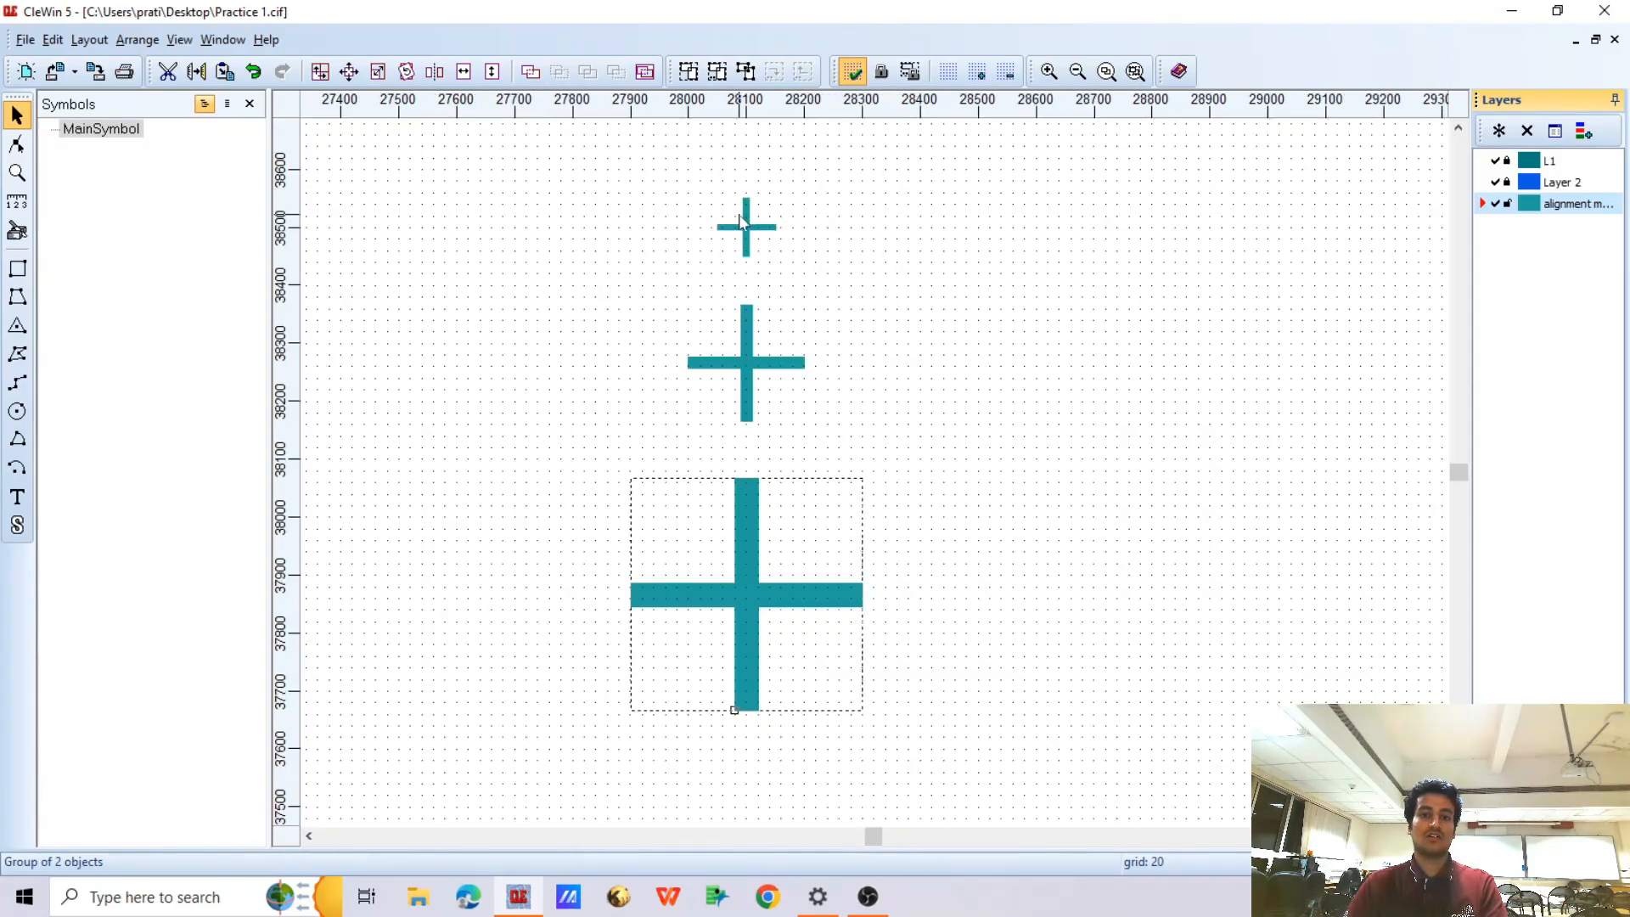
Copy the smallest cross below the largest one, centred at (28100, 37420), and rotate the copy 45 degrees into an X
click(746, 226)
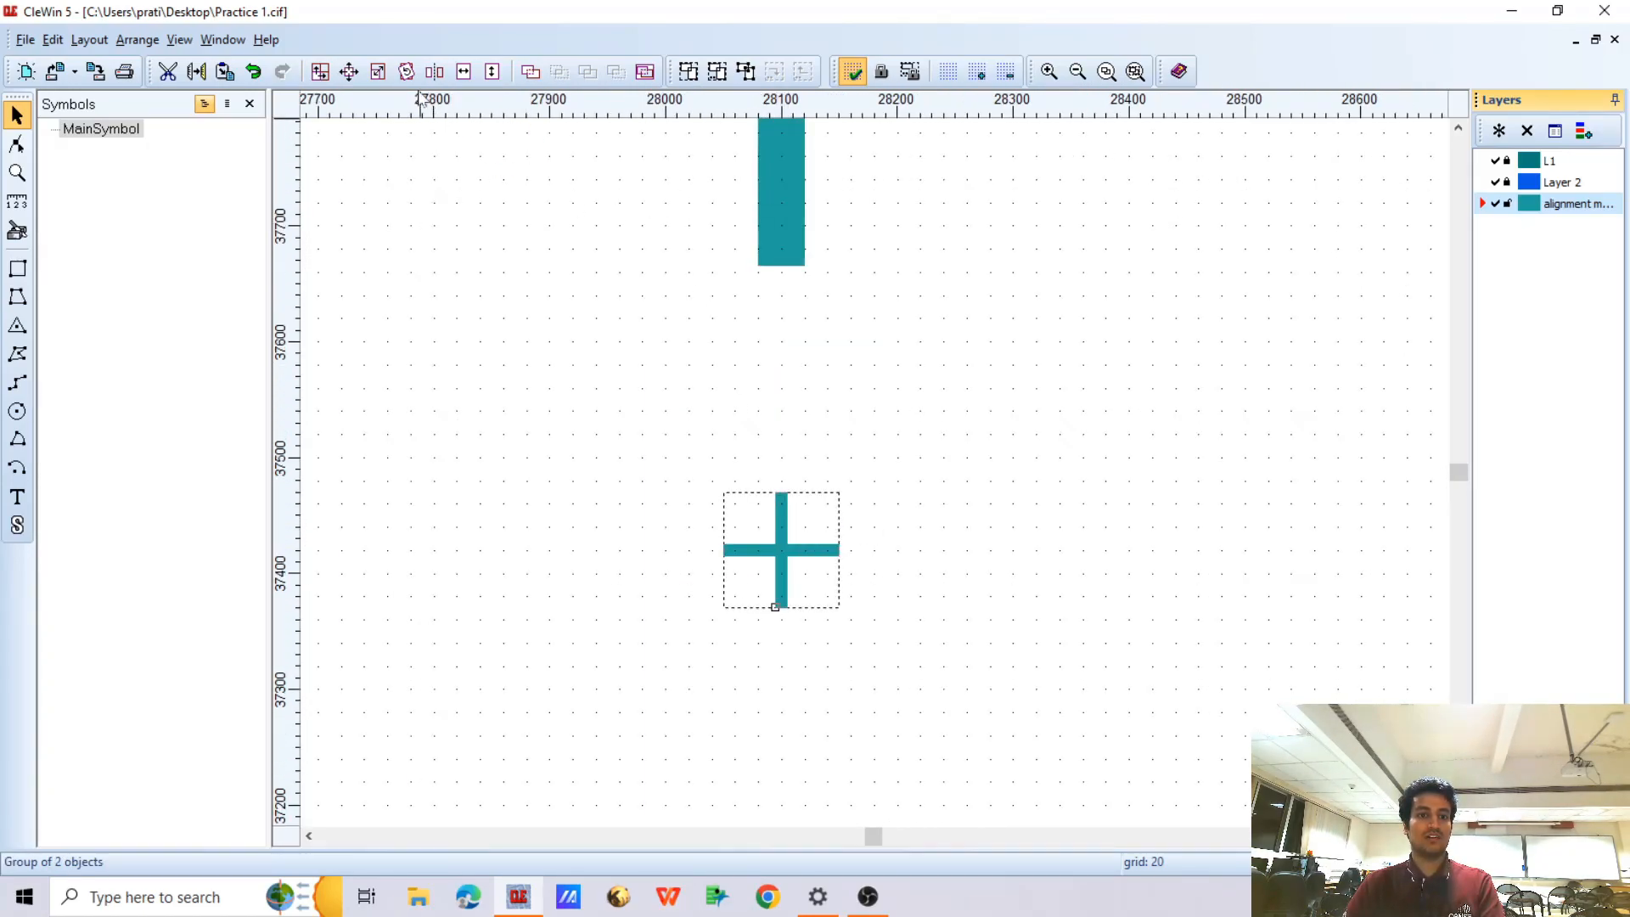
click(406, 72)
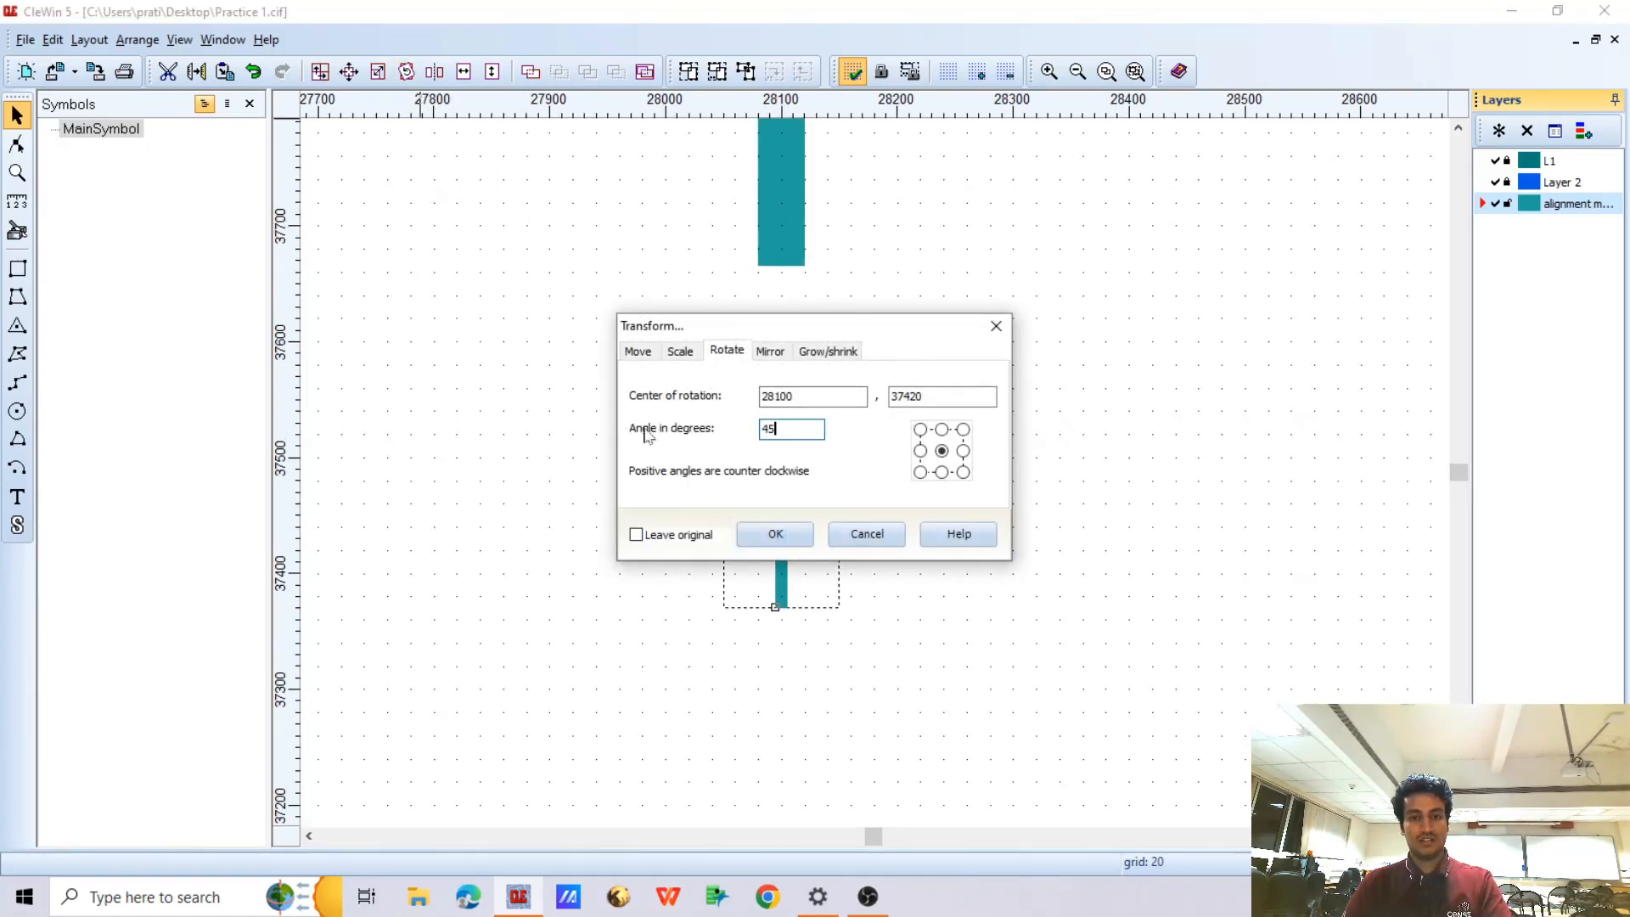
click(771, 533)
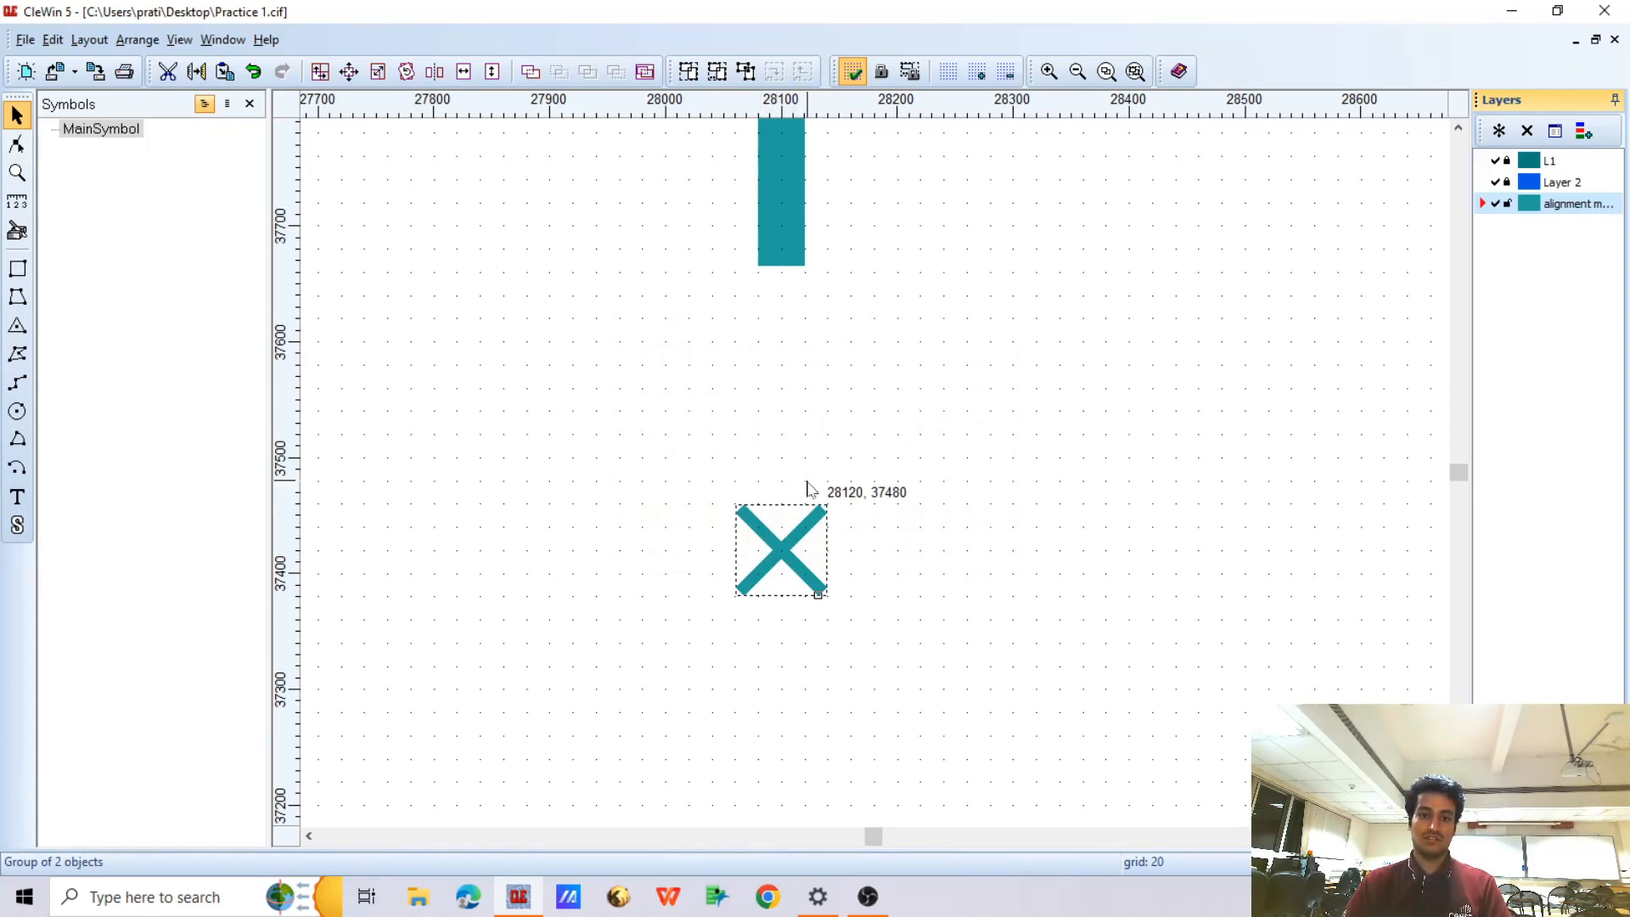
Place a copy of the small X marker directly below it, centred near (28100, 37160)
key(ctrl+c)
key(ctrl+v)
key(Down)
key(Down)
key(Down)
key(Down)
key(Down)
key(Down)
key(Down)
key(Down)
key(Down)
key(Down)
key(Down)
key(Down)
key(Down)
key(Down)
key(Down)
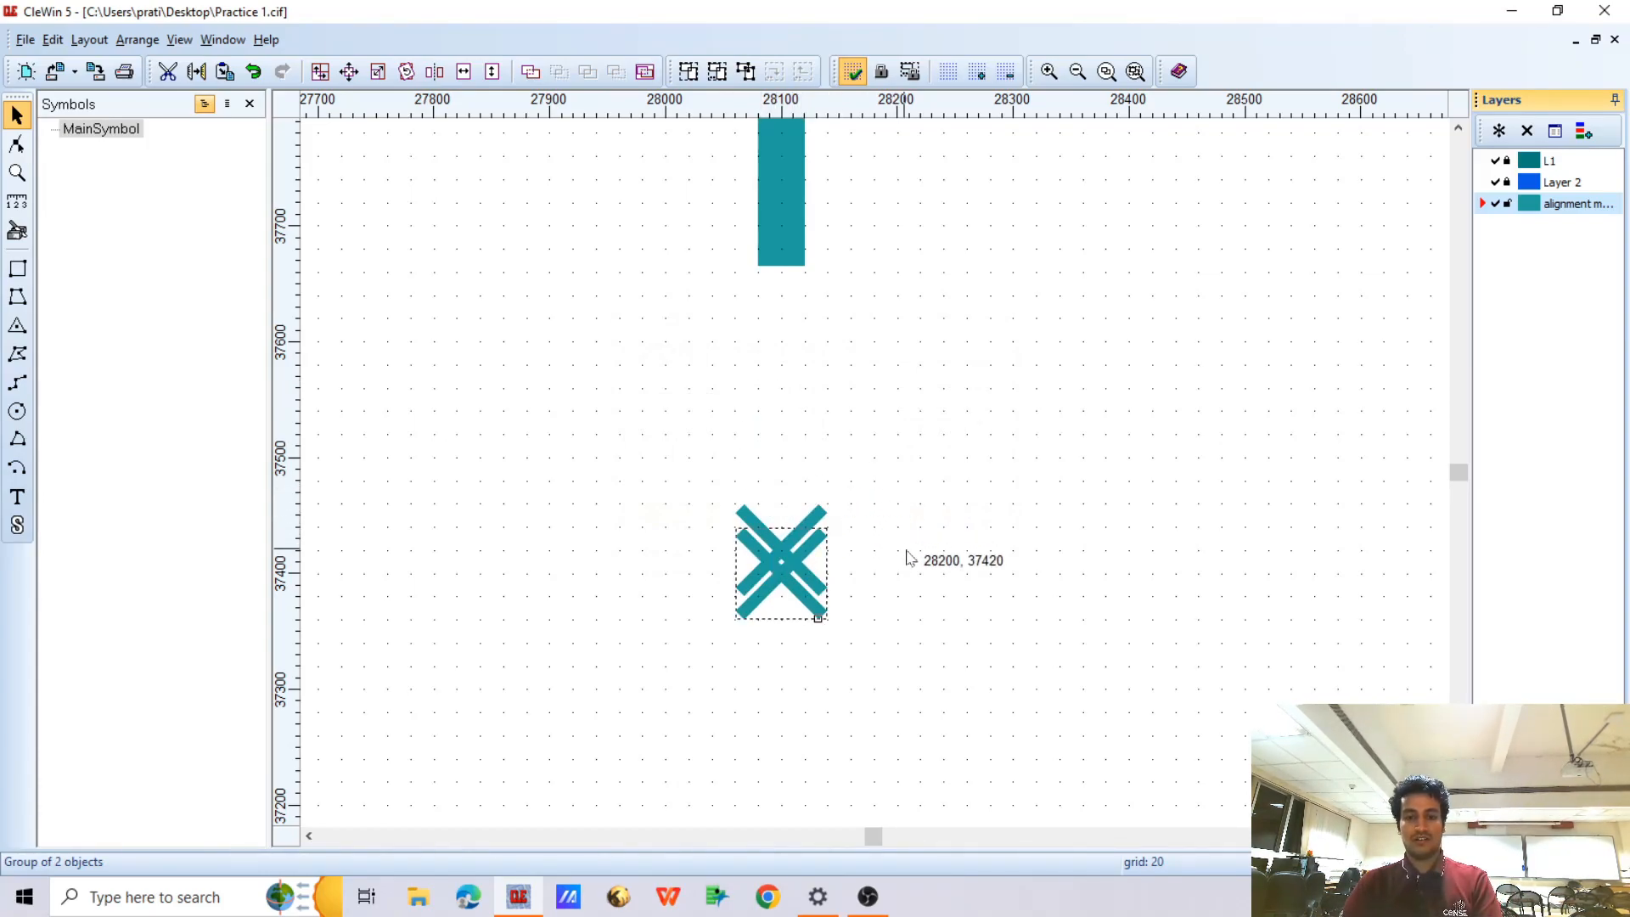
scroll(817, 354, down, 1)
scroll(790, 590, up, 1)
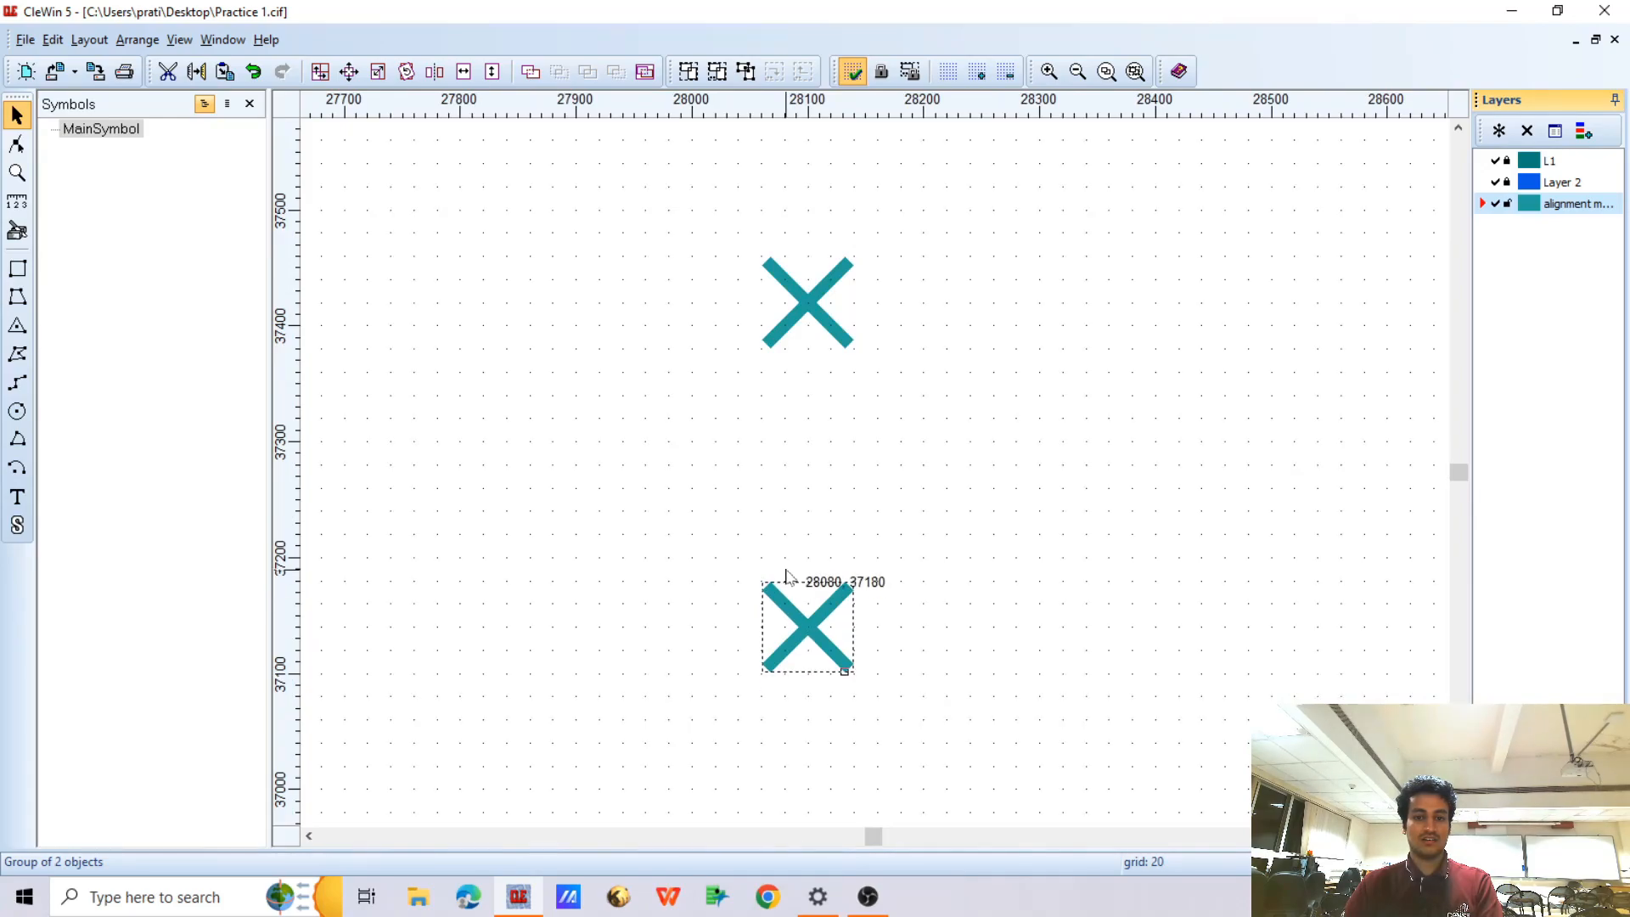
Scale the second X marker to 200% horizontally and vertically about its centre
click(349, 71)
click(680, 352)
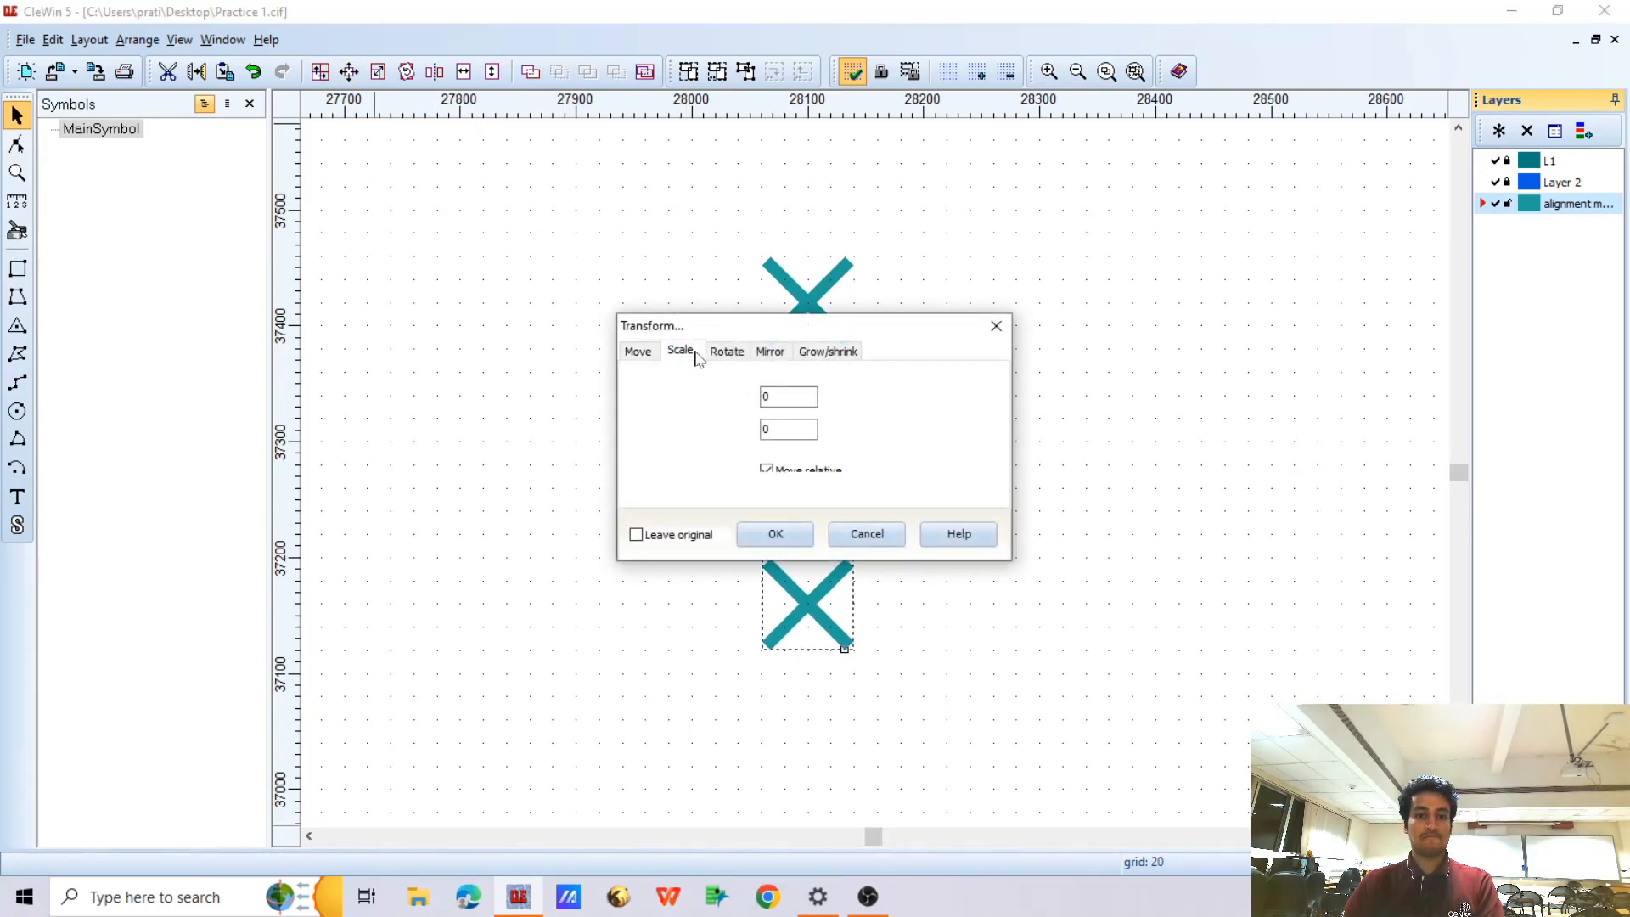
click(775, 533)
scroll(811, 386, down, 1)
scroll(815, 511, up, 1)
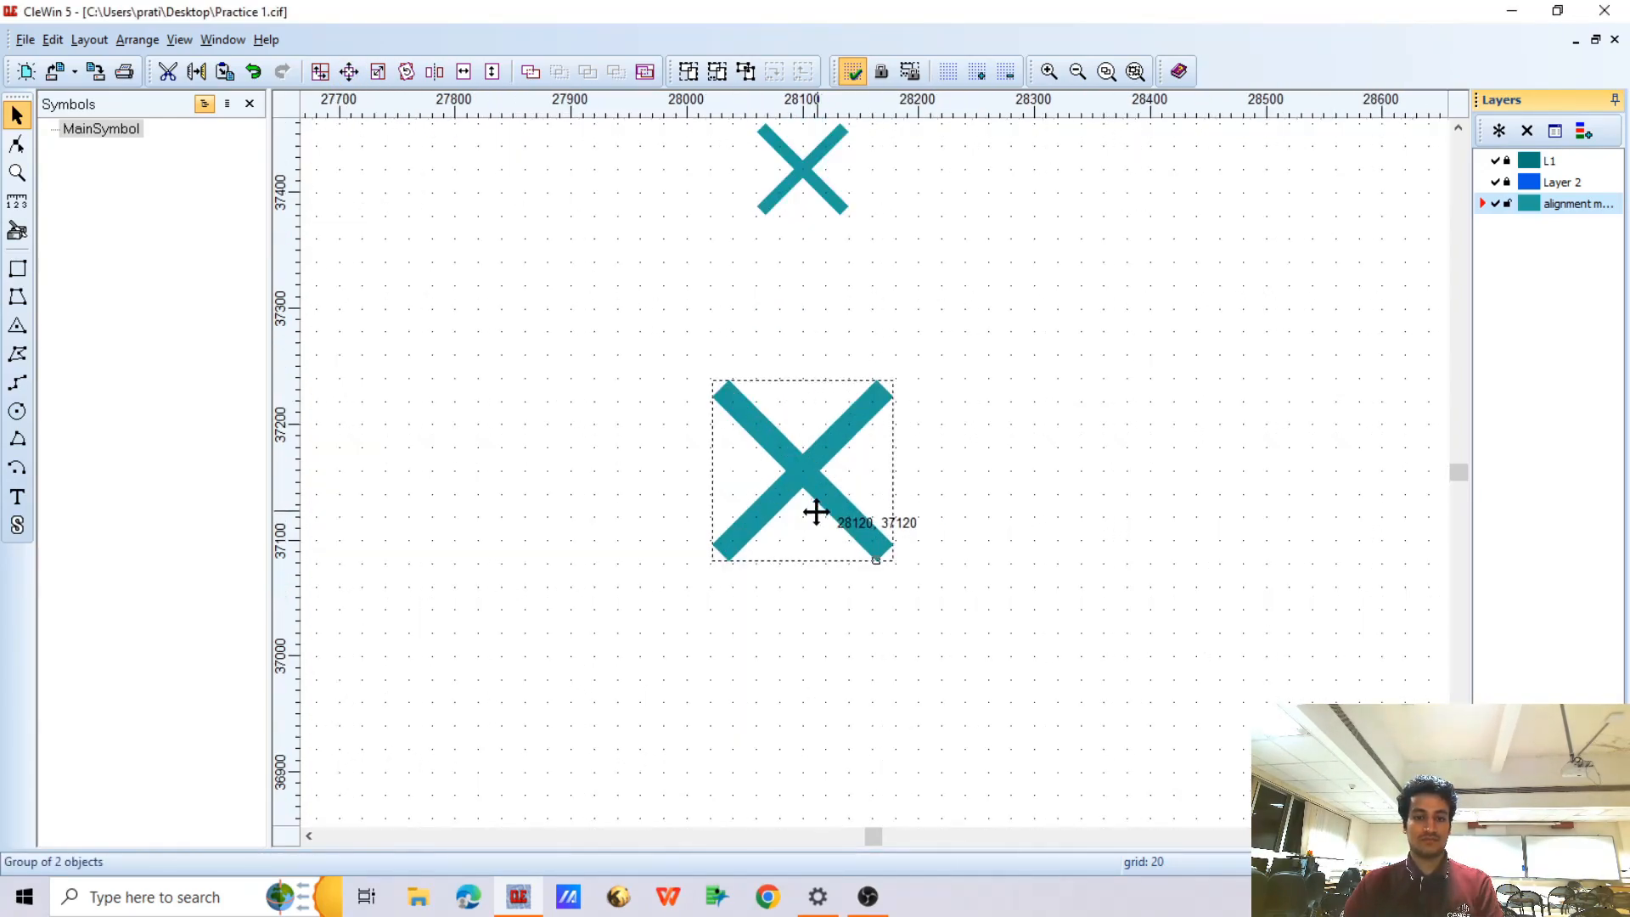
Copy the second X marker further down to about (28100, 36720) and scale the copy to 200% in both directions
ctrl+drag(815, 516, 815, 520)
click(349, 72)
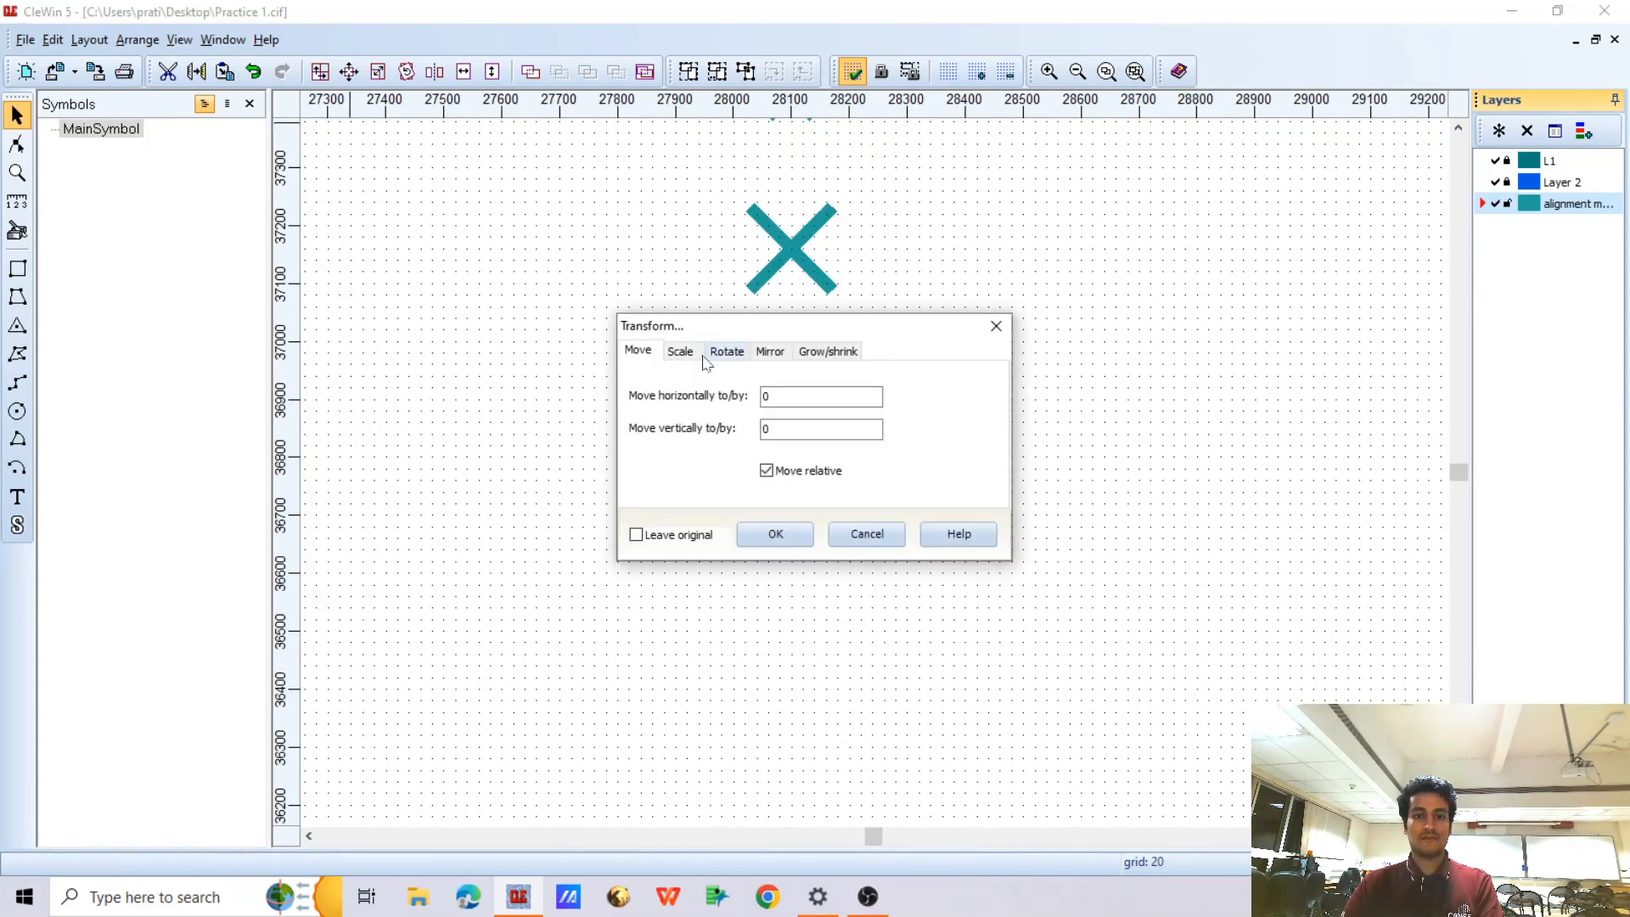
click(680, 351)
click(775, 533)
scroll(817, 543, down, 2)
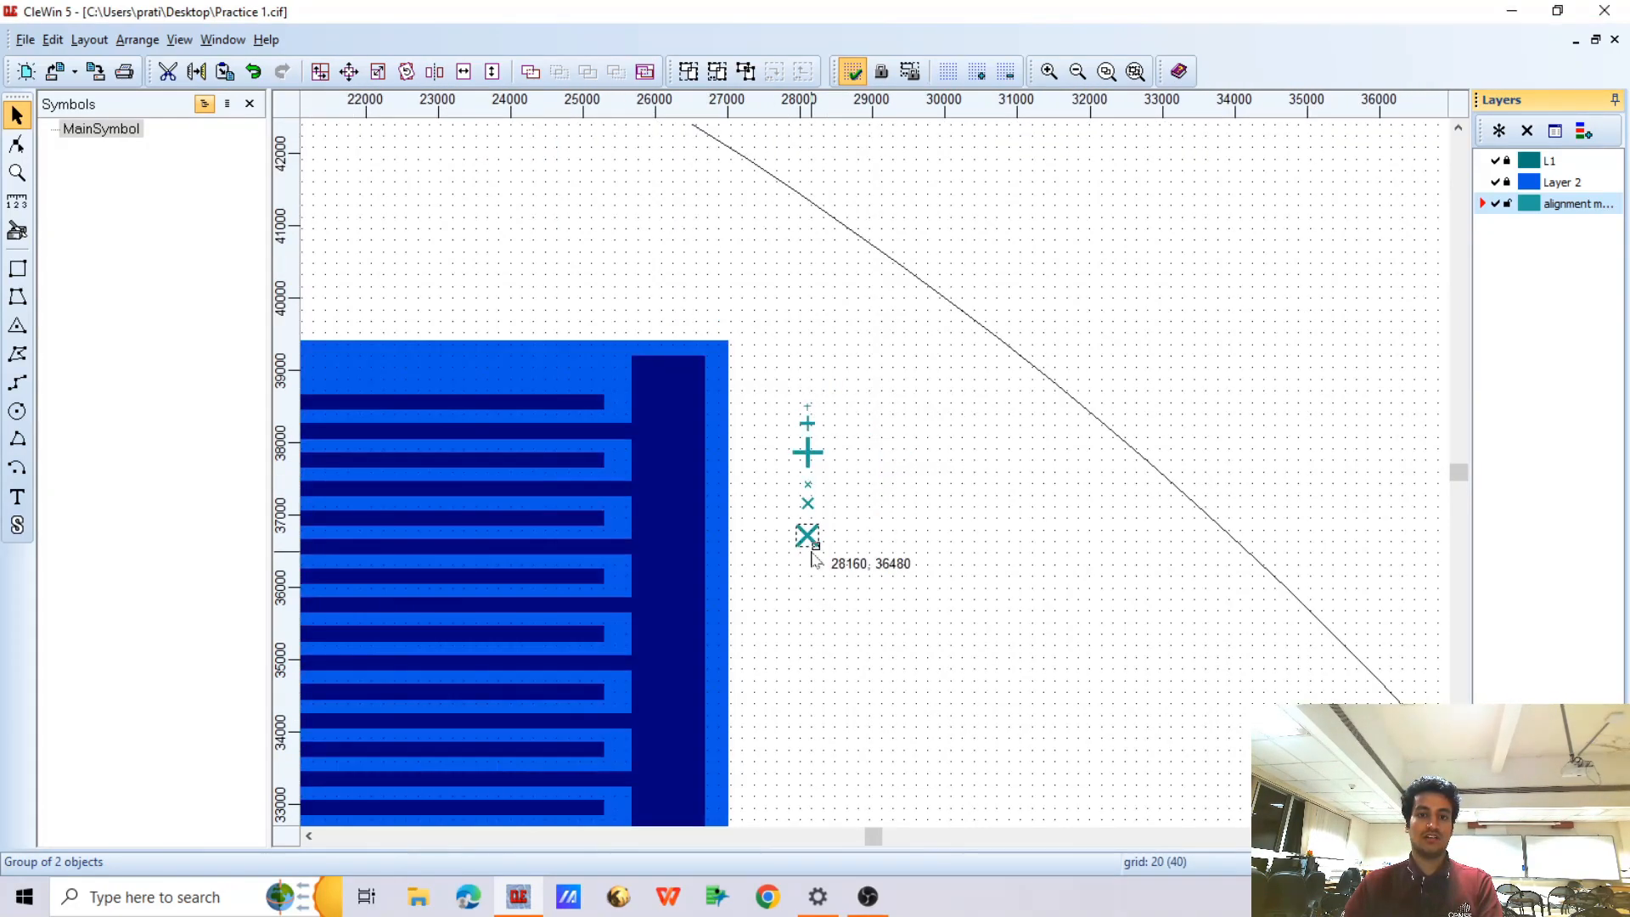
Copy the medium-sized cross and place the copy below the largest X marker, centred near (28100, 36125)
scroll(810, 530, up, 1)
scroll(845, 242, down, 1)
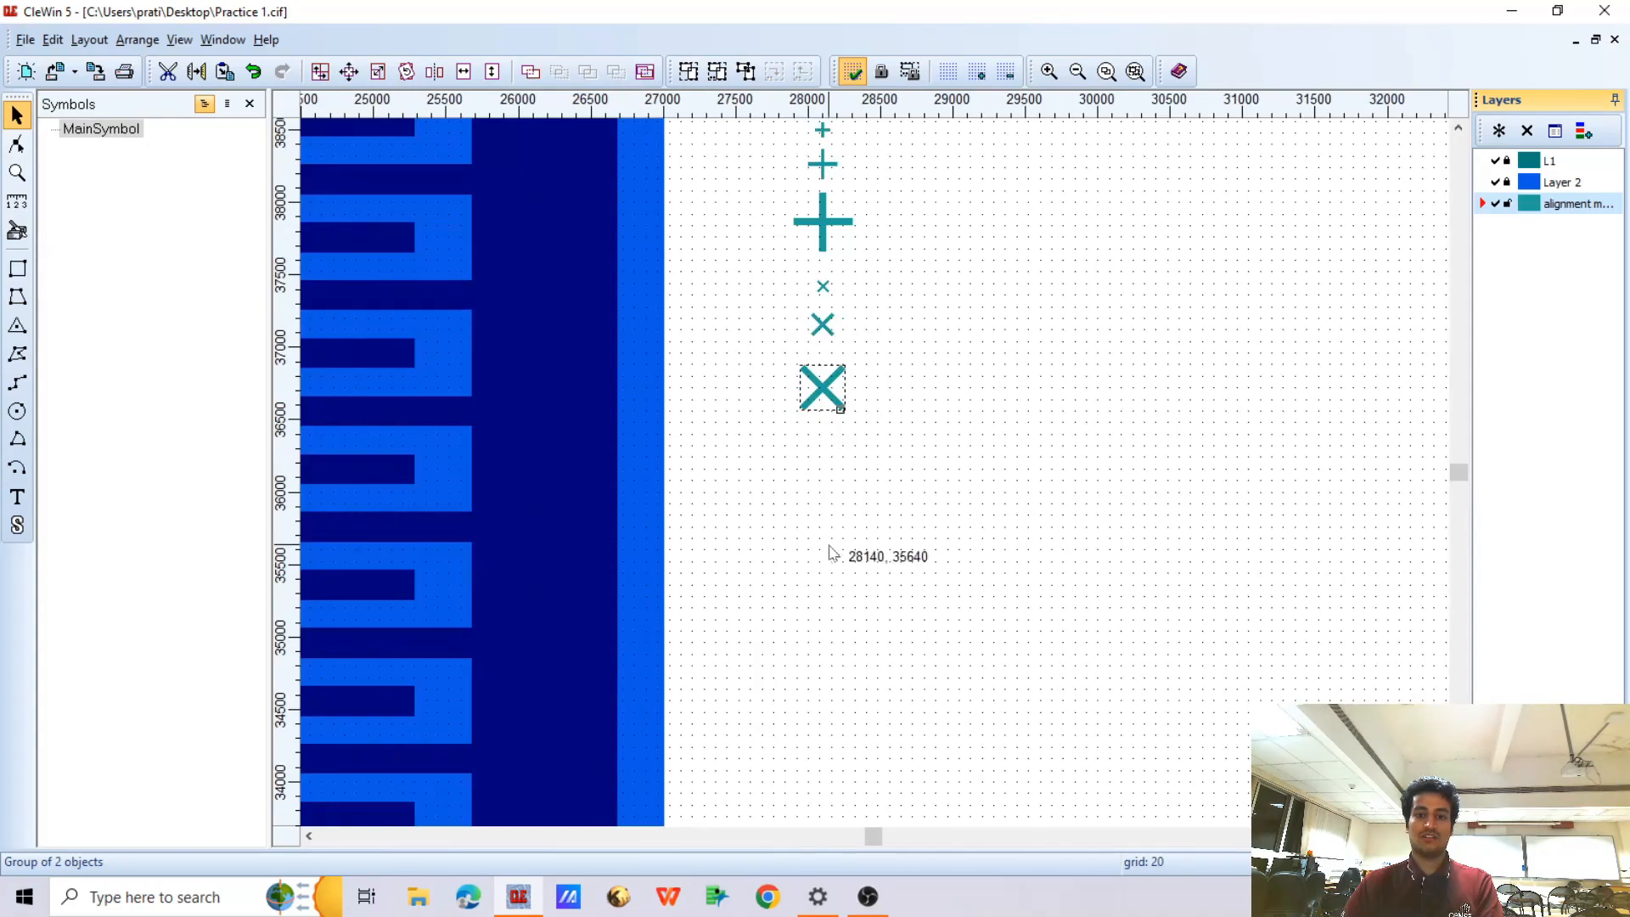
scroll(813, 410, up, 1)
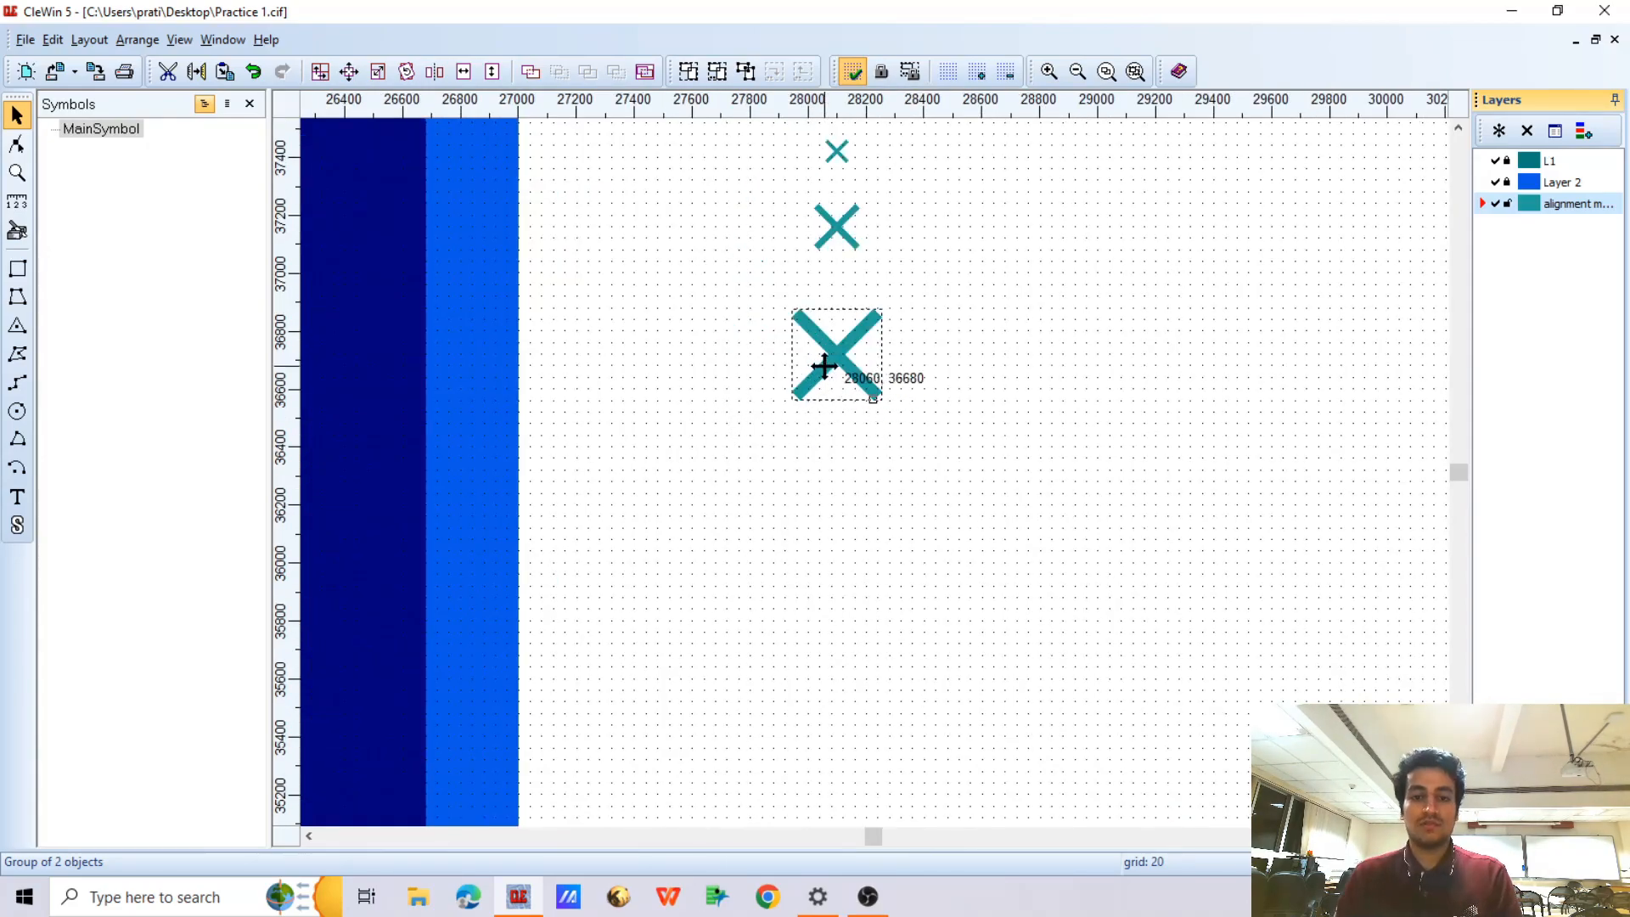
scroll(828, 399, down, 1)
scroll(830, 373, down, 1)
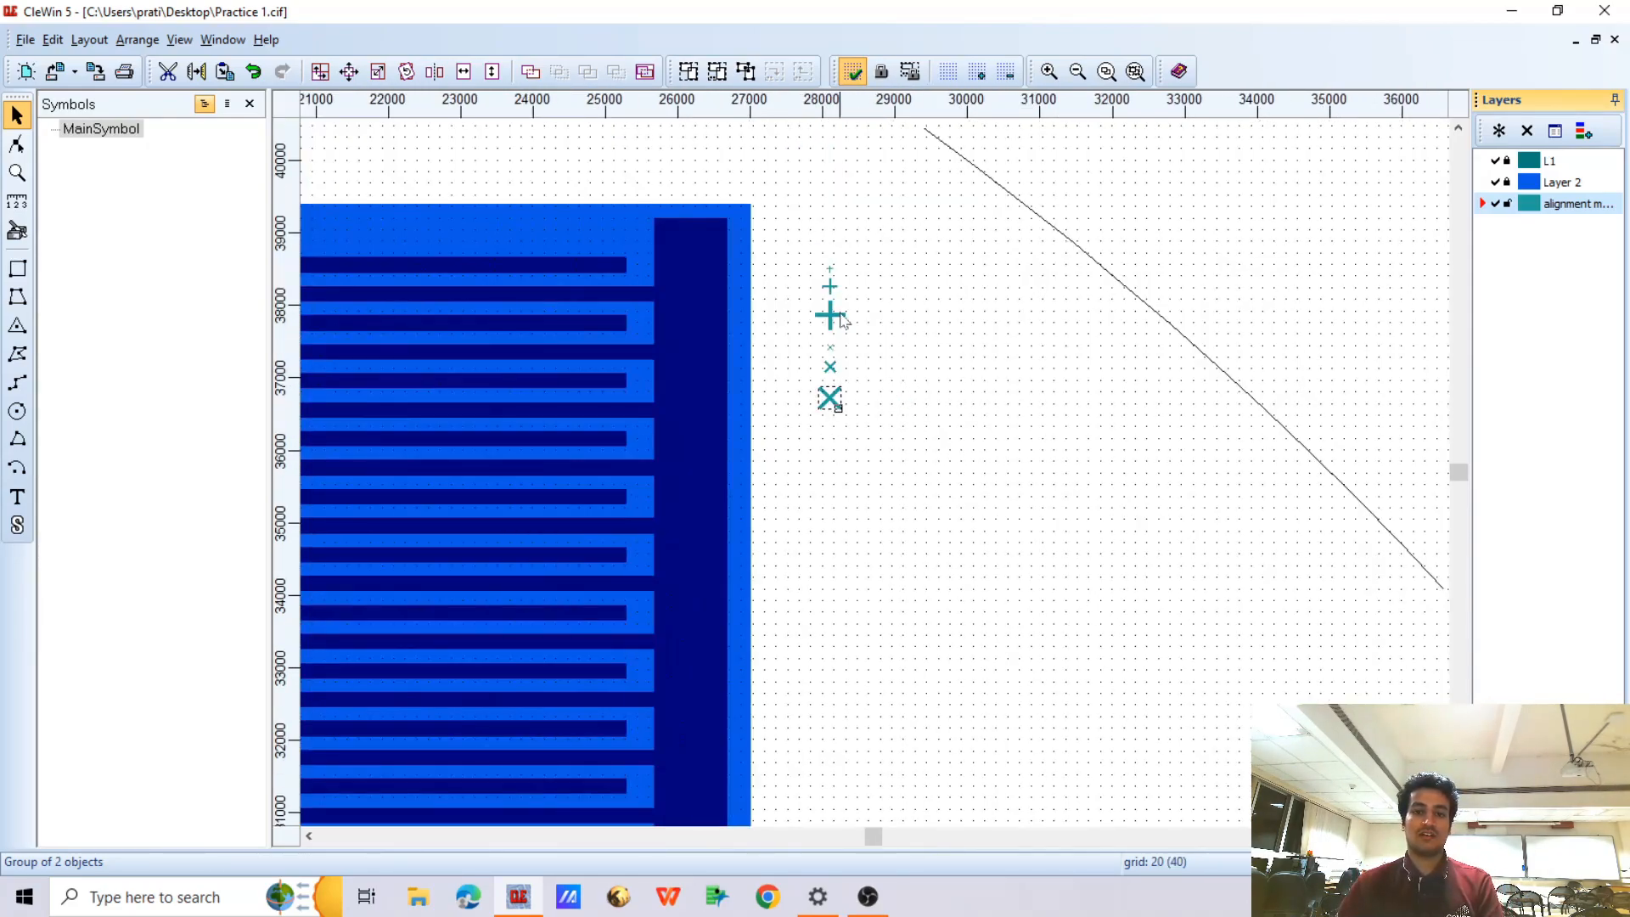
scroll(833, 292, up, 1)
click(823, 344)
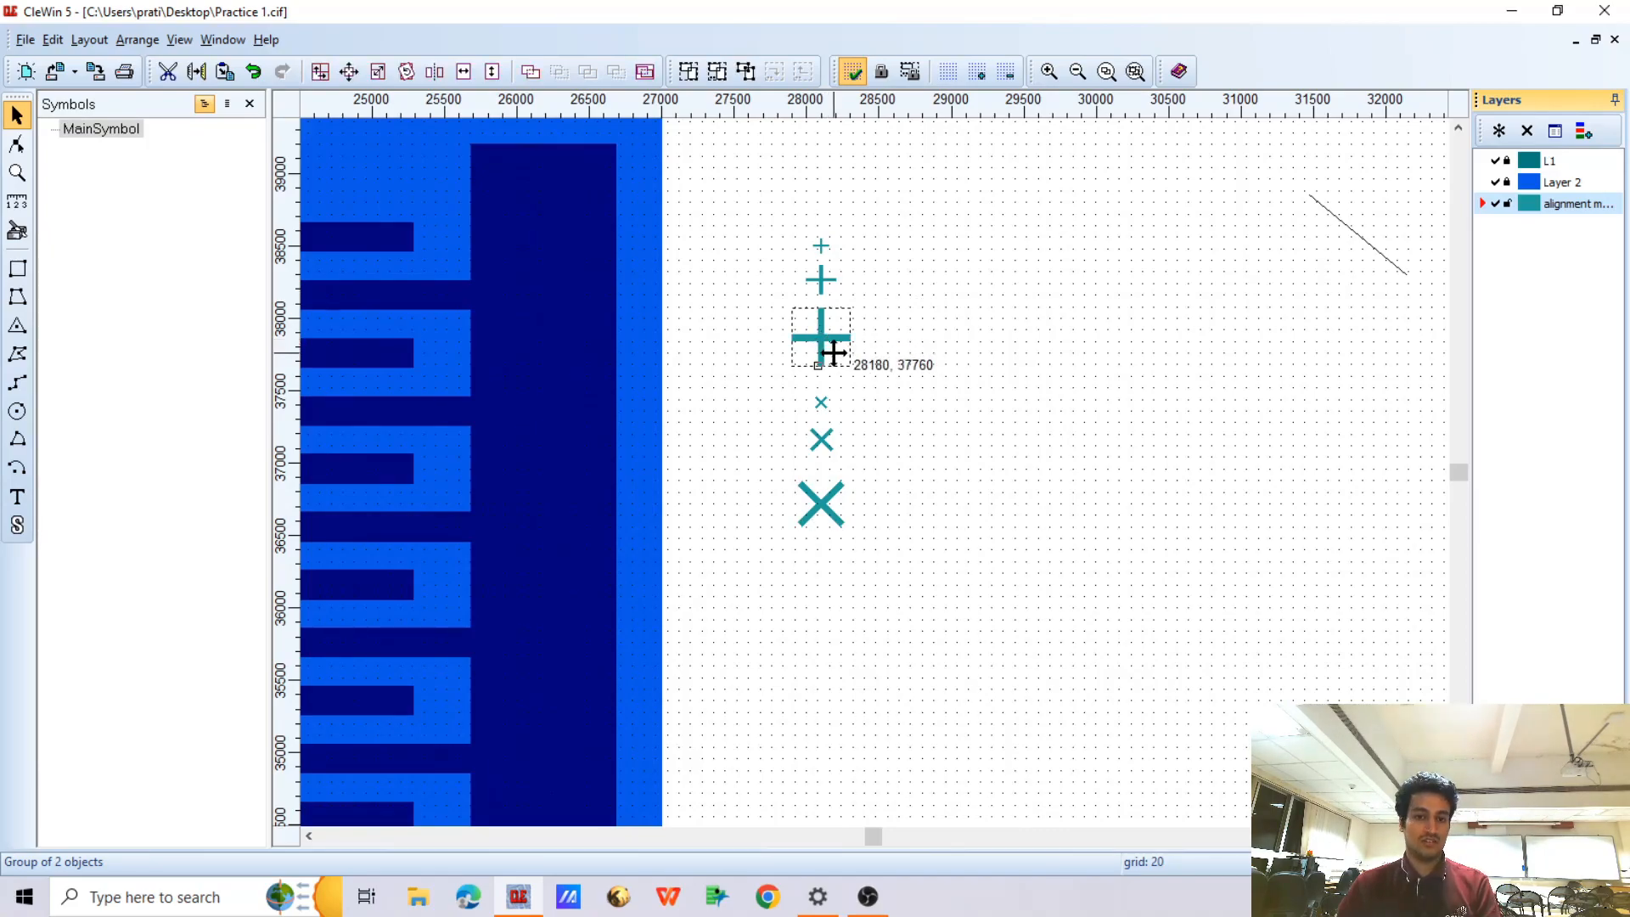
click(829, 289)
key(ctrl+c)
key(ctrl+v)
scroll(824, 522, down, 1)
click(825, 565)
scroll(825, 566, up, 3)
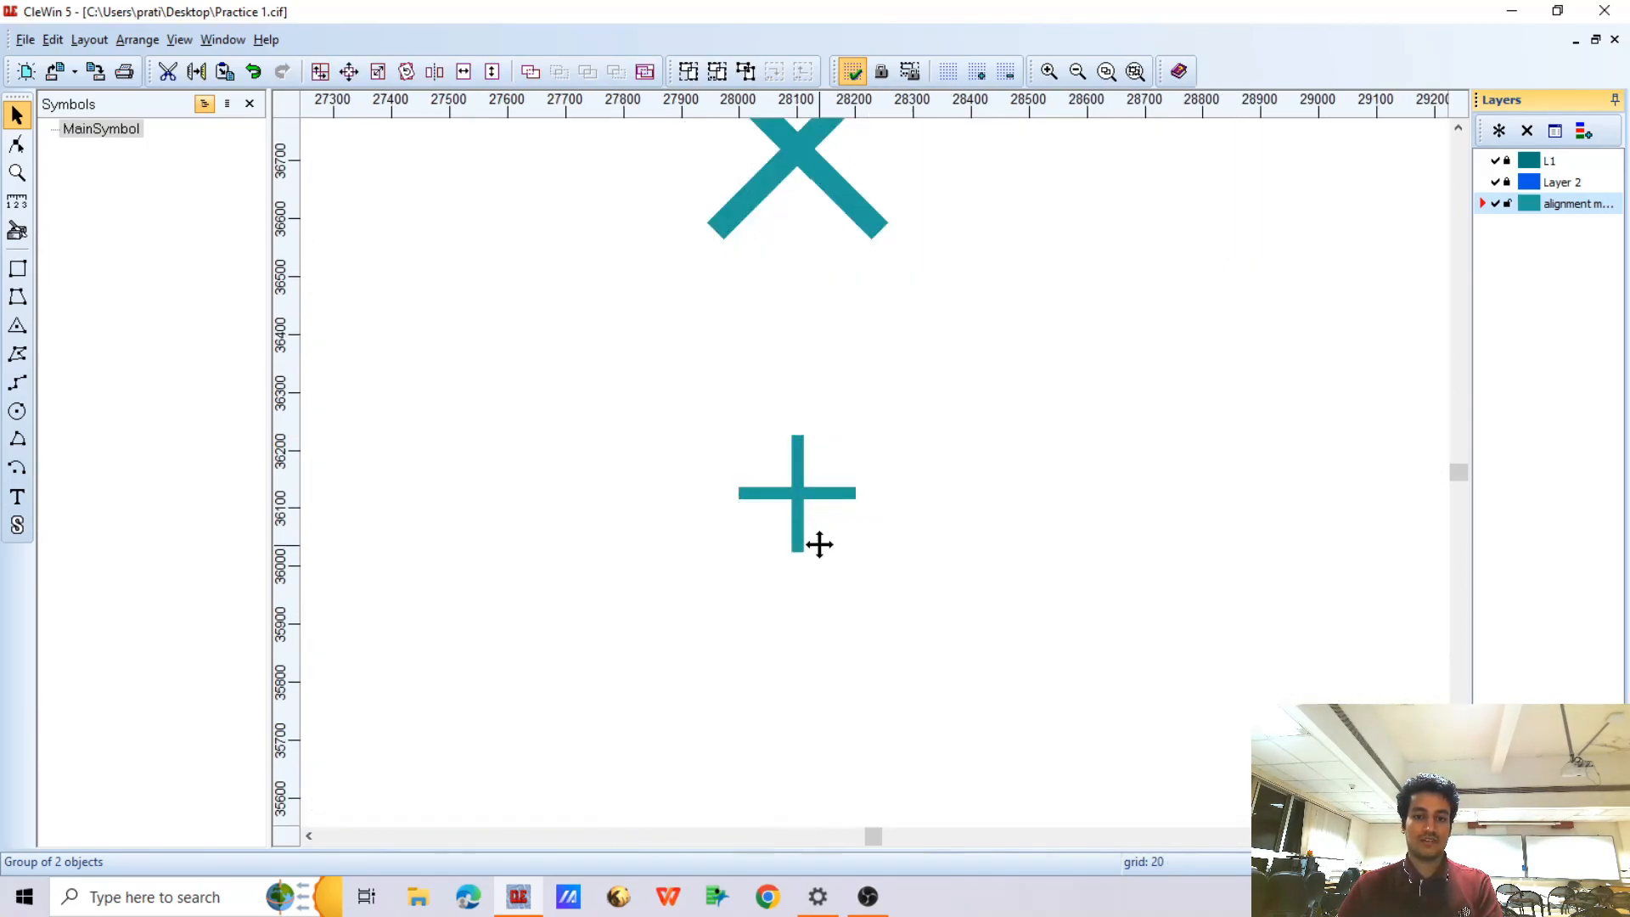
Invert the copied cross below the largest X marker with a border width of 50 µm
scroll(806, 484, up, 1)
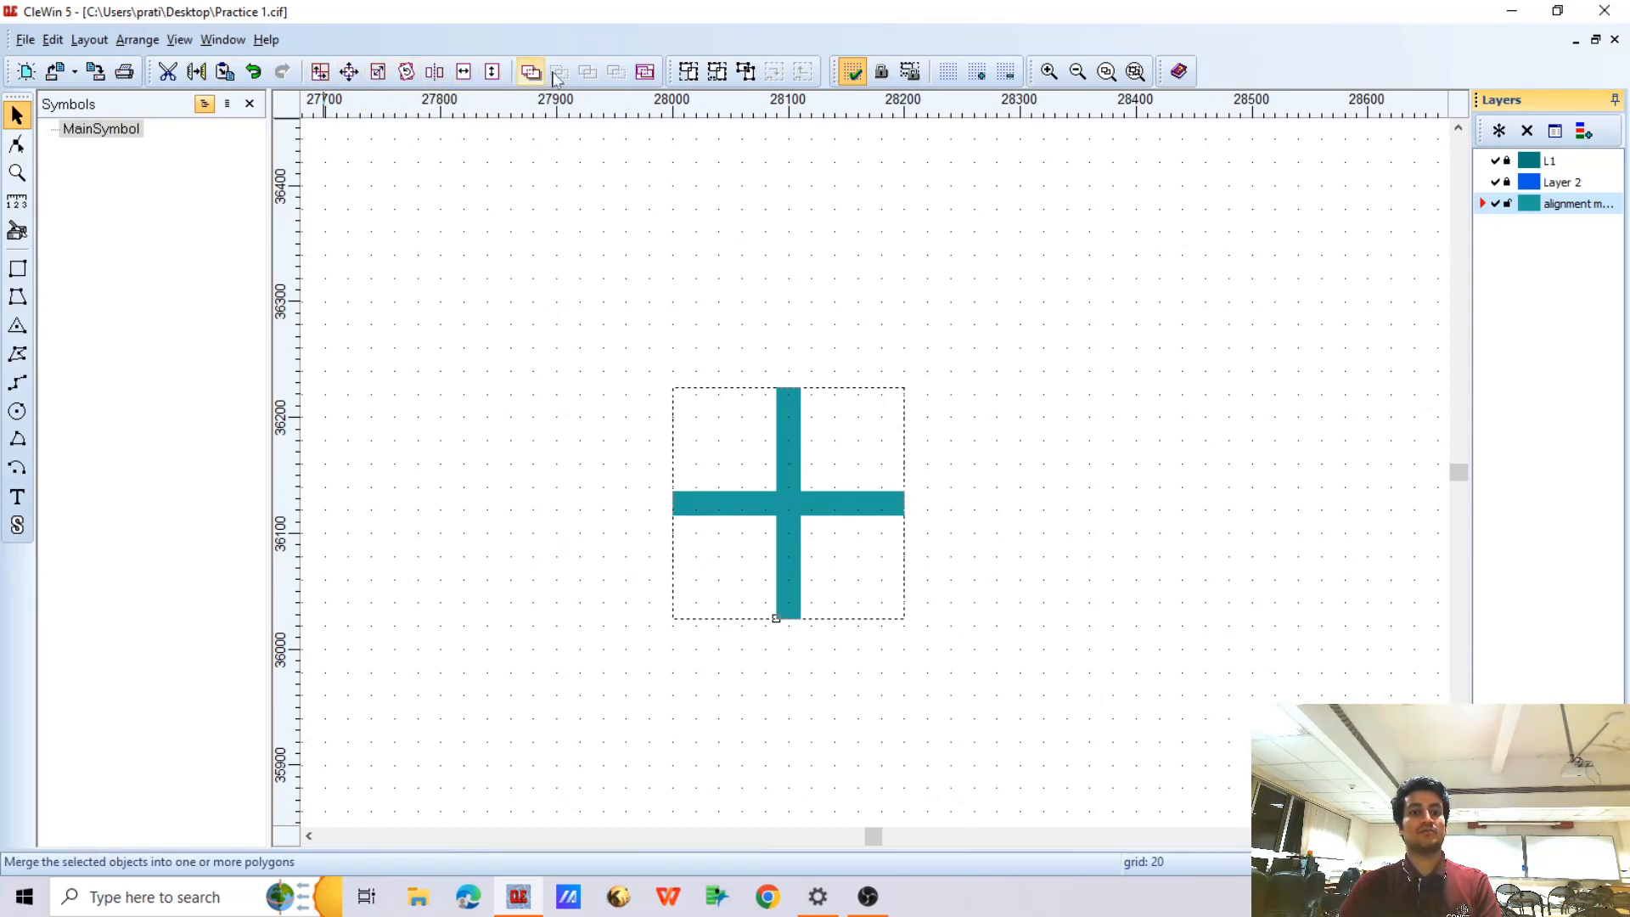
click(643, 73)
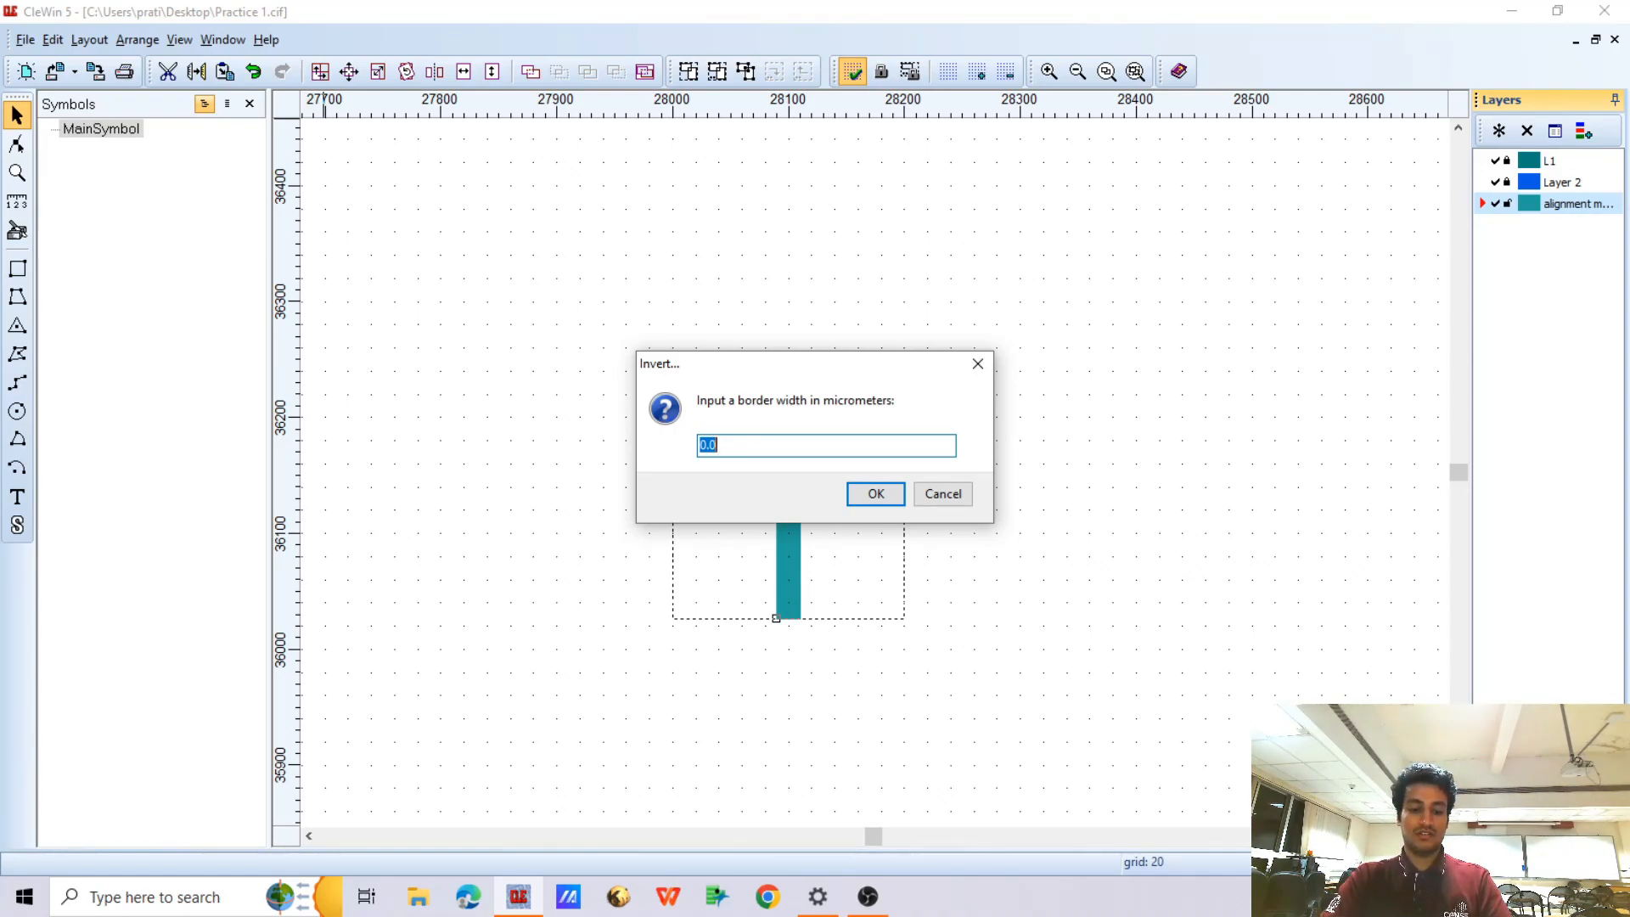
key(Return)
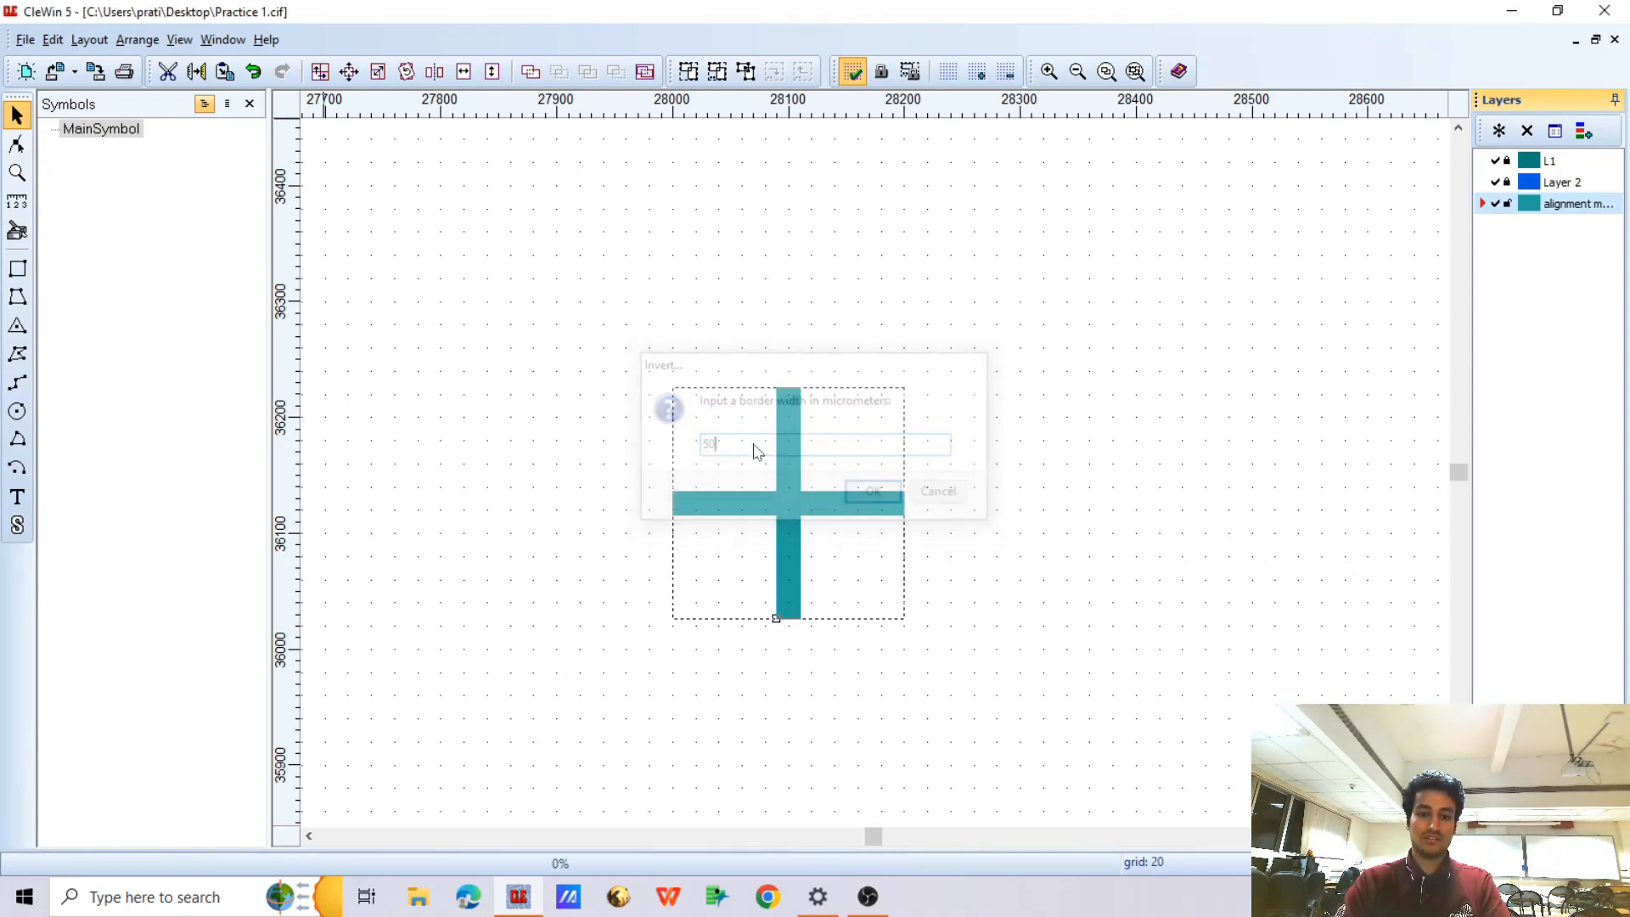
Assign the inverted cross polygon to the alignment marker layer
right_click(795, 384)
click(836, 390)
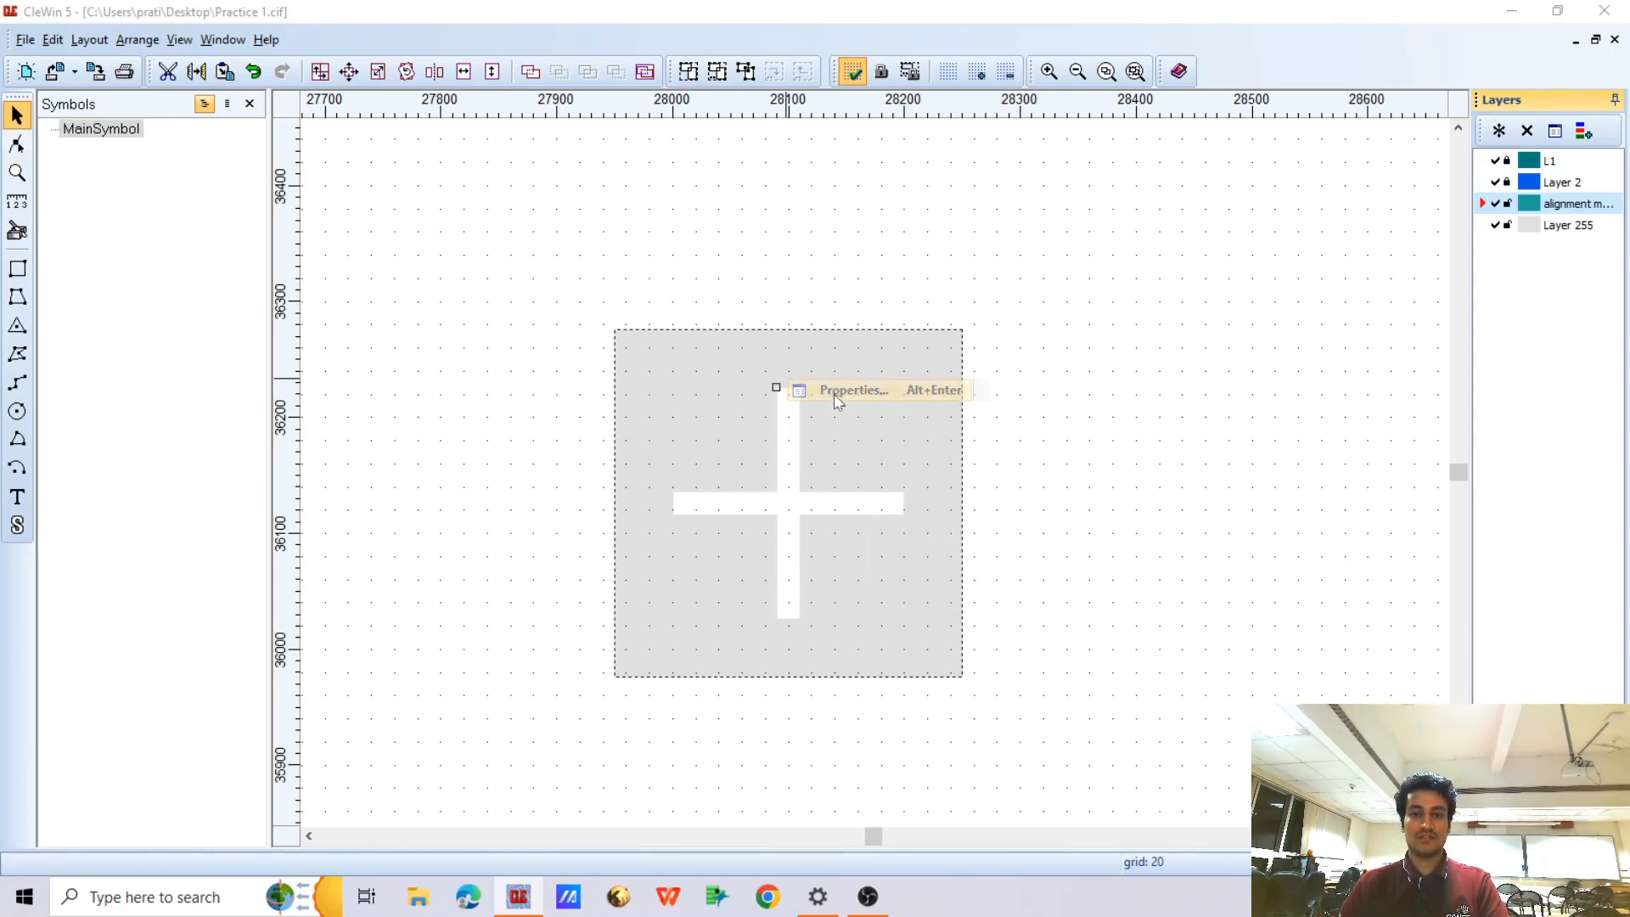
click(963, 497)
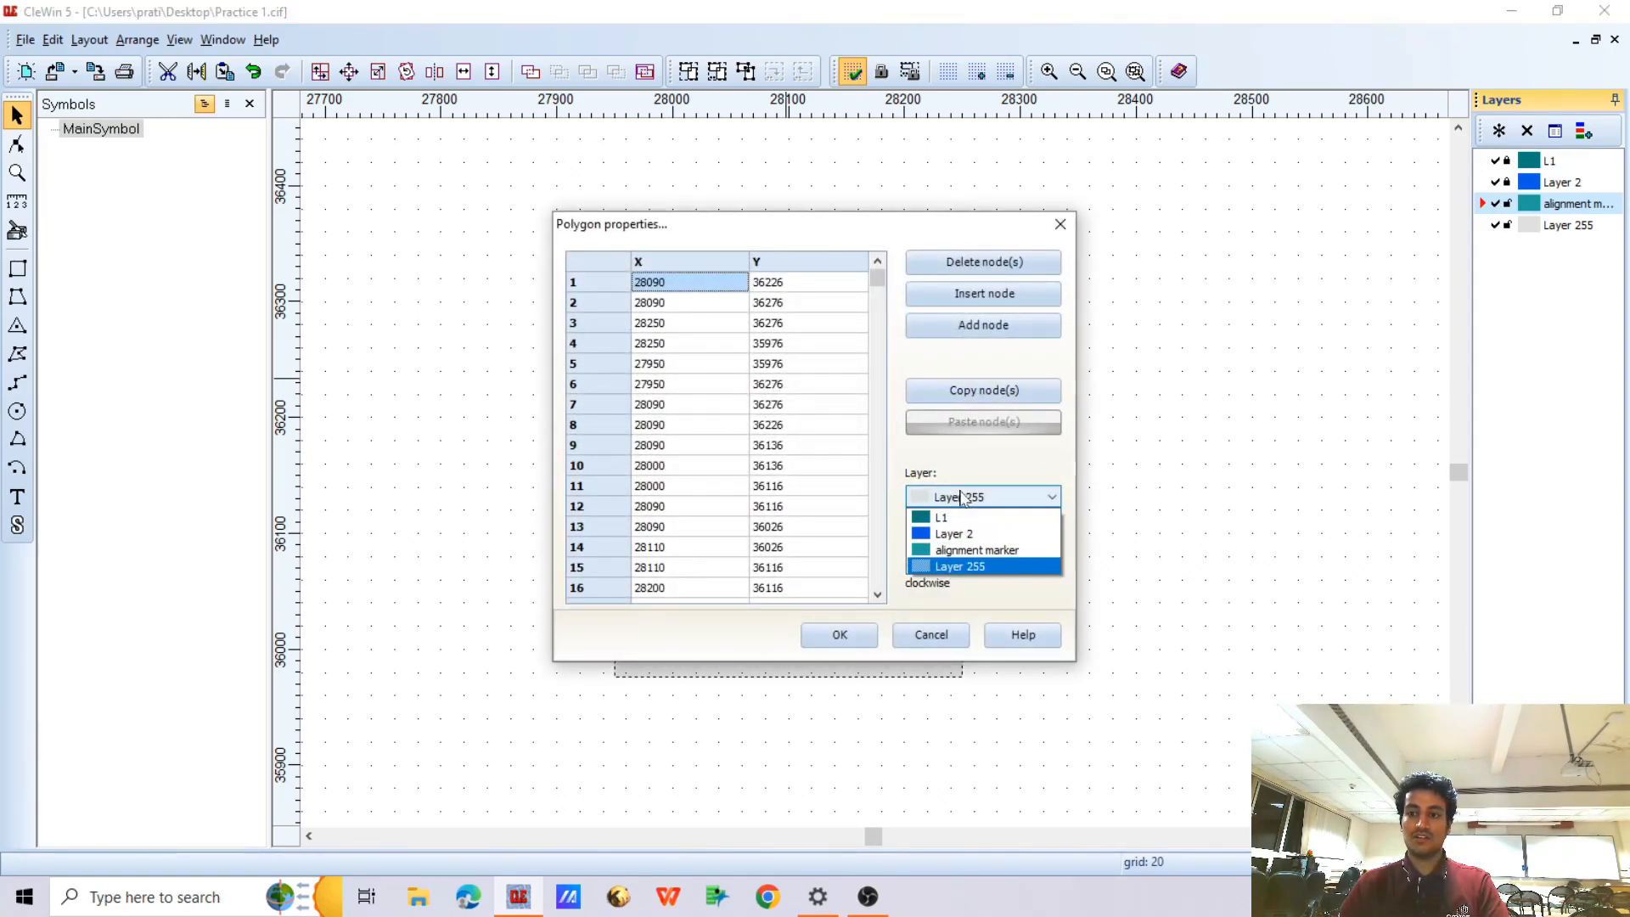
click(946, 553)
click(840, 634)
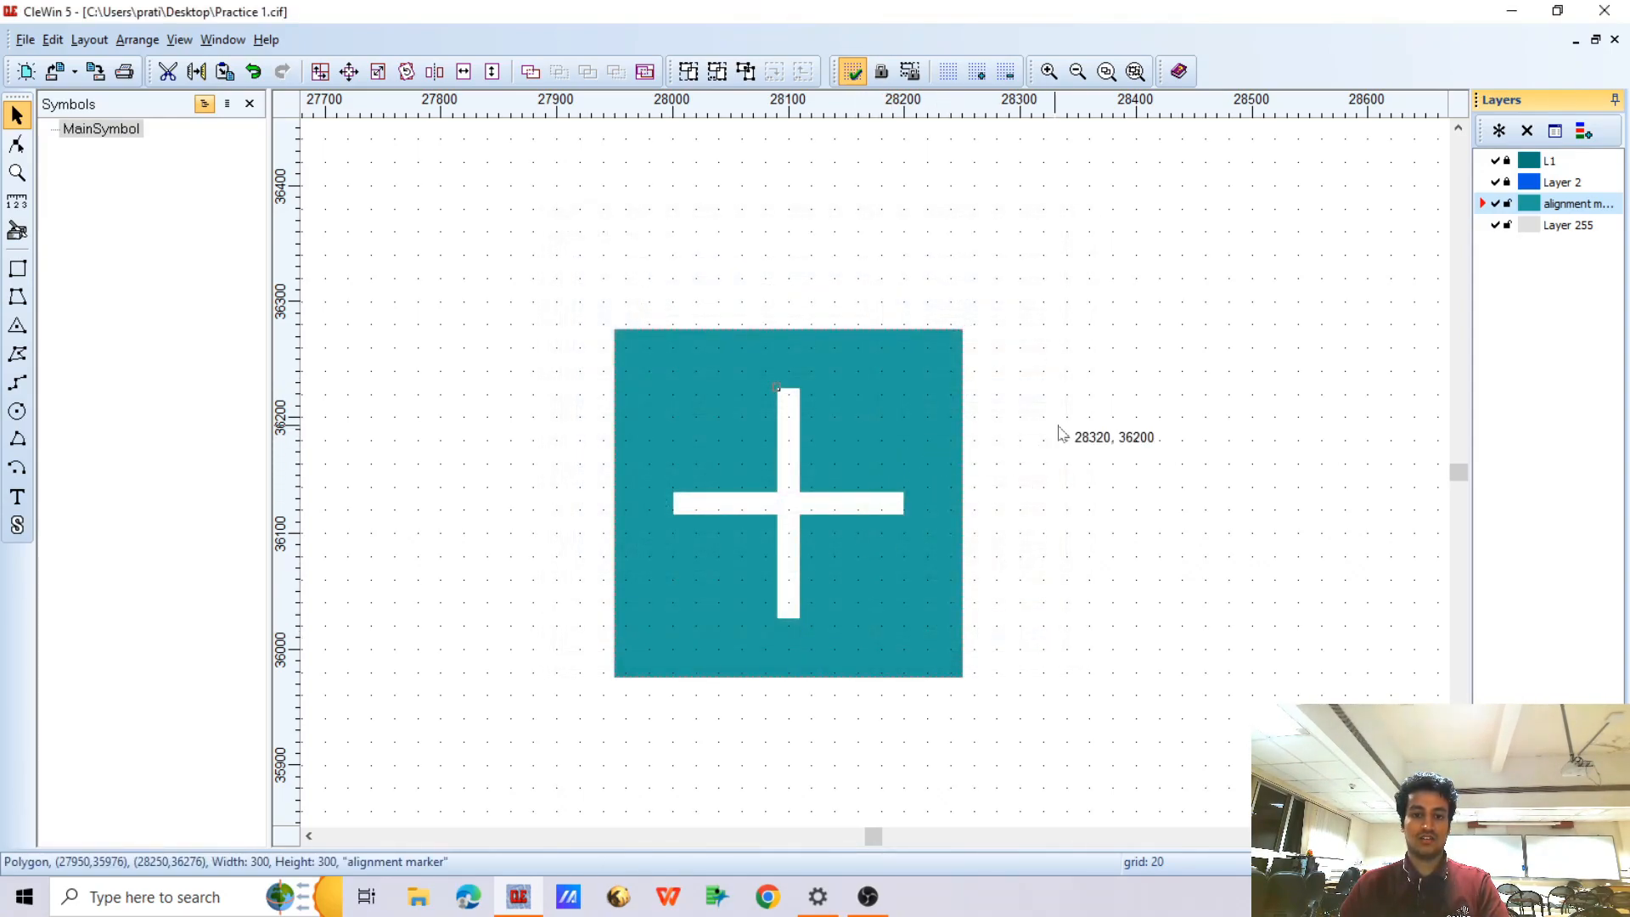
click(1067, 435)
Copy the medium X below the inverted cross near (28100, 35580) and invert it with a 50 µm border on the alignment marker layer
scroll(859, 458, down, 2)
scroll(808, 445, up, 1)
scroll(808, 445, down, 1)
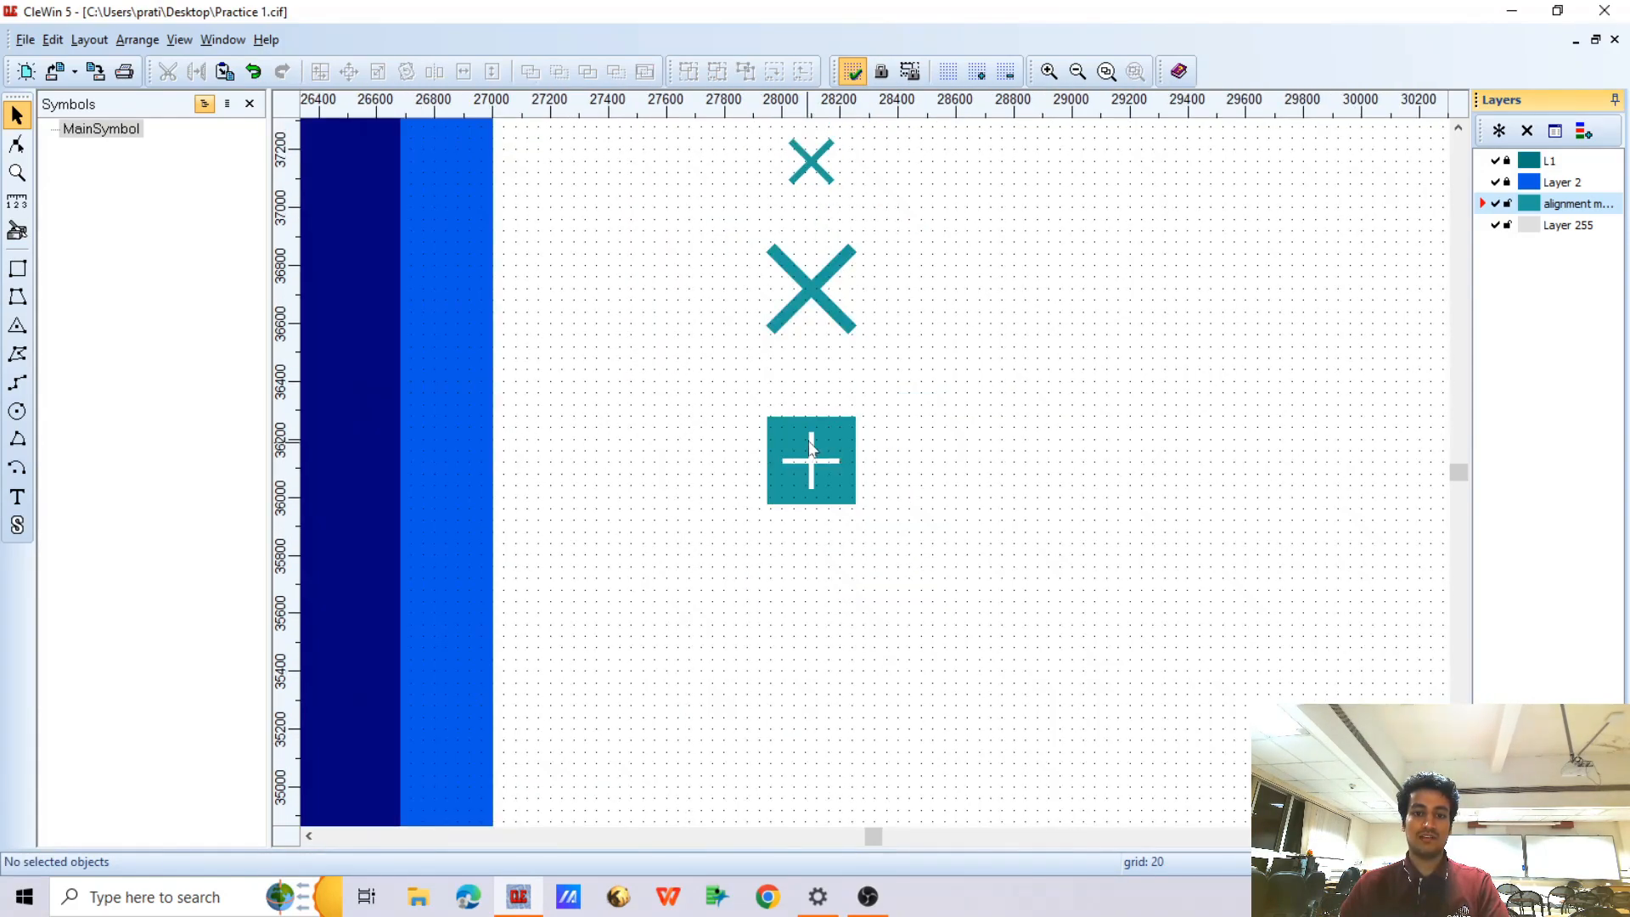
scroll(807, 421, down, 2)
scroll(808, 424, up, 2)
scroll(811, 441, down, 1)
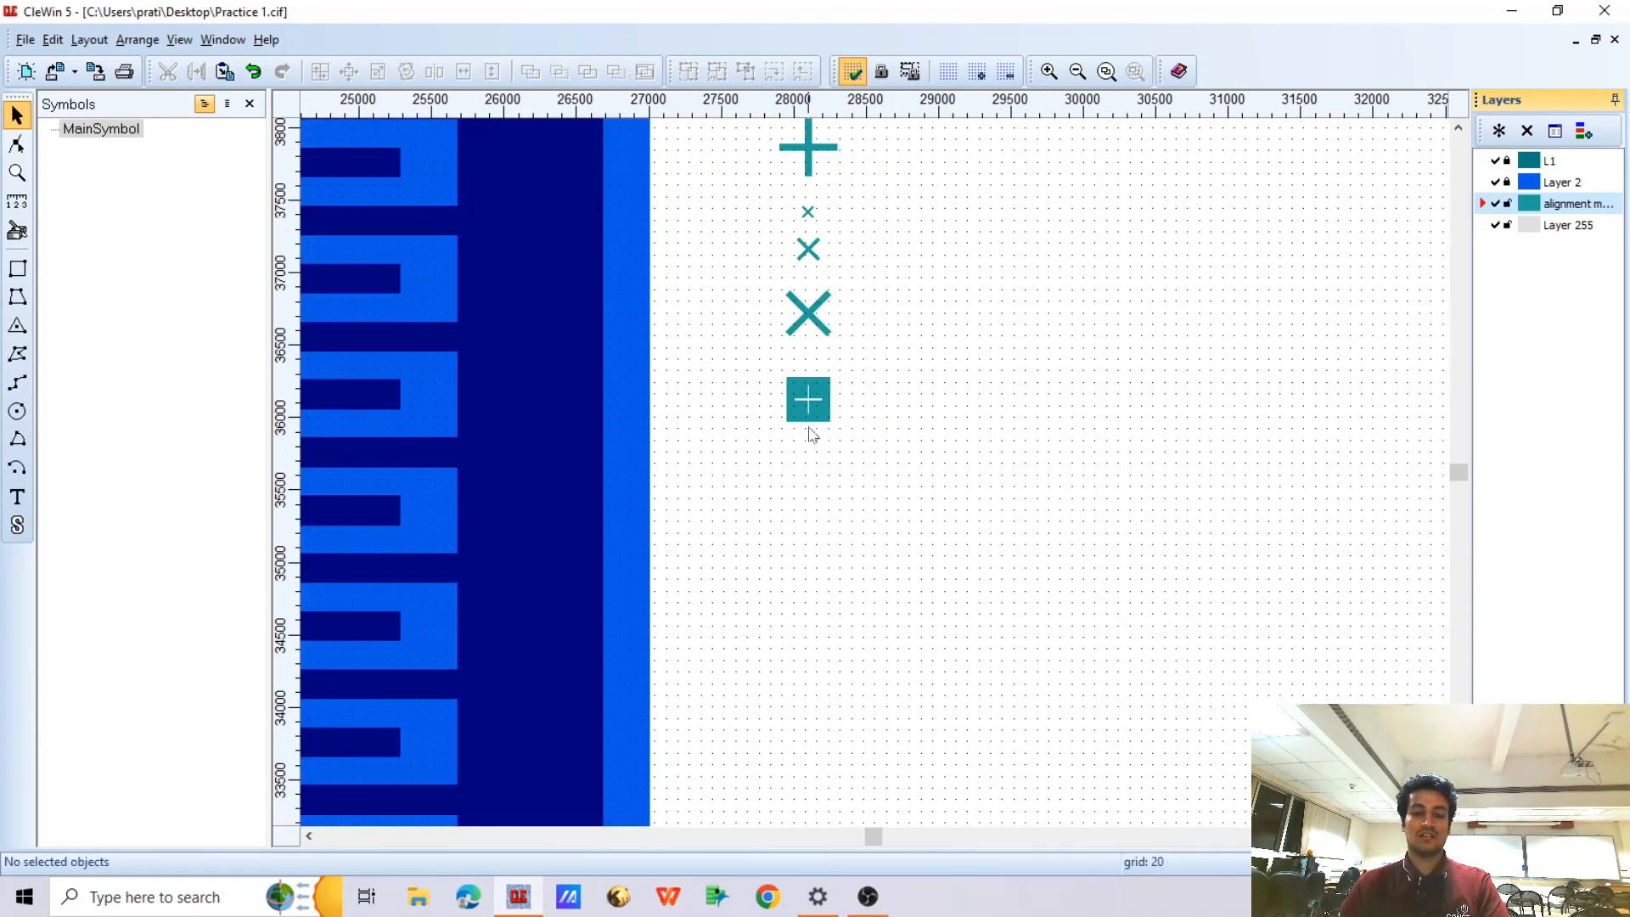
scroll(804, 399, down, 1)
scroll(811, 357, up, 1)
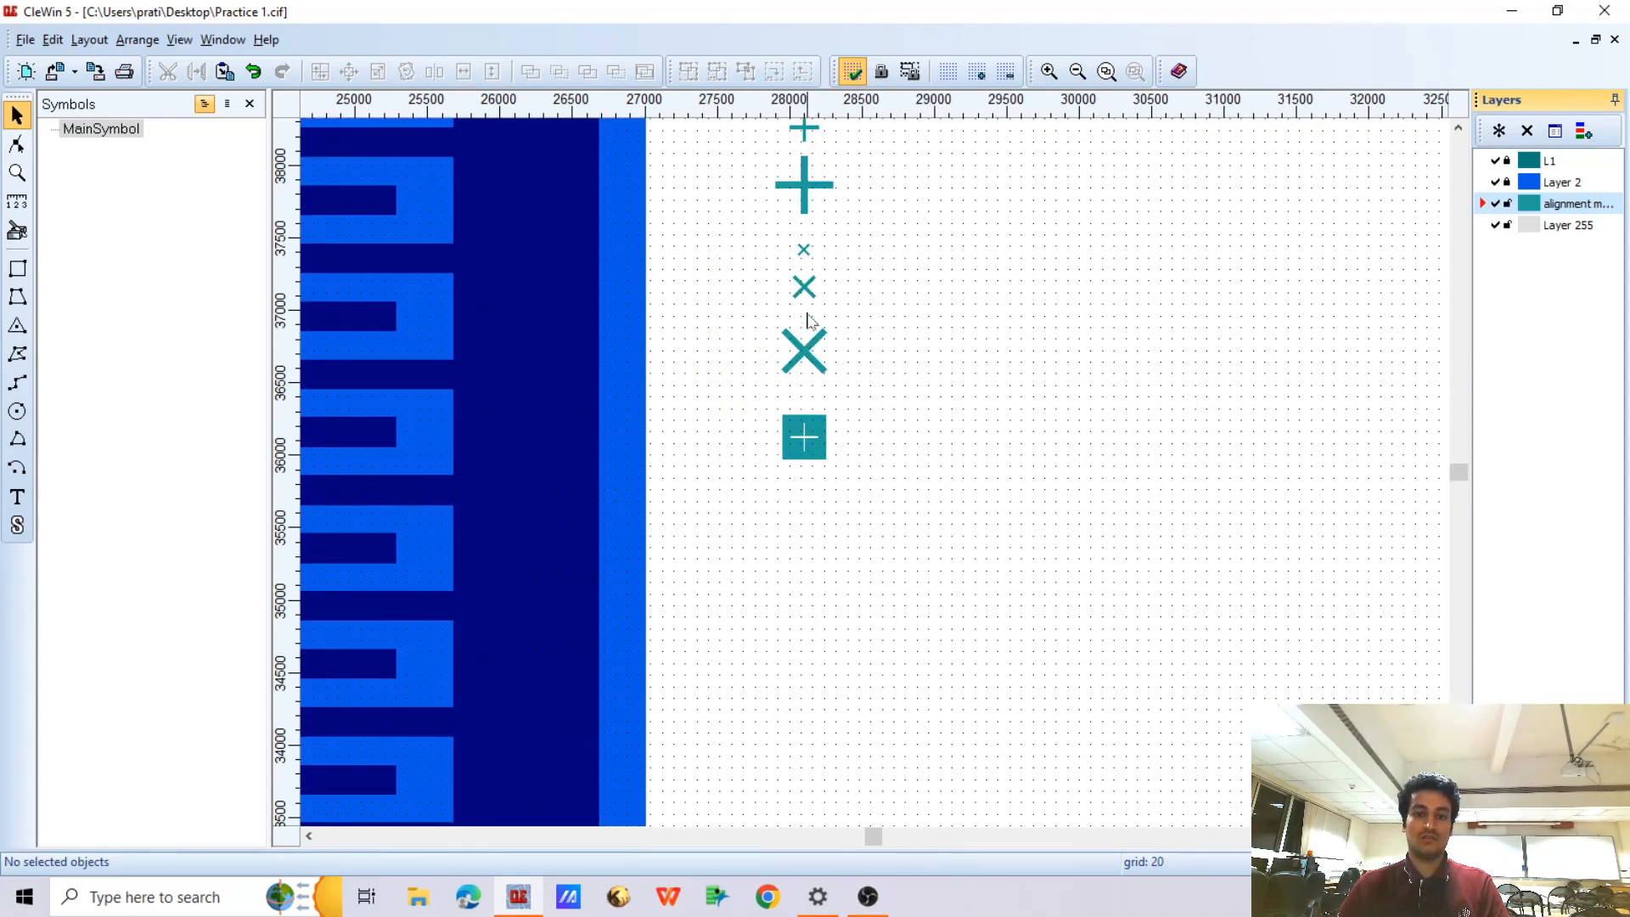
click(807, 284)
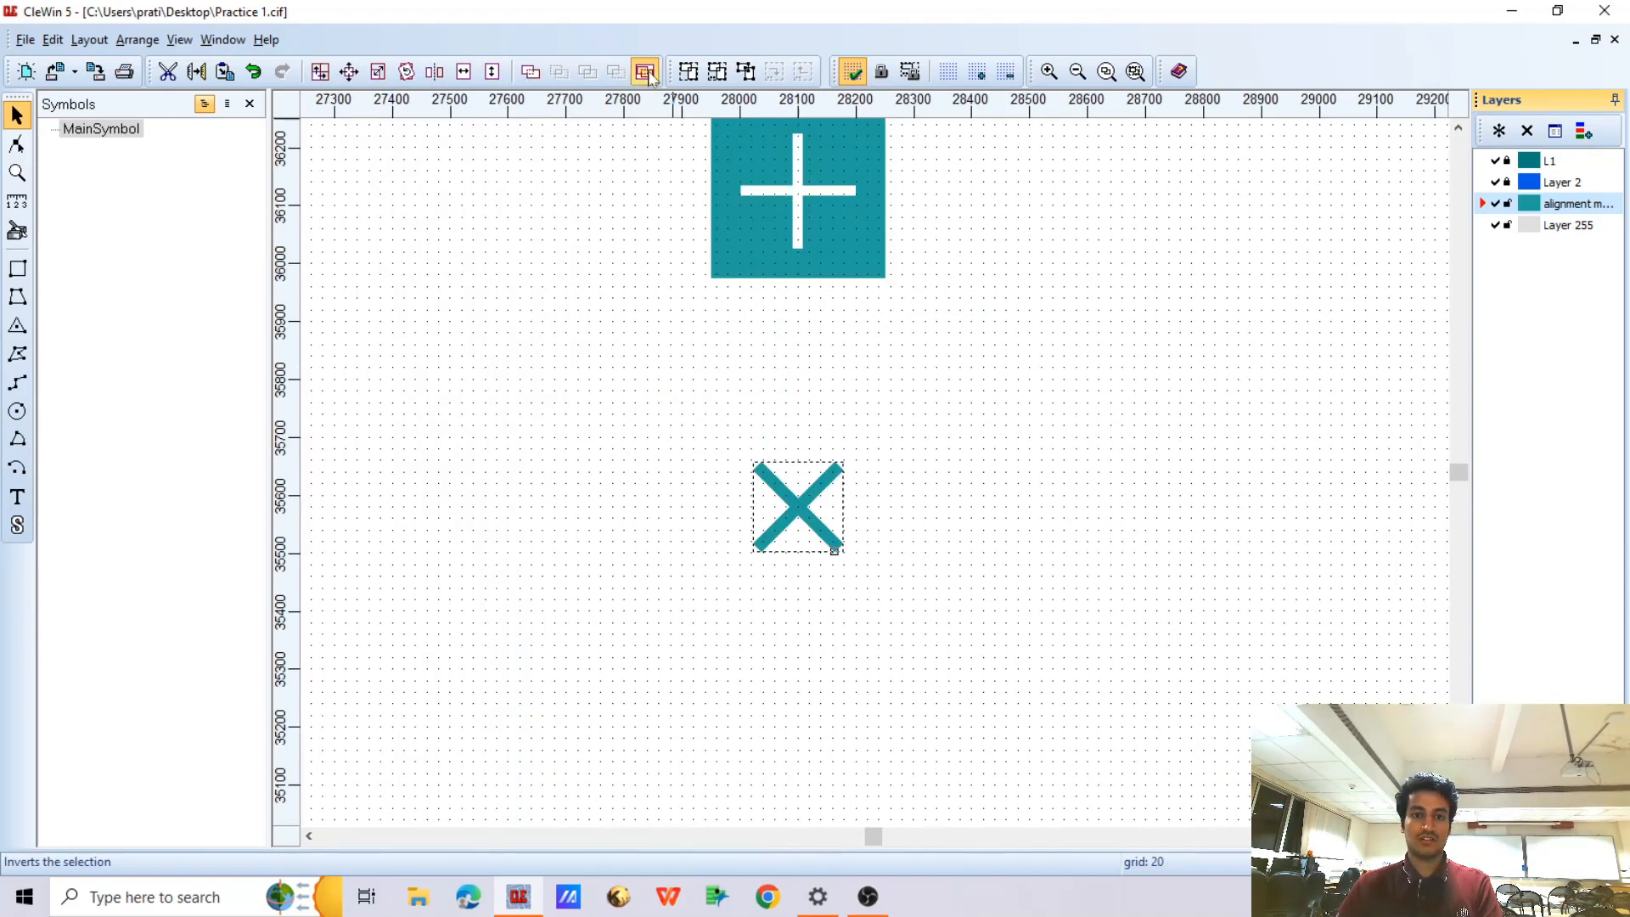
scroll(817, 574, down, 3)
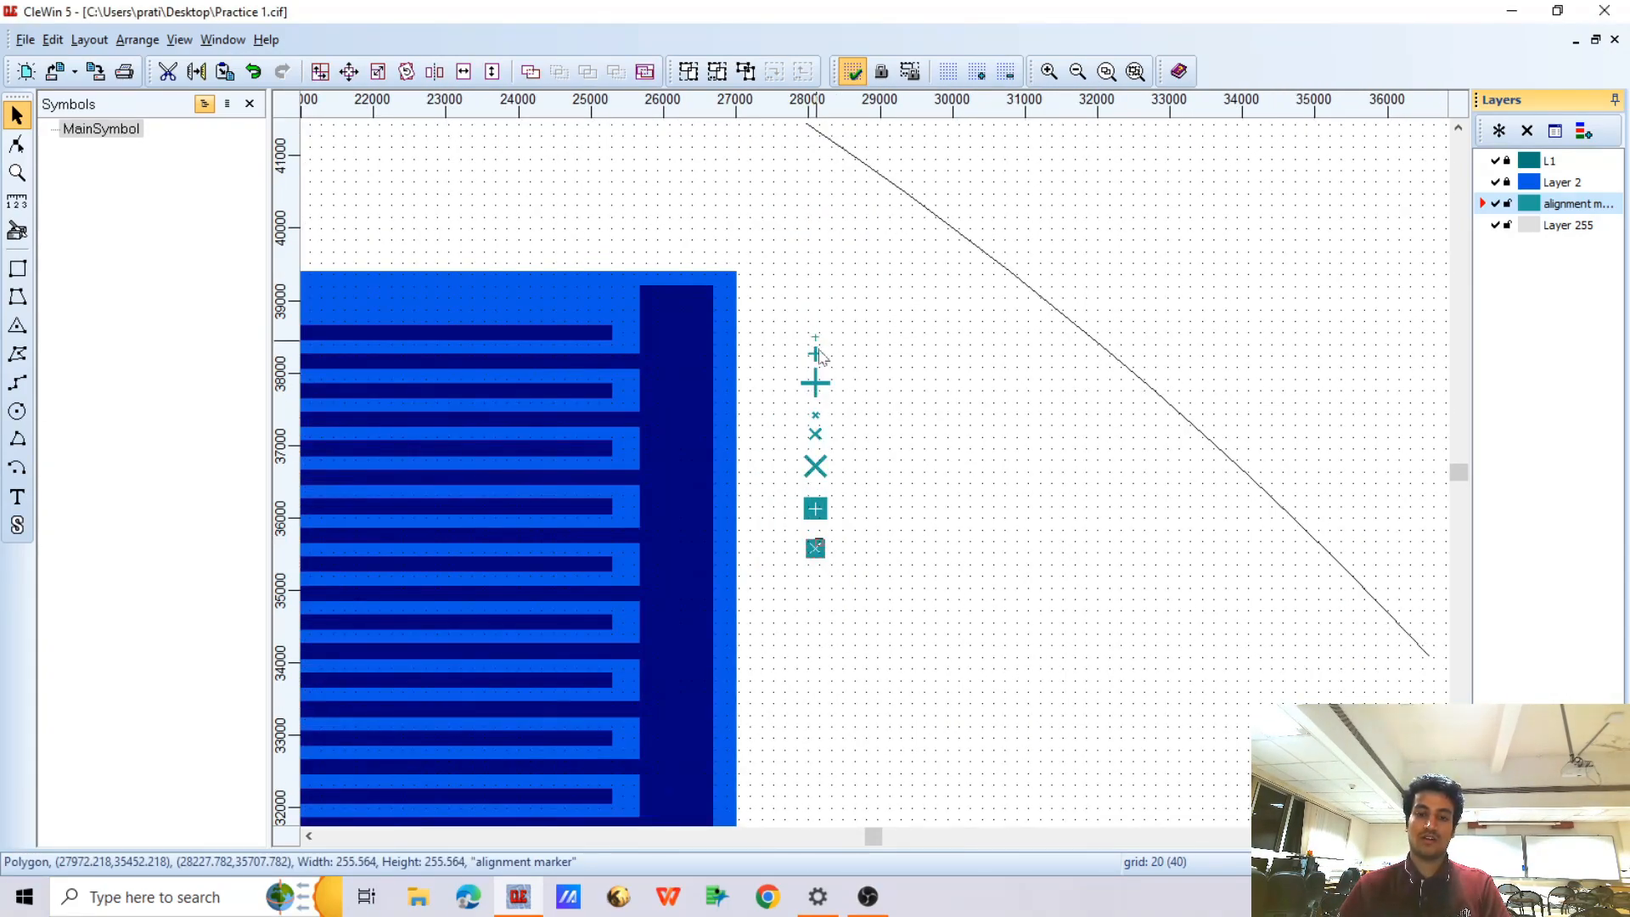
scroll(813, 507, up, 1)
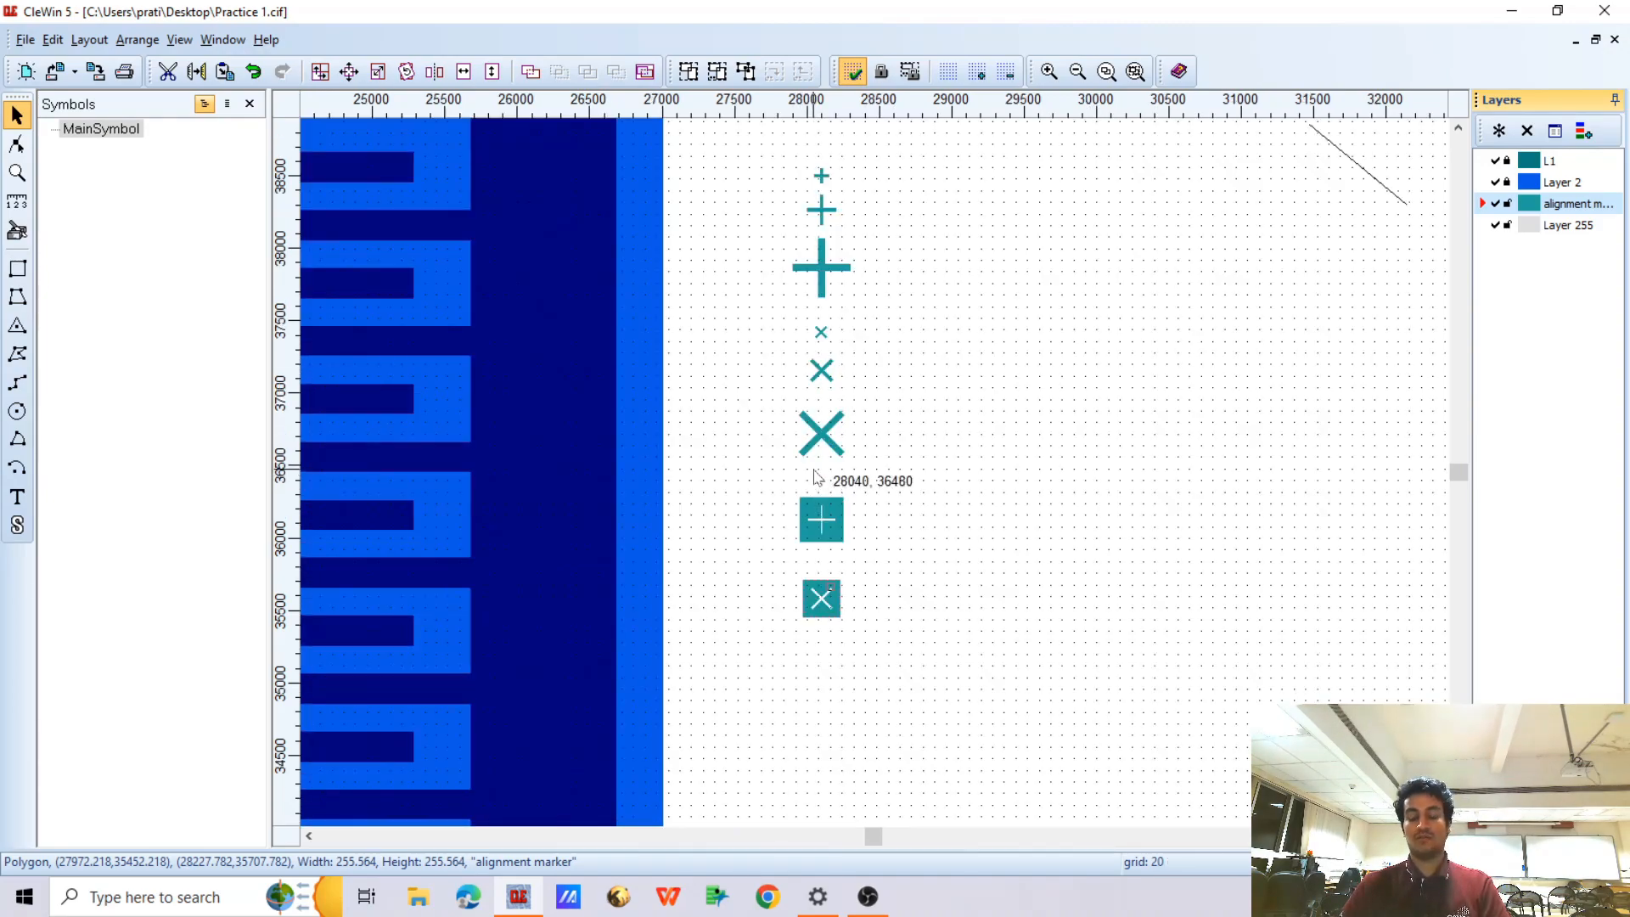
Draw a vertical bar 10 µm wide and 500 µm high below the inverted X, with its lower-left corner at (27985, 34390)
scroll(817, 473, down, 2)
scroll(817, 297, up, 2)
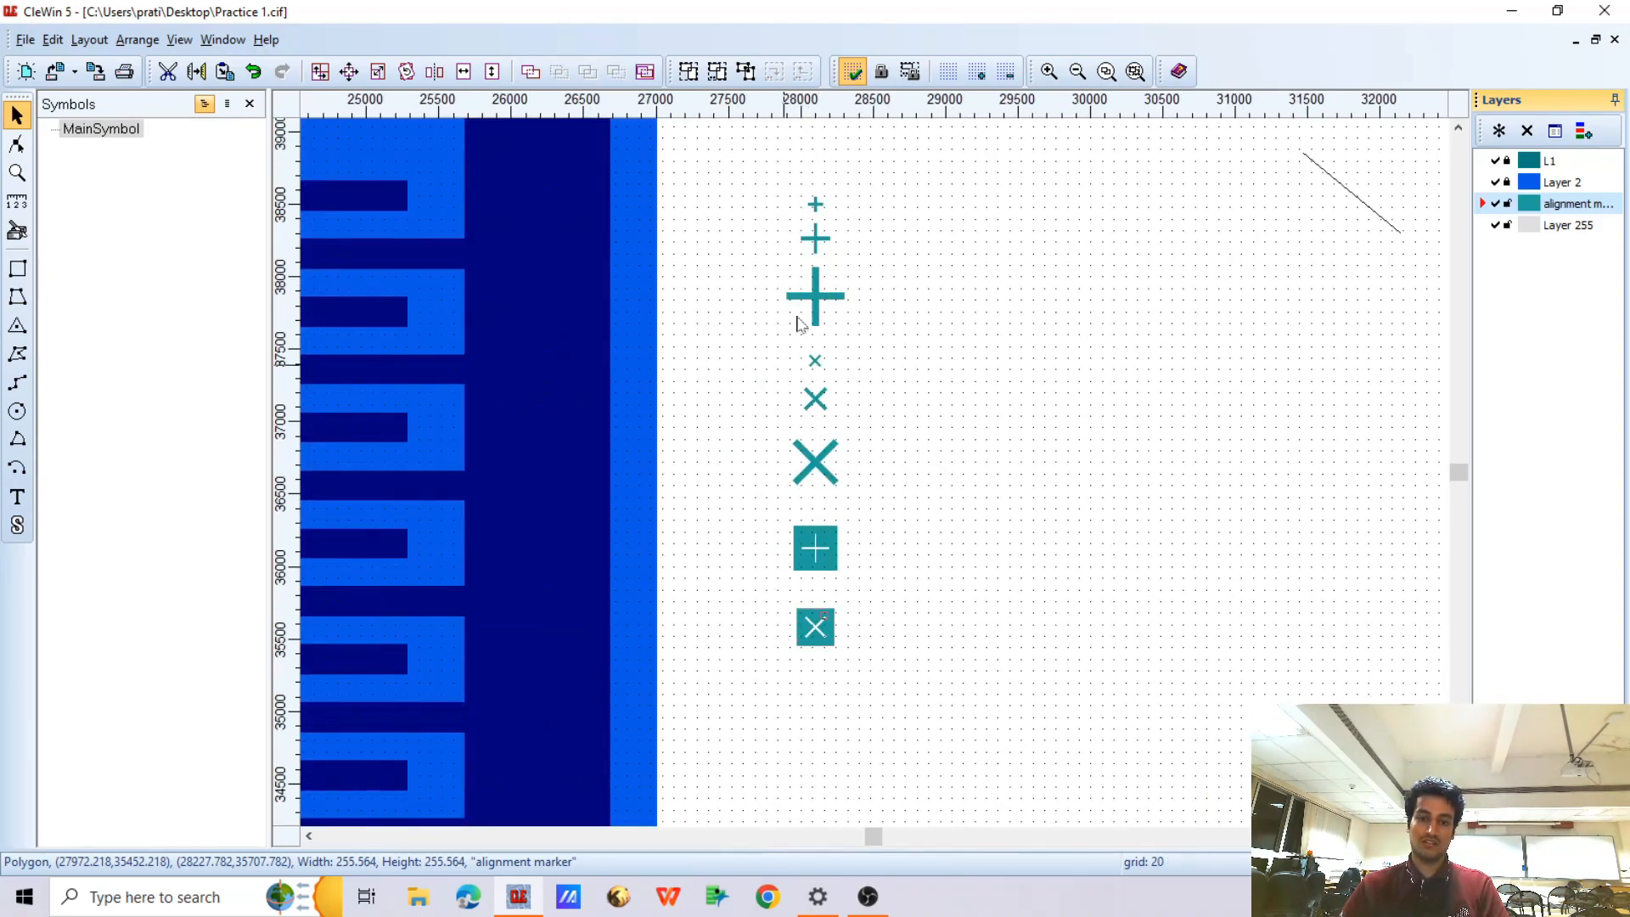
scroll(797, 364, down, 2)
scroll(811, 443, up, 2)
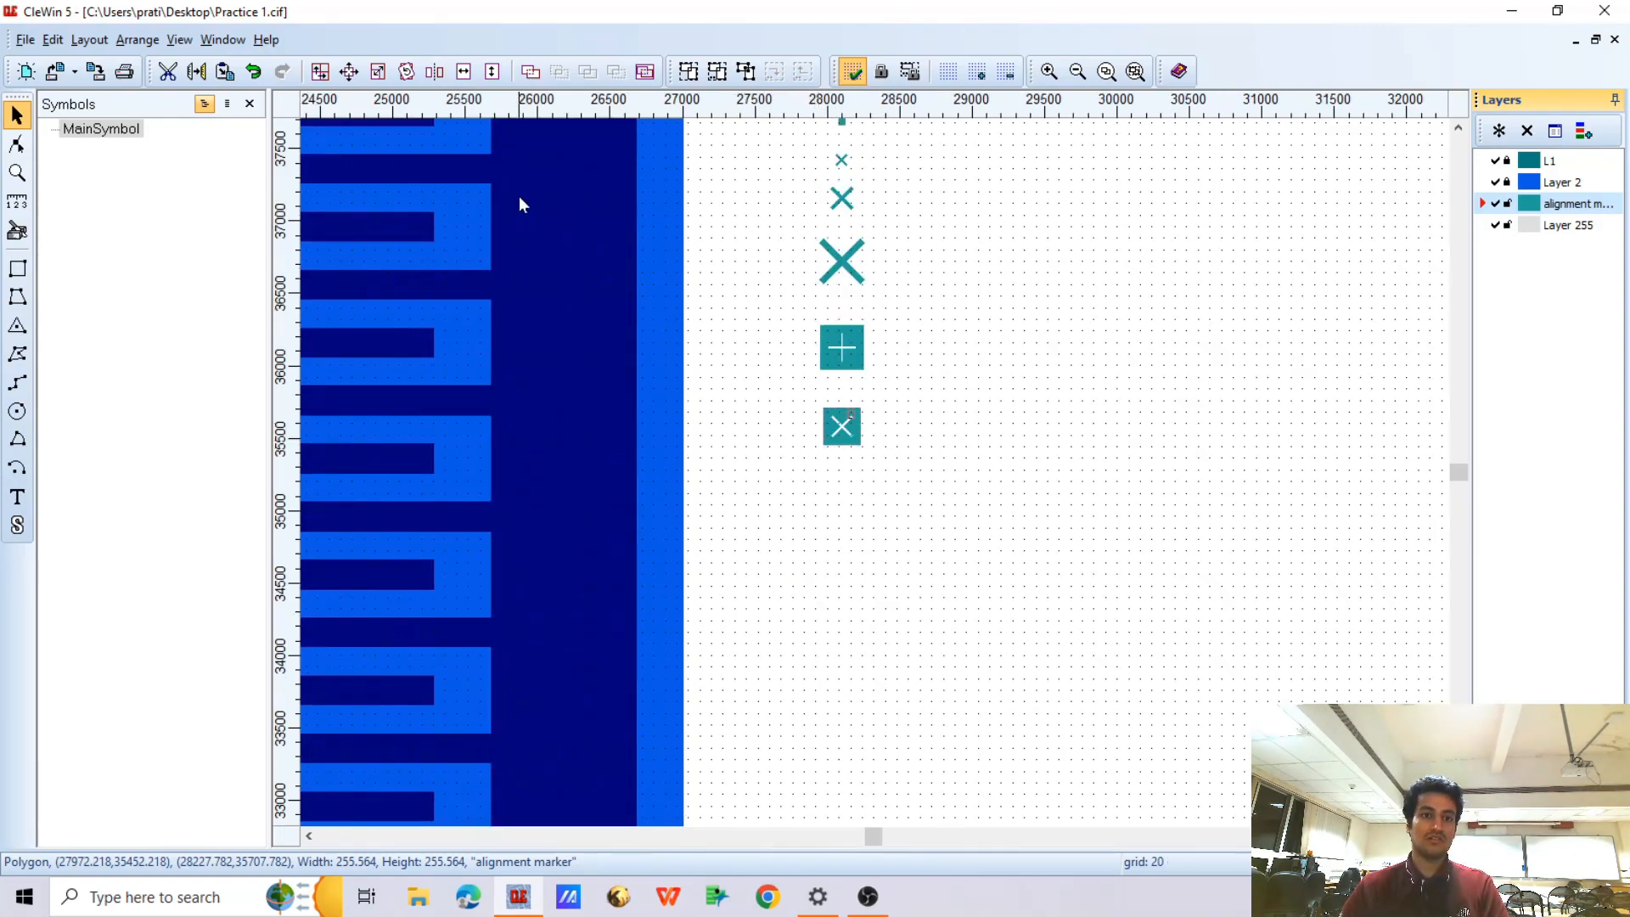
click(18, 270)
scroll(820, 313, down, 1)
scroll(830, 484, up, 1)
drag(823, 374, 826, 404)
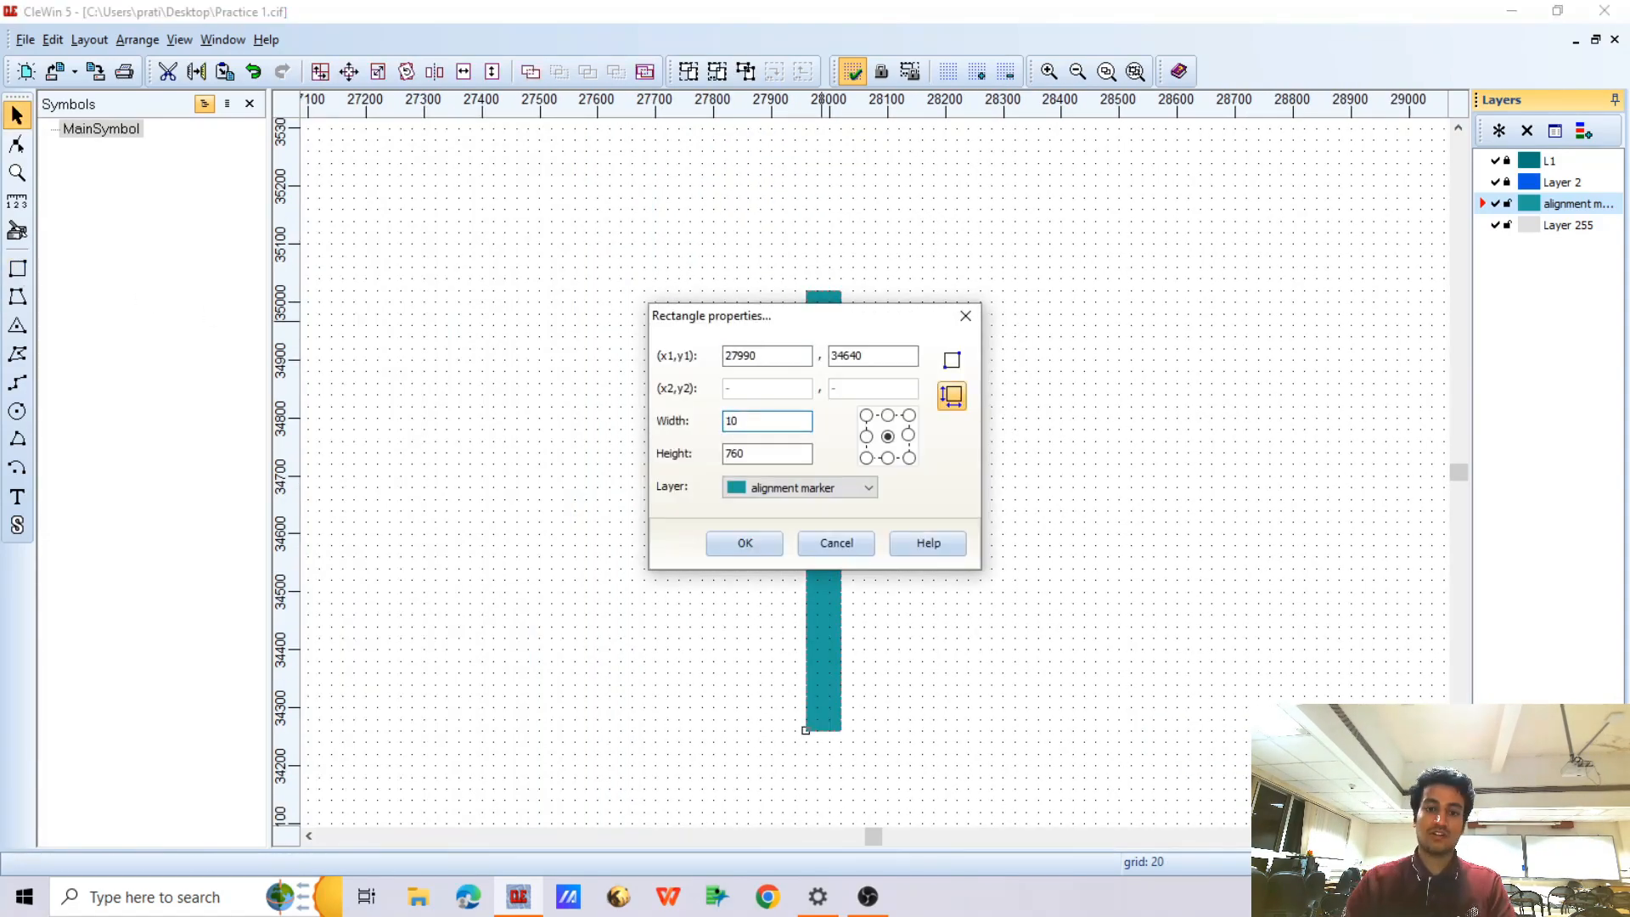
key(Return)
right_click(827, 341)
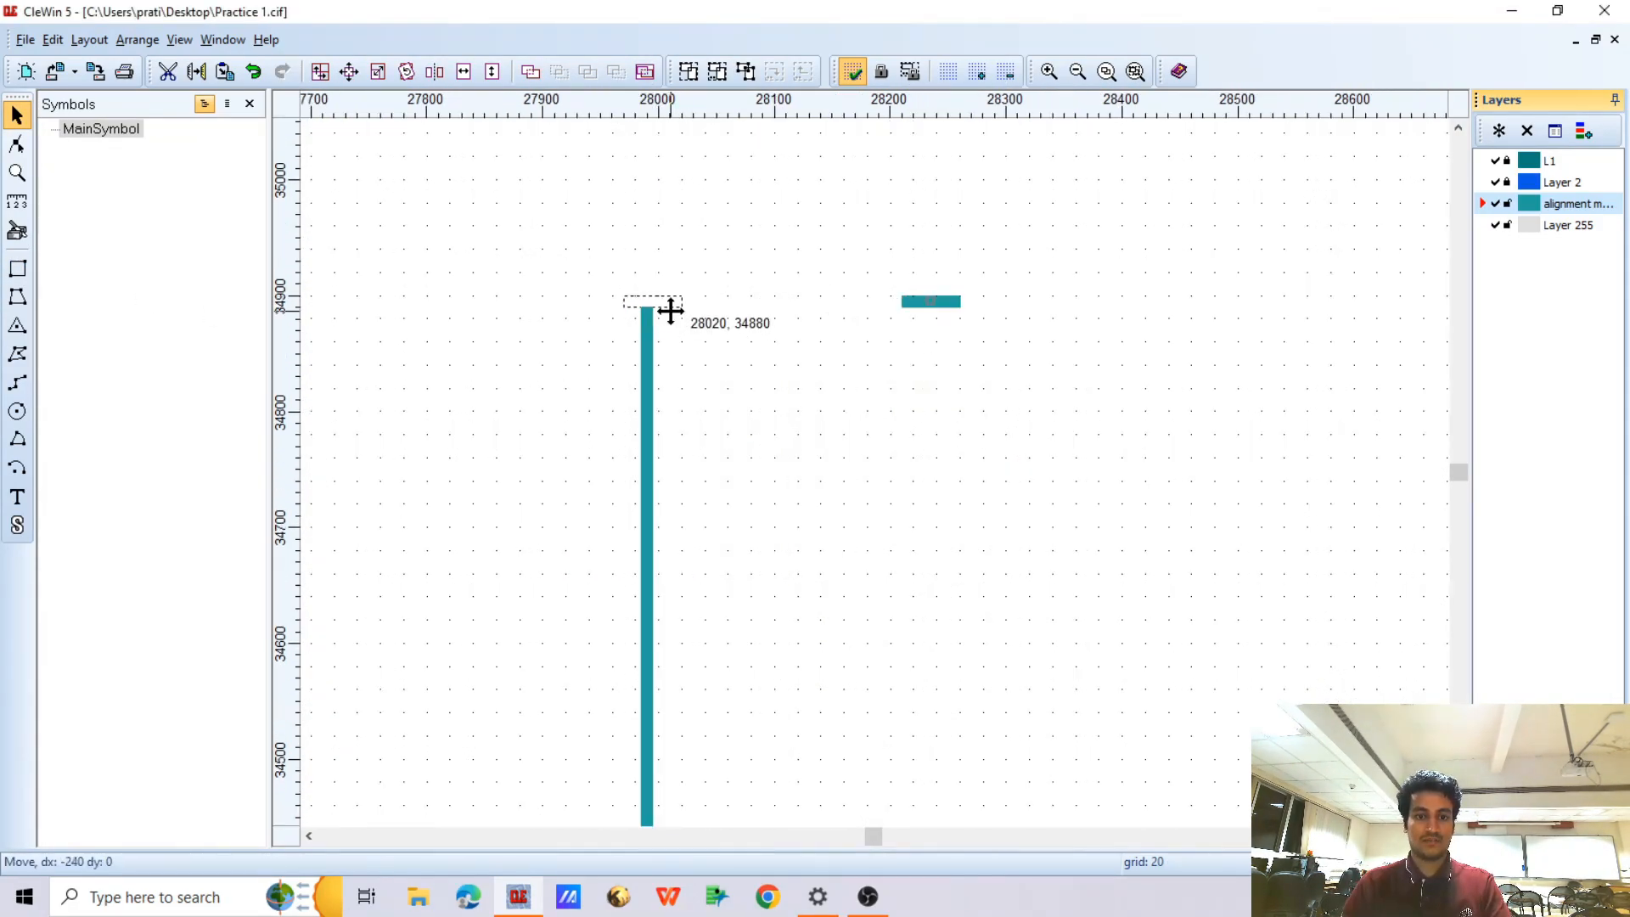
Add a horizontal tooth about 51 µm long at the bar's upper end and duplicate it downward in a line to form 17 evenly spaced teeth
drag(670, 312, 659, 331)
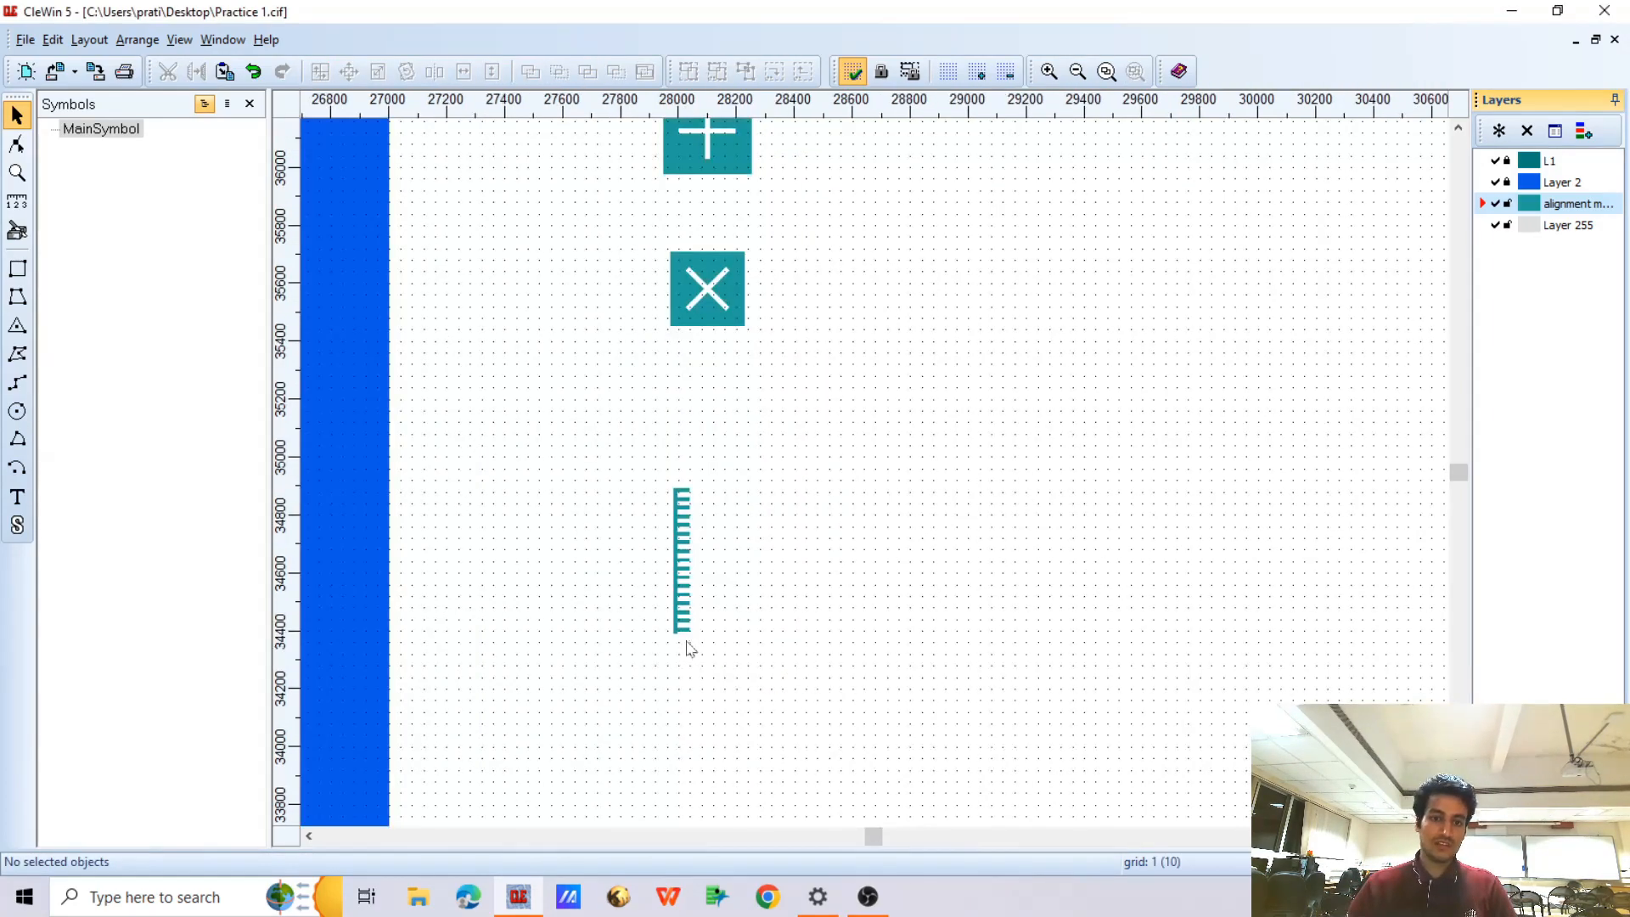
scroll(684, 632, up, 1)
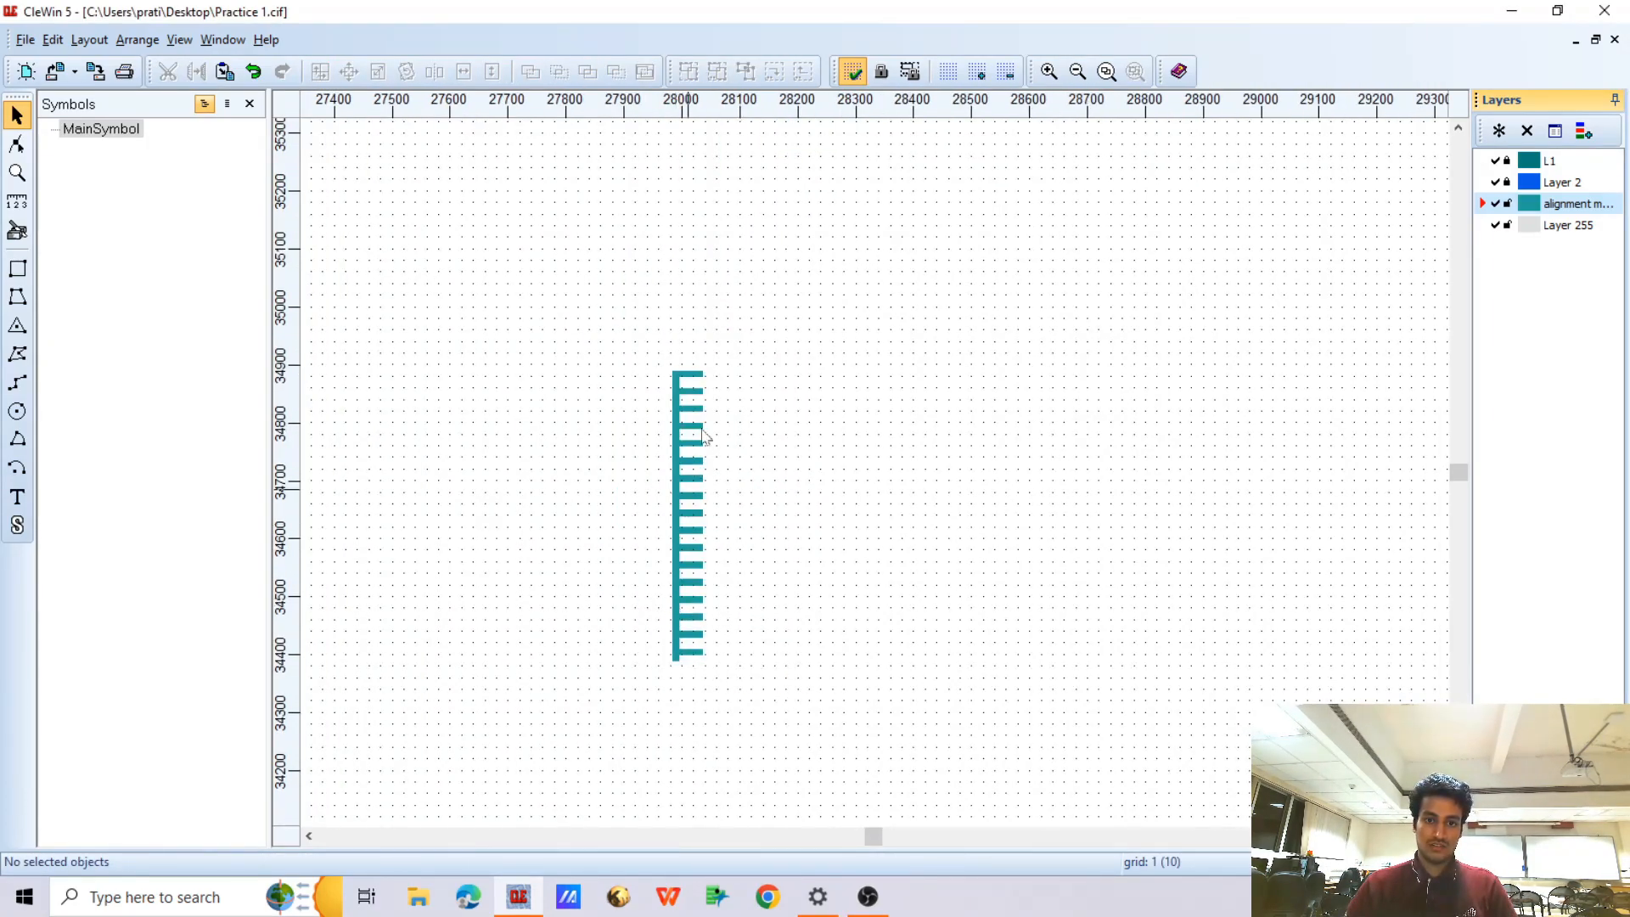
scroll(701, 379, up, 2)
scroll(698, 379, down, 3)
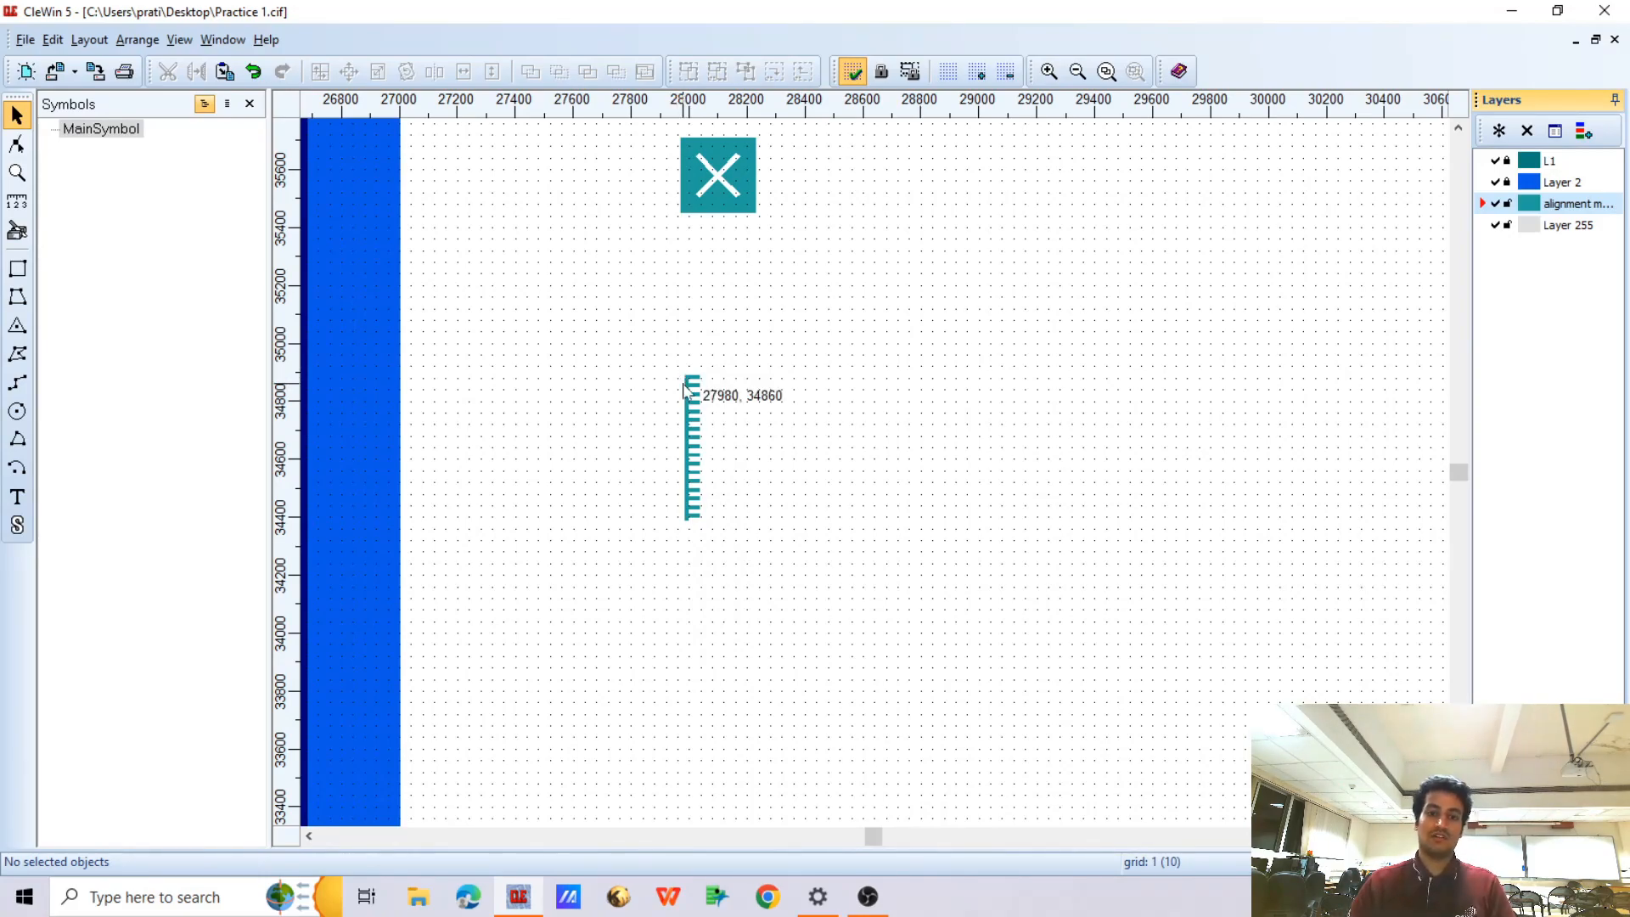
Select the whole comb-shaped scale and move it up closer to the inverted X, spanning Y 34670 to 35170
drag(674, 366, 768, 546)
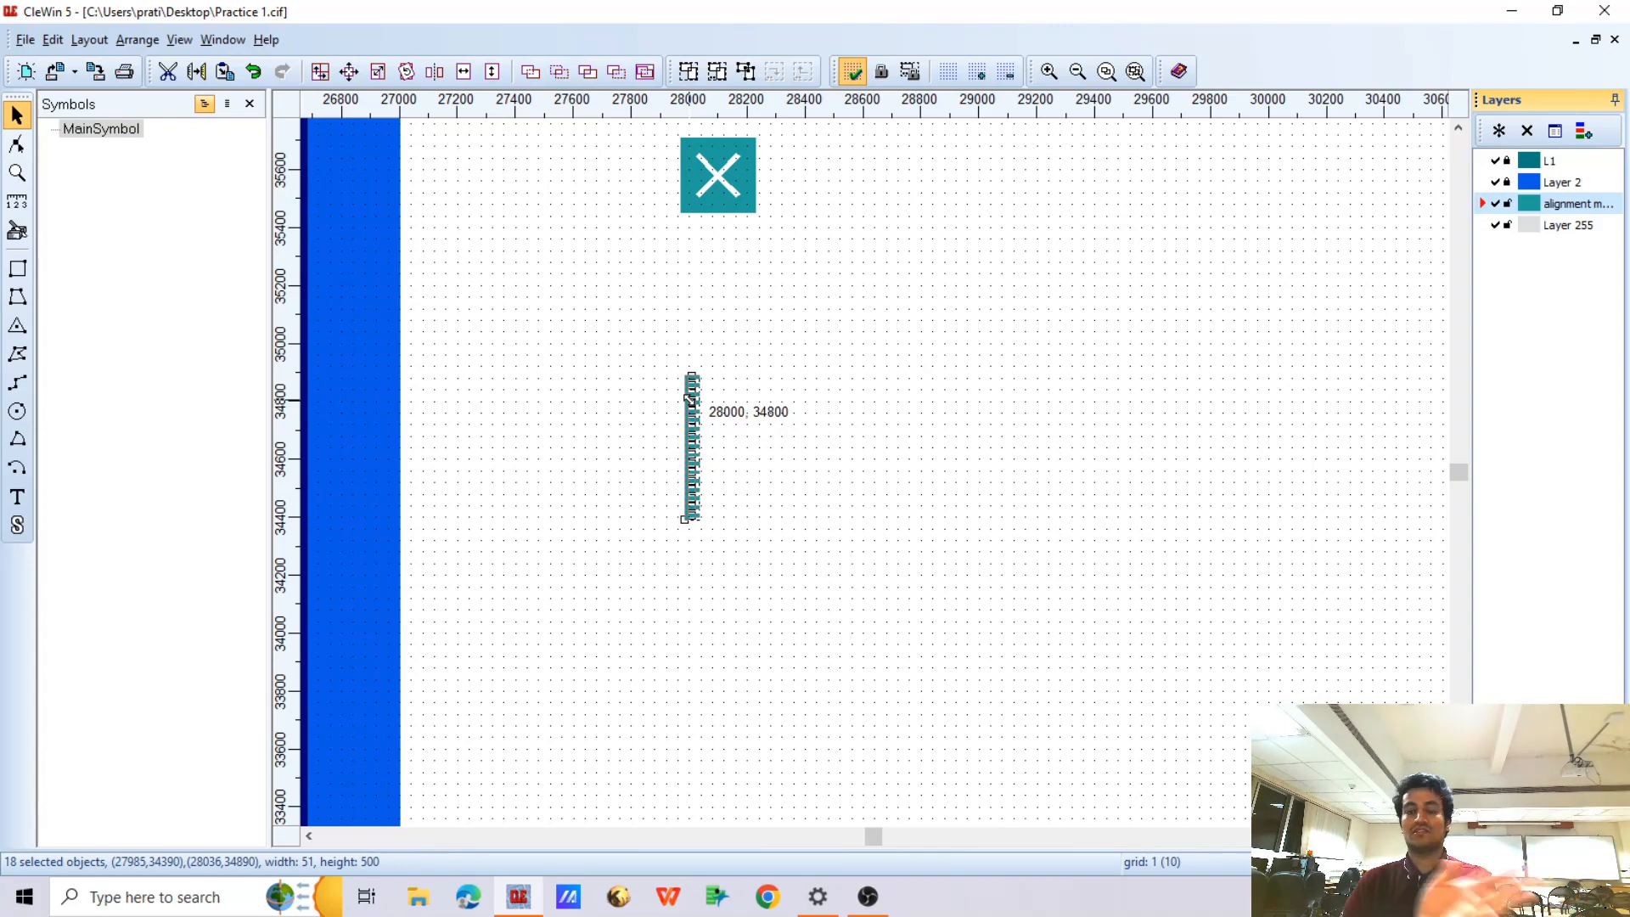
scroll(690, 398, up, 1)
scroll(688, 401, down, 2)
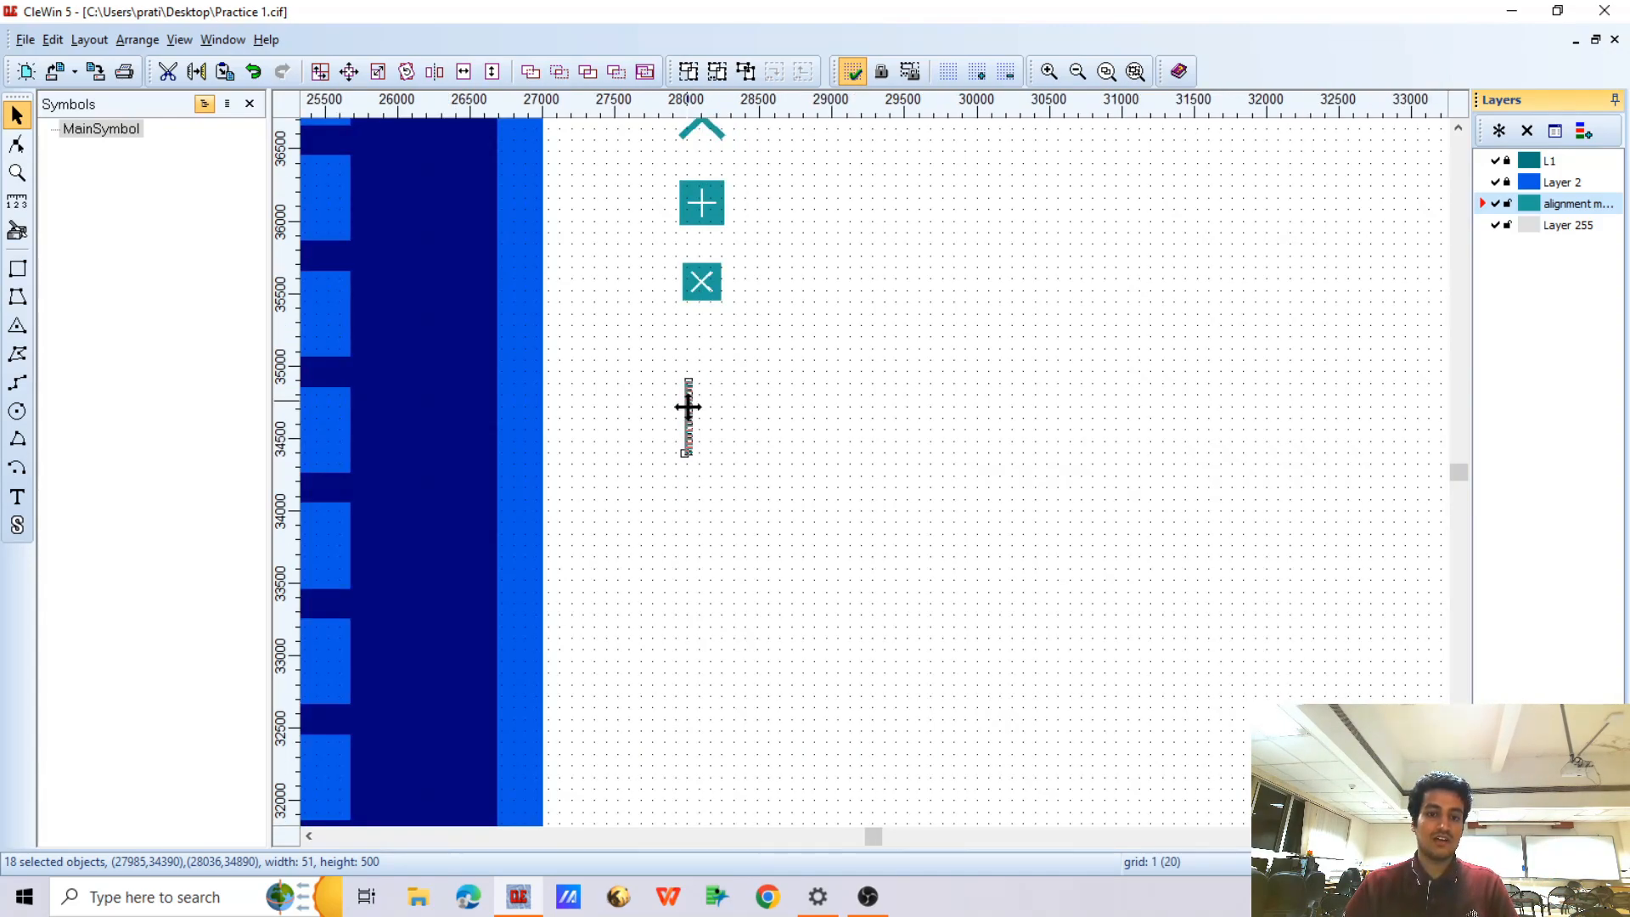
scroll(685, 416, up, 2)
scroll(675, 270, down, 1)
scroll(689, 320, up, 1)
scroll(691, 323, down, 3)
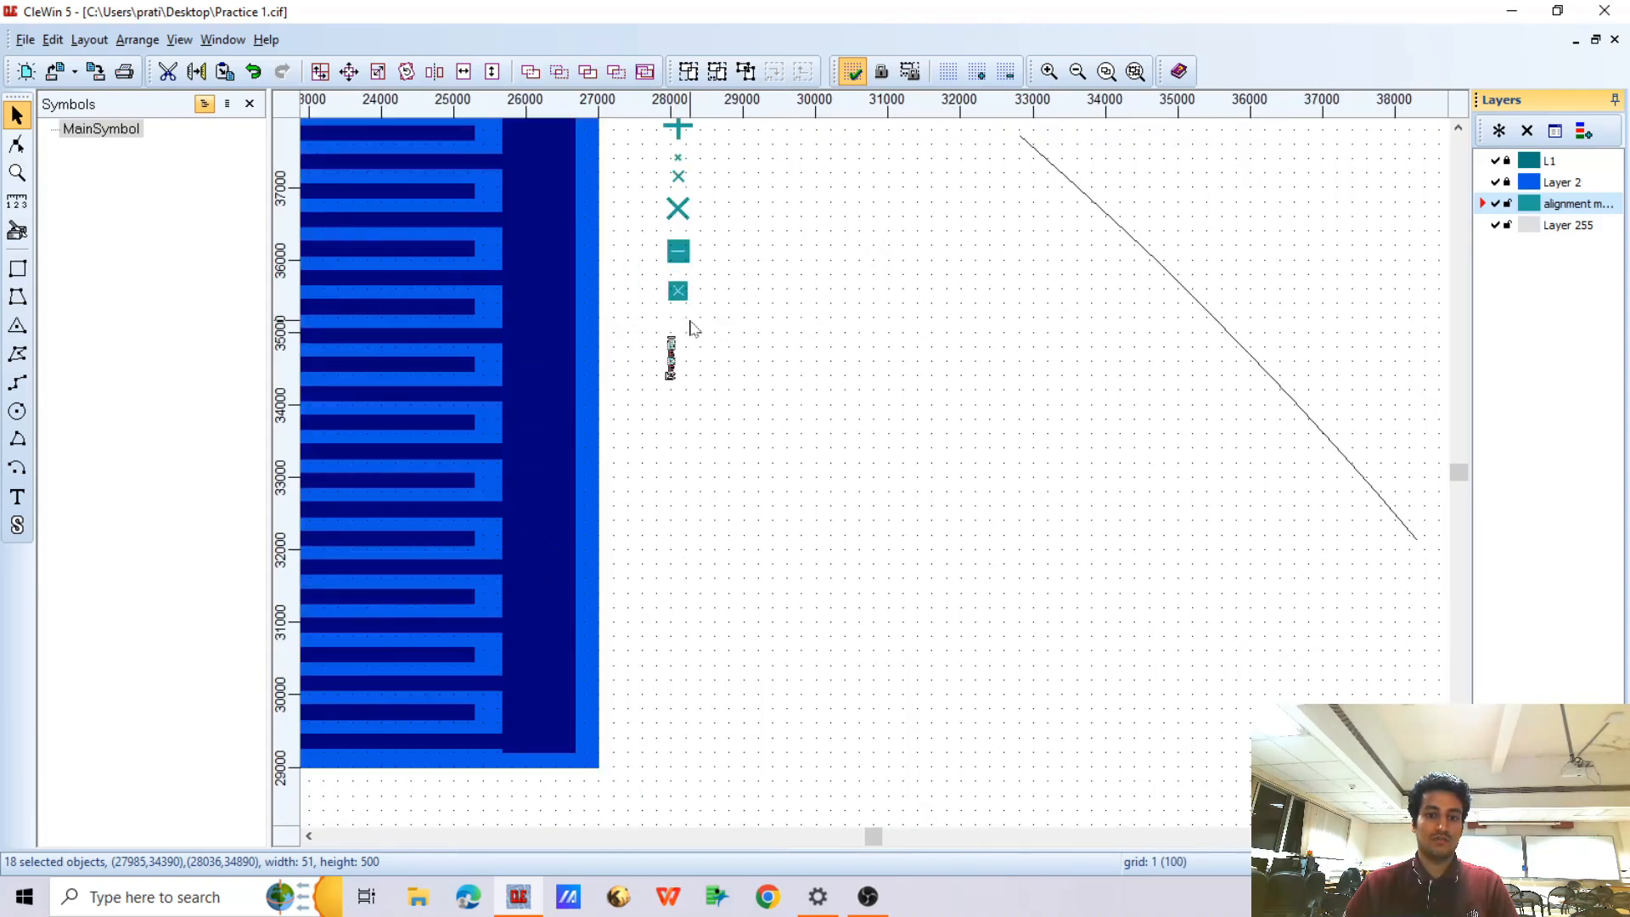
mouse_move(655, 318)
mouse_down()
mouse_move(696, 404)
mouse_move(669, 364)
mouse_move(671, 313)
mouse_up()
scroll(671, 354, up, 1)
scroll(690, 382, down, 1)
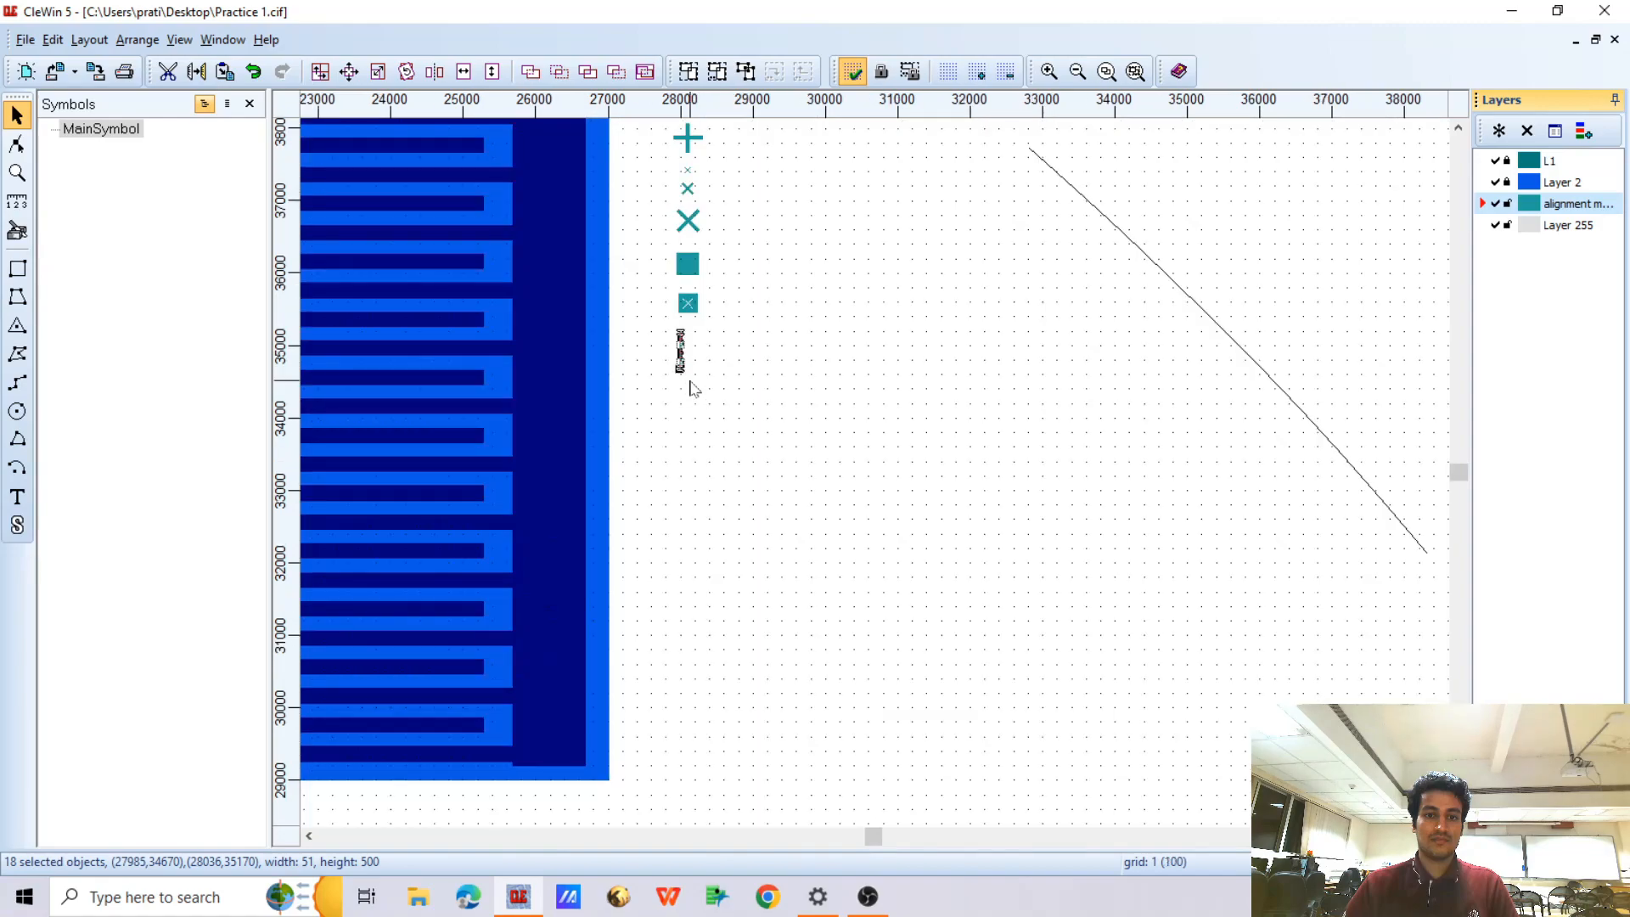
Select the entire column of alignment markers, including the comb scale, and group it
scroll(692, 388, down, 1)
drag(671, 230, 731, 432)
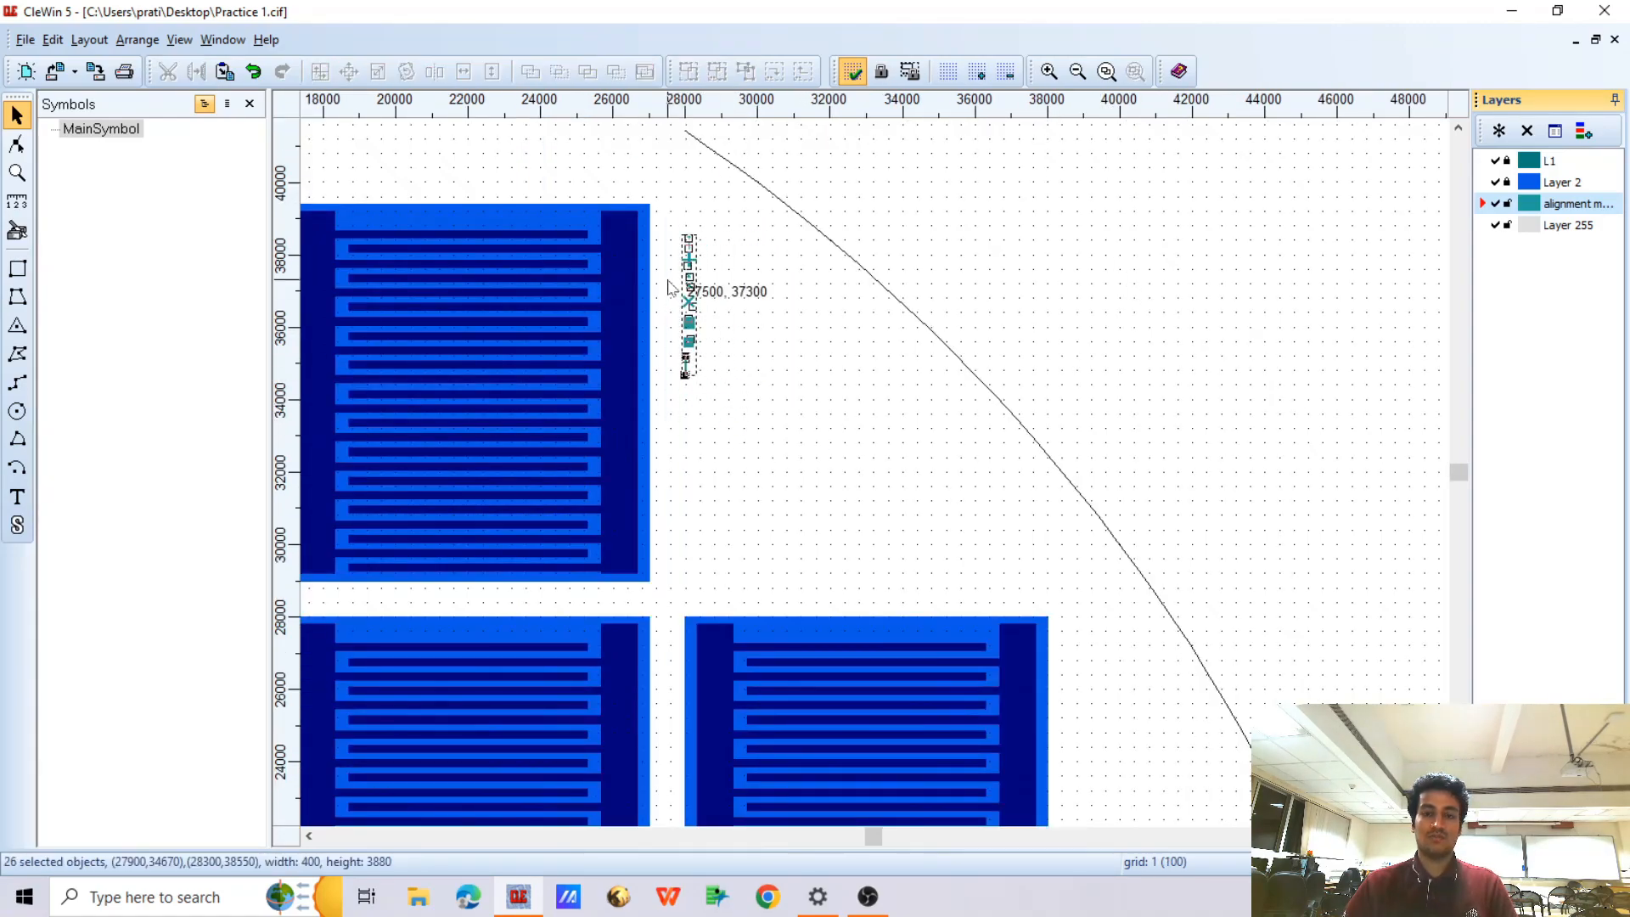
scroll(676, 276, up, 1)
click(688, 73)
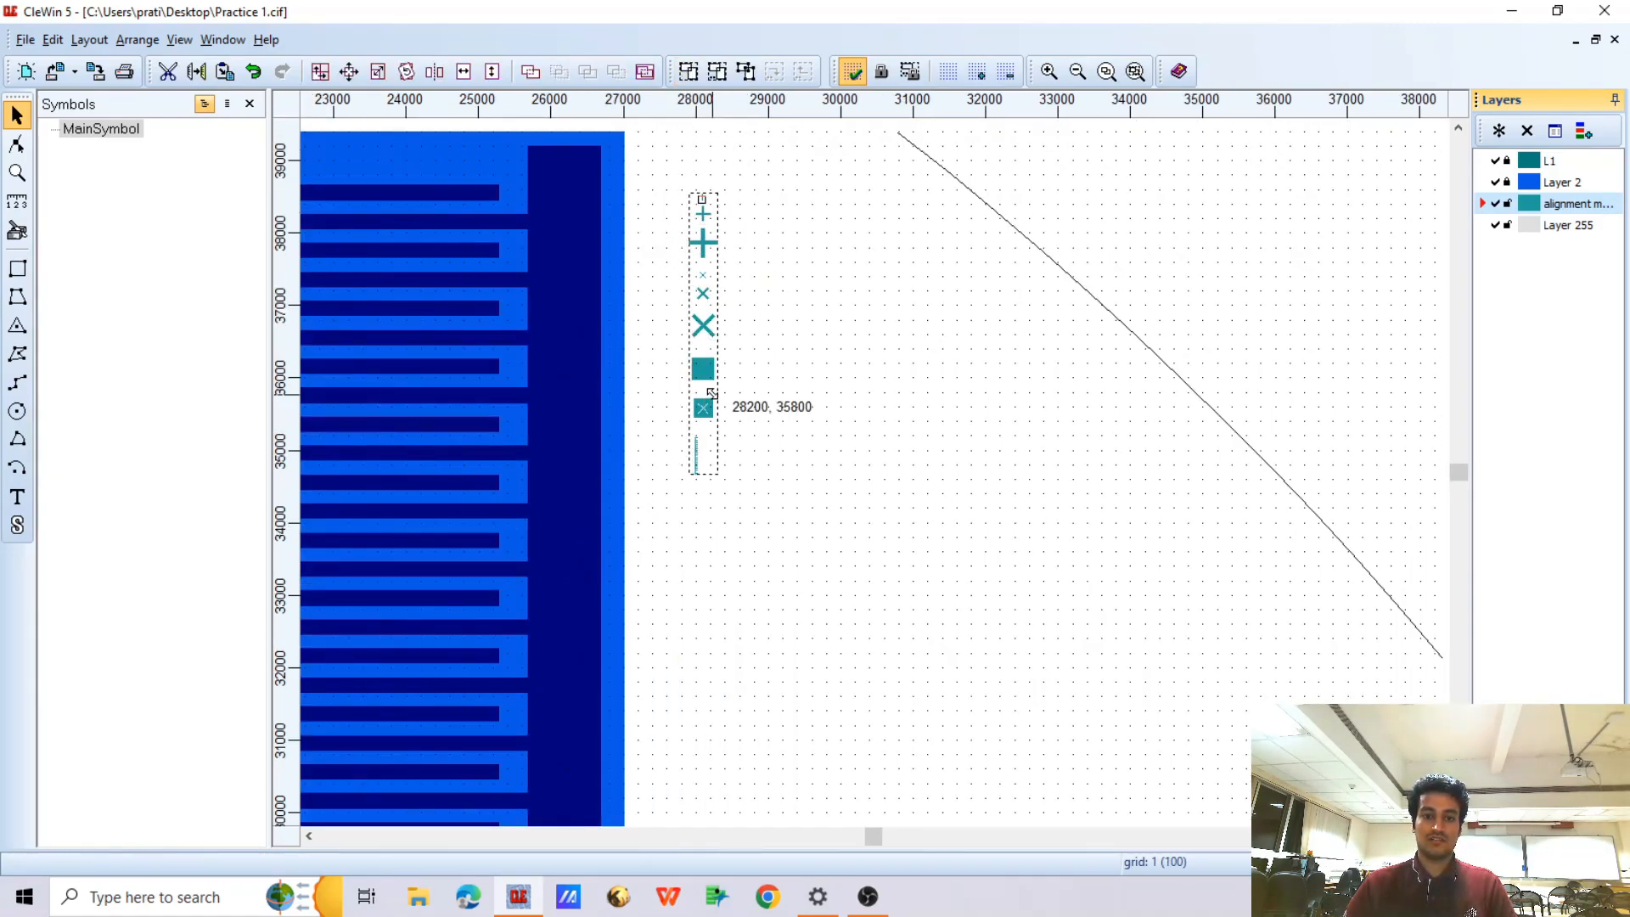
Change the fill colour of Layer 255 to red
click(1541, 228)
right_click(1538, 227)
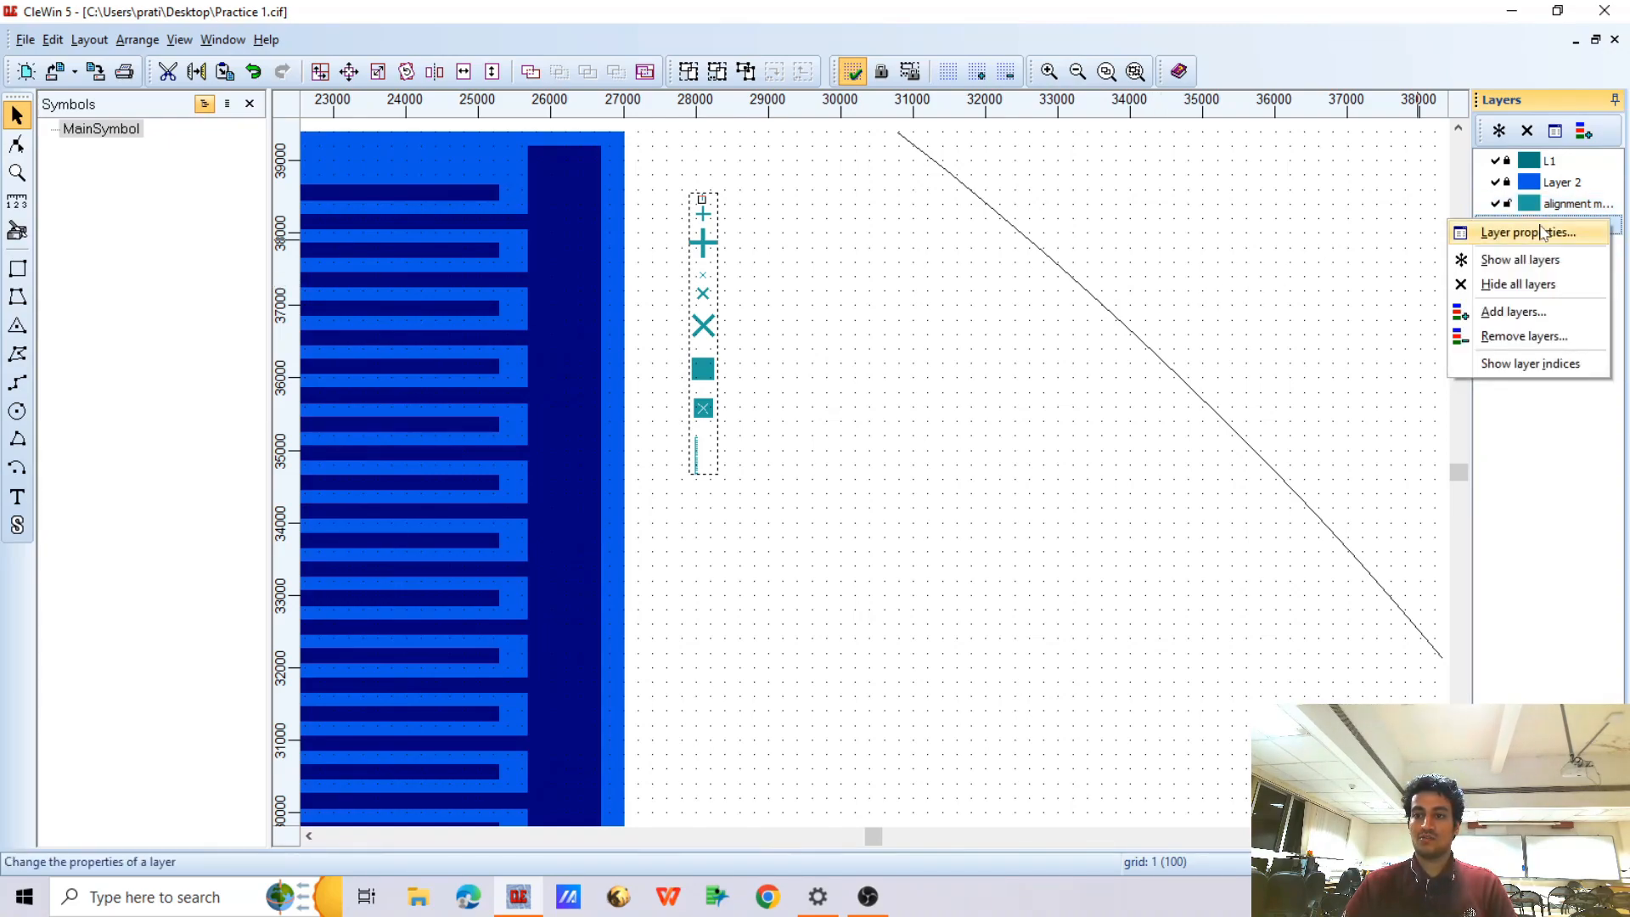
click(1516, 230)
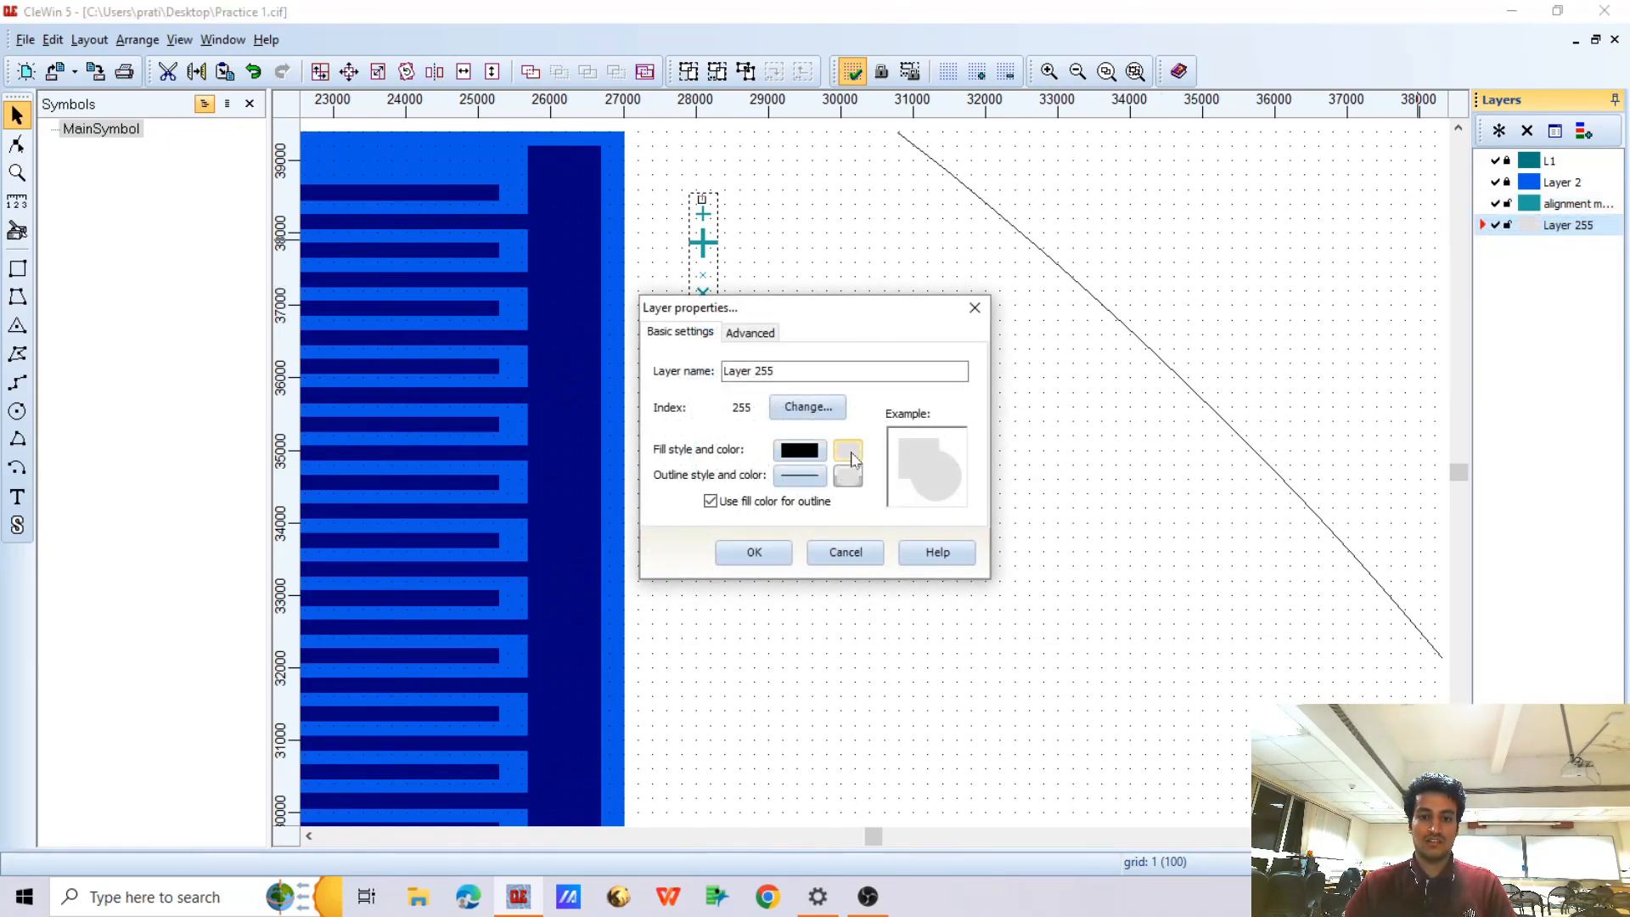
click(851, 455)
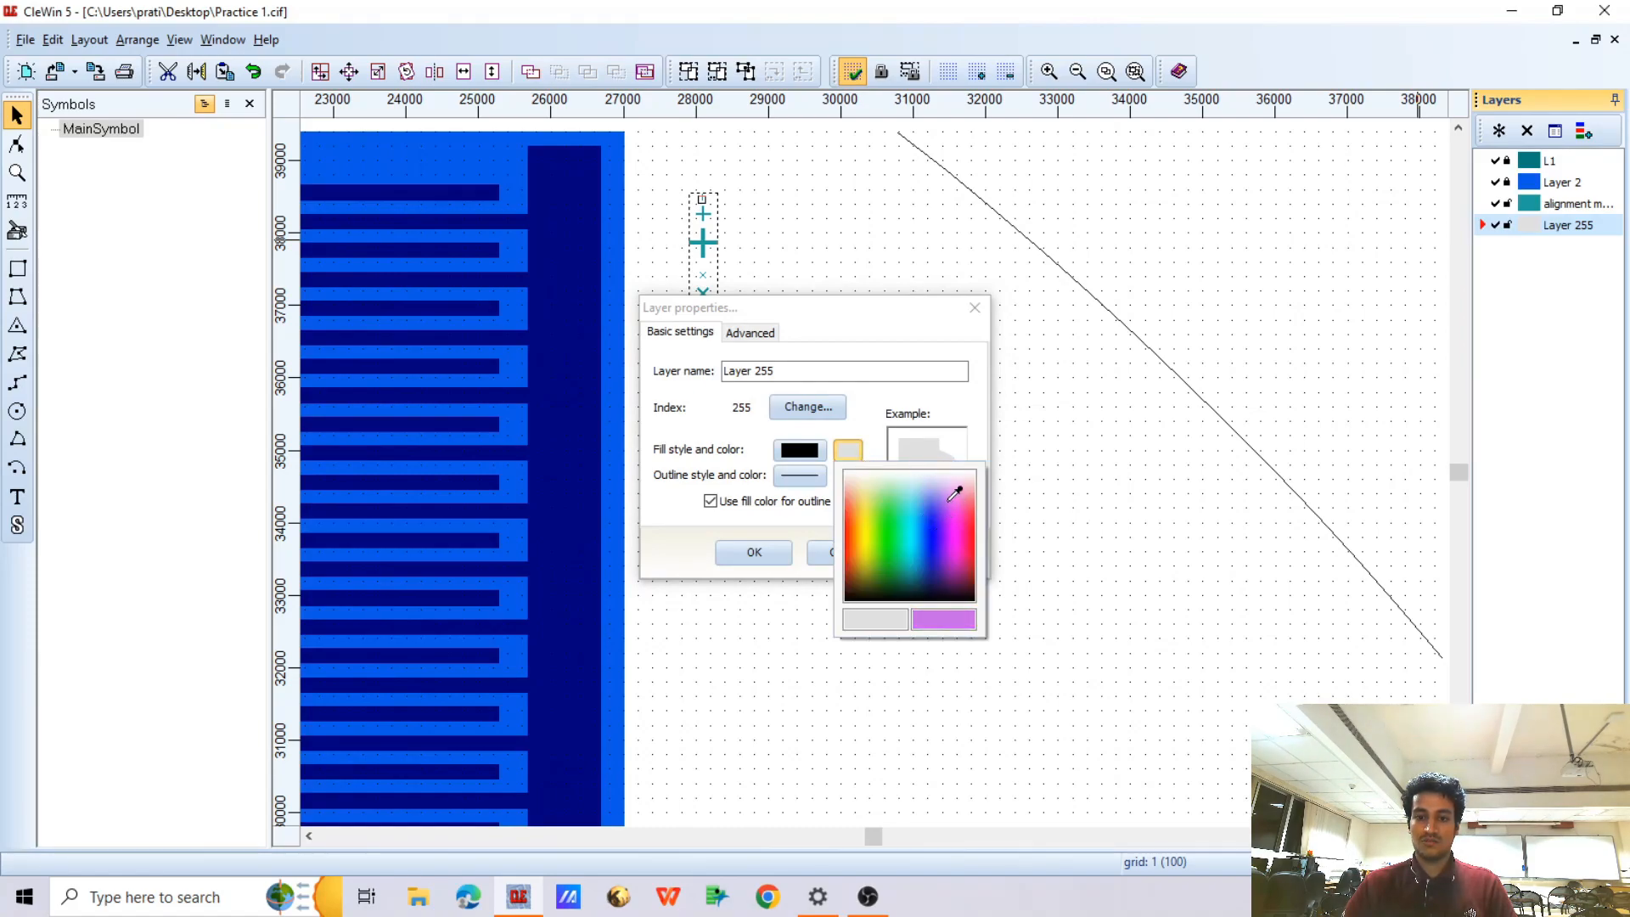
click(973, 508)
click(754, 552)
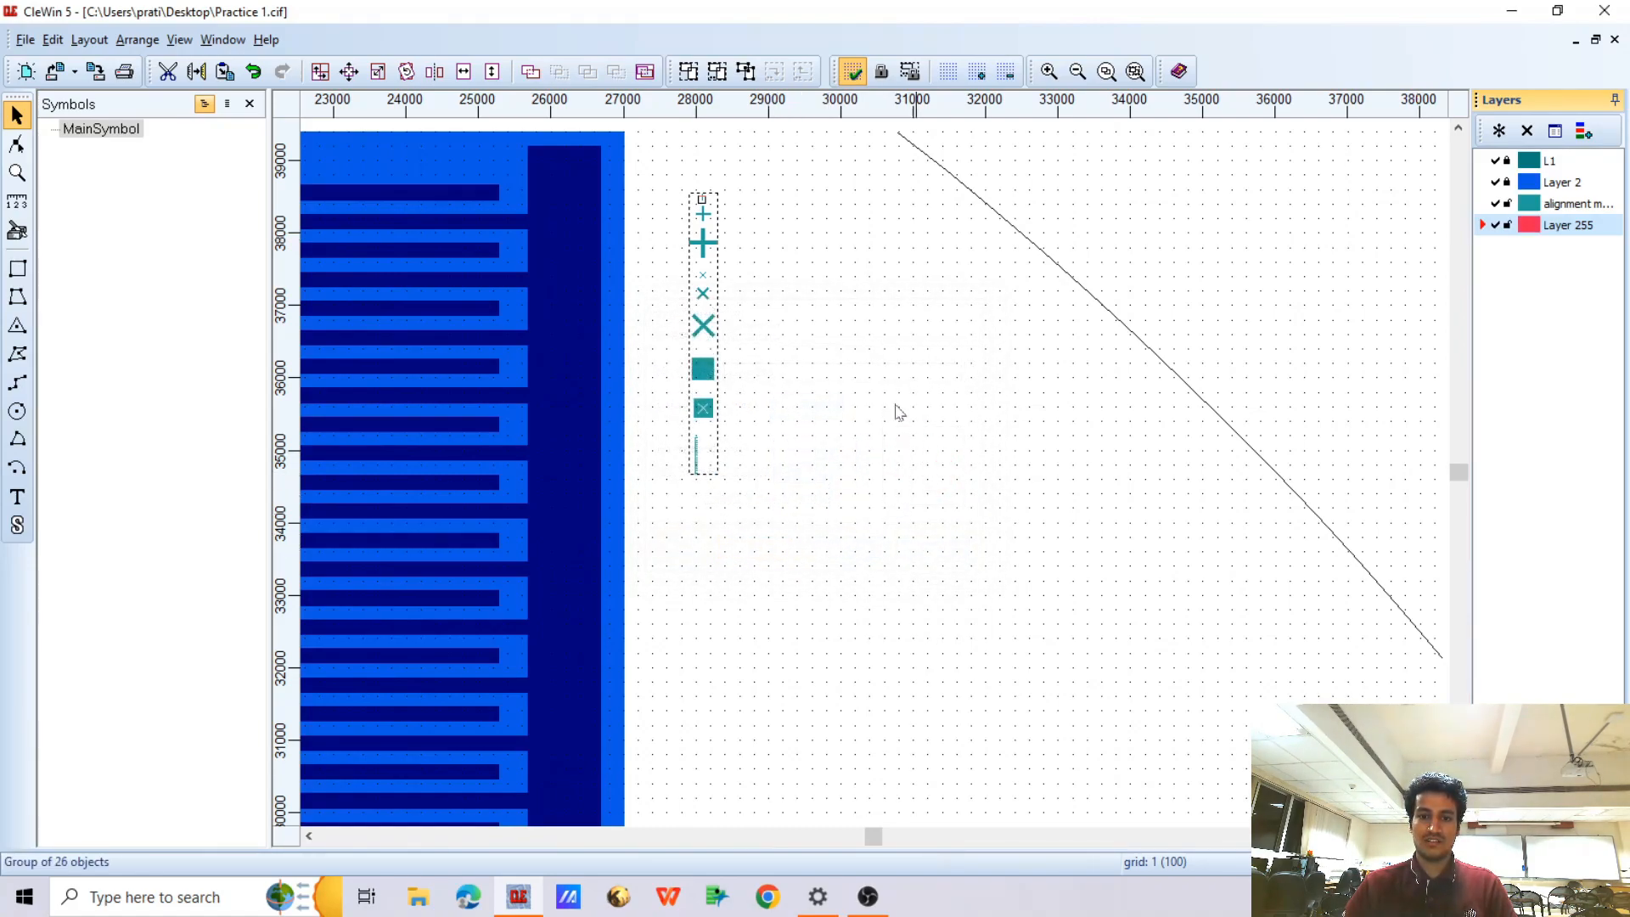
right_click(718, 269)
click(747, 272)
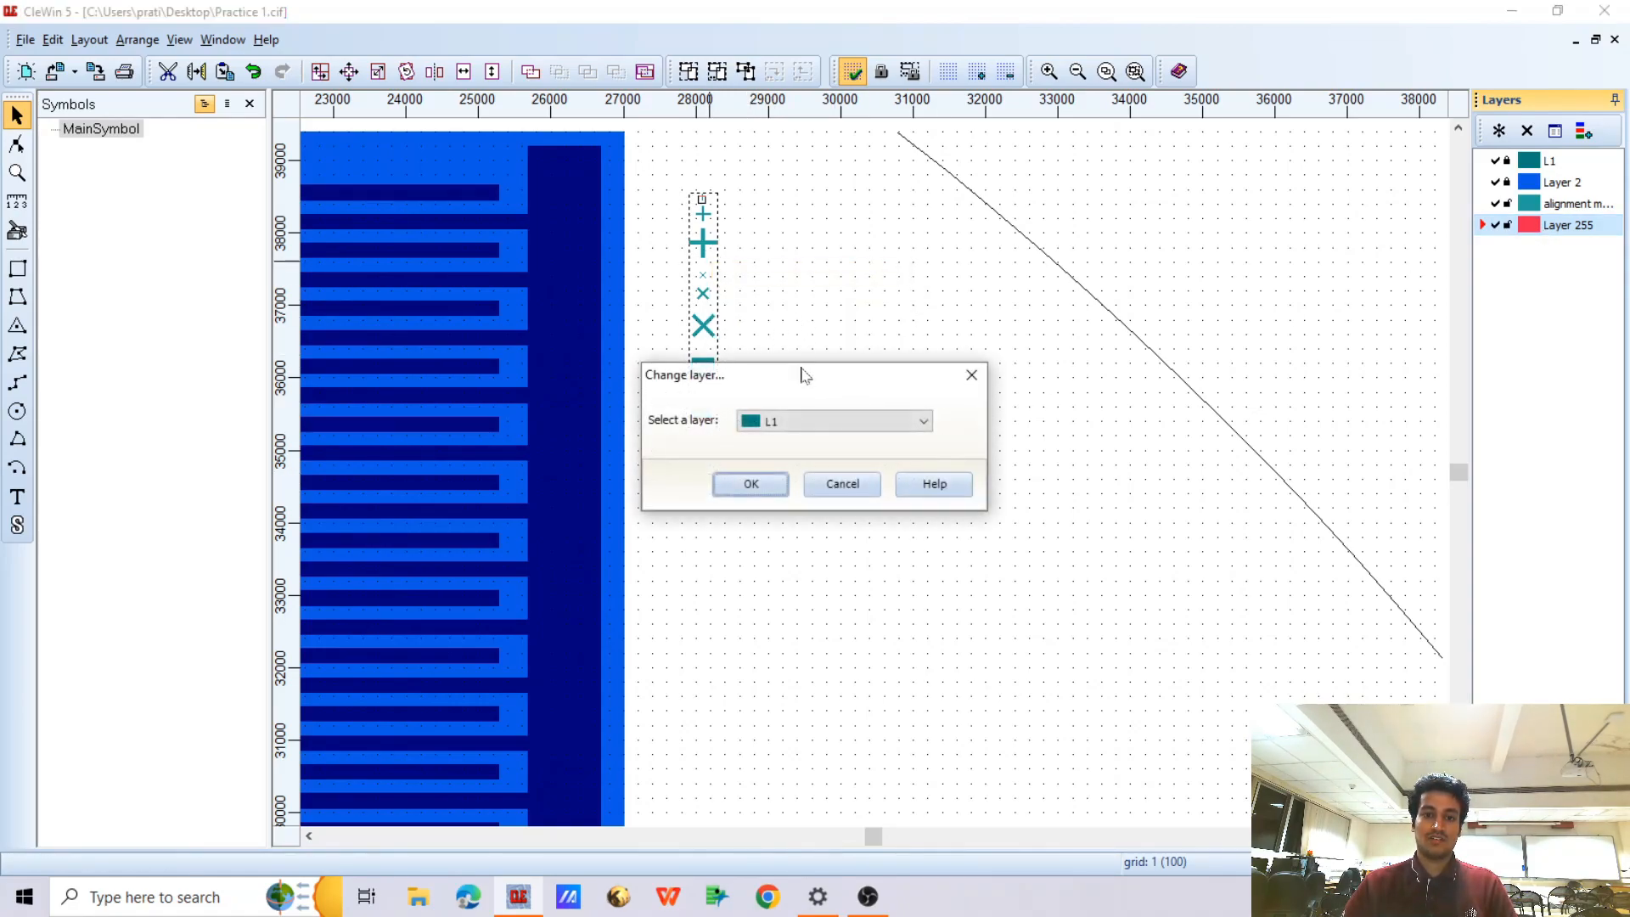
click(971, 374)
Assign an in-place copy of the marker group to Layer 255 and hide the alignment marker layer
right_click(695, 293)
click(747, 303)
click(804, 423)
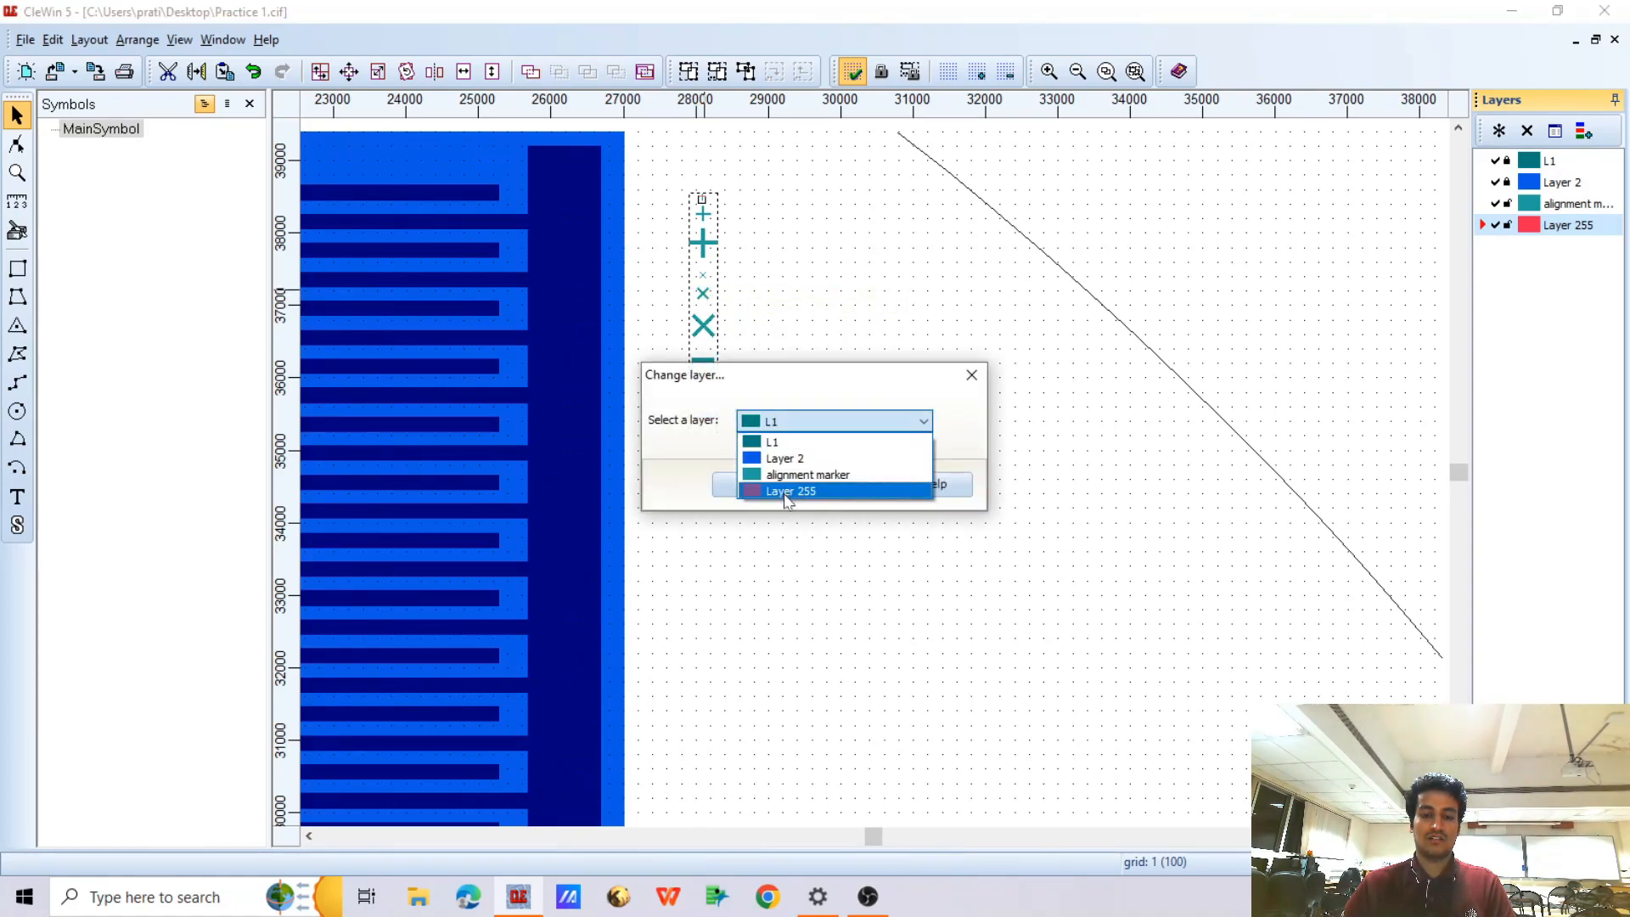
click(787, 492)
click(773, 484)
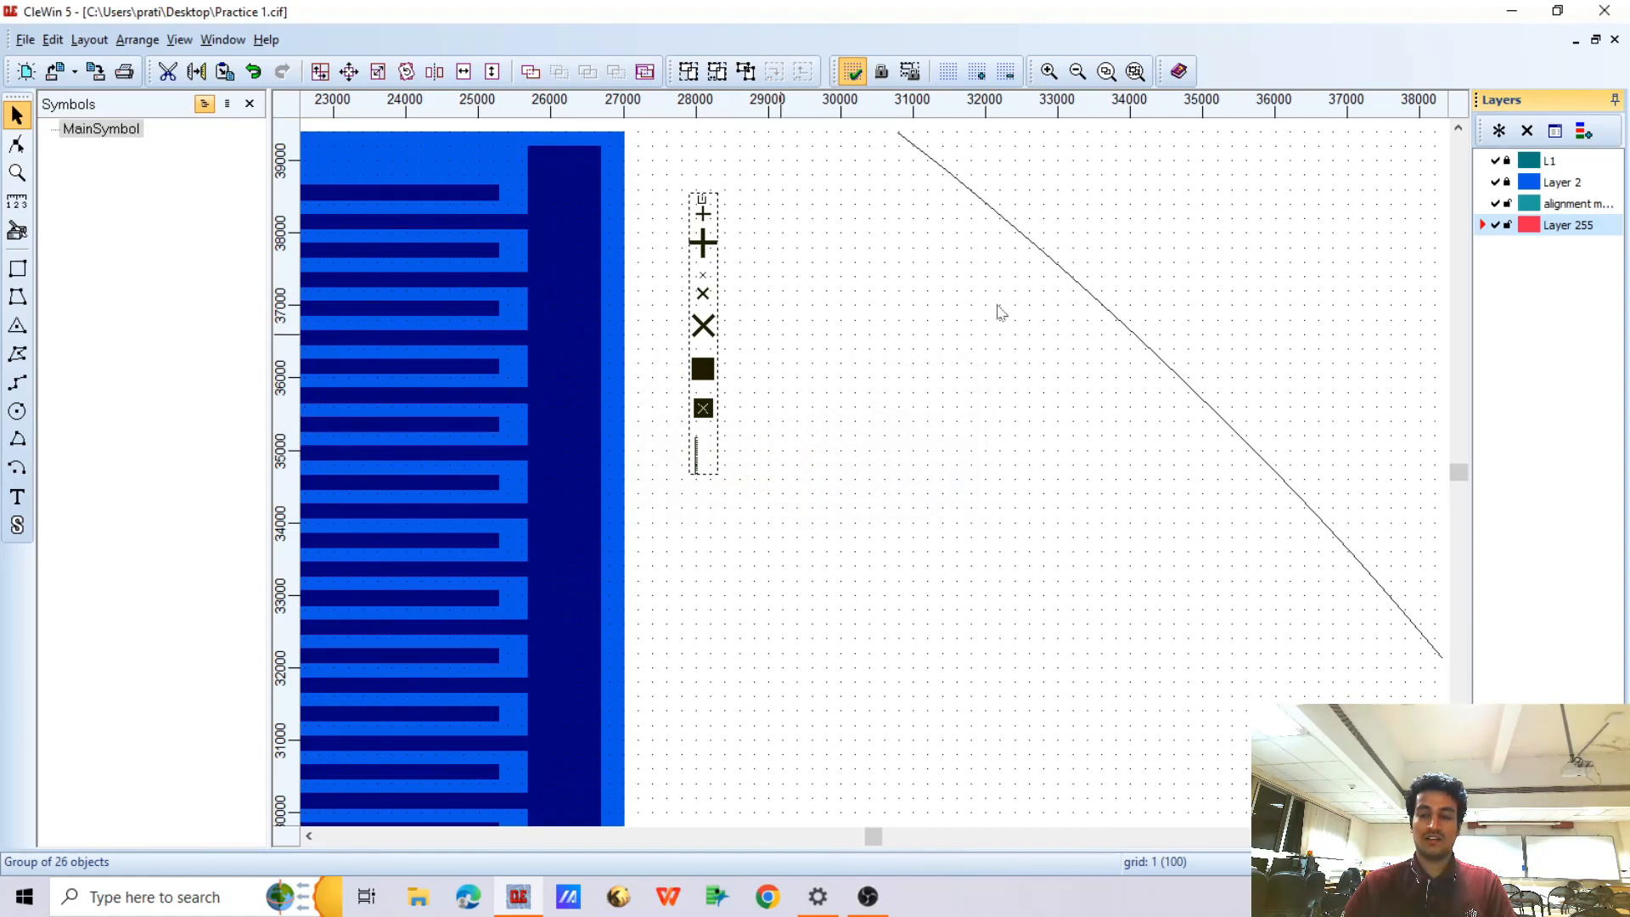
click(1496, 205)
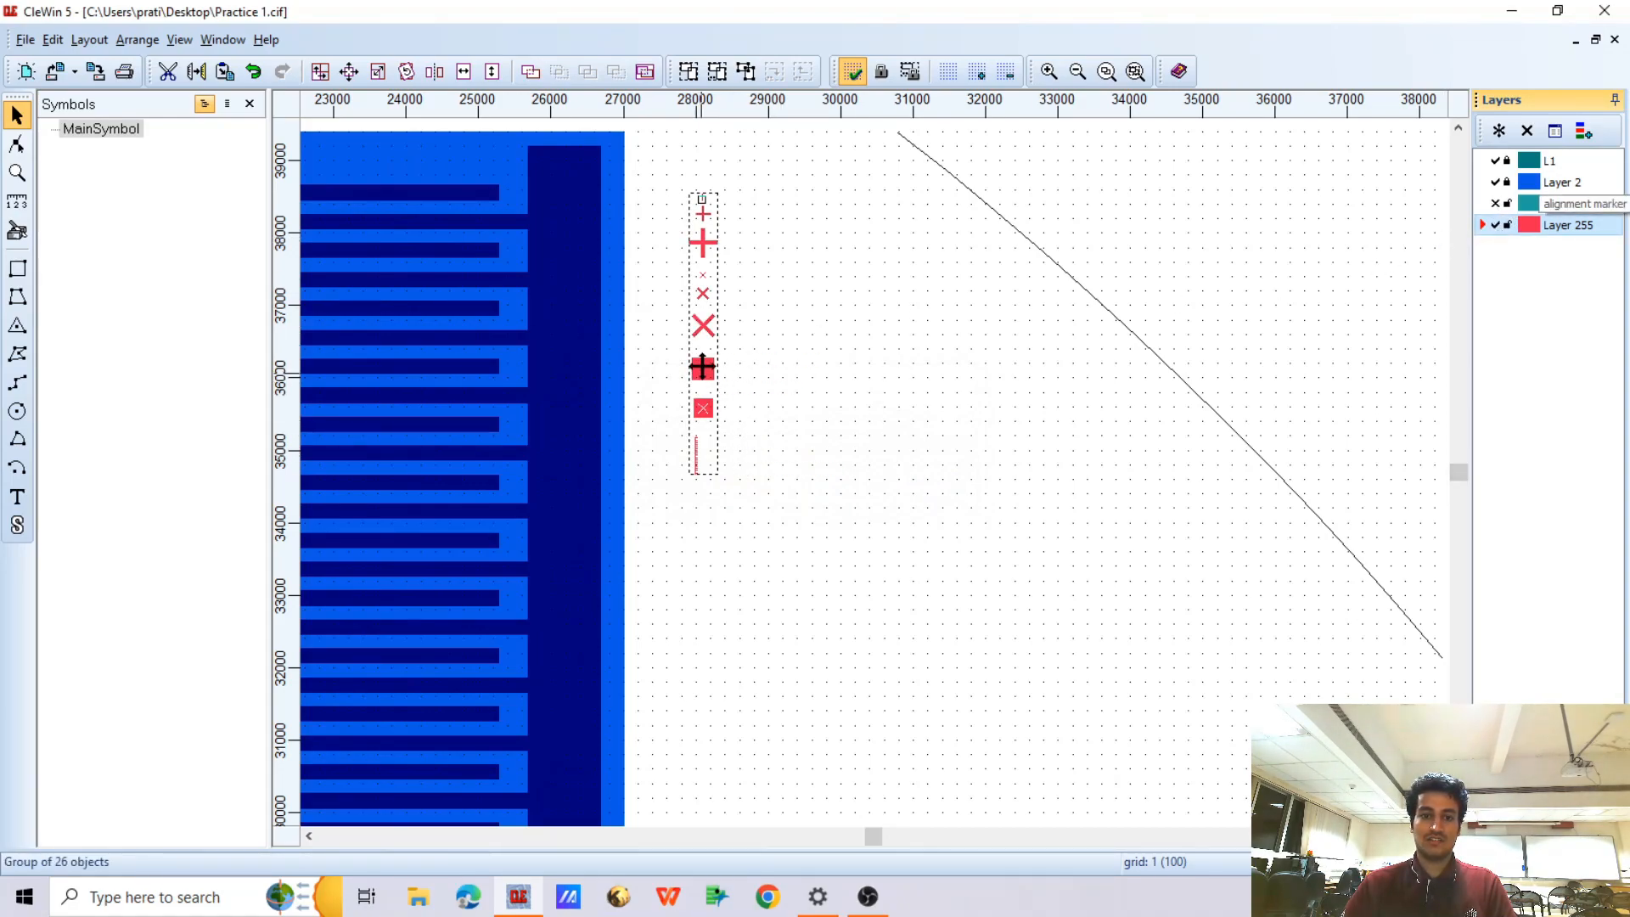
Ungroup the red marker column on Layer 255 and group only its comb scale pieces
scroll(703, 373, up, 2)
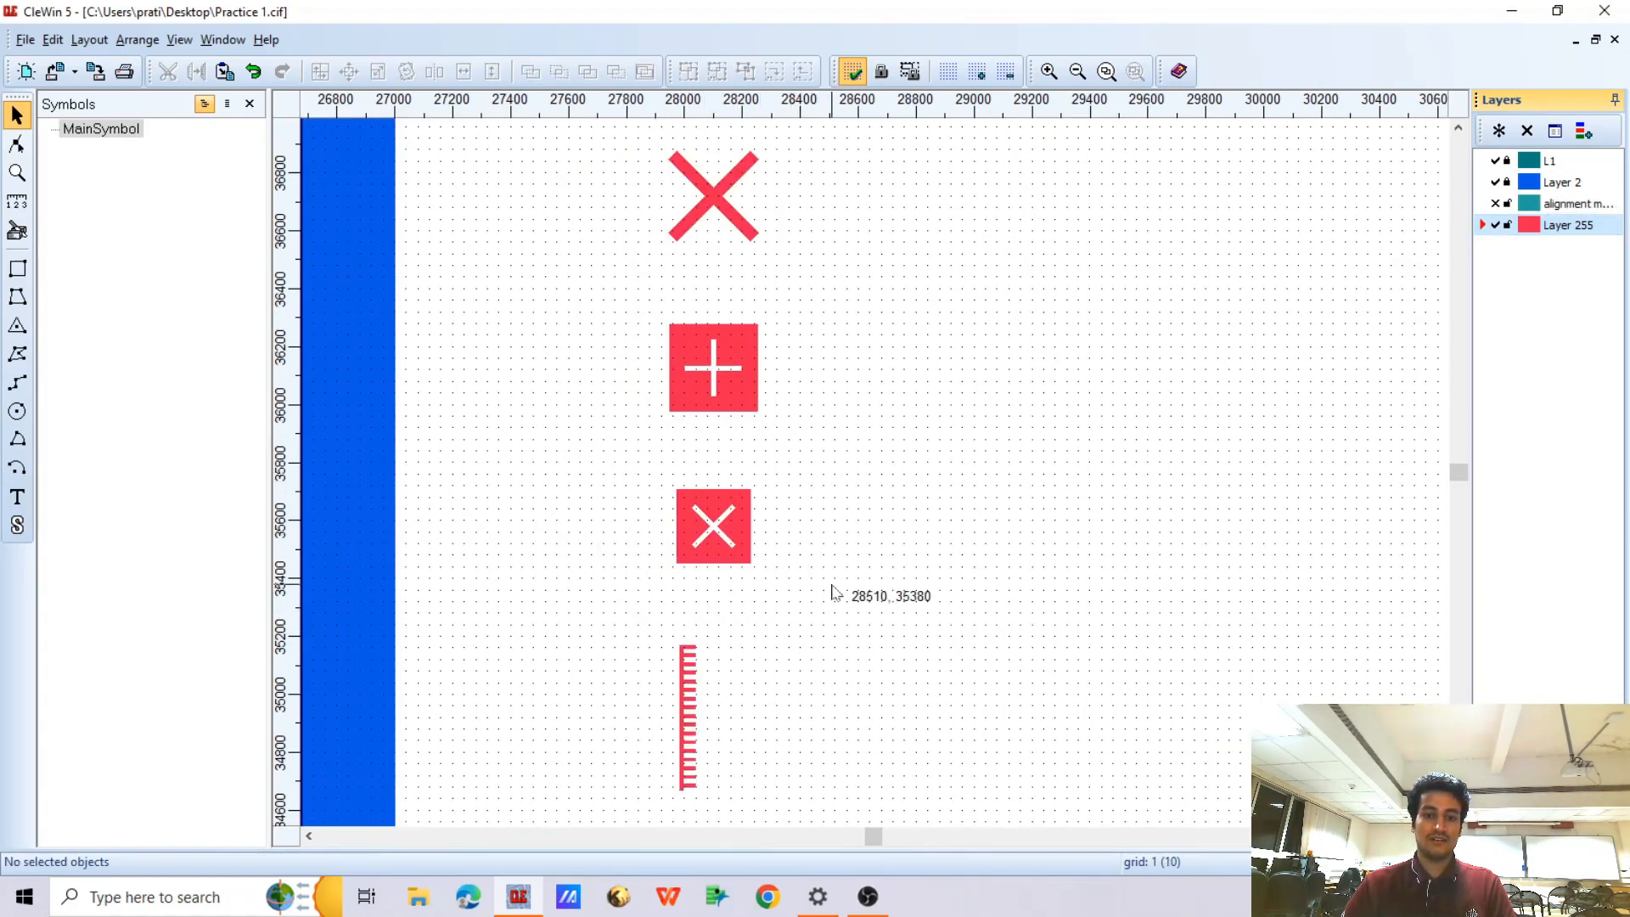
scroll(691, 640, down, 1)
scroll(784, 384, up, 2)
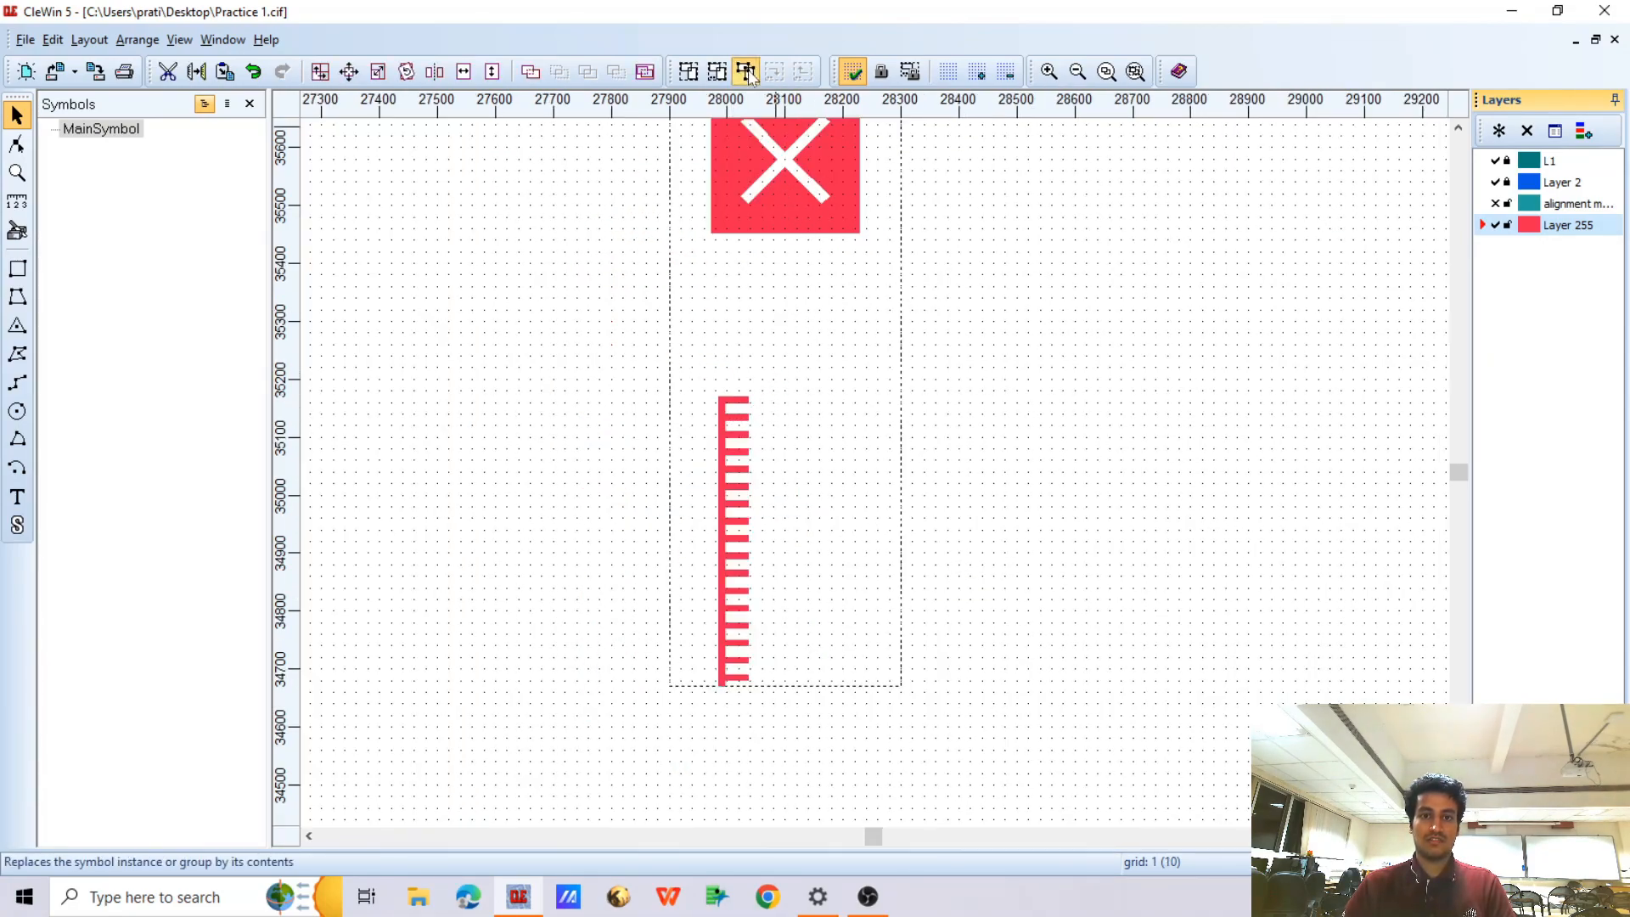
click(717, 378)
drag(681, 345, 933, 824)
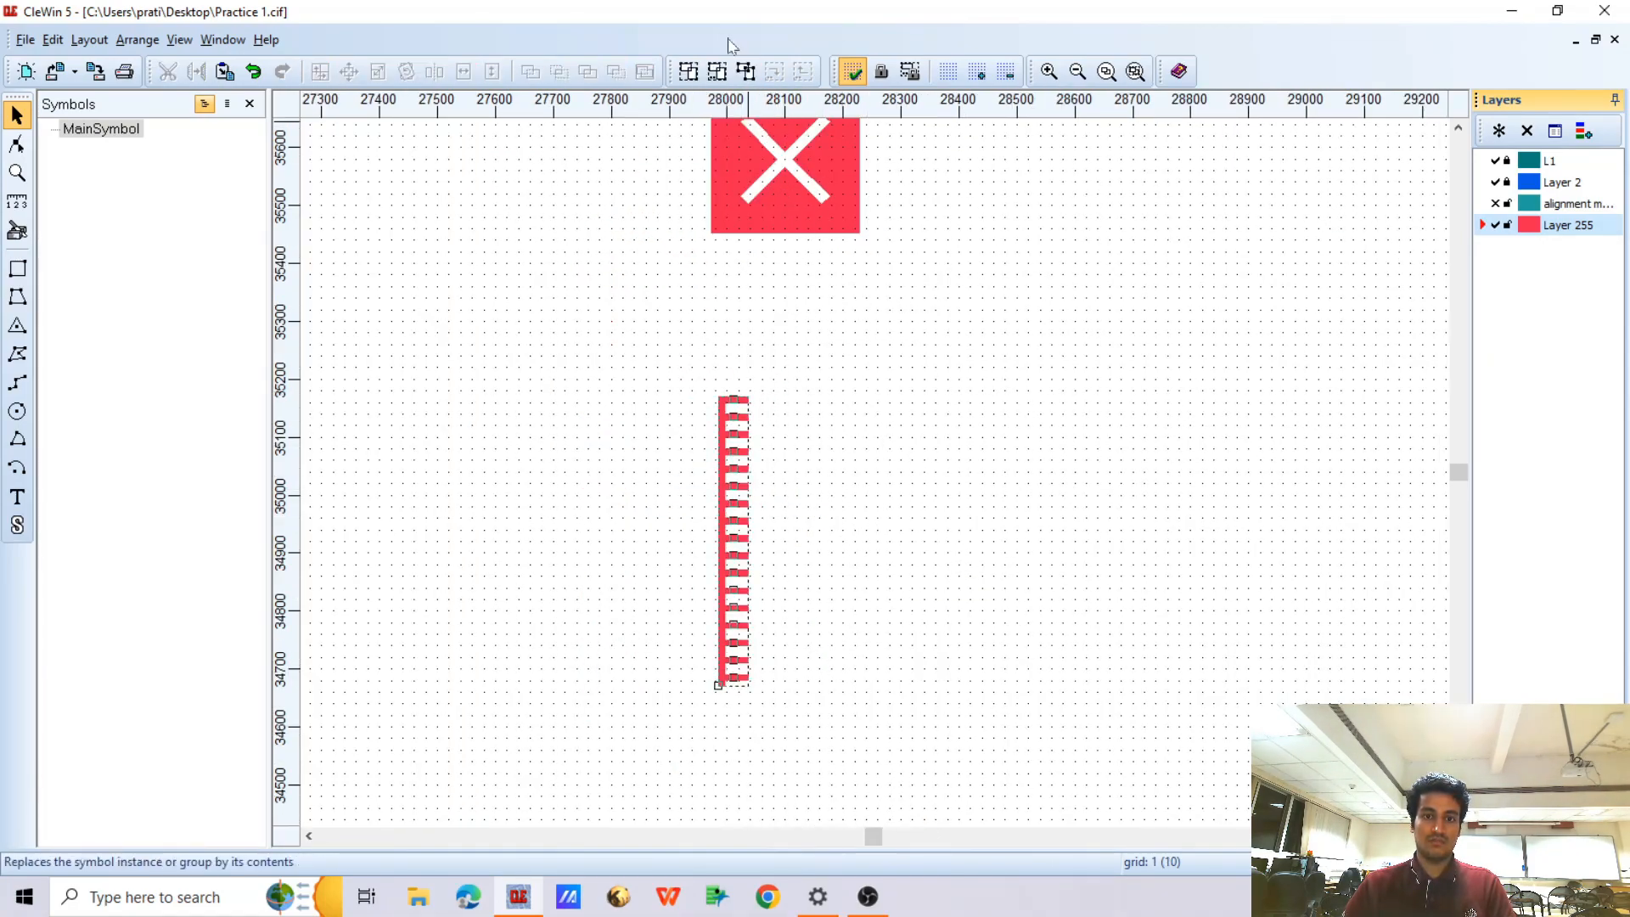
click(691, 73)
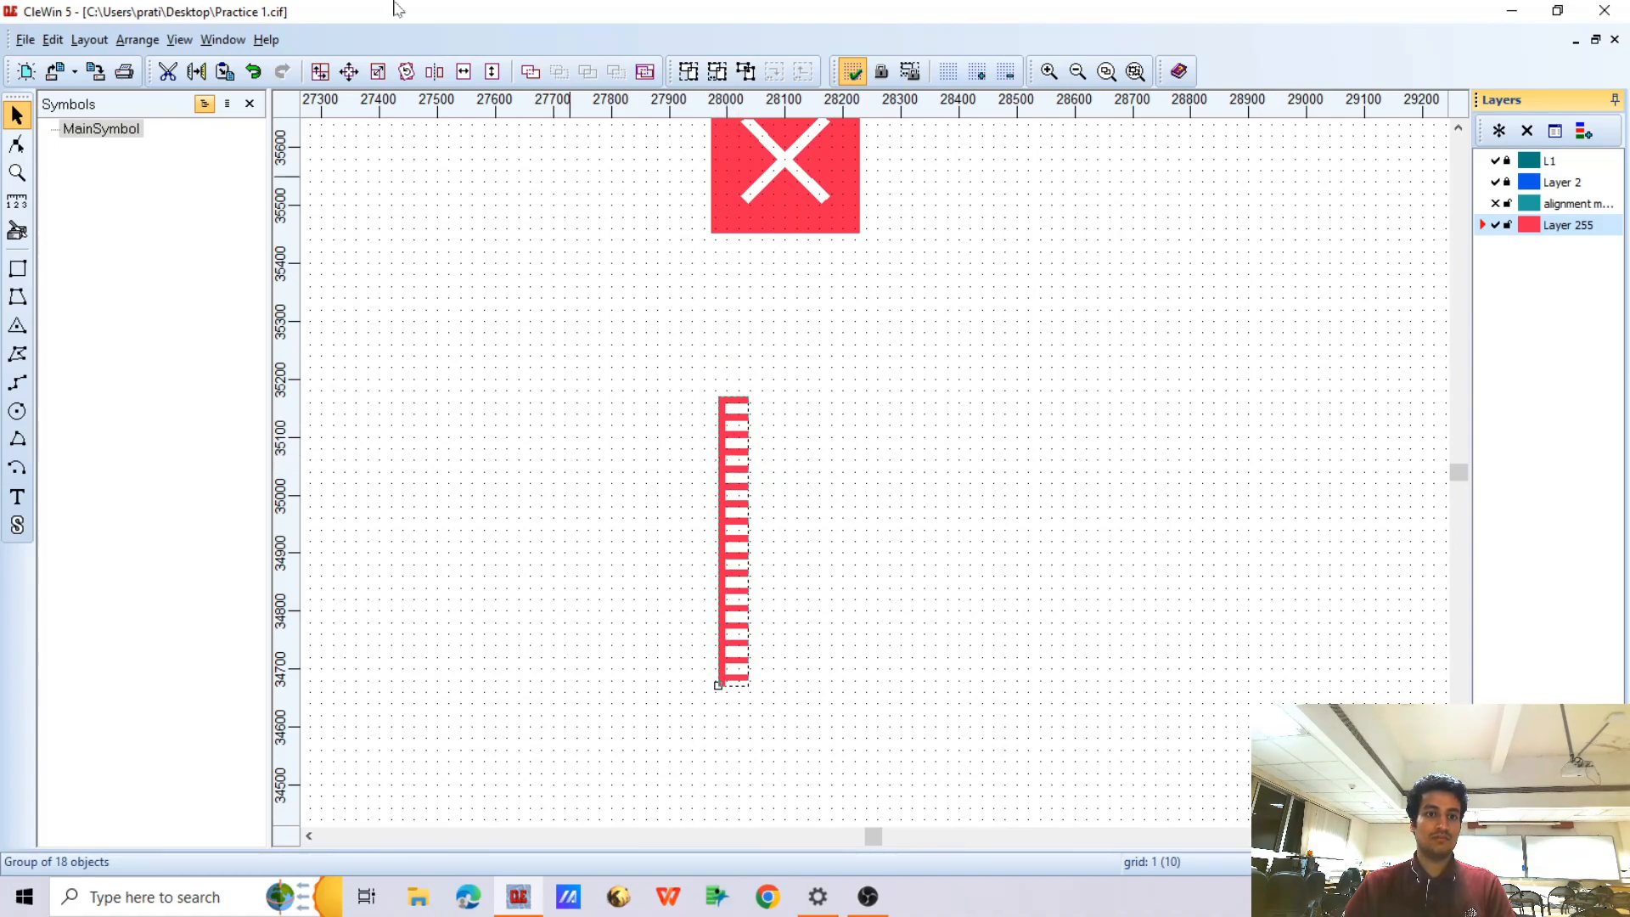
Mirror the red comb horizontally and, with the alignment marker layer shown, move it until its tooth tips meet the teal comb's at X 28036
click(463, 71)
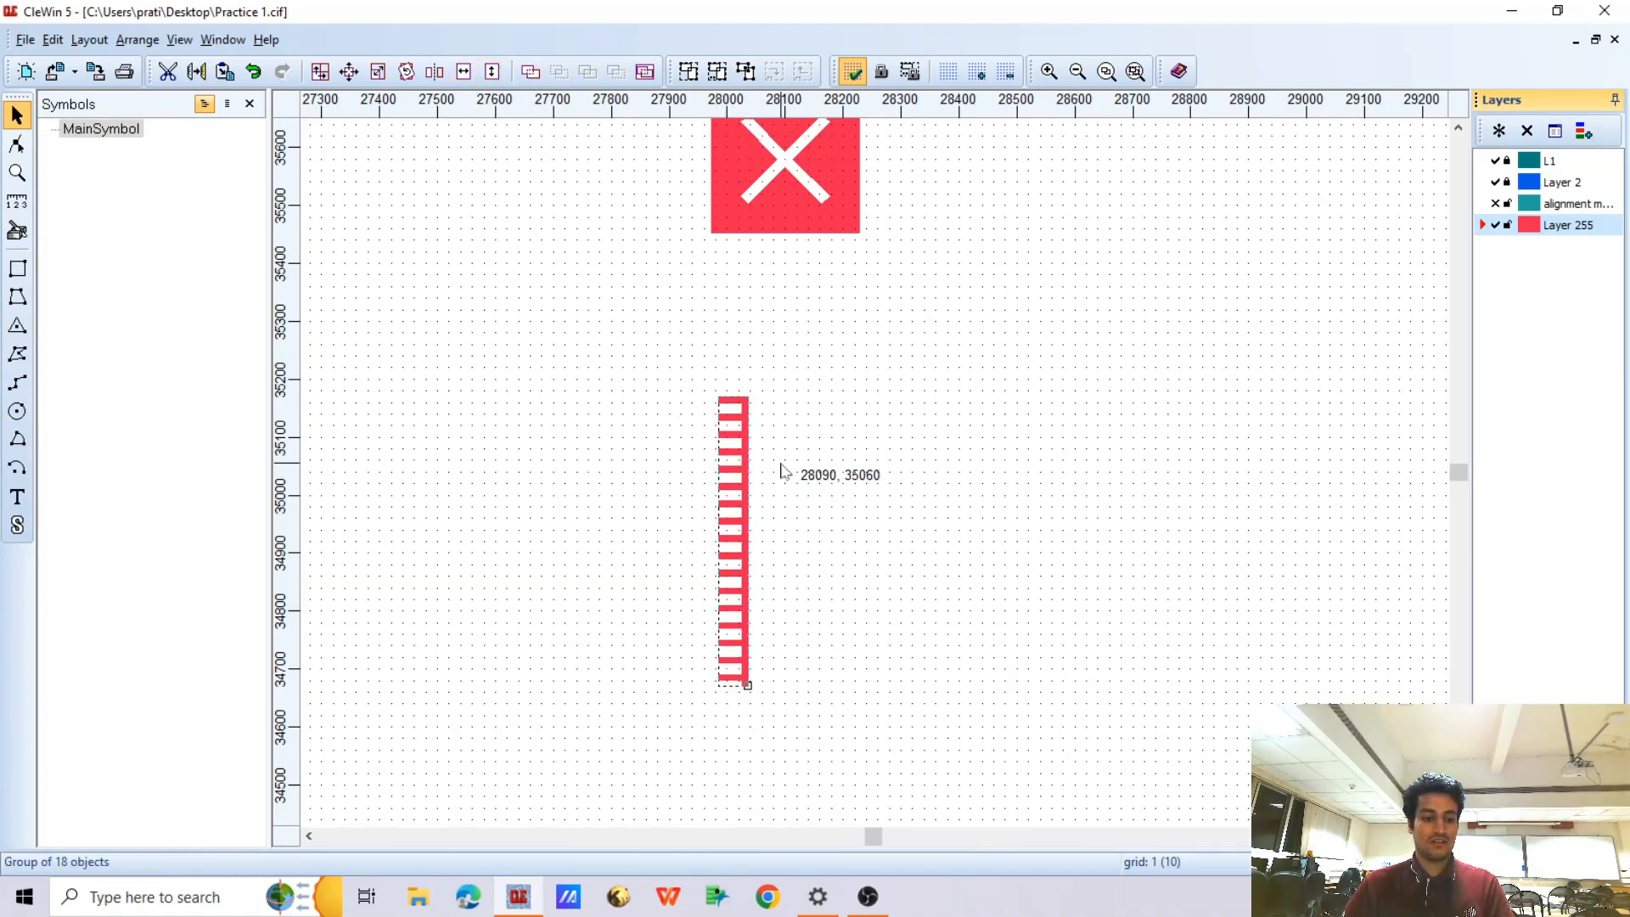
click(1496, 204)
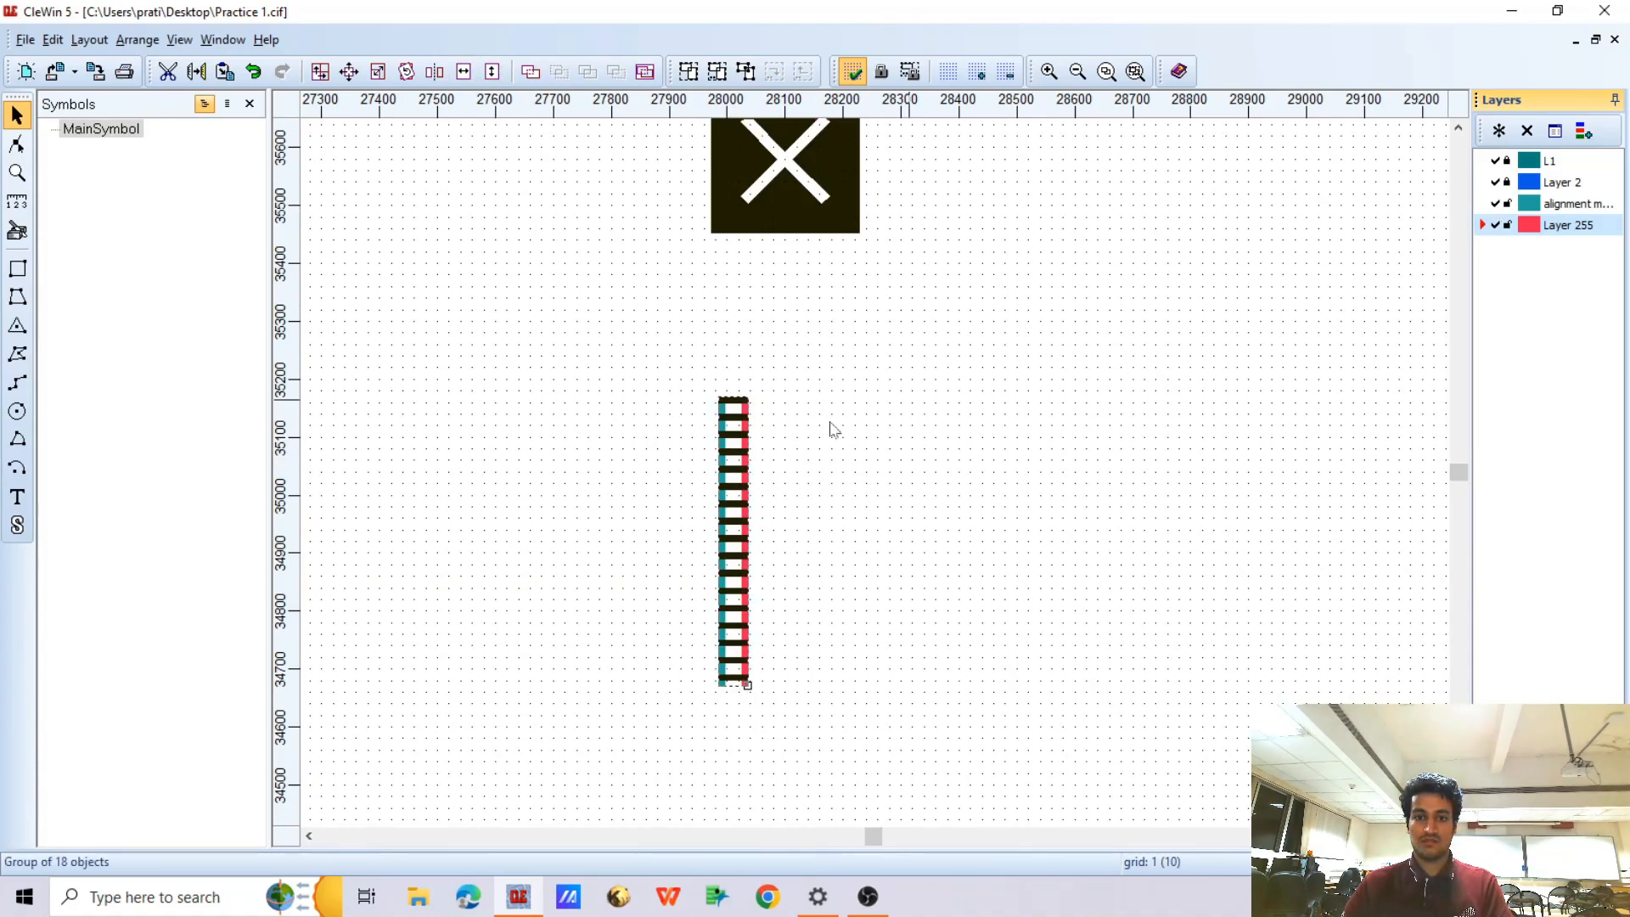
drag(735, 432, 740, 429)
scroll(740, 428, up, 2)
key(Right)
key(Right)
key(Right)
key(Right)
key(Right)
key(Right)
key(Right)
key(Right)
key(Right)
key(Right)
key(Right)
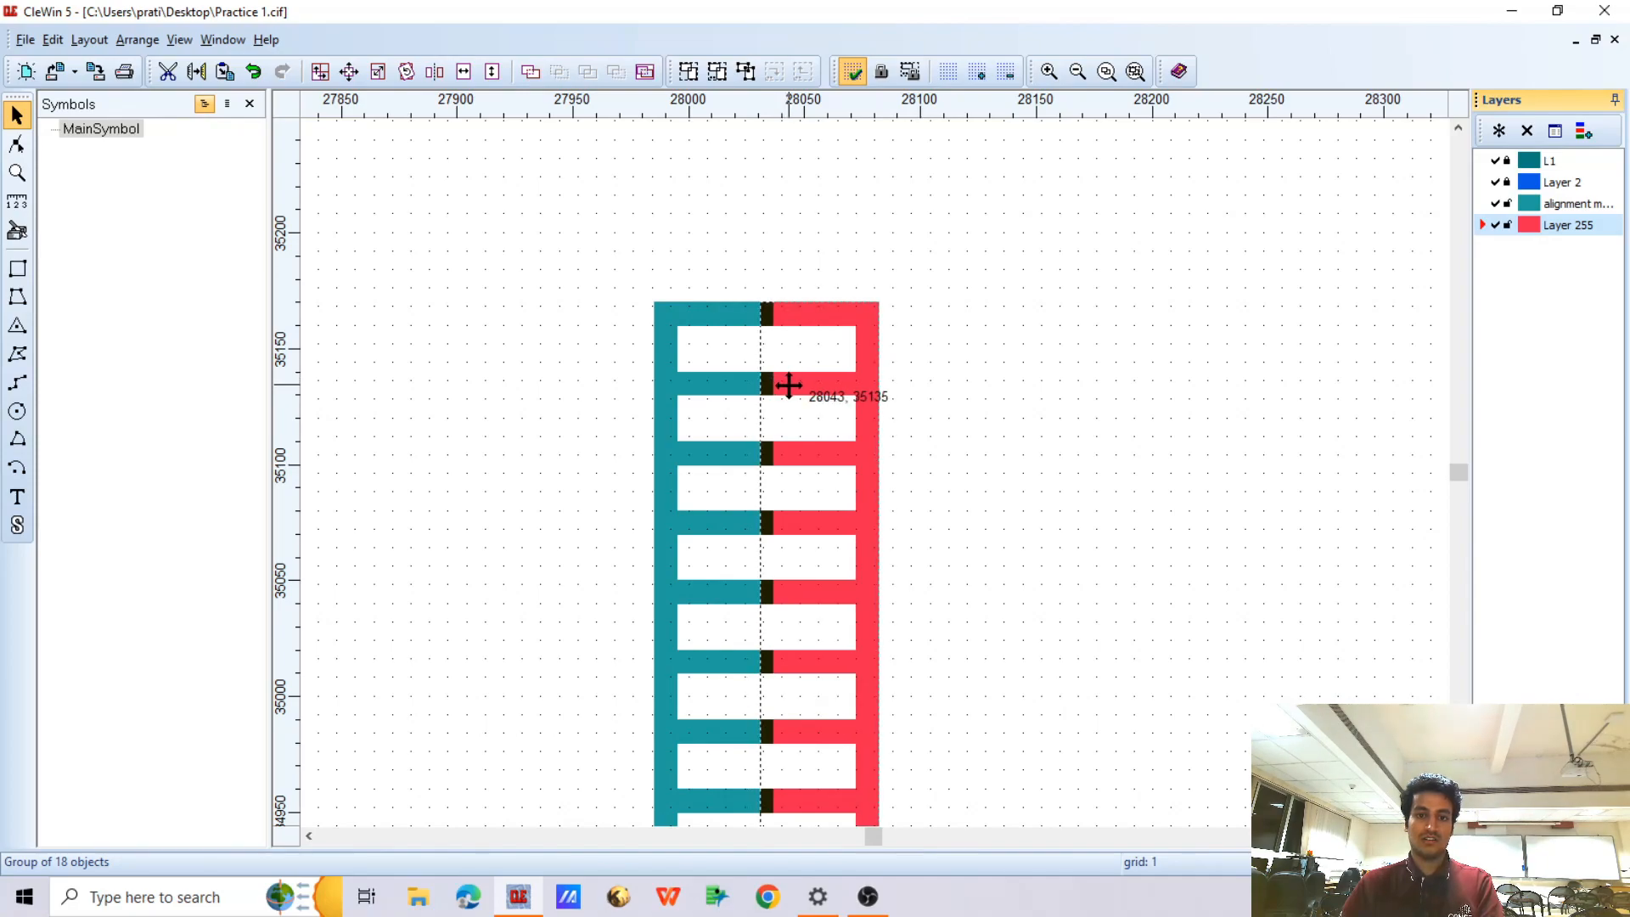
scroll(760, 320, up, 3)
key(Right)
key(Left)
scroll(843, 188, down, 3)
scroll(841, 222, down, 3)
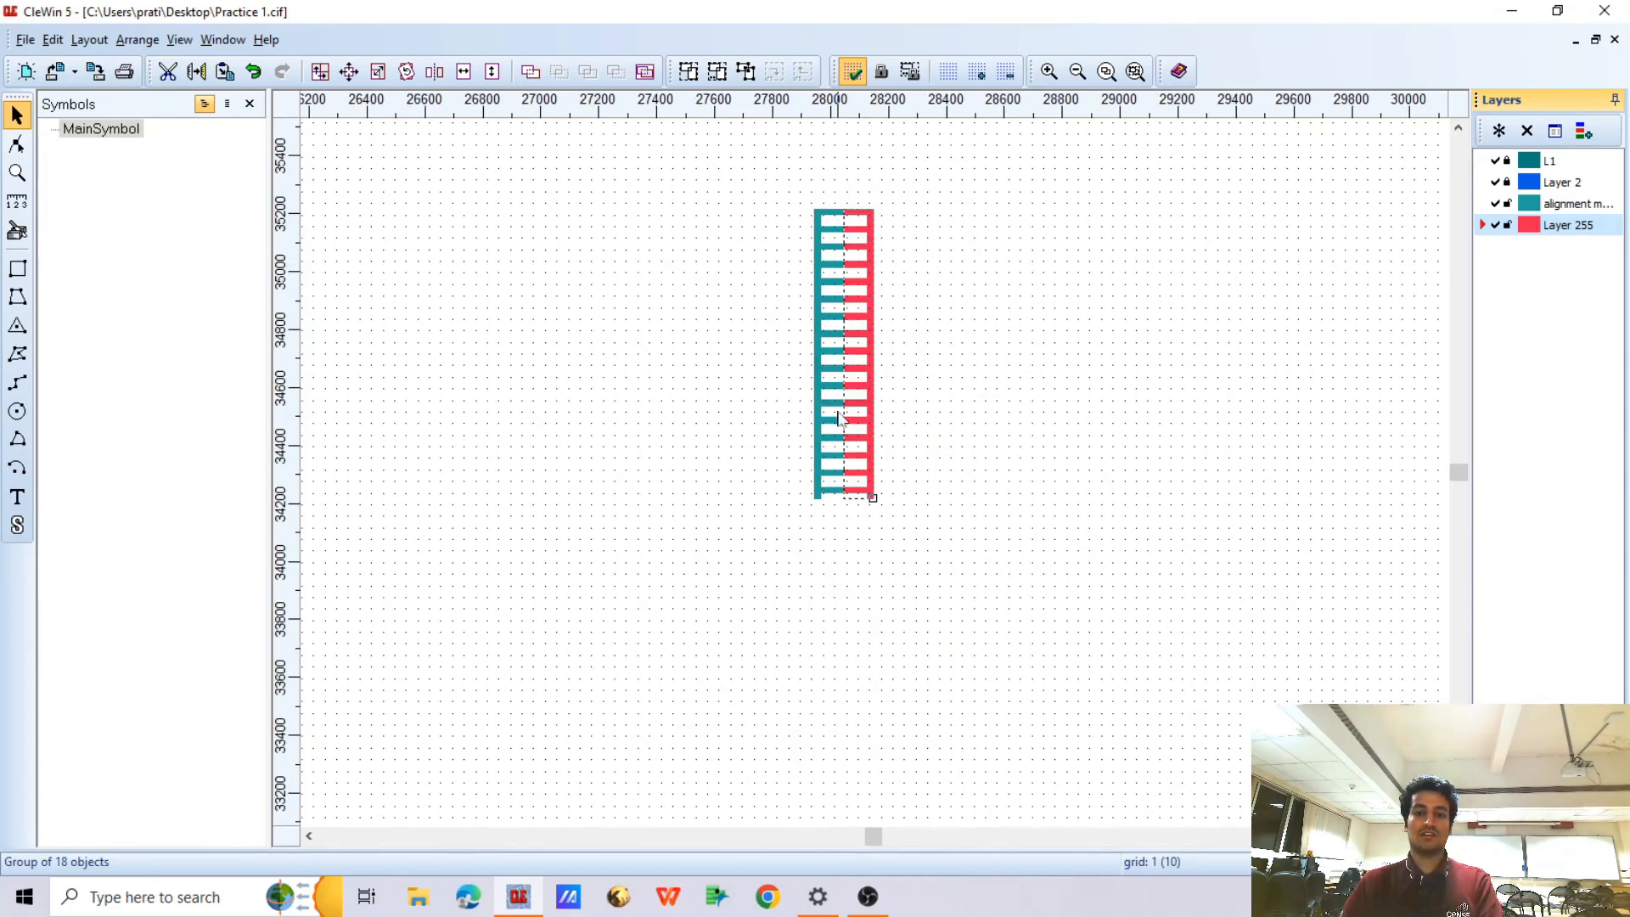
scroll(843, 392, up, 1)
scroll(849, 324, up, 4)
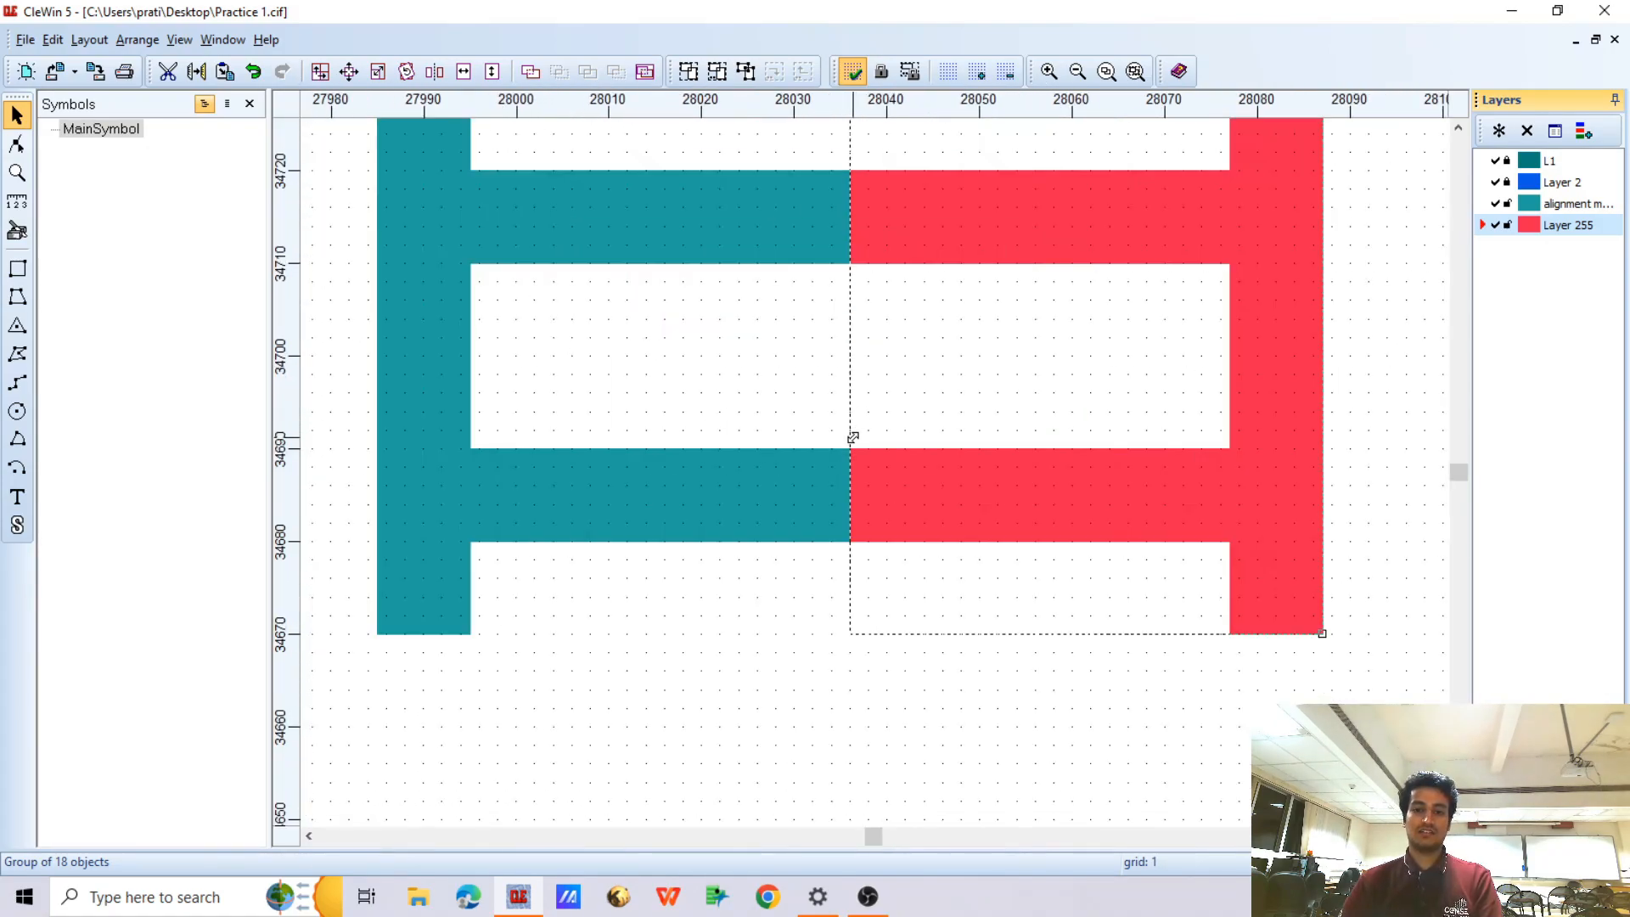
Nudge the red comb about 5 units up out of line with the teal comb and bring it back level
key(Up)
key(Up)
key(Up)
key(Up)
key(Up)
key(Up)
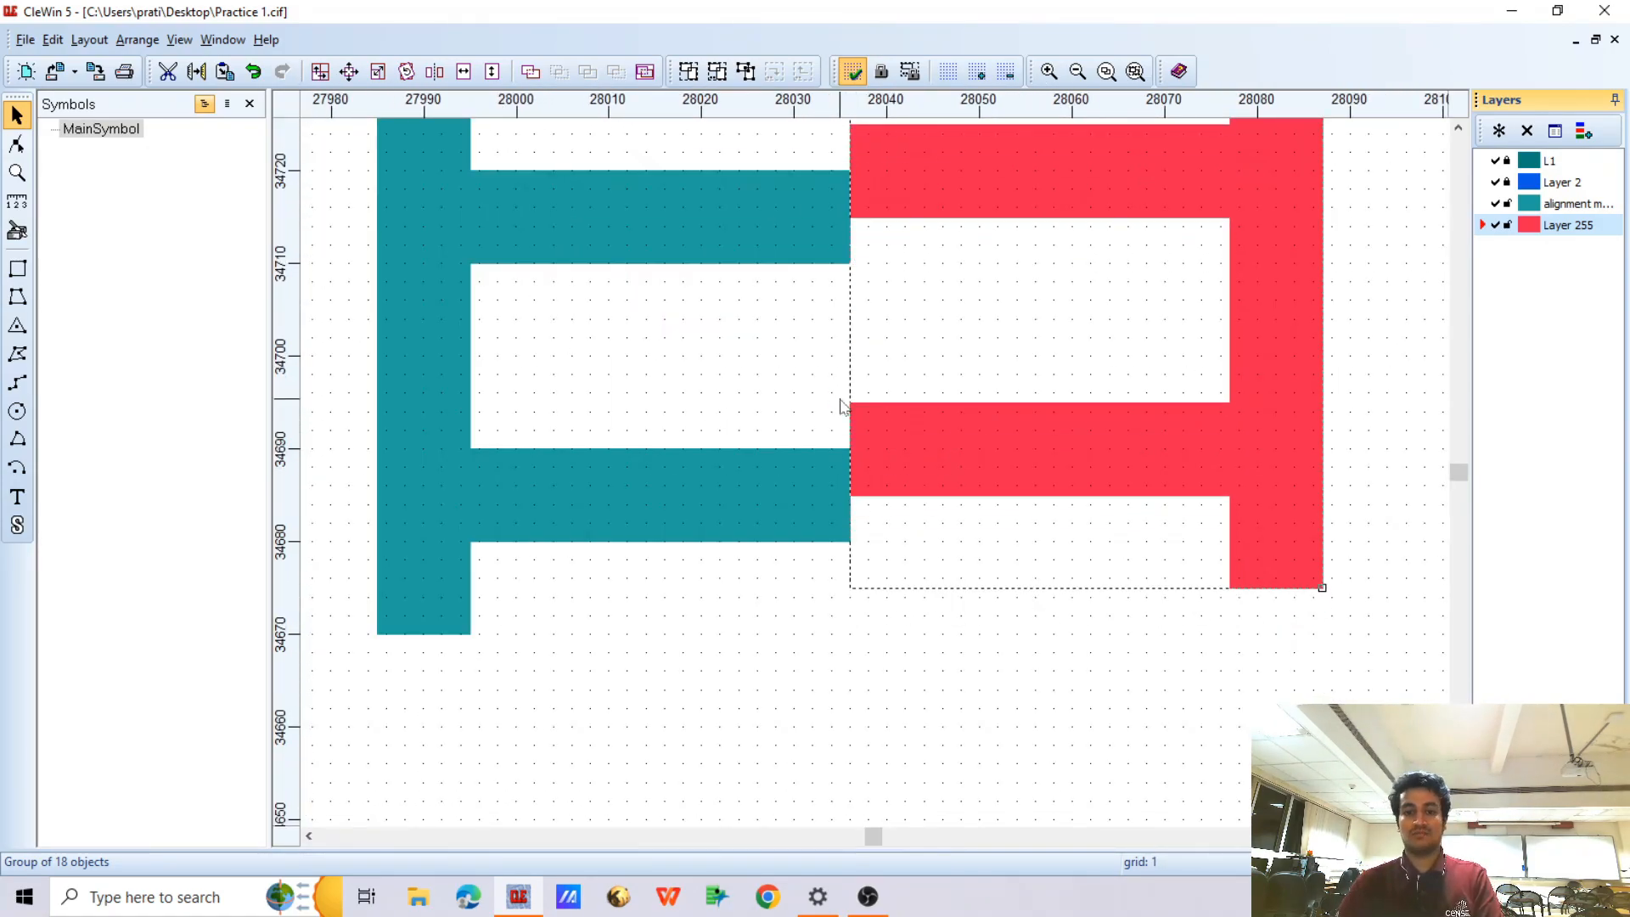
key(Down)
key(Down)
key(Down)
key(Down)
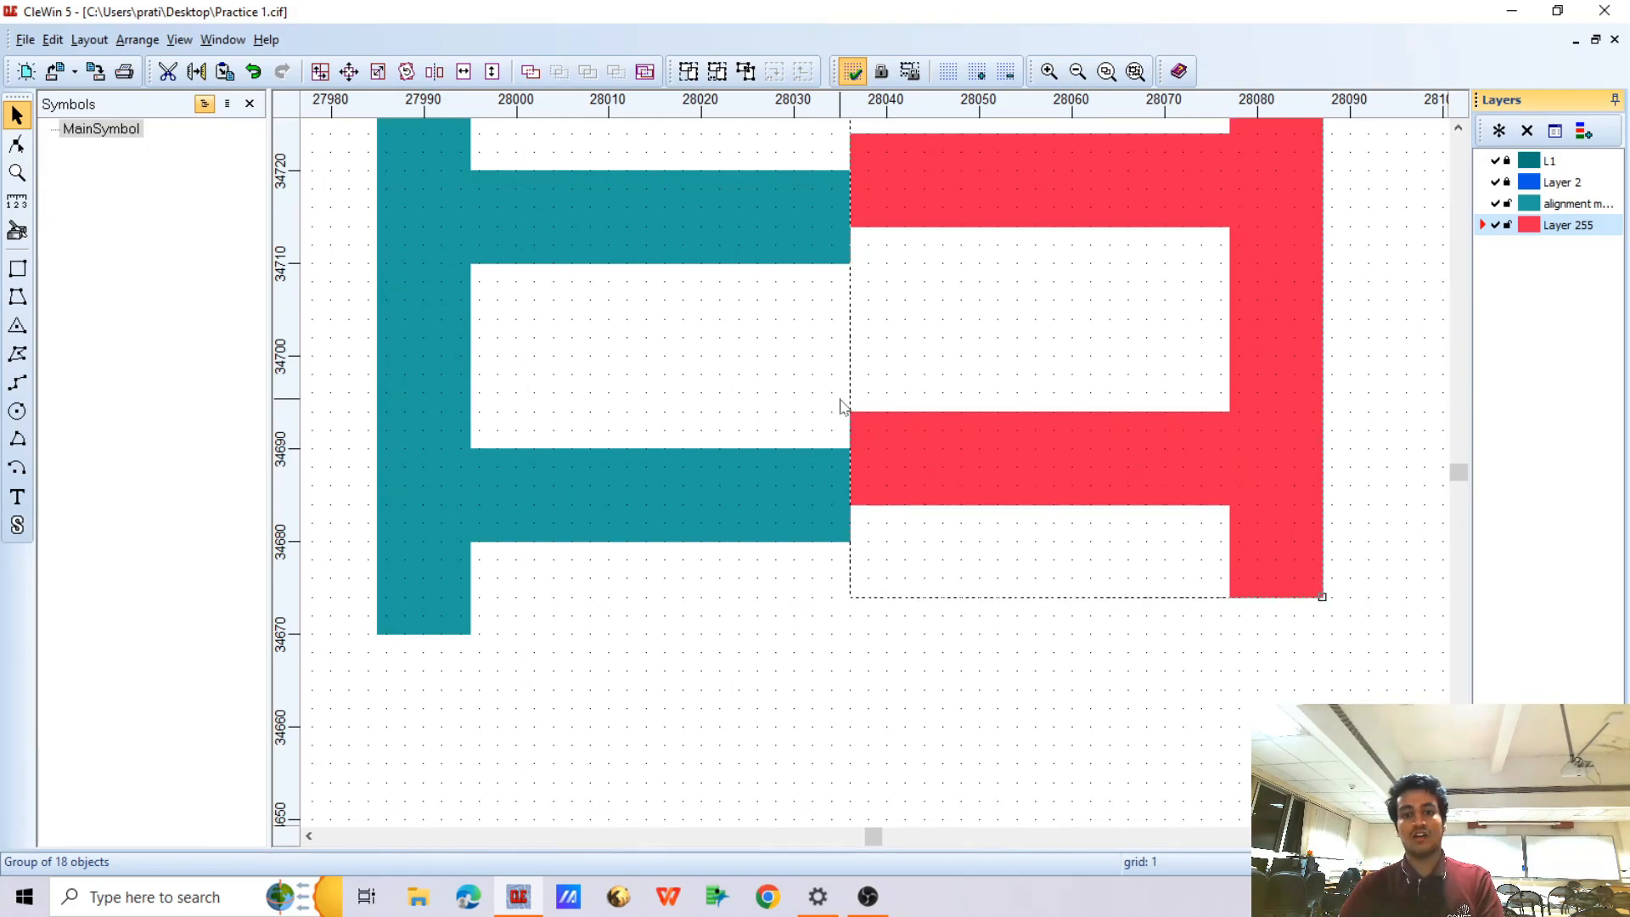
key(Down)
key(Down)
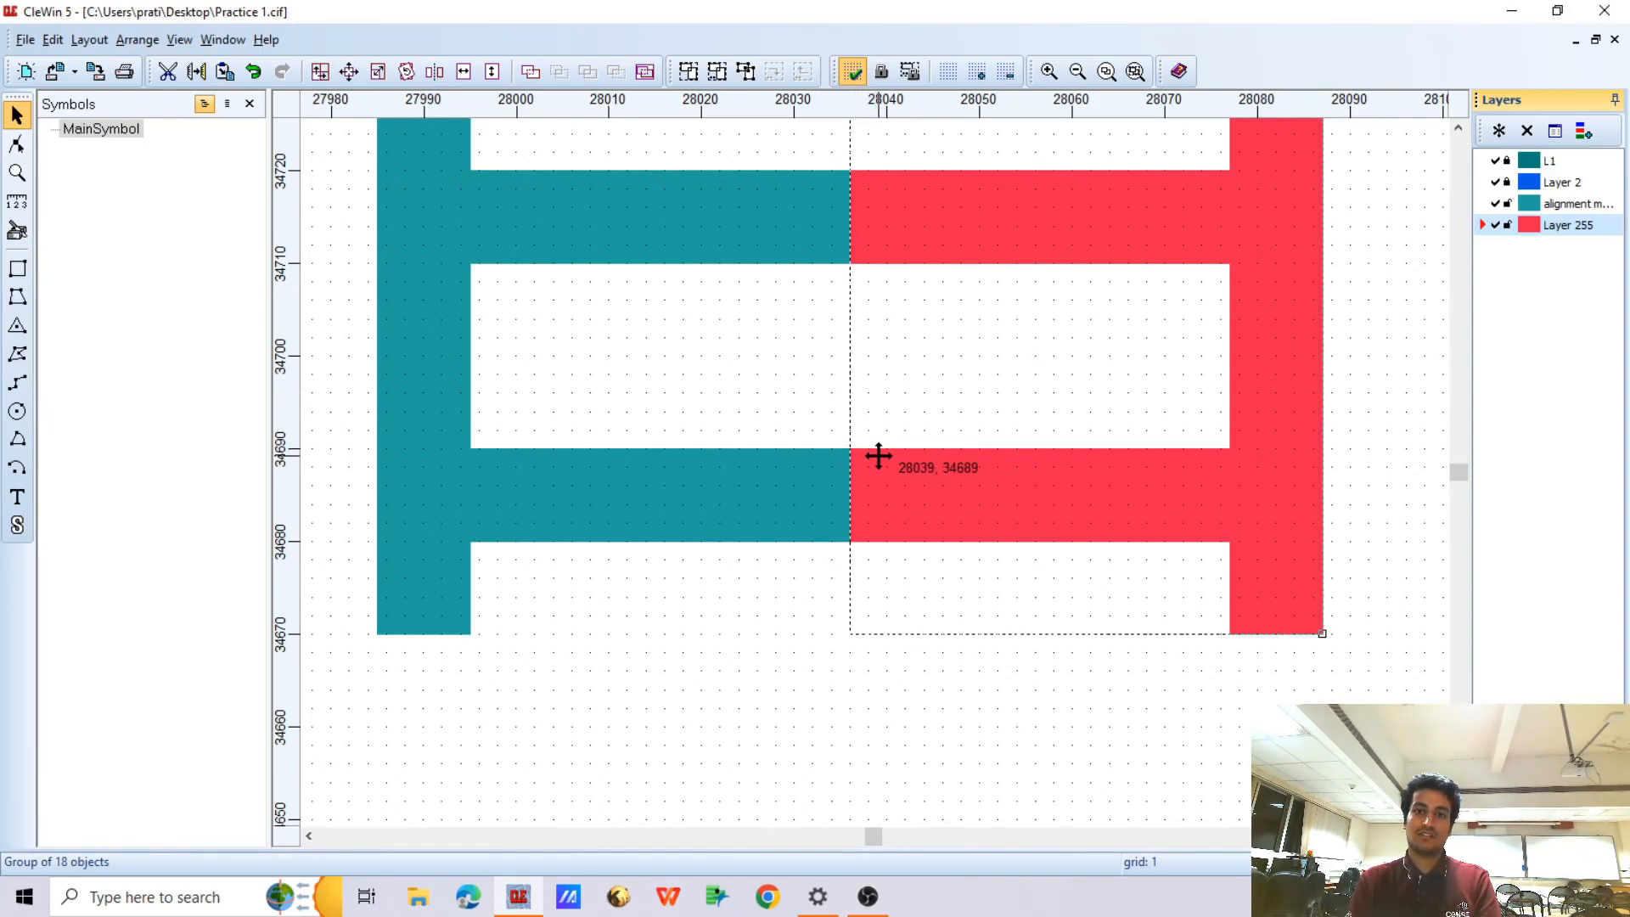
Nudge the red comb sideways to overlap the teal teeth by about 5 units and return its tips to X 28036, undoing the accidental deletion
key(Left)
key(Left)
key(Left)
key(Left)
key(Left)
key(Left)
key(Left)
key(Left)
key(Right)
key(Right)
key(Right)
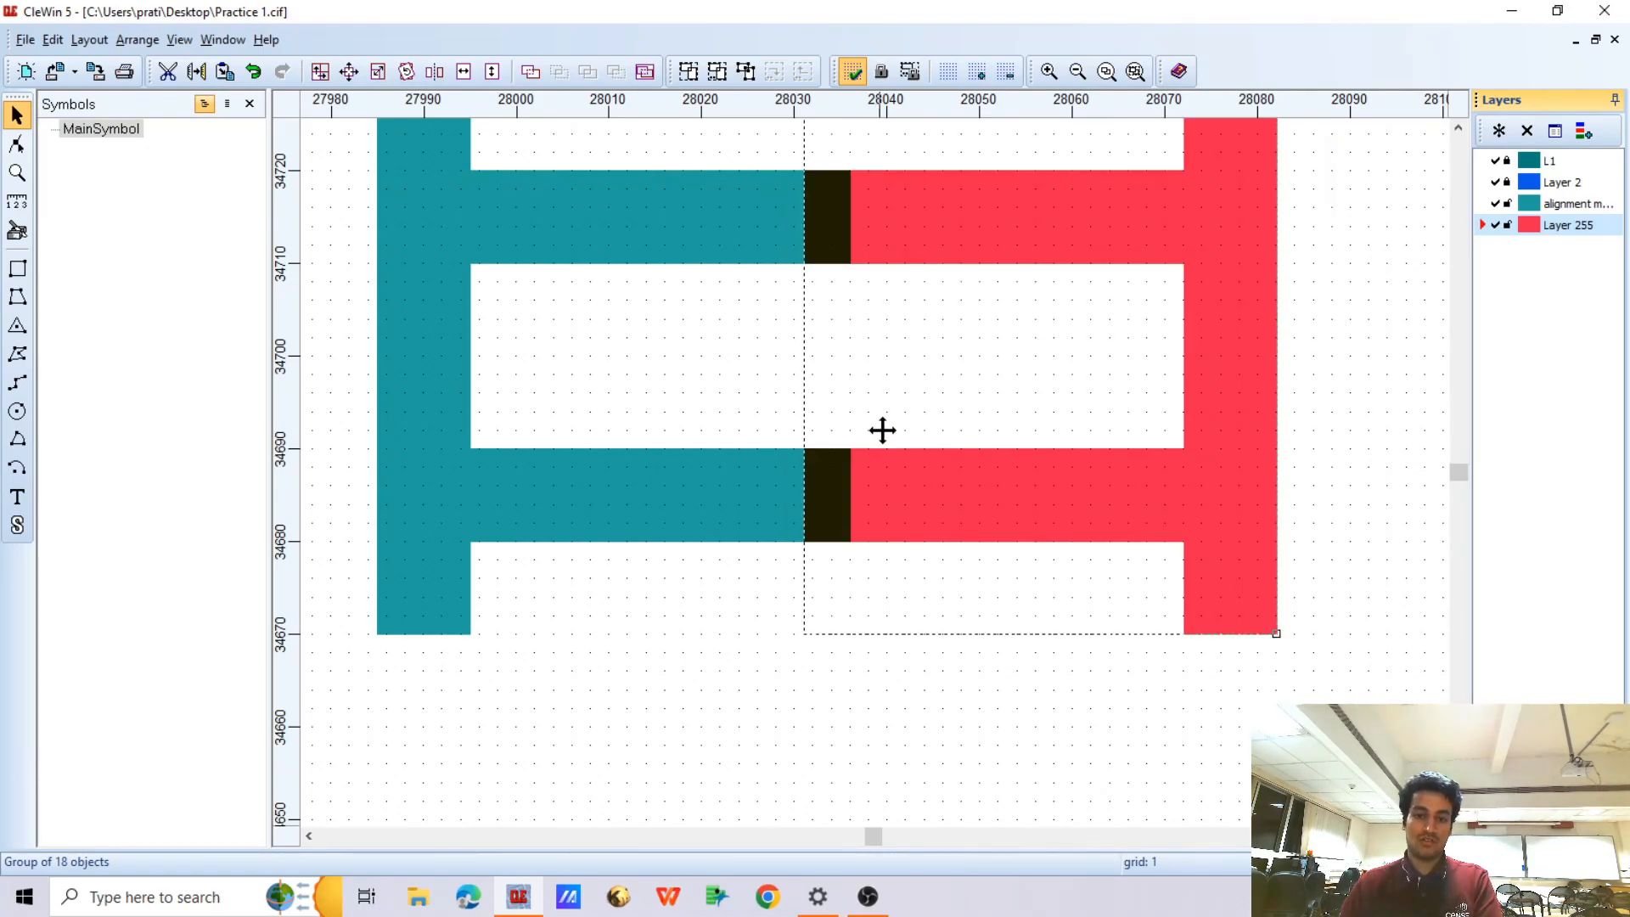
key(Right)
key(Right)
key(Right)
key(Right)
key(Right)
key(Right)
key(Right)
key(Right)
key(Right)
key(Right)
key(Left)
key(Left)
key(Left)
key(Left)
key(Left)
key(Delete)
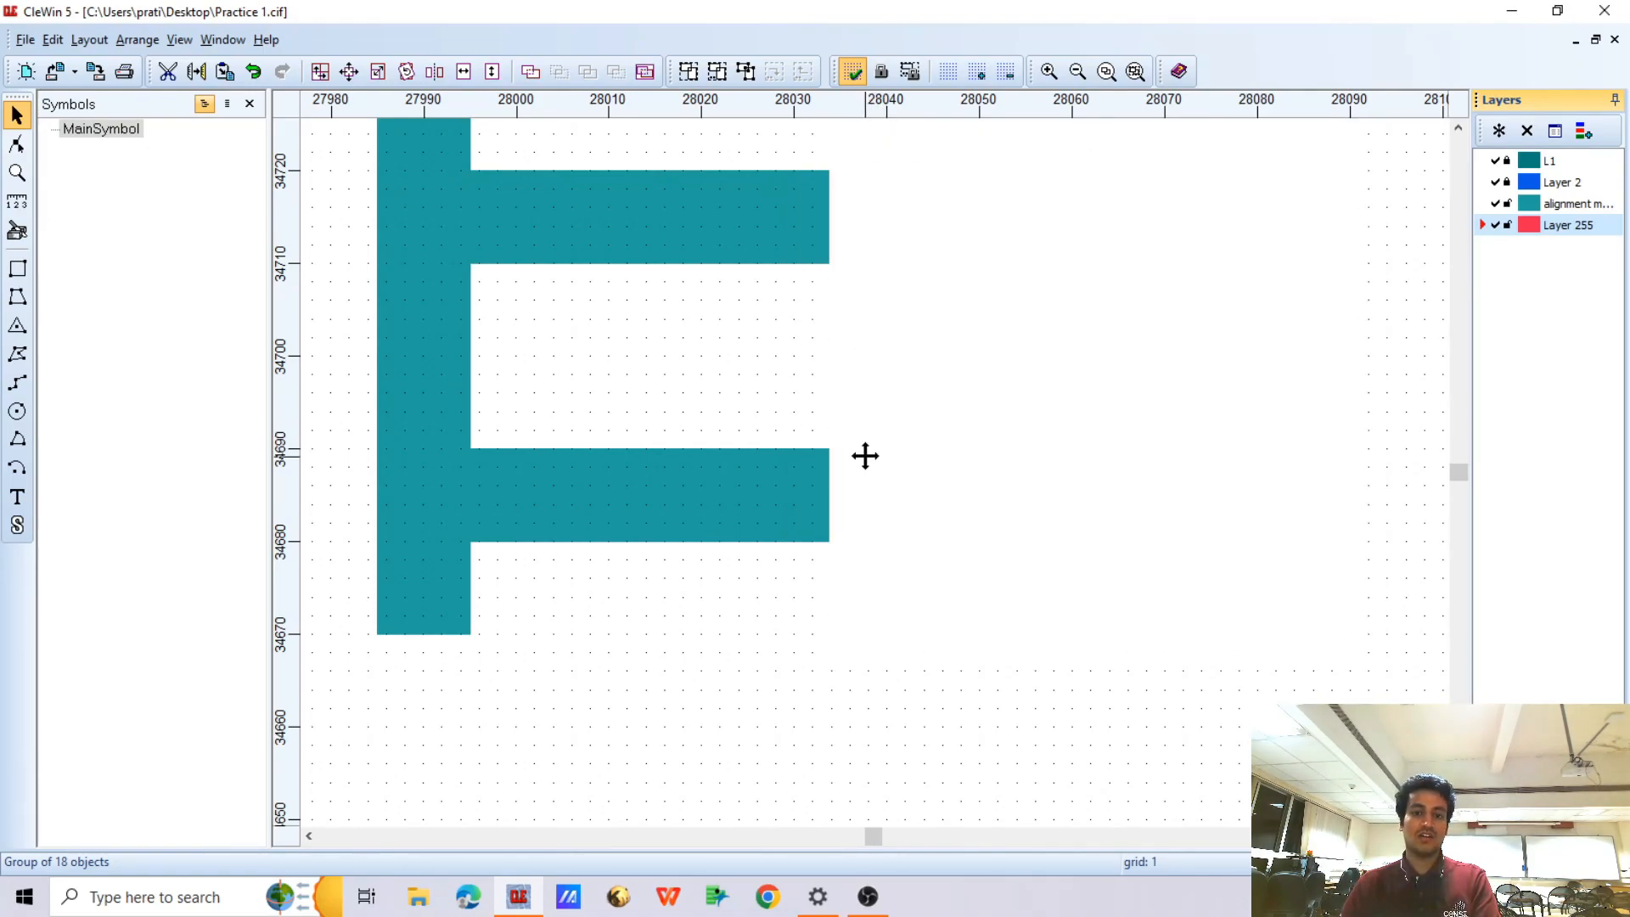
key(ctrl+z)
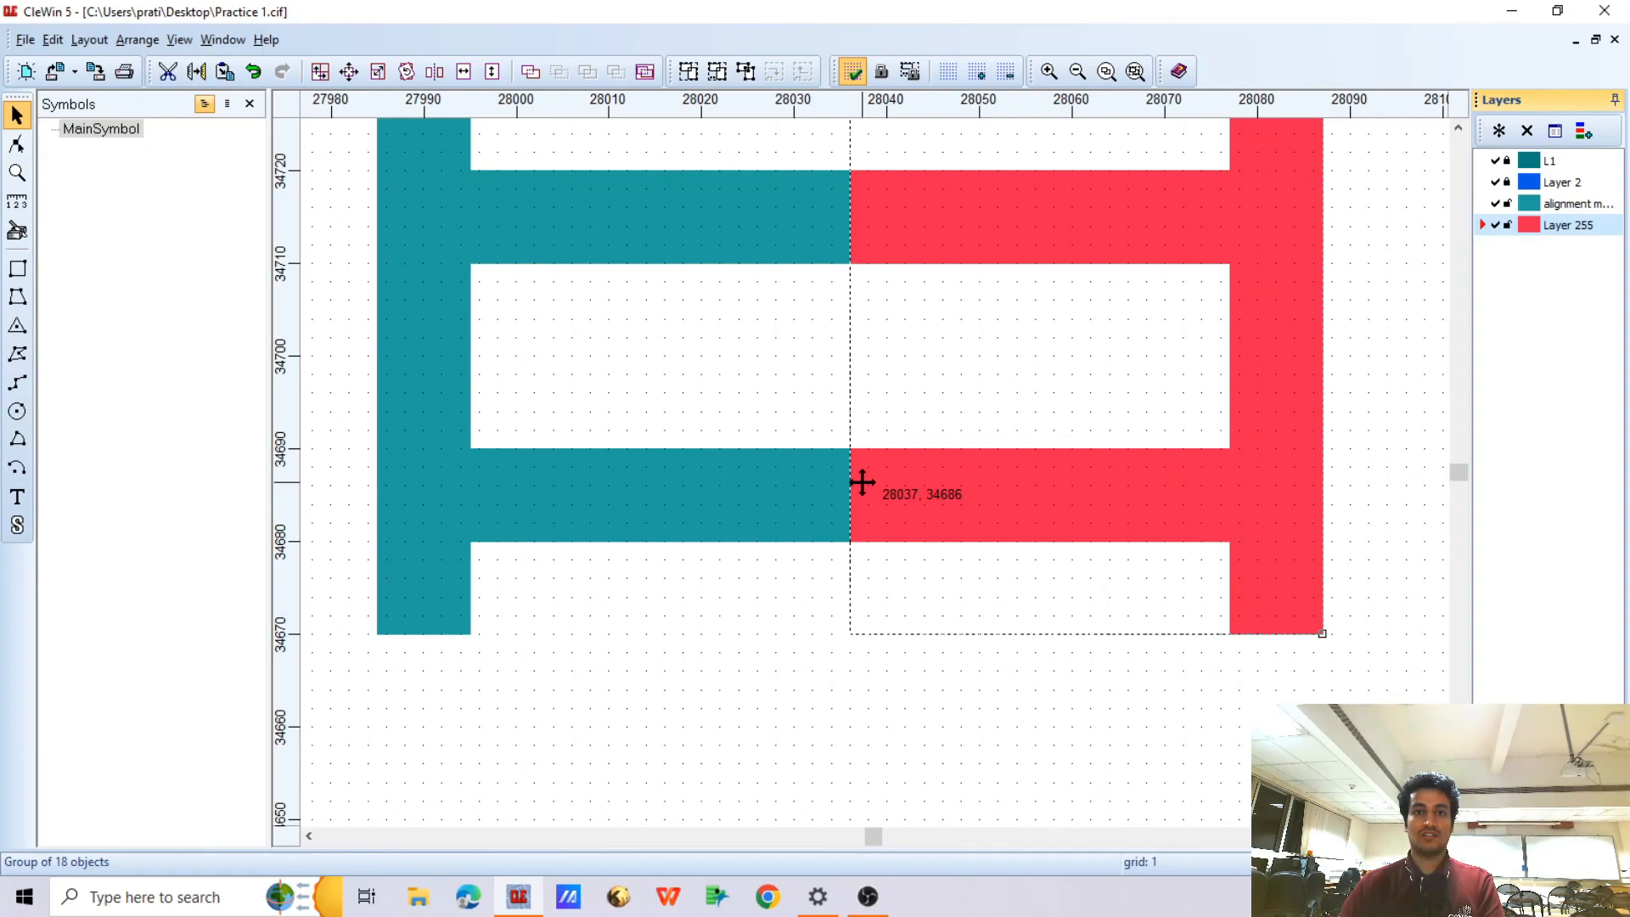
Compare the plus-shaped markers by alternately showing only the alignment marker layer and only Layer 255, ending with Layer 255 hidden
scroll(863, 484, down, 8)
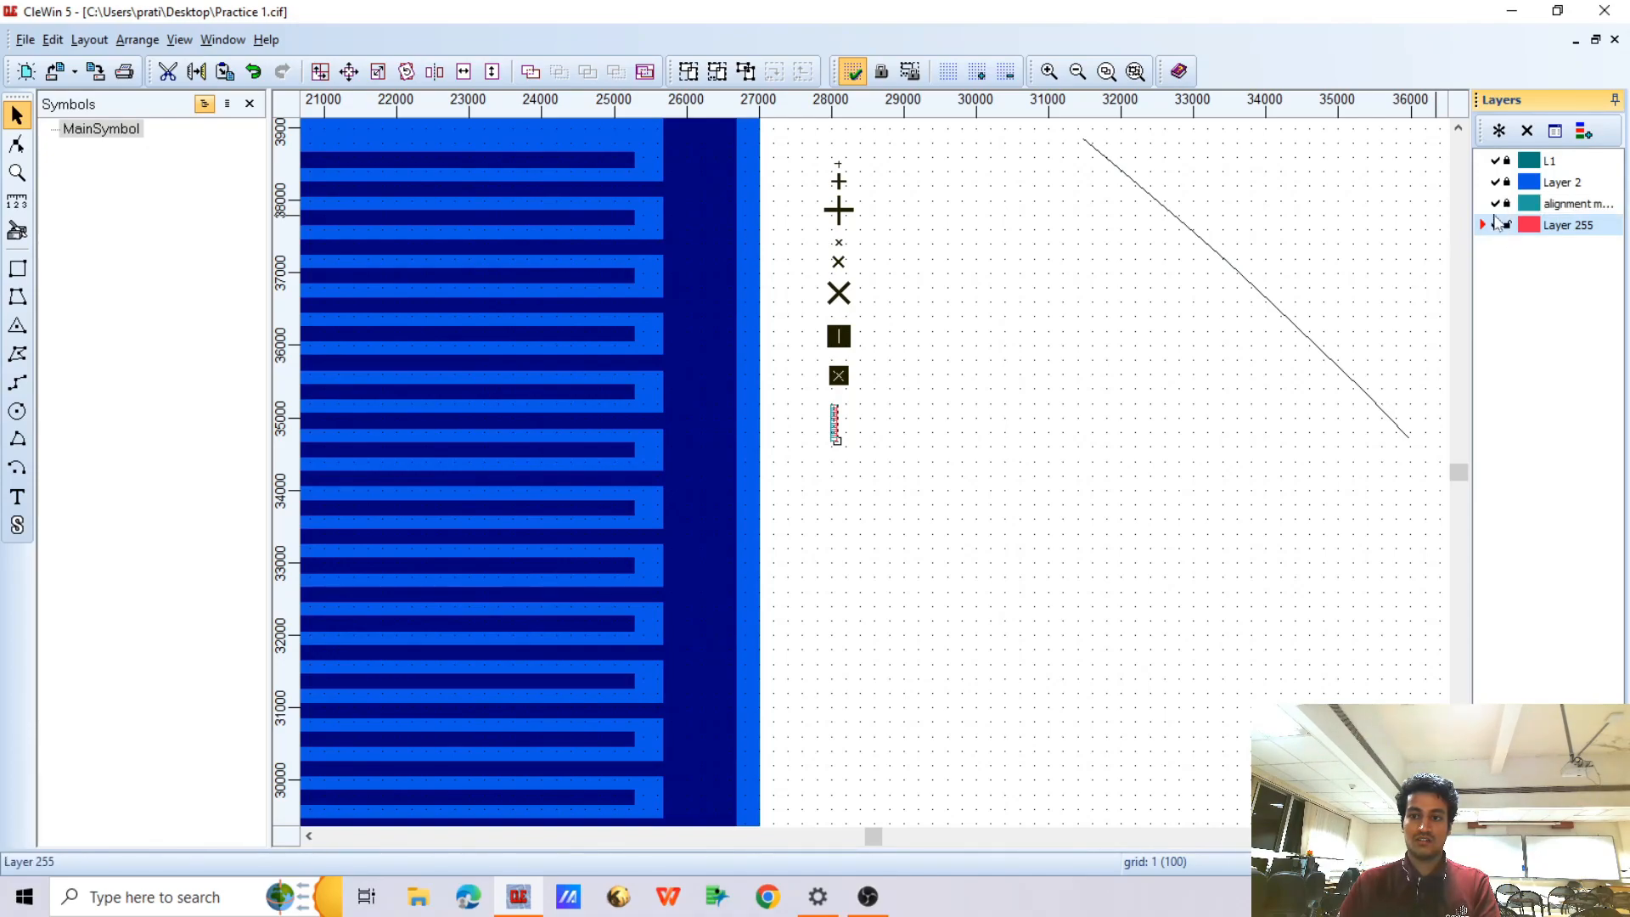
scroll(829, 175, up, 3)
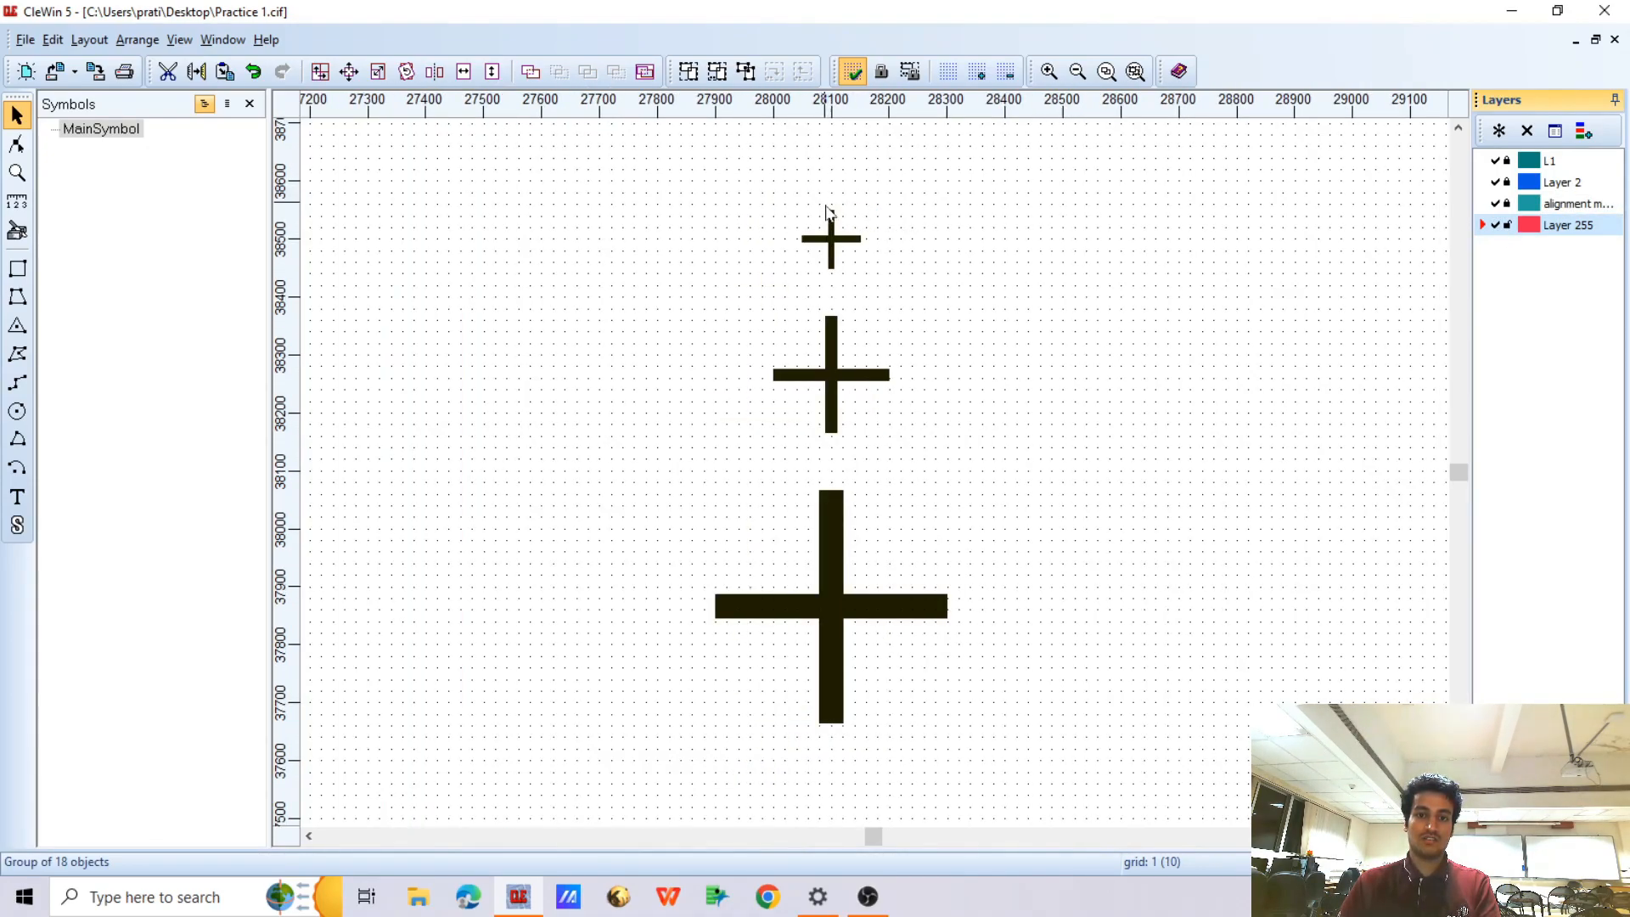
click(1495, 225)
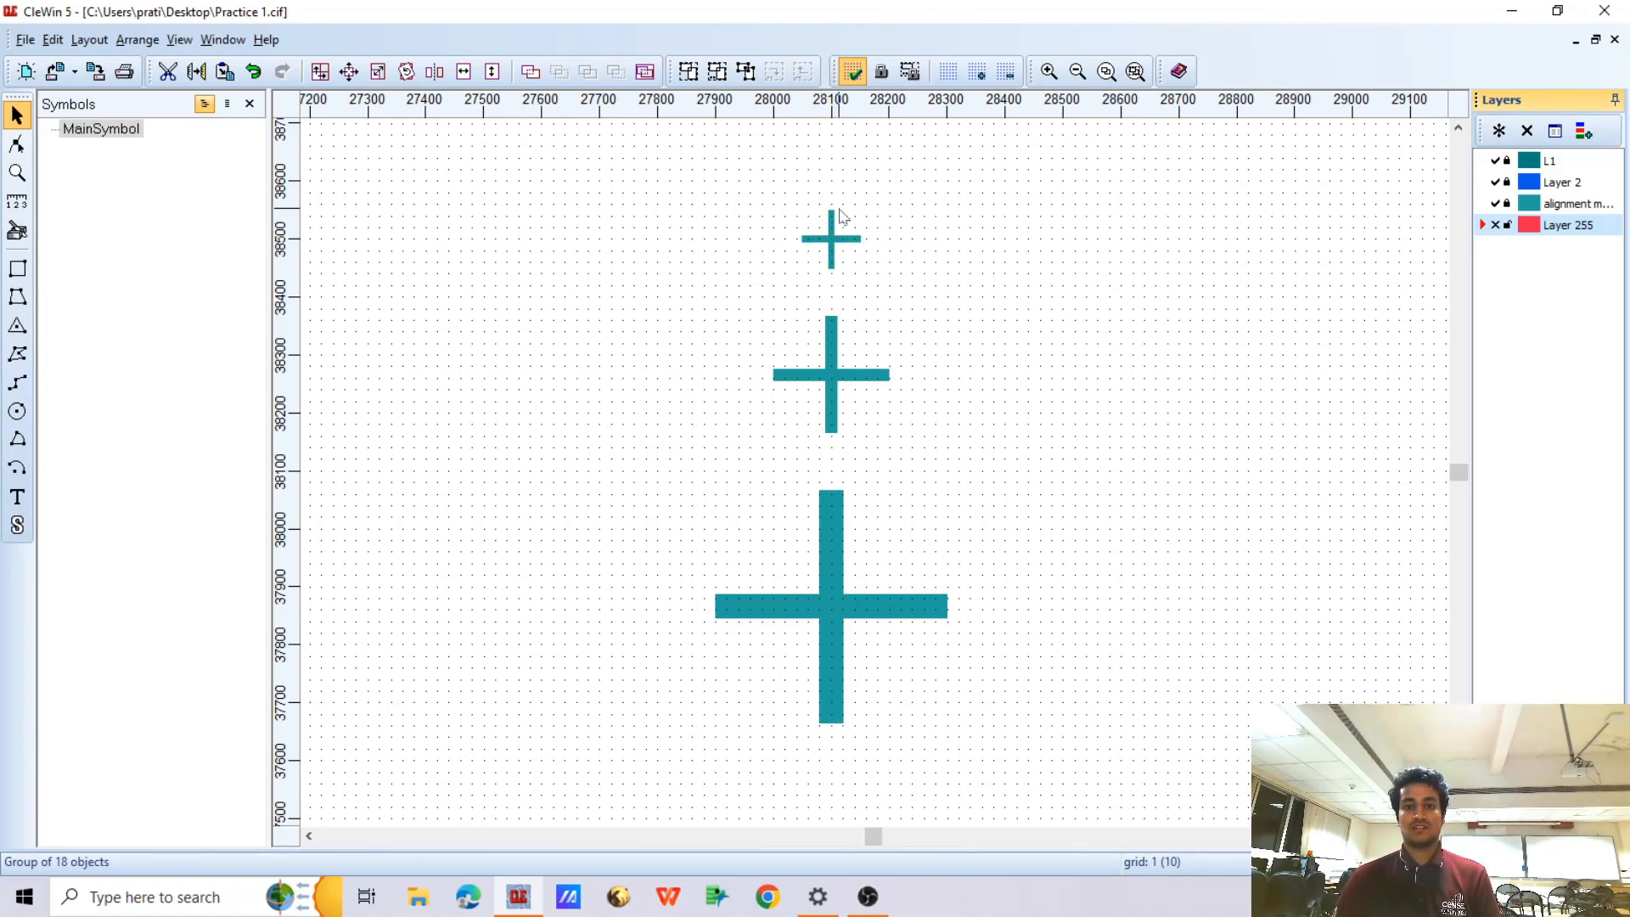
click(1495, 203)
click(1495, 224)
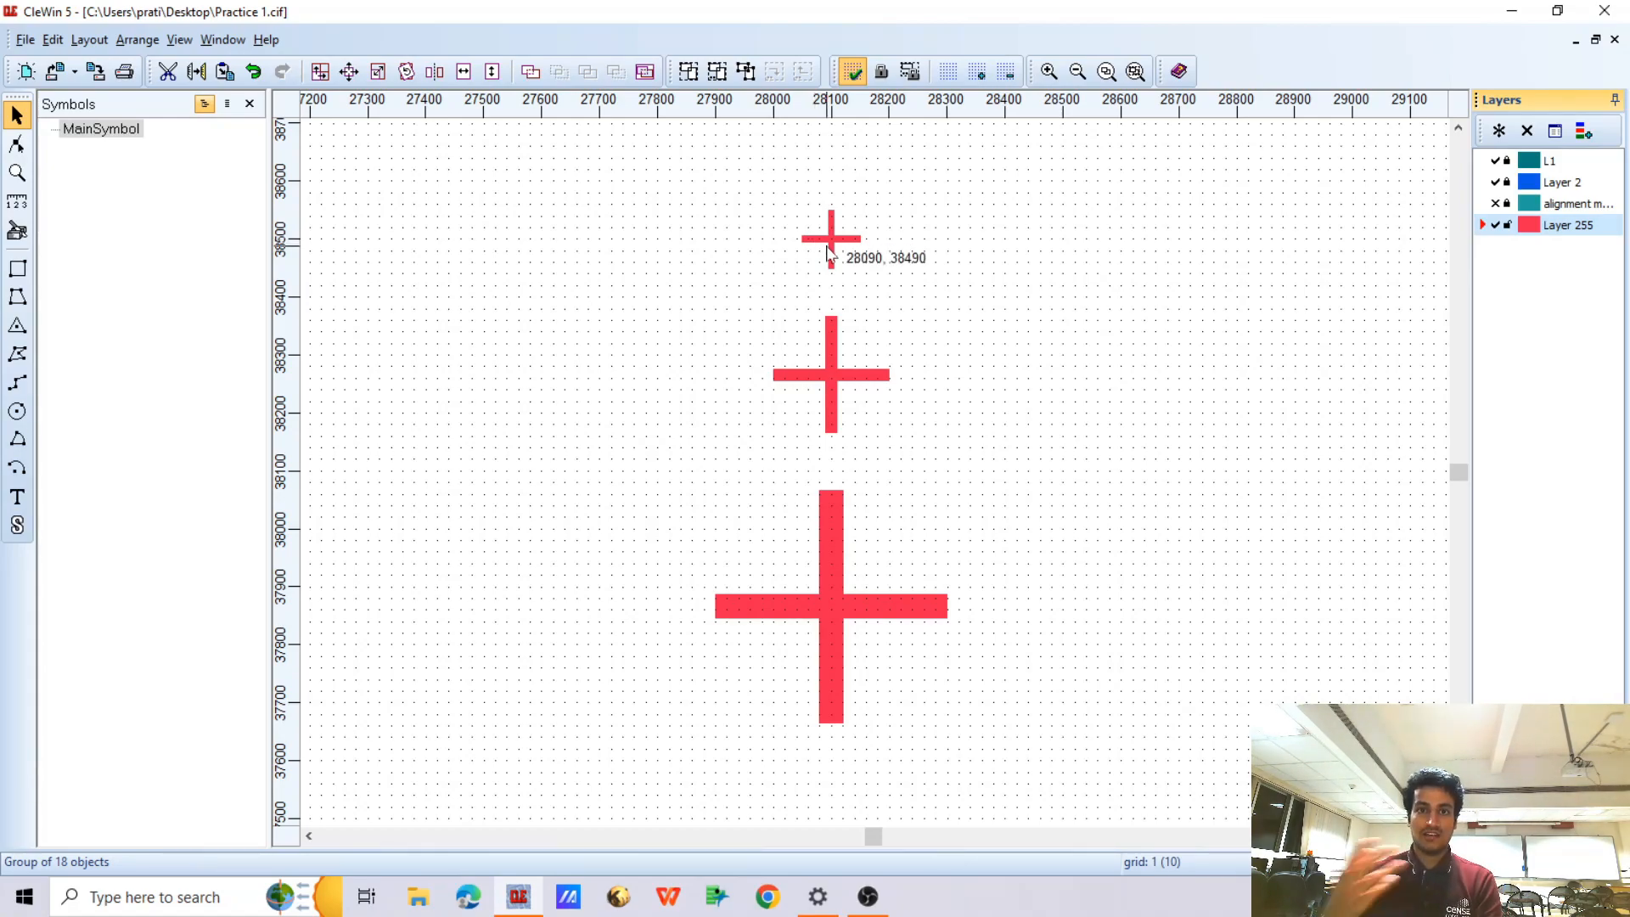
click(1495, 204)
click(1497, 225)
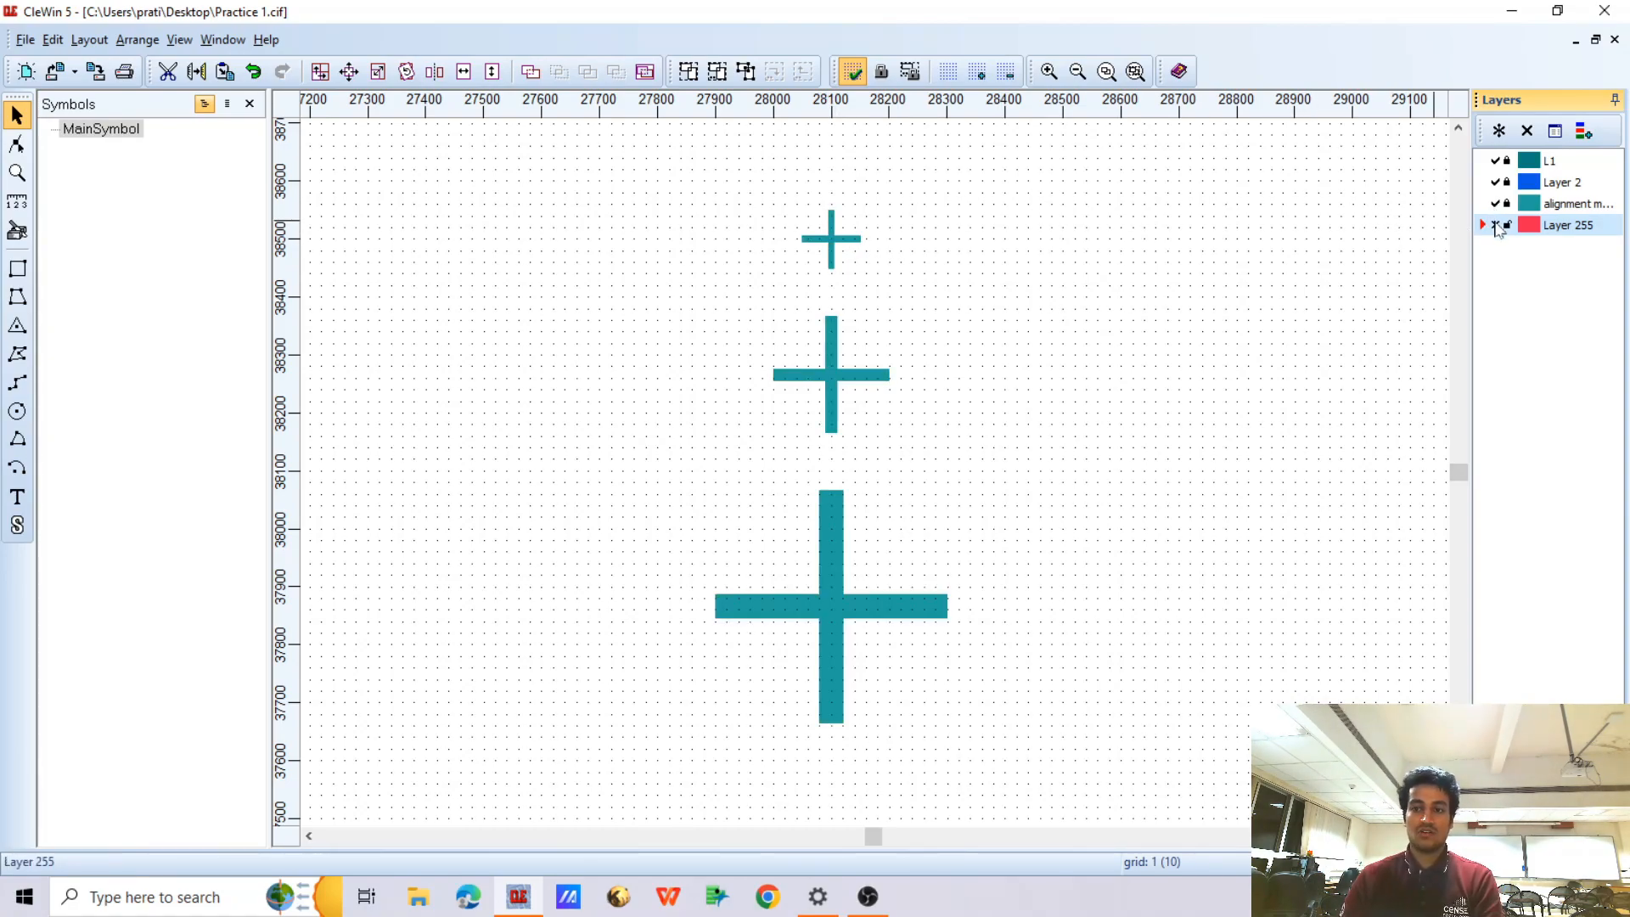
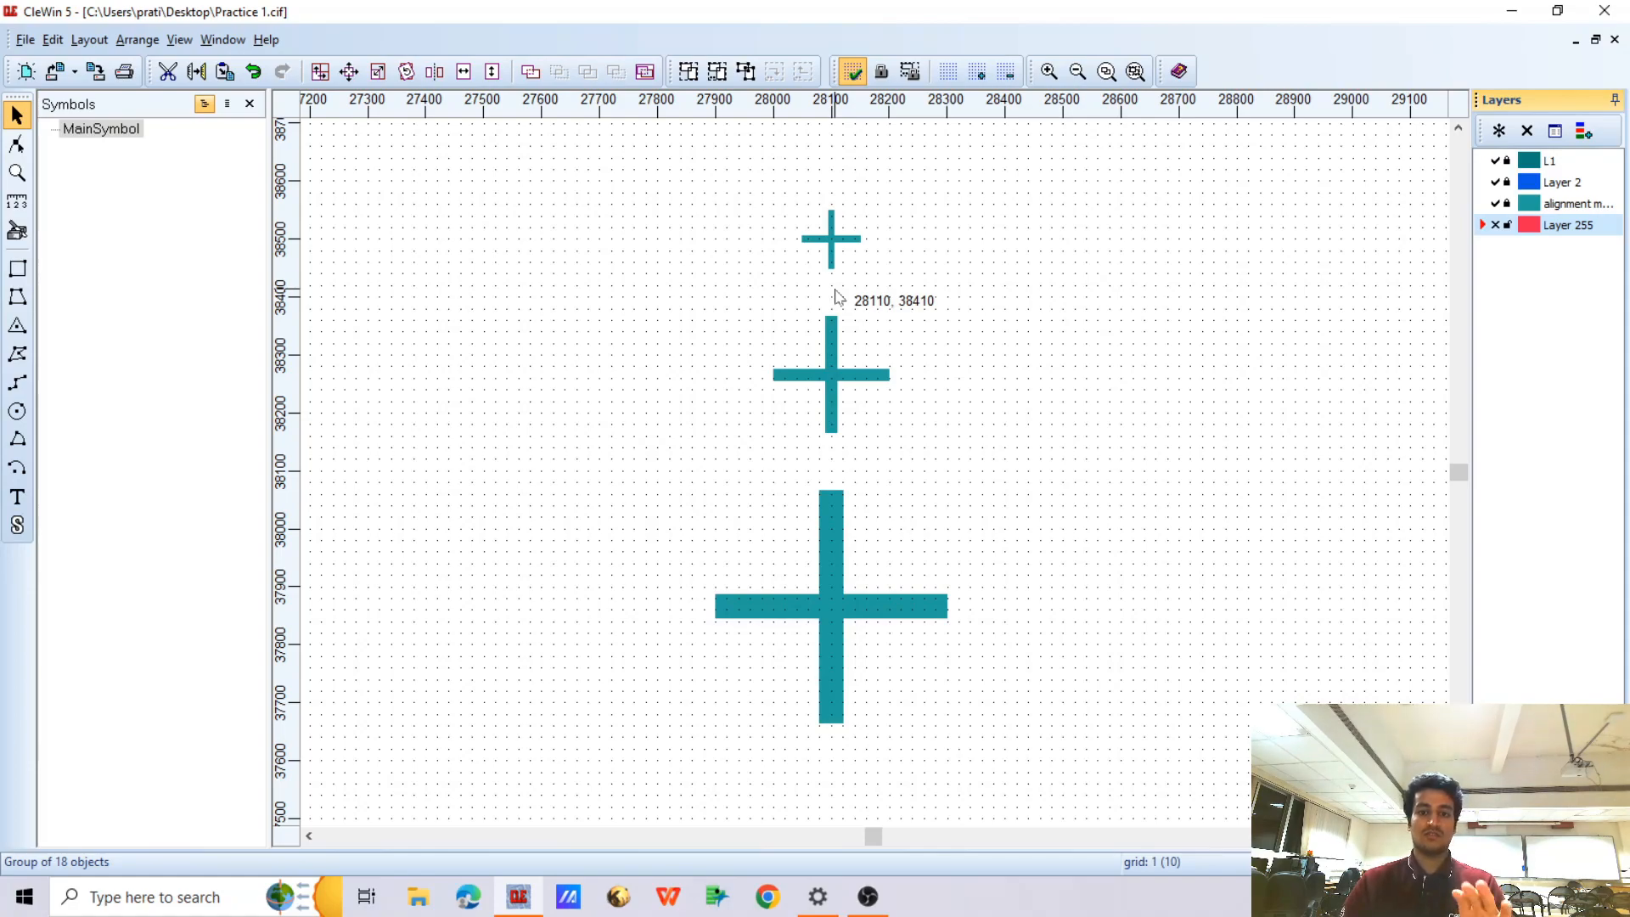
Show Layer 255 and hide the alignment marker layer, leaving nothing selected
drag(795, 204, 883, 266)
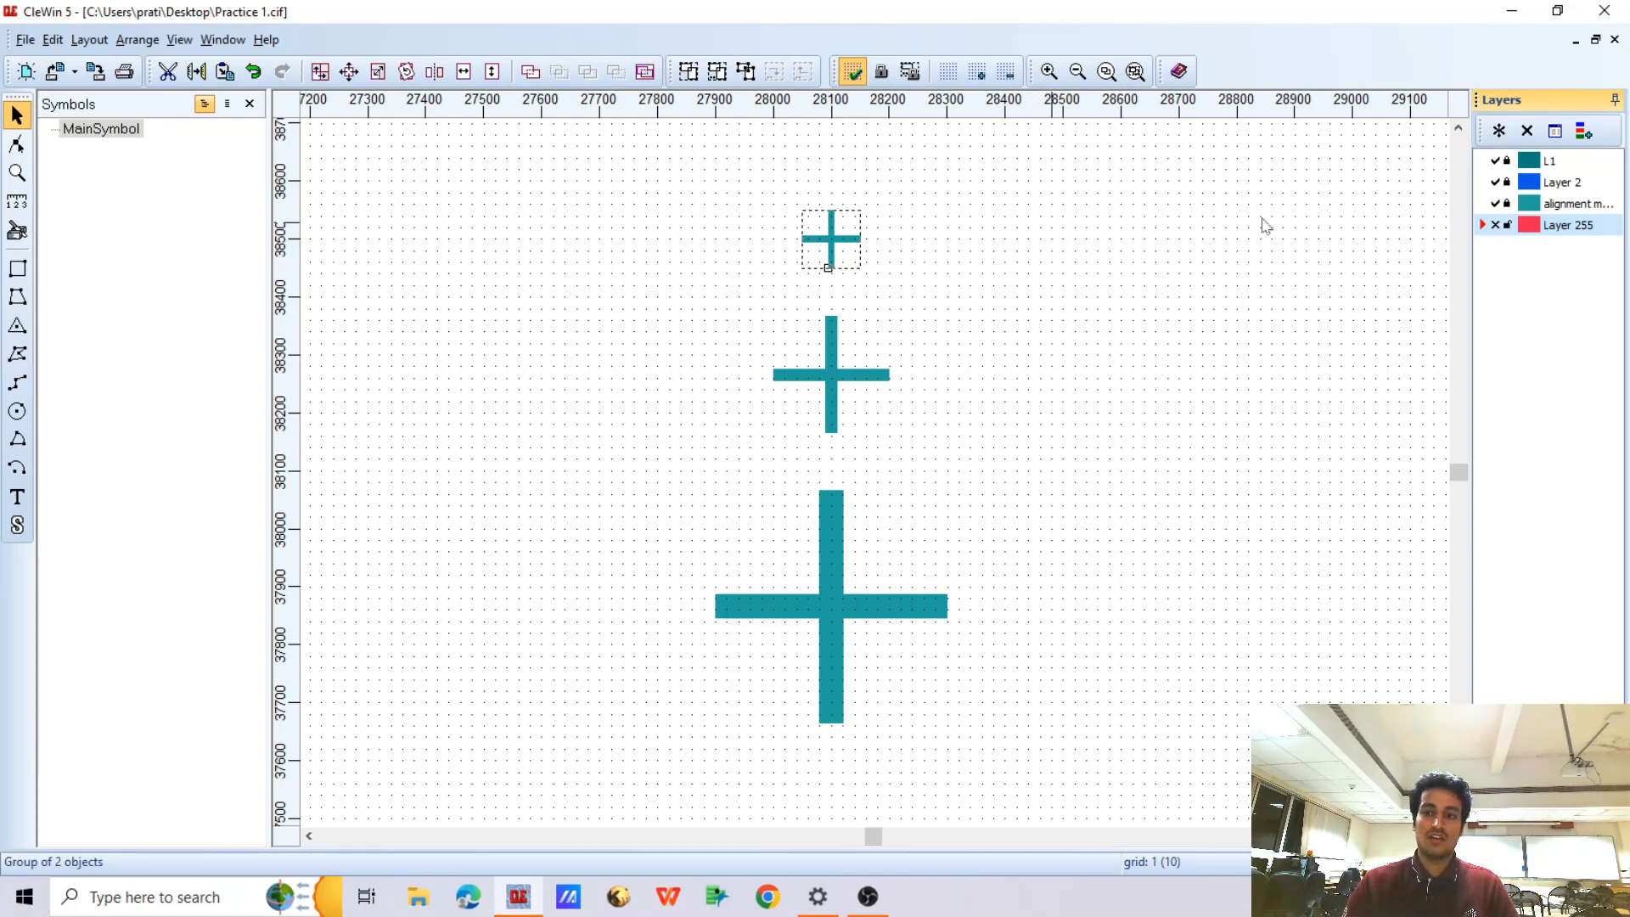
click(1496, 204)
click(1496, 205)
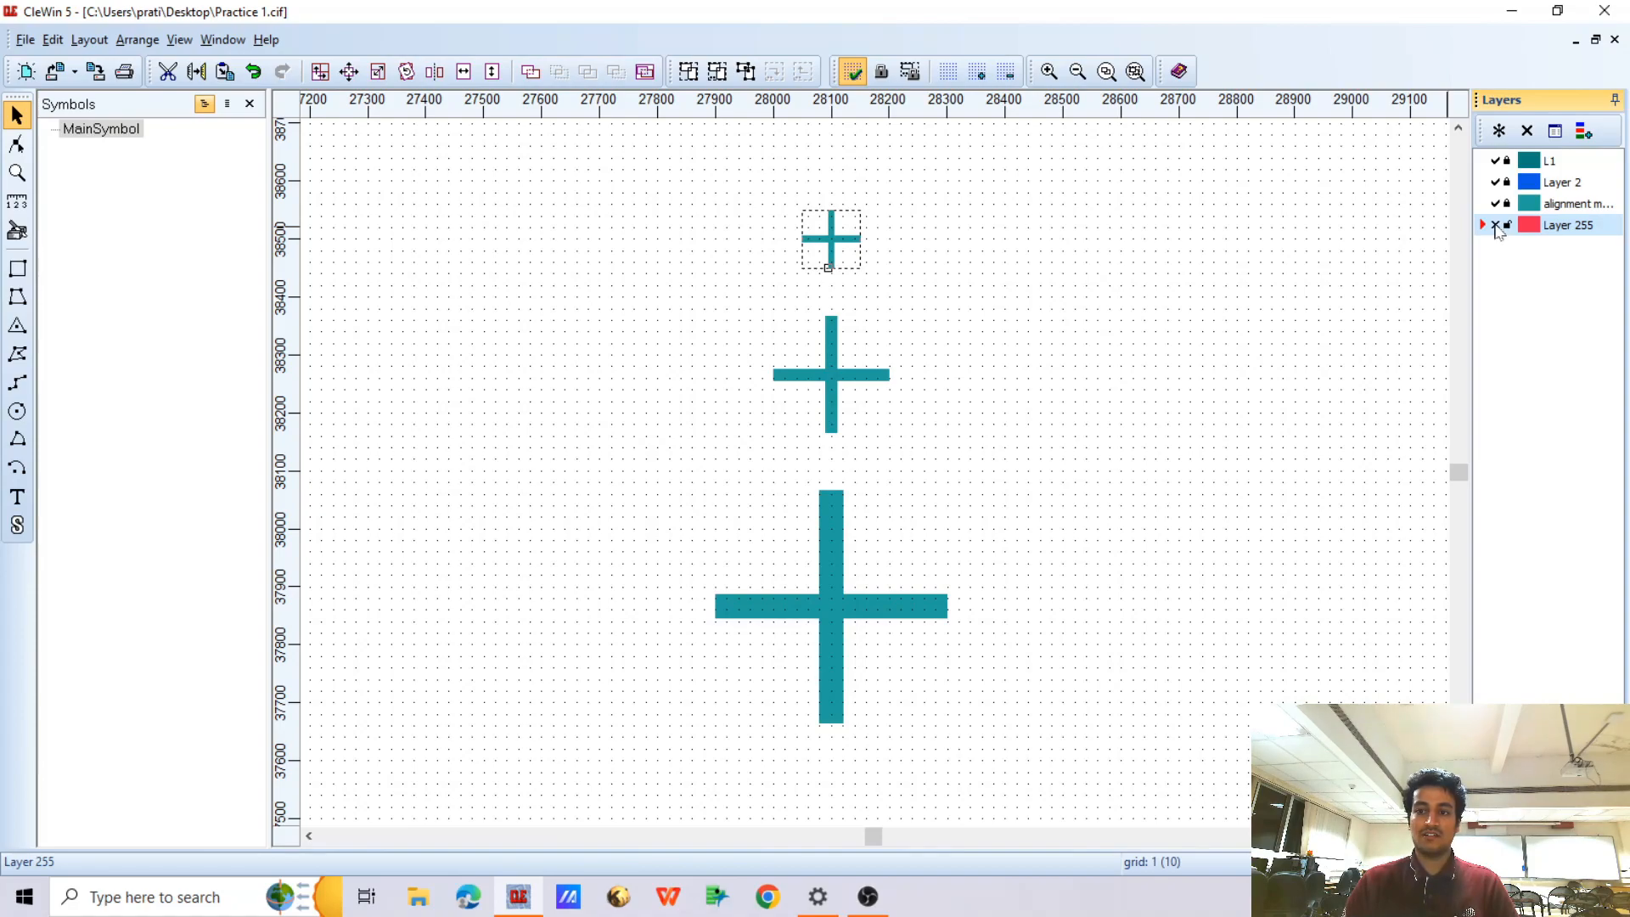
click(1496, 225)
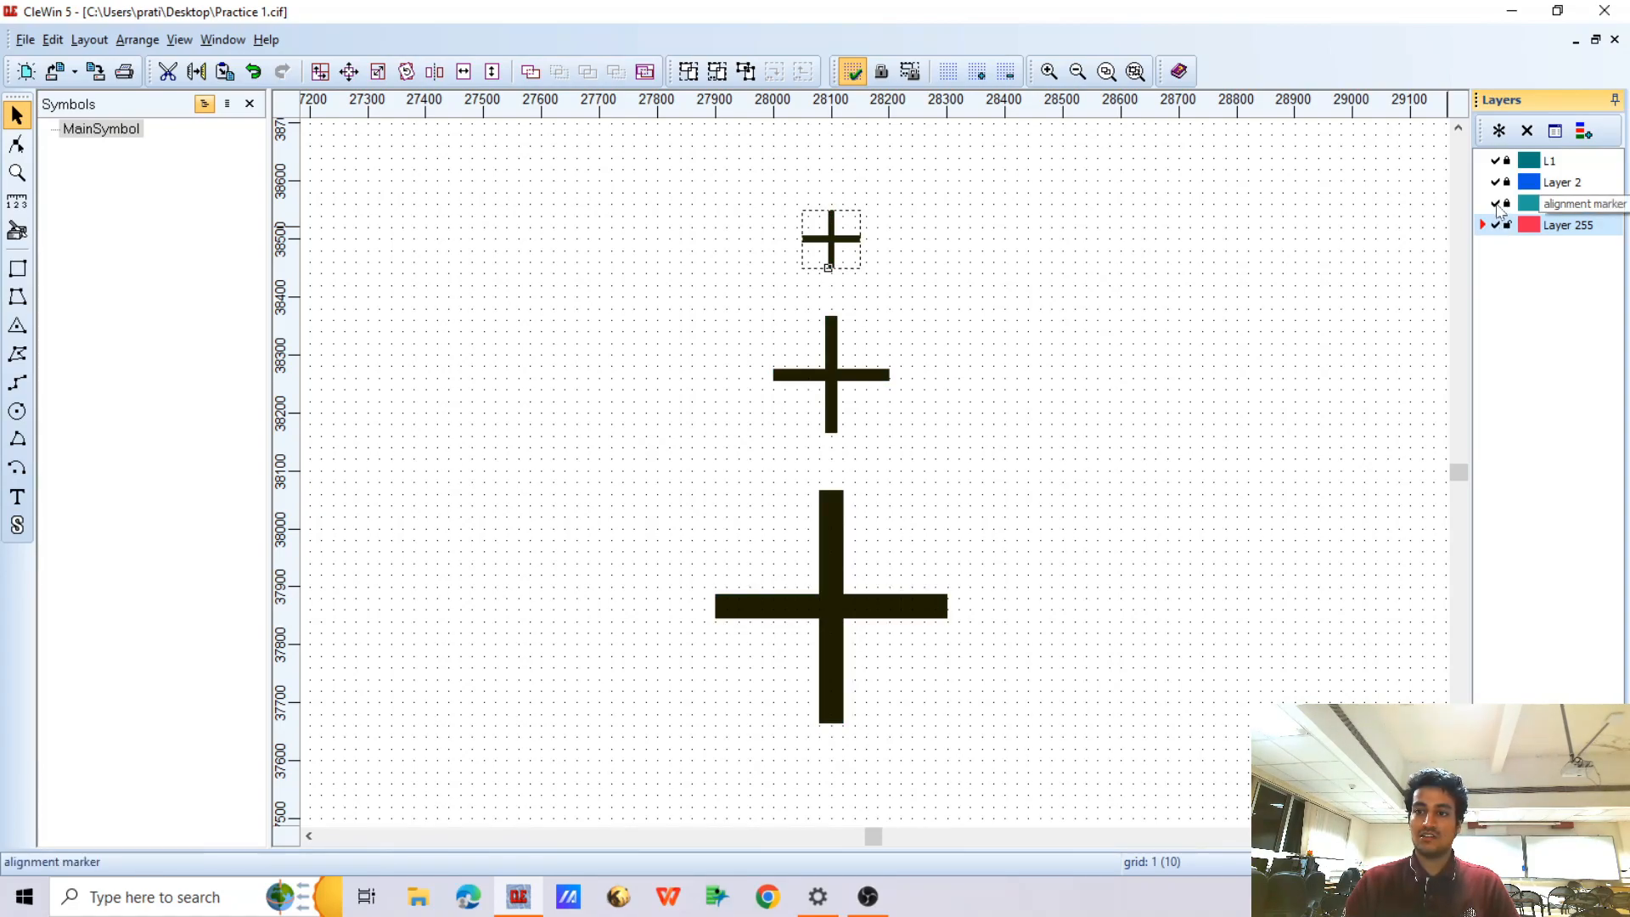
click(1496, 205)
click(960, 250)
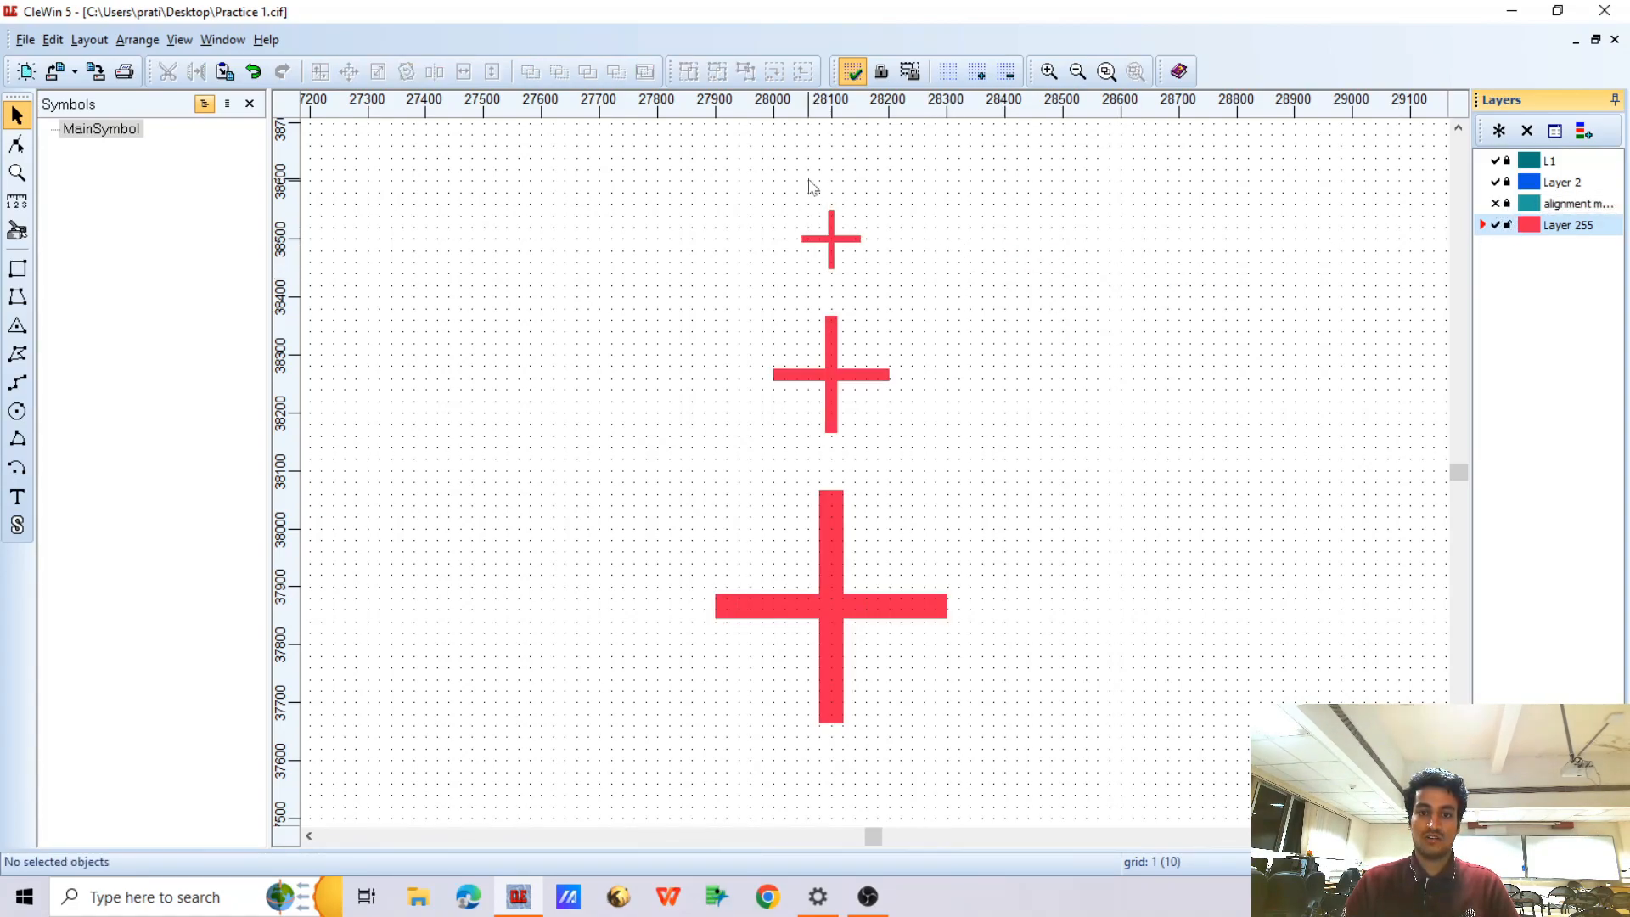
Group the eight red plus, cross and boxed markers above the comb and invert the group with a 50 micrometer border
scroll(812, 187, down, 2)
drag(771, 170, 890, 655)
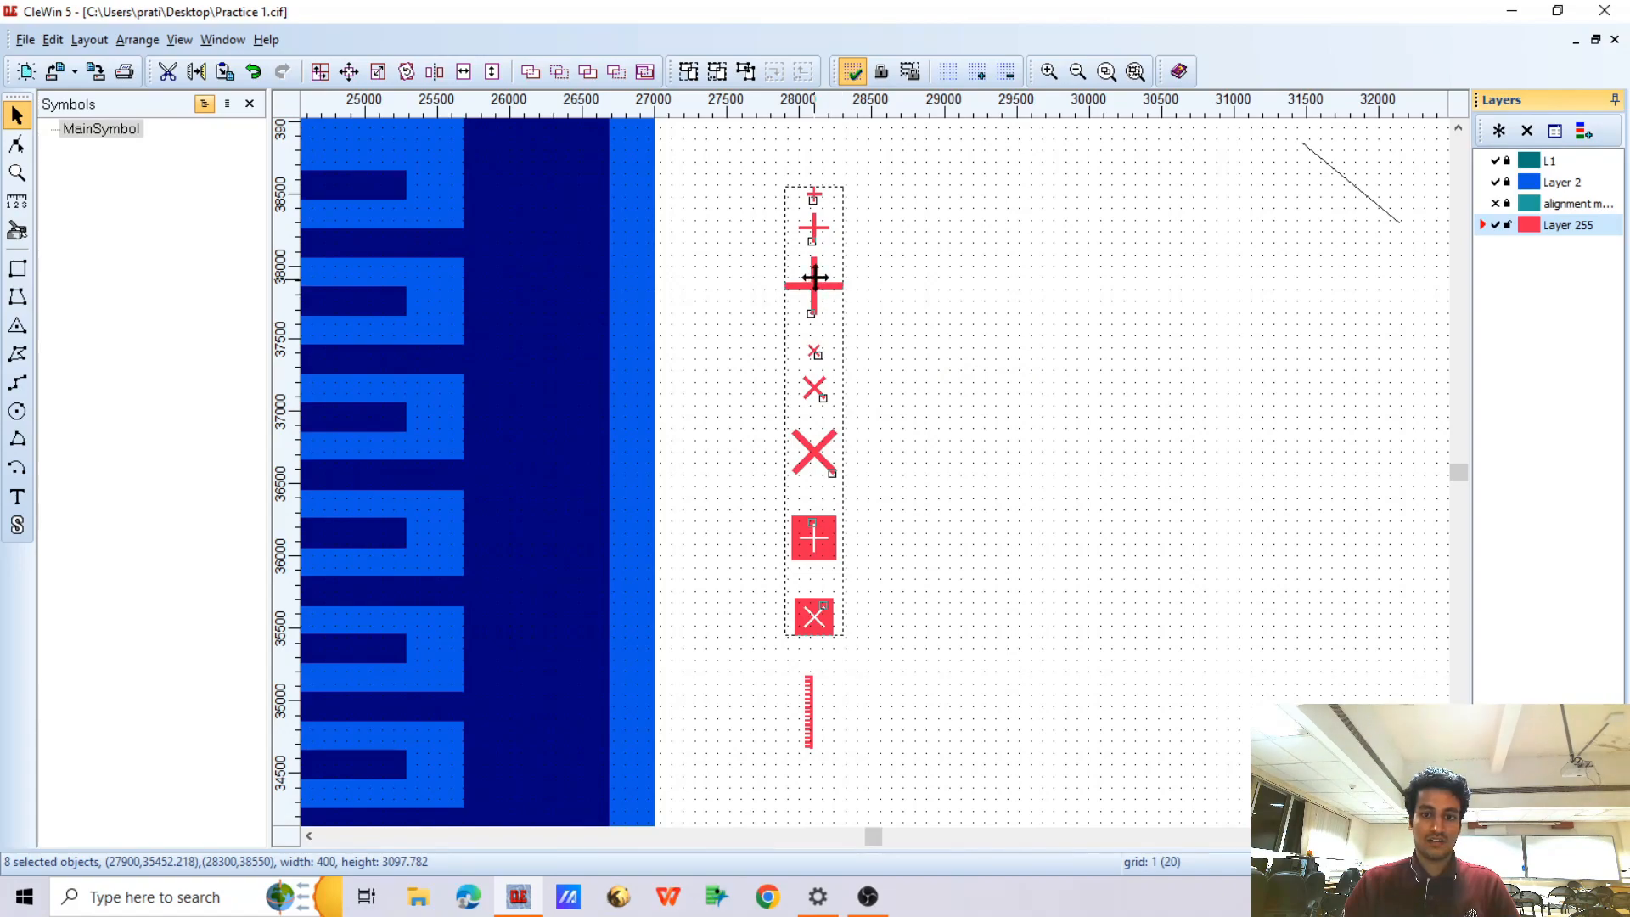
click(716, 71)
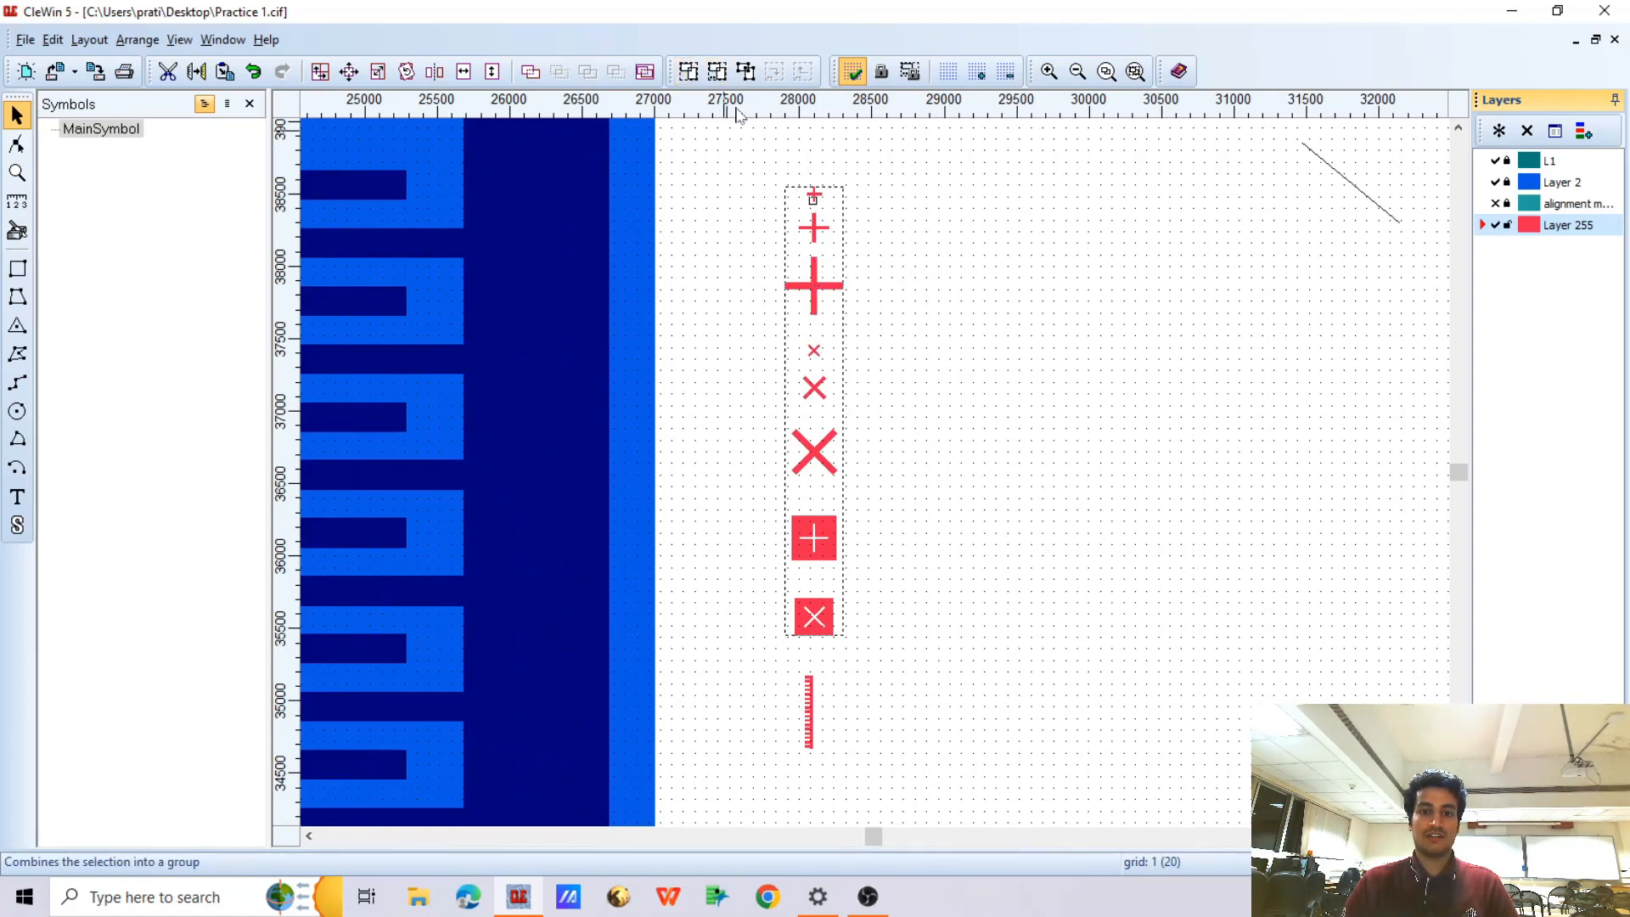
right_click(812, 215)
click(799, 193)
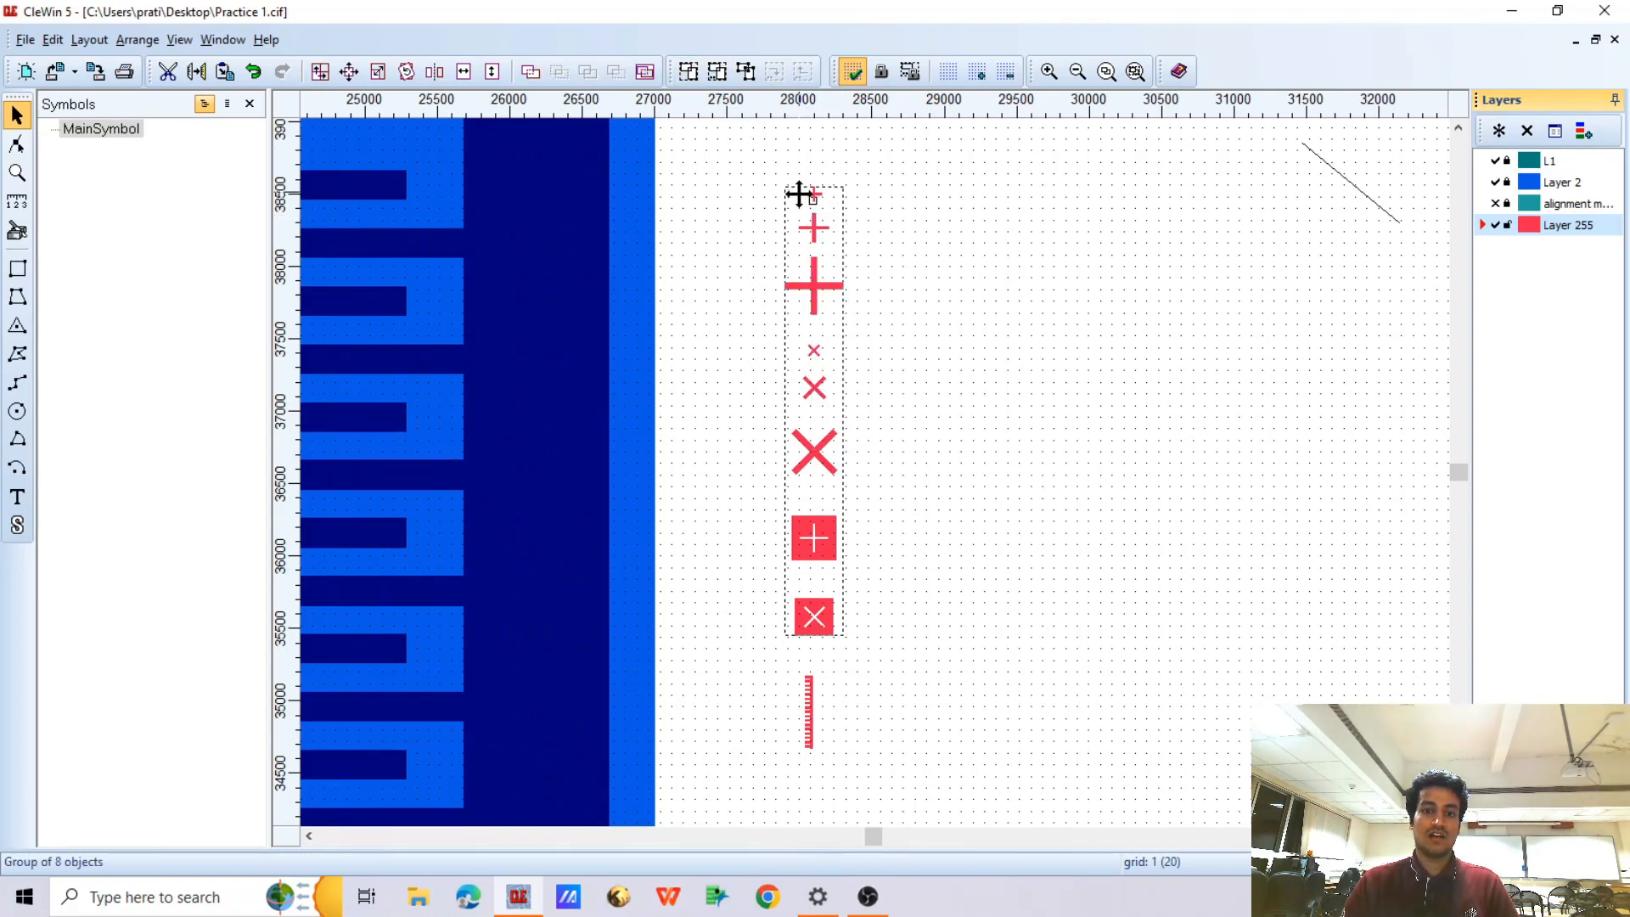
click(644, 71)
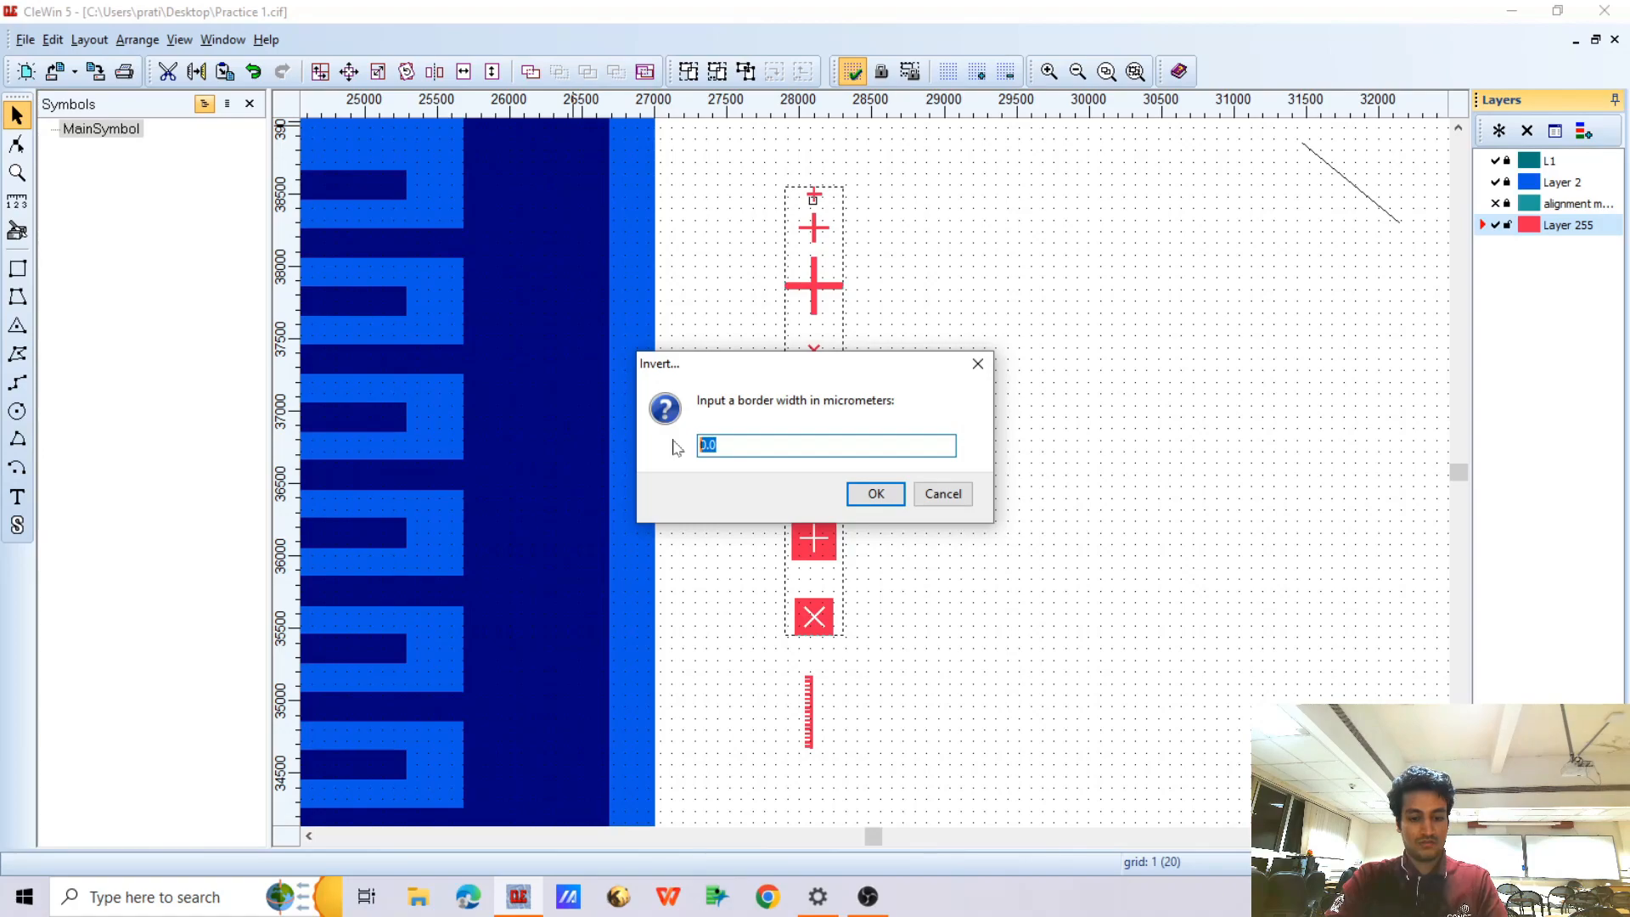
click(875, 494)
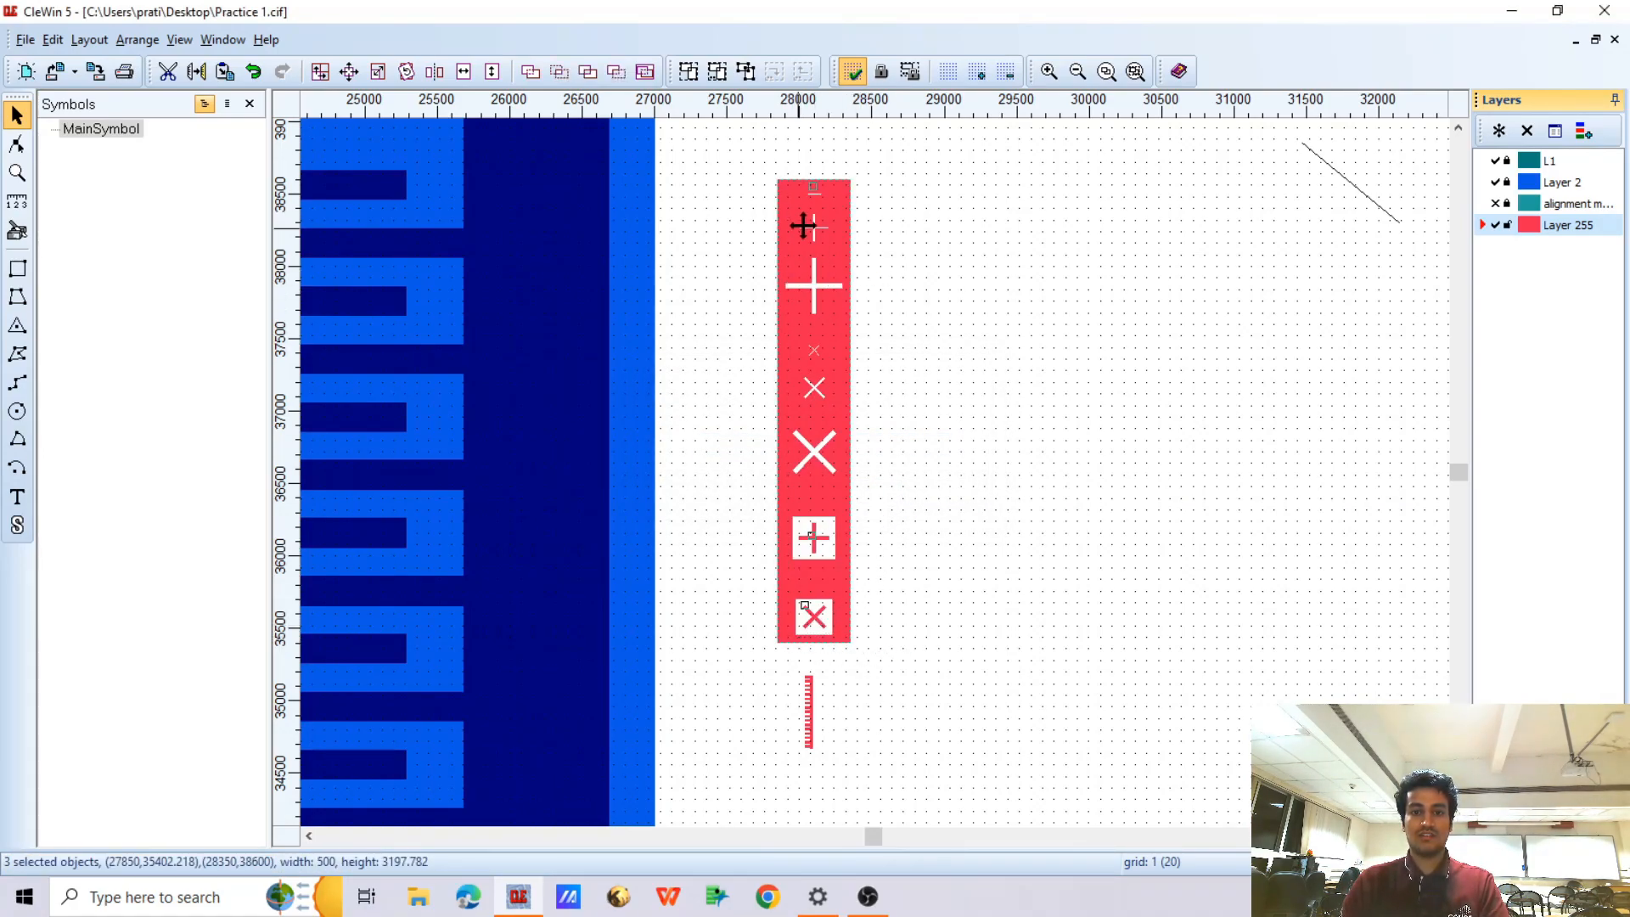
Show the alignment marker layer and examine how its plus and cross markers fit the openings of the inverted red block
scroll(801, 229, up, 3)
scroll(830, 193, down, 1)
scroll(813, 321, down, 3)
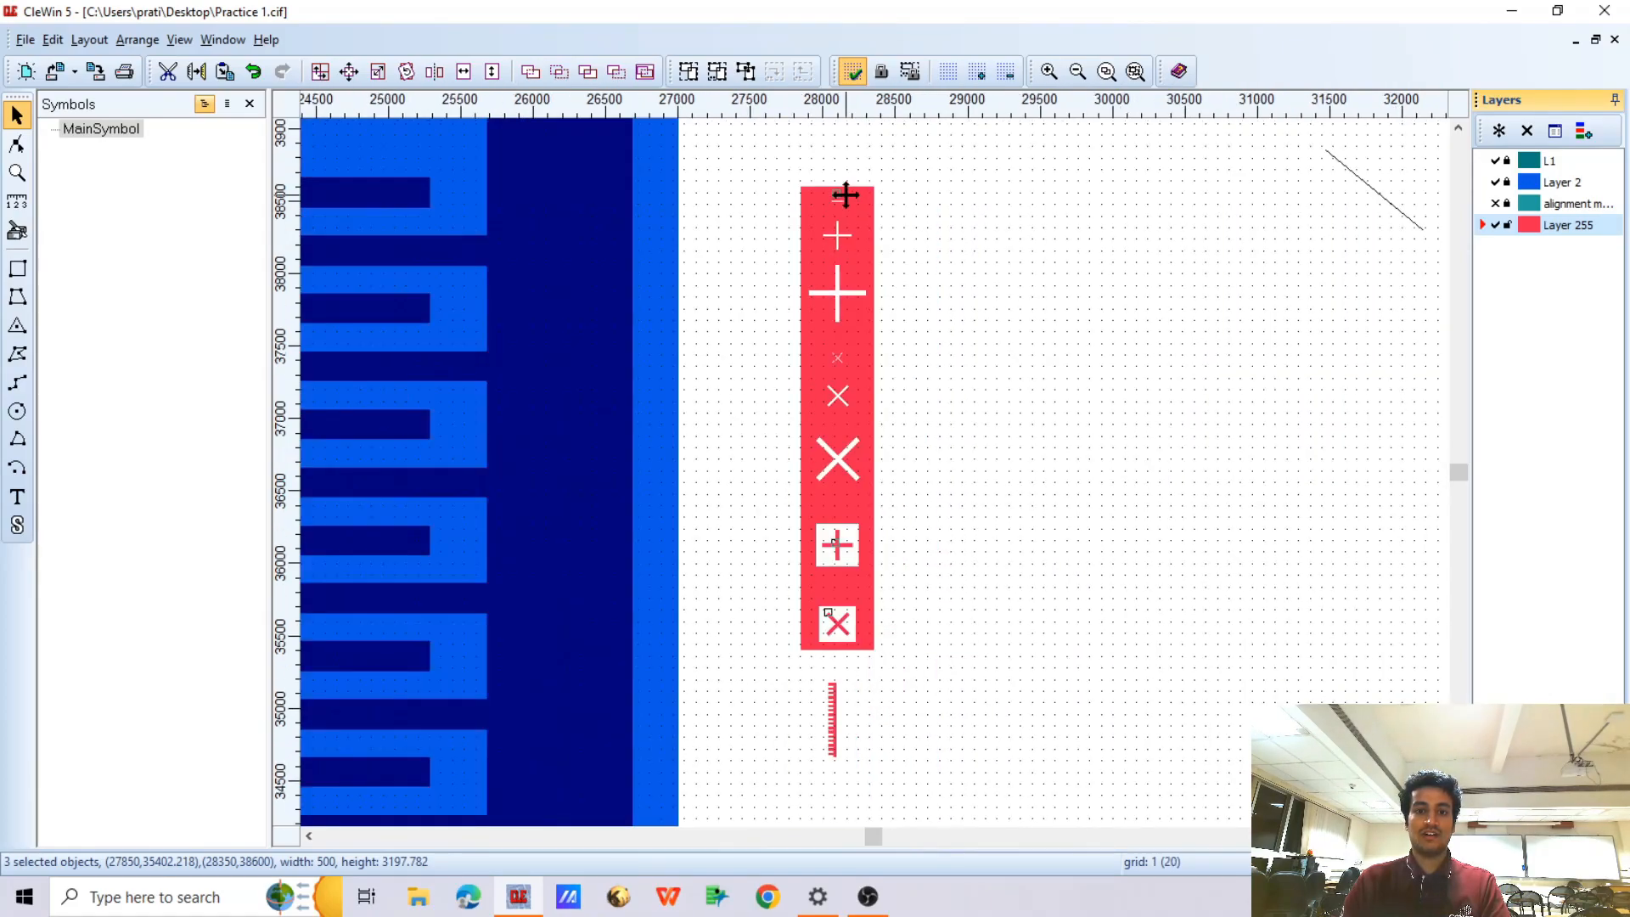
scroll(832, 340, up, 3)
scroll(823, 240, down, 1)
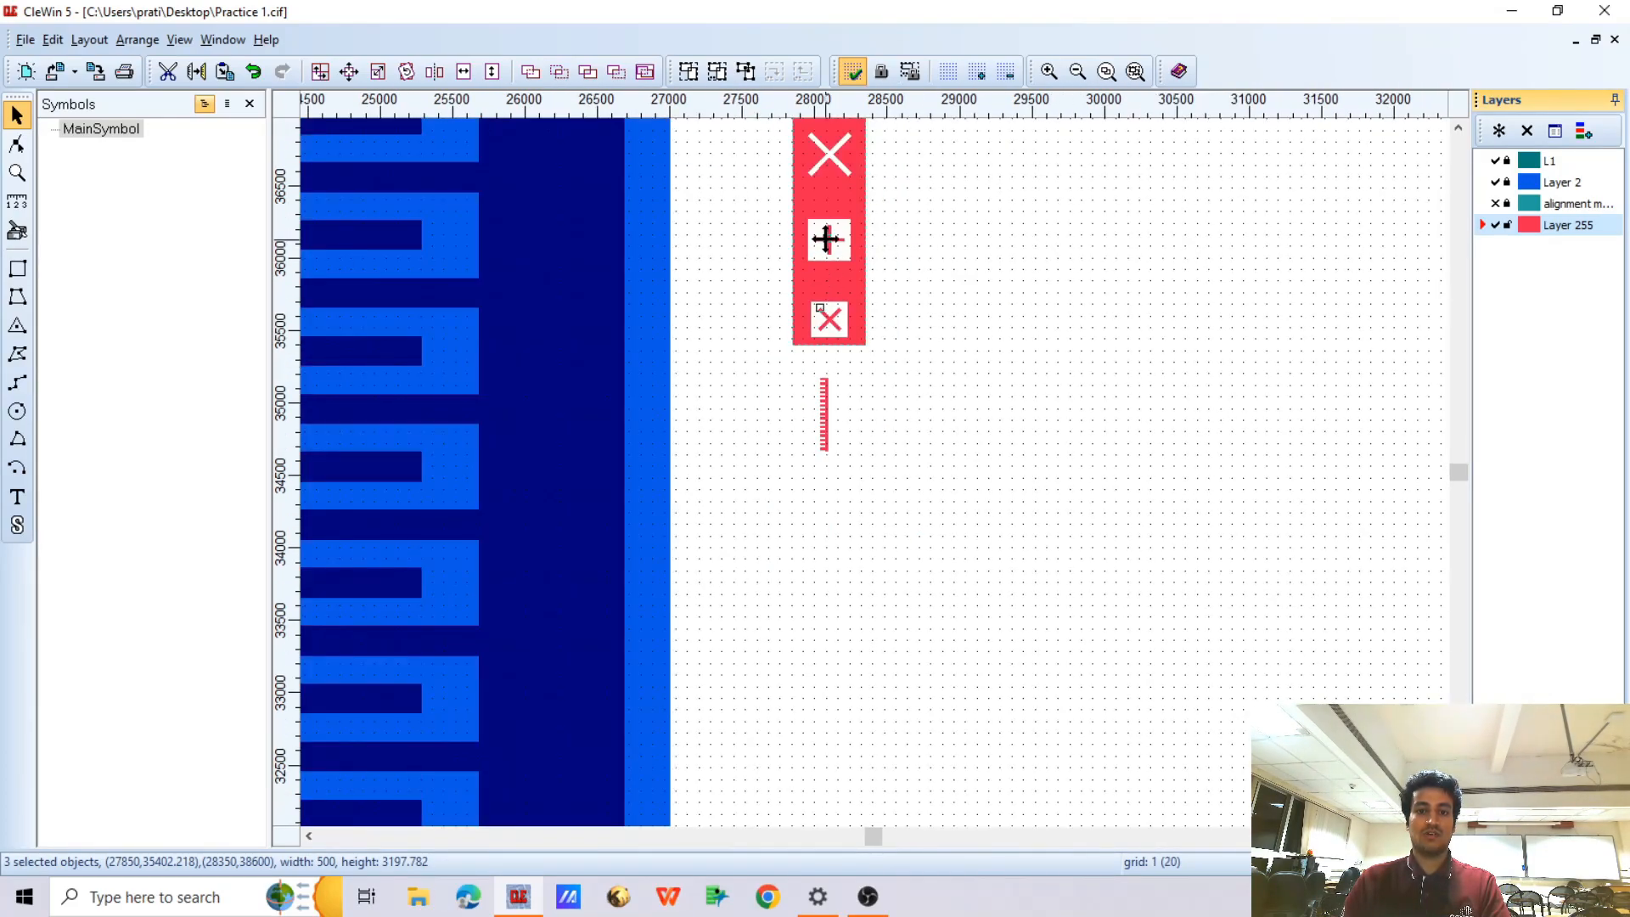
scroll(830, 240, up, 1)
click(1496, 203)
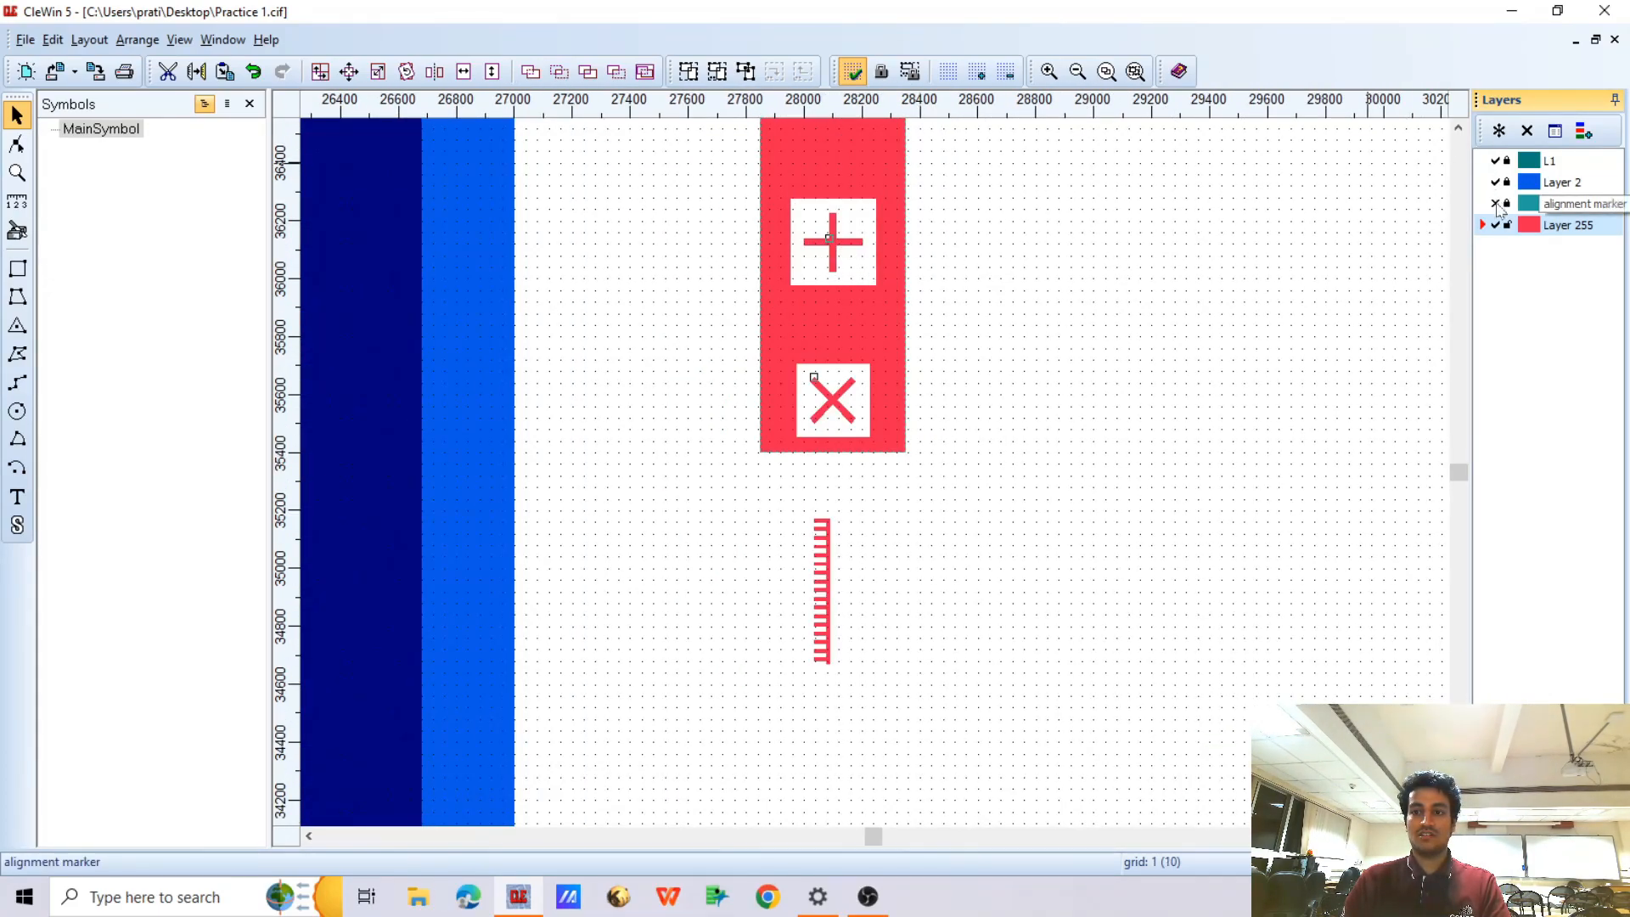
scroll(810, 394, up, 1)
scroll(810, 394, up, 1)
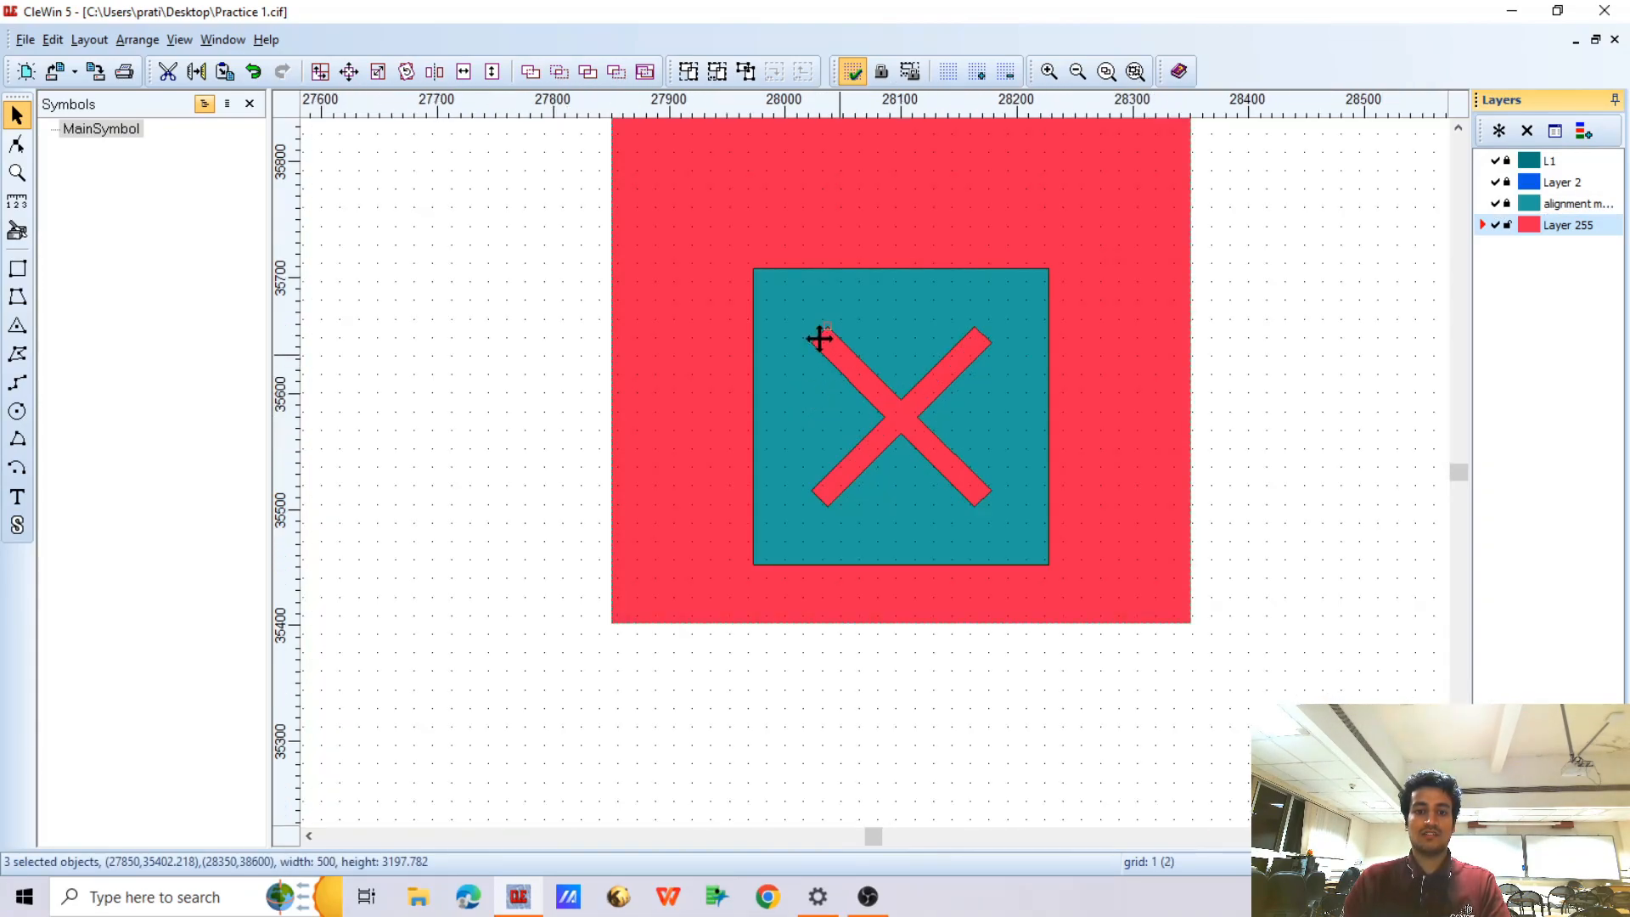
scroll(1000, 521, down, 4)
scroll(994, 382, up, 3)
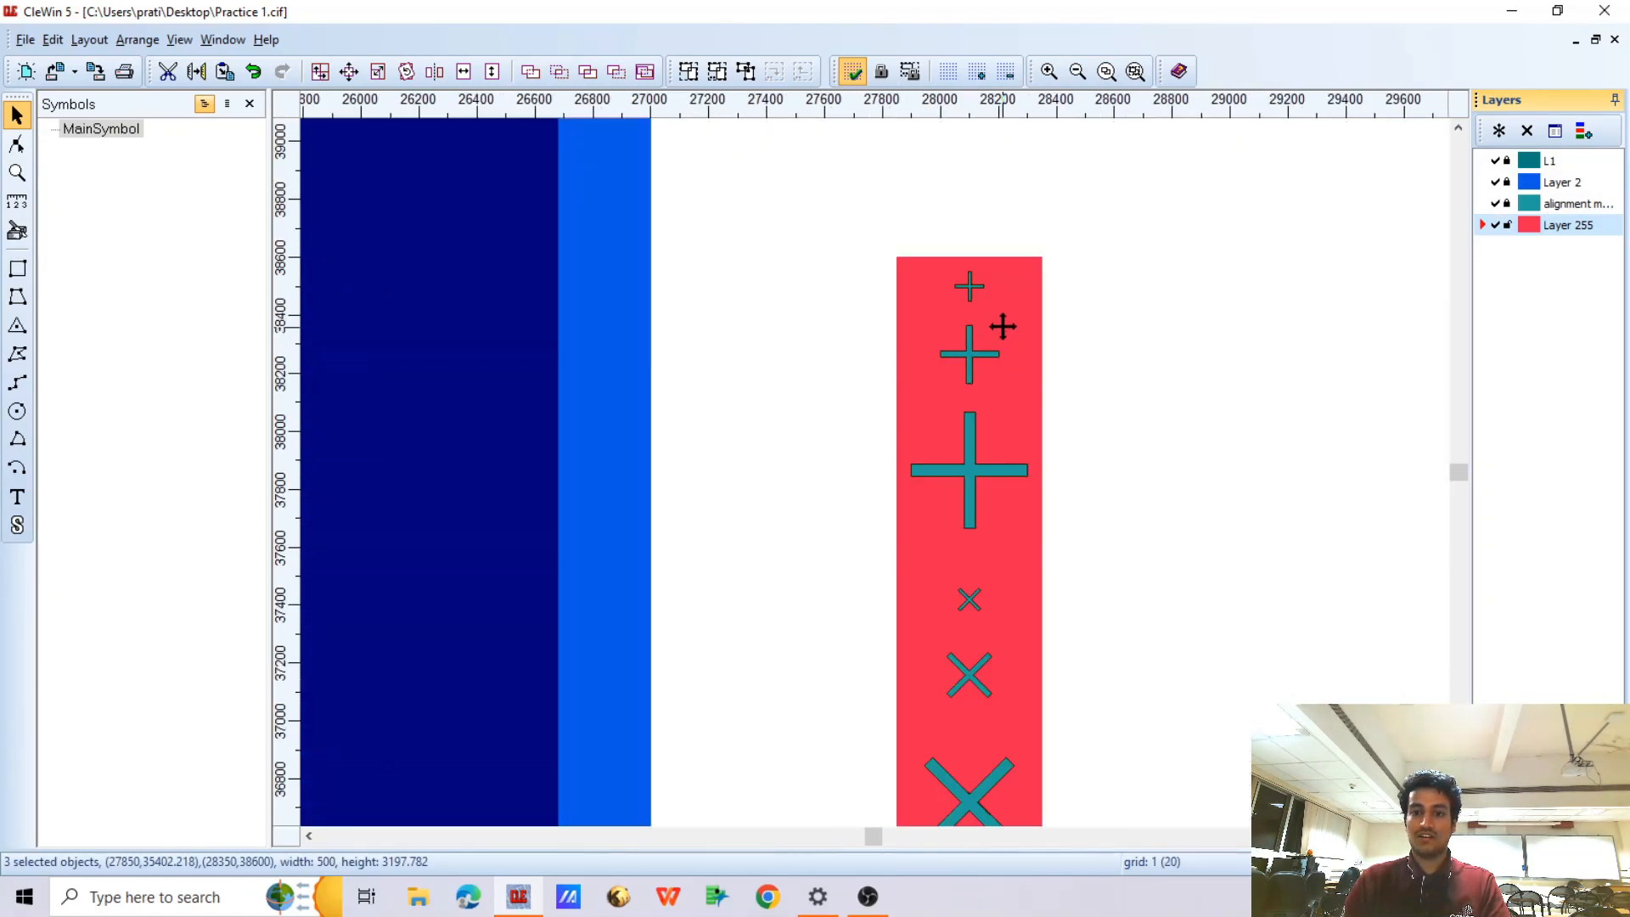
scroll(936, 223, up, 2)
scroll(938, 220, down, 1)
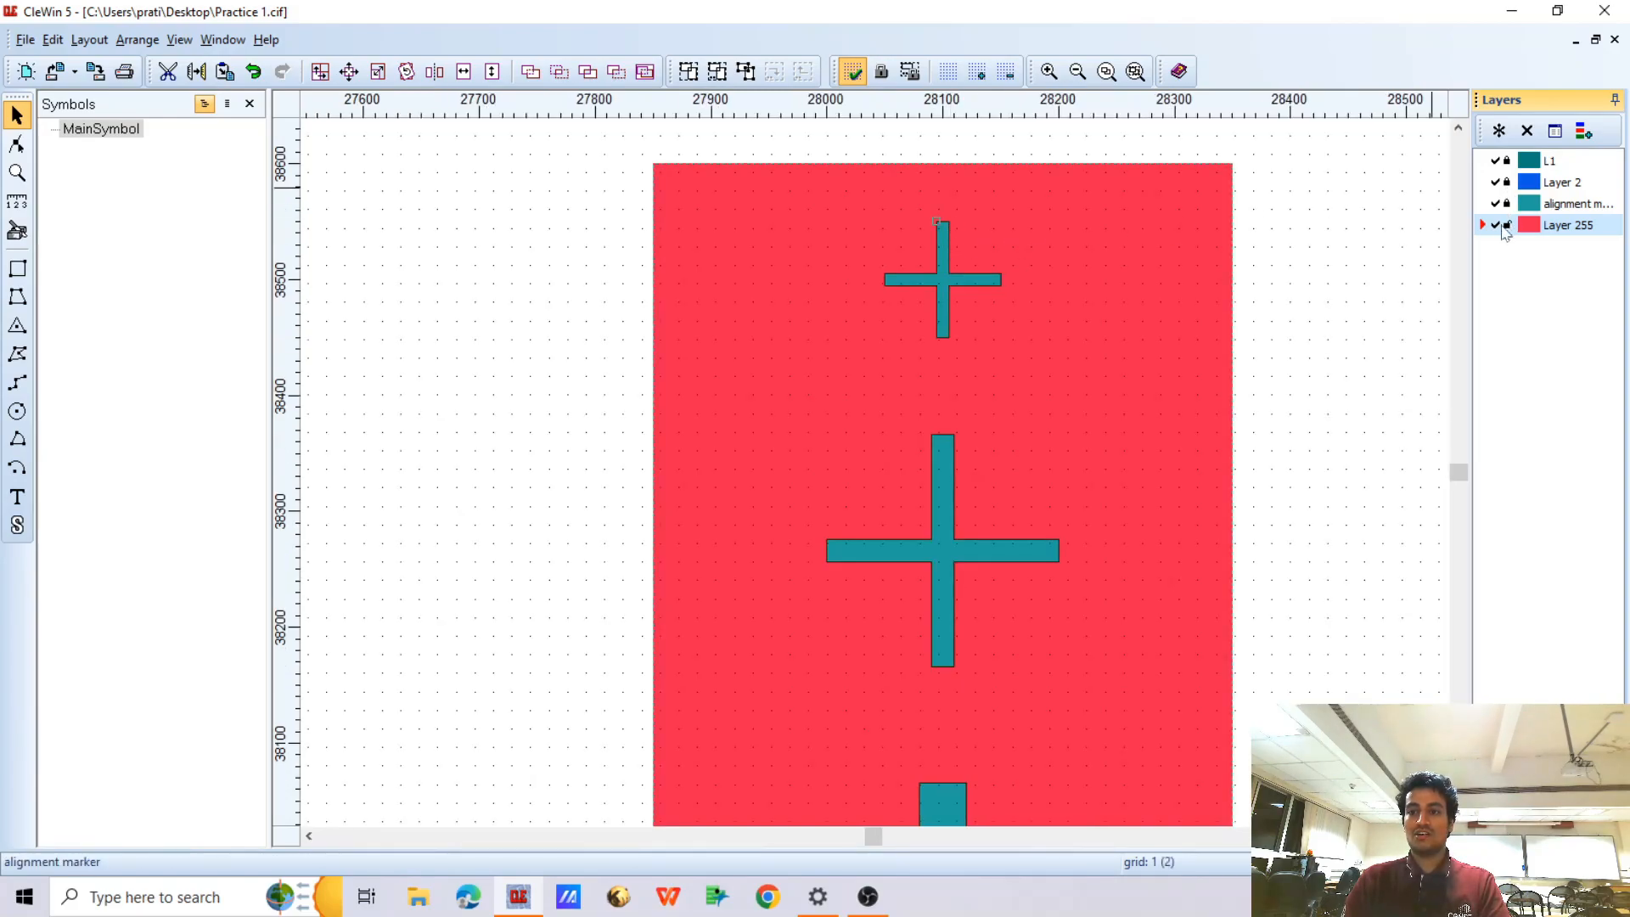
Hide and reshow Layer 255, and examine the plus and boxed cross markers on the overlaid layers
click(1496, 224)
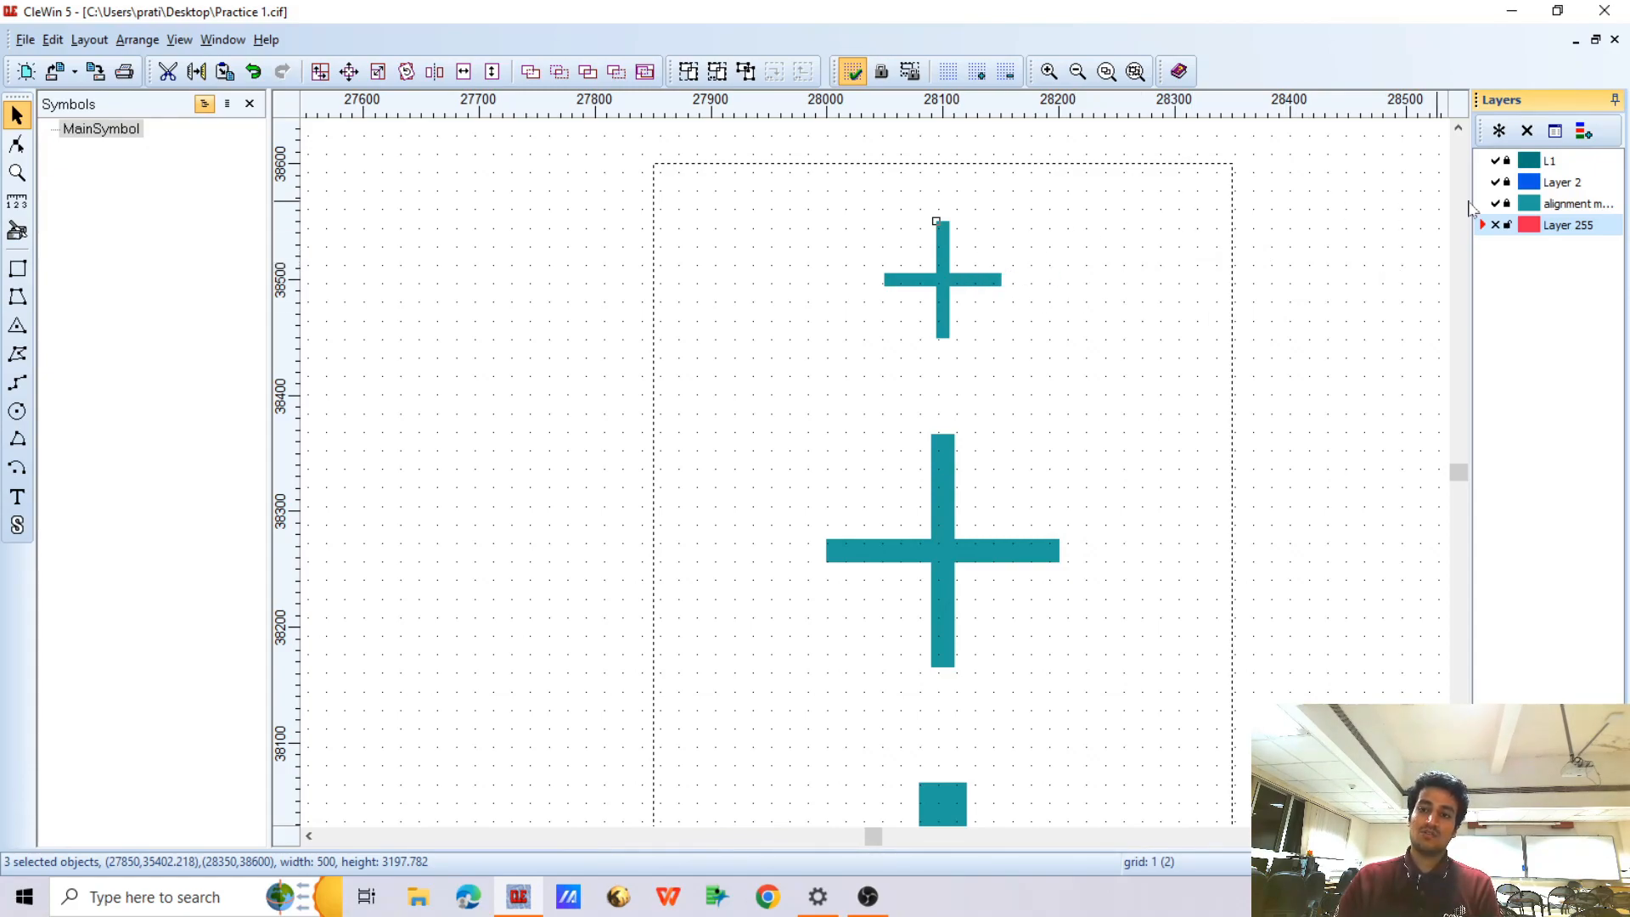
click(1496, 225)
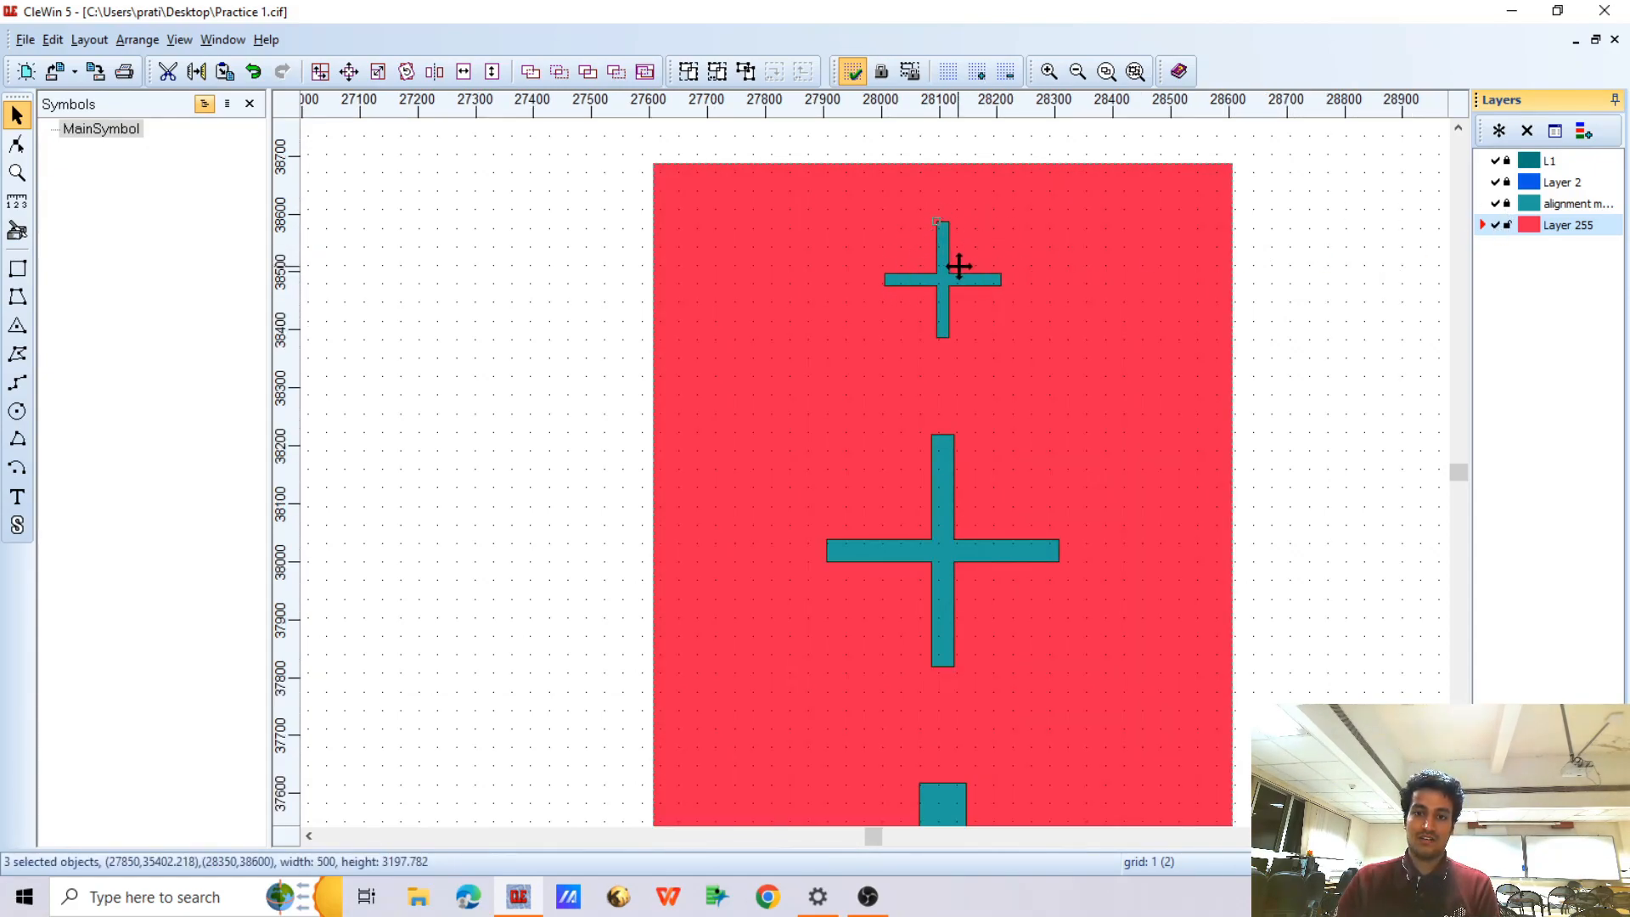
scroll(955, 263, down, 2)
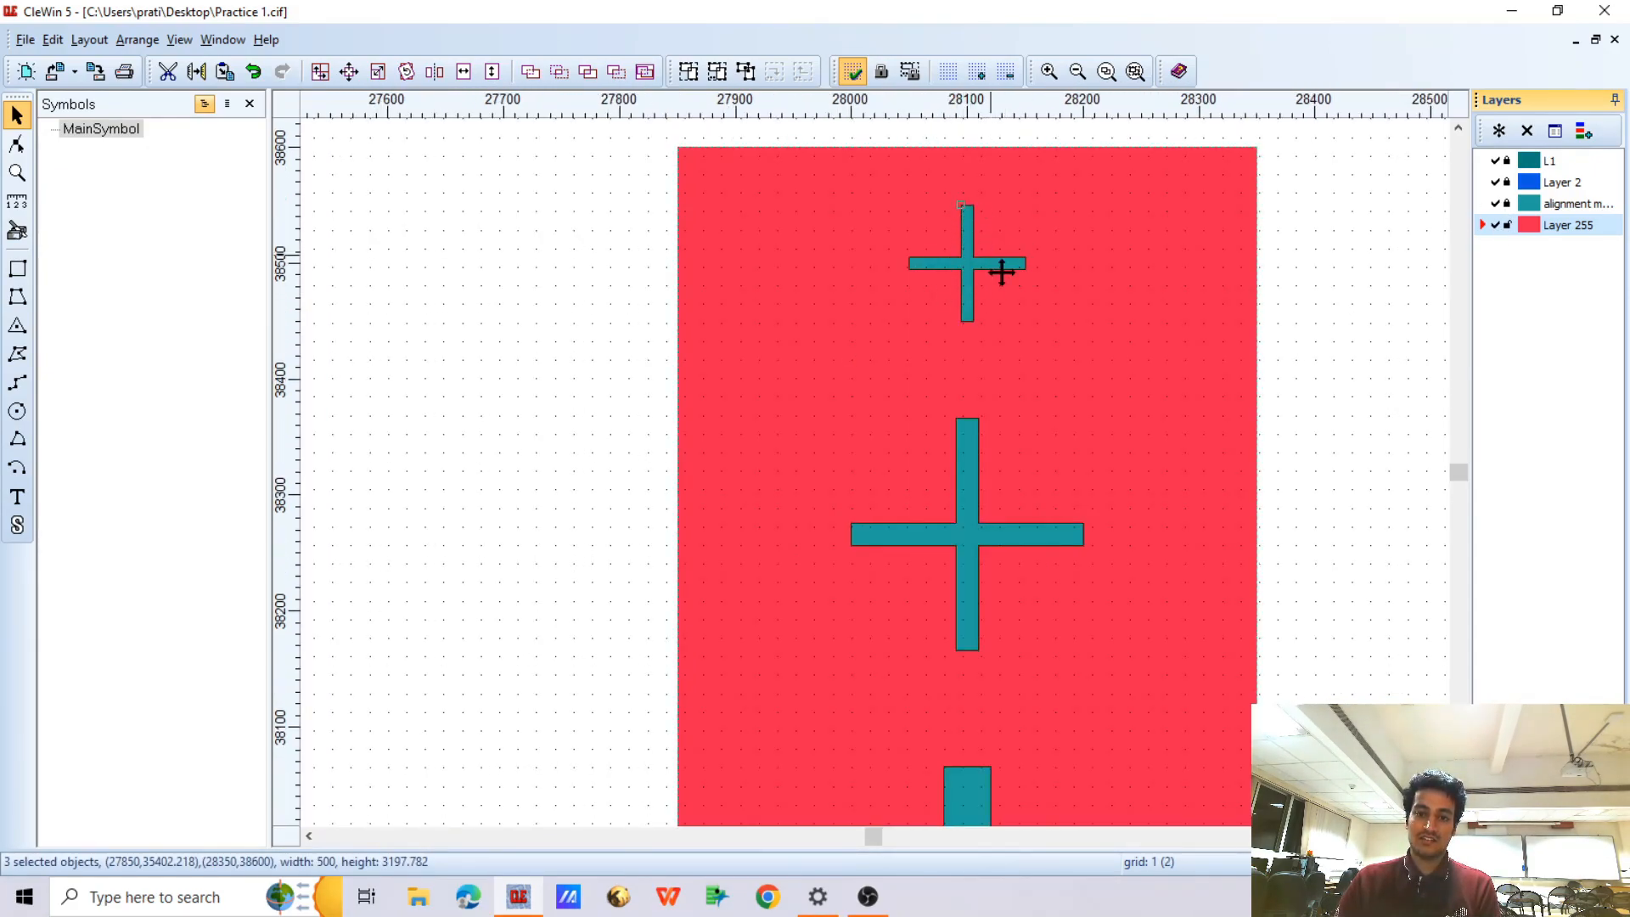
scroll(997, 302, down, 2)
scroll(974, 387, down, 2)
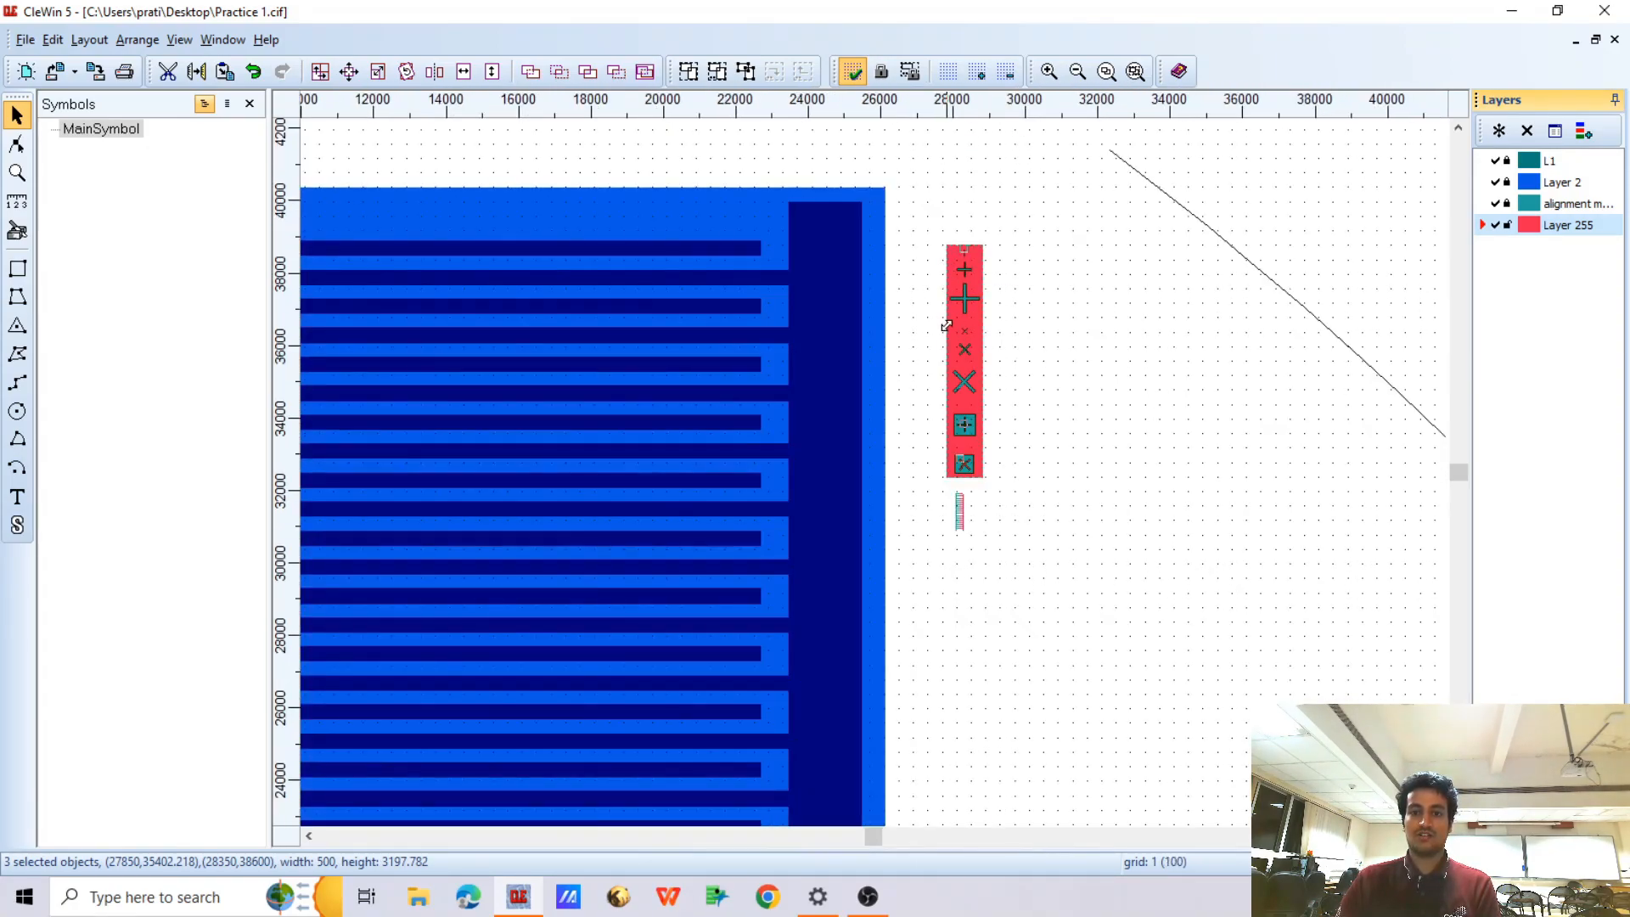
scroll(954, 353, up, 2)
scroll(955, 353, up, 2)
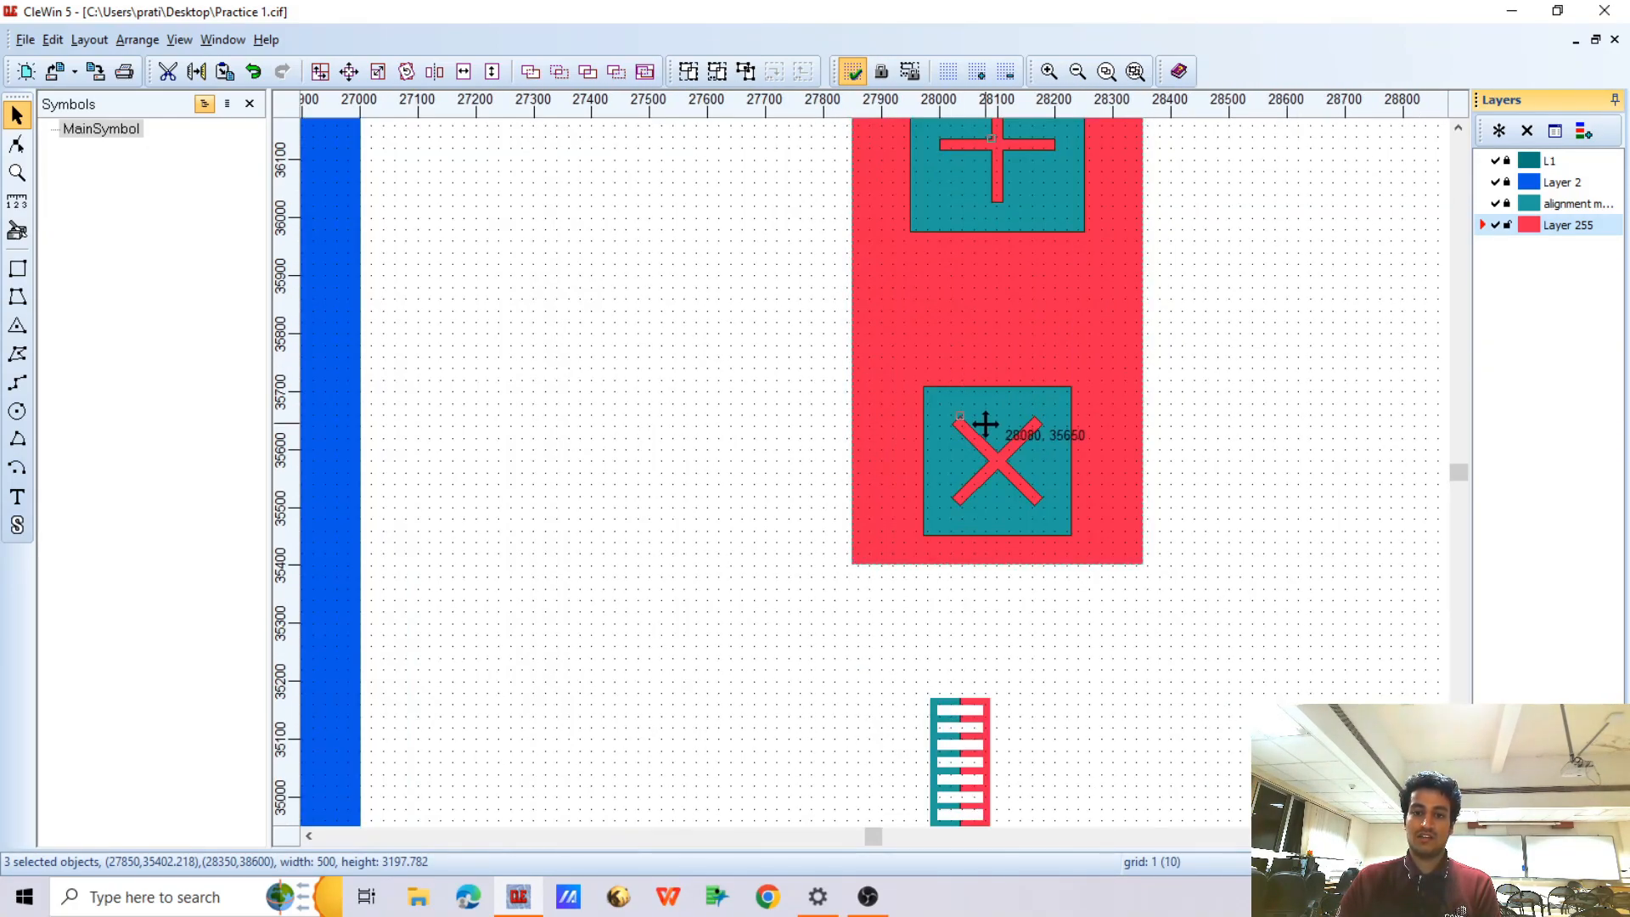
scroll(997, 407, up, 2)
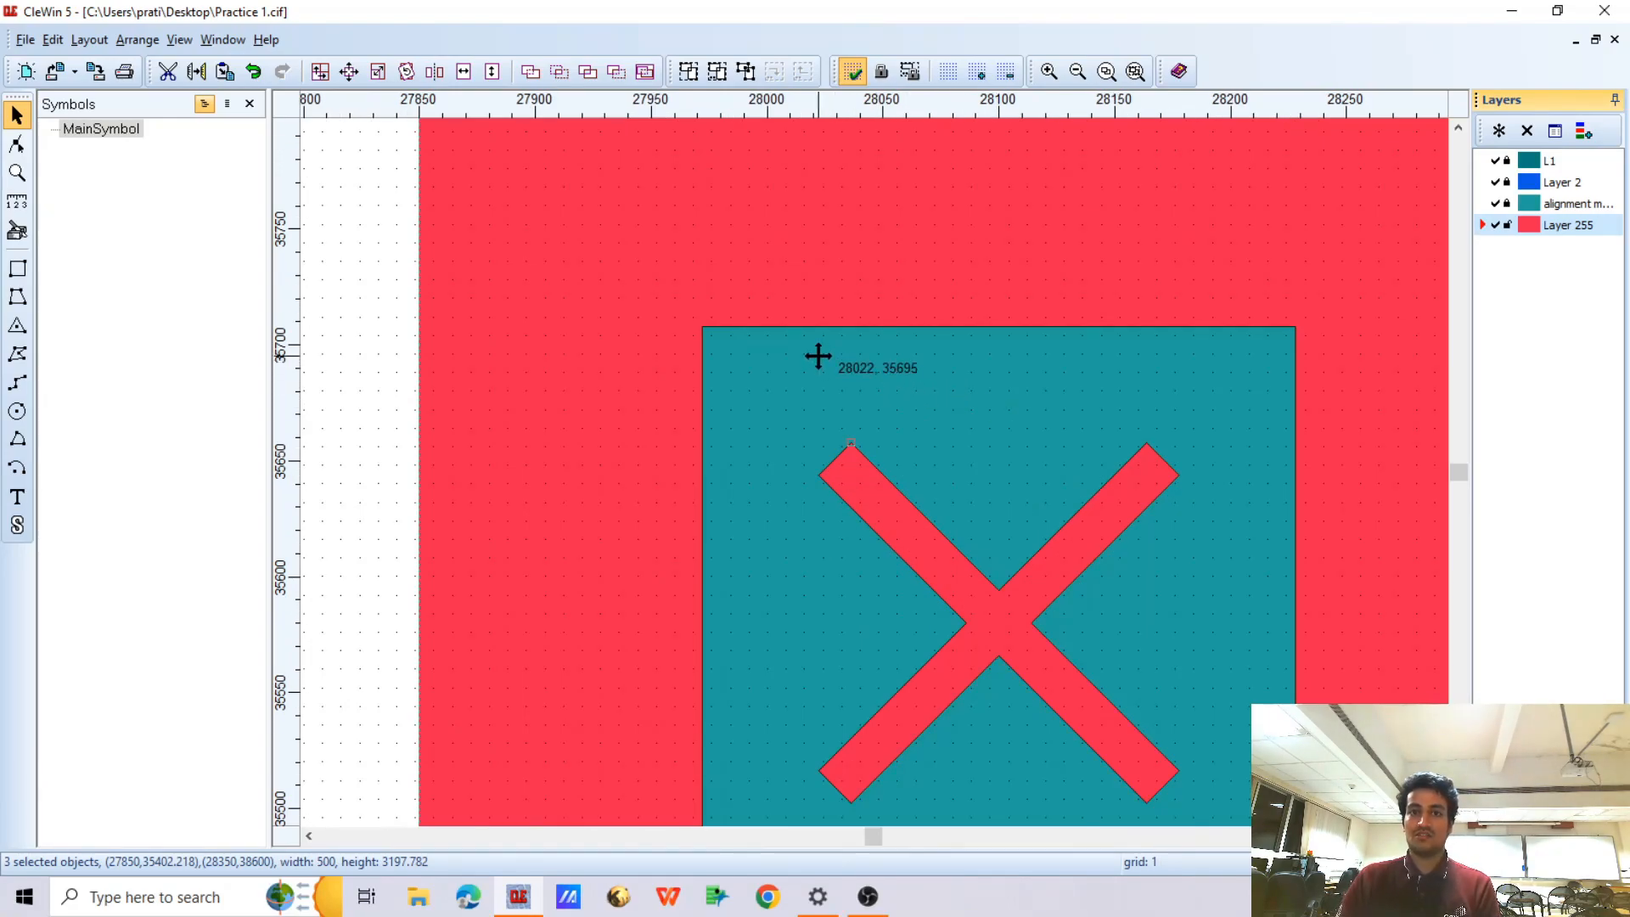
scroll(903, 333, down, 6)
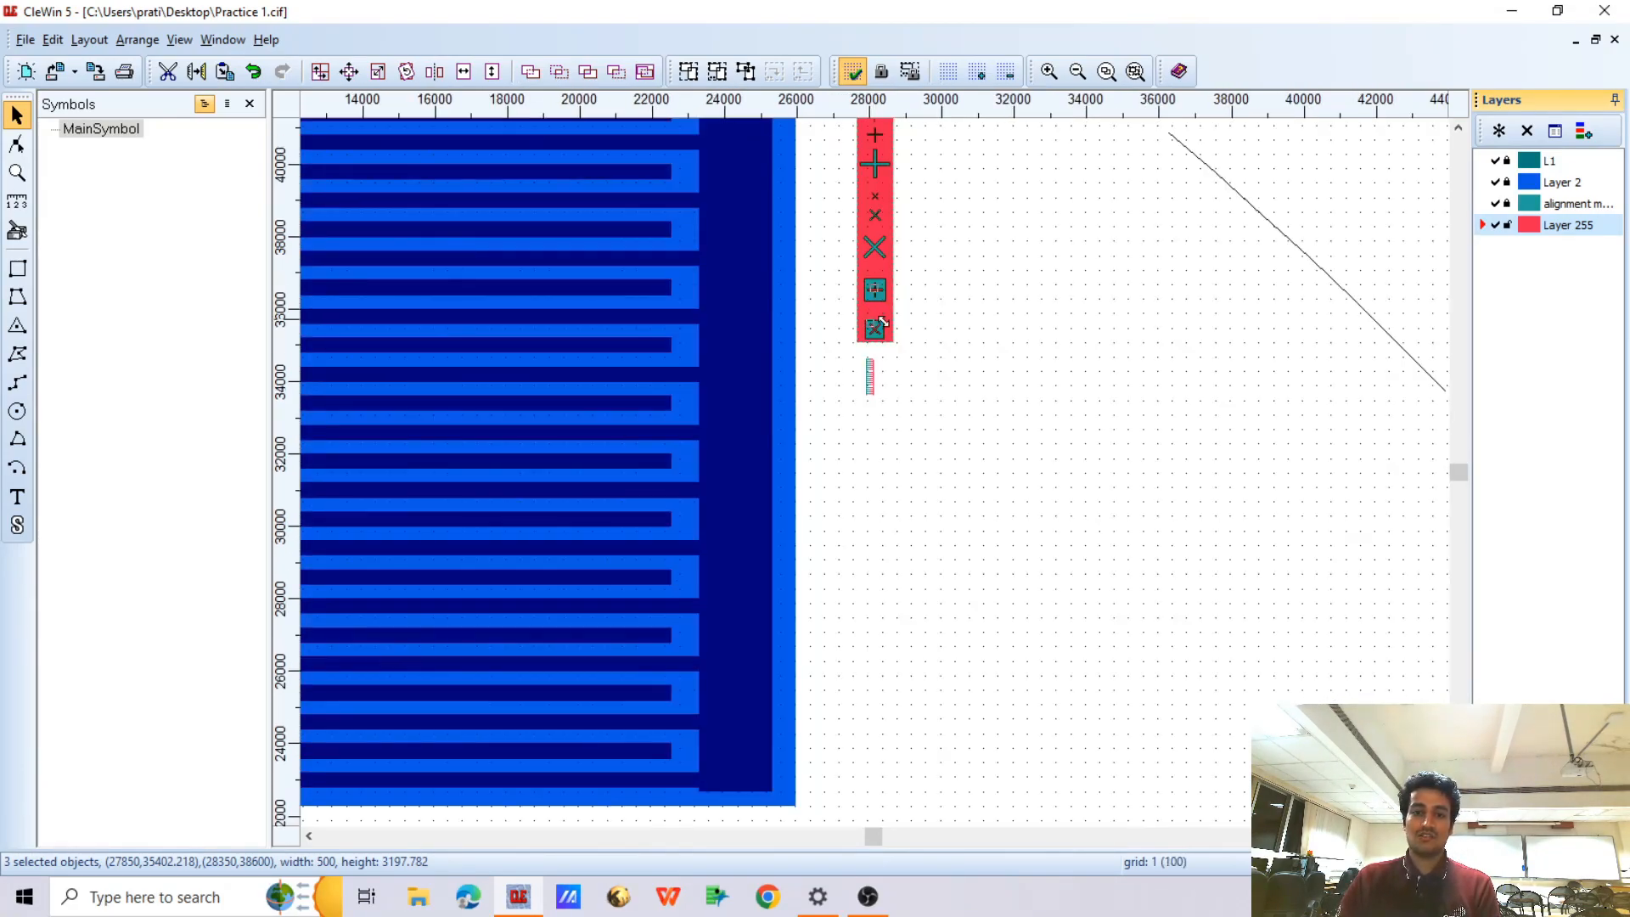
Group the inverted red marker block together with the facing combs beneath it
scroll(879, 246, up, 1)
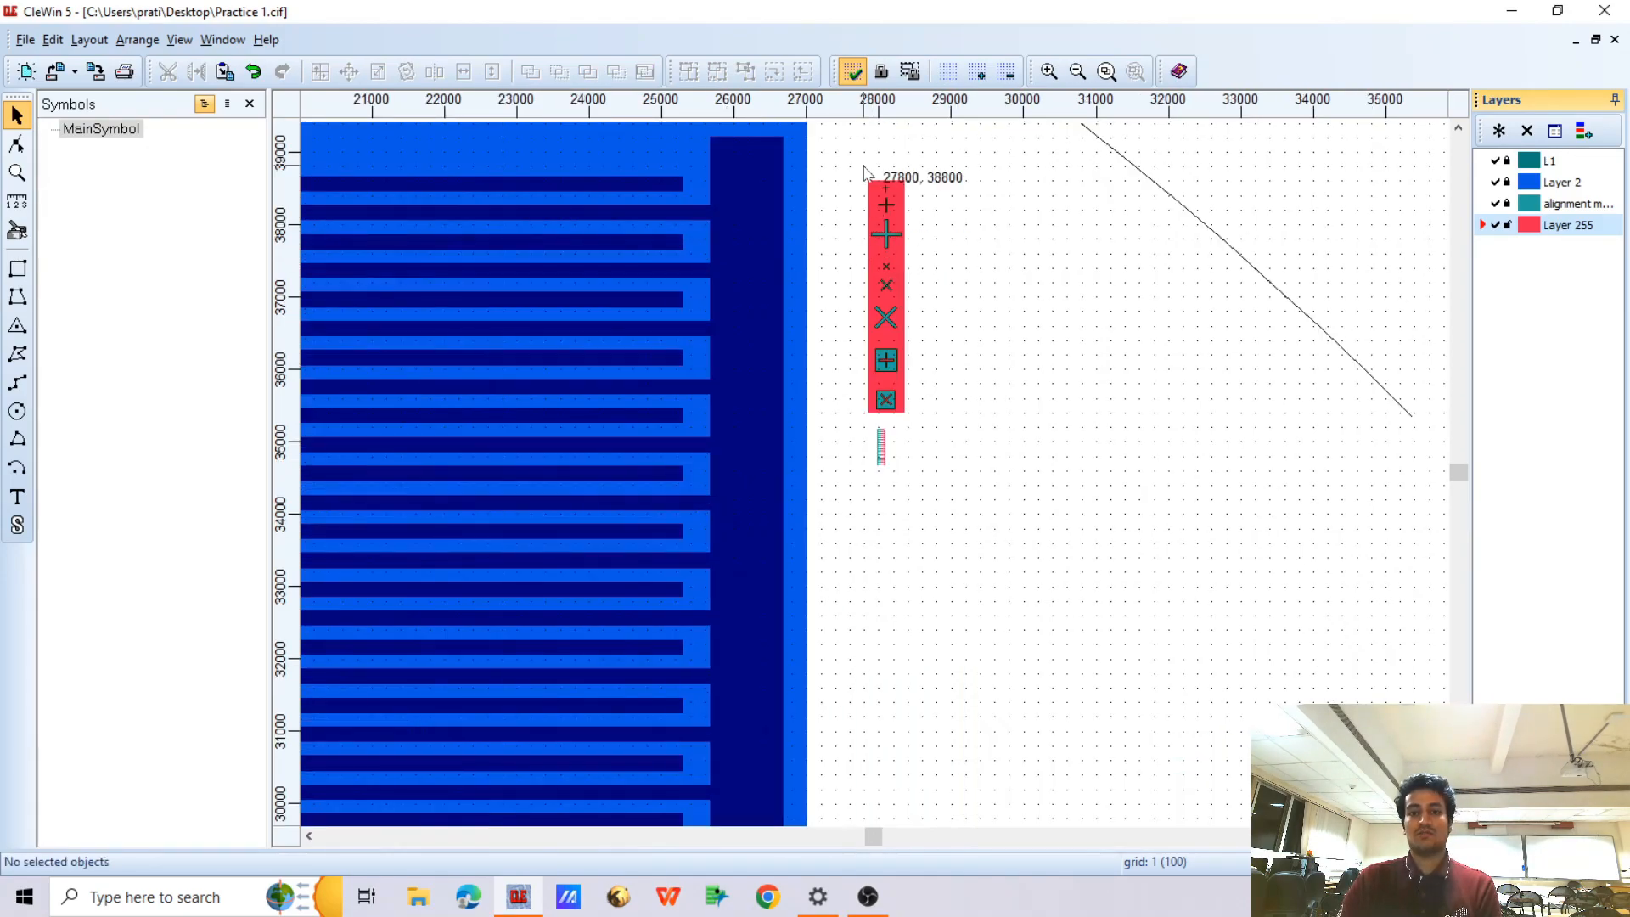
drag(856, 164, 964, 503)
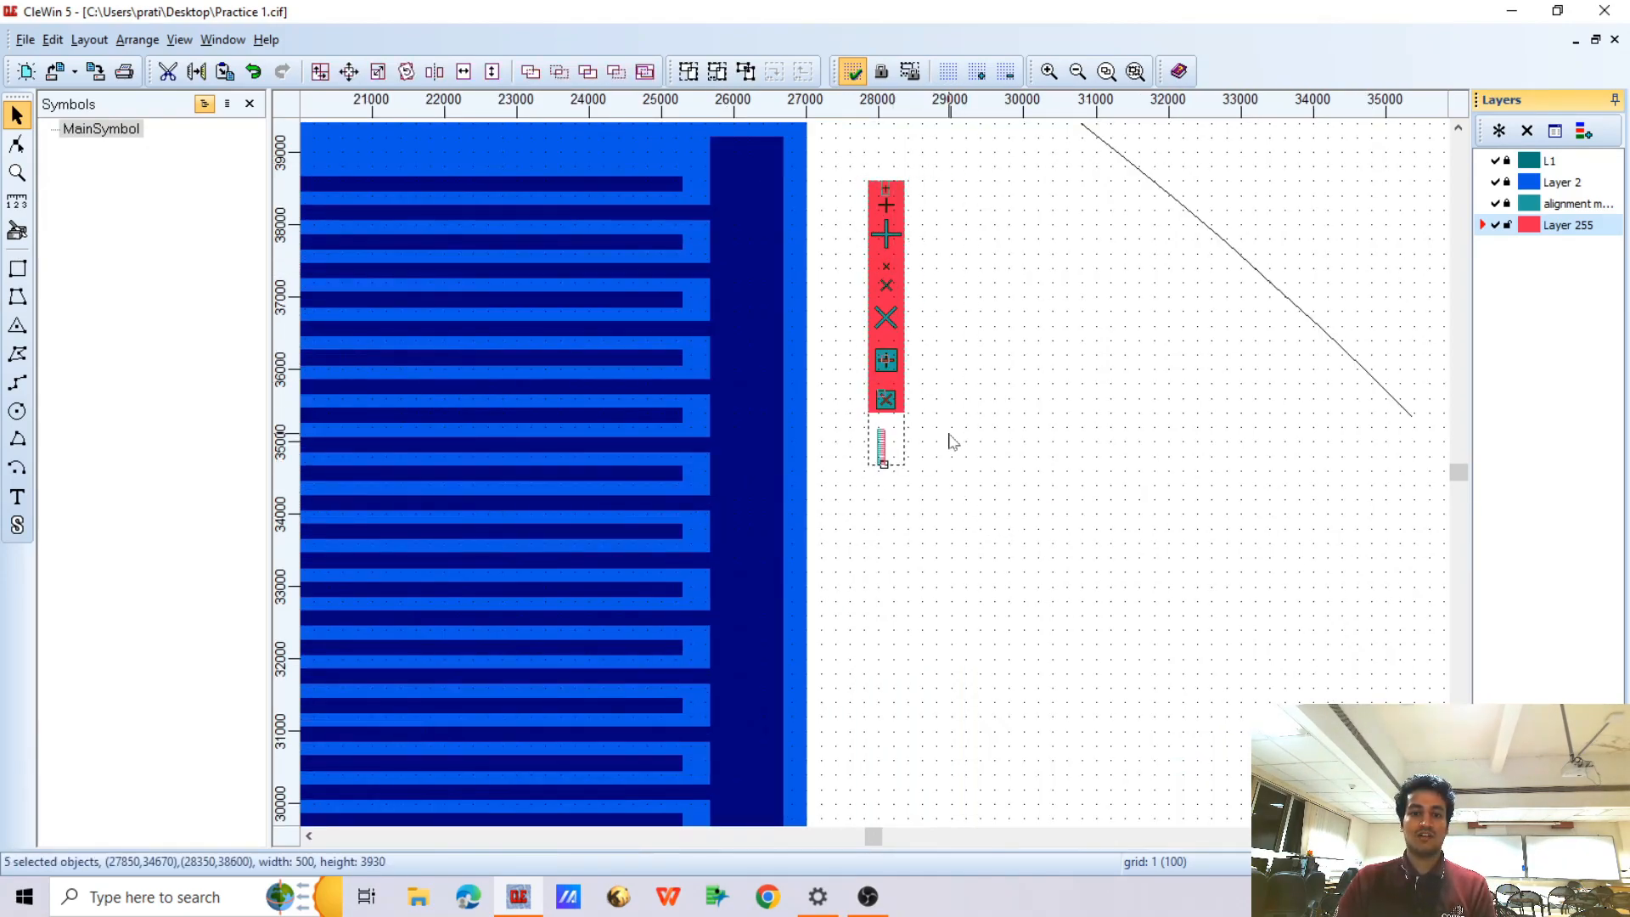
click(716, 71)
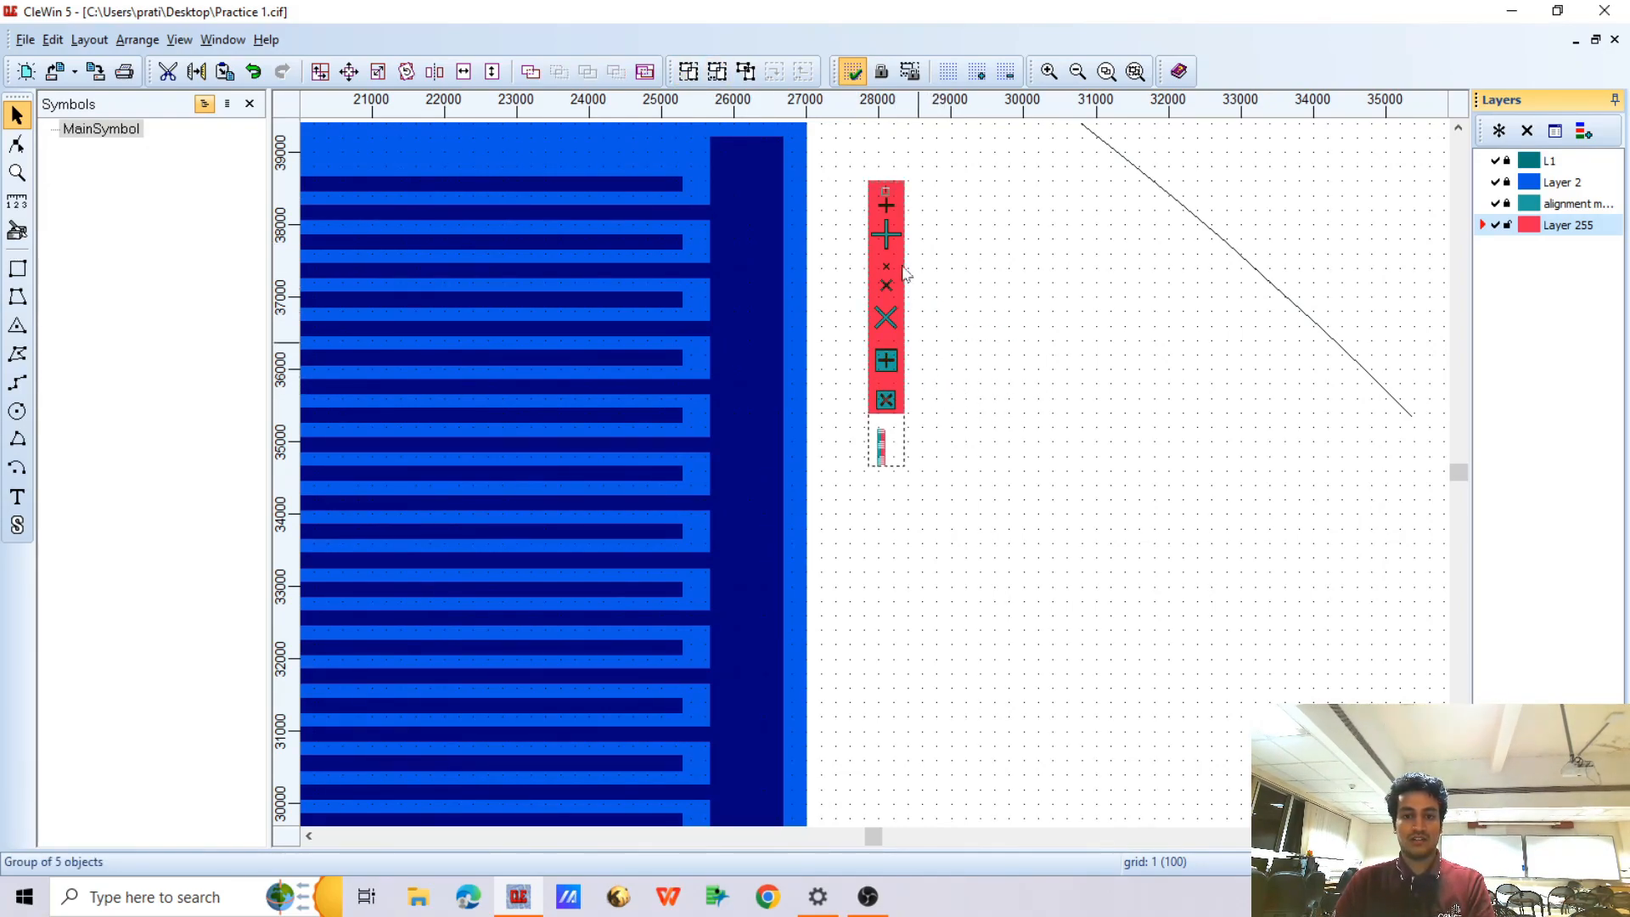
Set the grid to 1000 and place a copy of the marker group 5000 units below the original
click(977, 75)
click(977, 75)
click(978, 75)
click(977, 75)
key(ctrl+Down)
key(ctrl+Down)
key(ctrl+Down)
key(ctrl+Down)
key(ctrl+Down)
key(ctrl+Down)
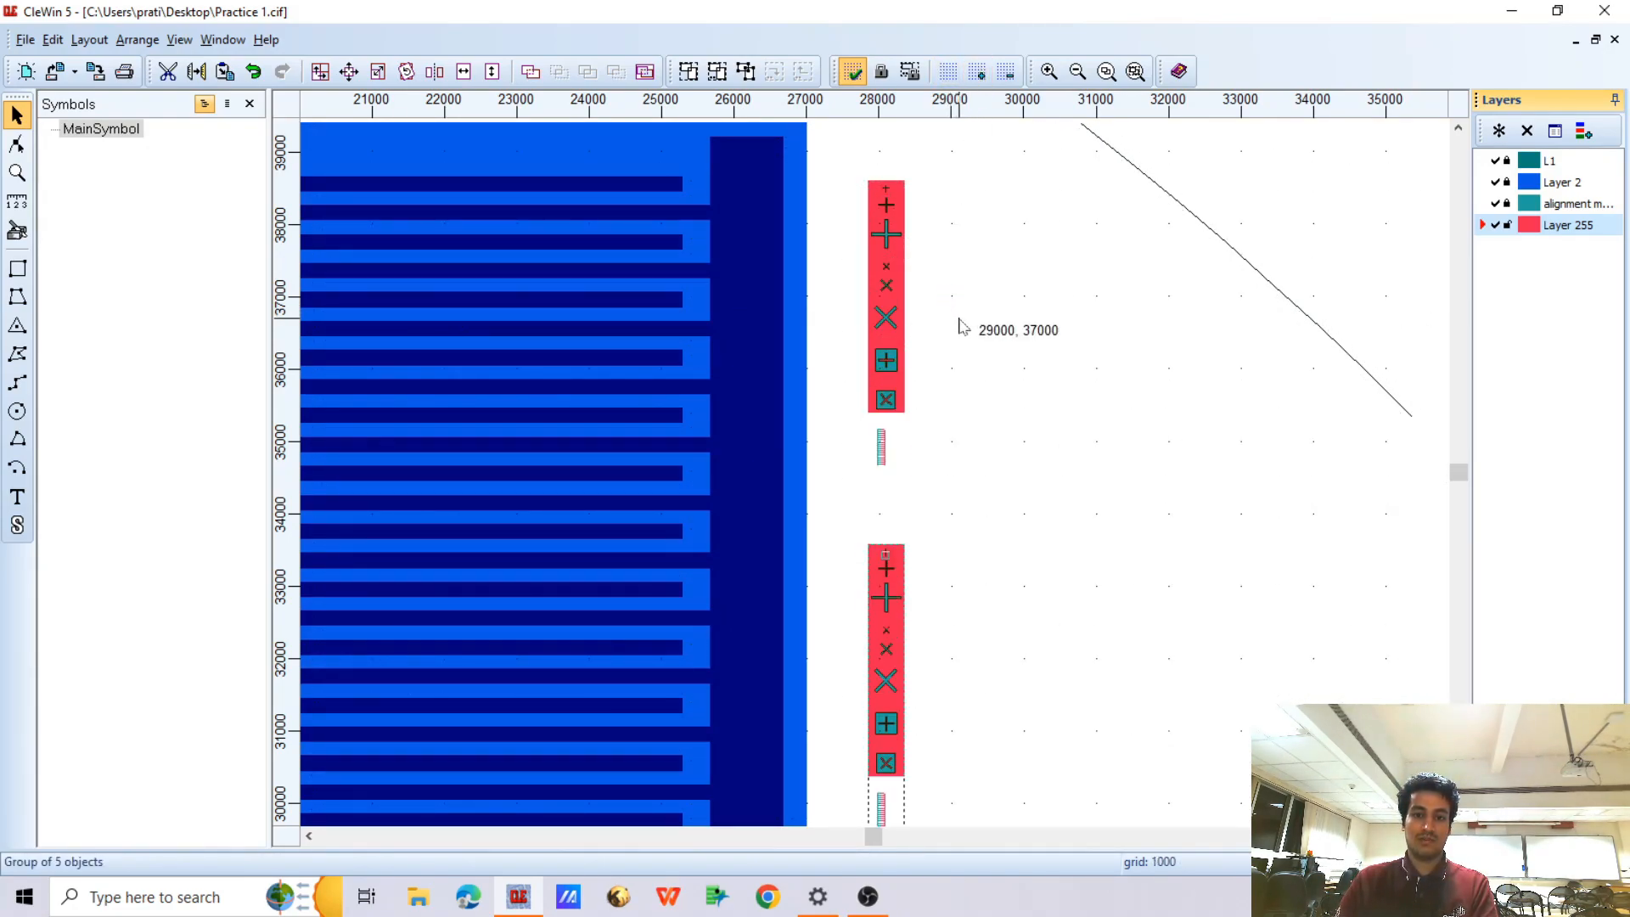
scroll(907, 239, down, 1)
scroll(900, 384, up, 1)
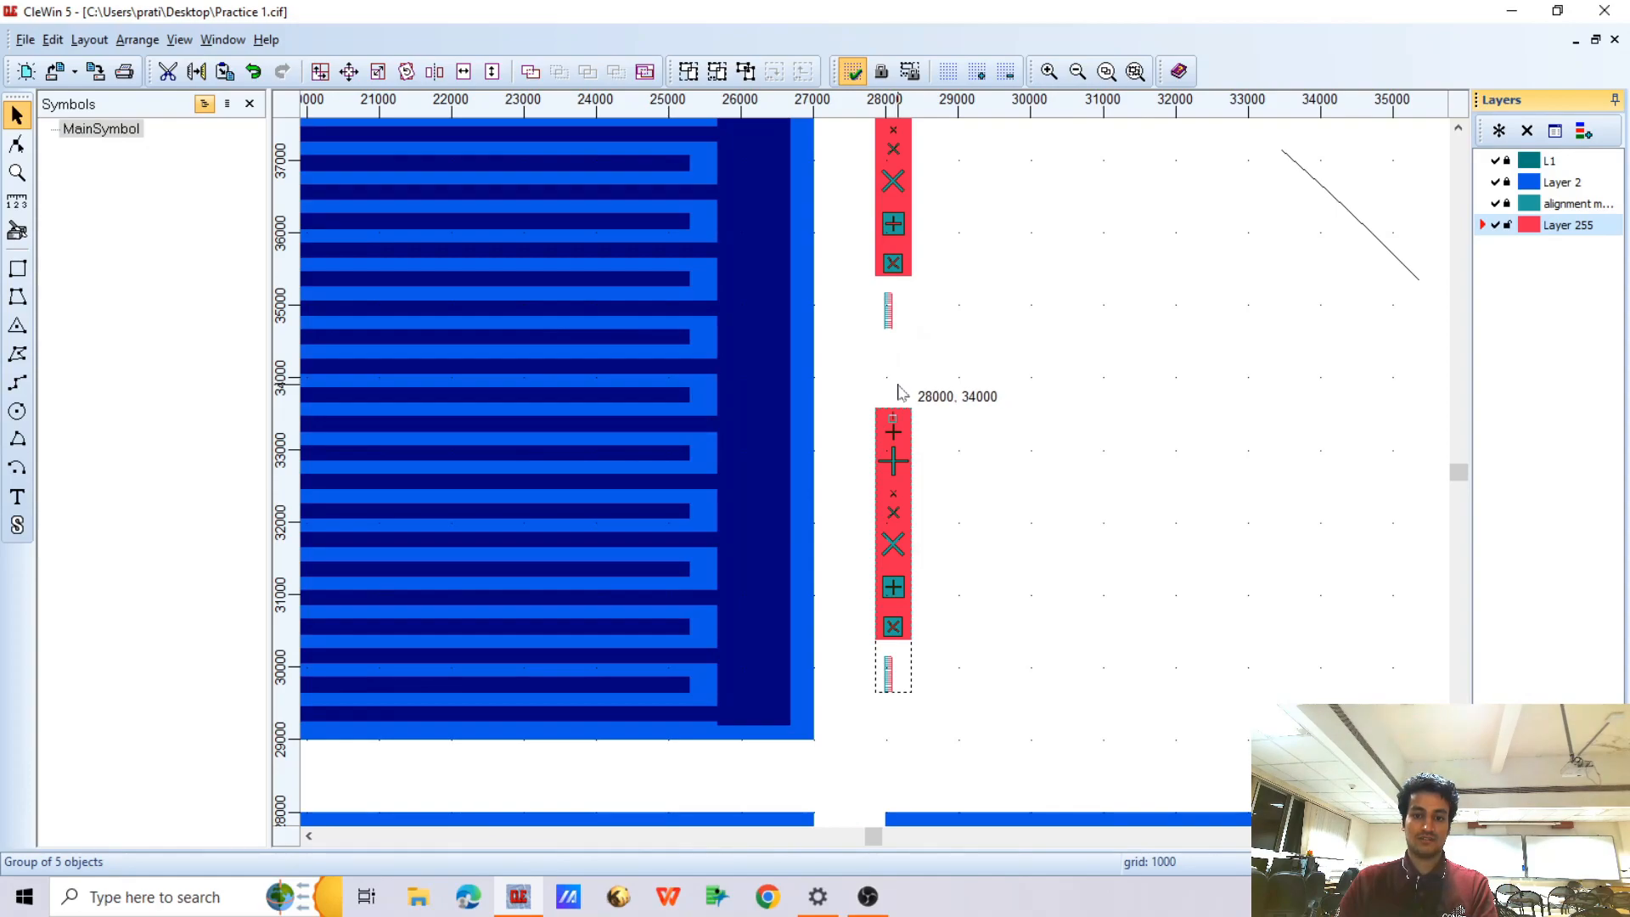
Rotate a copy of both vertical marker groups by -90 degrees about their lower-left corner at 27850, 29650, keeping the originals
scroll(977, 412, down, 1)
click(978, 414)
drag(921, 212, 1023, 569)
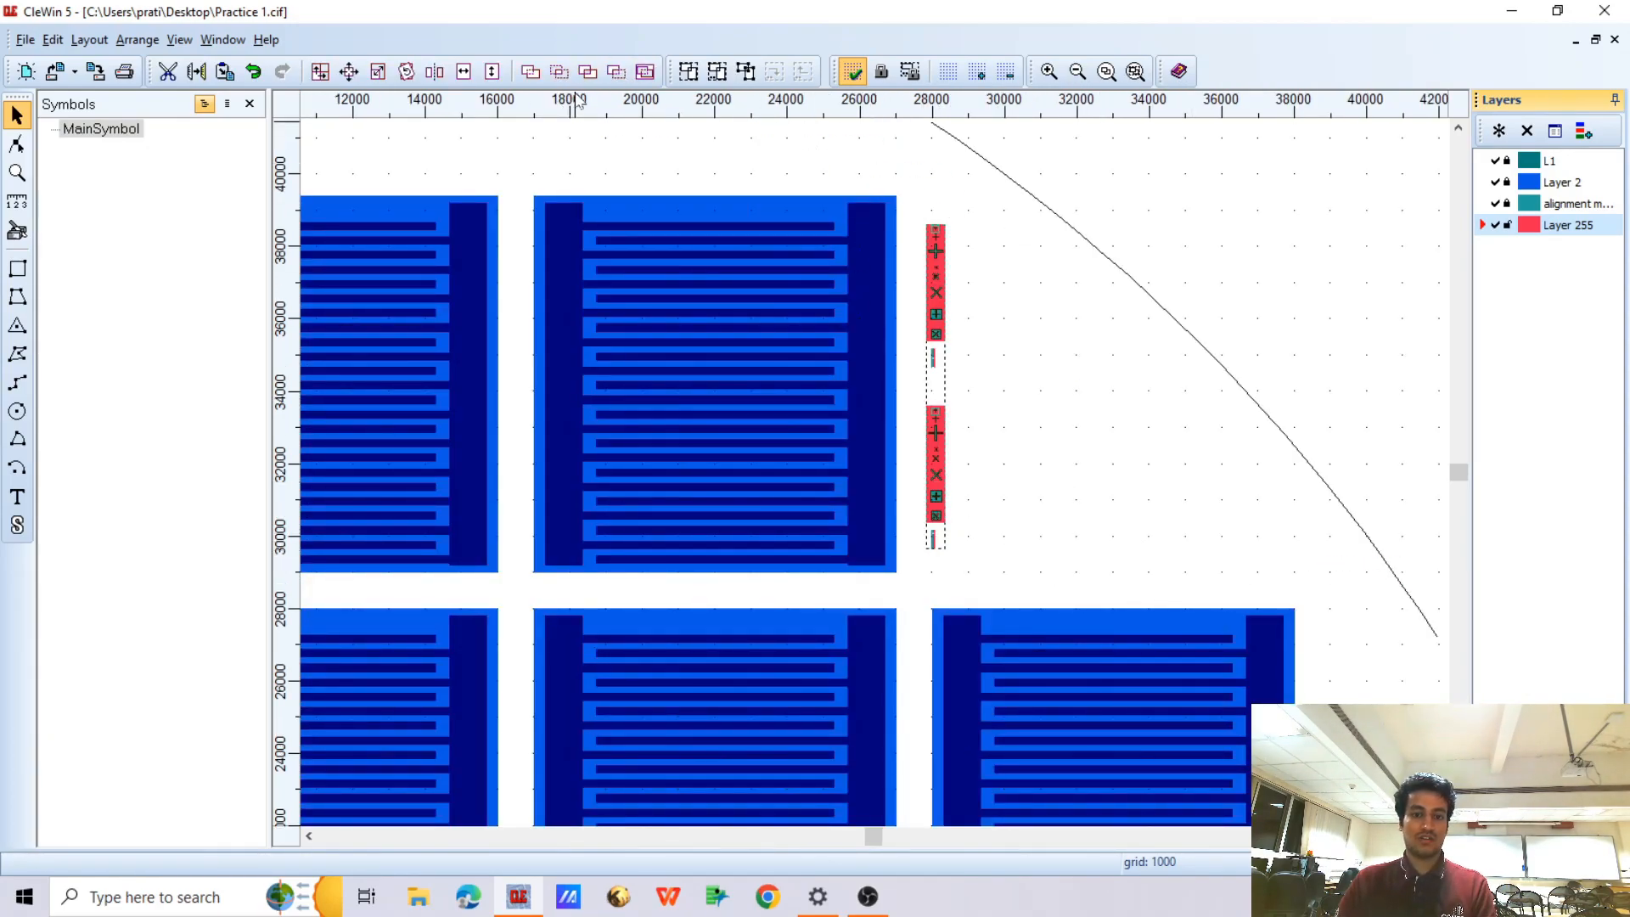
click(407, 71)
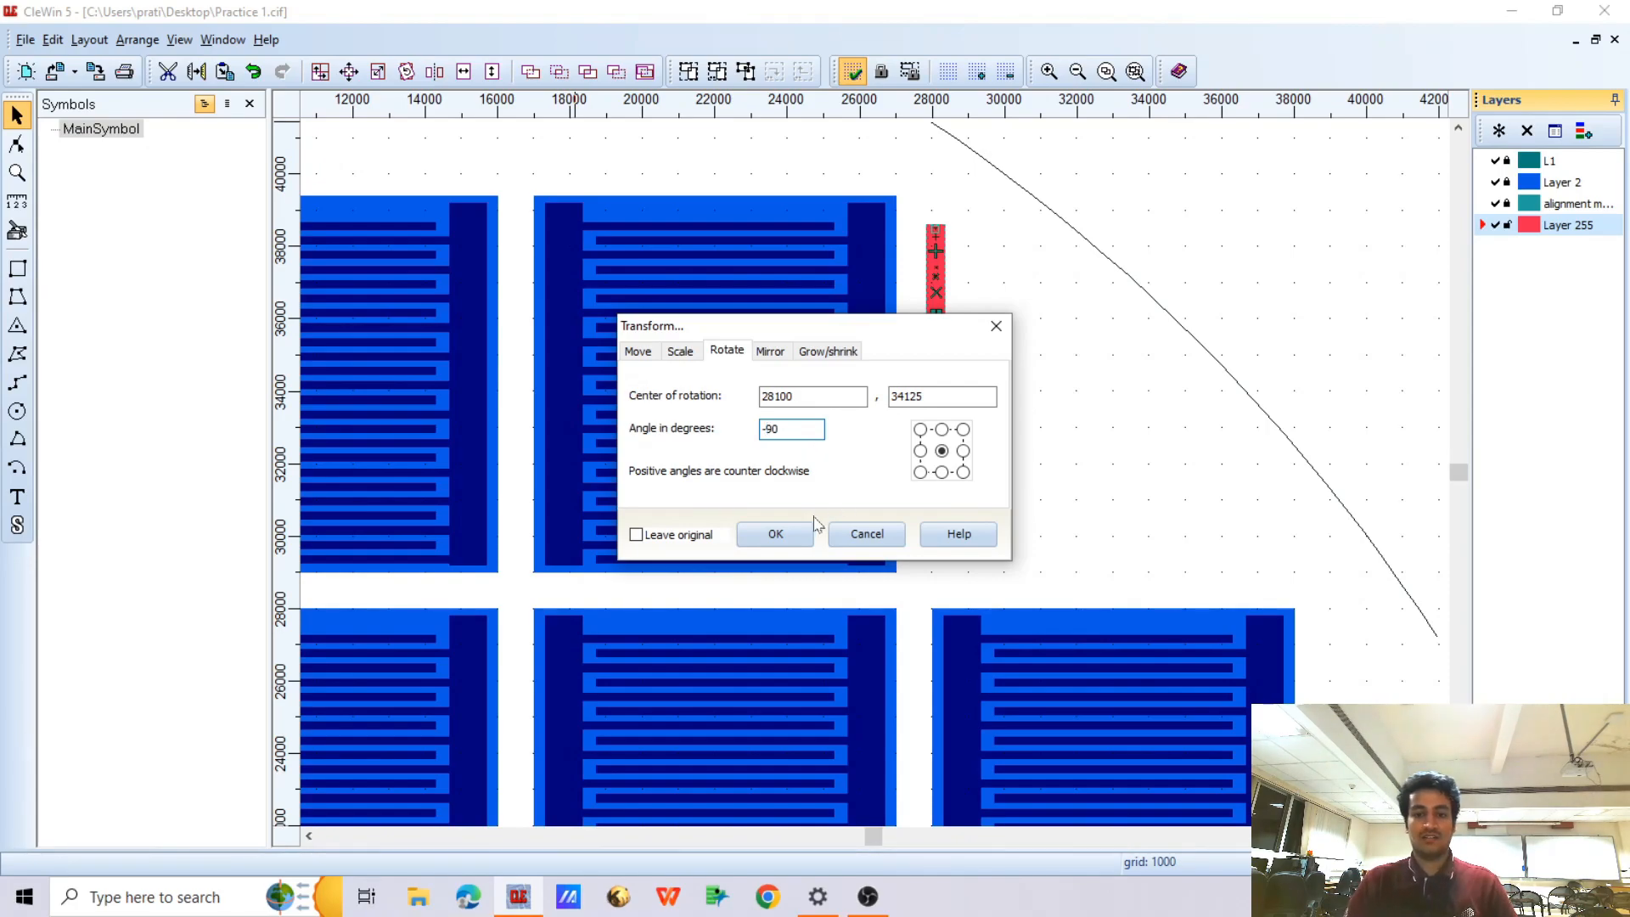
click(921, 472)
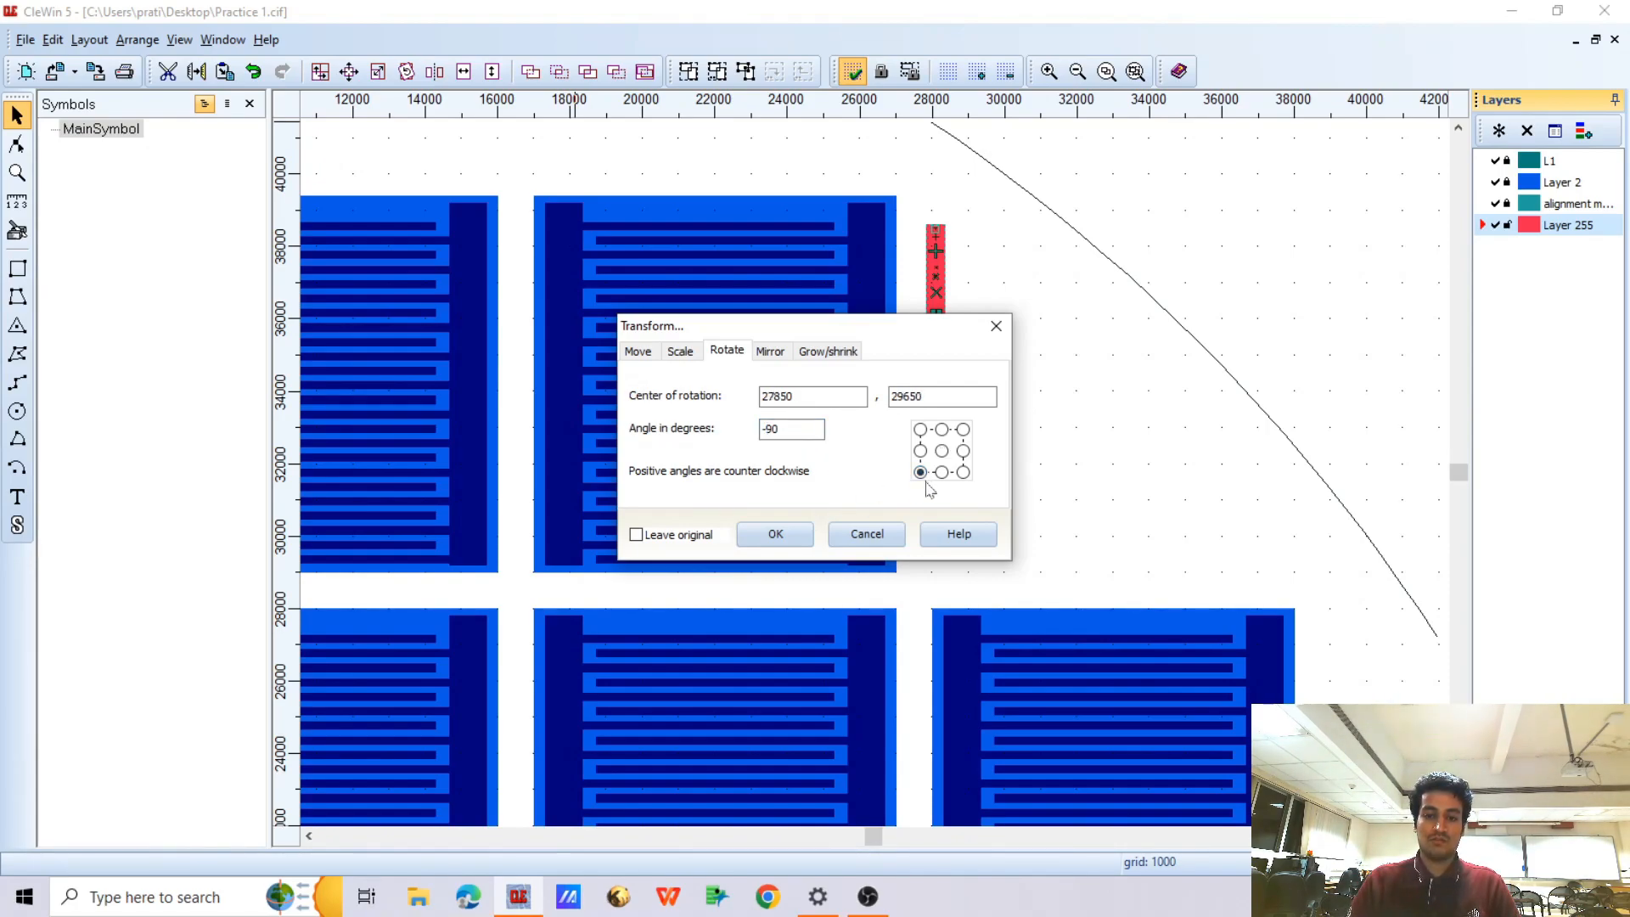
click(776, 534)
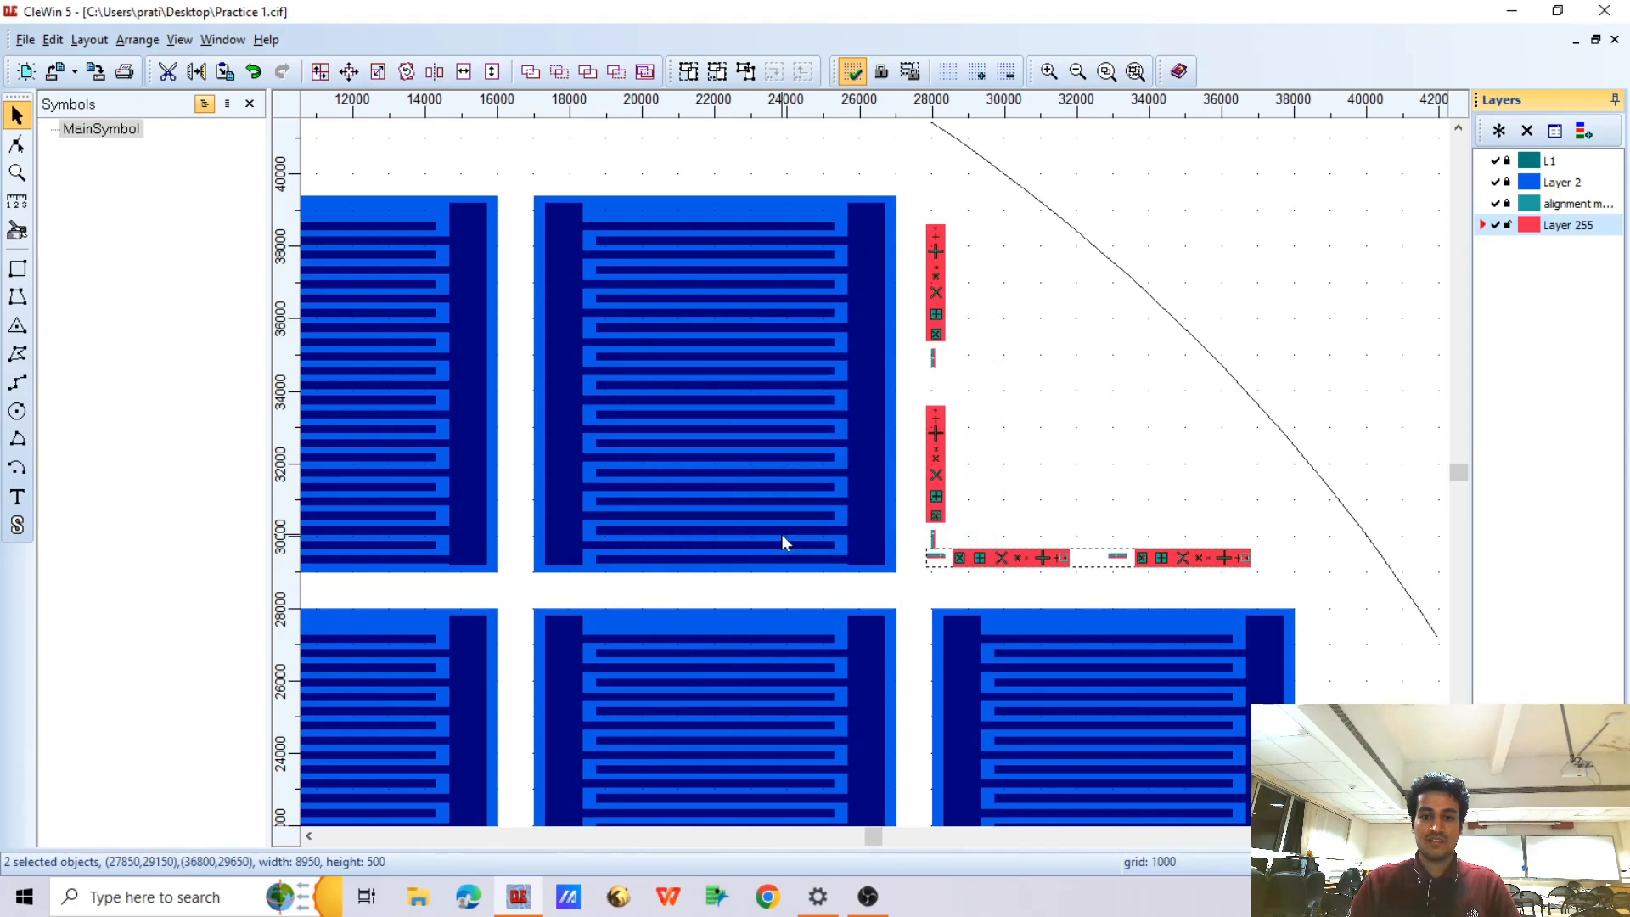
Move the two horizontal marker groups 1000 units right, clear of the vertical ones
scroll(917, 540, up, 3)
scroll(915, 540, down, 3)
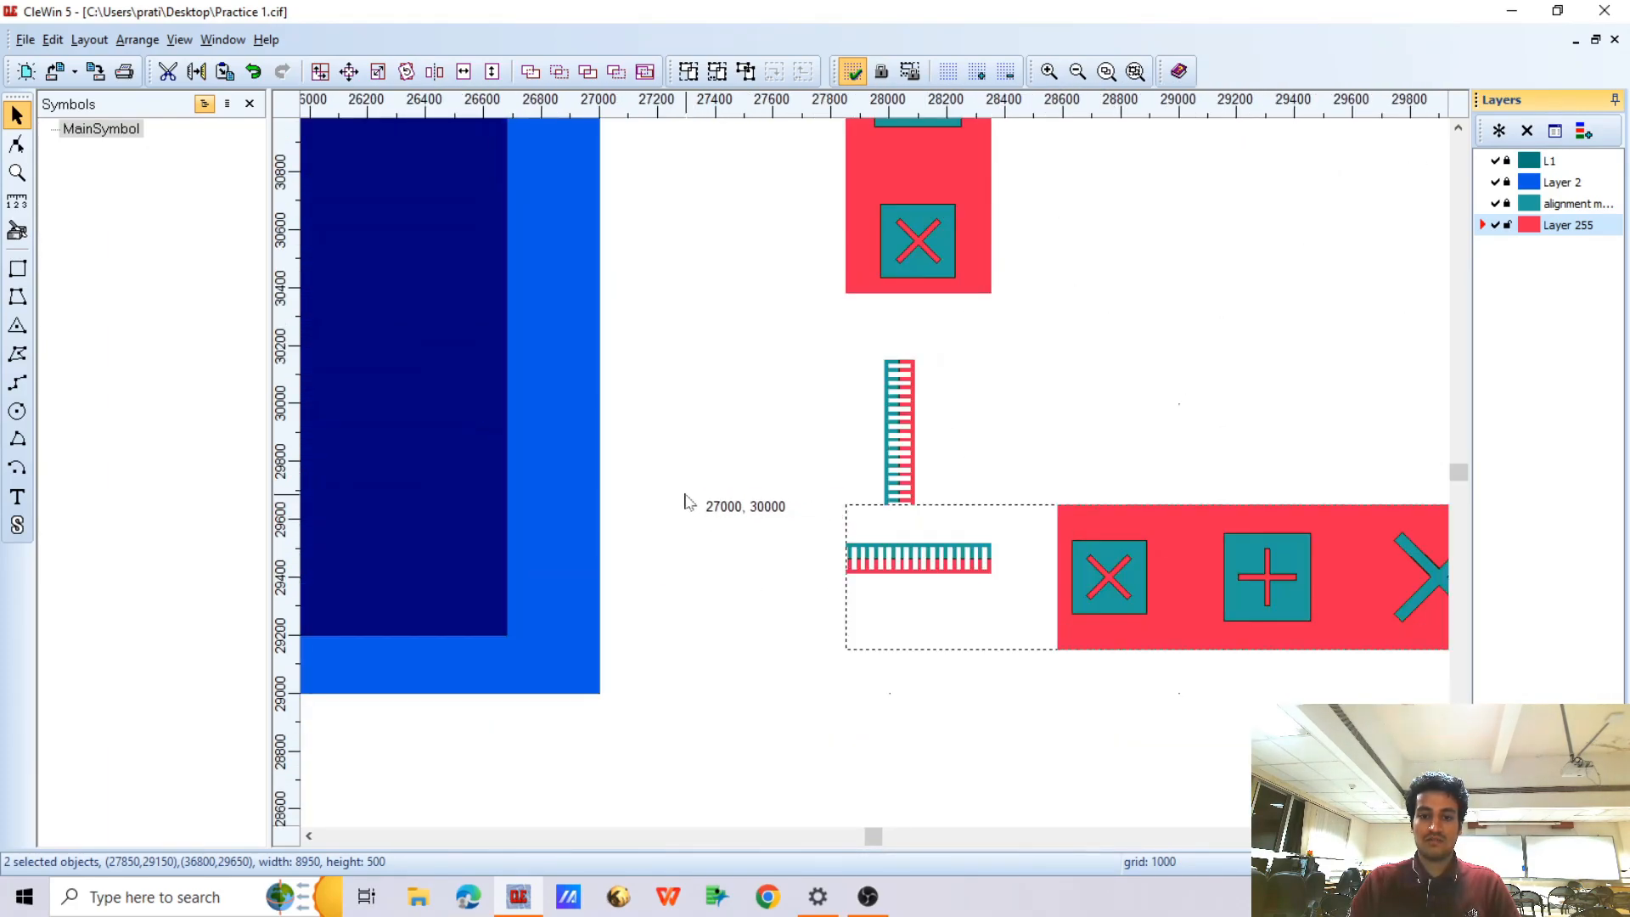
key(Right)
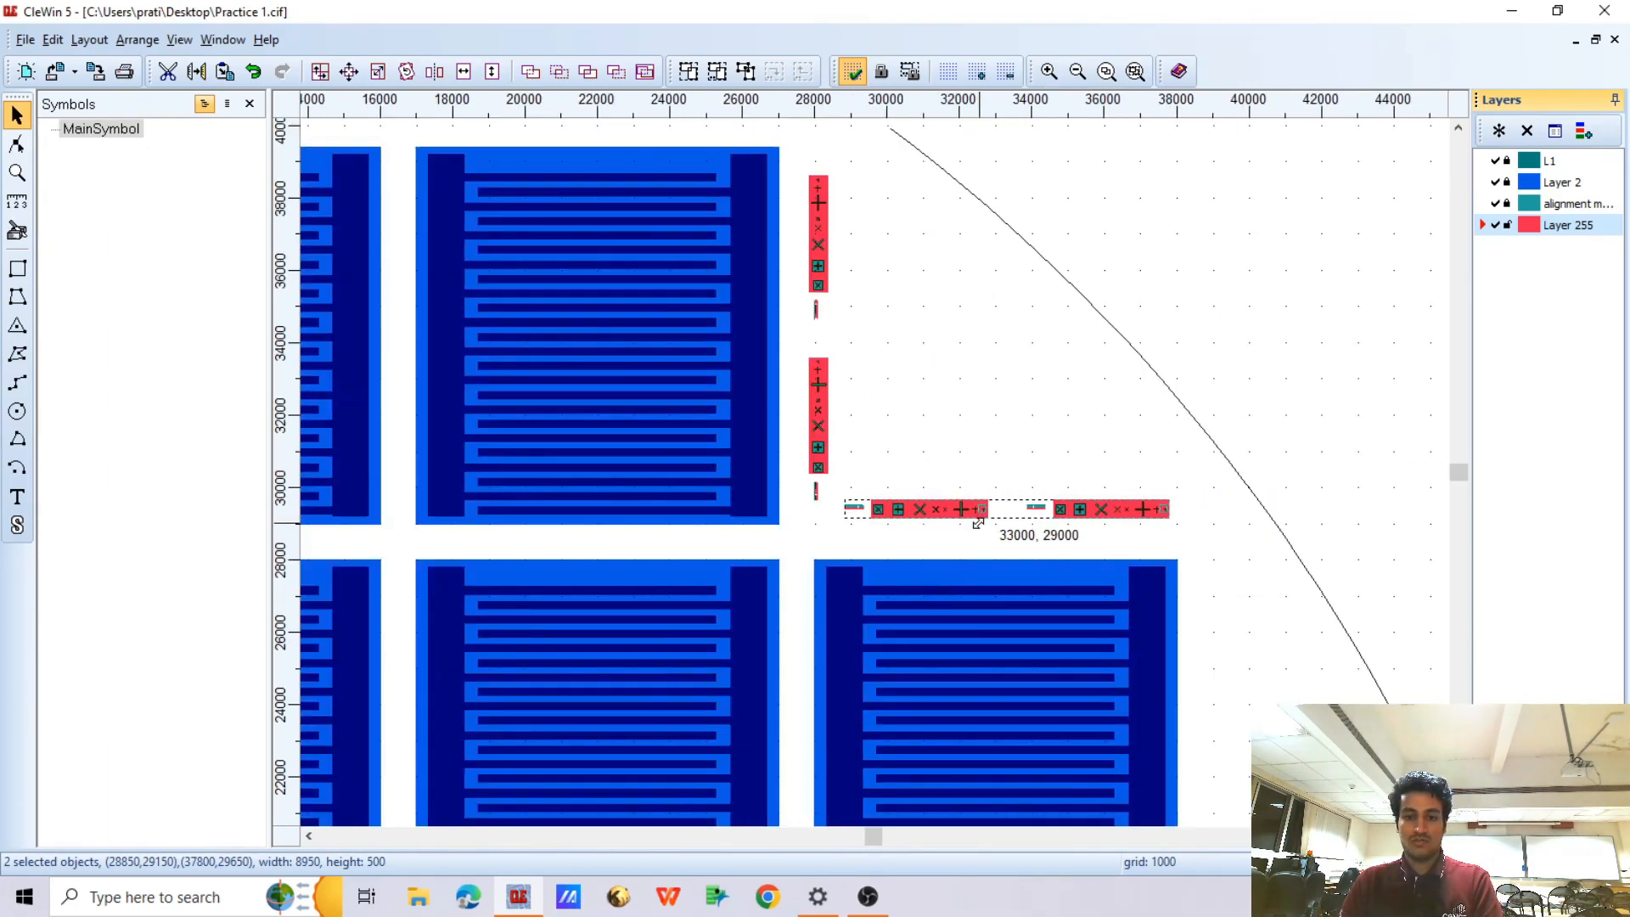
Select the two vertical and two horizontal marker groups in the wafer's upper-right corner
scroll(985, 481, down, 1)
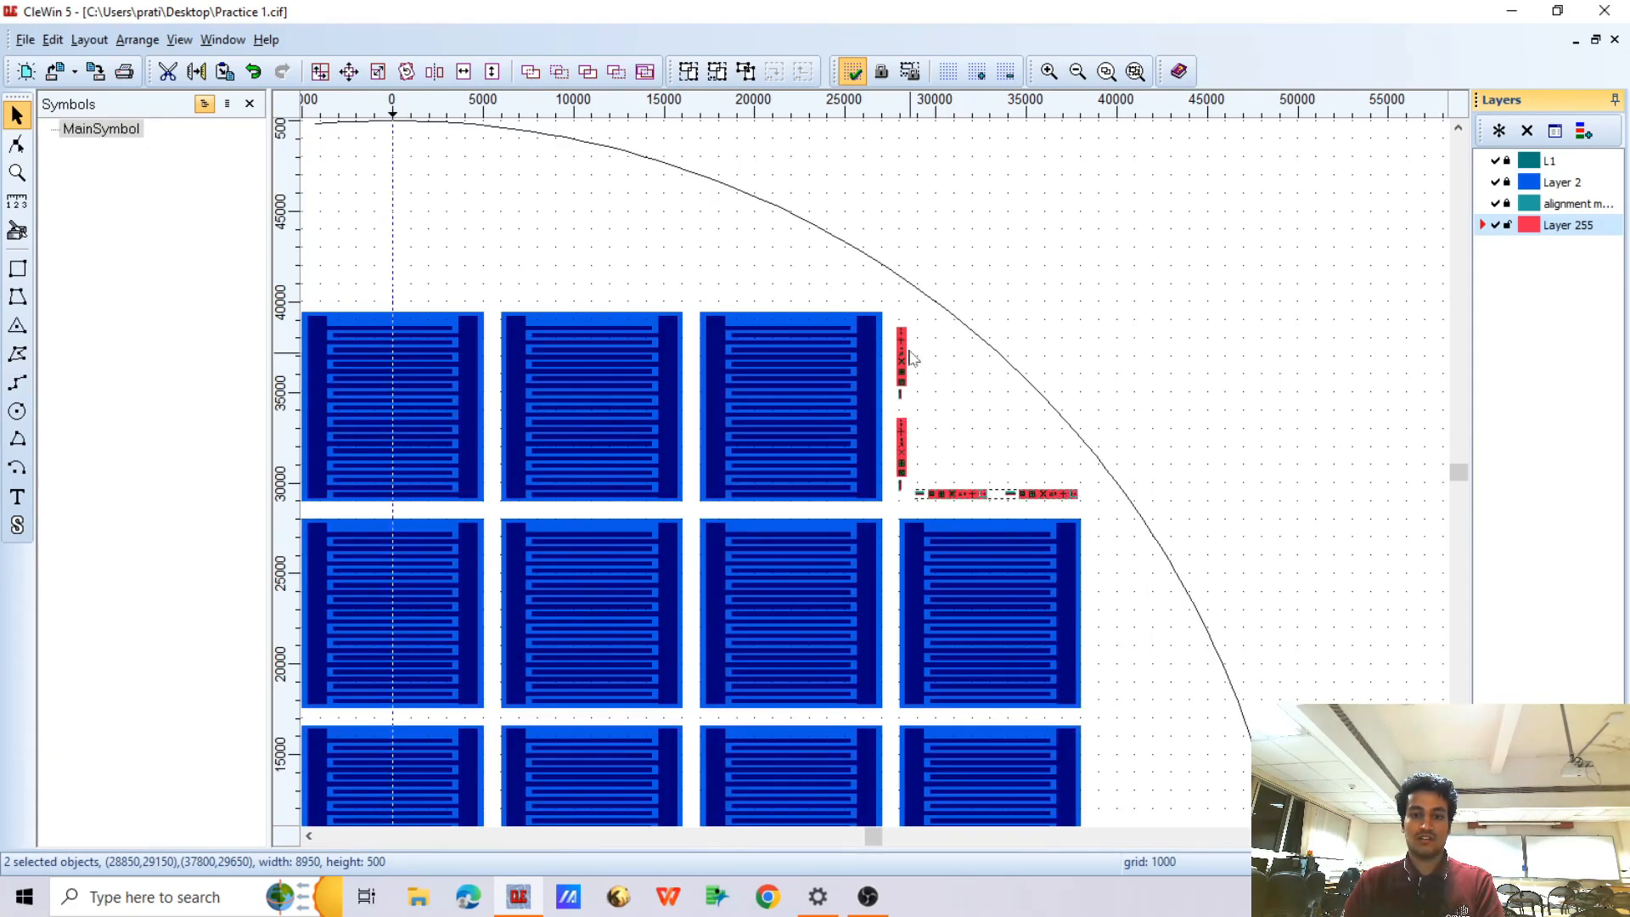
drag(893, 321, 1107, 511)
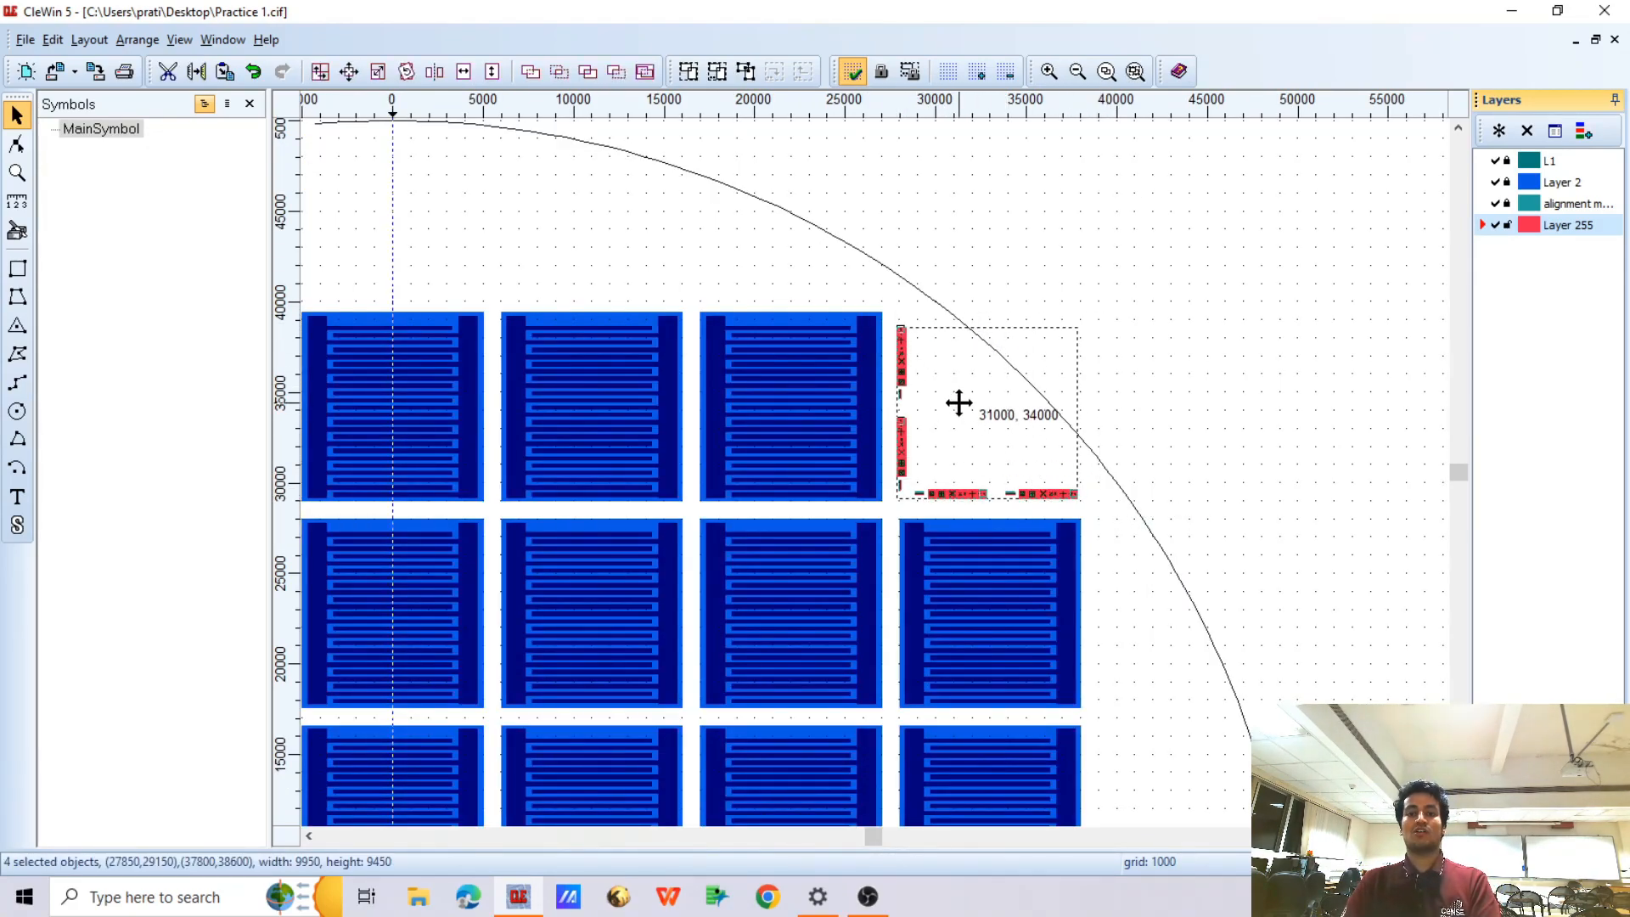
scroll(1004, 404, down, 1)
scroll(1004, 405, down, 1)
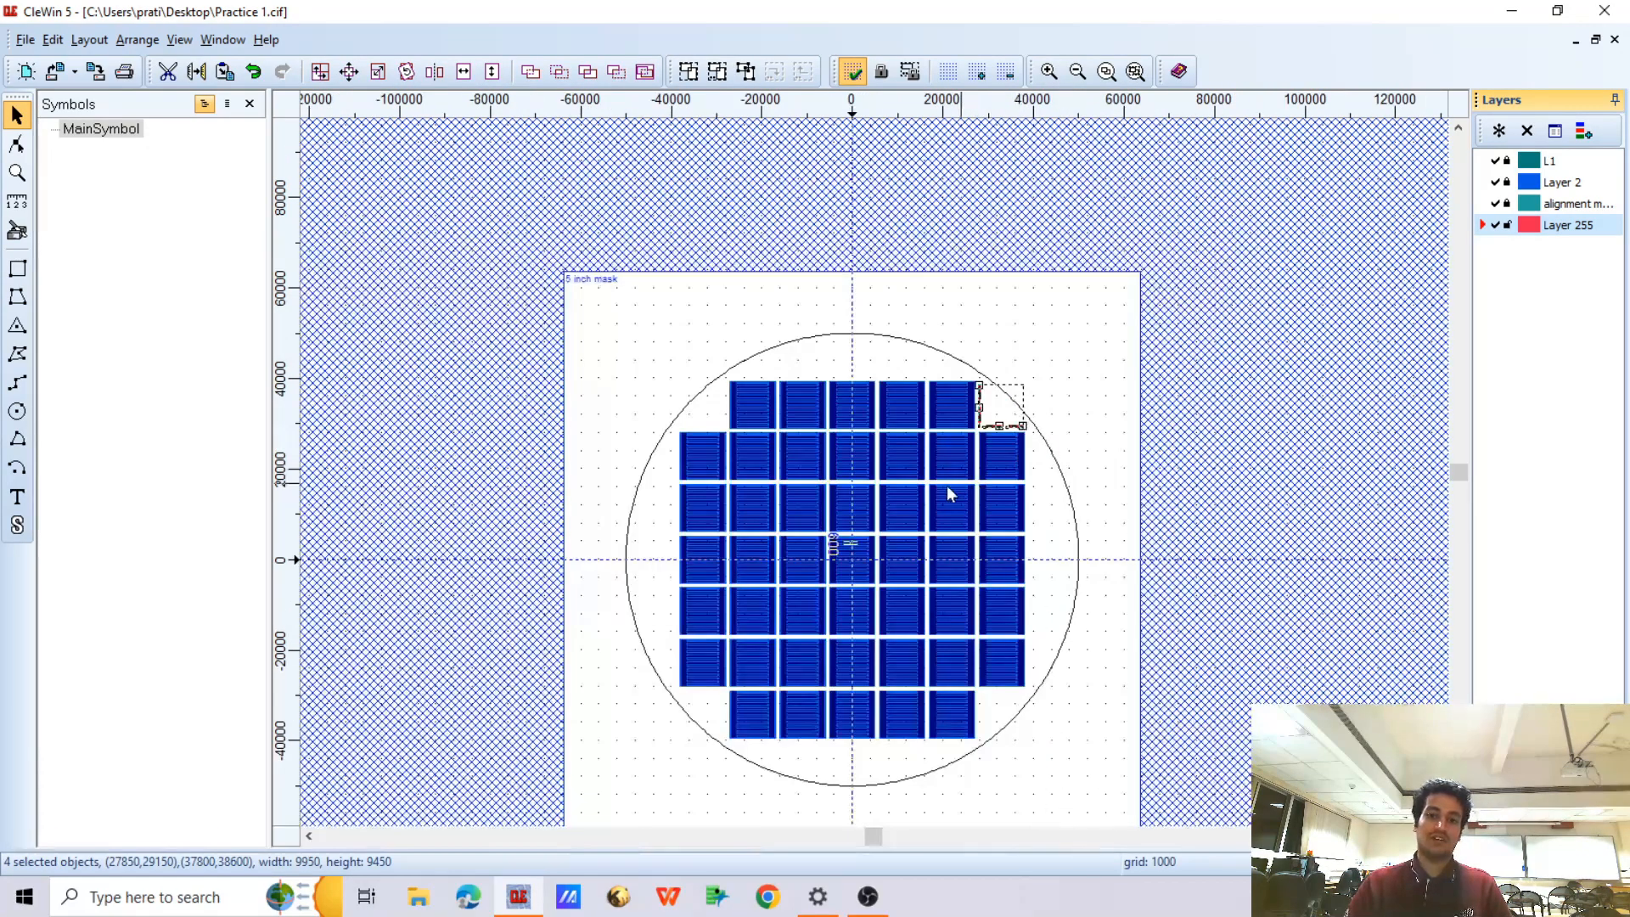
scroll(1005, 401, up, 1)
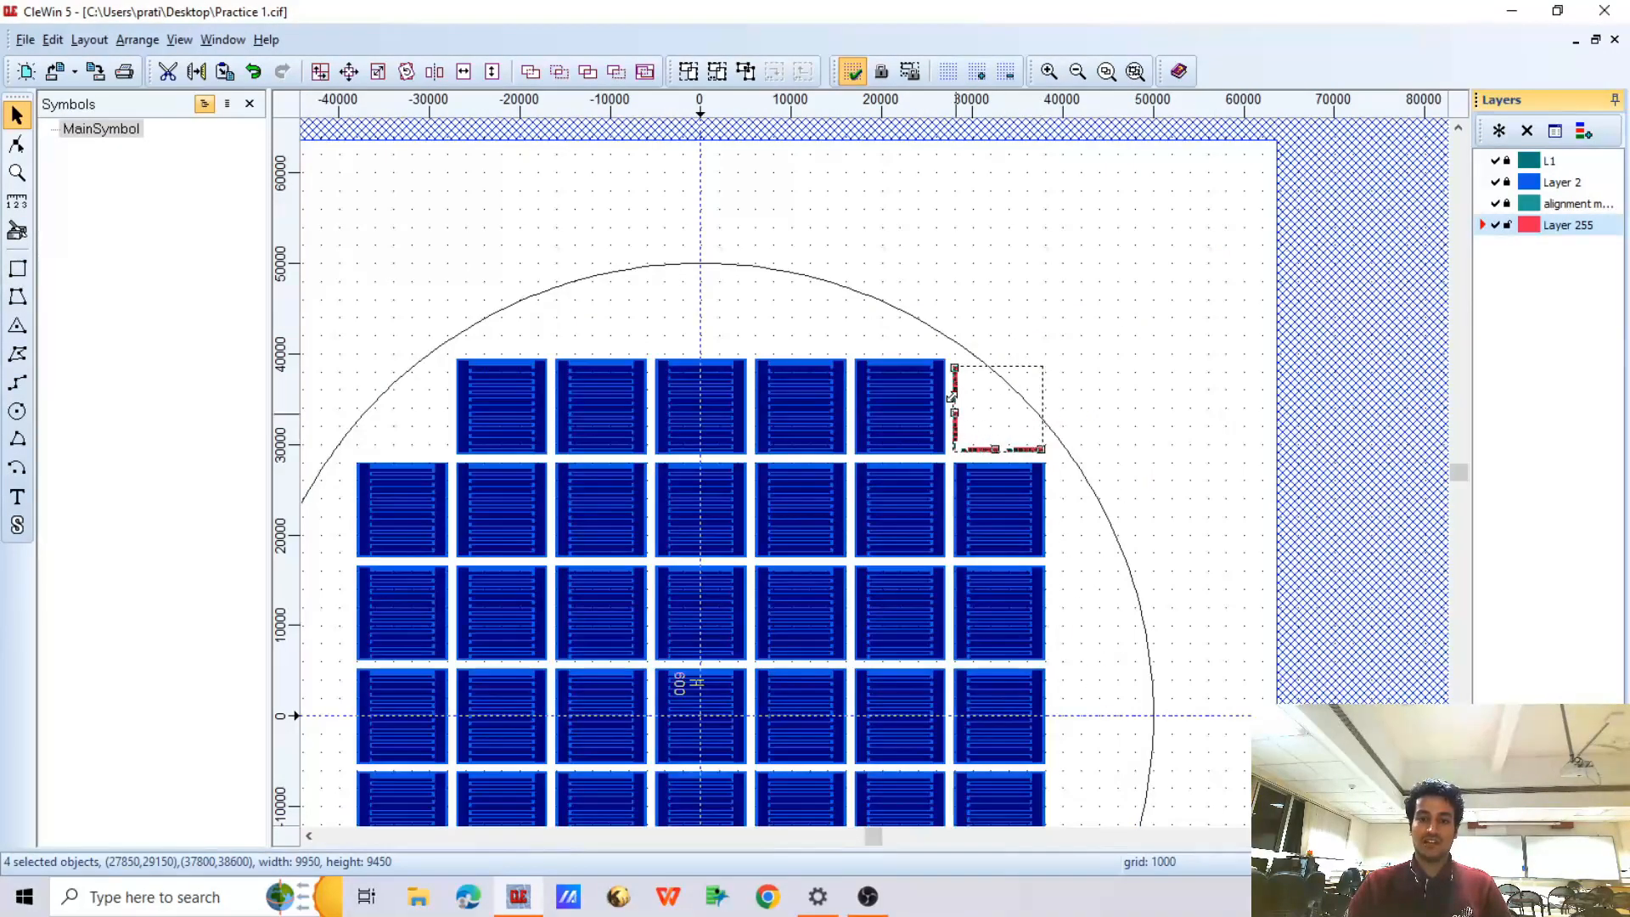
click(321, 72)
mouse_move(679, 324)
mouse_down()
mouse_move(1048, 180)
mouse_move(1136, 178)
mouse_up()
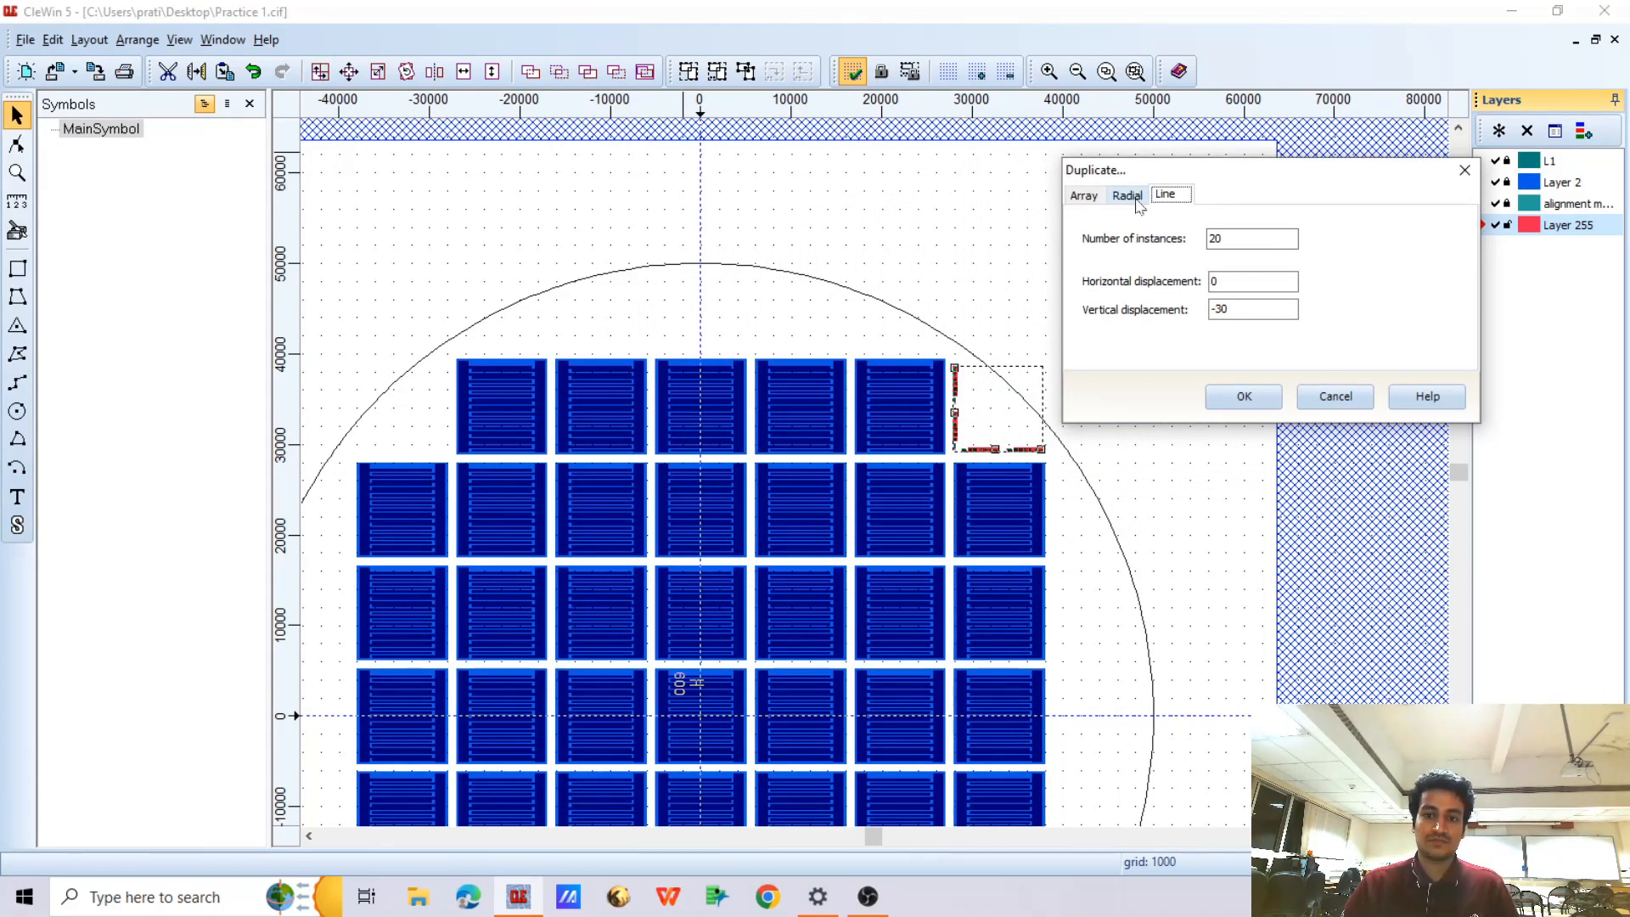
click(1332, 396)
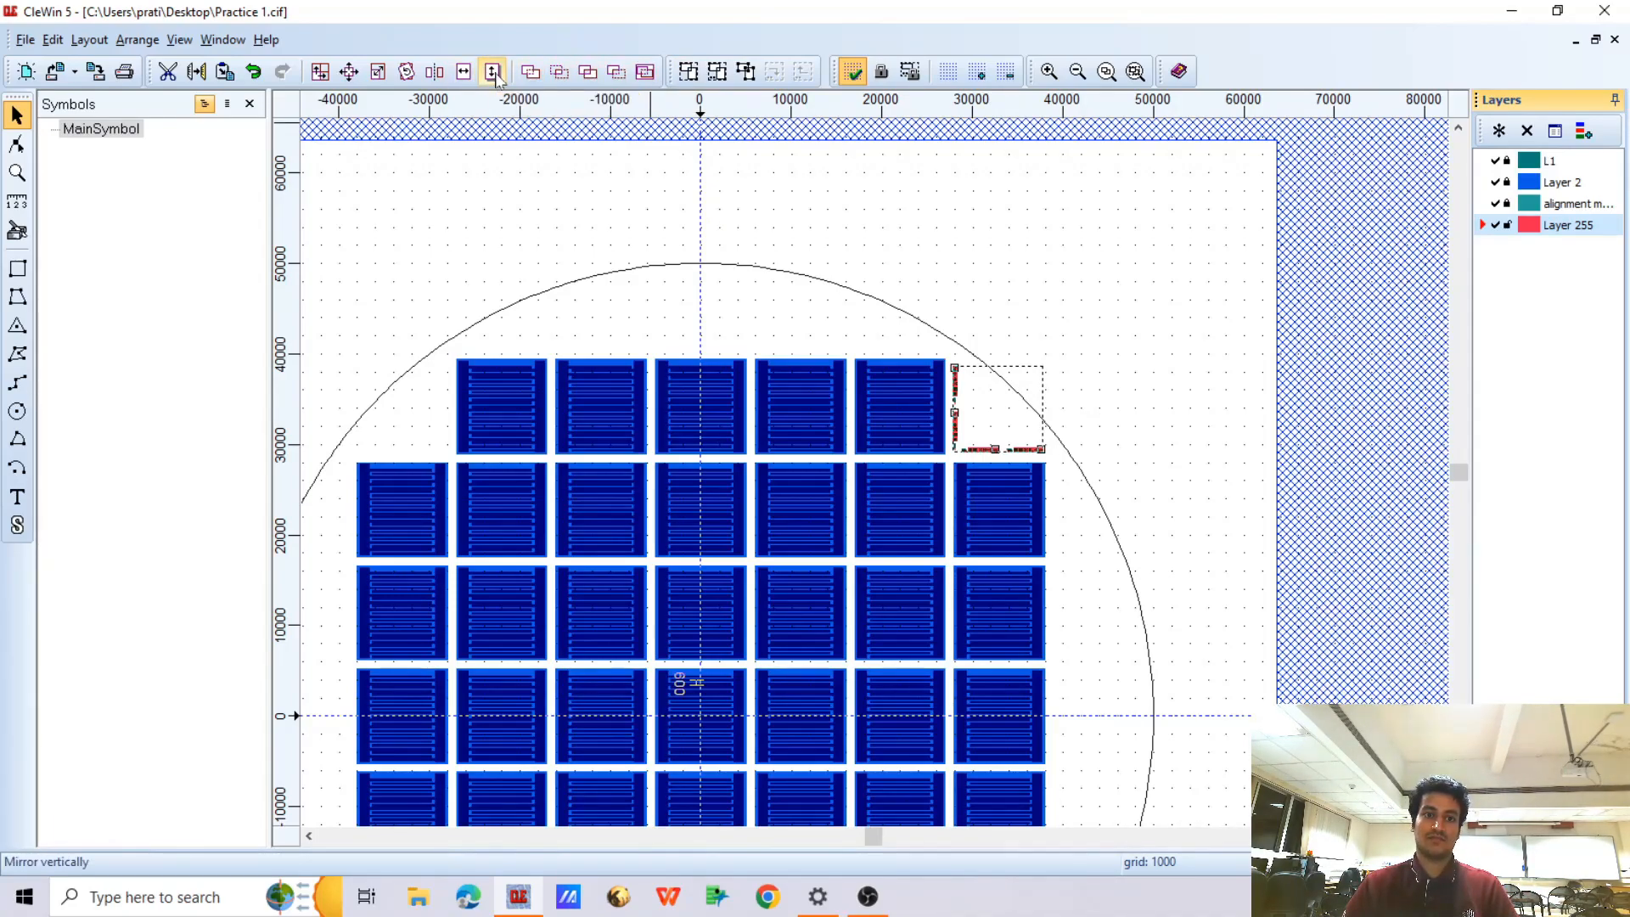
Mirror the selected marker groups horizontally about origin 0, keeping the originals, to fill the wafer's upper-left corner
click(434, 72)
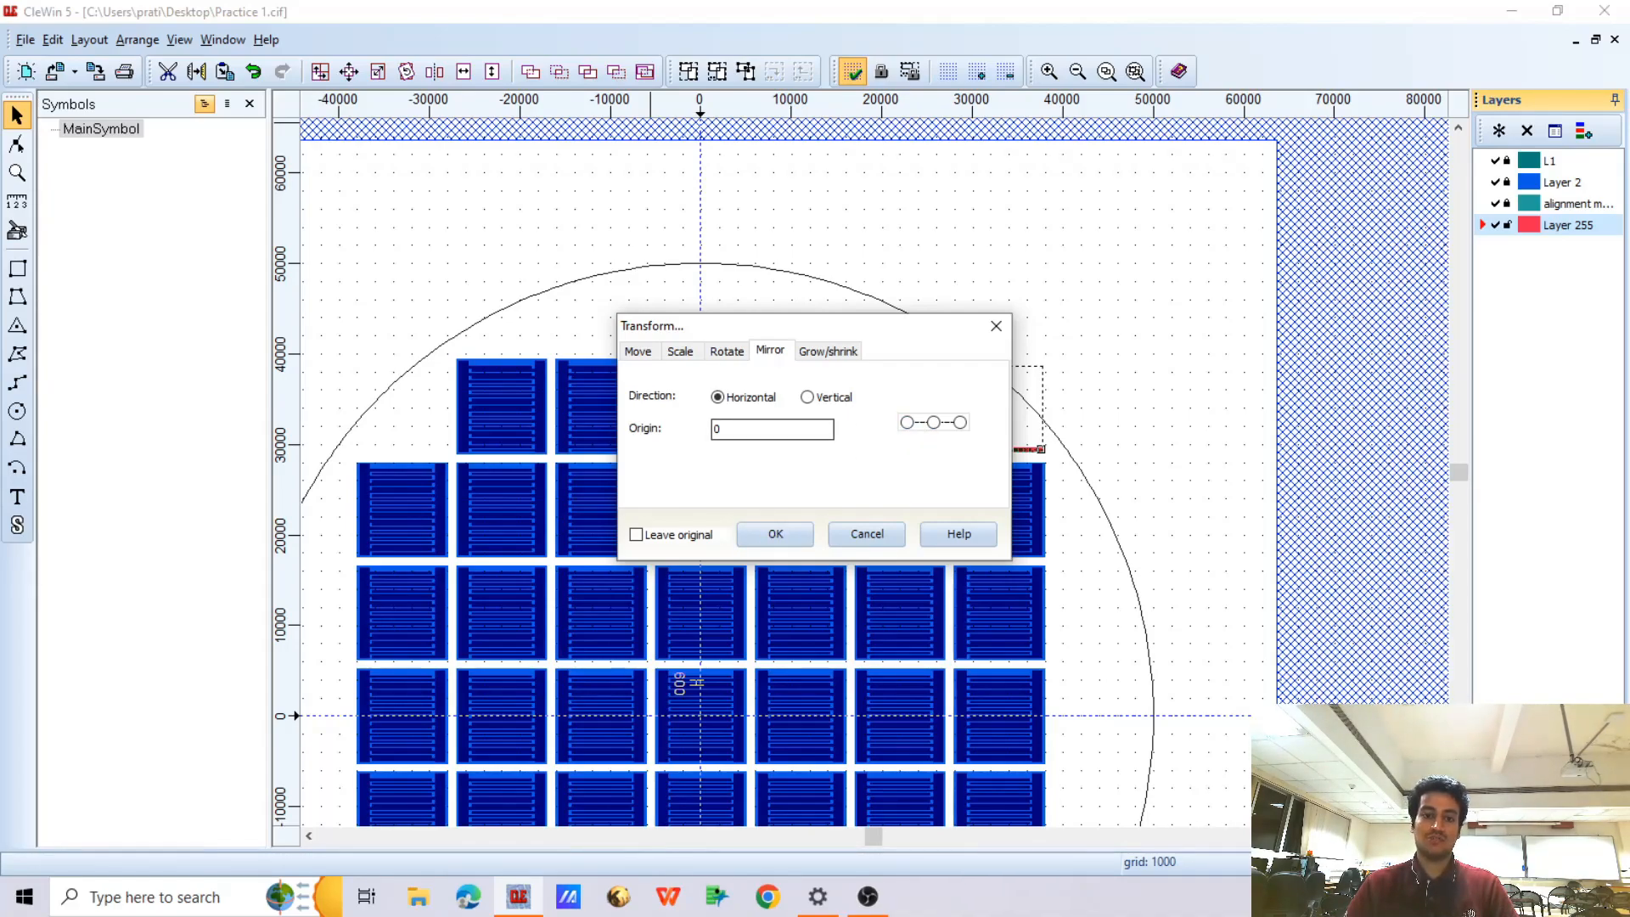
click(775, 533)
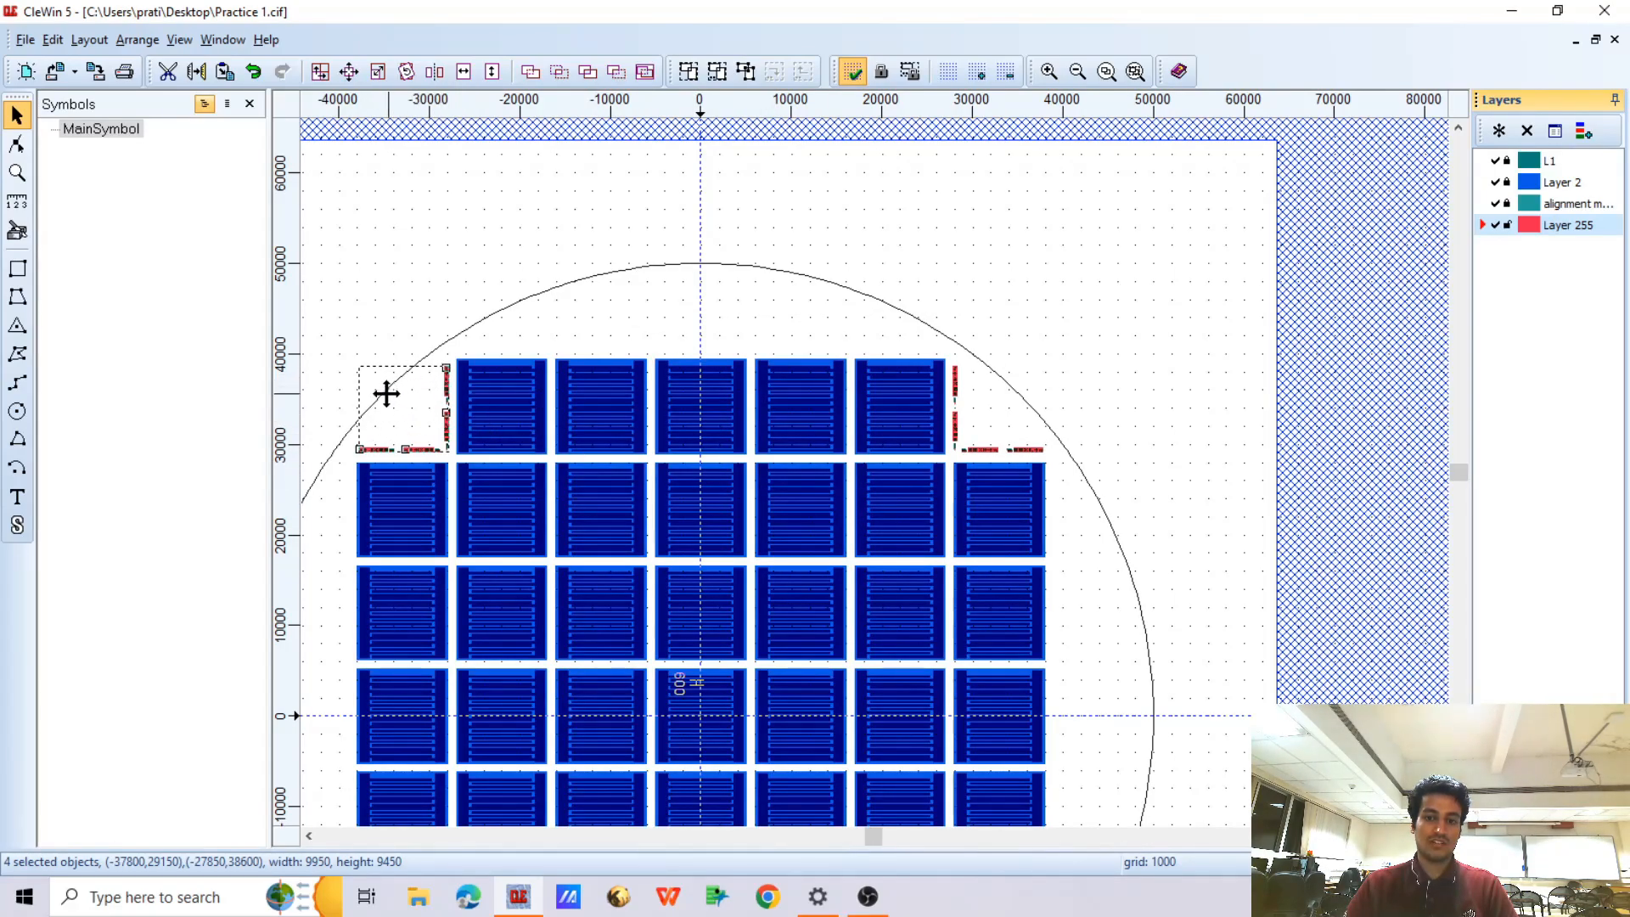
scroll(391, 387, up, 3)
scroll(569, 365, down, 3)
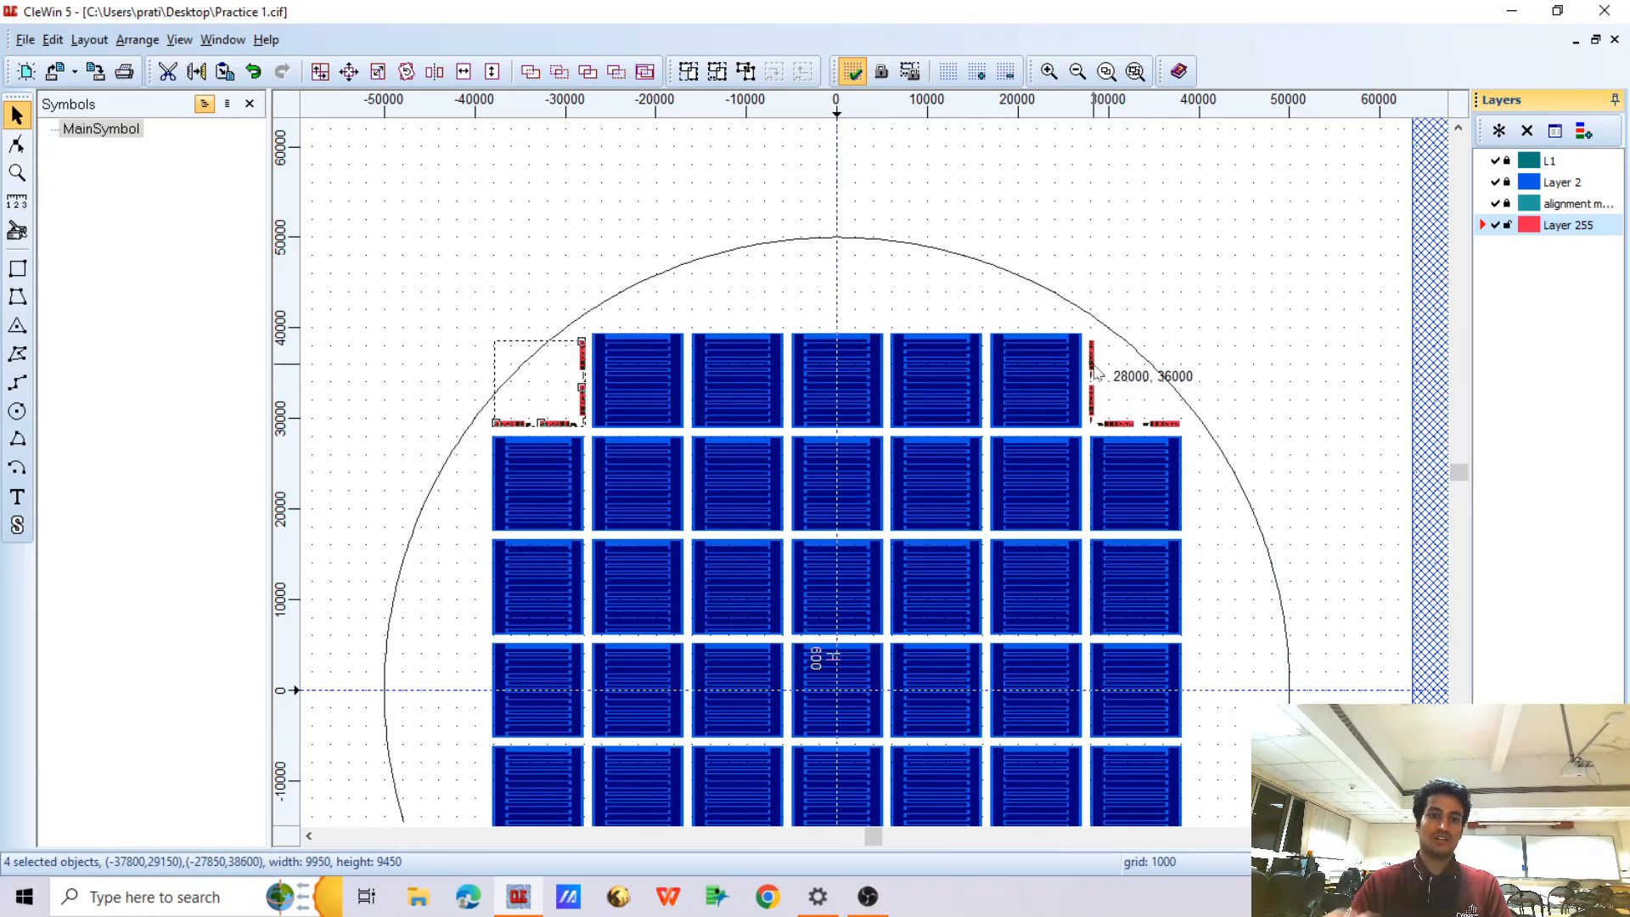
Add the upper-right marker groups to the selection and mirror both corners' markers vertically about origin 0, keeping the originals
scroll(791, 266, down, 3)
scroll(790, 266, up, 2)
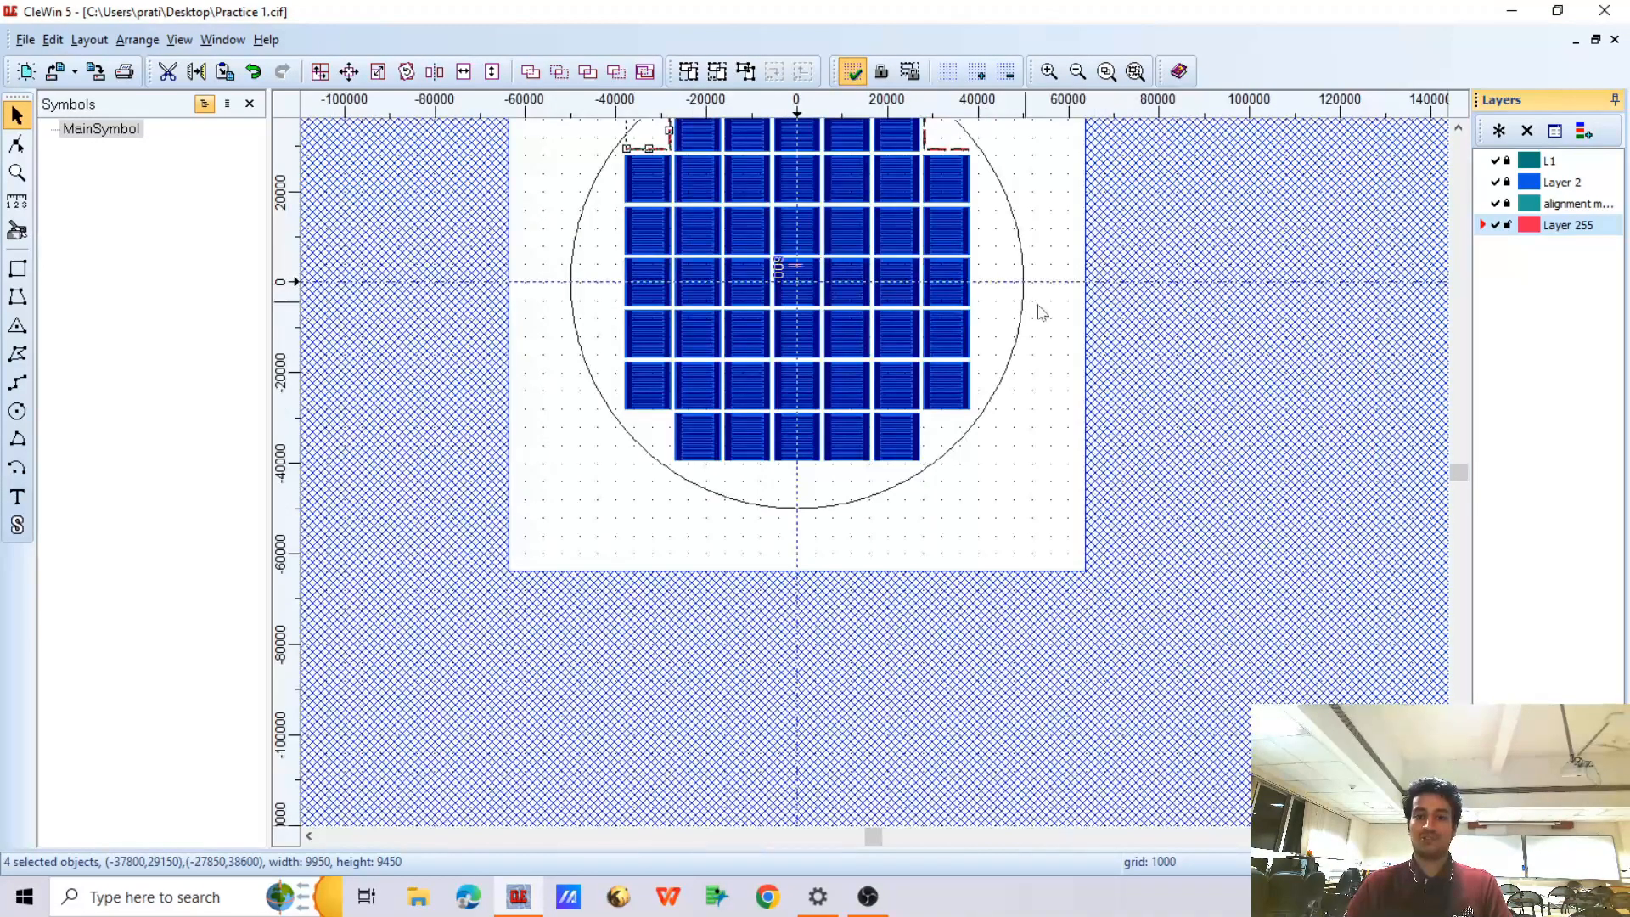
scroll(1037, 312, down, 1)
scroll(982, 437, up, 3)
scroll(833, 360, down, 1)
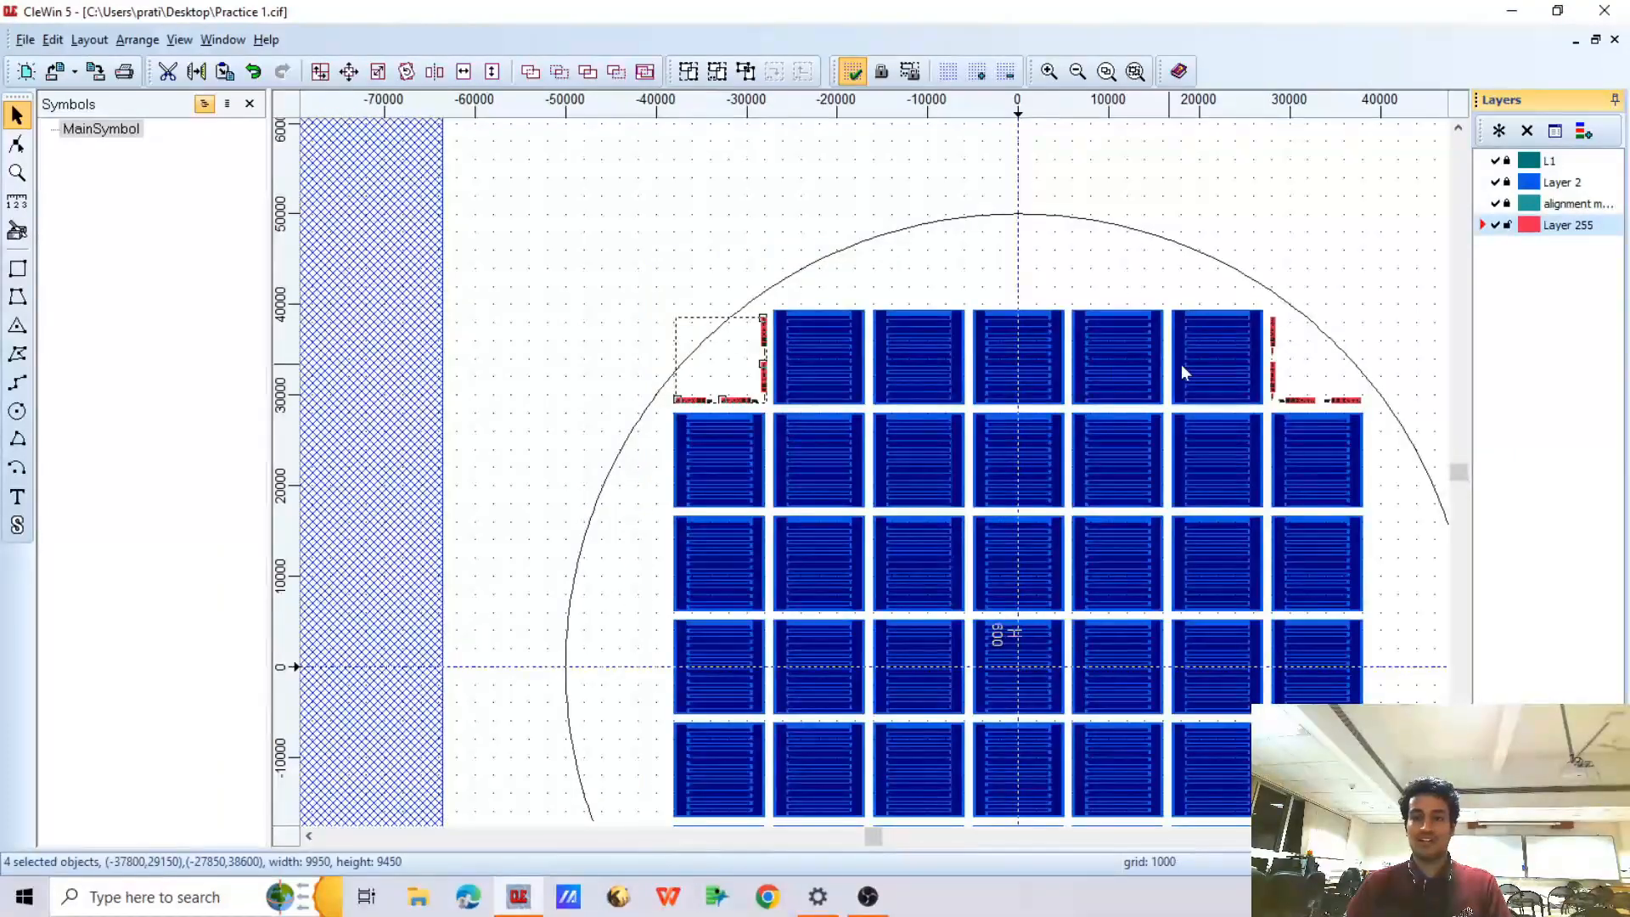
shift+click(1275, 353)
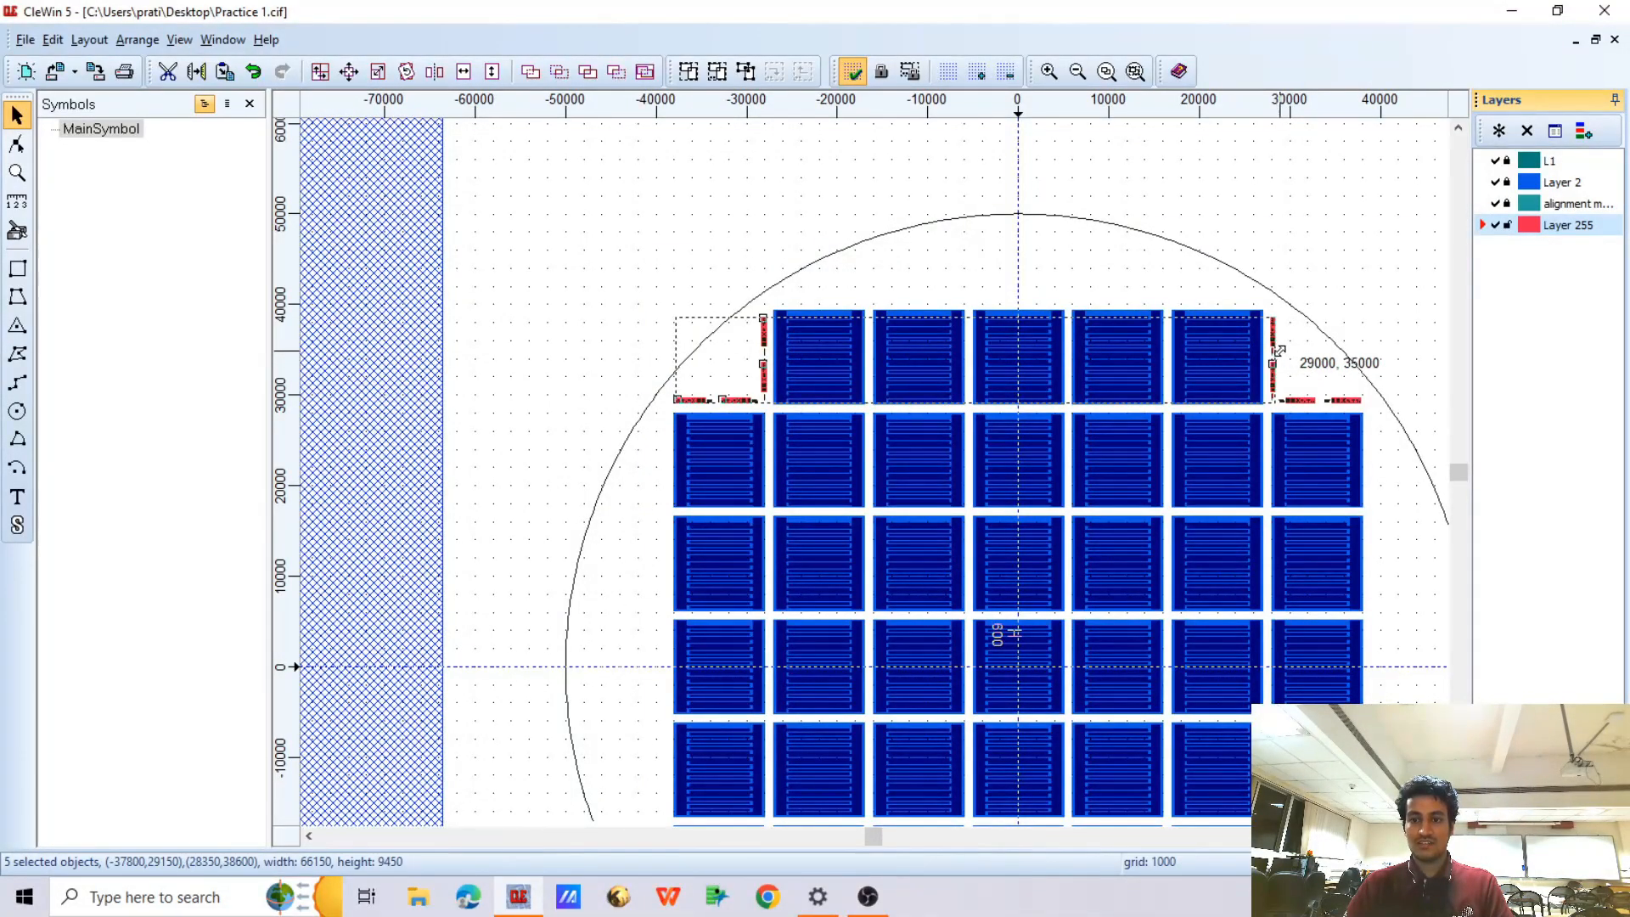
shift+click(1317, 397)
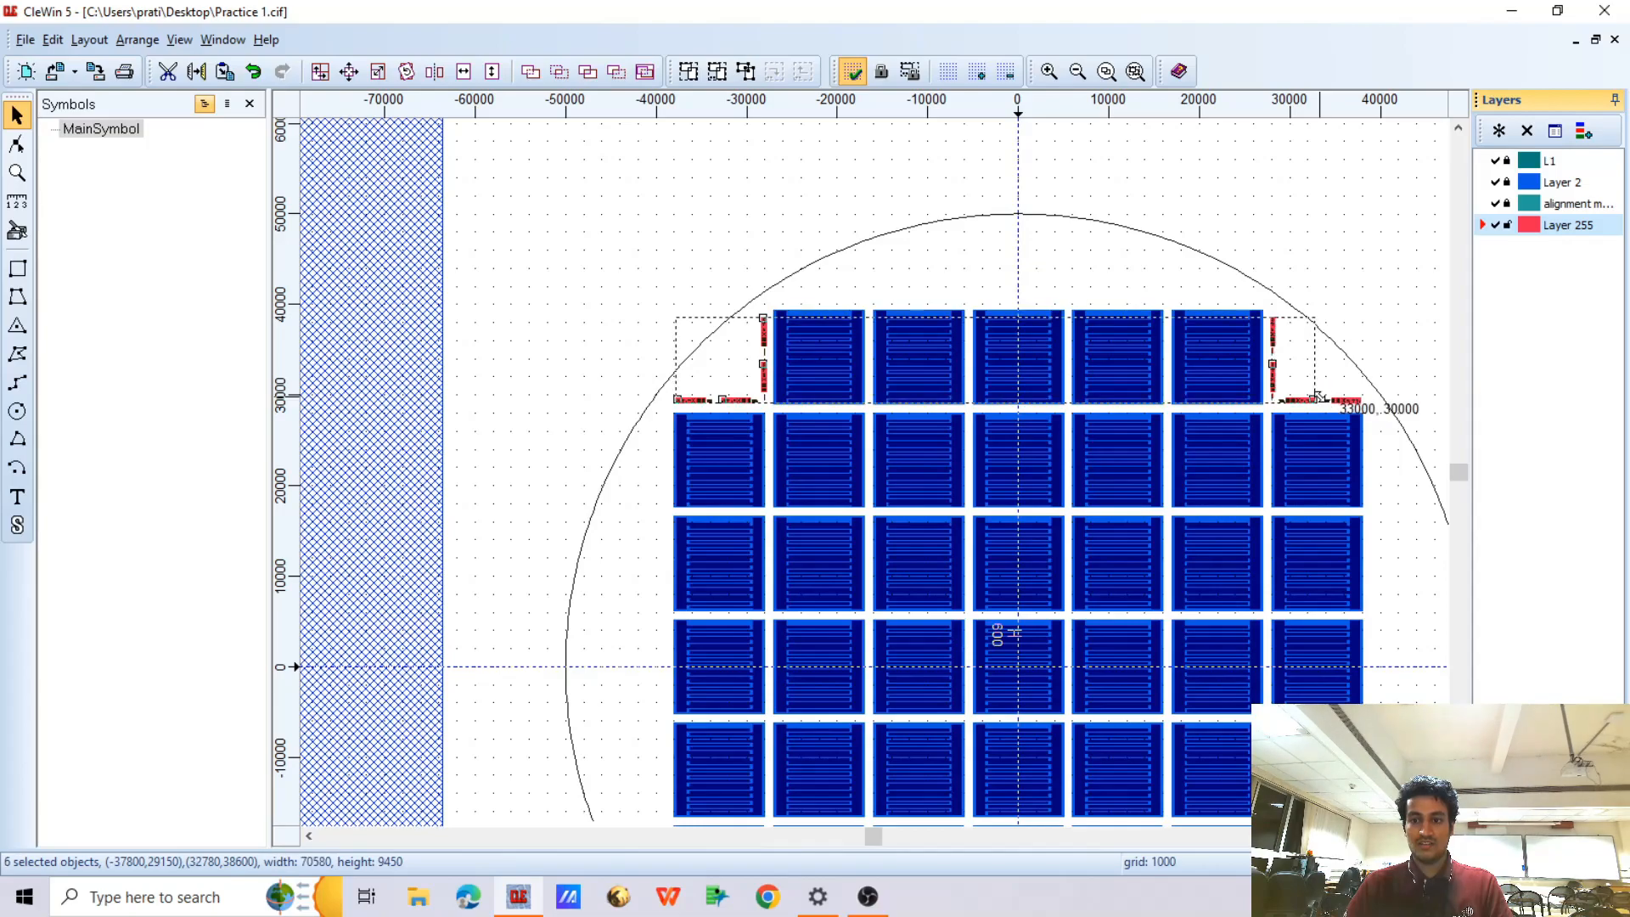
shift+click(1349, 399)
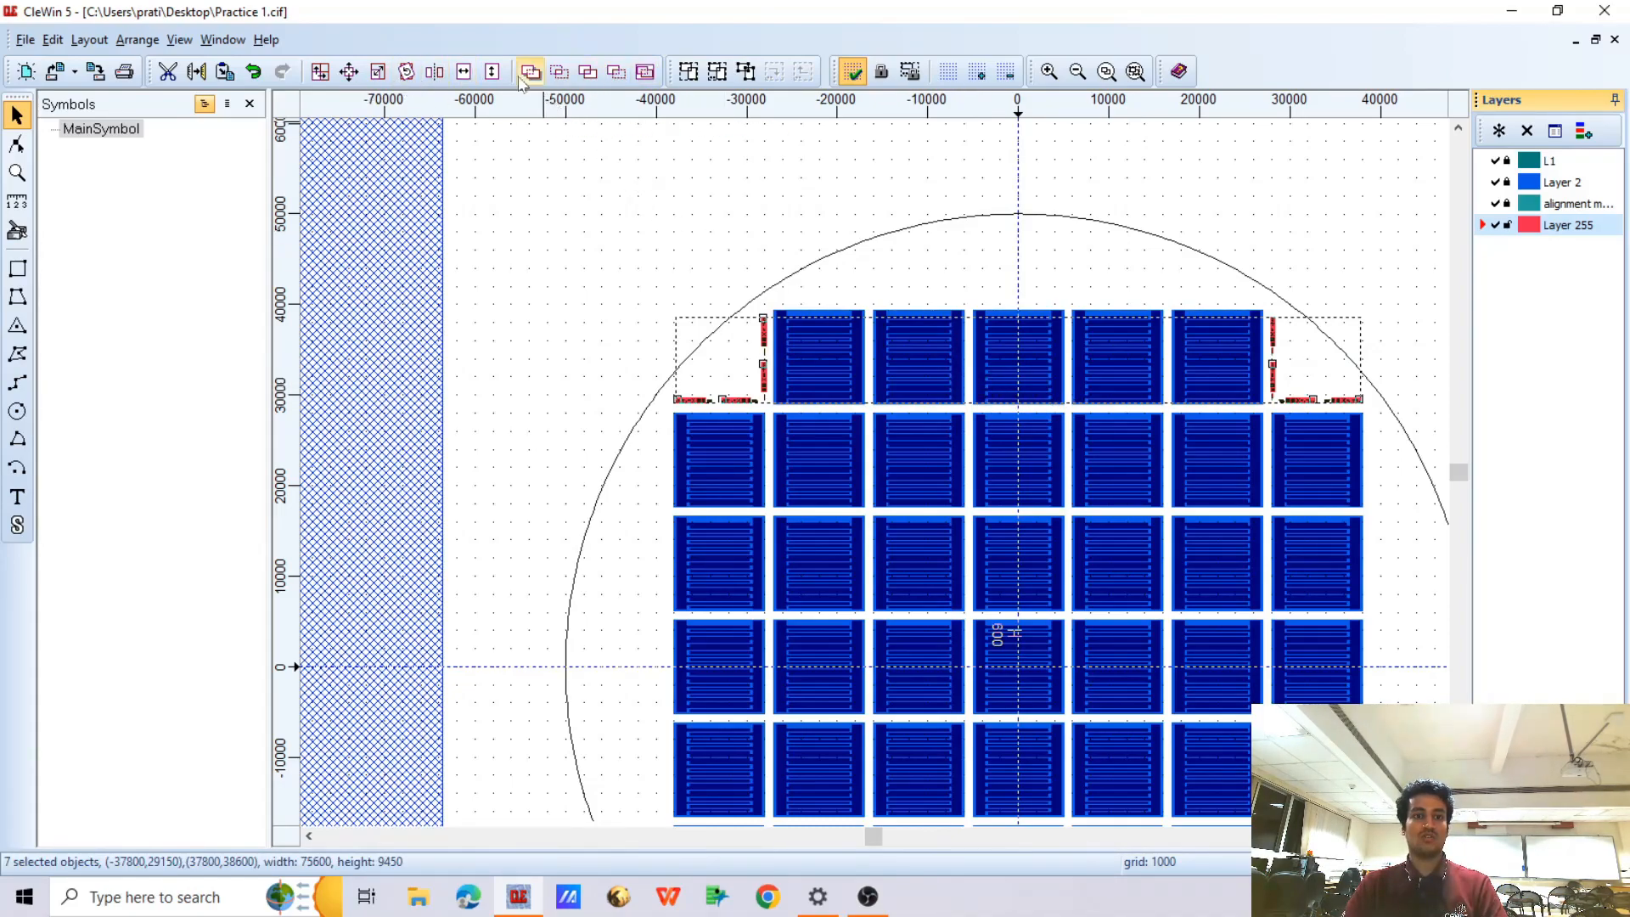
click(434, 71)
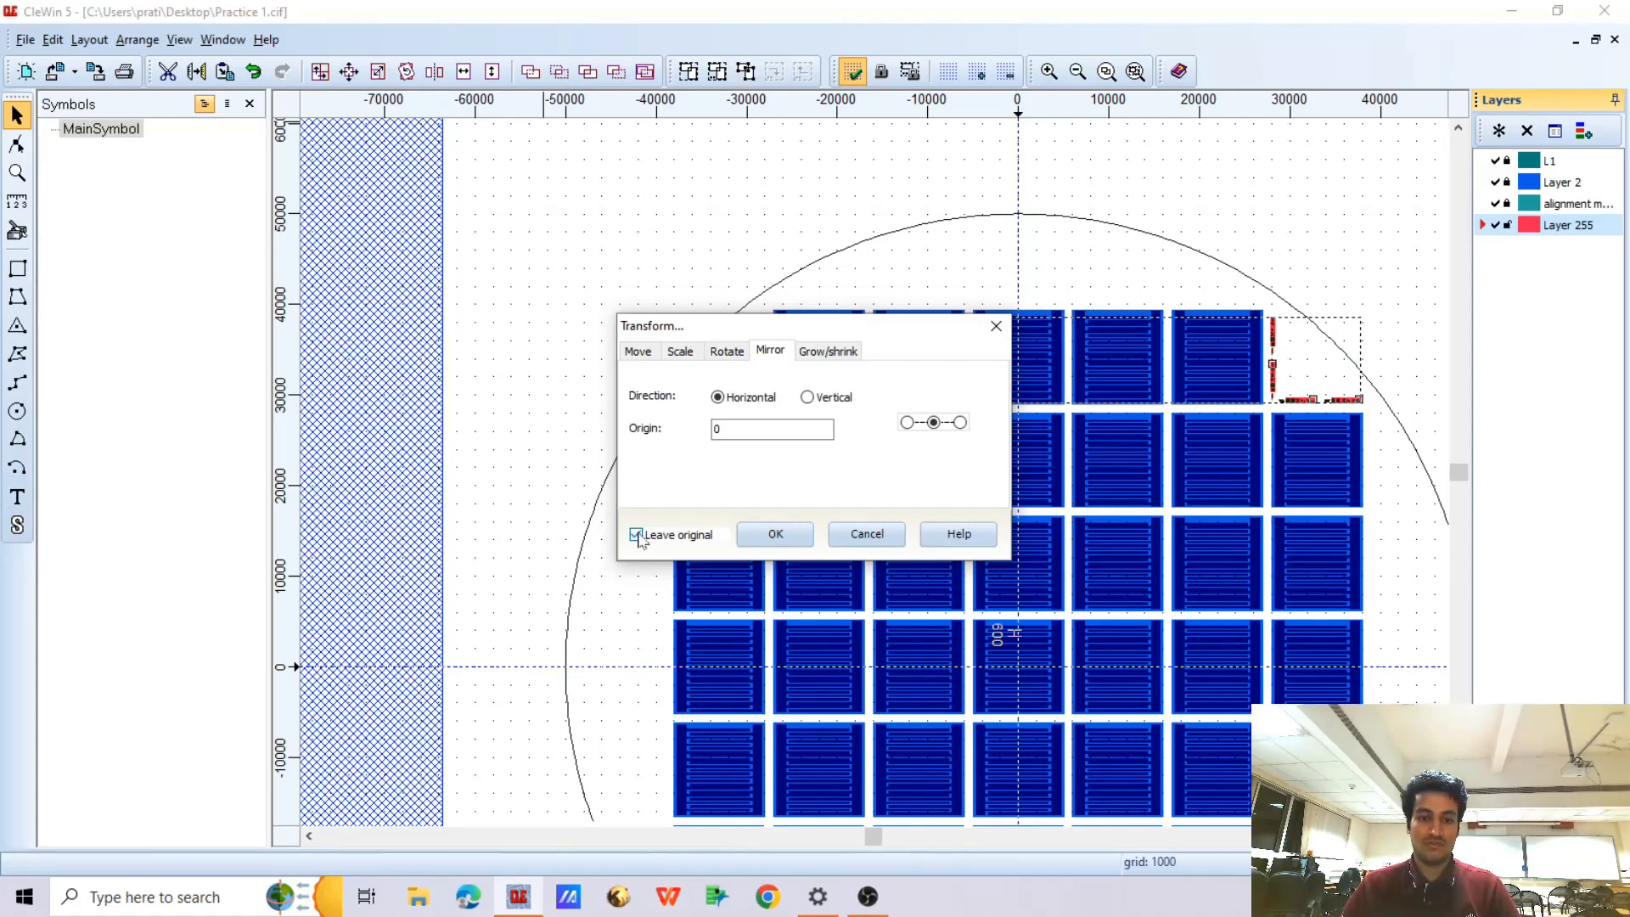
drag(872, 319, 548, 371)
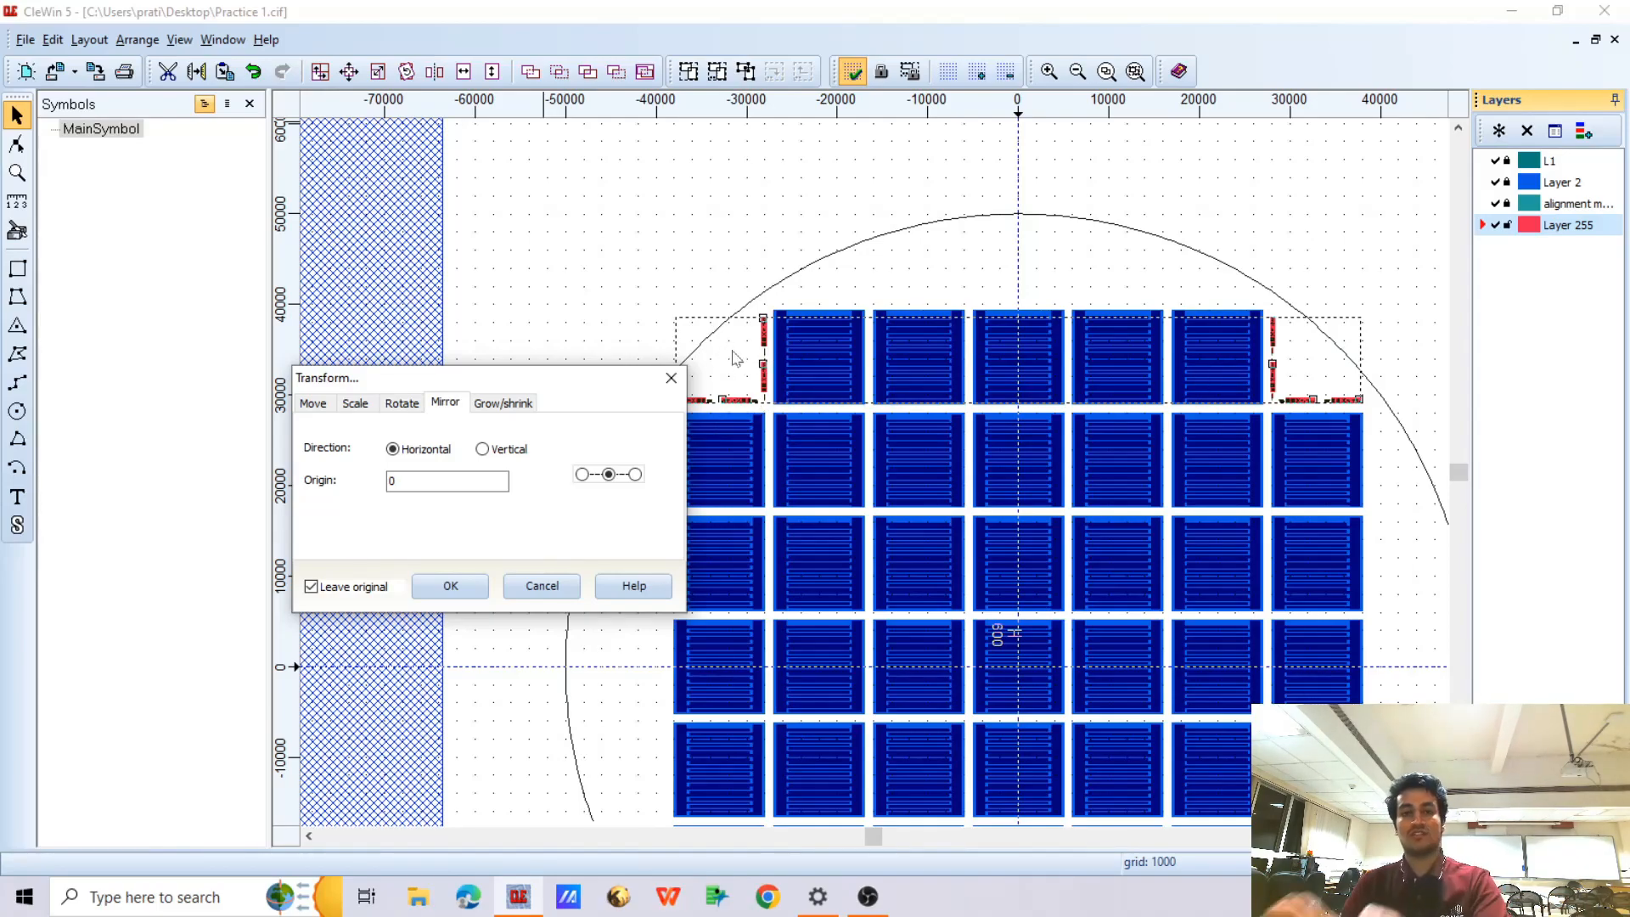
click(489, 450)
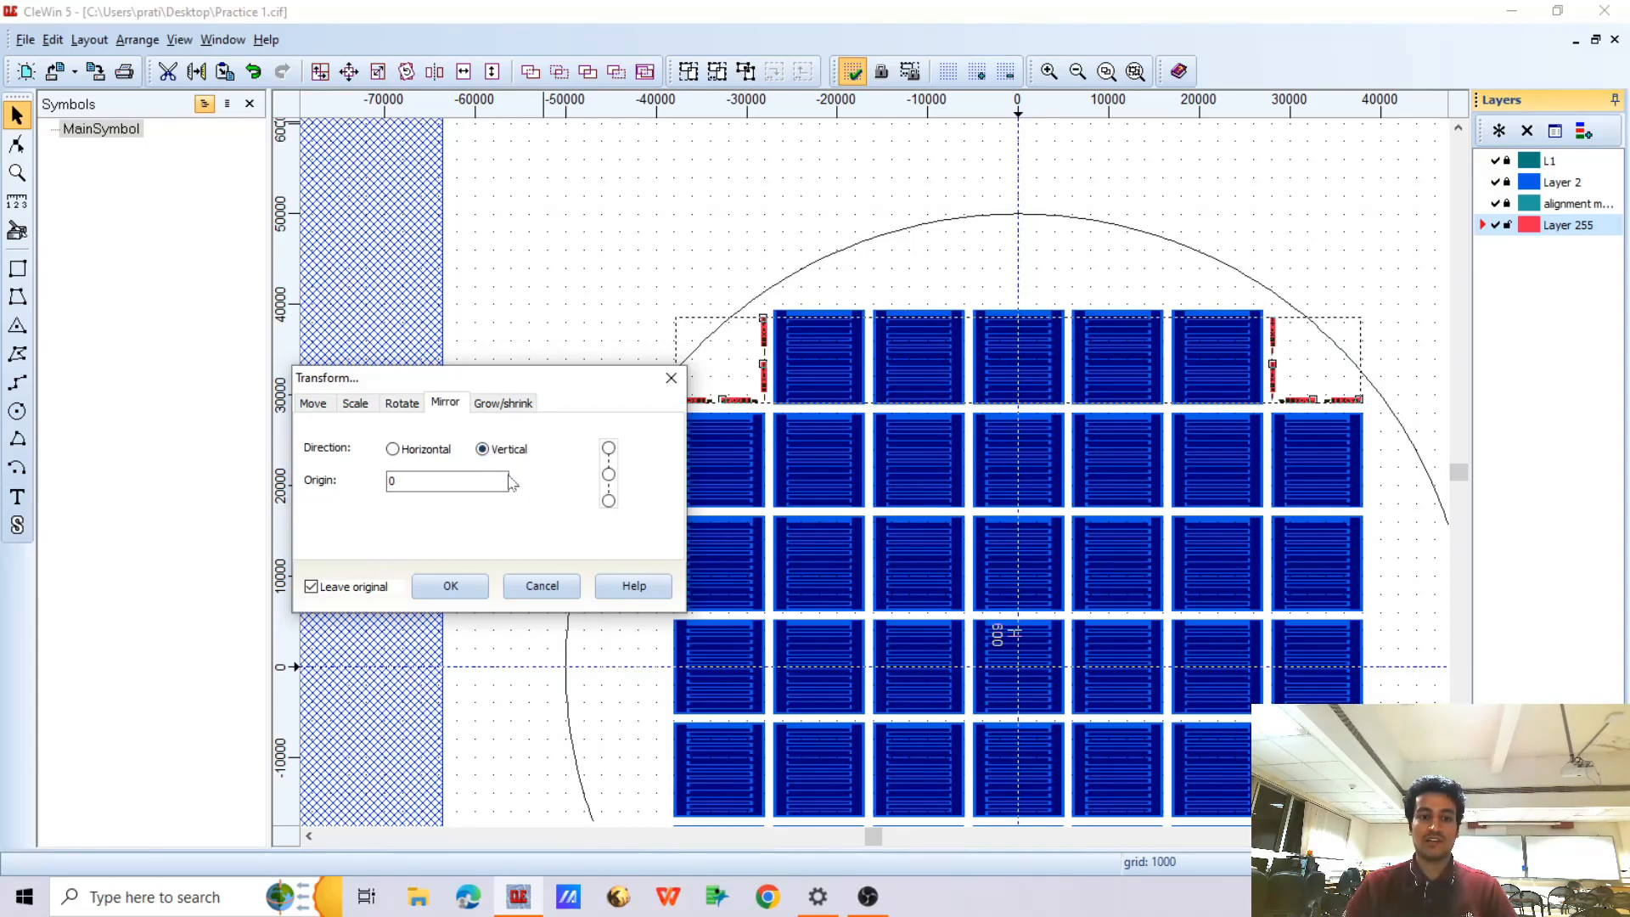
click(461, 587)
click(496, 316)
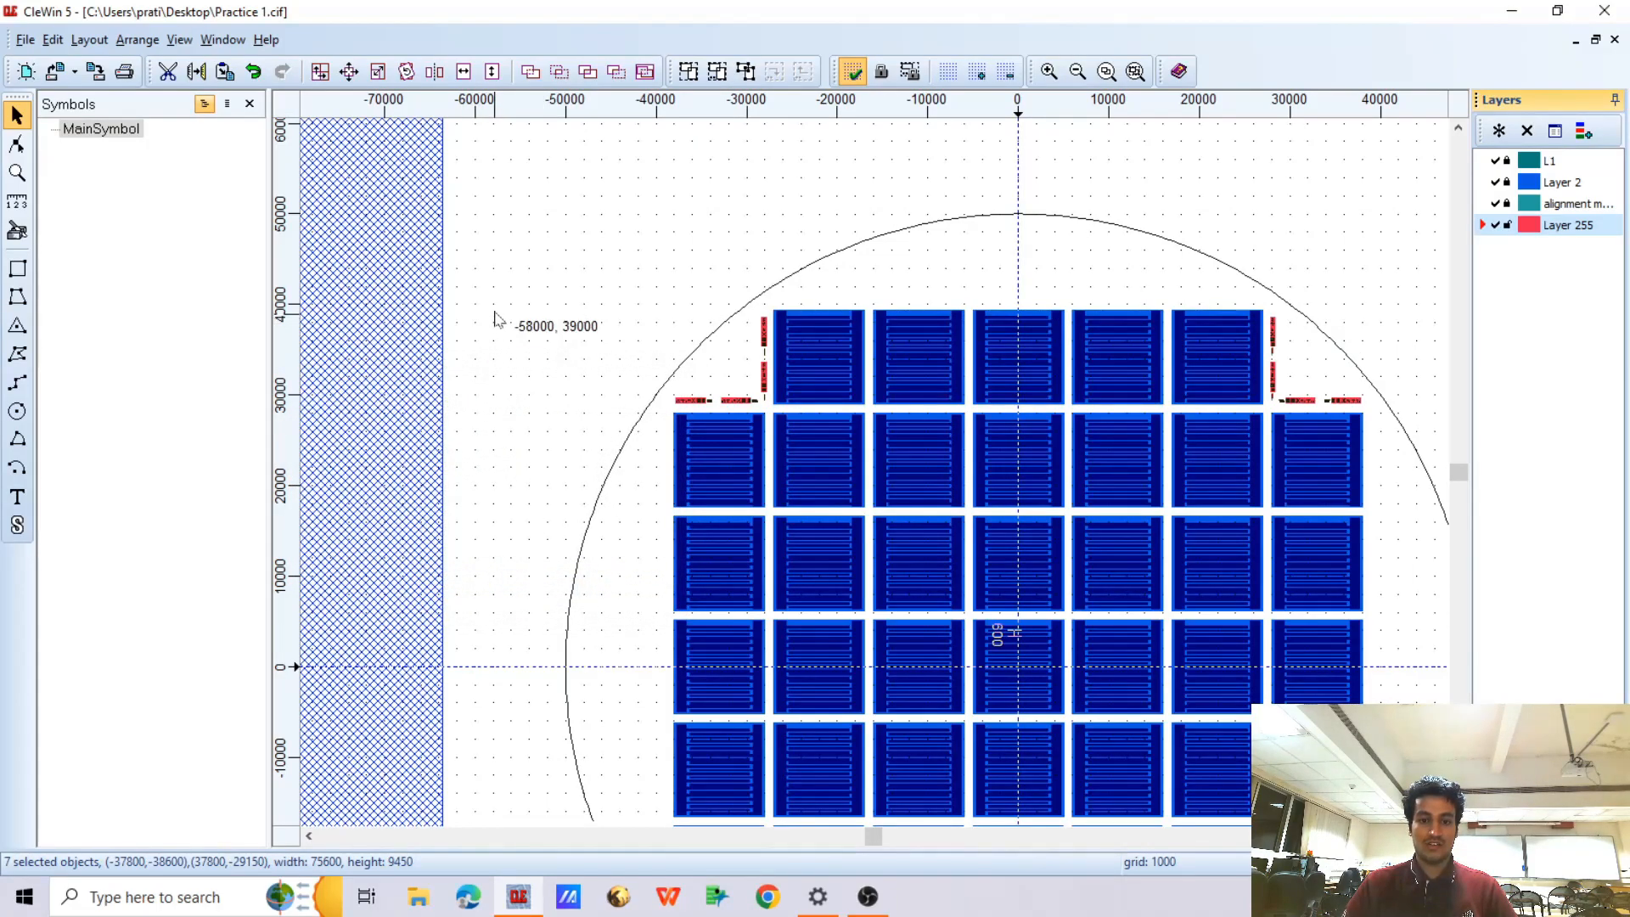
Examine the placement of the mirrored marker groups in all four corners of the wafer
scroll(671, 433, down, 2)
scroll(688, 592, up, 2)
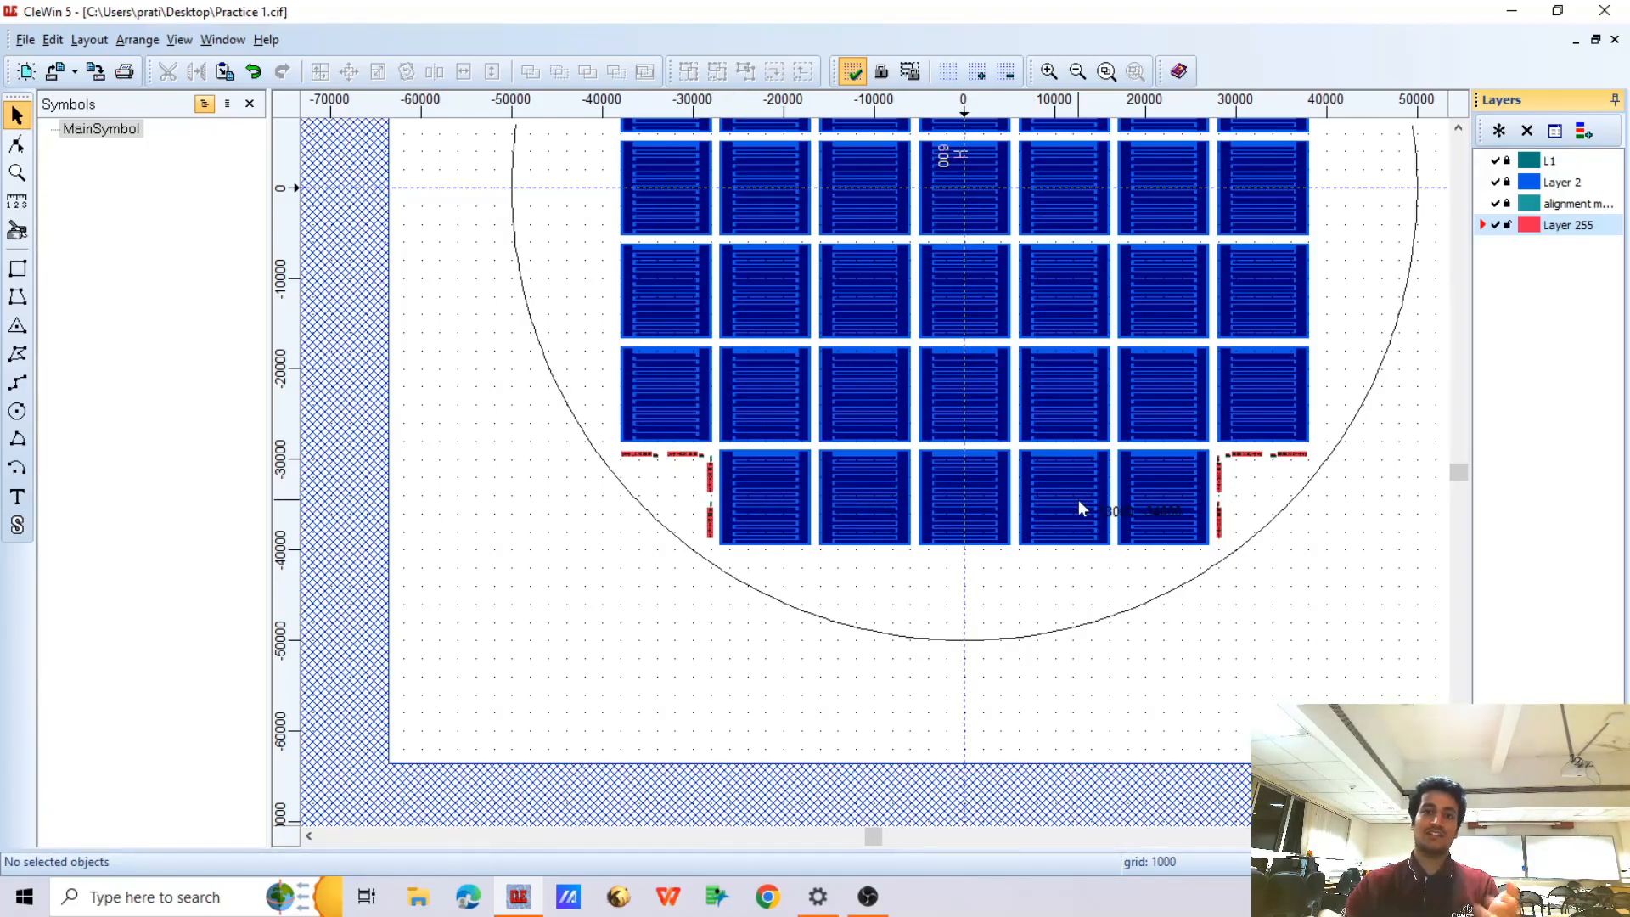
scroll(838, 594, down, 1)
scroll(886, 367, up, 1)
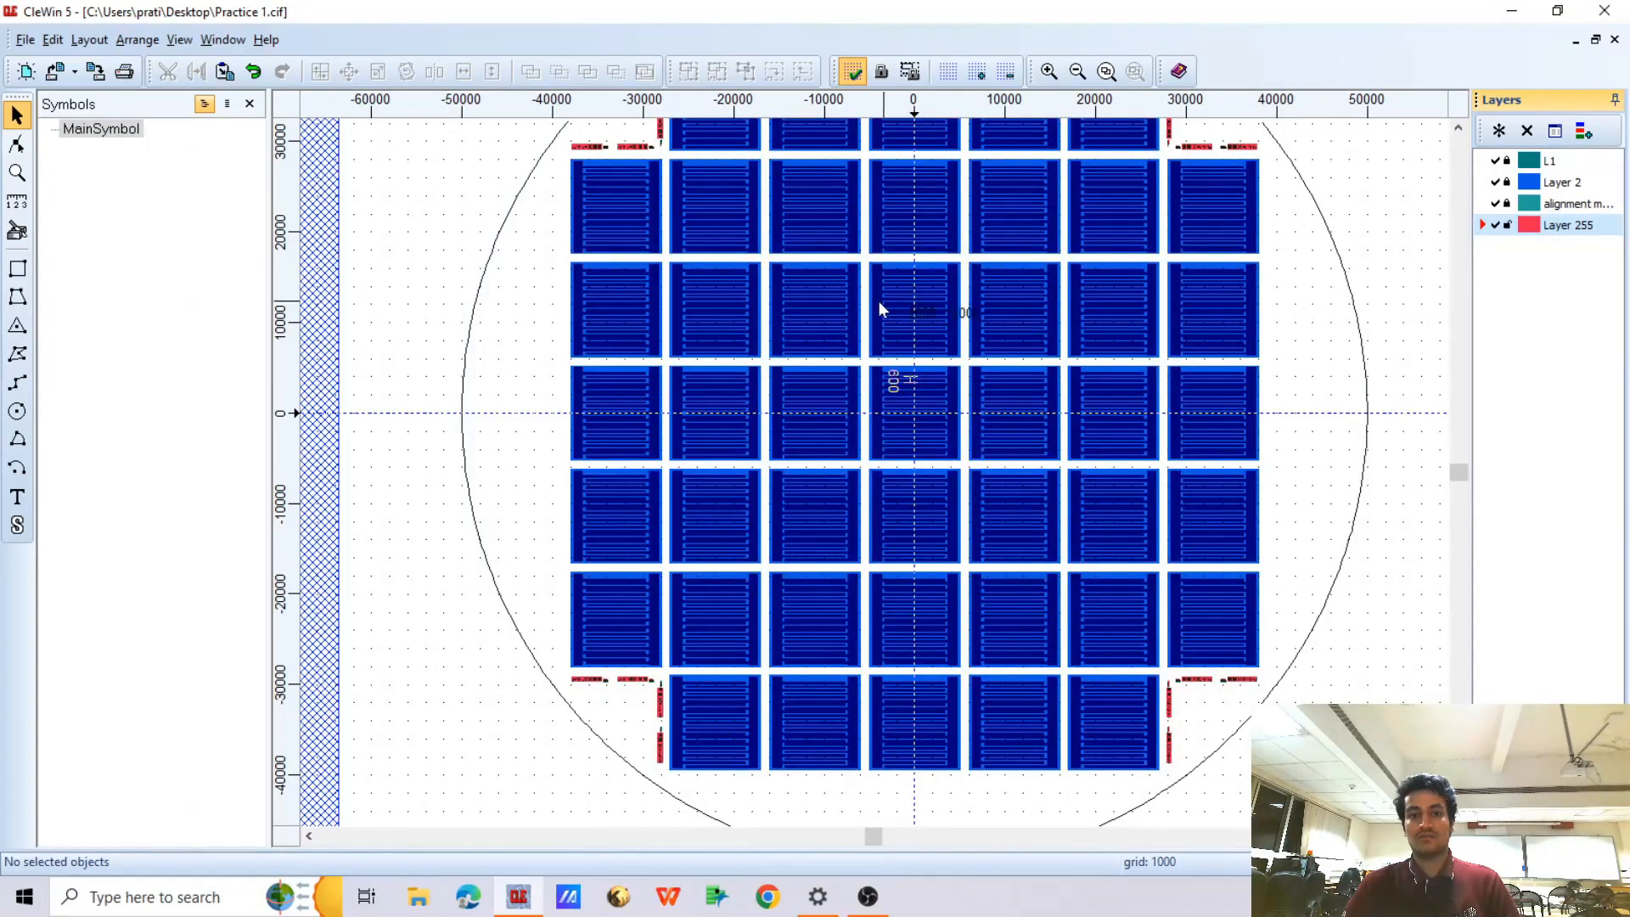
scroll(882, 303, down, 1)
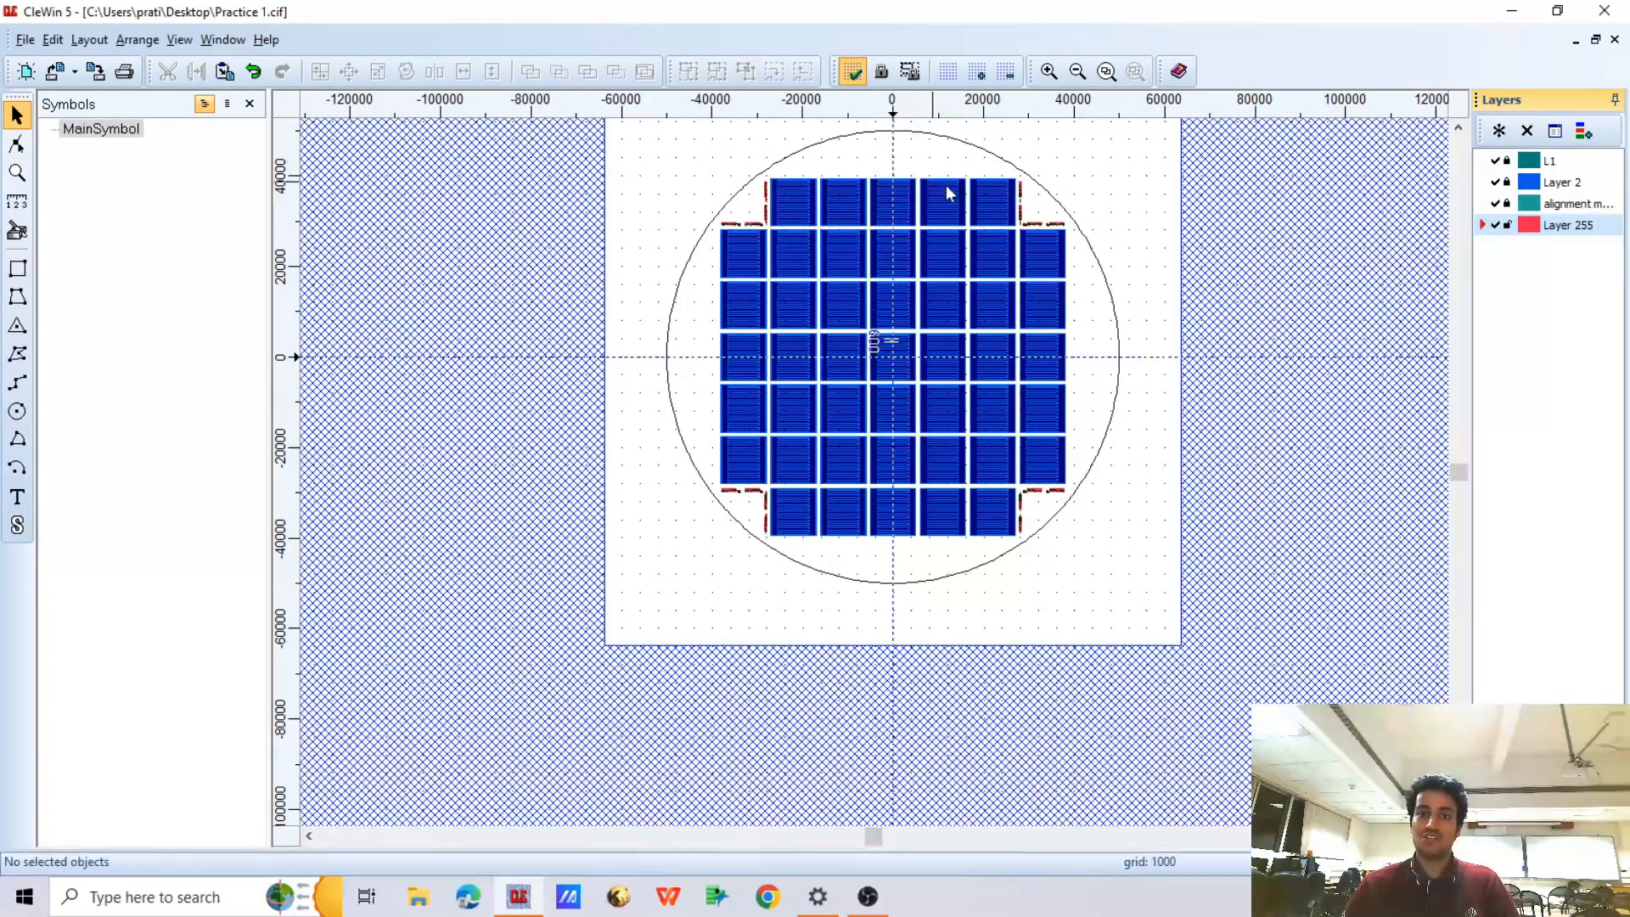
scroll(1020, 192, up, 3)
scroll(1023, 254, up, 1)
scroll(1010, 326, down, 3)
scroll(934, 365, down, 2)
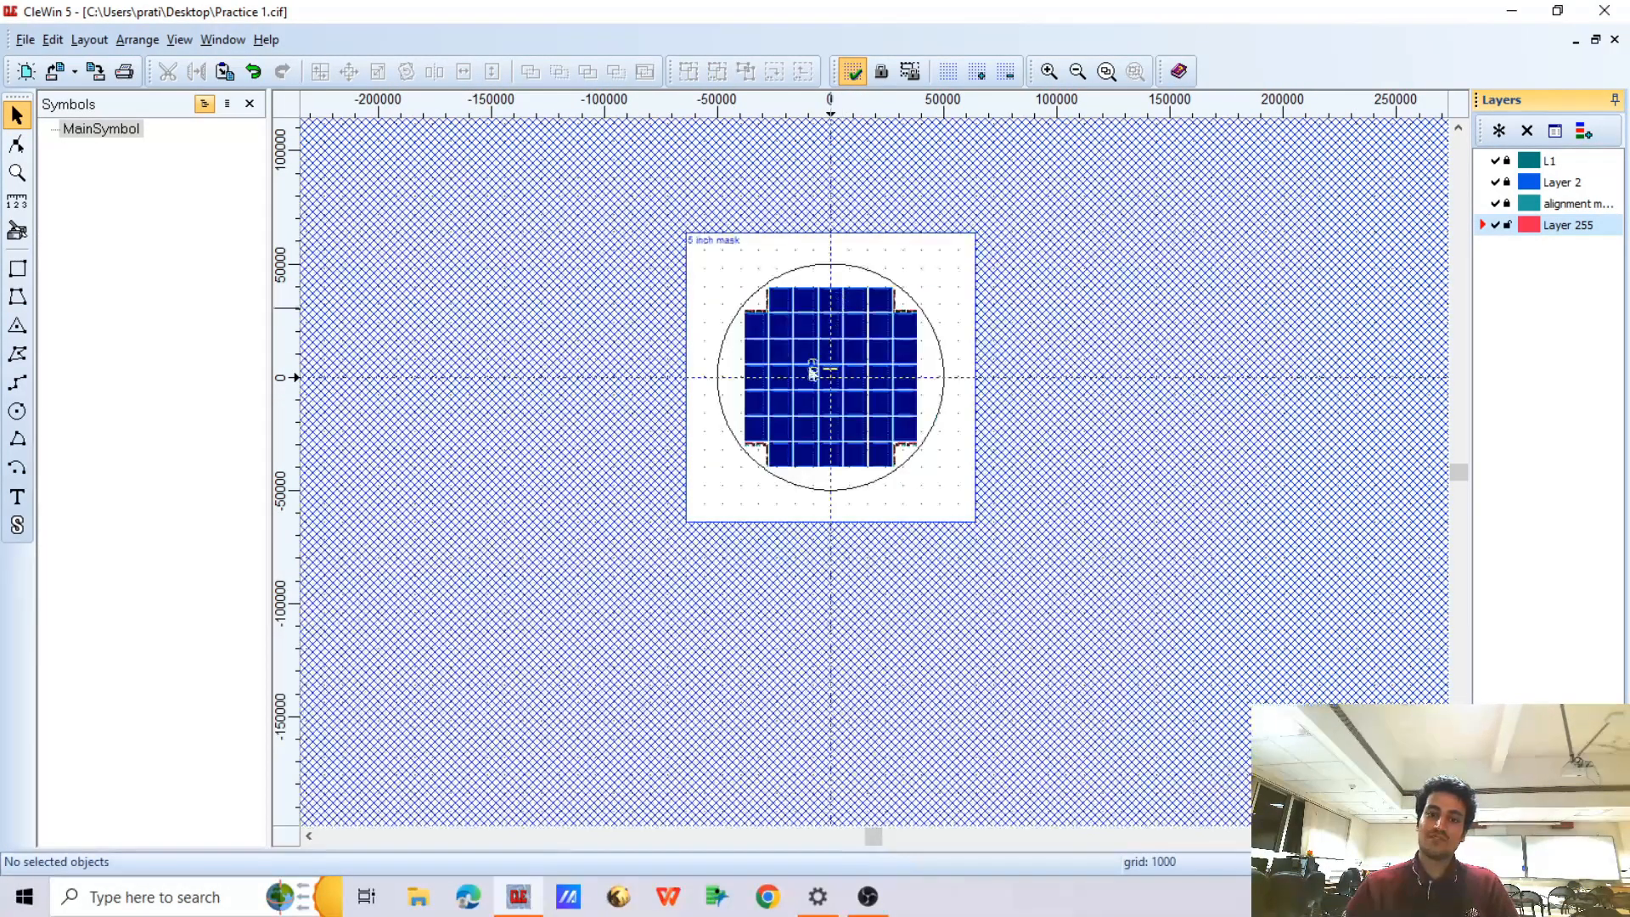
scroll(827, 365, up, 1)
scroll(841, 340, up, 1)
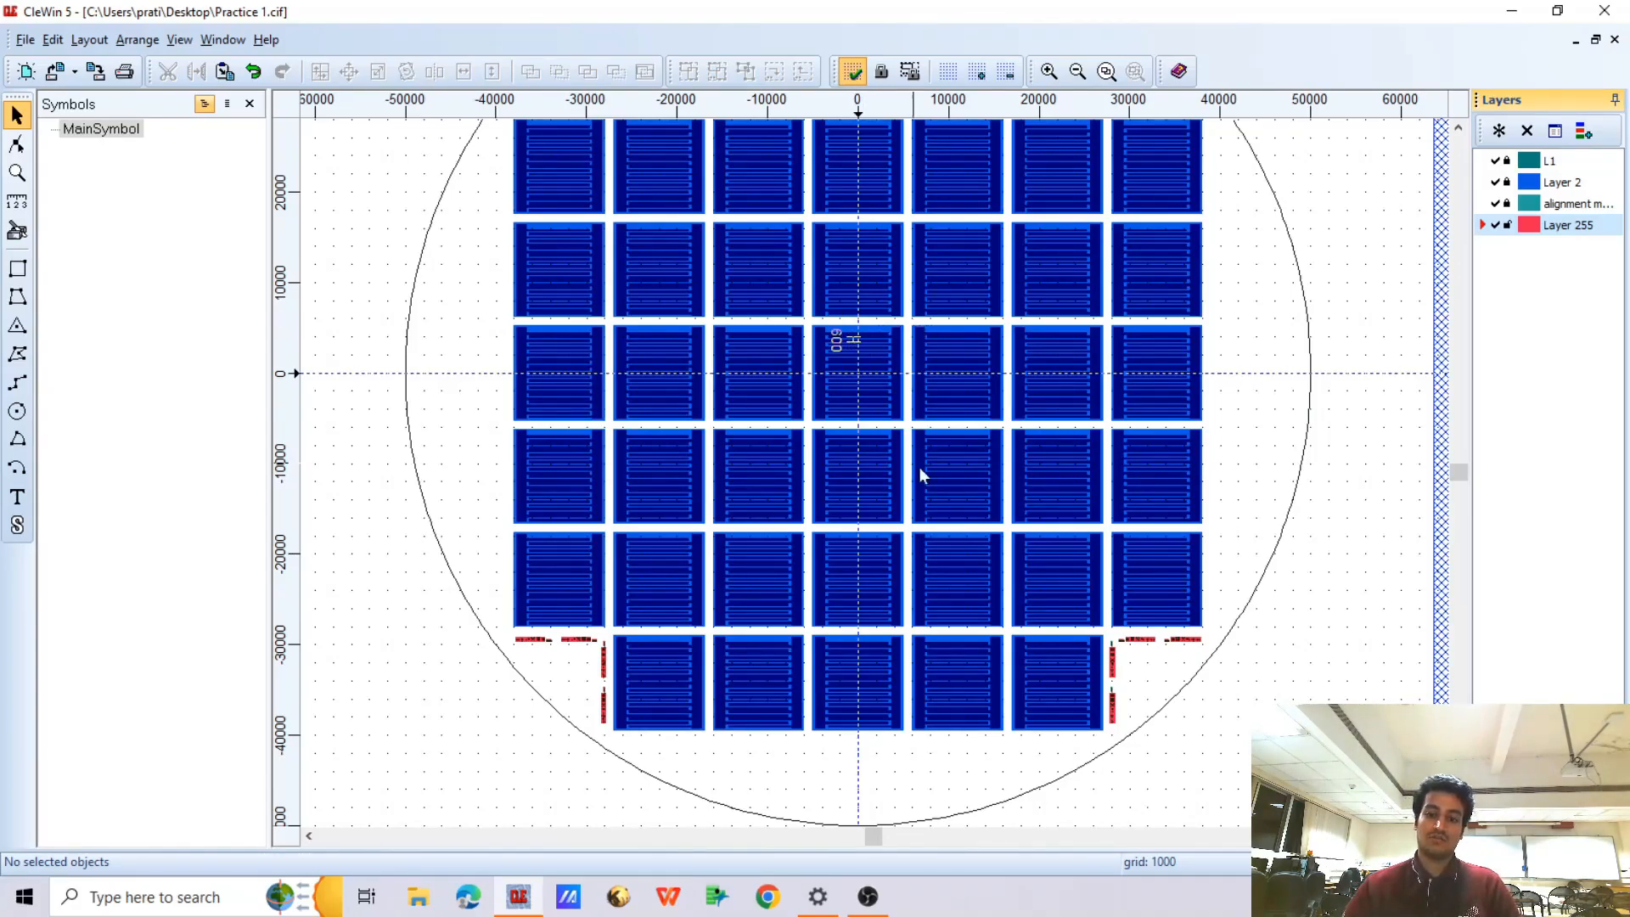
Inspect the alignment combs and the cross markers in the lower-right corner up close, including how the two layers' comb fingers meet
scroll(1104, 646, up, 2)
scroll(1085, 618, up, 2)
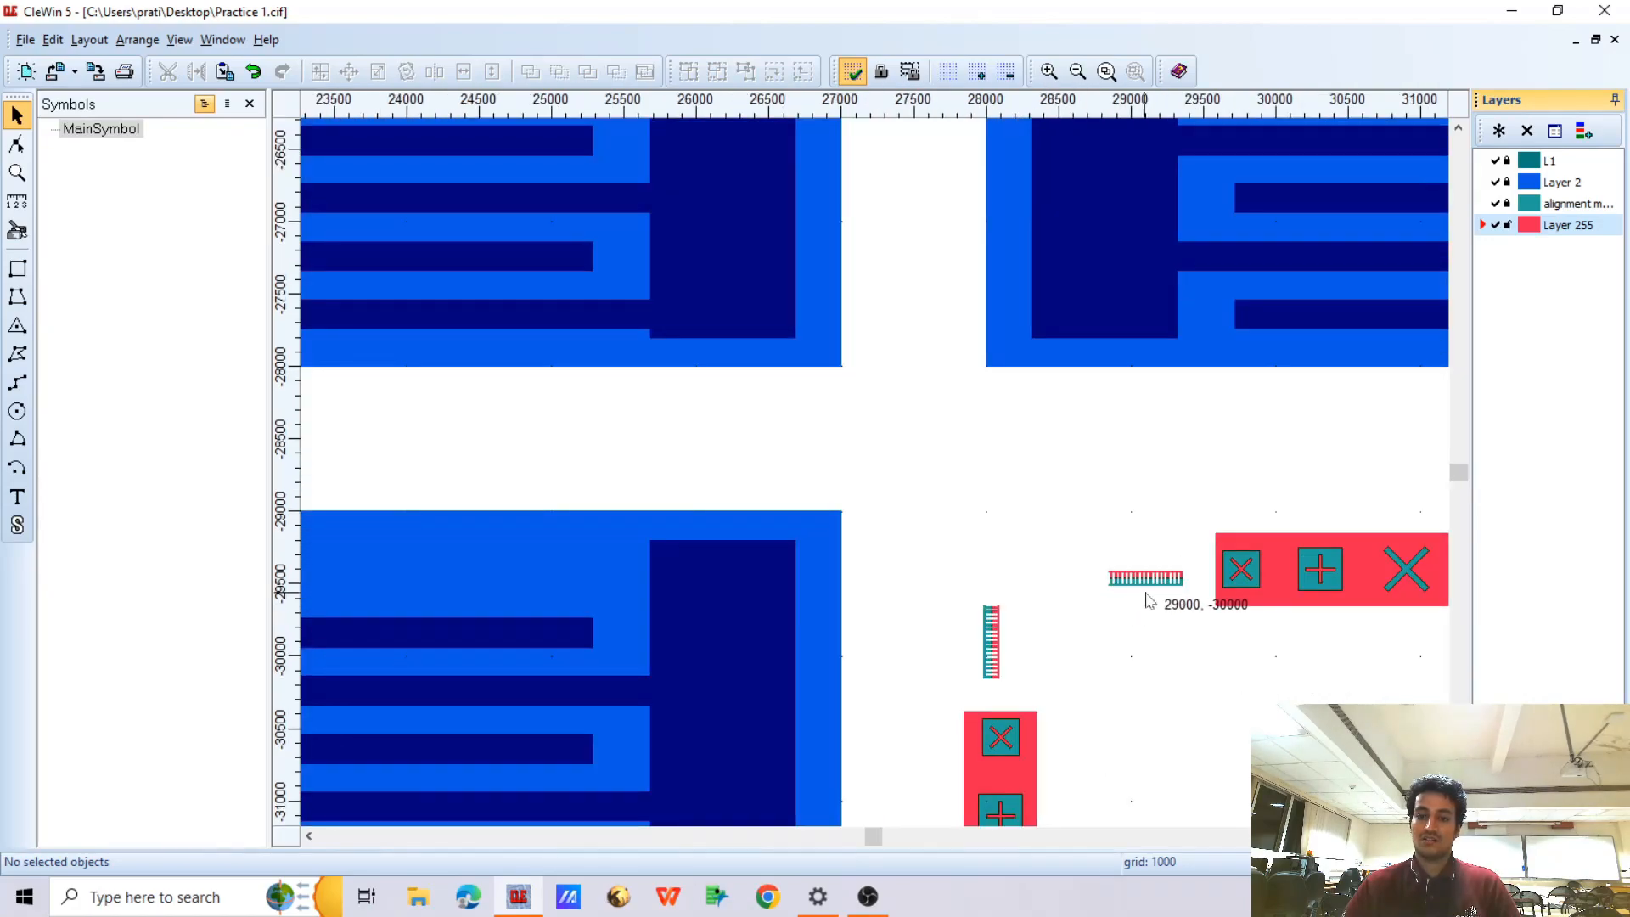
scroll(1103, 578, down, 1)
scroll(1129, 558, up, 3)
scroll(857, 544, up, 2)
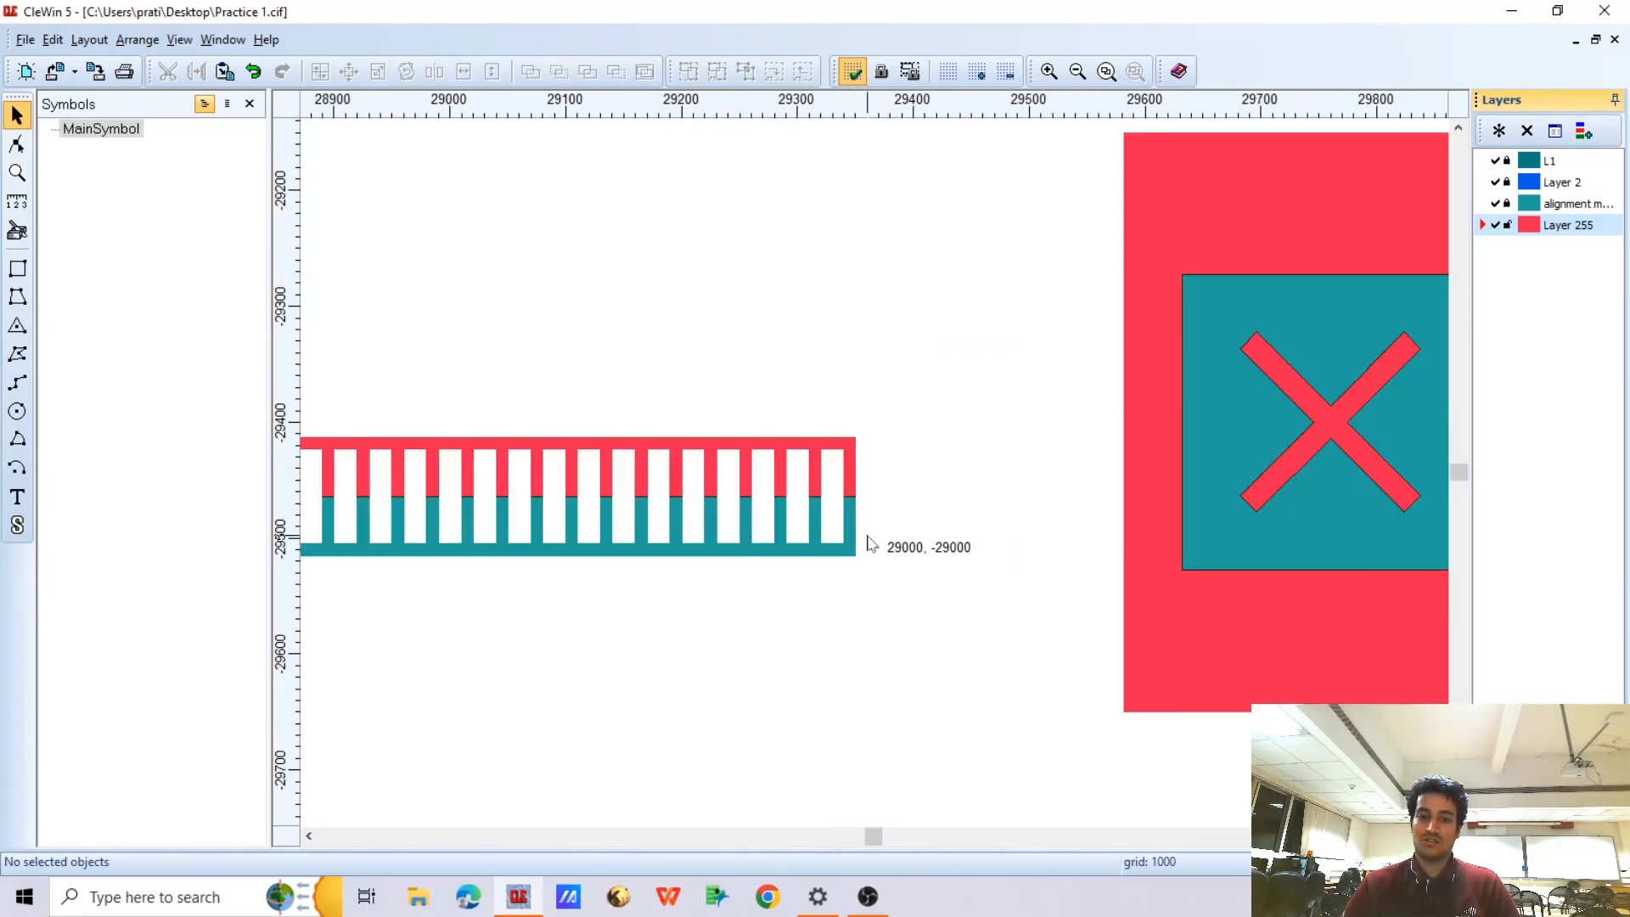
scroll(853, 484, up, 2)
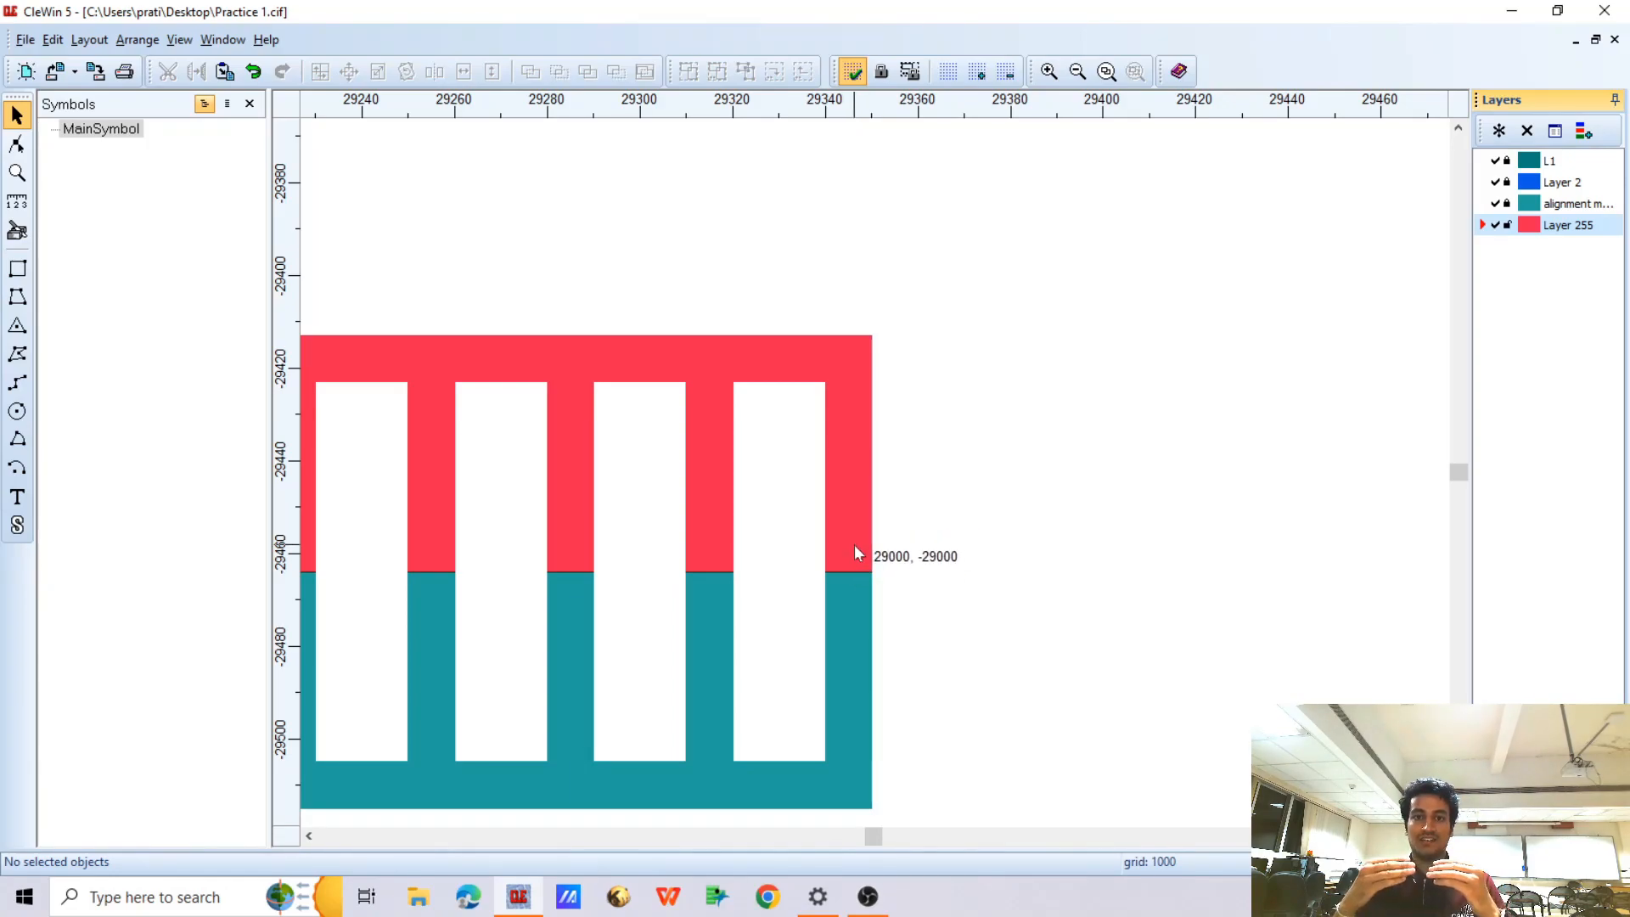
scroll(855, 548, down, 8)
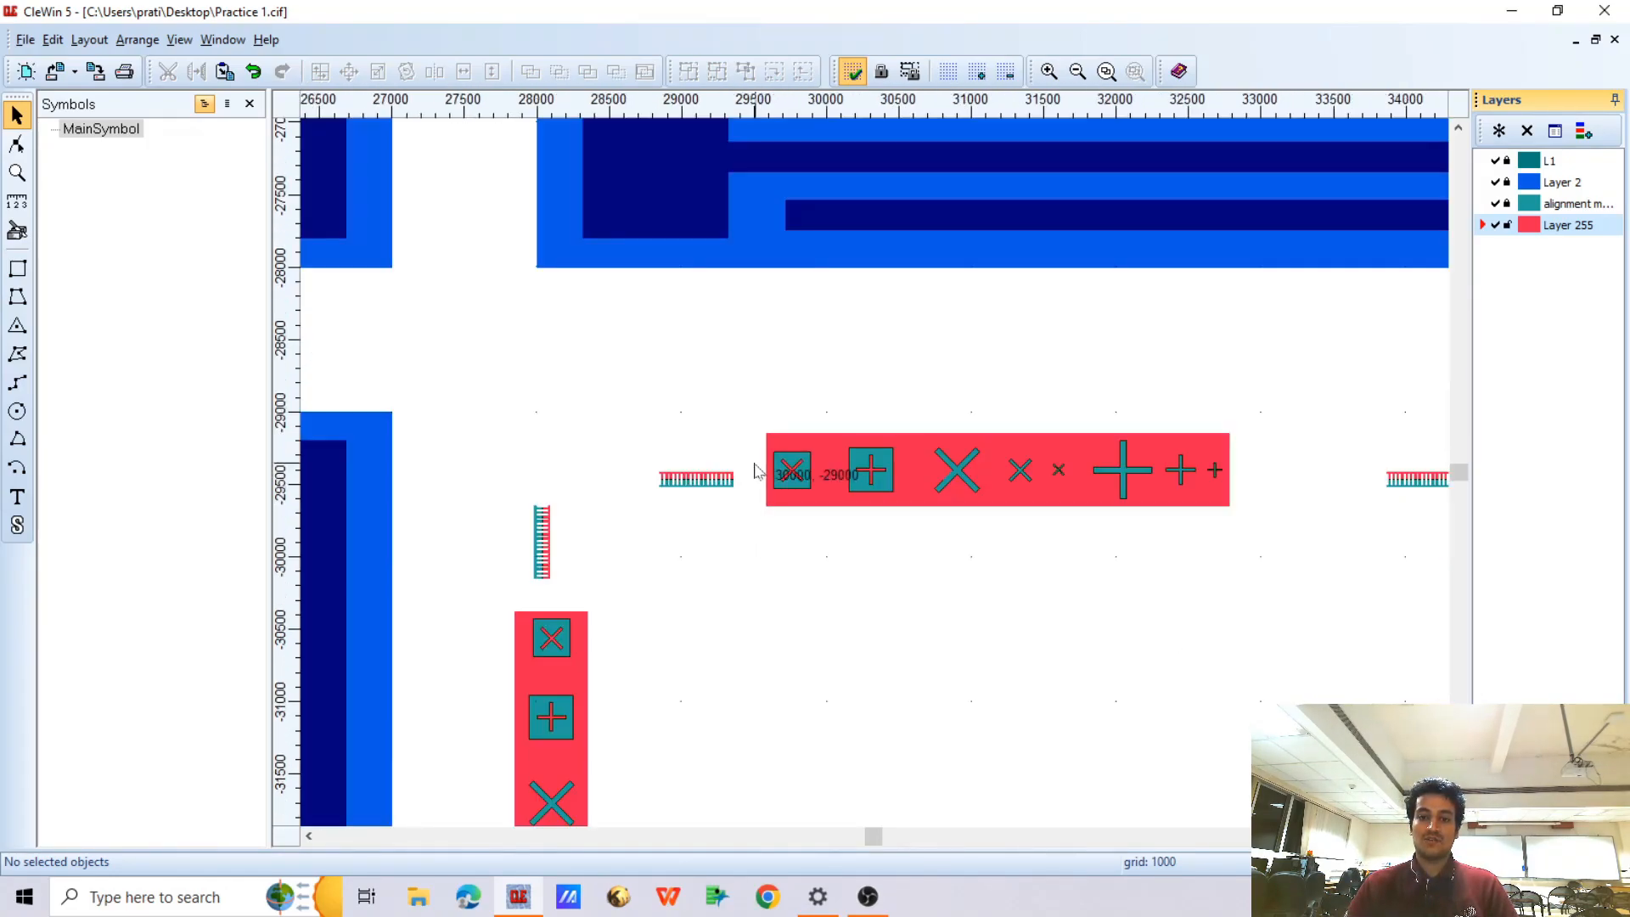
scroll(758, 471, up, 2)
scroll(758, 471, down, 2)
scroll(1051, 445, up, 4)
scroll(1051, 445, down, 6)
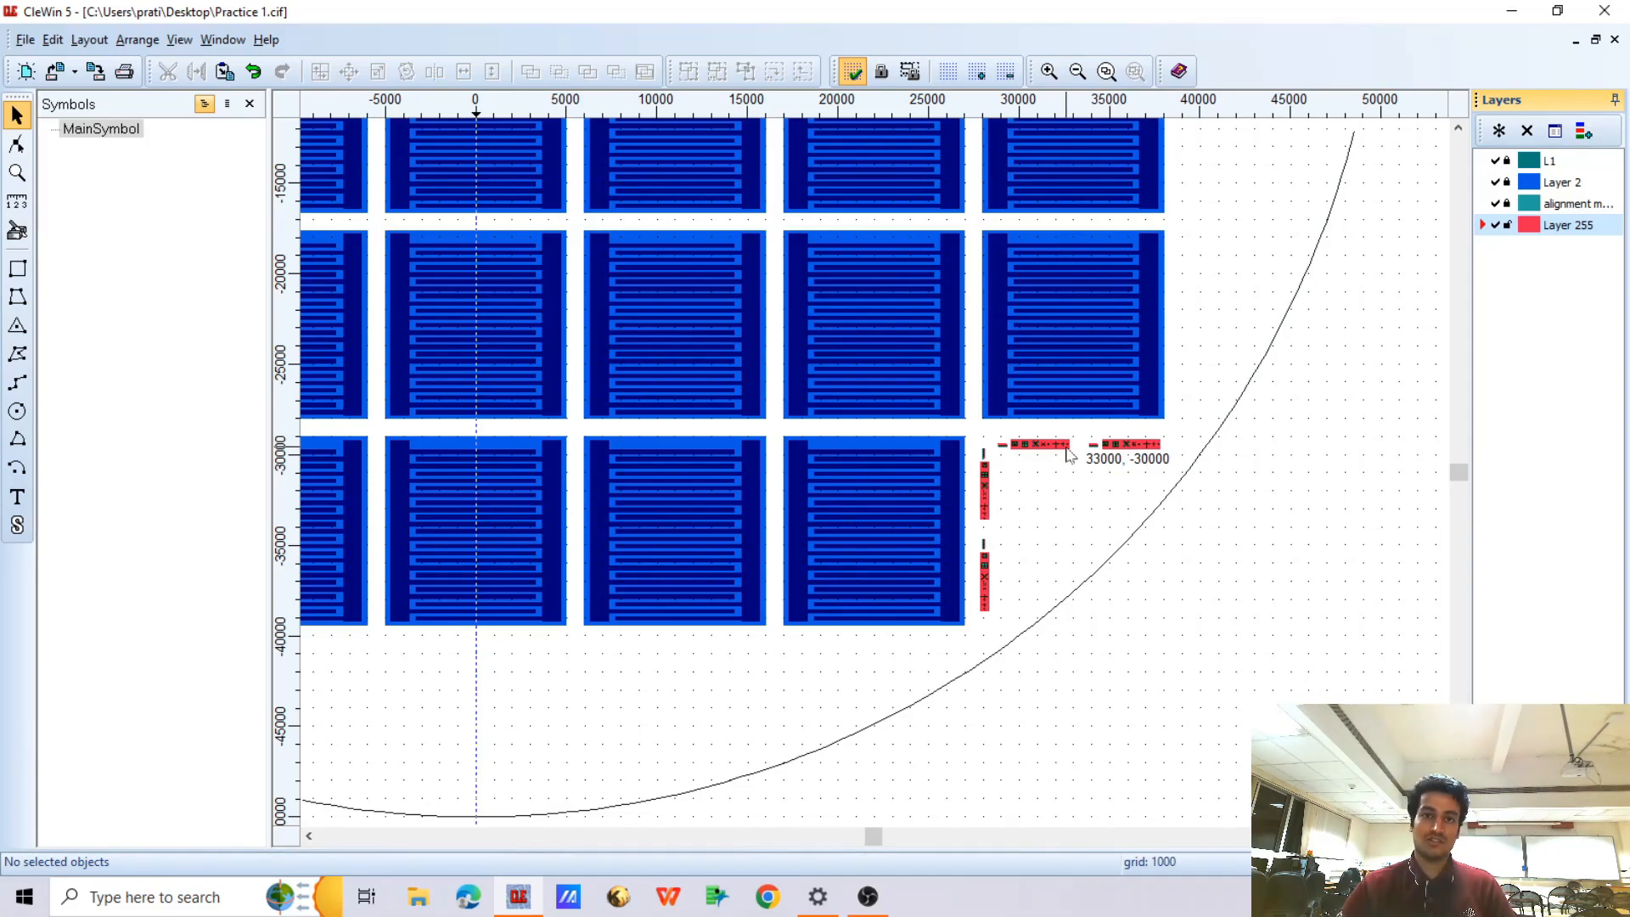
scroll(1068, 454, down, 3)
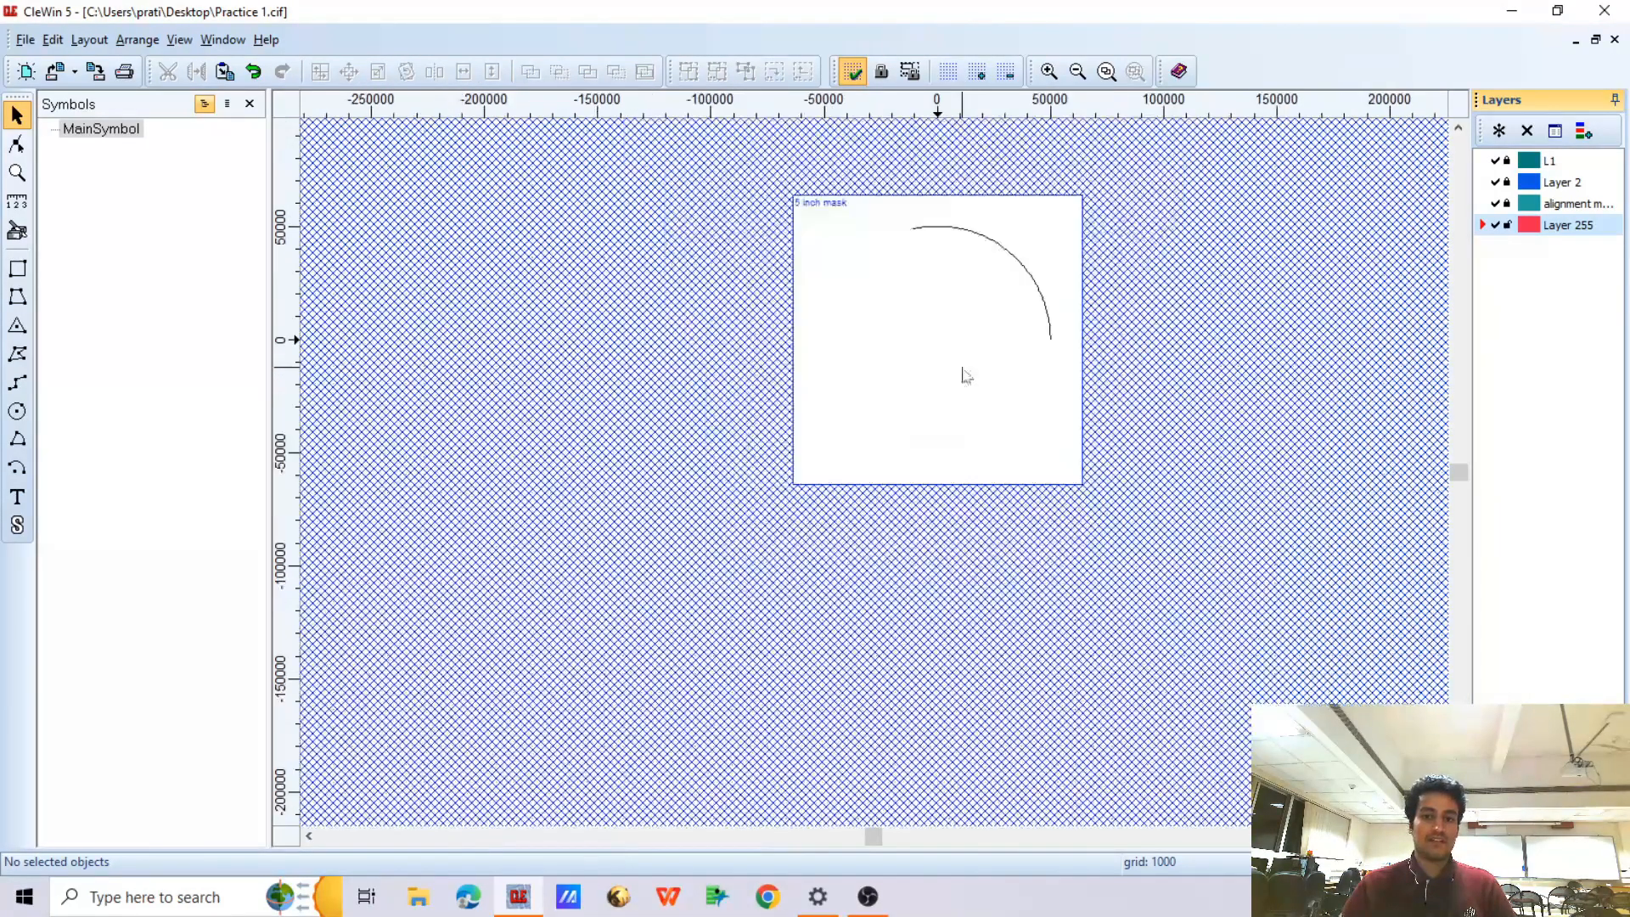